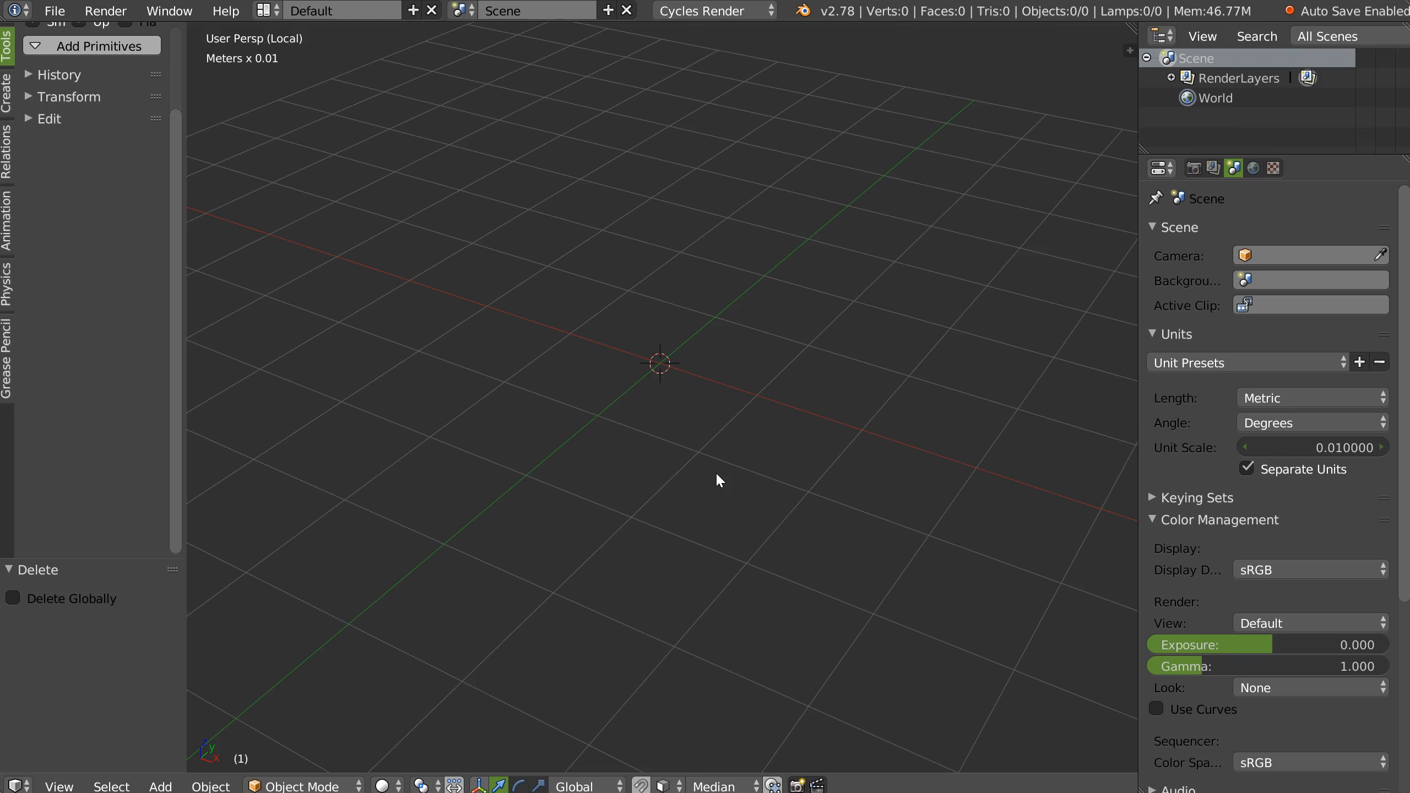
{"action": "right_click", "coordinate": [648, 408]}
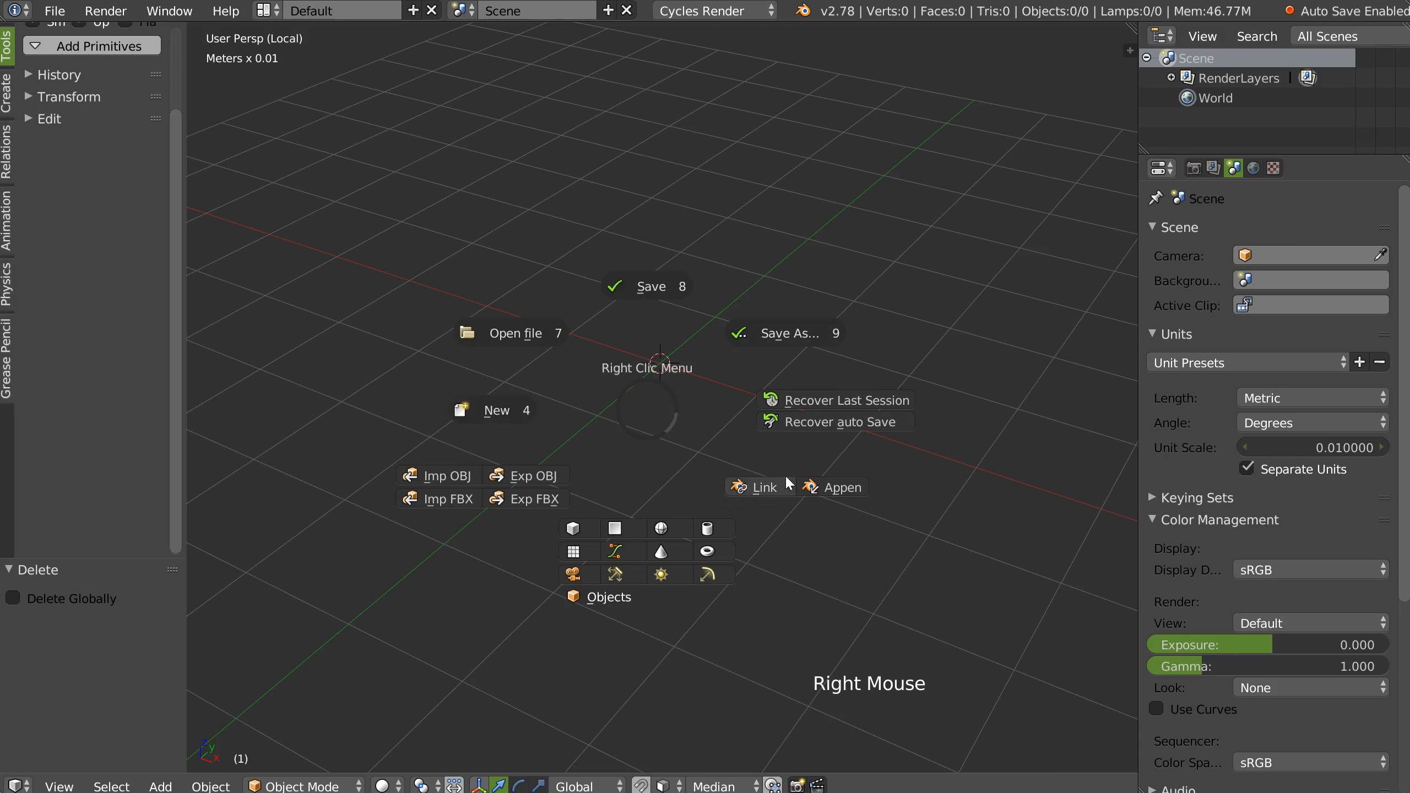
{"action": "key", "text": "Escape"}
{"action": "key", "text": "shift+a"}
{"action": "key", "text": "Escape"}
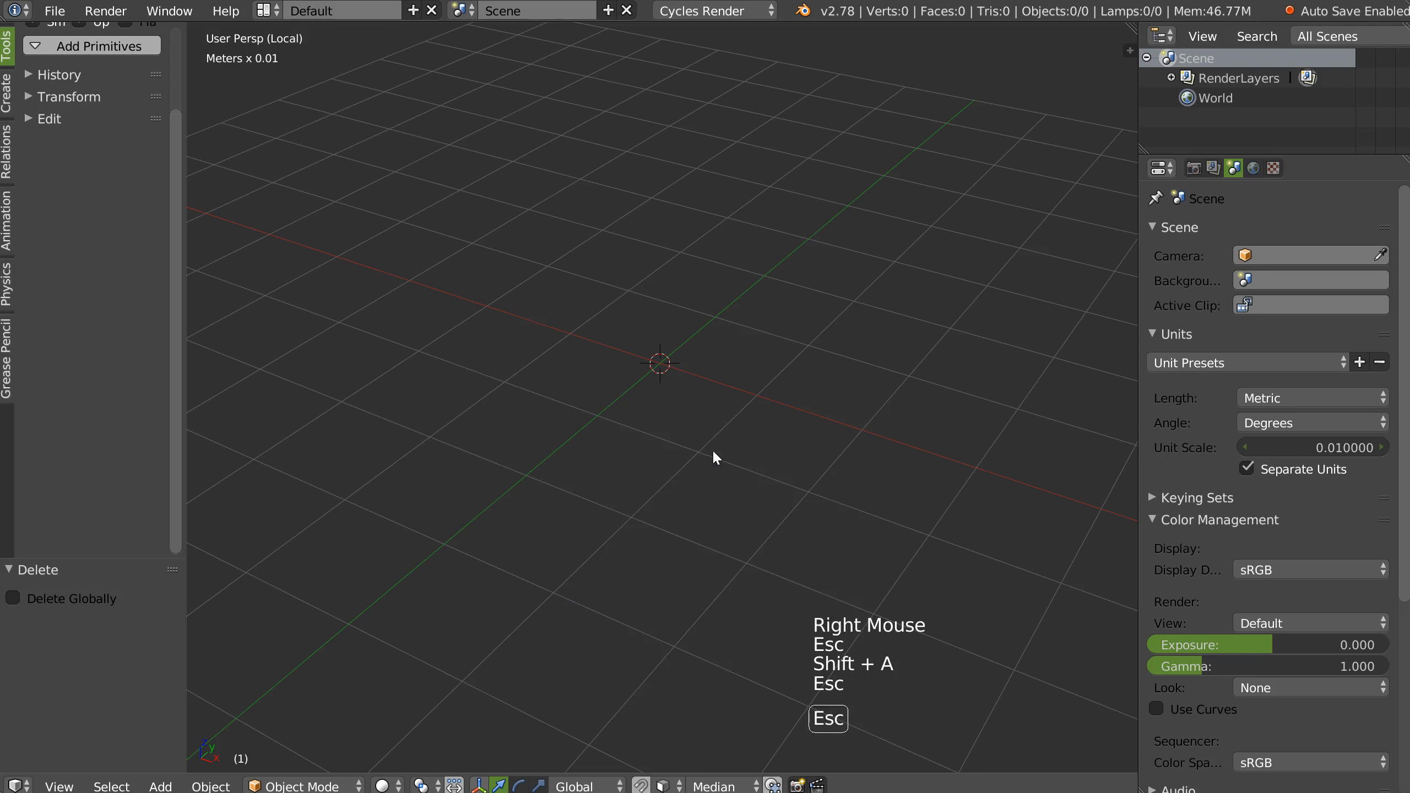
{"action": "middle_click_drag", "start_coordinate": [683, 415], "coordinate": [679, 422]}
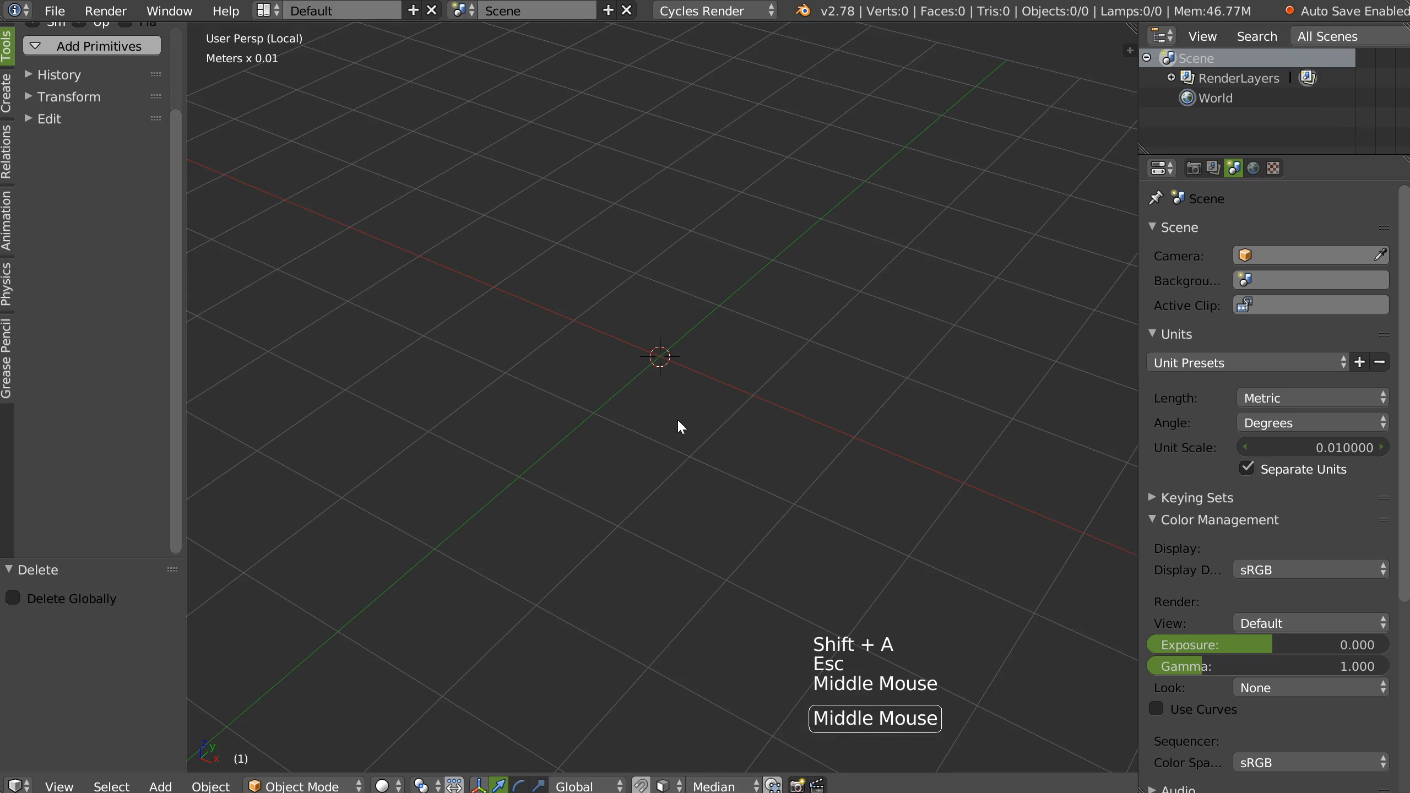
Step: Collapse the SpeedSculpt section of the sculpting tools
{"action": "middle_click_drag", "start_coordinate": [94, 83], "coordinate": [64, 167]}
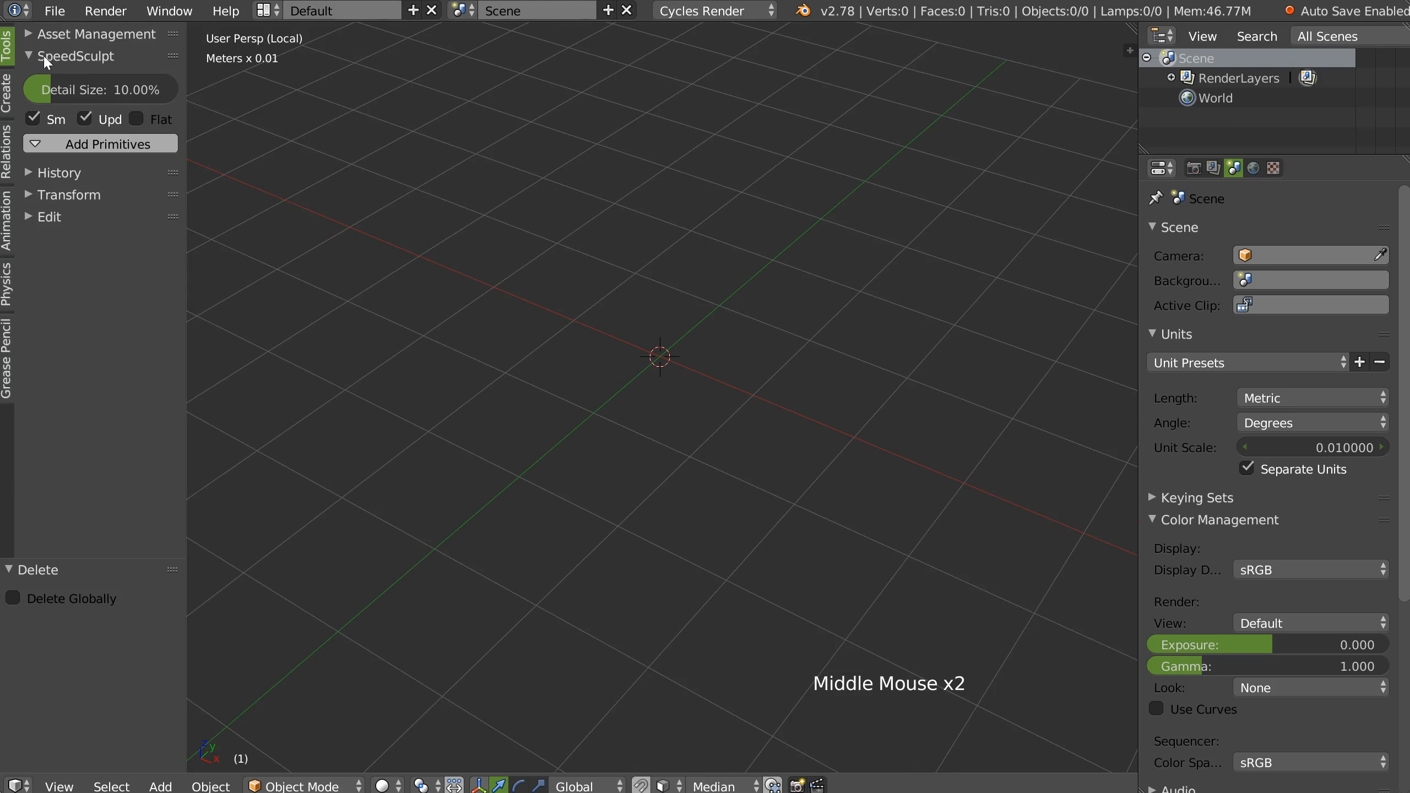
{"action": "left_click", "coordinate": [56, 55]}
{"action": "middle_click_drag", "start_coordinate": [675, 444], "coordinate": [672, 447]}
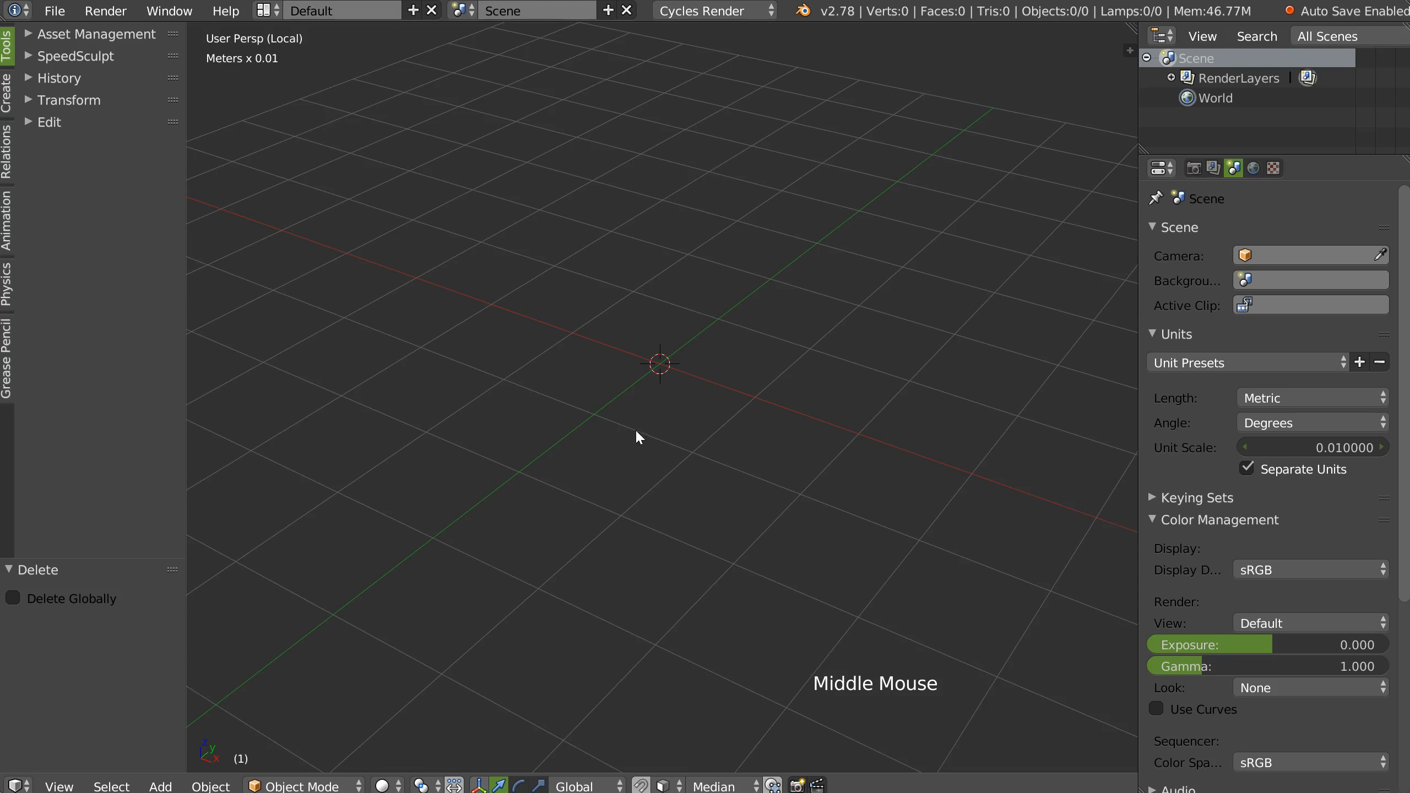
Step: Sketch a desk lamp with Grease Pencil in the front orthographic view: tilted bell shade, curved arm and flat base
{"action": "middle_click_drag", "start_coordinate": [707, 416], "coordinate": [703, 411], "text": "ctrl"}
{"action": "middle_click_drag", "start_coordinate": [702, 411], "coordinate": [709, 418], "text": "shift"}
{"action": "middle_click_drag", "start_coordinate": [655, 278], "coordinate": [701, 231]}
{"action": "key", "text": "q"}
{"action": "key", "text": "d"}
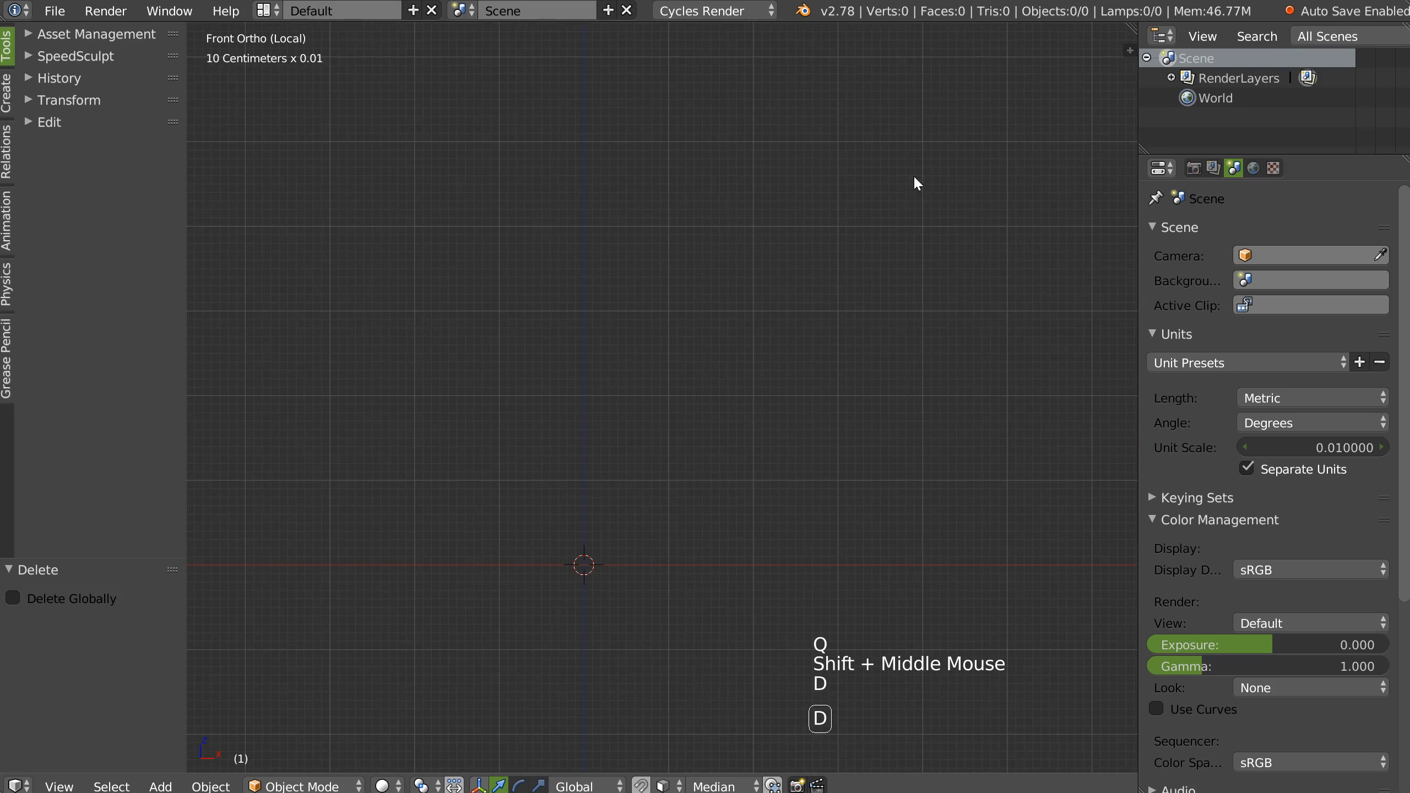
{"action": "mouse_move", "coordinate": [754, 181]}
{"action": "left_mouse_down"}
{"action": "mouse_move", "coordinate": [897, 148]}
{"action": "mouse_move", "coordinate": [772, 250]}
{"action": "left_mouse_up"}
{"action": "left_click_drag", "start_coordinate": [744, 192], "coordinate": [797, 275]}
{"action": "left_click_drag", "start_coordinate": [796, 288], "coordinate": [840, 272]}
{"action": "mouse_move", "coordinate": [906, 177]}
{"action": "left_mouse_down"}
{"action": "mouse_move", "coordinate": [910, 149]}
{"action": "mouse_move", "coordinate": [922, 192]}
{"action": "mouse_move", "coordinate": [933, 159]}
{"action": "mouse_move", "coordinate": [1041, 222]}
{"action": "left_mouse_up"}
{"action": "mouse_move", "coordinate": [1020, 496]}
{"action": "left_mouse_down"}
{"action": "mouse_move", "coordinate": [1013, 536]}
{"action": "mouse_move", "coordinate": [899, 552]}
{"action": "mouse_move", "coordinate": [1194, 528]}
{"action": "left_mouse_up"}
{"action": "middle_click_drag", "start_coordinate": [965, 404], "coordinate": [889, 408], "text": "ctrl"}
{"action": "mouse_move", "coordinate": [888, 409]}
{"action": "middle_mouse_down", "text": "shift"}
{"action": "mouse_move", "coordinate": [703, 434]}
{"action": "mouse_move", "coordinate": [771, 429]}
{"action": "middle_mouse_up", "text": "shift"}
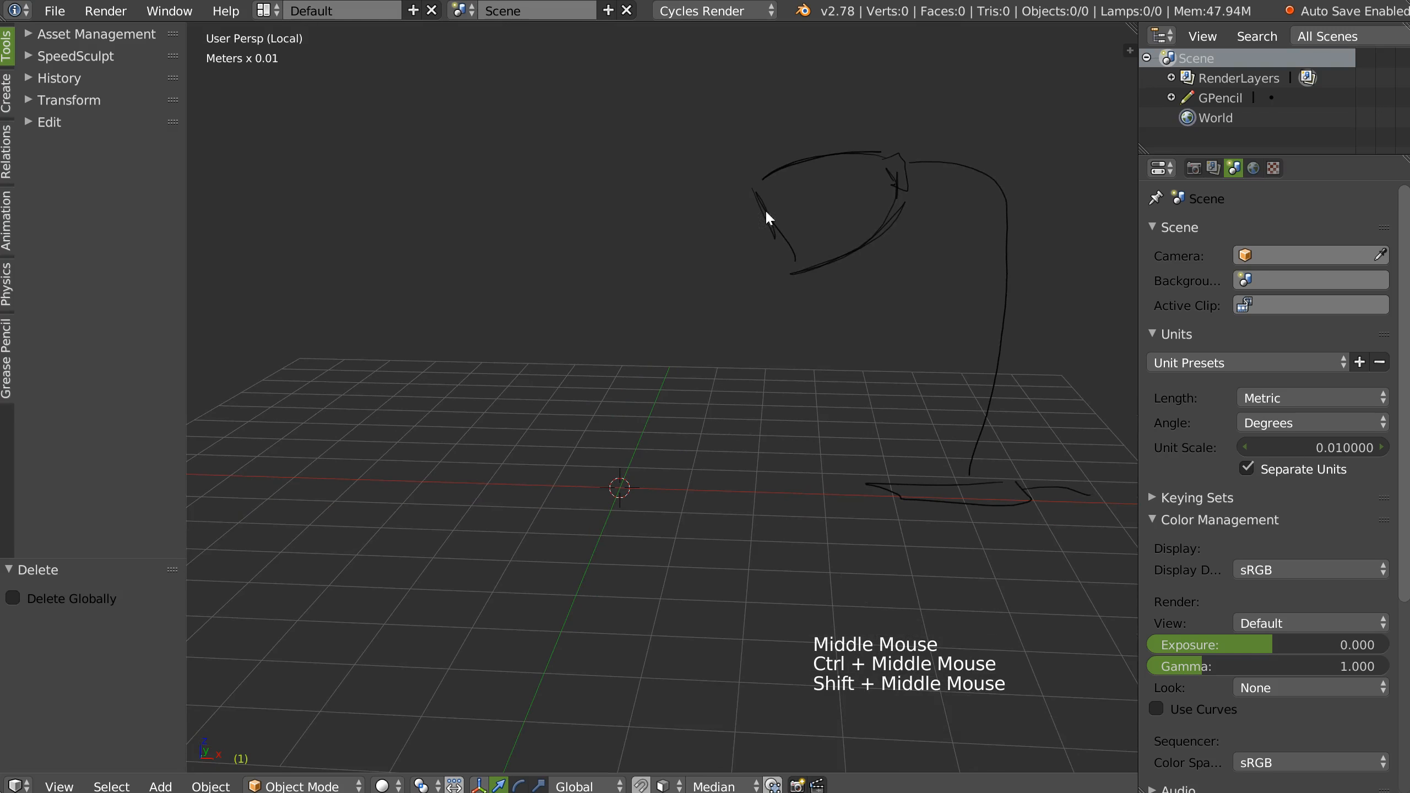
Step: Add a UV sphere at the scene origin
{"action": "key", "text": "q"}
{"action": "key", "text": "Escape"}
{"action": "middle_click_drag", "start_coordinate": [675, 423], "coordinate": [667, 444]}
{"action": "right_click", "coordinate": [664, 446]}
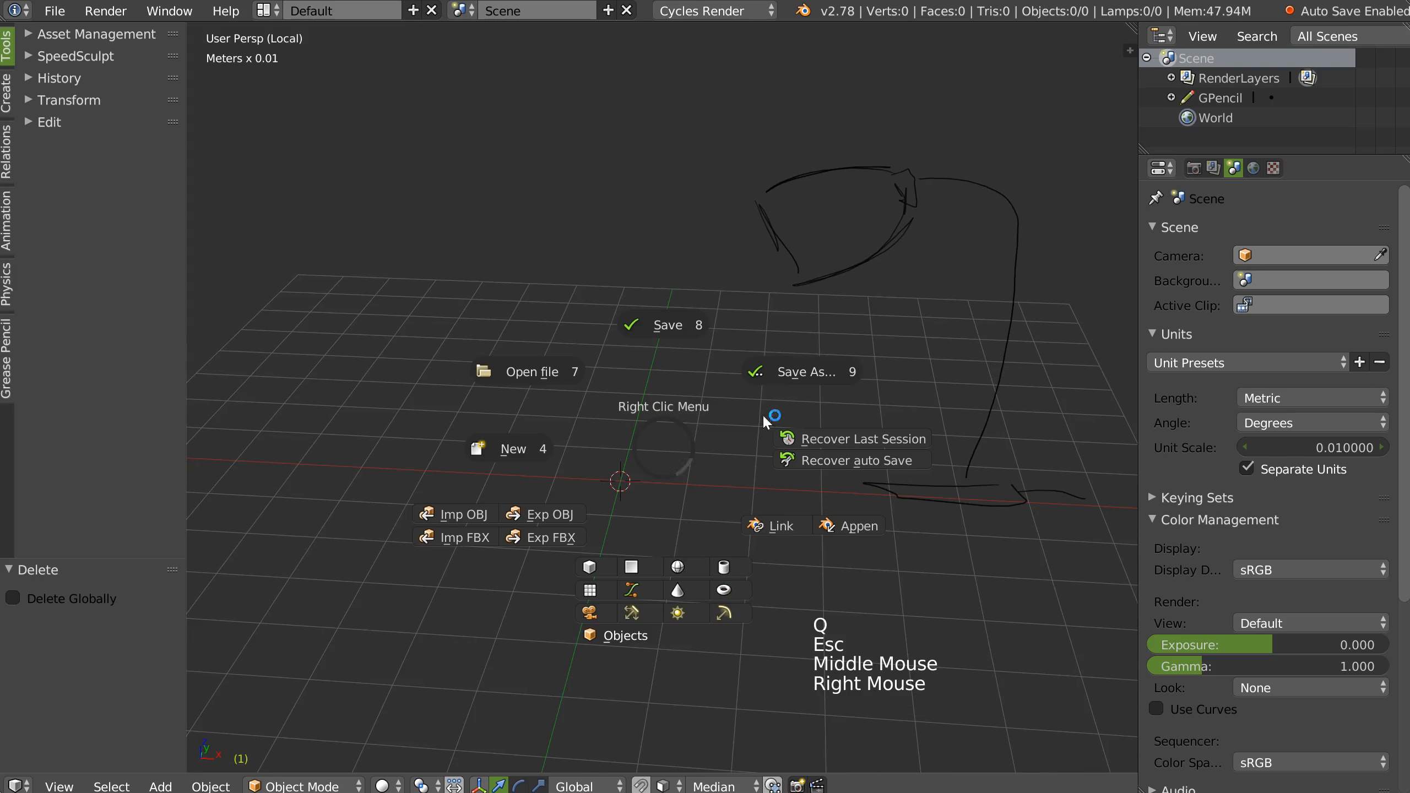
{"action": "left_click", "coordinate": [678, 567]}
{"action": "middle_click_drag", "start_coordinate": [661, 475], "coordinate": [622, 490]}
{"action": "middle_click_drag", "start_coordinate": [622, 490], "coordinate": [732, 337], "text": "shift"}
Step: Delete the faces of the sphere's lower half, selecting them as the inner region of the equator edge loop
{"action": "key", "text": "Tab"}
{"action": "left_click", "coordinate": [621, 395], "text": "alt"}
{"action": "middle_click_drag", "start_coordinate": [621, 395], "coordinate": [657, 421]}
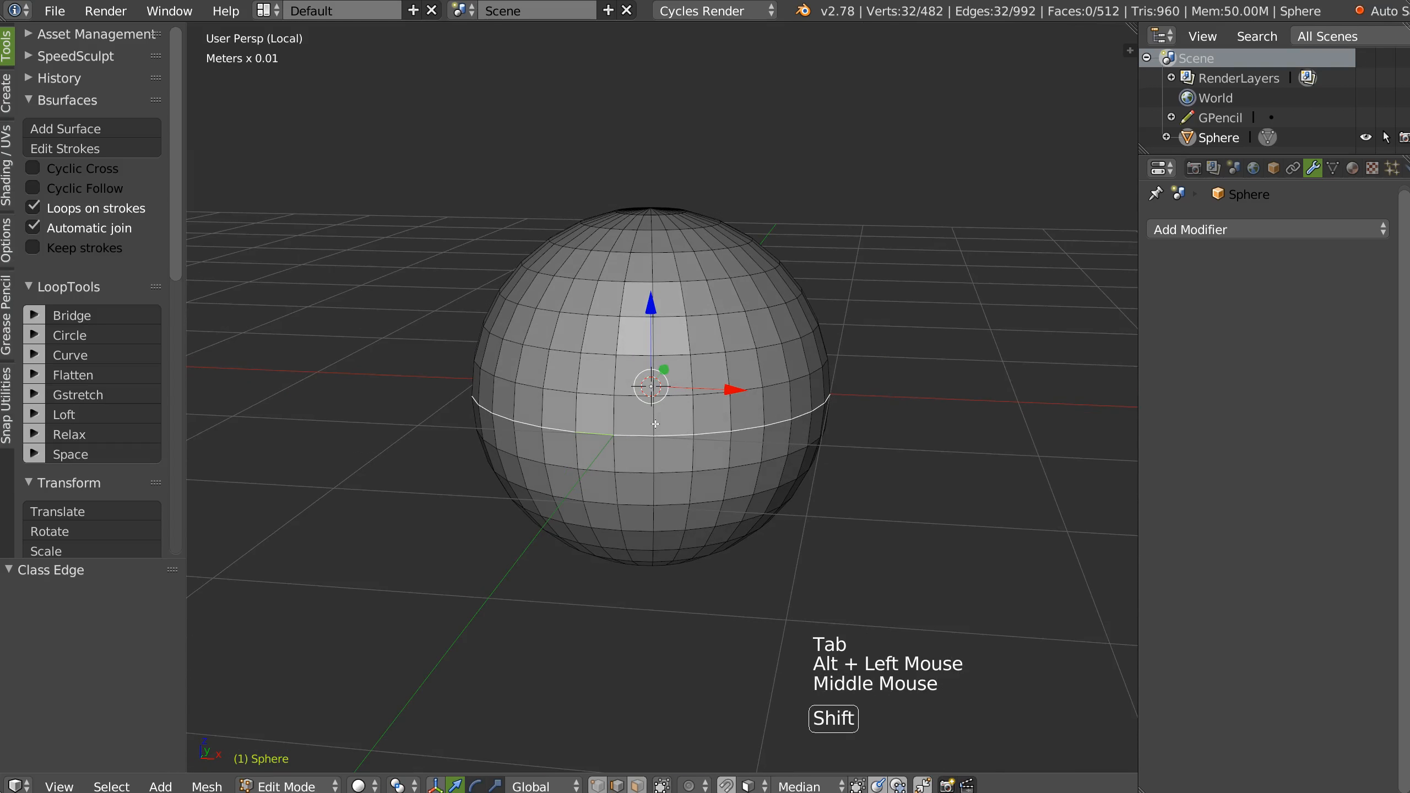
{"action": "key", "text": "shift+a"}
{"action": "key", "text": "shift+z"}
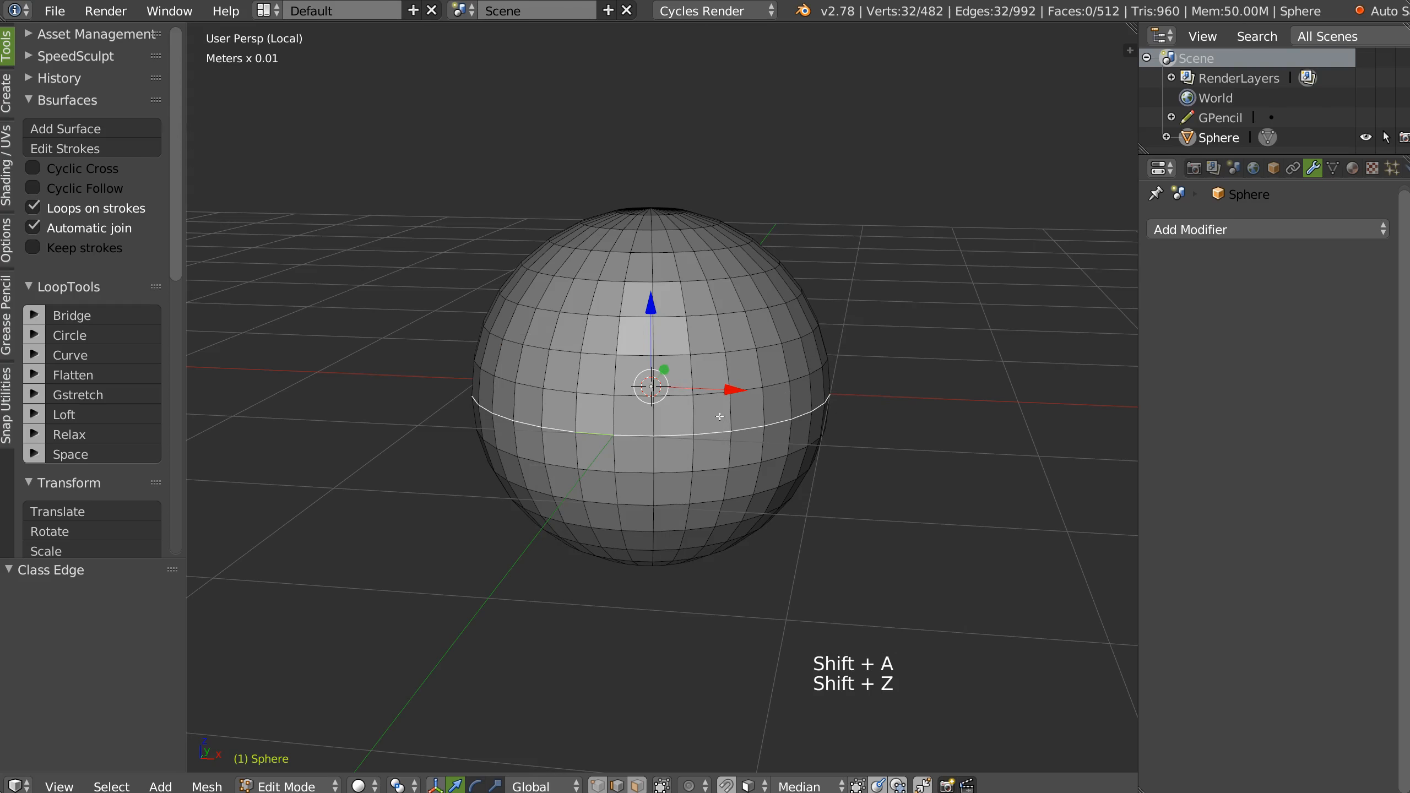
{"action": "key", "text": "a"}
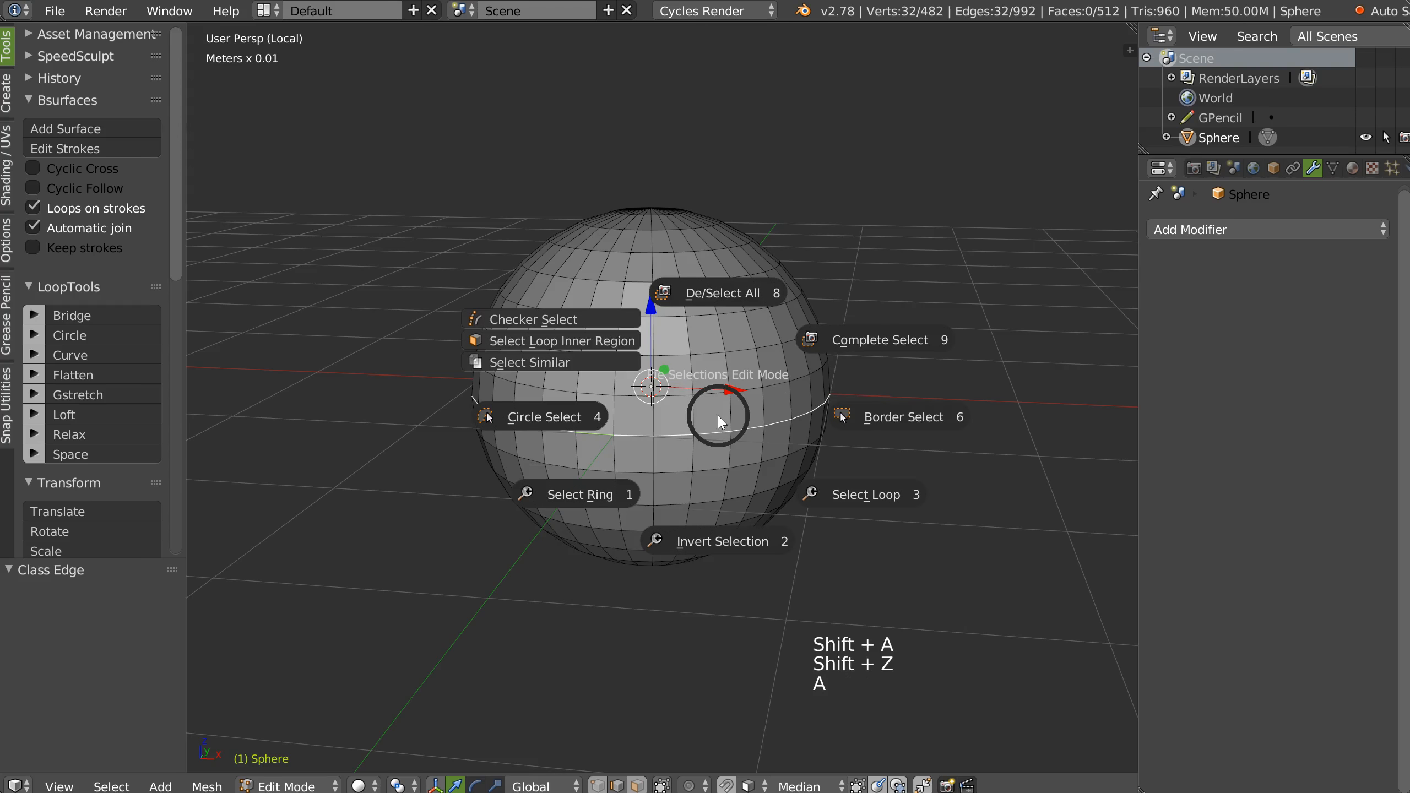
{"action": "left_click", "coordinate": [522, 340]}
{"action": "middle_click_drag", "start_coordinate": [521, 340], "coordinate": [623, 428]}
{"action": "key", "text": "x"}
{"action": "left_click", "coordinate": [793, 420]}
Step: Enable double-sided display for the half-sphere and return to Object Mode
{"action": "middle_click_drag", "start_coordinate": [715, 388], "coordinate": [676, 402]}
{"action": "key", "text": "shift+z"}
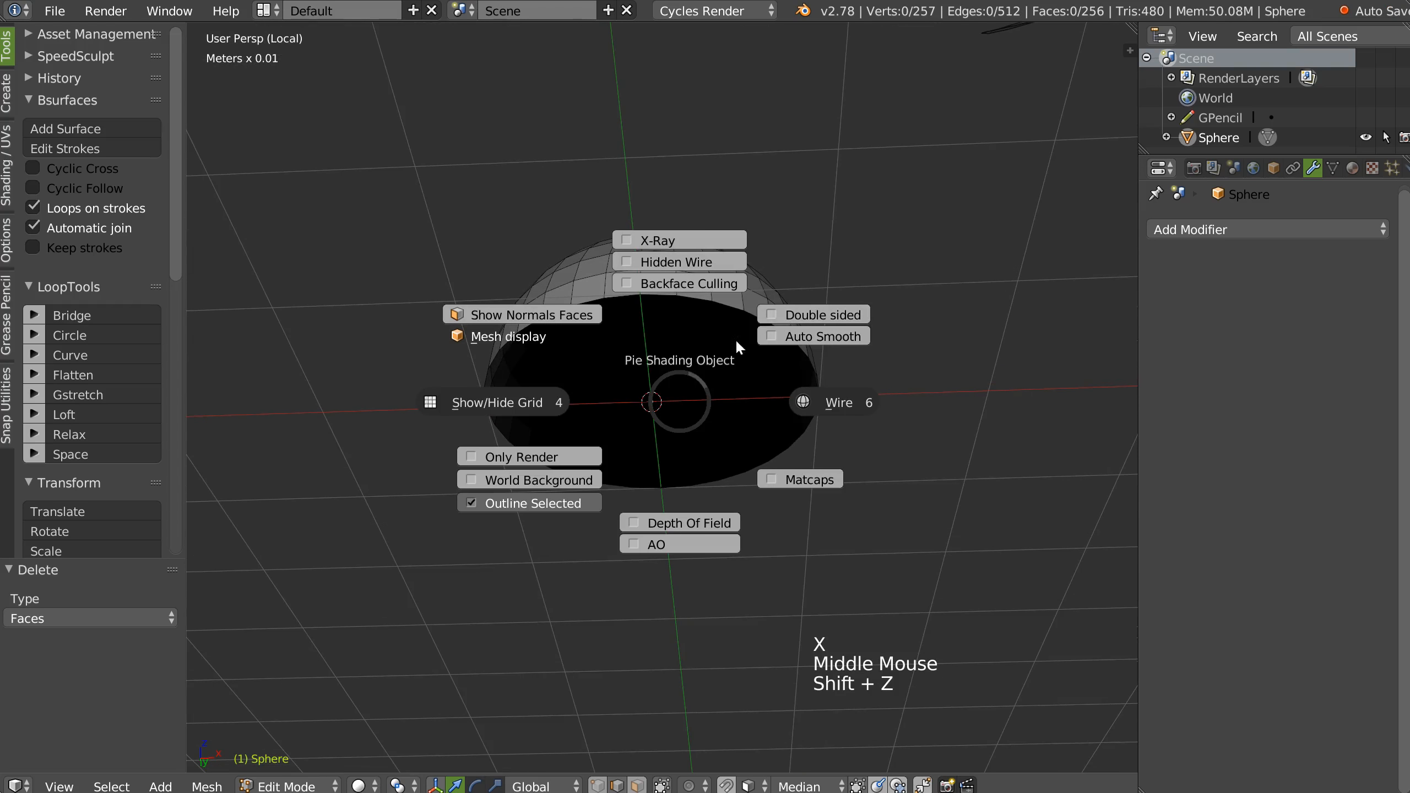
{"action": "left_click", "coordinate": [779, 319]}
{"action": "mouse_move", "coordinate": [779, 318]}
{"action": "middle_mouse_down"}
{"action": "mouse_move", "coordinate": [689, 369]}
{"action": "mouse_move", "coordinate": [679, 392]}
{"action": "middle_mouse_up"}
{"action": "key", "text": "Tab"}
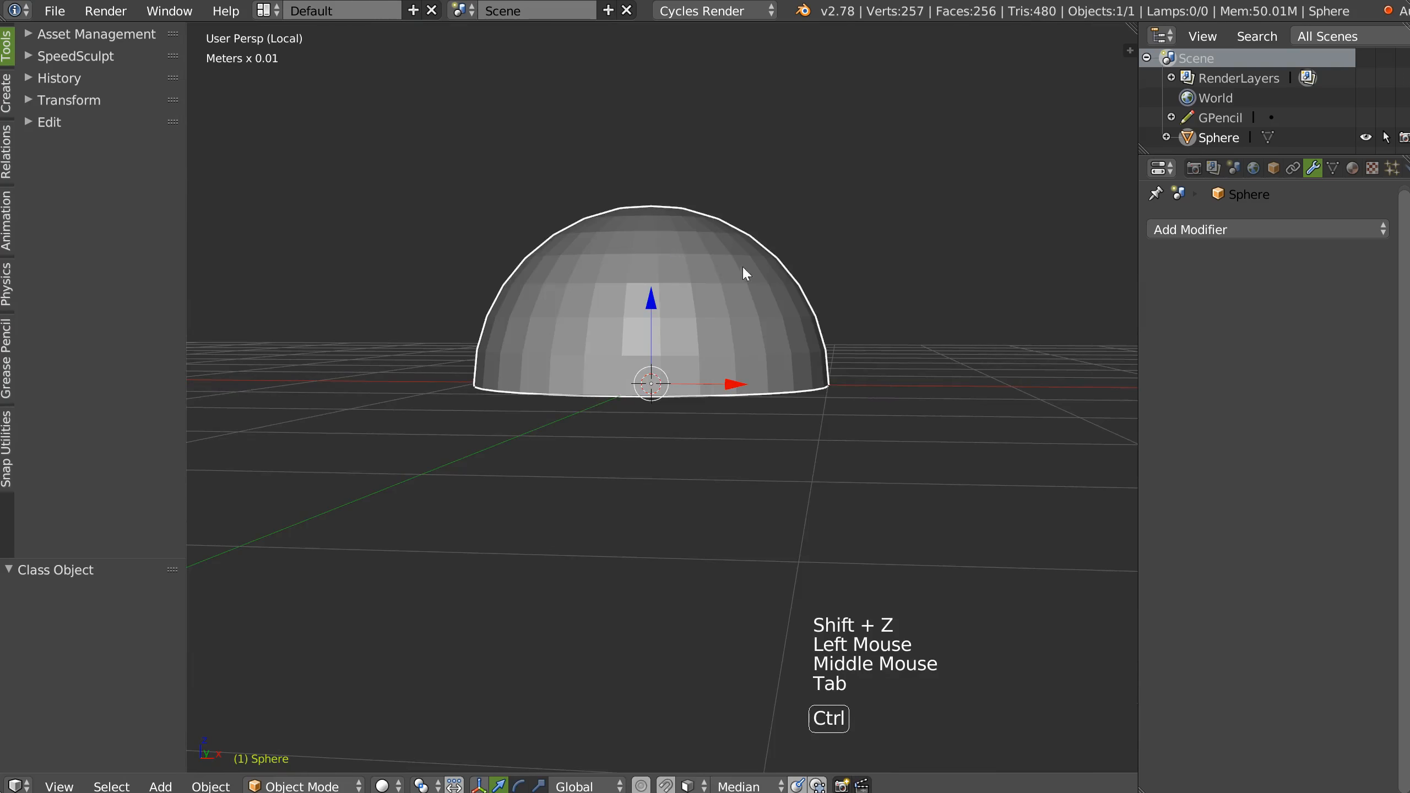
Step: Stretch the half-sphere along the Z axis by a factor of about 1.745 and shade it smooth
{"action": "middle_click_drag", "start_coordinate": [742, 265], "coordinate": [710, 345], "text": "ctrl"}
{"action": "middle_click_drag", "start_coordinate": [710, 345], "coordinate": [715, 378], "text": "shift"}
{"action": "key", "text": "s"}
{"action": "middle_click", "coordinate": [655, 261]}
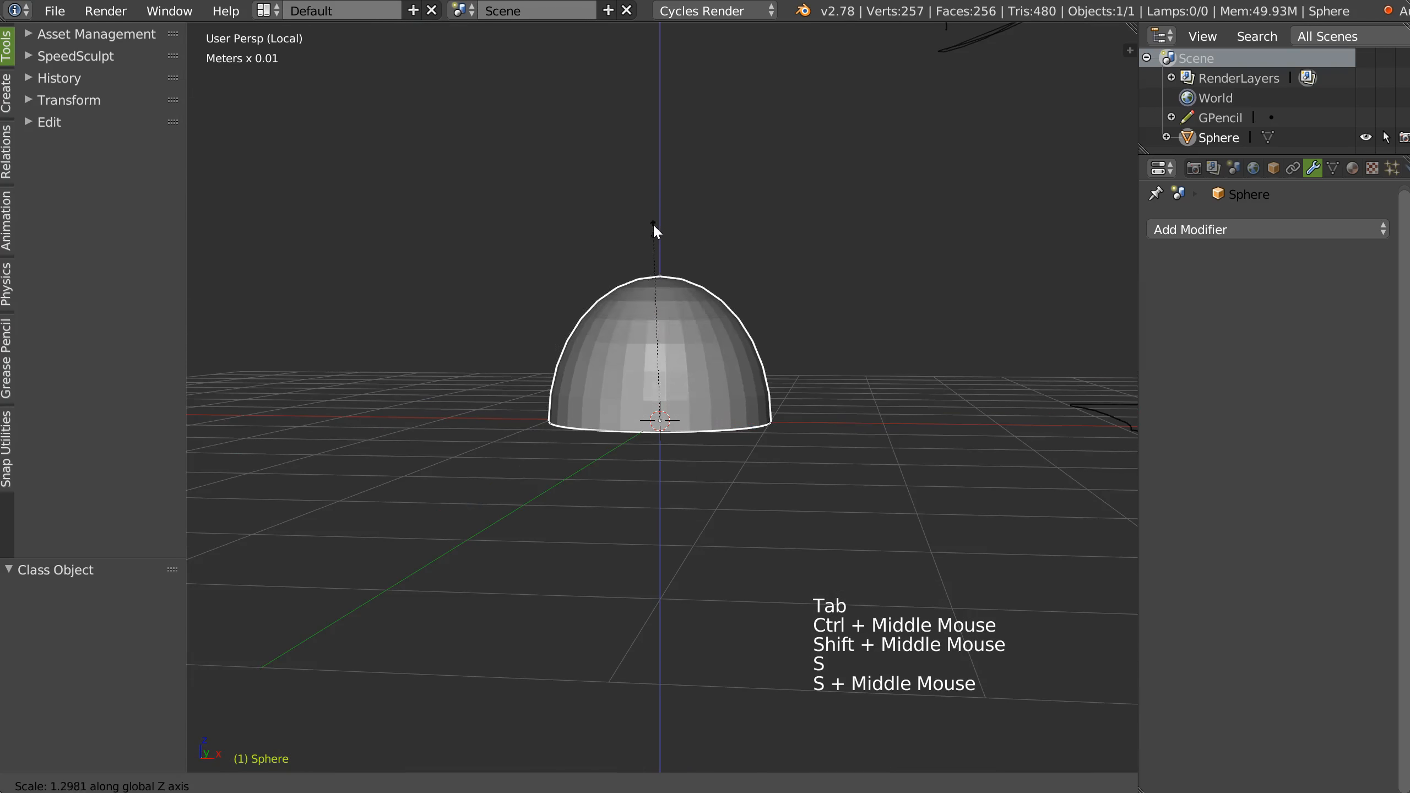
{"action": "left_click", "coordinate": [655, 162]}
{"action": "middle_click_drag", "start_coordinate": [655, 162], "coordinate": [680, 296]}
{"action": "key", "text": "z"}
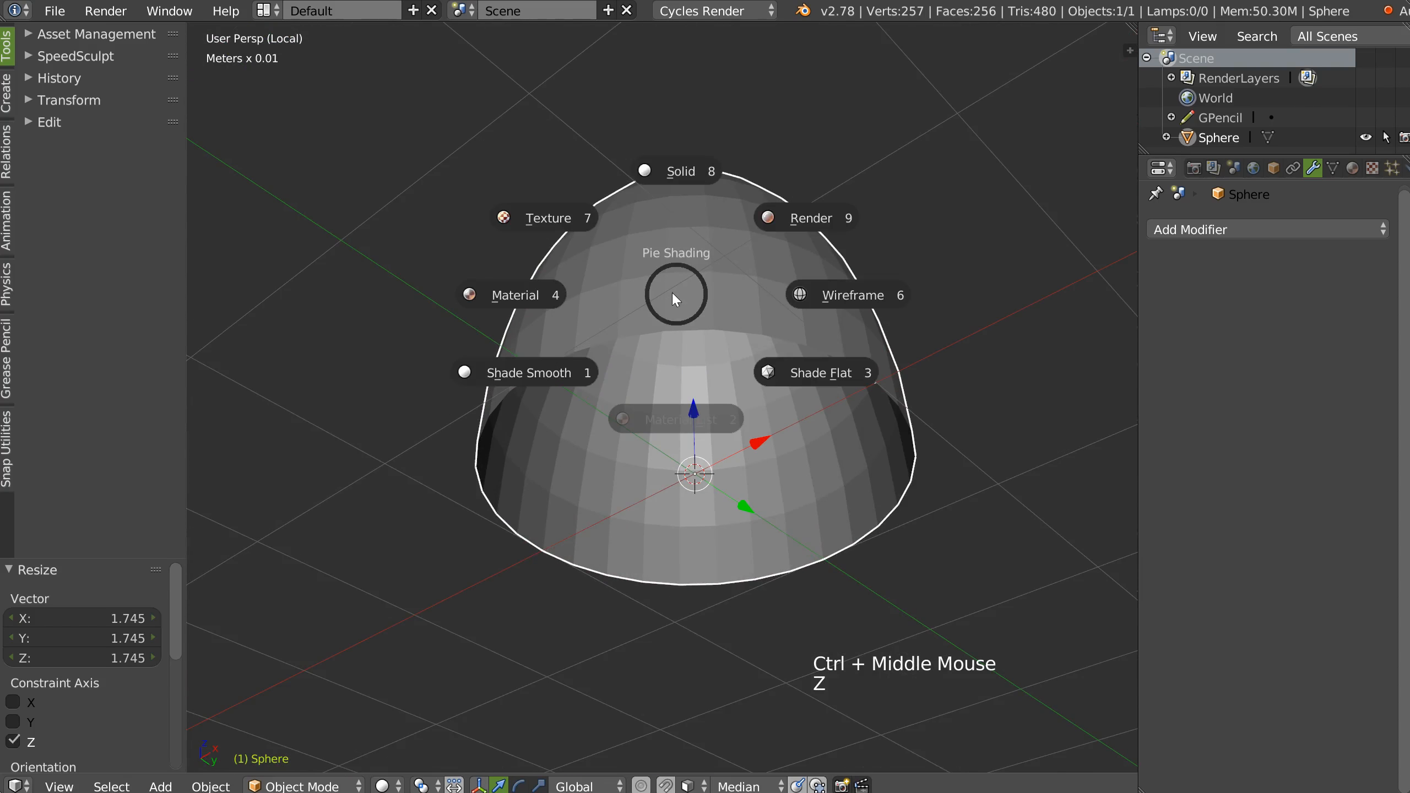
{"action": "left_click", "coordinate": [550, 370]}
{"action": "mouse_move", "coordinate": [716, 386]}
{"action": "middle_mouse_down"}
{"action": "mouse_move", "coordinate": [725, 335]}
{"action": "mouse_move", "coordinate": [727, 438]}
{"action": "mouse_move", "coordinate": [727, 372]}
{"action": "mouse_move", "coordinate": [753, 337]}
{"action": "middle_mouse_up"}
Step: Add a Solidify modifier to the dome with a thickness of about -0.34 mm and an offset of 1
{"action": "key", "text": "shift+ctrl+q"}
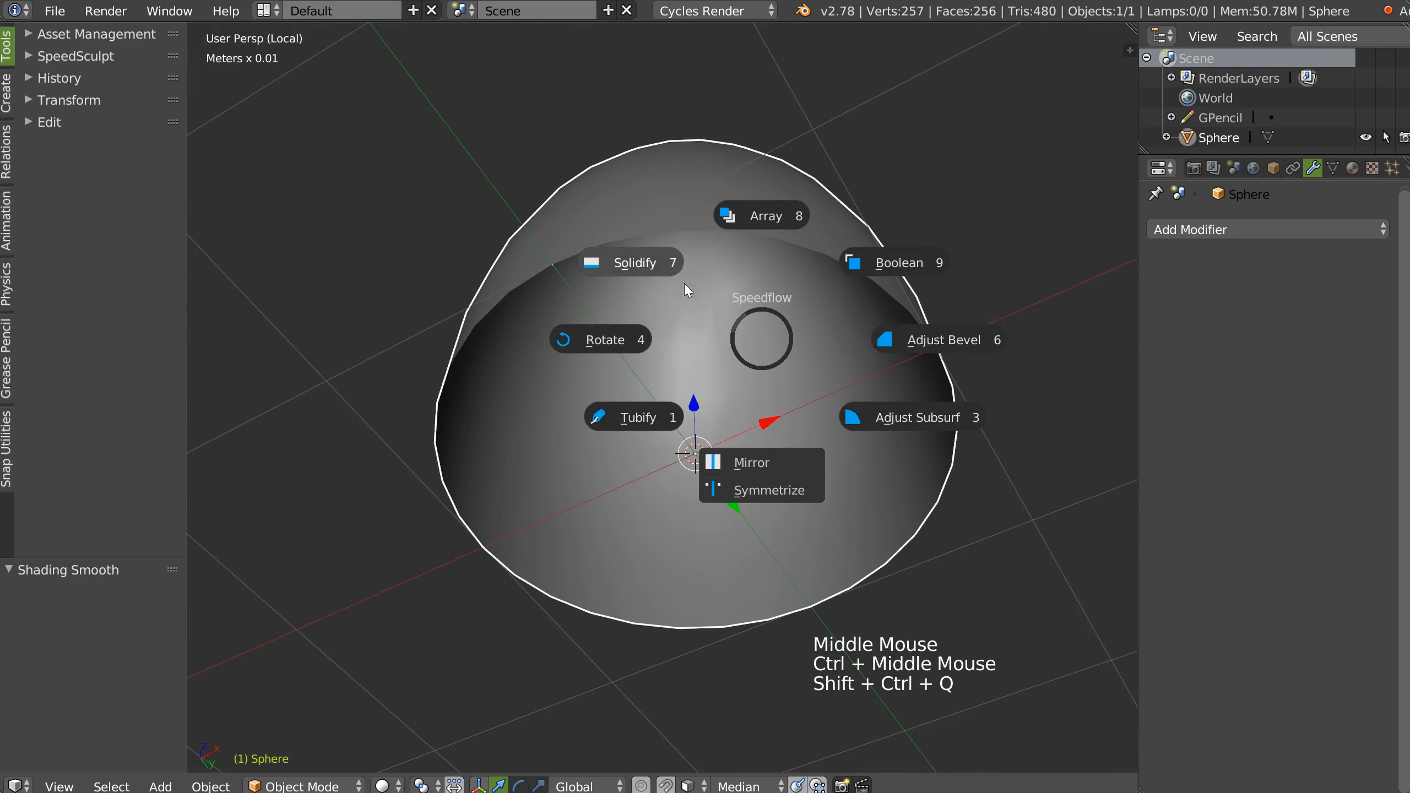
{"action": "left_click", "coordinate": [641, 260]}
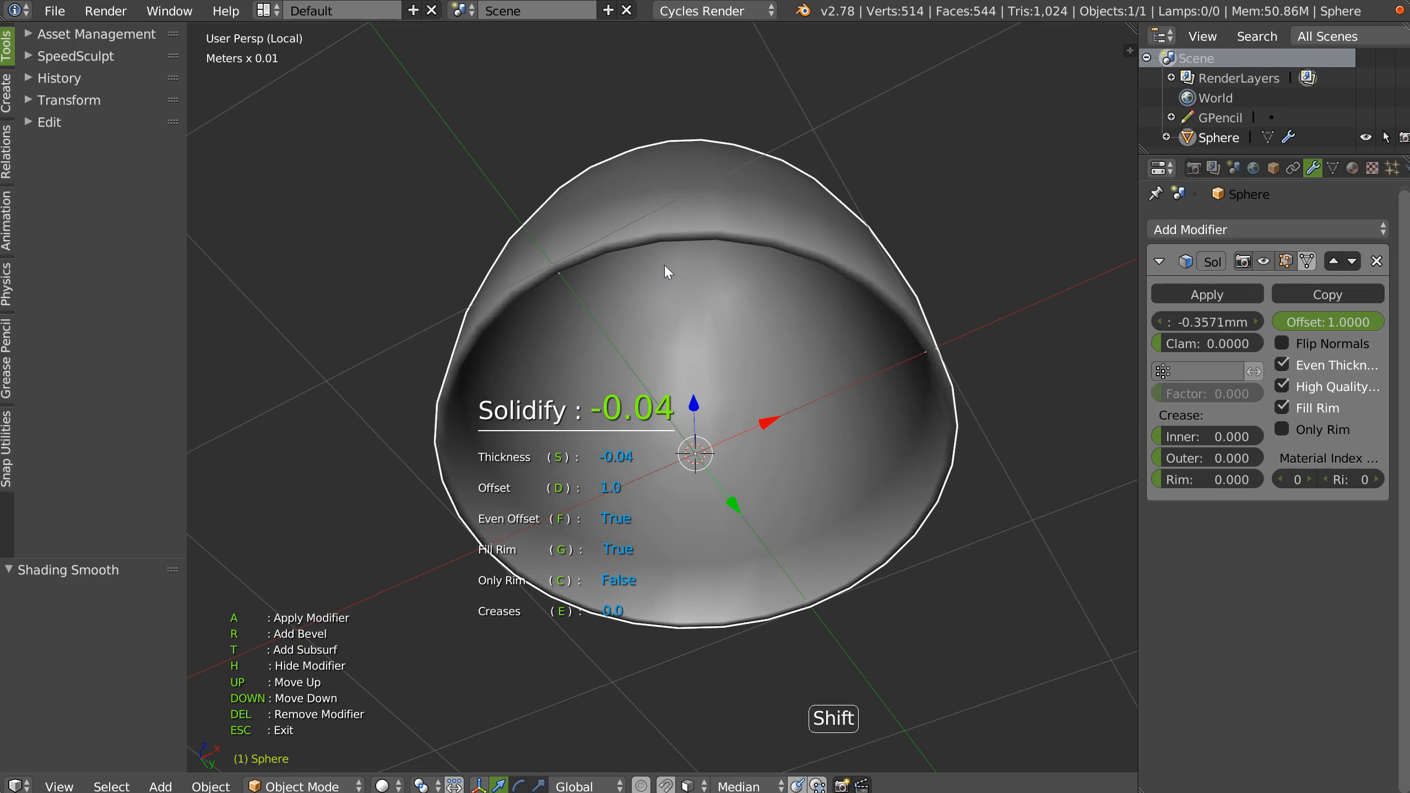
{"action": "left_click", "coordinate": [678, 257], "text": "shift"}
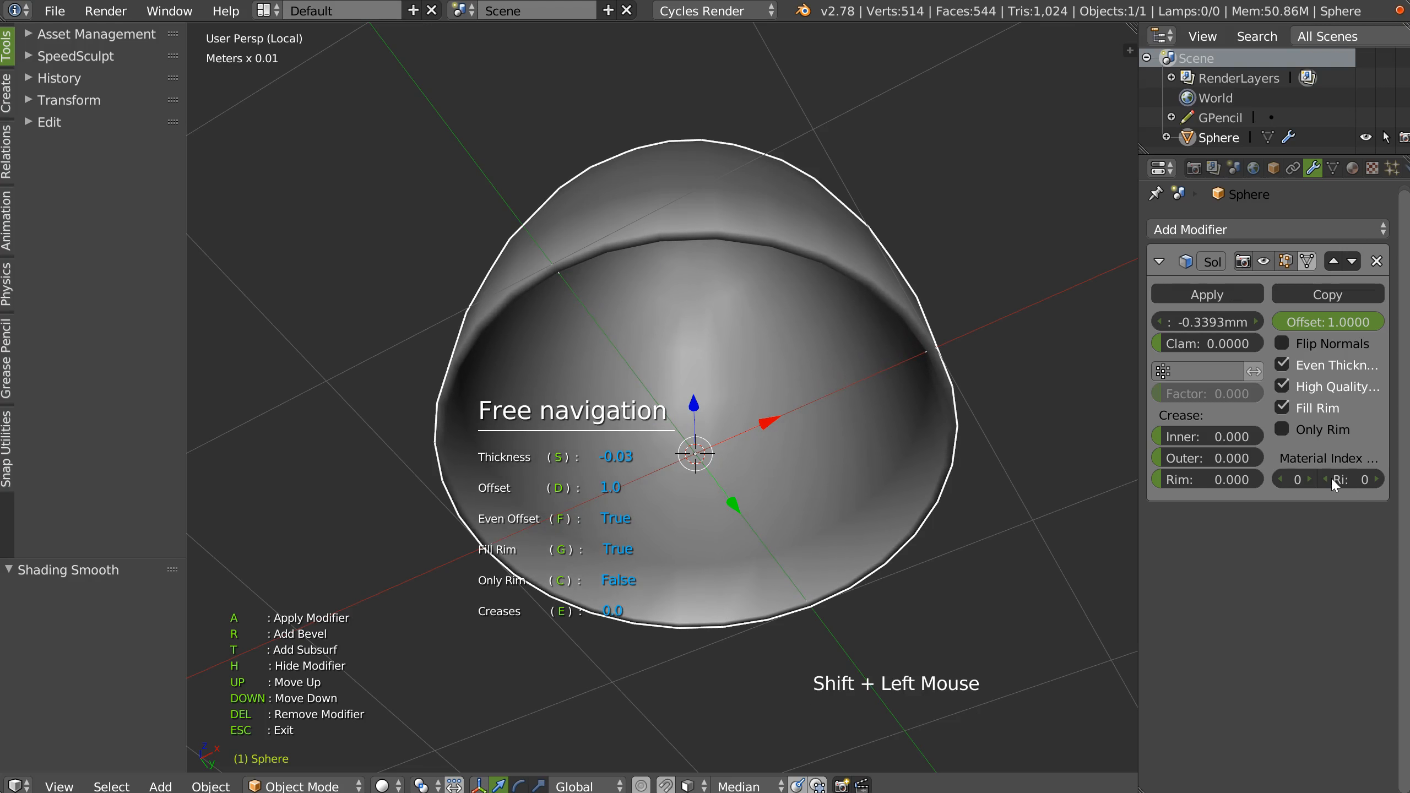
{"action": "mouse_move", "coordinate": [706, 335]}
{"action": "middle_mouse_down"}
{"action": "mouse_move", "coordinate": [690, 289]}
{"action": "mouse_move", "coordinate": [664, 369]}
{"action": "mouse_move", "coordinate": [688, 355]}
{"action": "middle_mouse_up"}
{"action": "middle_click_drag", "start_coordinate": [688, 355], "coordinate": [343, 661], "text": "ctrl"}
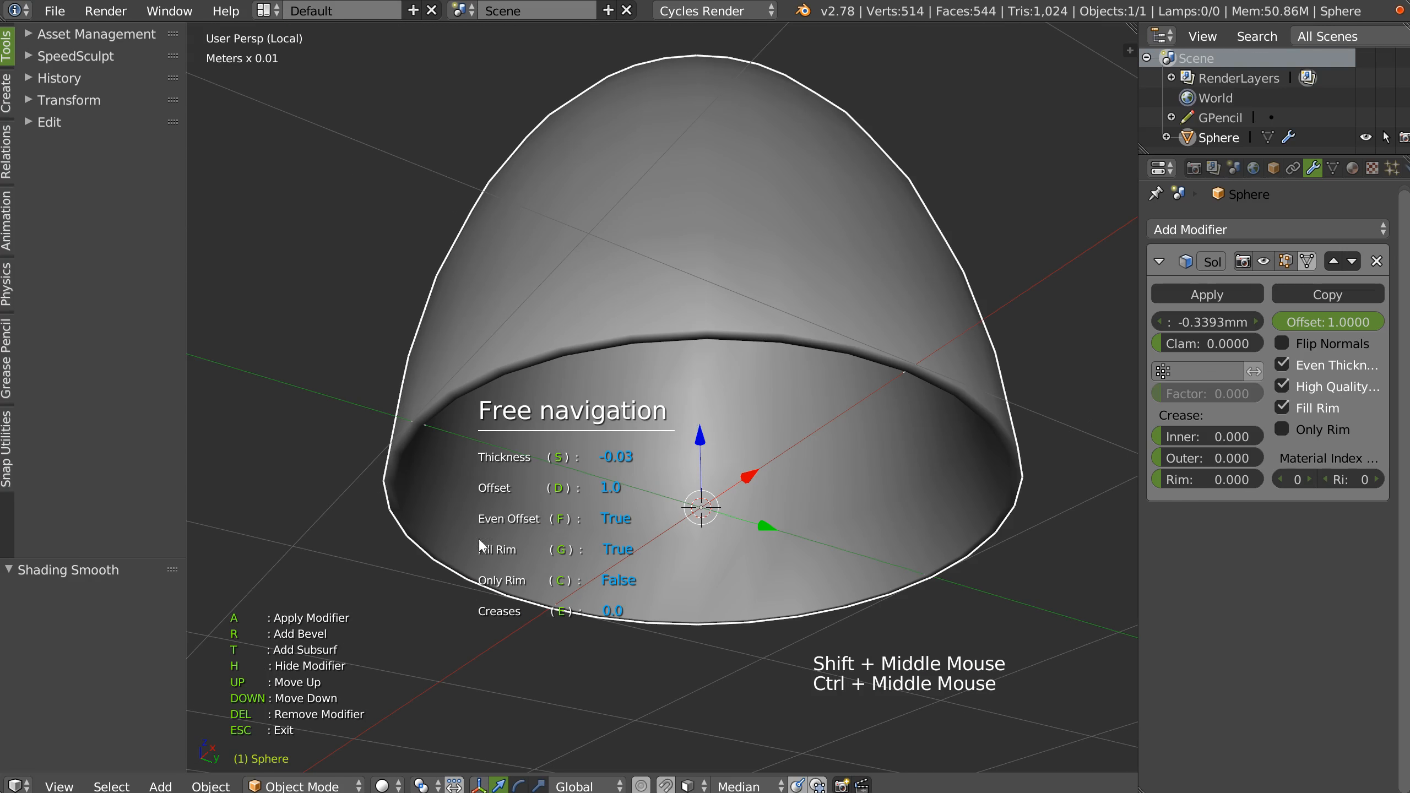
Step: Add a Bevel modifier to the solidified dome and finish the Solidify adjustment
{"action": "key", "text": "t"}
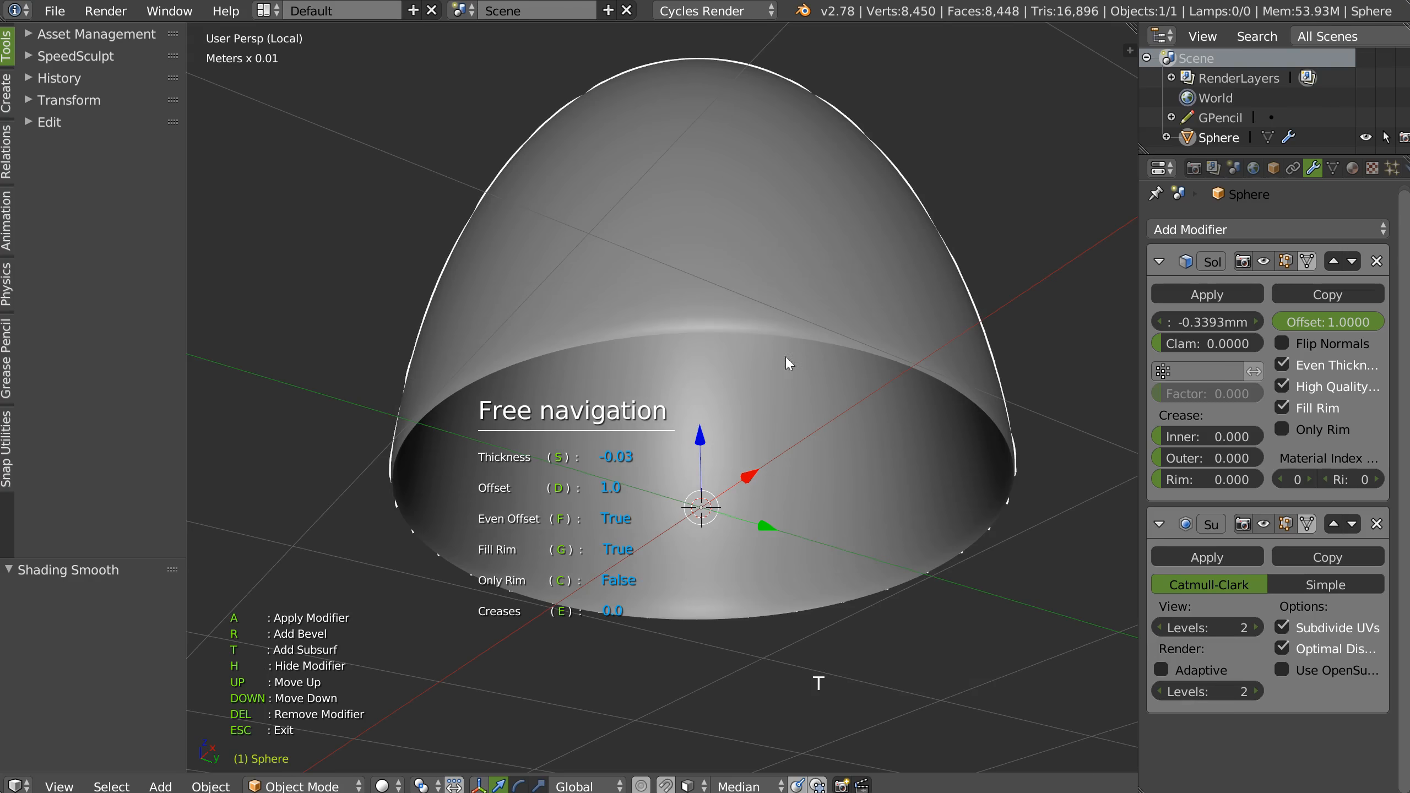
{"action": "key", "text": "t"}
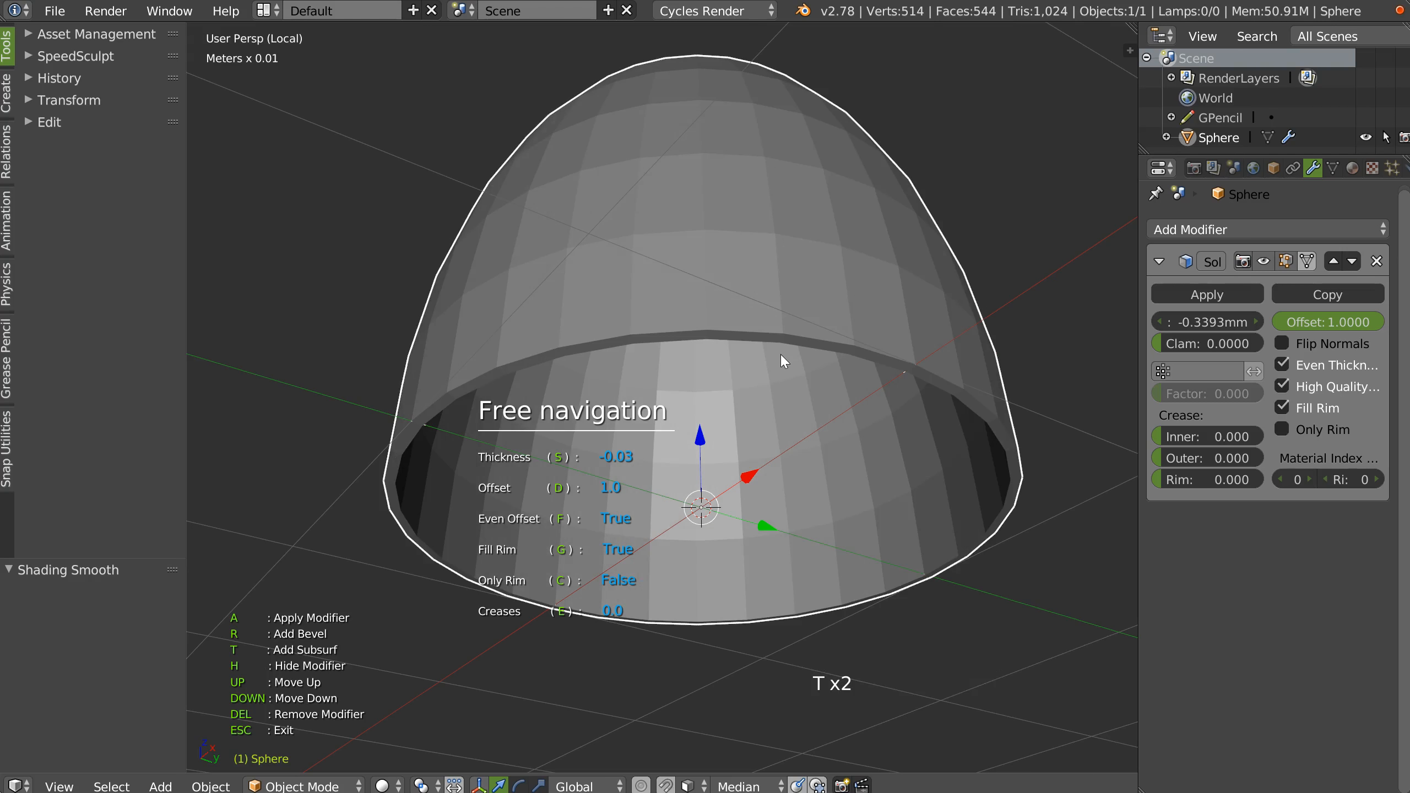
{"action": "key", "text": "r"}
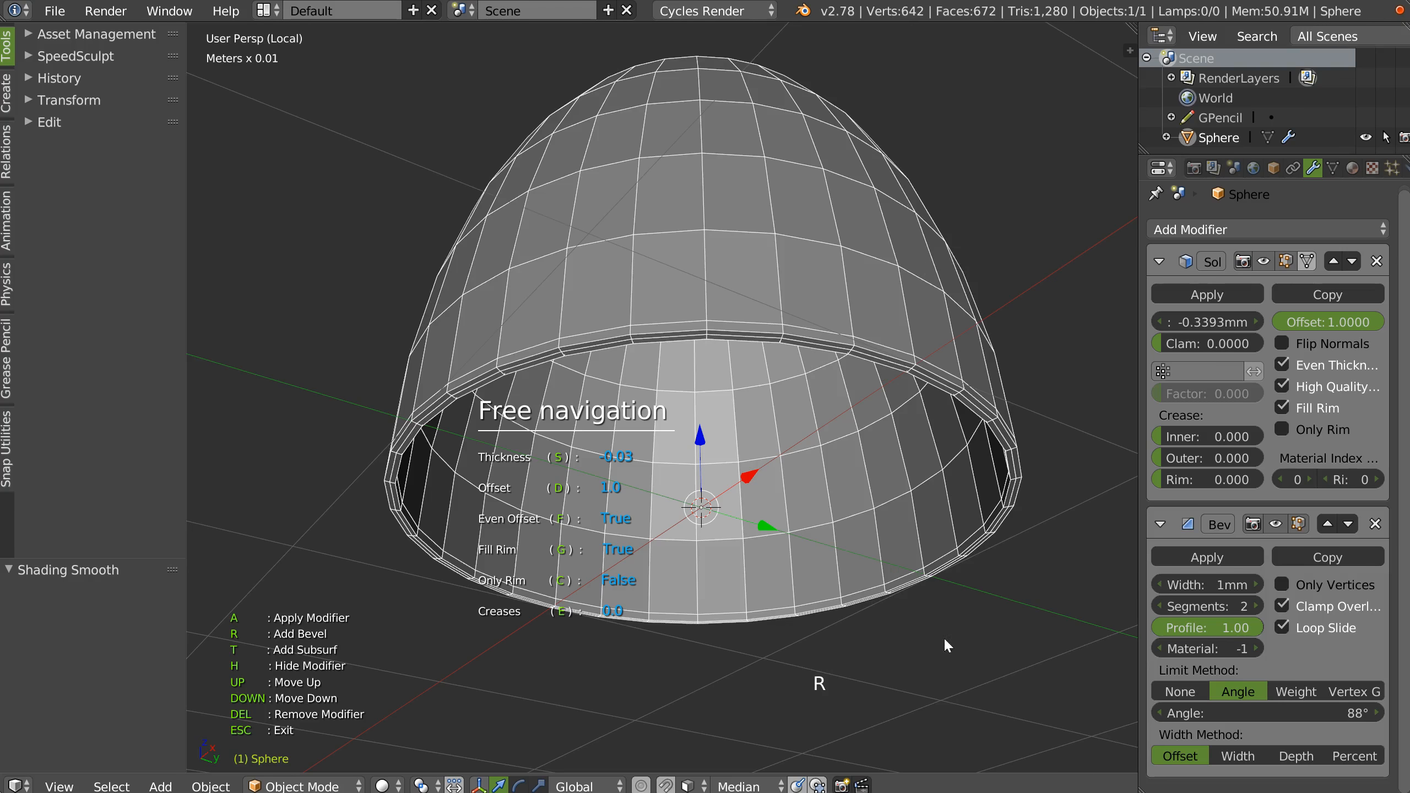
{"action": "left_click", "coordinate": [1004, 638]}
Step: Try Bevel modifier widths of 0.5 mm and 0.1 mm on the dome
{"action": "left_click", "coordinate": [1204, 586]}
{"action": "left_click", "coordinate": [1161, 584]}
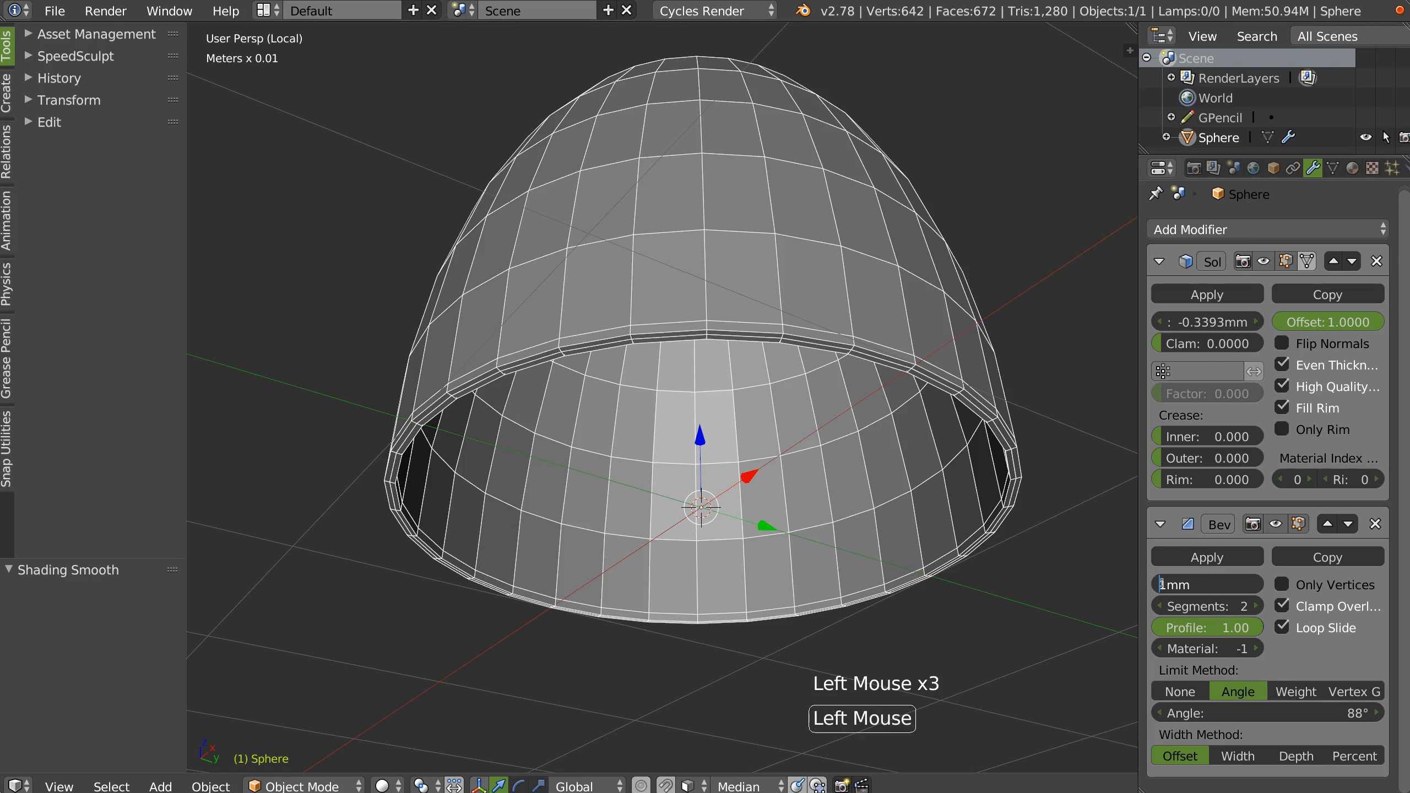
{"action": "key", "text": "Right"}
{"action": "key", "text": "BackSpace"}
{"action": "type", "text": "0.5"}
{"action": "key", "text": "KP_Enter"}
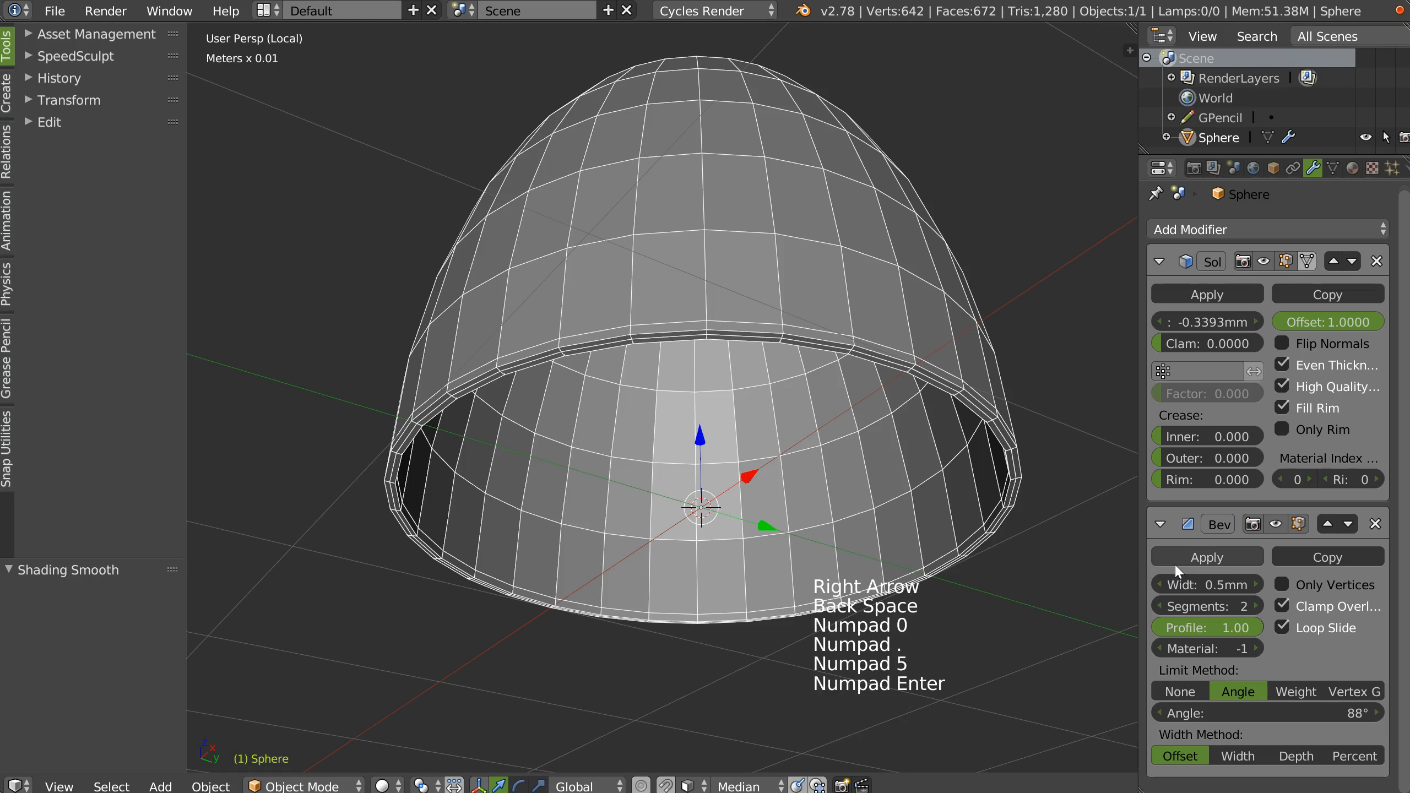
{"action": "left_click", "coordinate": [1174, 585]}
{"action": "left_click", "coordinate": [1169, 585]}
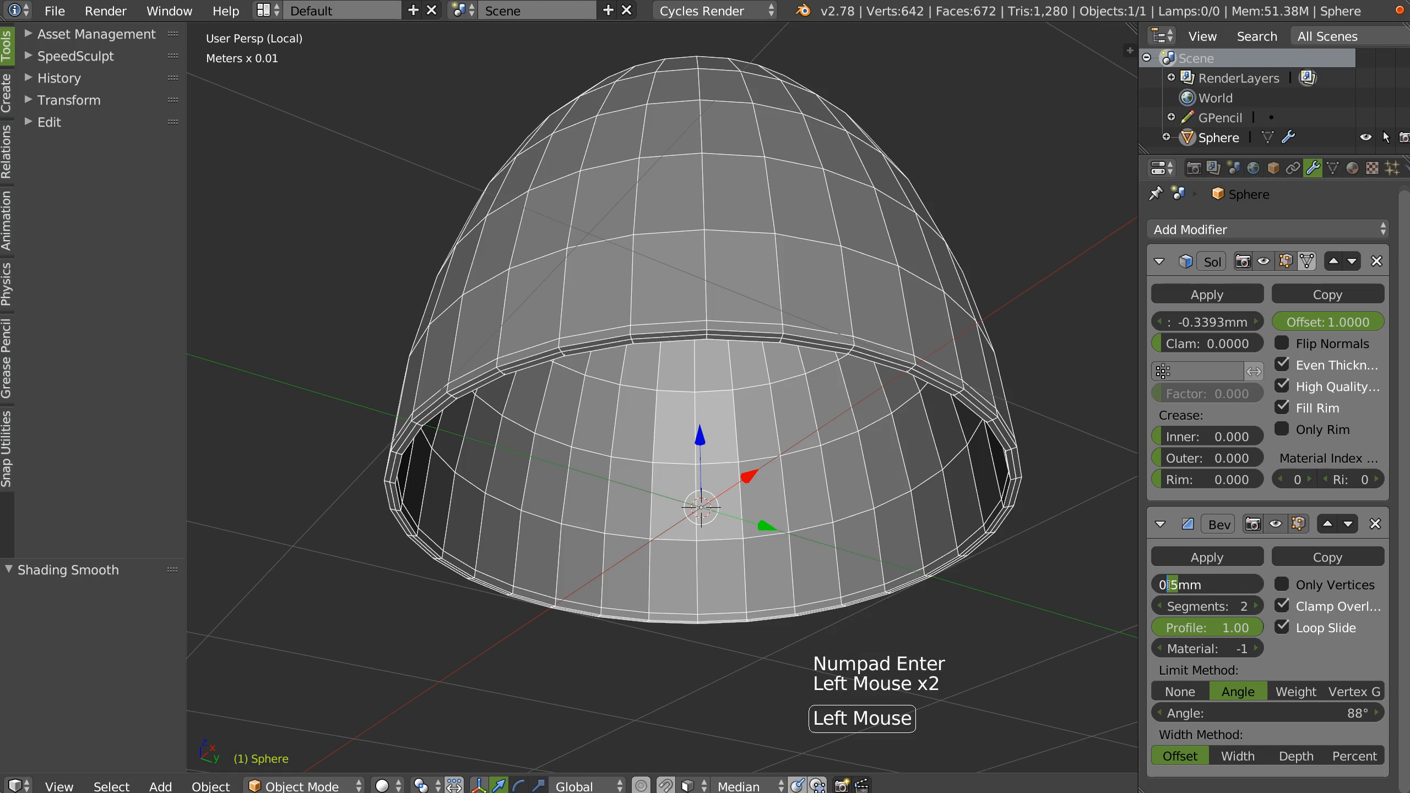
{"action": "type", "text": "1"}
{"action": "key", "text": "KP_Enter"}
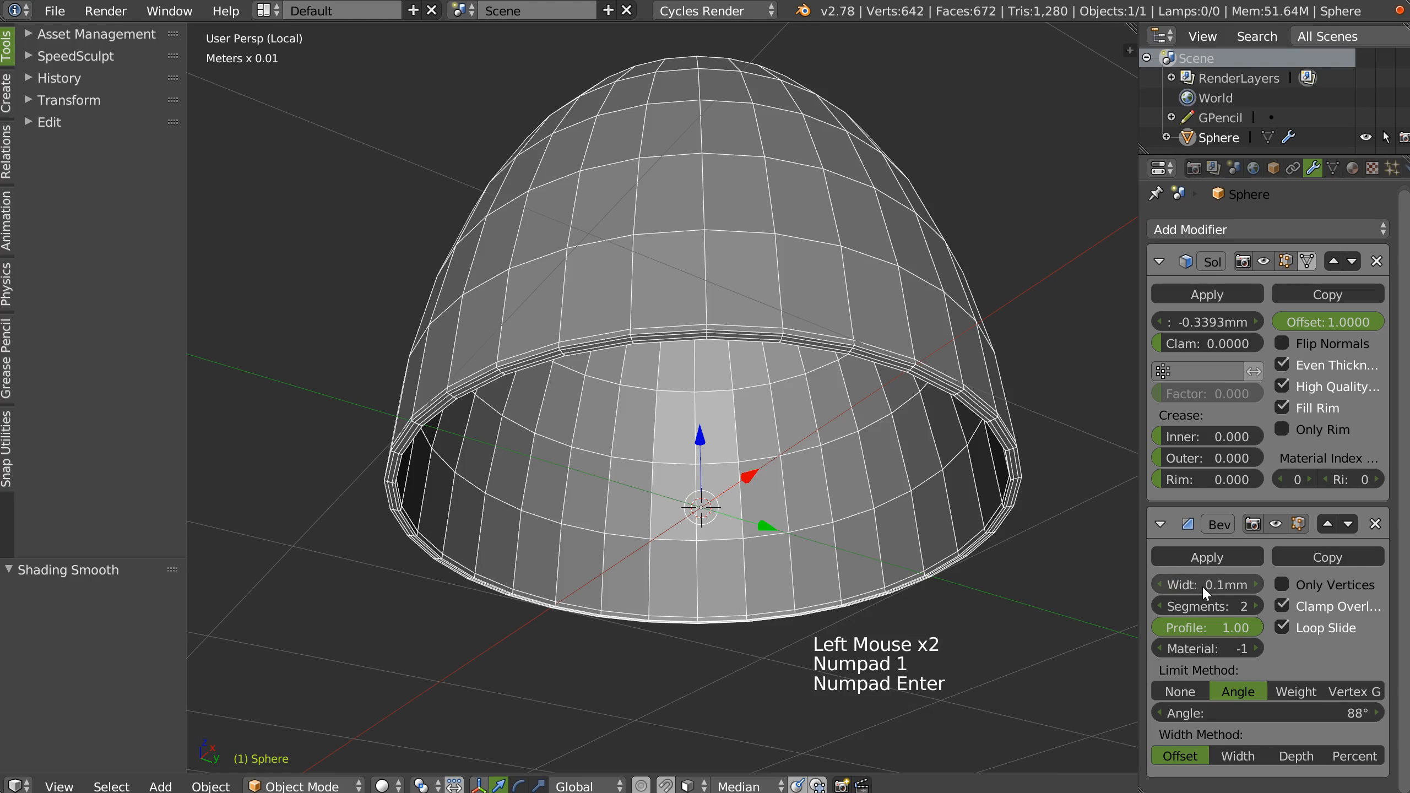
Step: Set the Bevel modifier's width to 0.05 mm
{"action": "left_click", "coordinate": [1227, 586]}
{"action": "left_click", "coordinate": [1173, 585]}
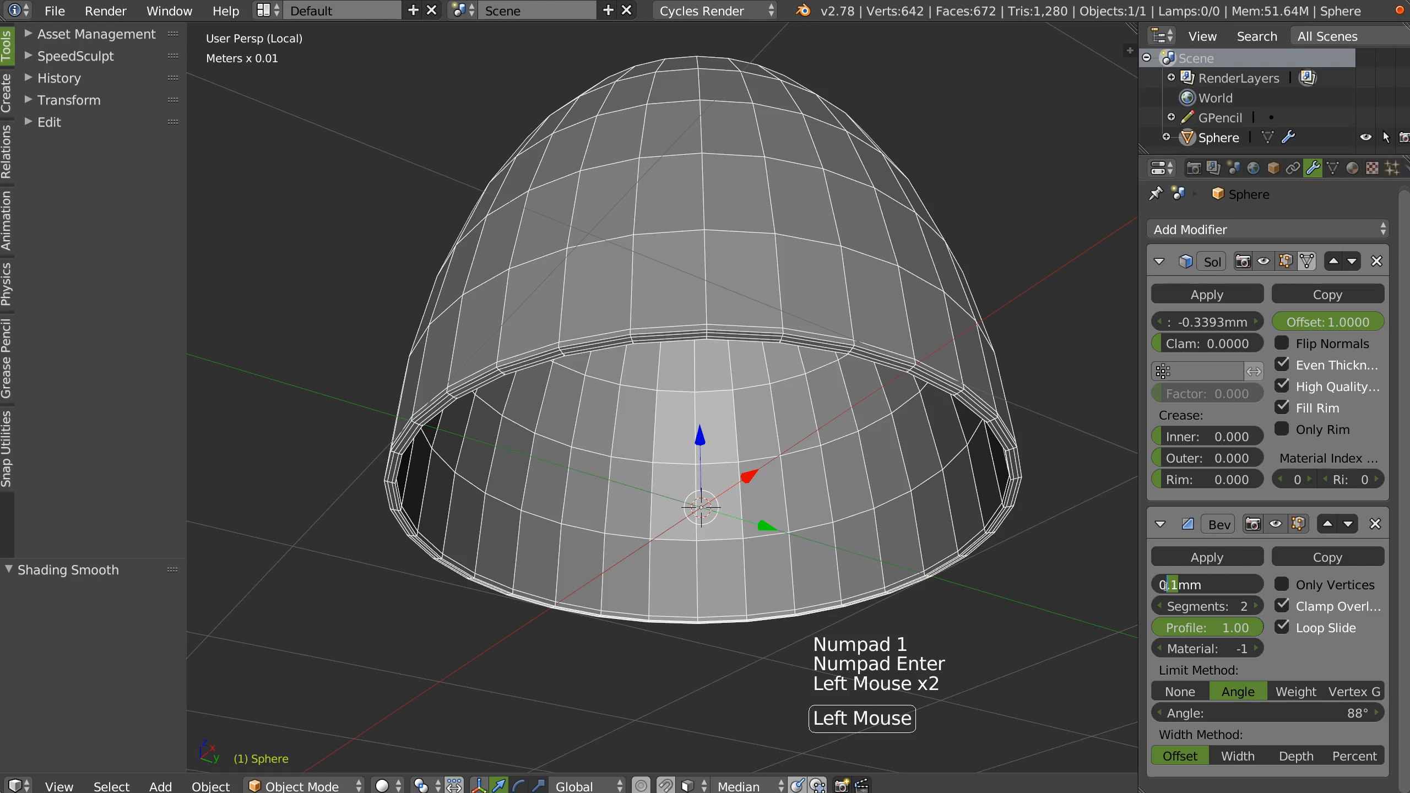
{"action": "type", "text": "05"}
{"action": "key", "text": "KP_Enter"}
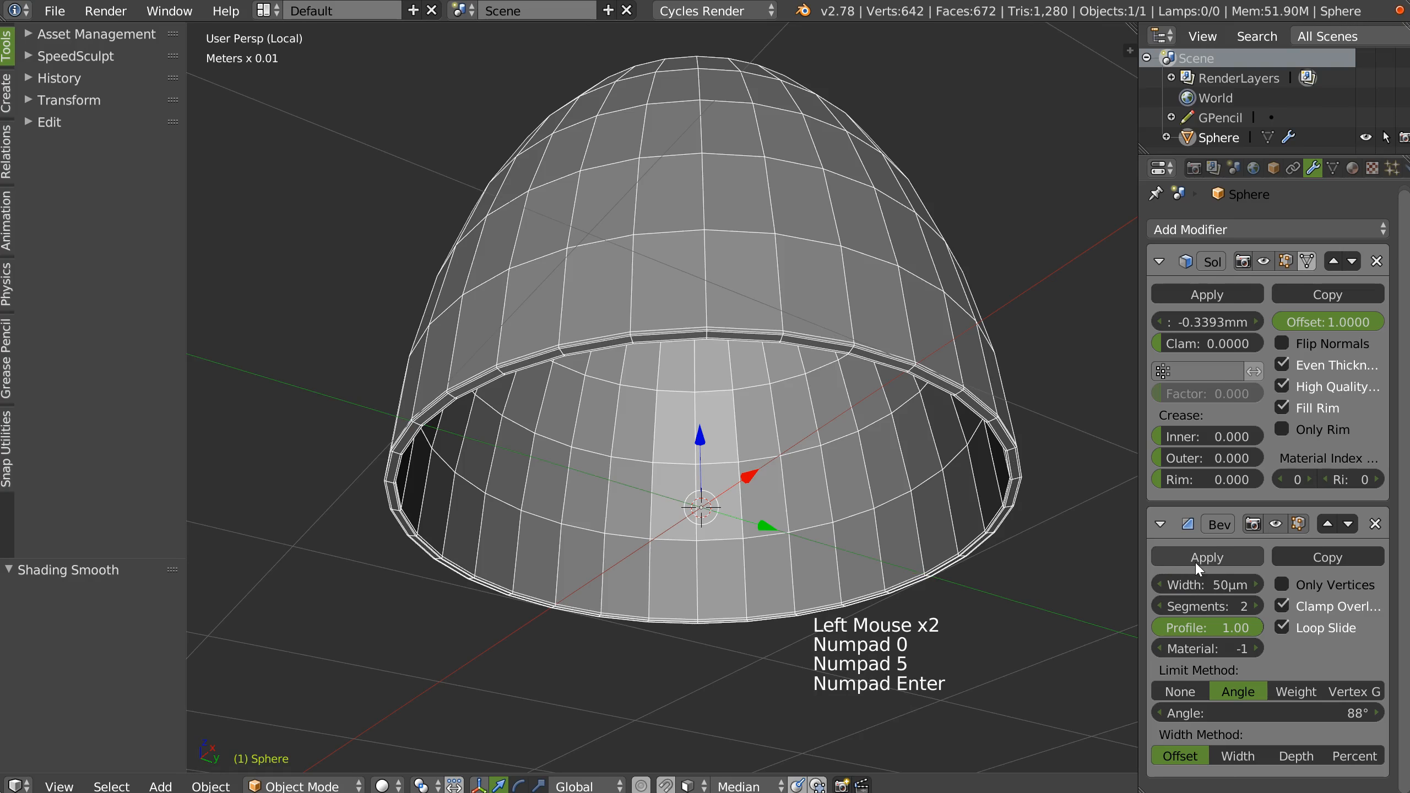
Step: Add a level 2 Subdivision Surface modifier to the dome
{"action": "middle_click_drag", "start_coordinate": [746, 293], "coordinate": [728, 382]}
{"action": "right_click", "coordinate": [722, 383]}
{"action": "left_click", "coordinate": [868, 386]}
{"action": "mouse_move", "coordinate": [868, 386]}
{"action": "middle_mouse_down"}
{"action": "mouse_move", "coordinate": [771, 339]}
{"action": "mouse_move", "coordinate": [759, 366]}
{"action": "middle_mouse_up"}
Step: Shade the dome smooth again and turn off its wireframe overlay
{"action": "key", "text": "z"}
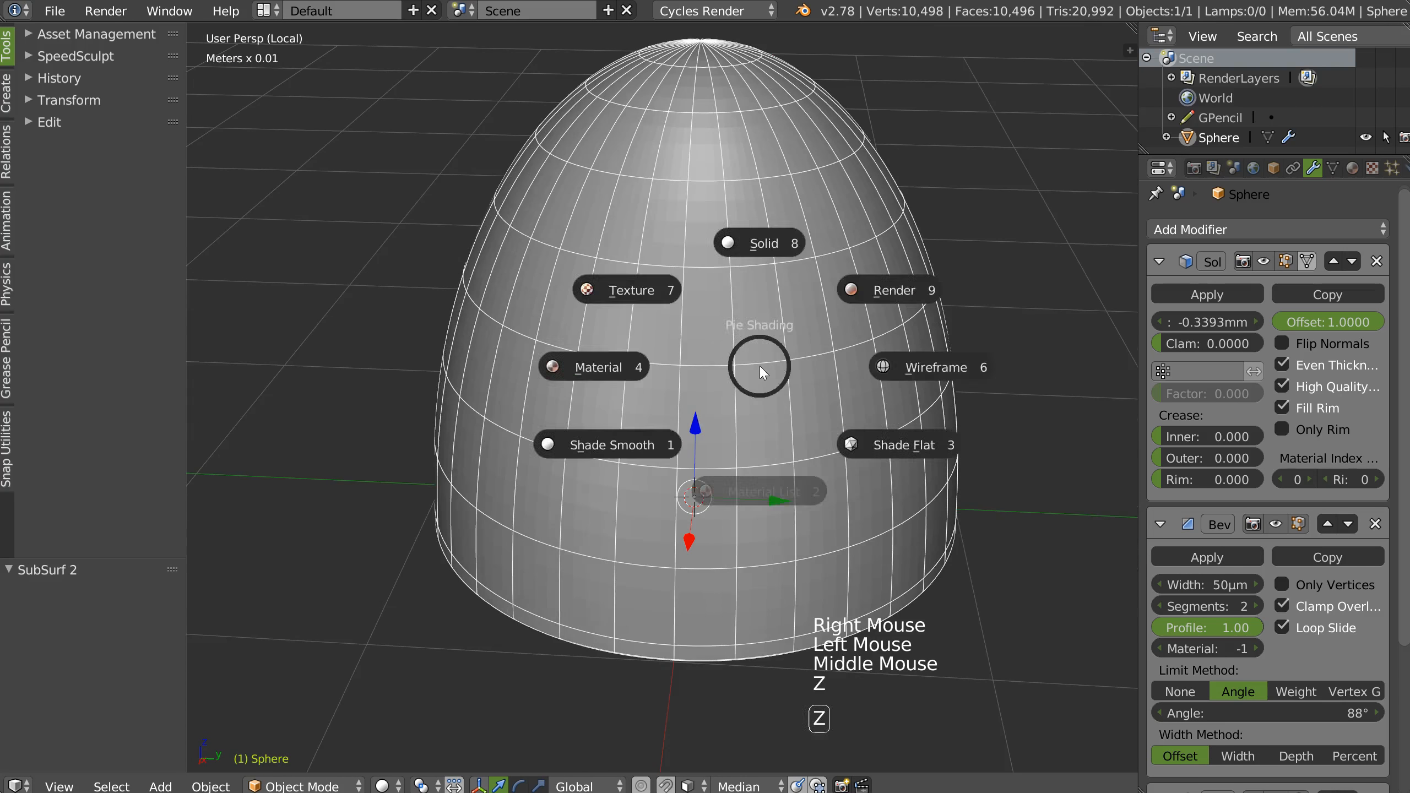
{"action": "mouse_move", "coordinate": [699, 407]}
{"action": "middle_mouse_down"}
{"action": "mouse_move", "coordinate": [695, 238]}
{"action": "mouse_move", "coordinate": [705, 256]}
{"action": "middle_mouse_up"}
{"action": "key", "text": "shift+z"}
{"action": "mouse_move", "coordinate": [791, 302]}
{"action": "middle_mouse_down"}
{"action": "mouse_move", "coordinate": [865, 327]}
{"action": "mouse_move", "coordinate": [777, 317]}
{"action": "middle_mouse_up"}
{"action": "middle_click_drag", "start_coordinate": [777, 317], "coordinate": [901, 361]}
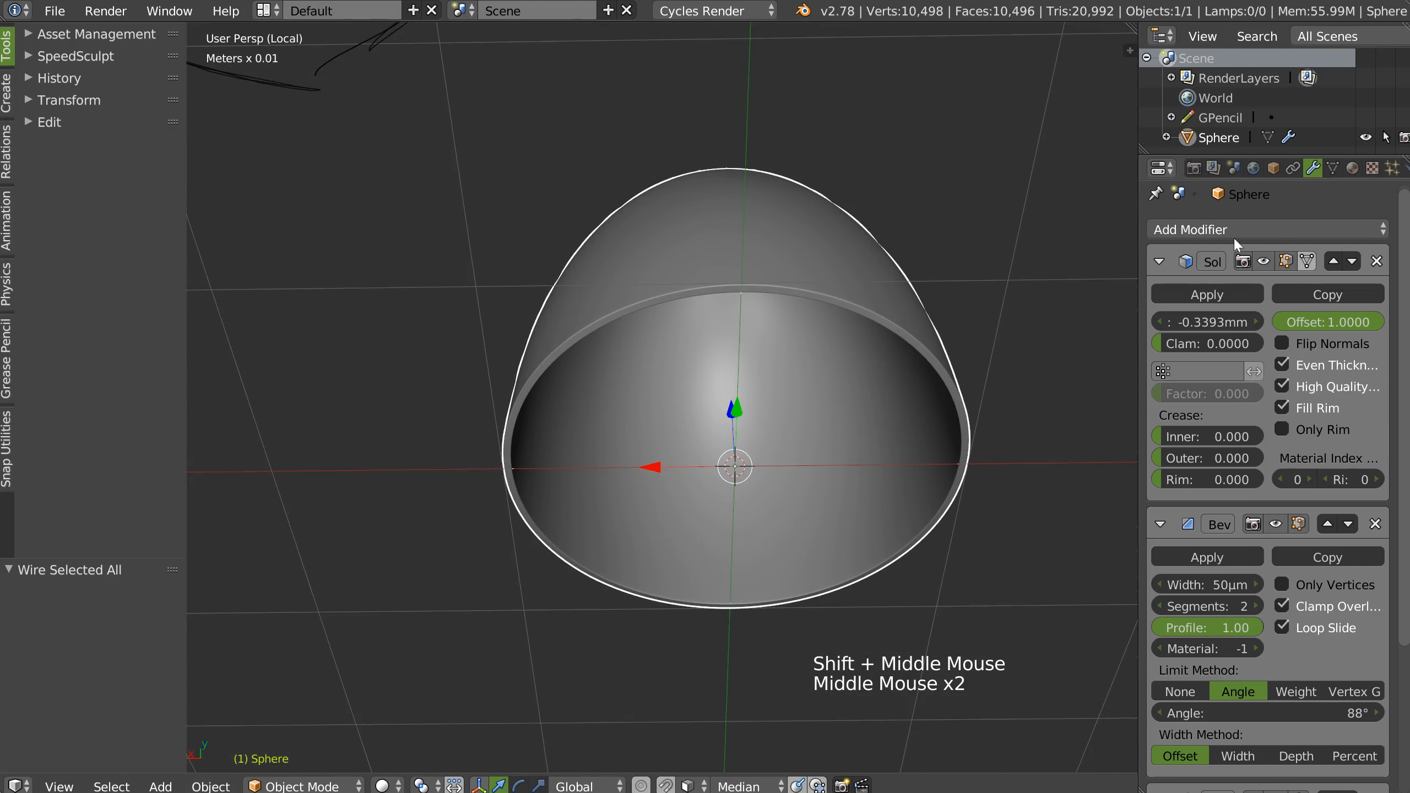
Step: Change the Solidify thickness to about -0.24 mm
{"action": "left_click_drag", "start_coordinate": [1198, 320], "coordinate": [1176, 330], "text": "shift"}
{"action": "middle_click", "coordinate": [754, 332]}
{"action": "mouse_move", "coordinate": [754, 331]}
{"action": "middle_mouse_down"}
{"action": "mouse_move", "coordinate": [723, 352]}
{"action": "mouse_move", "coordinate": [727, 341]}
{"action": "middle_mouse_up"}
{"action": "mouse_move", "coordinate": [727, 342]}
{"action": "middle_mouse_down", "text": "shift"}
{"action": "mouse_move", "coordinate": [733, 352]}
{"action": "mouse_move", "coordinate": [701, 295]}
{"action": "mouse_move", "coordinate": [753, 343]}
{"action": "middle_mouse_up", "text": "shift"}
Step: Select the triangular faces around the dome's top pole in Edit Mode and inset them
{"action": "key", "text": "Tab"}
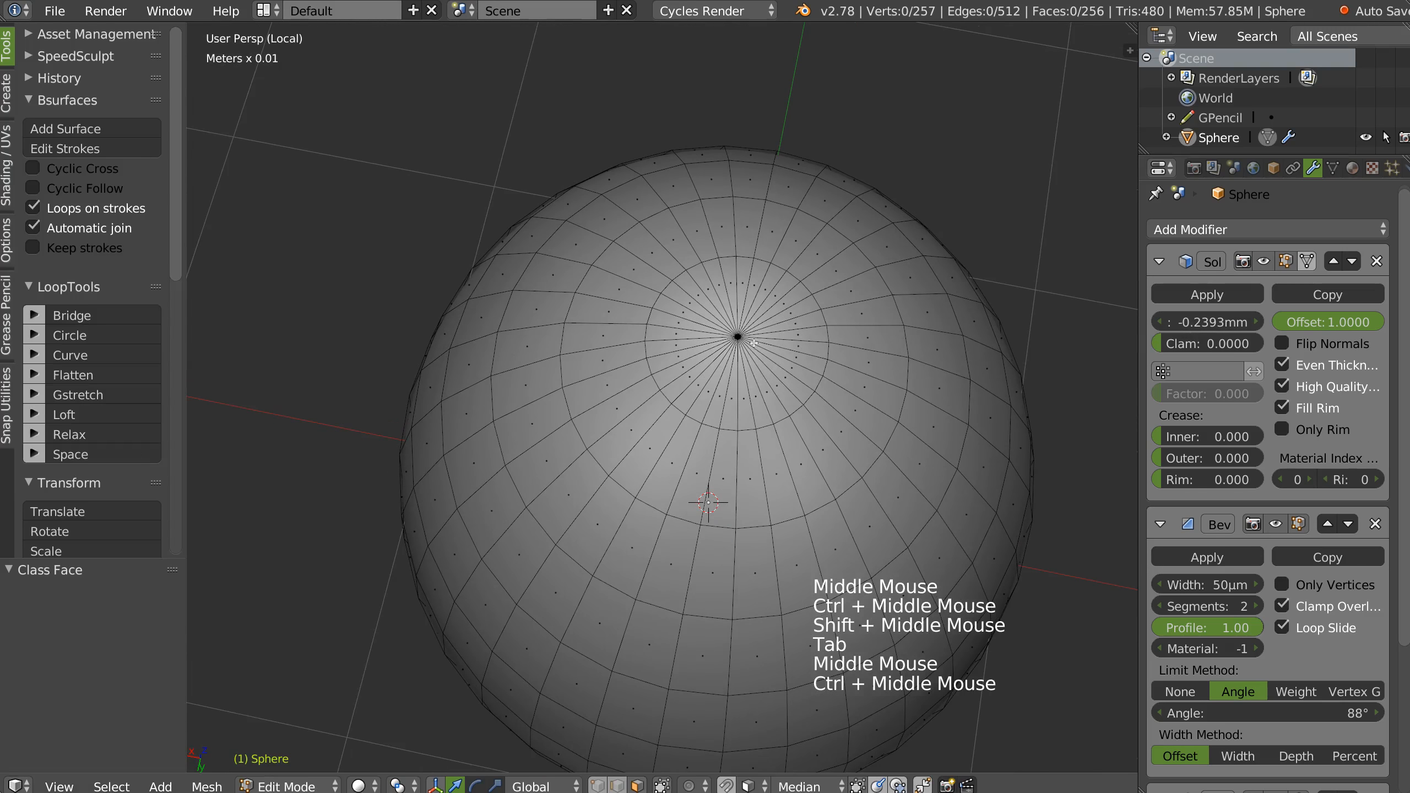
{"action": "left_click", "coordinate": [763, 385]}
{"action": "right_click_drag", "start_coordinate": [777, 394], "coordinate": [718, 273], "text": "ctrl"}
{"action": "right_click_drag", "start_coordinate": [752, 398], "coordinate": [758, 396], "text": "ctrl"}
{"action": "middle_click_drag", "start_coordinate": [810, 355], "coordinate": [819, 269]}
{"action": "middle_click_drag", "start_coordinate": [816, 294], "coordinate": [802, 328], "text": "ctrl"}
{"action": "middle_click_drag", "start_coordinate": [799, 316], "coordinate": [788, 355]}
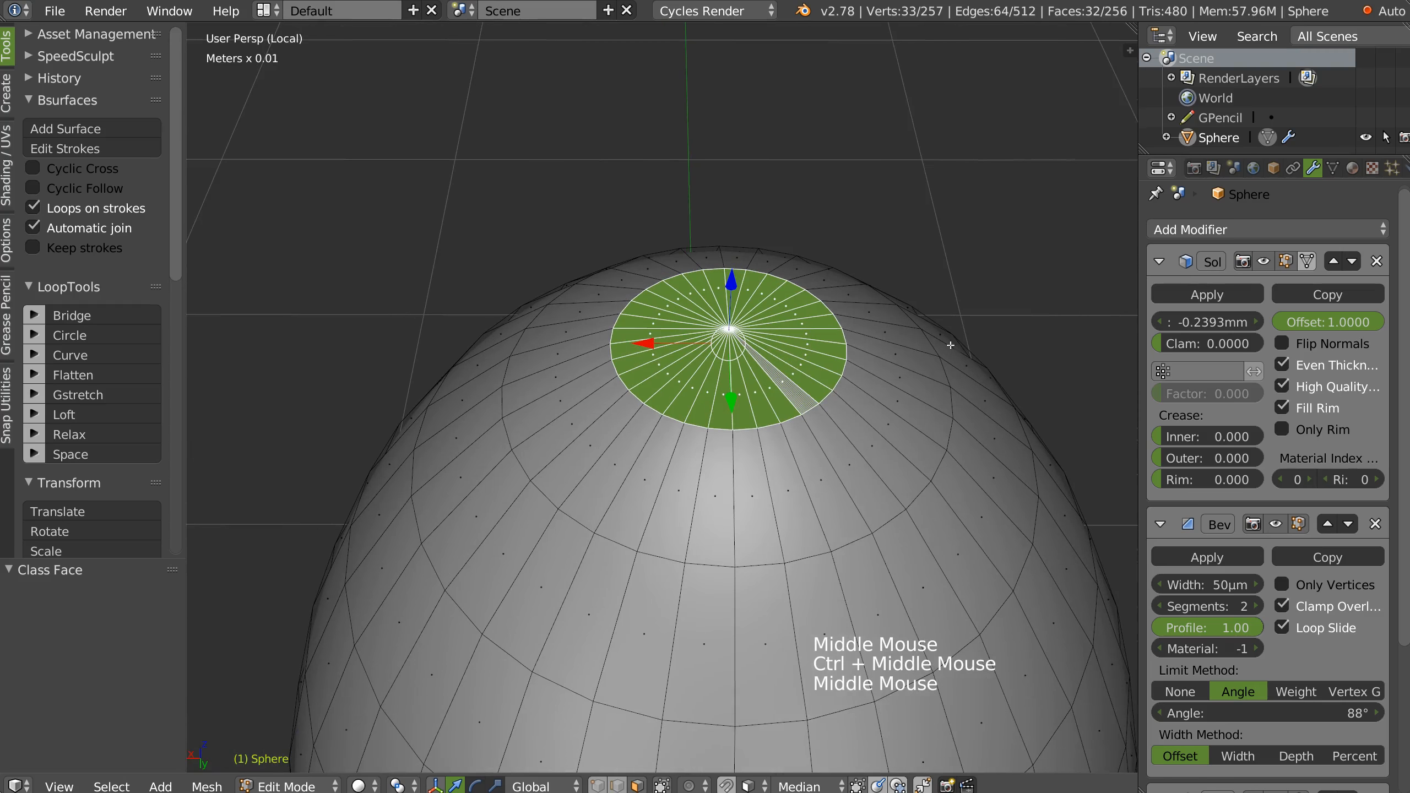
{"action": "key", "text": "i"}
{"action": "left_click", "coordinate": [901, 341]}
Step: Raise the inset faces at the dome's top by about 36 µm along Z
{"action": "middle_click_drag", "start_coordinate": [866, 334], "coordinate": [729, 247]}
{"action": "left_click_drag", "start_coordinate": [727, 246], "coordinate": [727, 242]}
{"action": "middle_click_drag", "start_coordinate": [728, 242], "coordinate": [748, 376]}
Step: Delete the inset faces to open a round hole in the dome's top, and return to Object Mode
{"action": "key", "text": "x"}
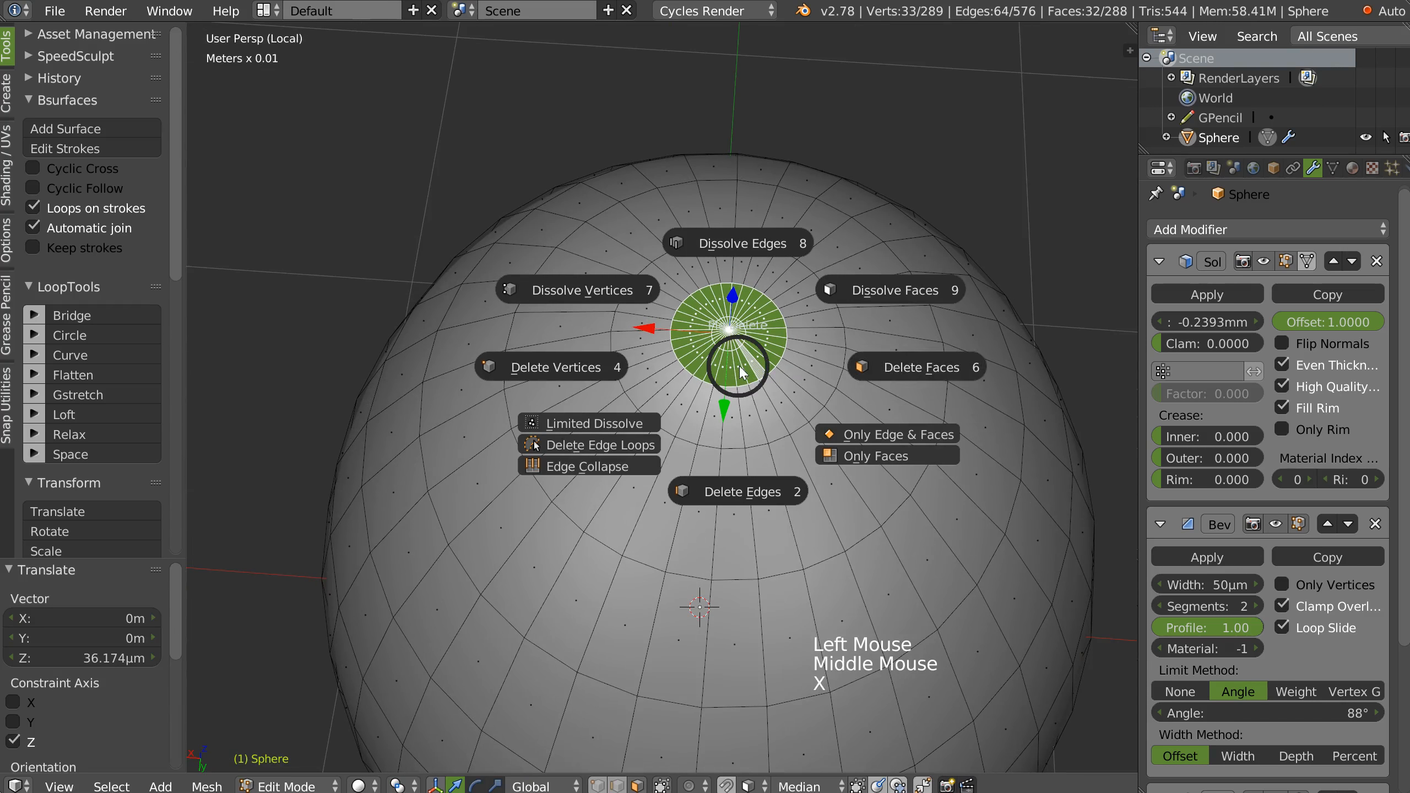
{"action": "left_click", "coordinate": [912, 373]}
{"action": "middle_click_drag", "start_coordinate": [912, 373], "coordinate": [828, 344]}
{"action": "key", "text": "Tab"}
{"action": "mouse_move", "coordinate": [827, 345]}
{"action": "middle_mouse_down"}
{"action": "mouse_move", "coordinate": [806, 396]}
{"action": "mouse_move", "coordinate": [803, 289]}
{"action": "mouse_move", "coordinate": [796, 370]}
{"action": "mouse_move", "coordinate": [670, 396]}
{"action": "mouse_move", "coordinate": [770, 325]}
{"action": "middle_mouse_up"}
{"action": "mouse_move", "coordinate": [770, 325]}
{"action": "middle_mouse_down", "text": "shift"}
{"action": "mouse_move", "coordinate": [725, 360]}
{"action": "mouse_move", "coordinate": [822, 311]}
{"action": "middle_mouse_up", "text": "shift"}
{"action": "mouse_move", "coordinate": [943, 328]}
{"action": "middle_mouse_down"}
{"action": "mouse_move", "coordinate": [584, 305]}
{"action": "mouse_move", "coordinate": [546, 285]}
{"action": "middle_mouse_up"}
{"action": "middle_click_drag", "start_coordinate": [833, 257], "coordinate": [722, 302], "text": "shift"}
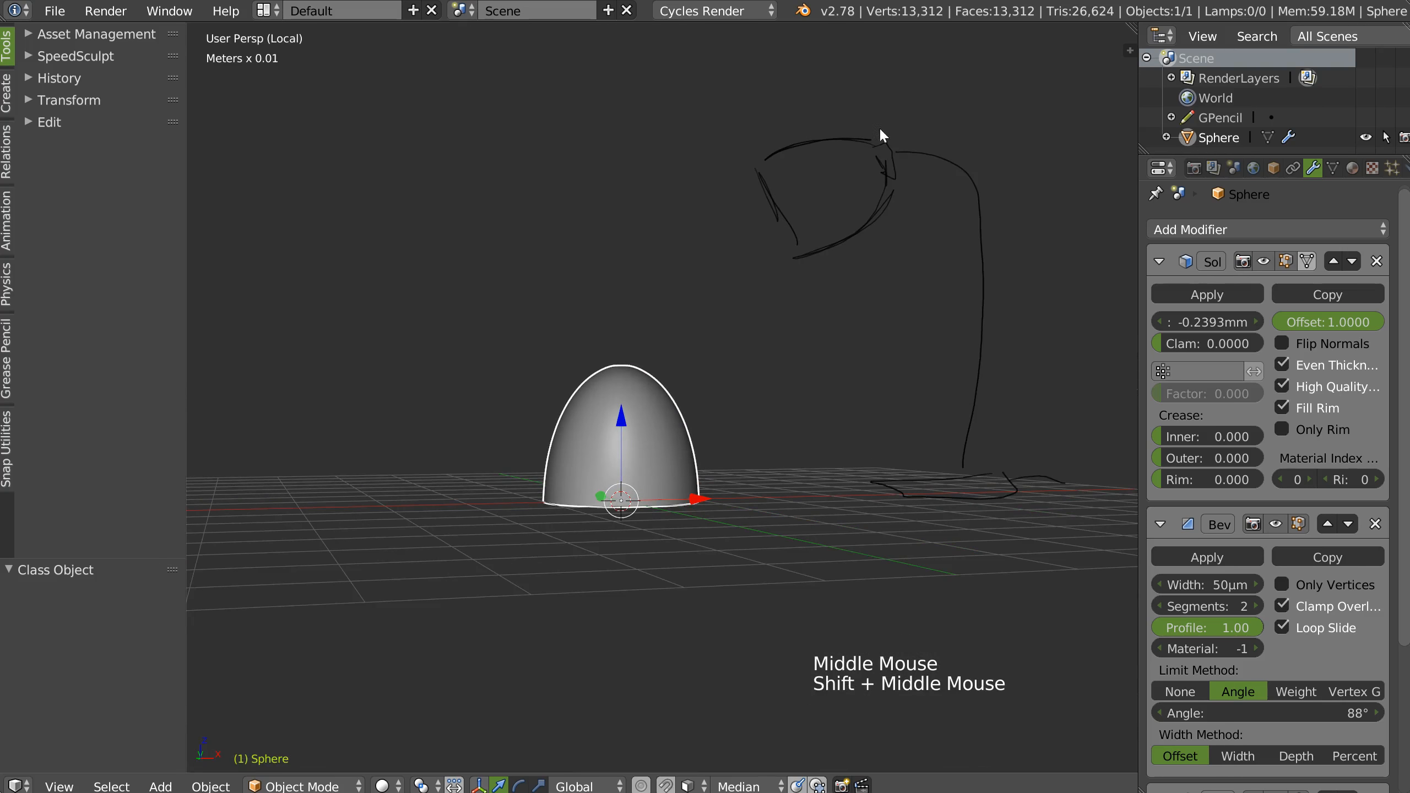
{"action": "mouse_move", "coordinate": [941, 314]}
{"action": "middle_mouse_down"}
{"action": "mouse_move", "coordinate": [813, 350]}
{"action": "mouse_move", "coordinate": [762, 395]}
{"action": "mouse_move", "coordinate": [726, 408]}
{"action": "mouse_move", "coordinate": [722, 395]}
{"action": "middle_mouse_up"}
{"action": "mouse_move", "coordinate": [722, 396]}
{"action": "middle_mouse_down"}
{"action": "mouse_move", "coordinate": [717, 380]}
{"action": "mouse_move", "coordinate": [754, 351]}
{"action": "middle_mouse_up"}
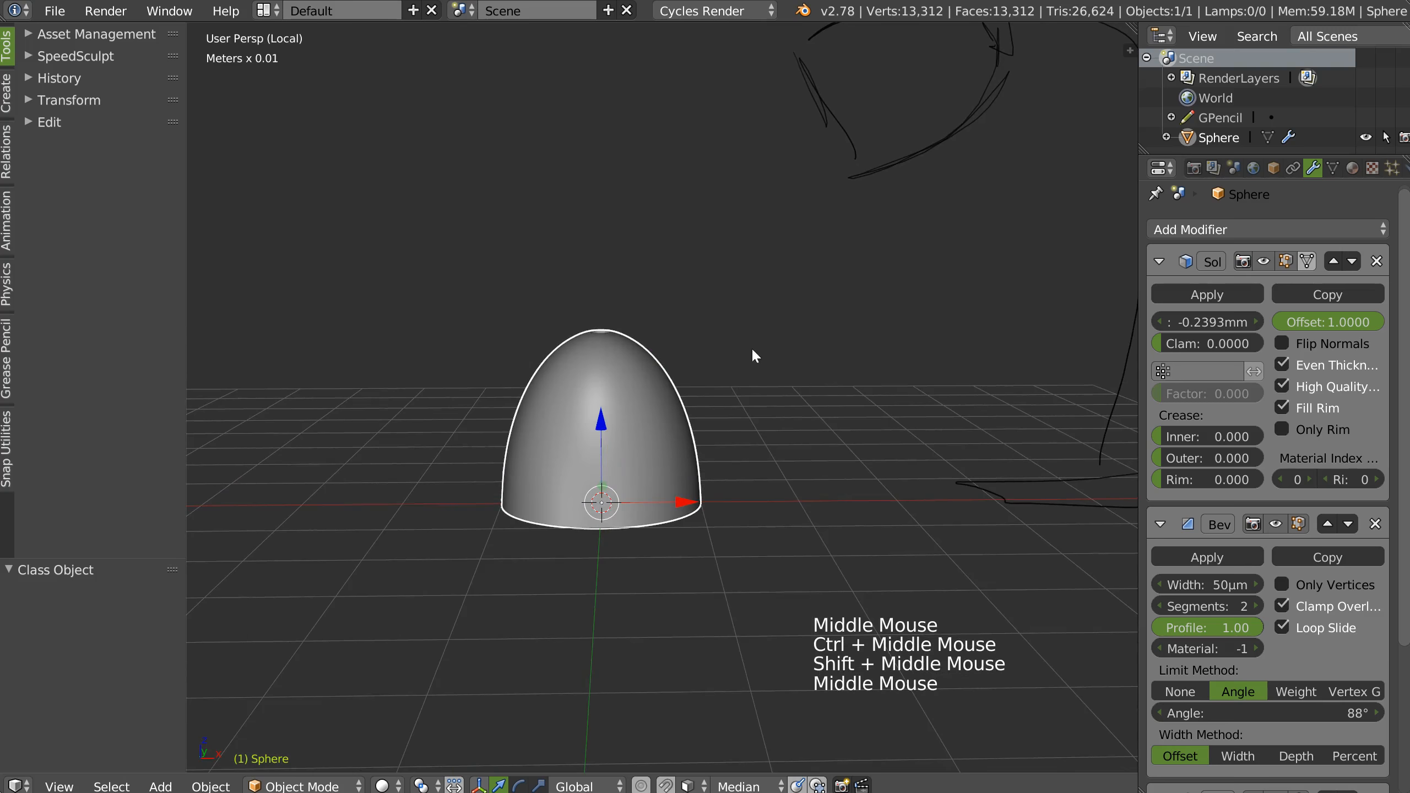
Step: Create a new group from the dome and rename it Bout_lampe
{"action": "key", "text": "ctrl+g"}
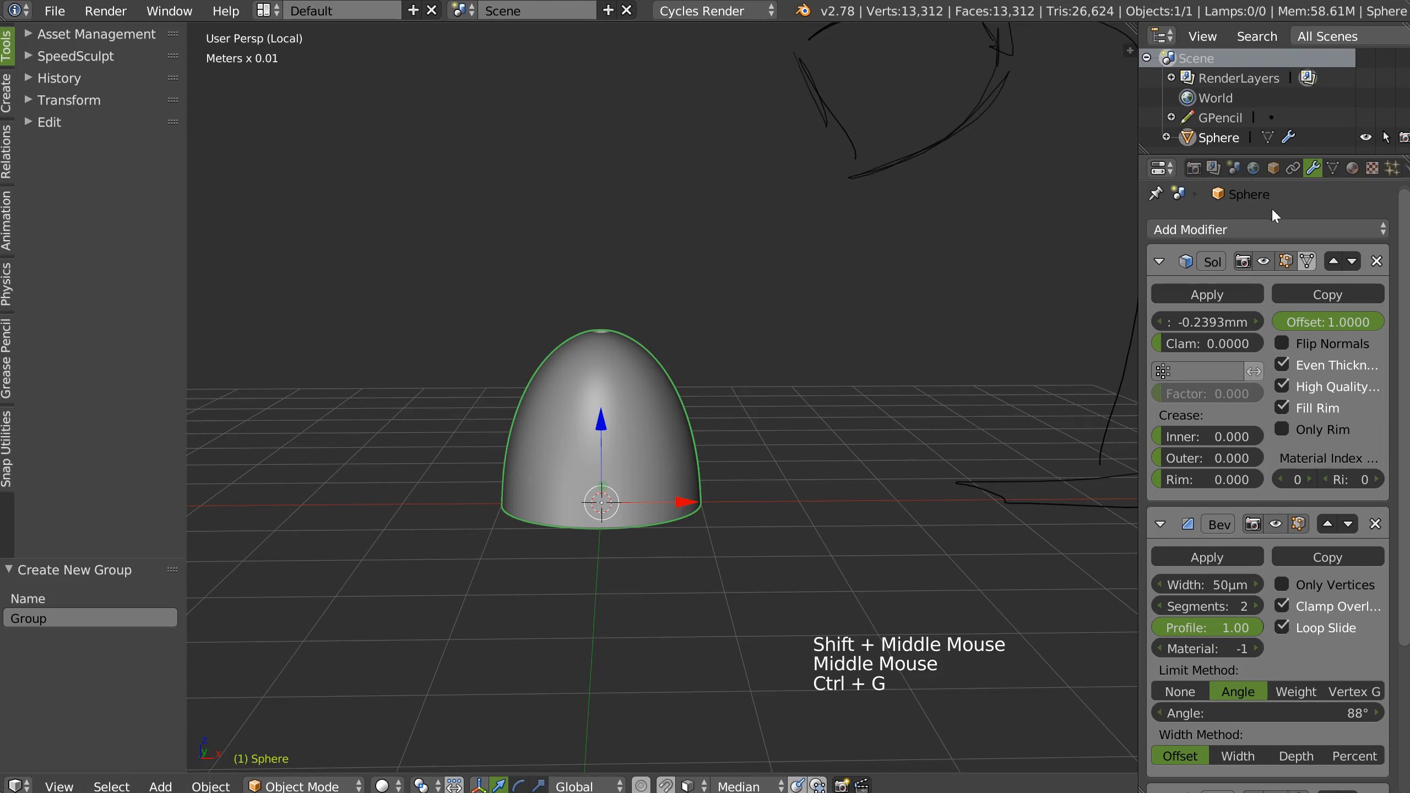
{"action": "left_click", "coordinate": [1274, 168]}
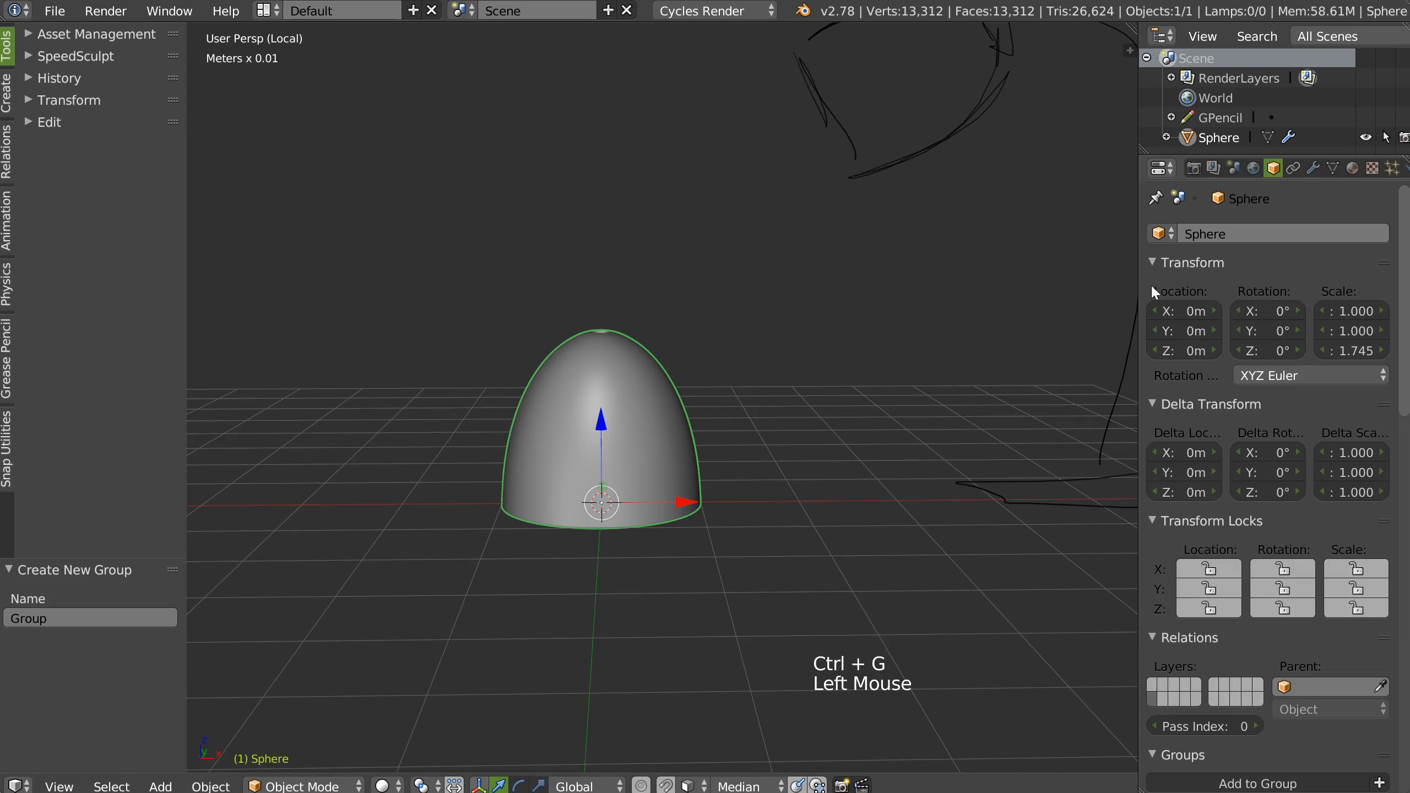
{"action": "left_click", "coordinate": [1186, 263], "text": "ctrl"}
{"action": "left_click", "coordinate": [1185, 262]}
{"action": "left_click", "coordinate": [1185, 350]}
{"action": "left_click", "coordinate": [1208, 410]}
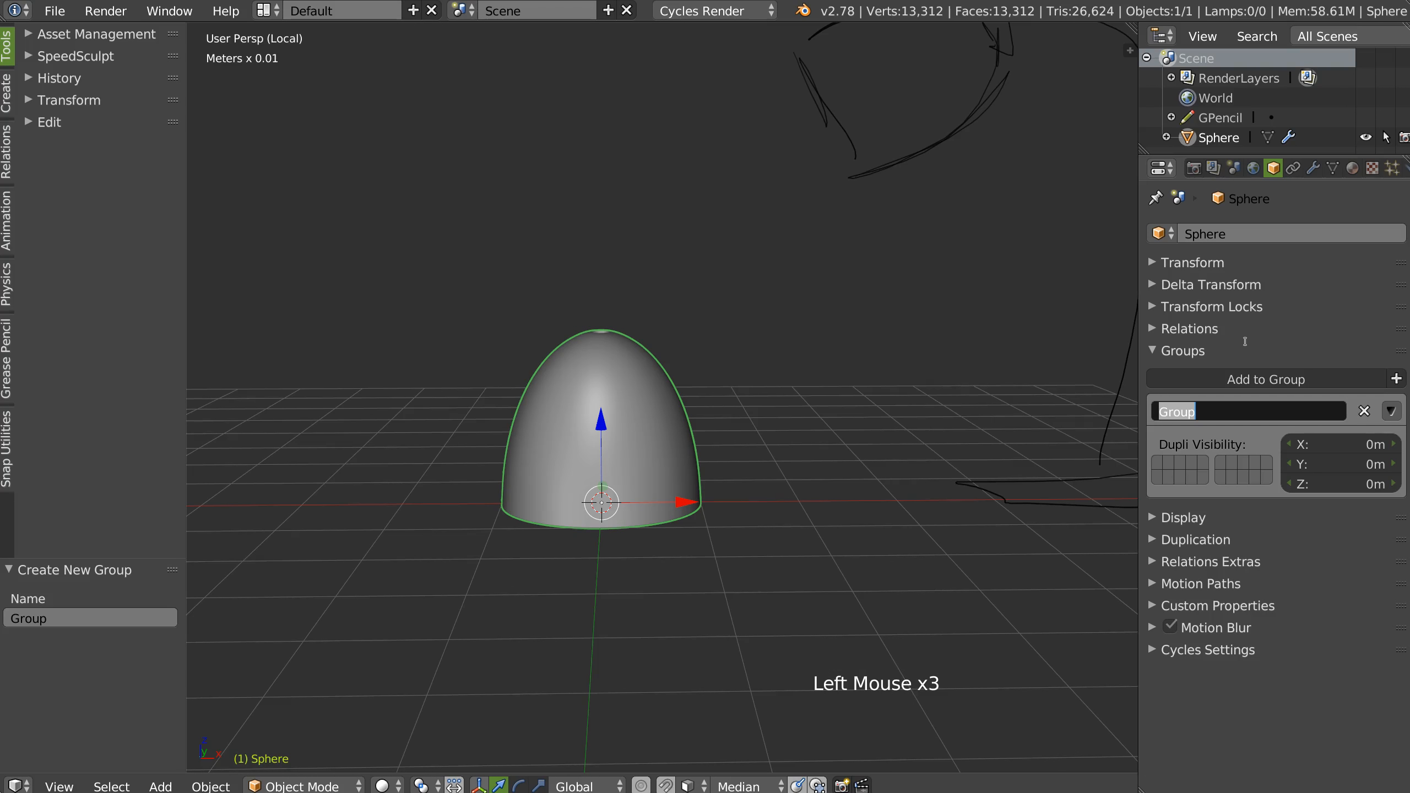
{"action": "type", "text": "Bout_lamp"}
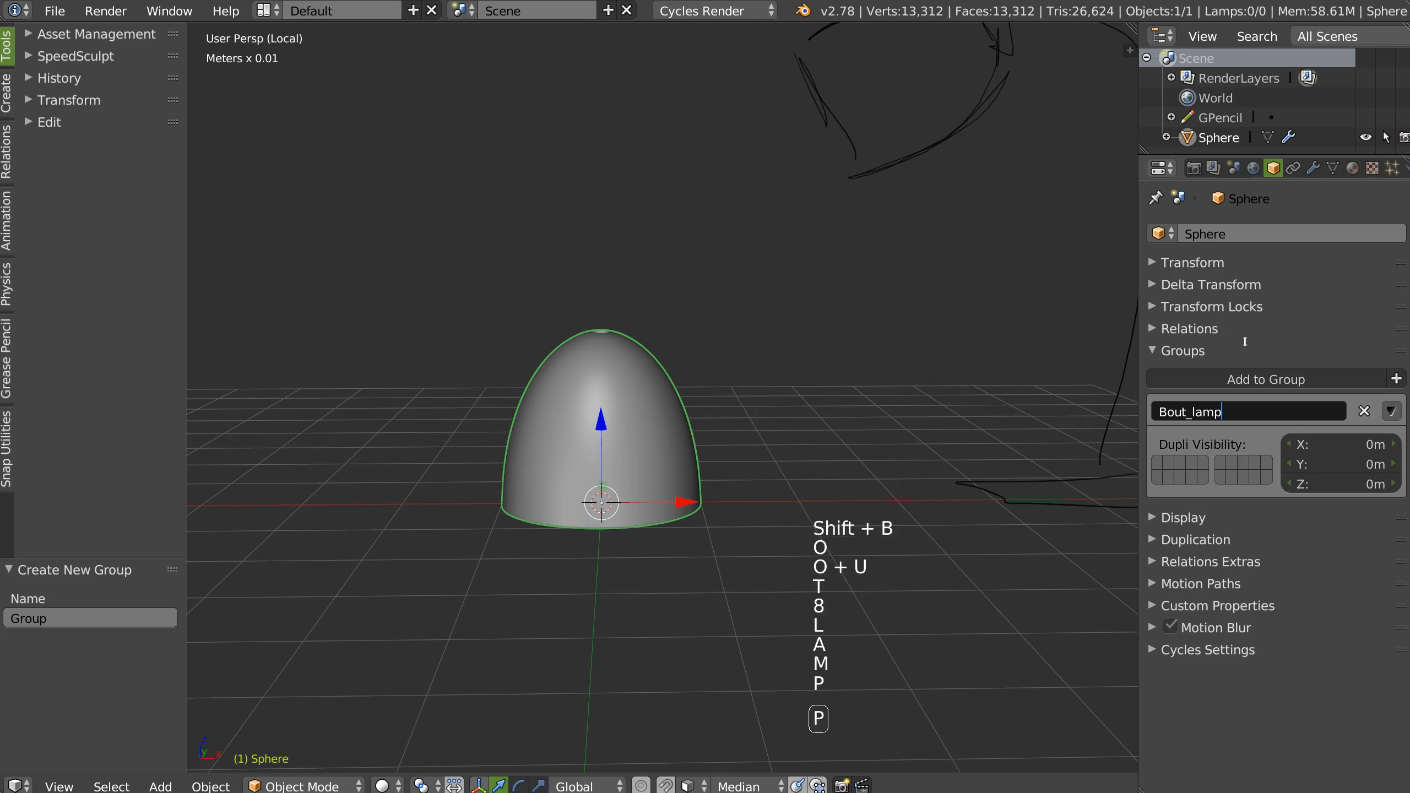
{"action": "type", "text": "e"}
{"action": "key", "text": "Return"}
Step: Add an instance of the Bout_lampe group and raise it about 2 cm 9.9 mm along Z
{"action": "mouse_move", "coordinate": [694, 360]}
{"action": "middle_mouse_down", "text": "ctrl"}
{"action": "mouse_move", "coordinate": [698, 375]}
{"action": "mouse_move", "coordinate": [668, 399]}
{"action": "middle_mouse_up", "text": "ctrl"}
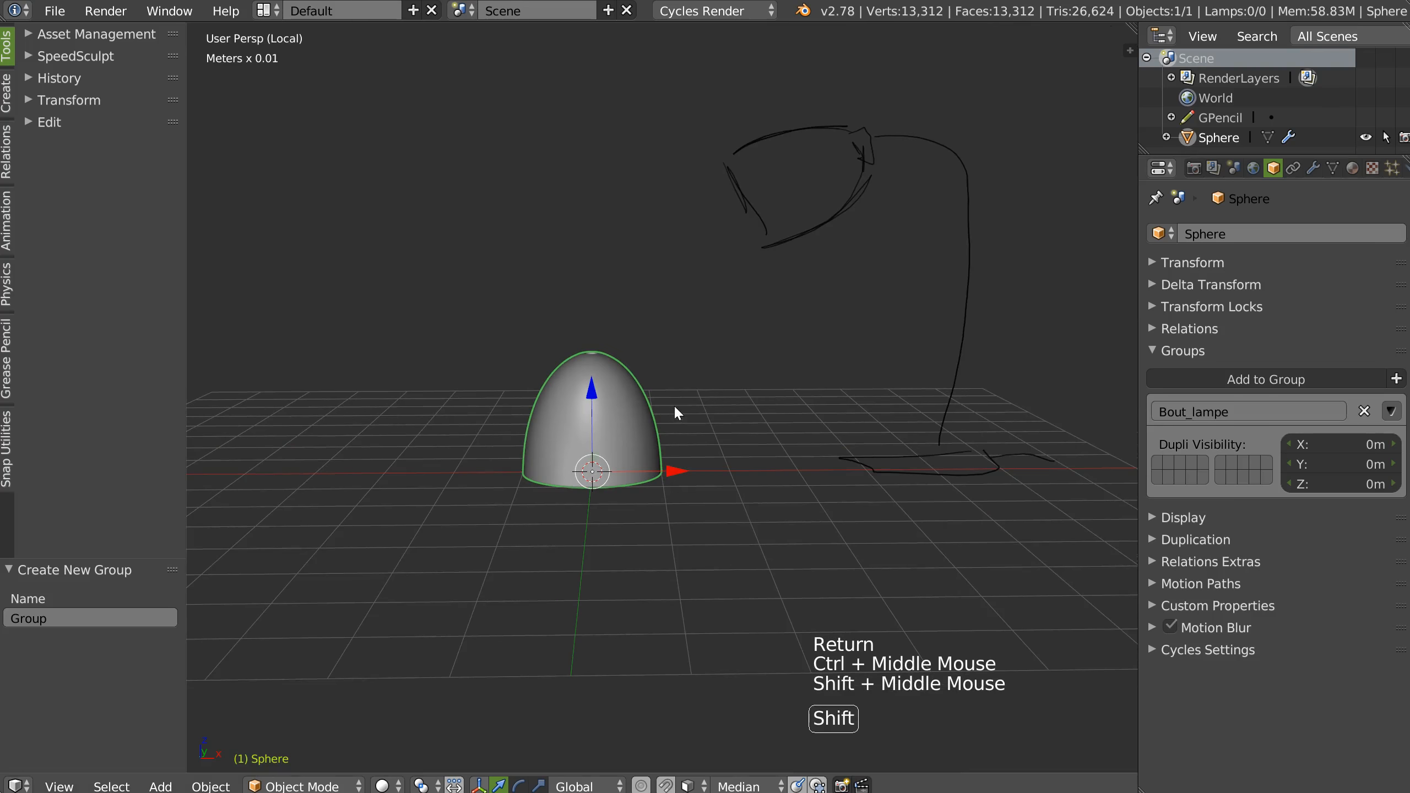
{"action": "key", "text": "shift+a"}
{"action": "mouse_move", "coordinate": [617, 695]}
{"action": "left_click", "coordinate": [750, 692]}
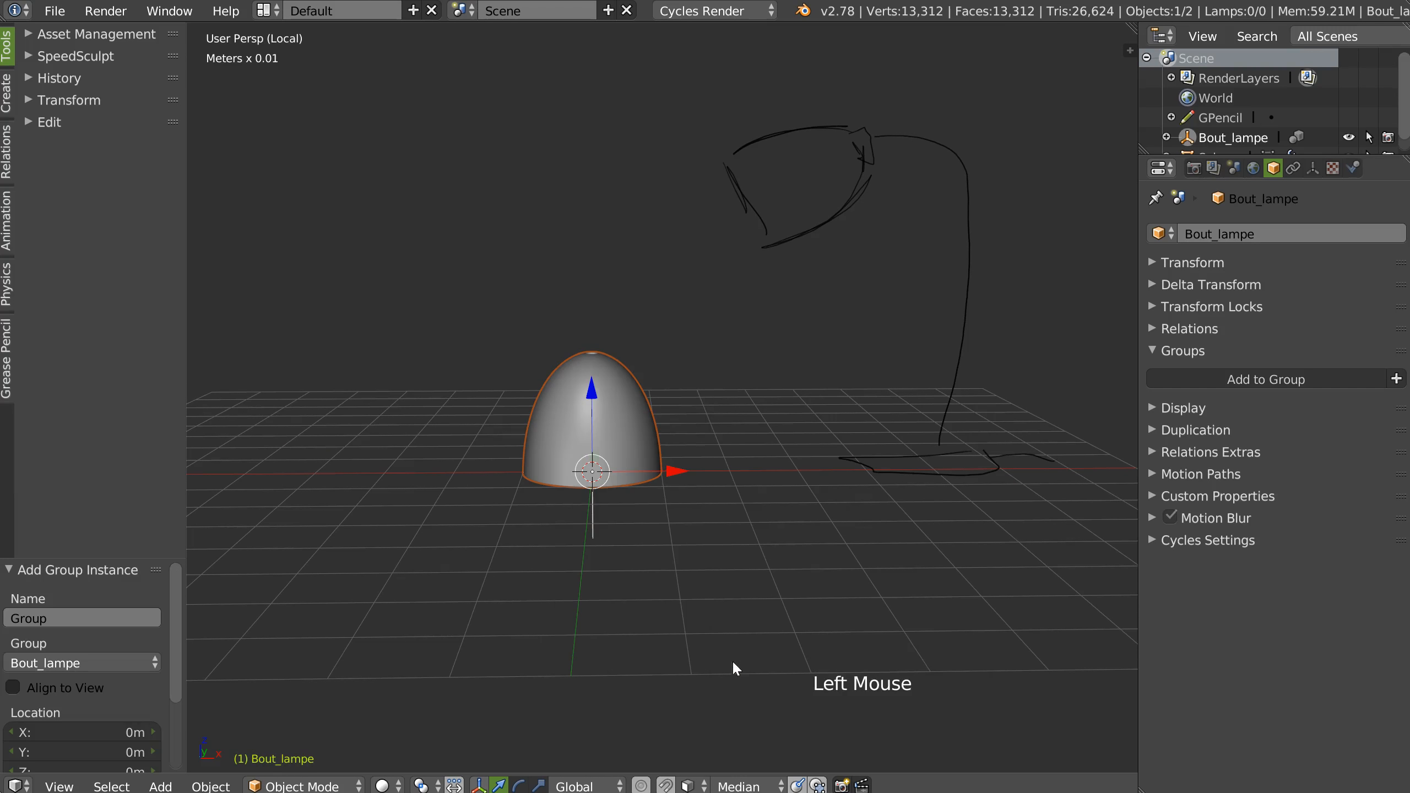
{"action": "left_click_drag", "start_coordinate": [592, 396], "coordinate": [584, 185]}
Step: Rotate the raised lampshade instance by about 47.5° in front view to match the tilt of the sketched shade
{"action": "middle_click_drag", "start_coordinate": [706, 370], "coordinate": [588, 302]}
{"action": "left_click", "coordinate": [606, 420]}
{"action": "middle_click_drag", "start_coordinate": [606, 420], "coordinate": [626, 353]}
{"action": "left_click", "coordinate": [617, 217]}
{"action": "mouse_move", "coordinate": [617, 217]}
{"action": "middle_mouse_down", "text": "shift"}
{"action": "mouse_move", "coordinate": [591, 312]}
{"action": "mouse_move", "coordinate": [684, 303]}
{"action": "mouse_move", "coordinate": [644, 214]}
{"action": "middle_mouse_up", "text": "shift"}
{"action": "key", "text": "q"}
{"action": "key", "text": "q"}
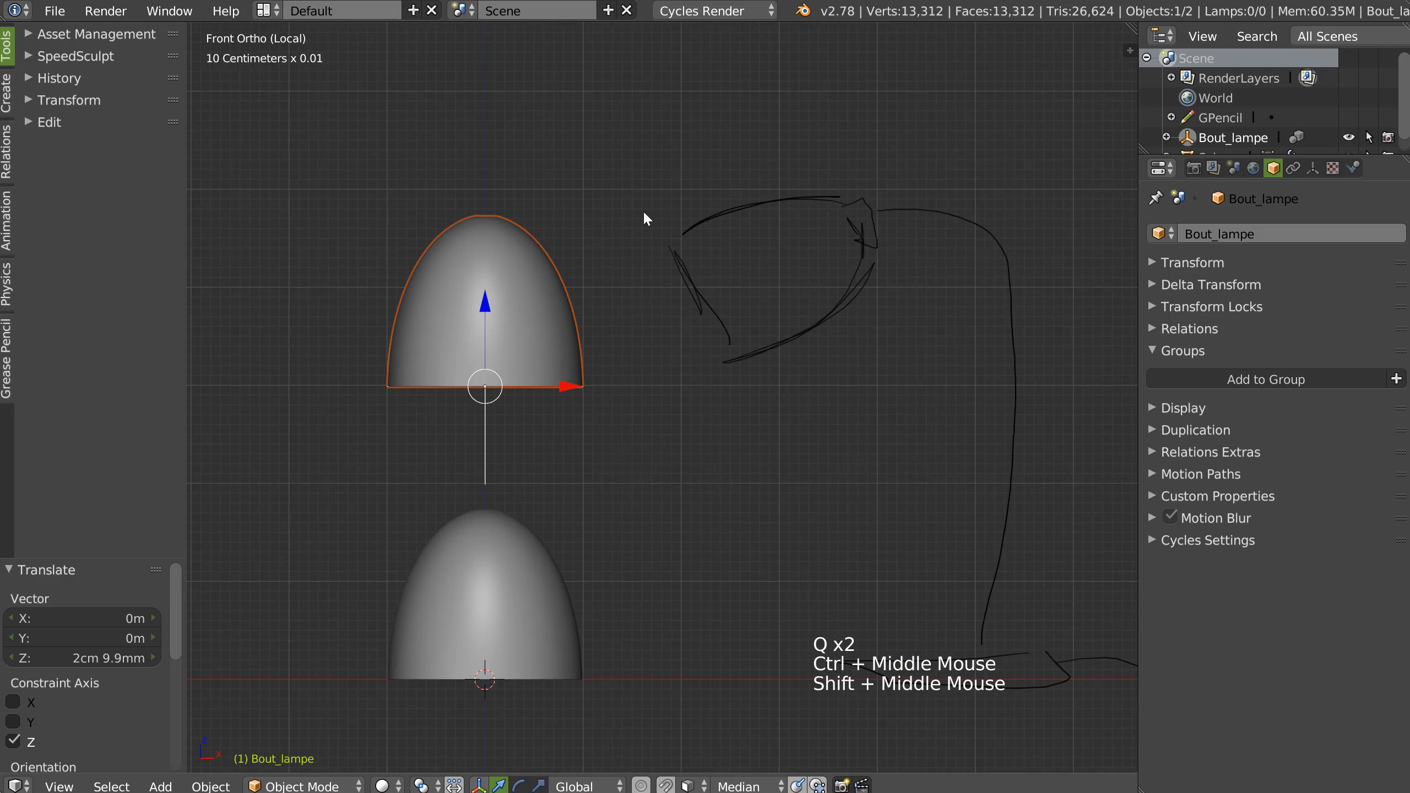
{"action": "key", "text": "r"}
{"action": "left_click", "coordinate": [611, 481]}
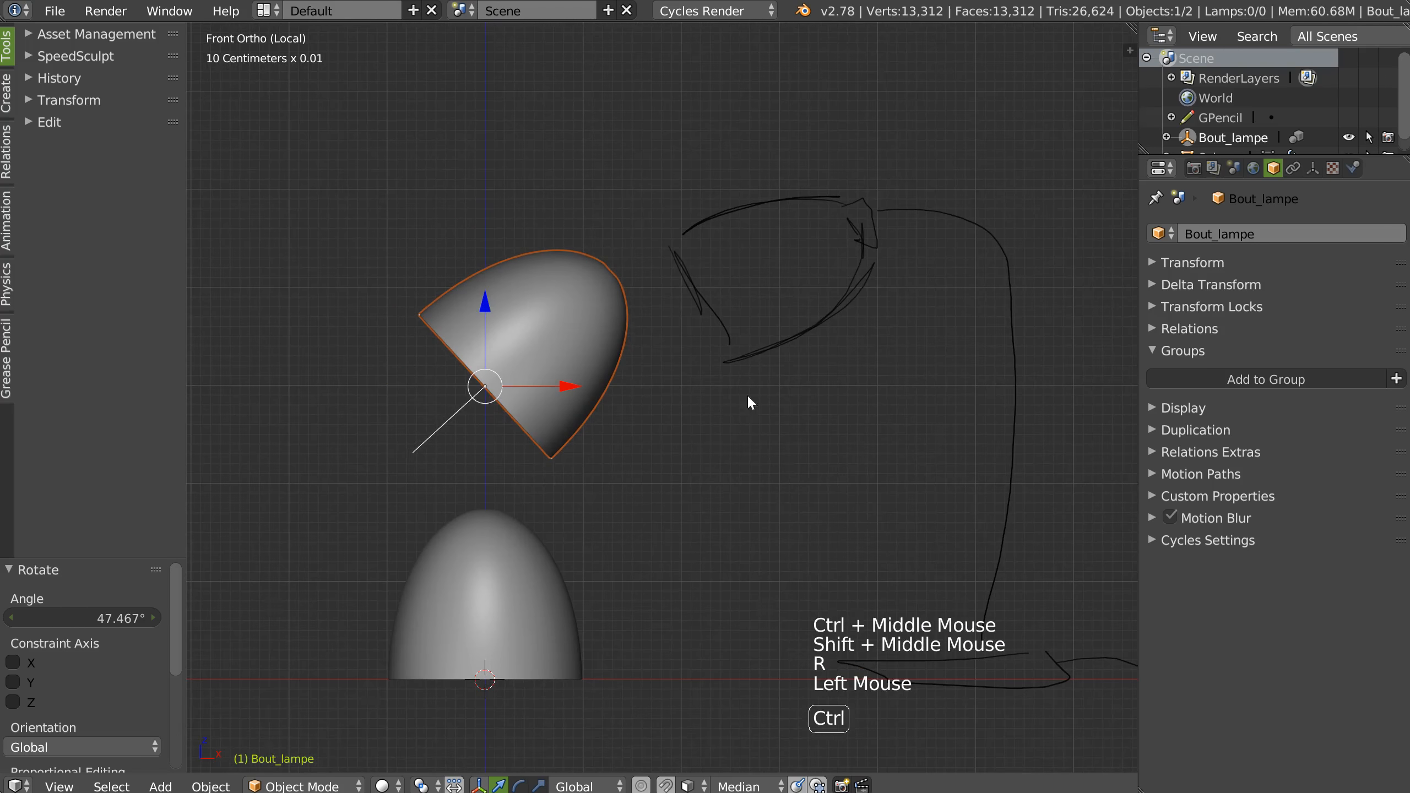
Step: Move the rotated instance about 2 cm 4.2 mm along X and 5.7 mm along Z onto the sketched lampshade
{"action": "middle_click_drag", "start_coordinate": [747, 400], "coordinate": [733, 333], "text": "ctrl"}
{"action": "middle_click_drag", "start_coordinate": [732, 333], "coordinate": [717, 262], "text": "shift"}
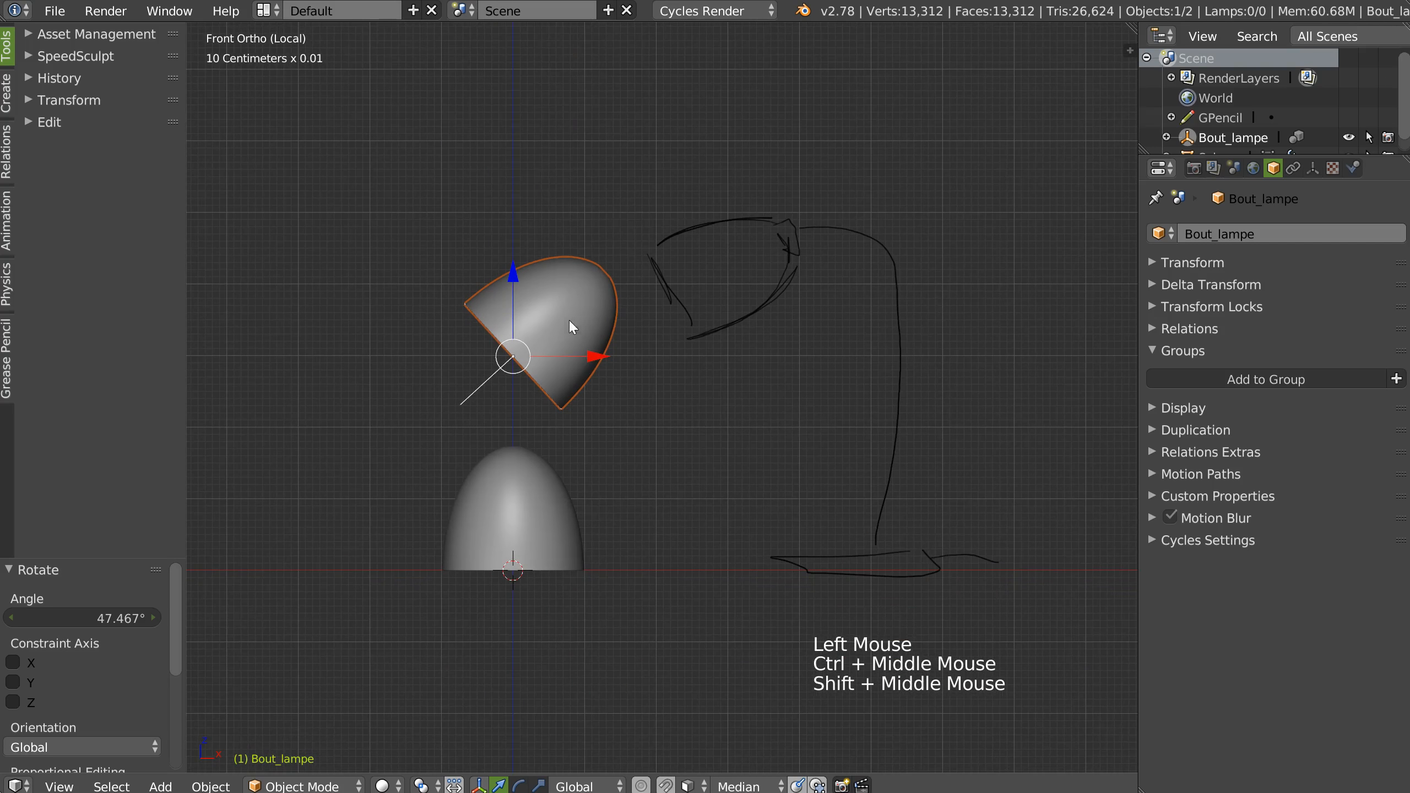
{"action": "key", "text": "g"}
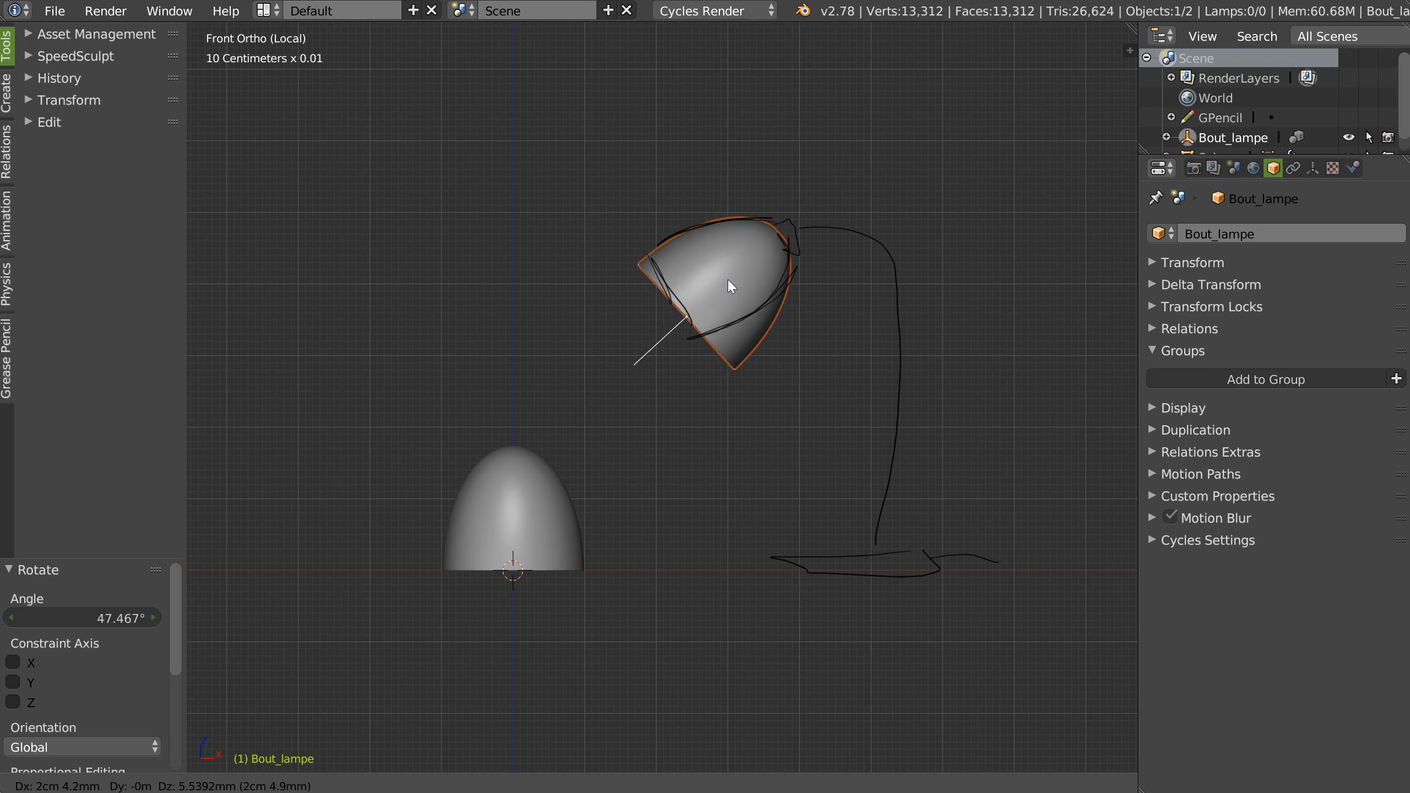
{"action": "left_click", "coordinate": [728, 286]}
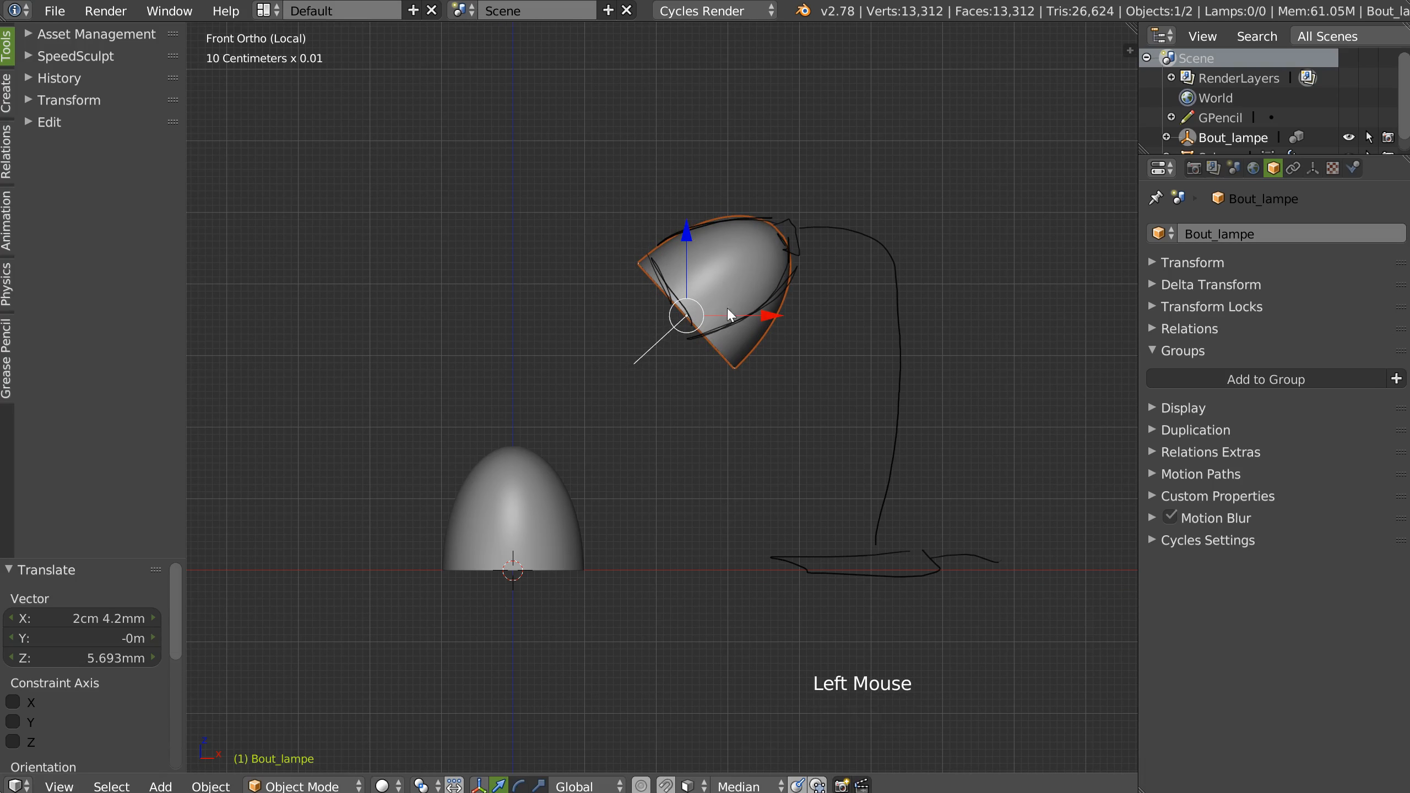
Step: Select the original dome and set its Solidify thickness to about -0.34 mm
{"action": "middle_click_drag", "start_coordinate": [672, 330], "coordinate": [727, 369]}
{"action": "left_click", "coordinate": [577, 442]}
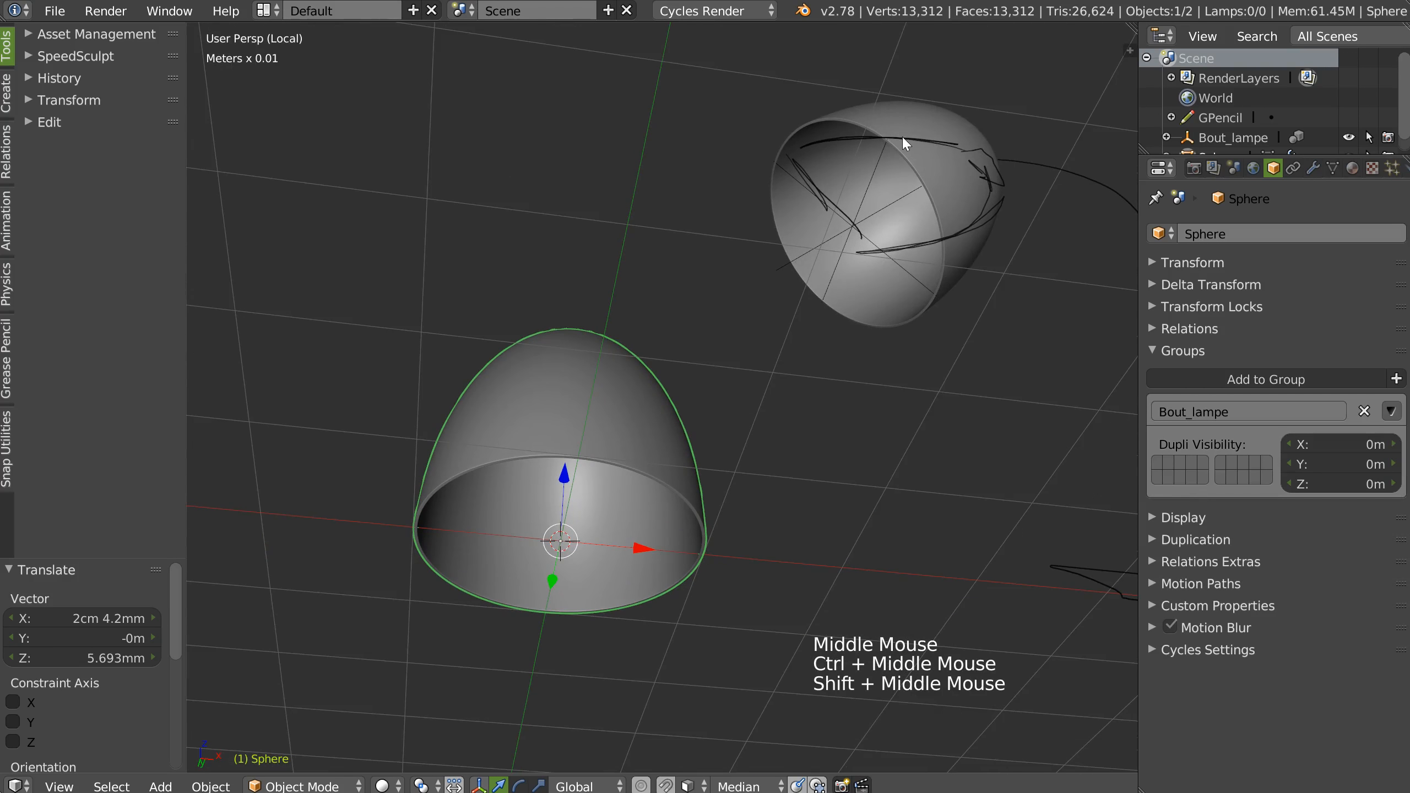
{"action": "left_click", "coordinate": [1313, 168]}
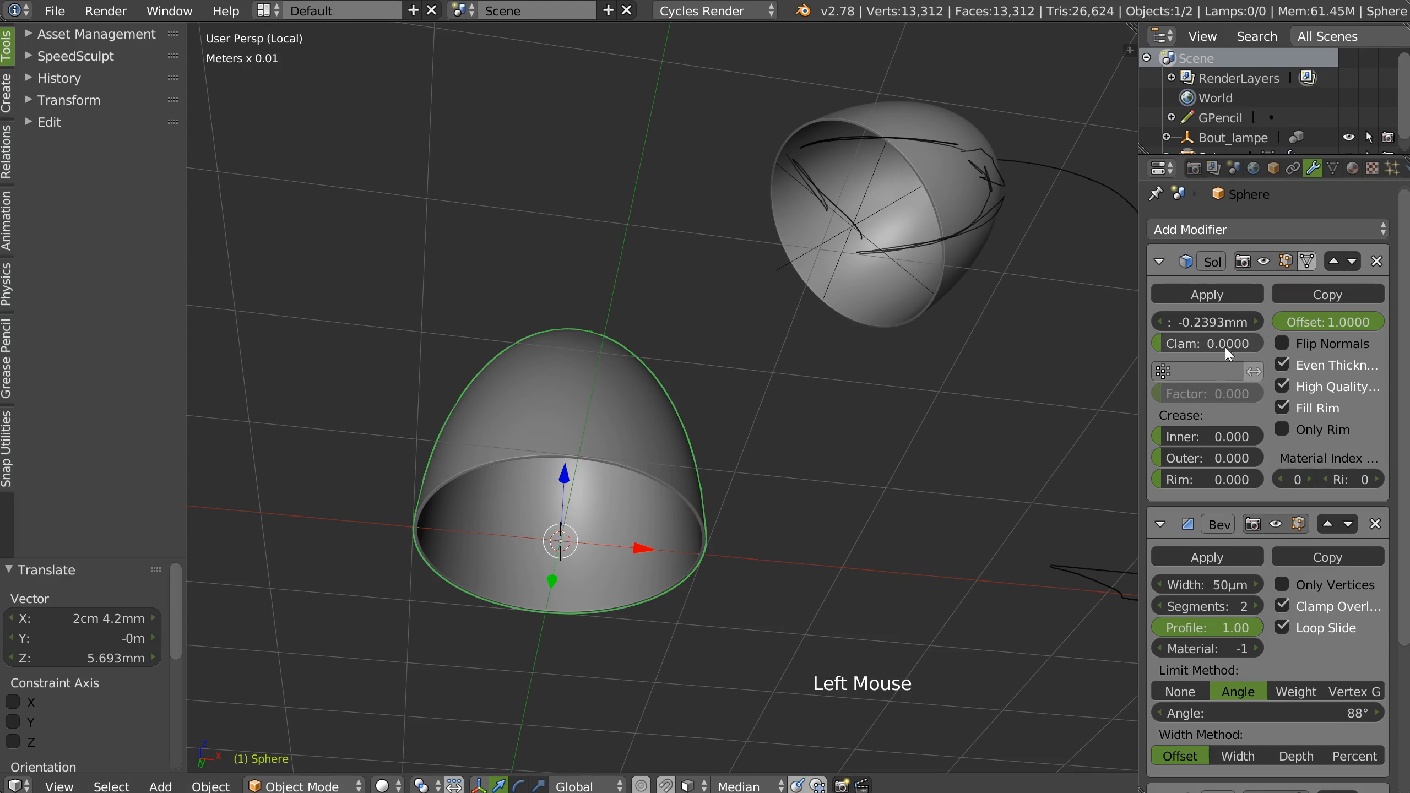
{"action": "left_click_drag", "start_coordinate": [1200, 316], "coordinate": [1205, 321], "text": "shift"}
{"action": "left_click_drag", "start_coordinate": [1207, 326], "coordinate": [1188, 327], "text": "shift"}
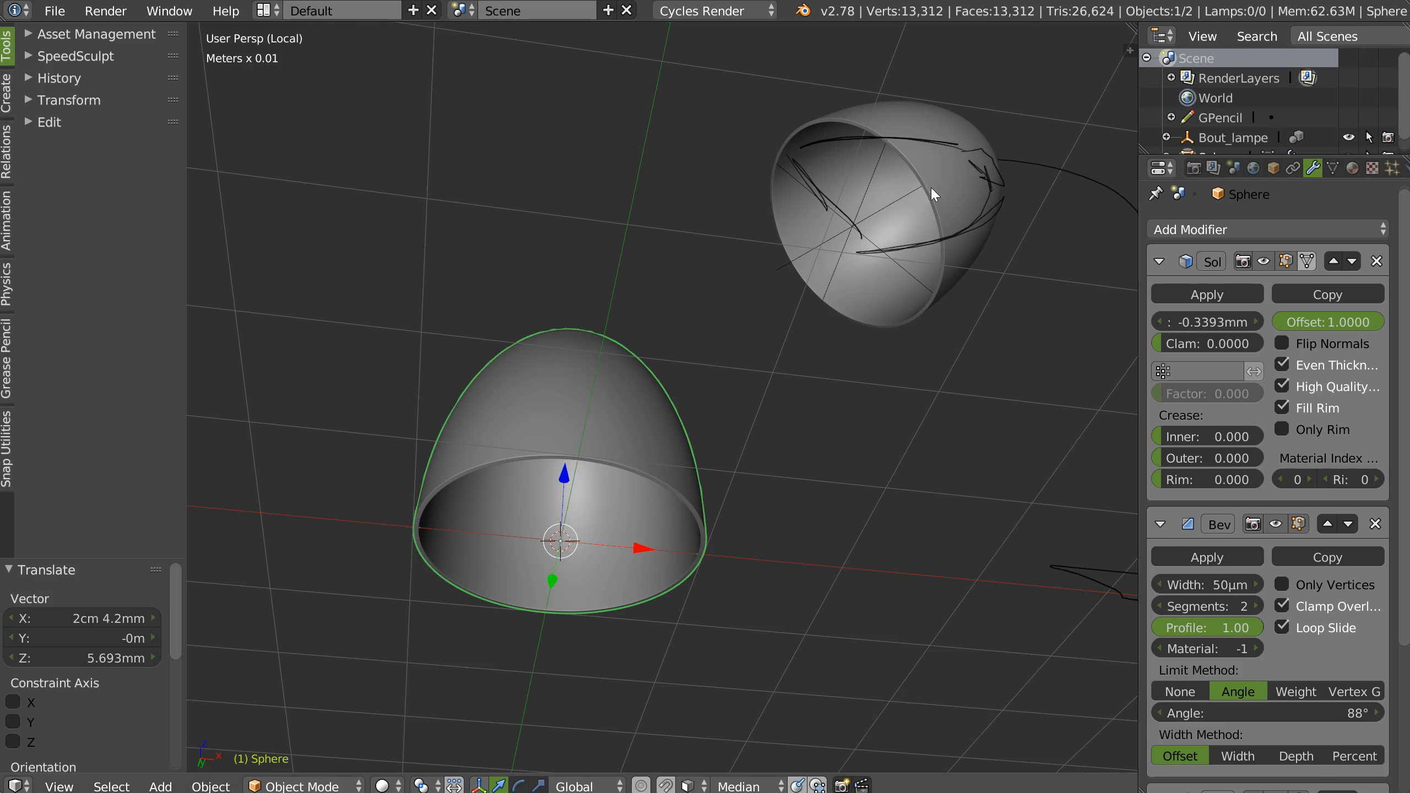
Step: Add a 32-vertex cylinder with a 1 cm radius and 2 cm depth at the dome's origin
{"action": "middle_click_drag", "start_coordinate": [879, 200], "coordinate": [777, 285]}
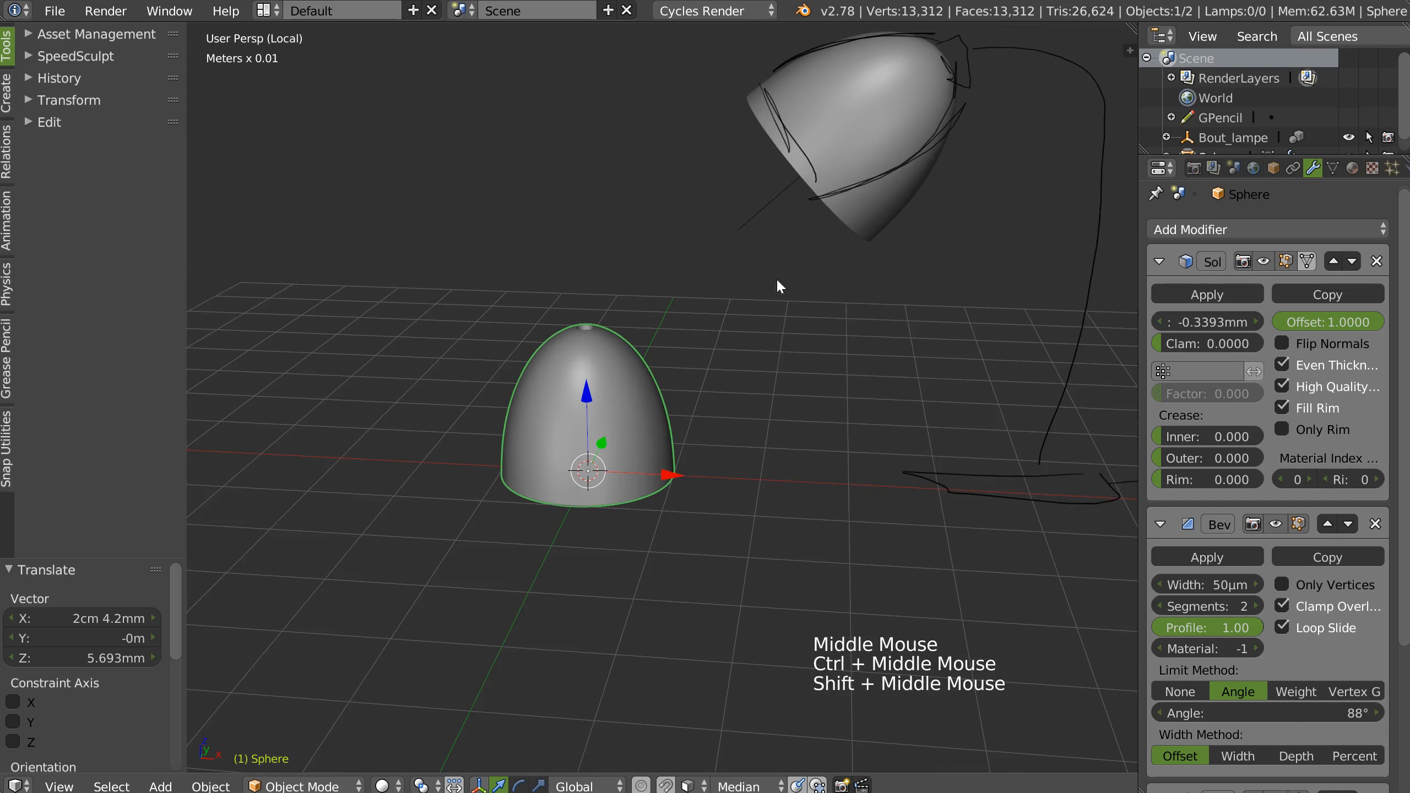
{"action": "middle_click_drag", "start_coordinate": [712, 329], "coordinate": [798, 235]}
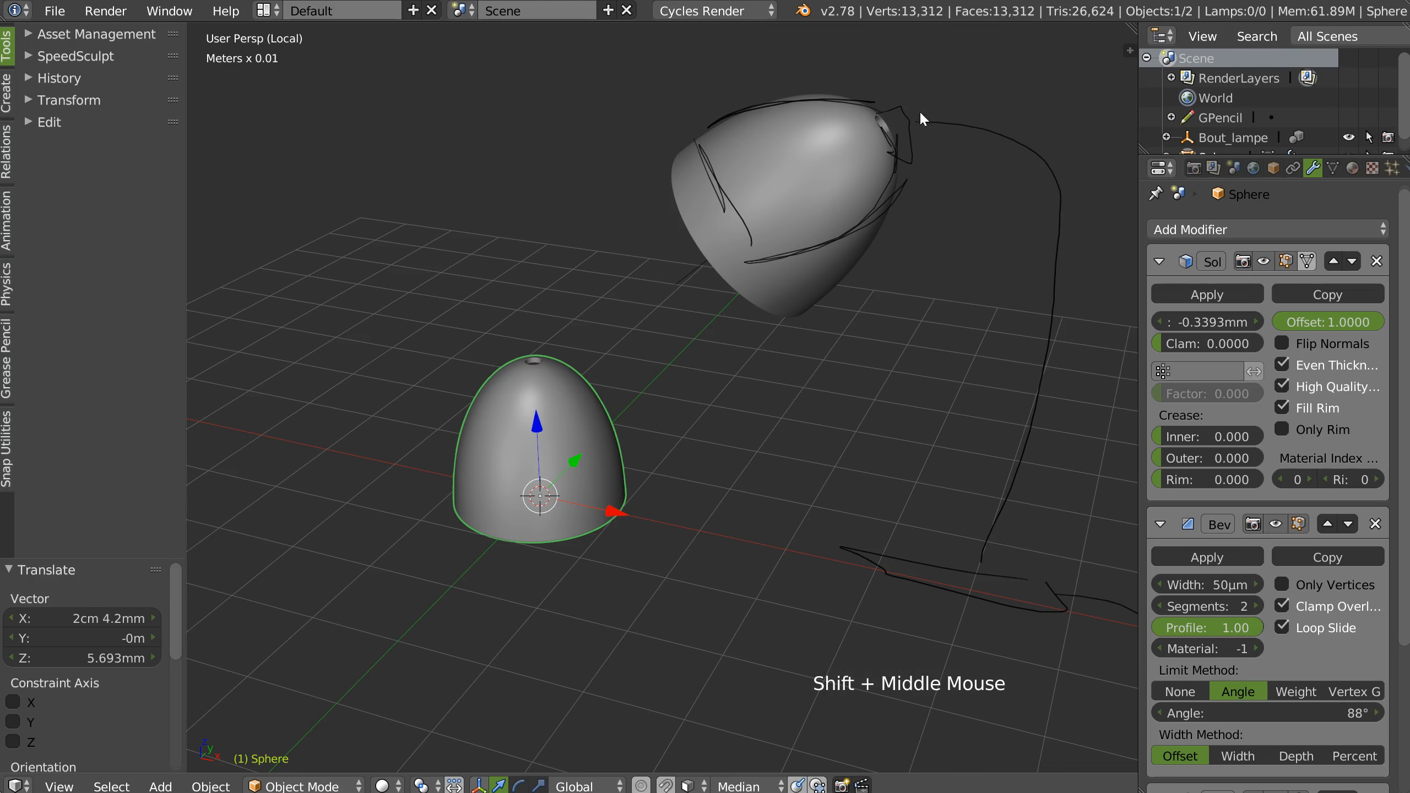
{"action": "middle_click_drag", "start_coordinate": [703, 325], "coordinate": [616, 336]}
{"action": "middle_click_drag", "start_coordinate": [616, 336], "coordinate": [629, 389], "text": "shift"}
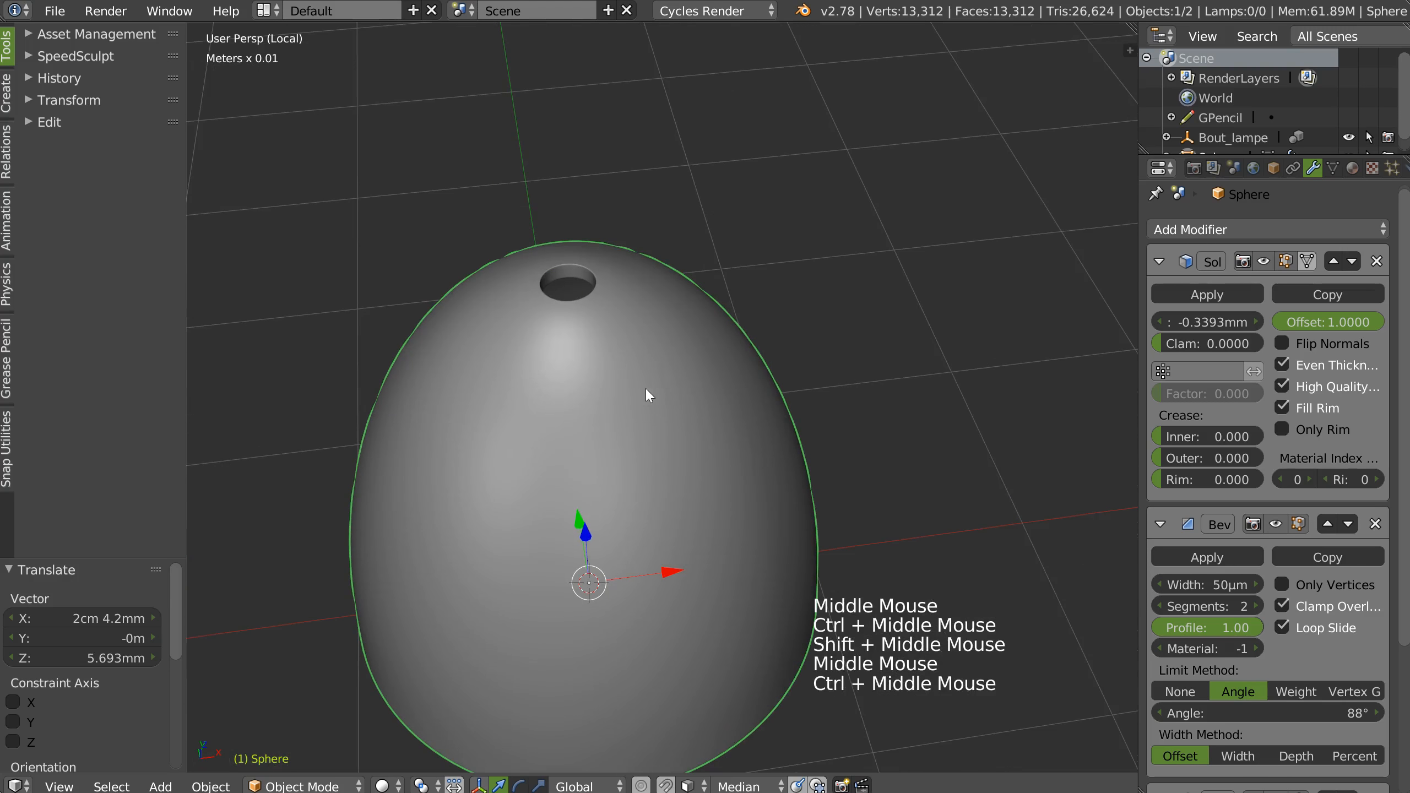
{"action": "right_click", "coordinate": [629, 329]}
{"action": "left_click", "coordinate": [706, 472]}
{"action": "middle_click_drag", "start_coordinate": [707, 471], "coordinate": [683, 433], "text": "ctrl"}
{"action": "middle_click_drag", "start_coordinate": [683, 433], "coordinate": [640, 432]}
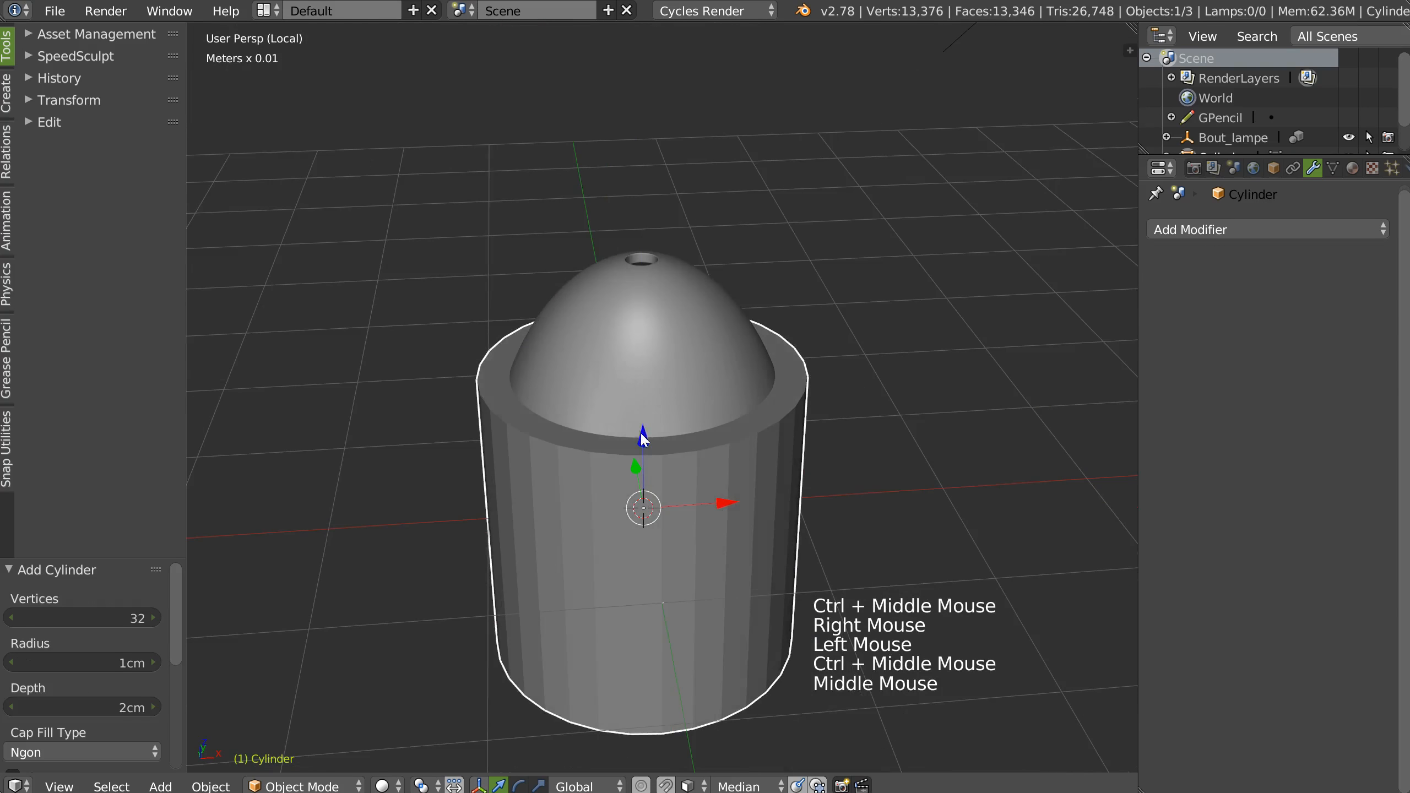
Step: Raise the cylinder to the dome's top, scale it down to a small cap, and shift it about 3.7 mm along Z
{"action": "left_click_drag", "start_coordinate": [640, 432], "coordinate": [760, 245]}
{"action": "key", "text": "s"}
{"action": "left_click", "coordinate": [645, 248]}
{"action": "left_click_drag", "start_coordinate": [646, 248], "coordinate": [639, 188]}
{"action": "mouse_move", "coordinate": [639, 188]}
{"action": "middle_mouse_down", "text": "ctrl"}
{"action": "mouse_move", "coordinate": [744, 298]}
{"action": "mouse_move", "coordinate": [694, 312]}
{"action": "middle_mouse_up", "text": "ctrl"}
{"action": "middle_click_drag", "start_coordinate": [694, 311], "coordinate": [630, 341]}
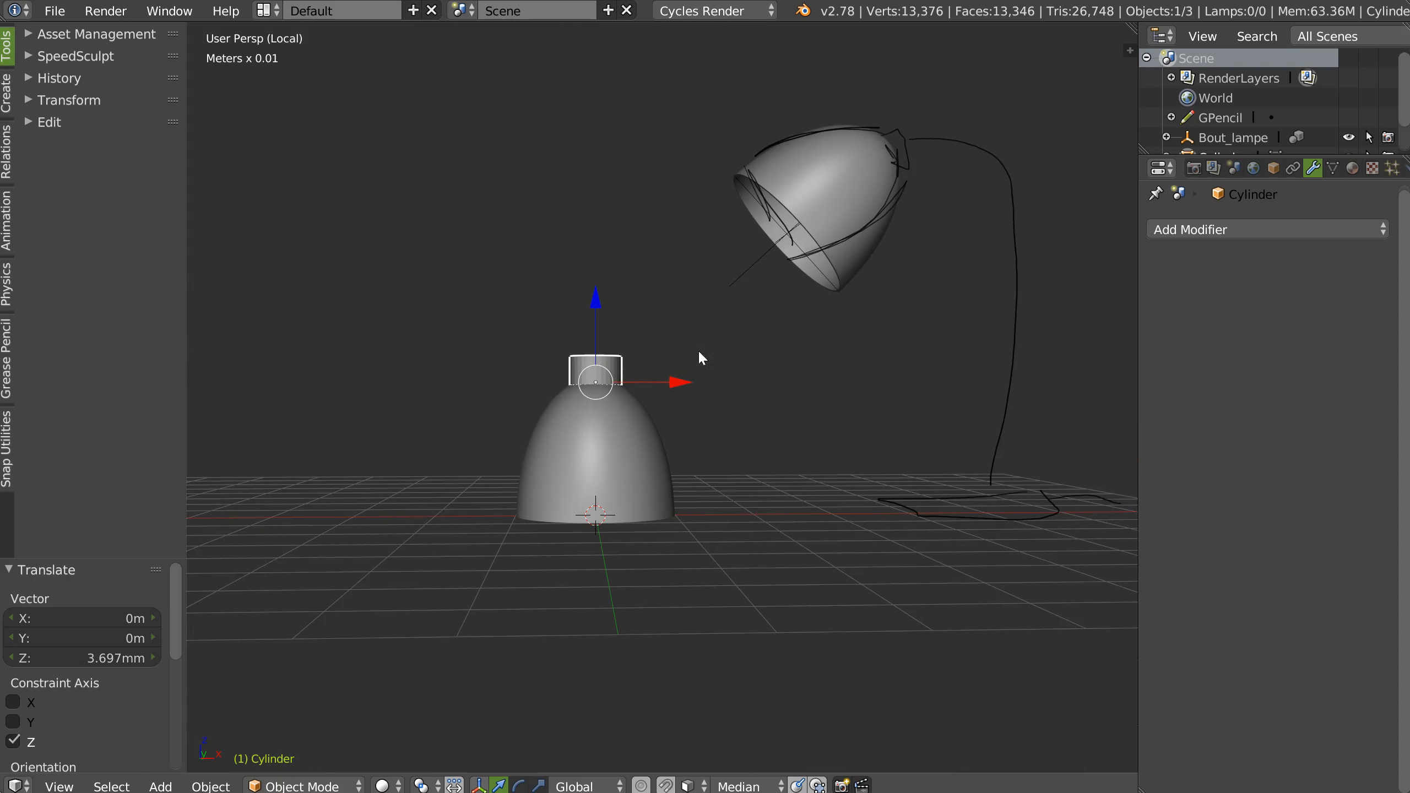
Step: Add the small cylinder to the Bout_lampe group
{"action": "middle_click_drag", "start_coordinate": [699, 356], "coordinate": [680, 396]}
{"action": "left_click", "coordinate": [1273, 169]}
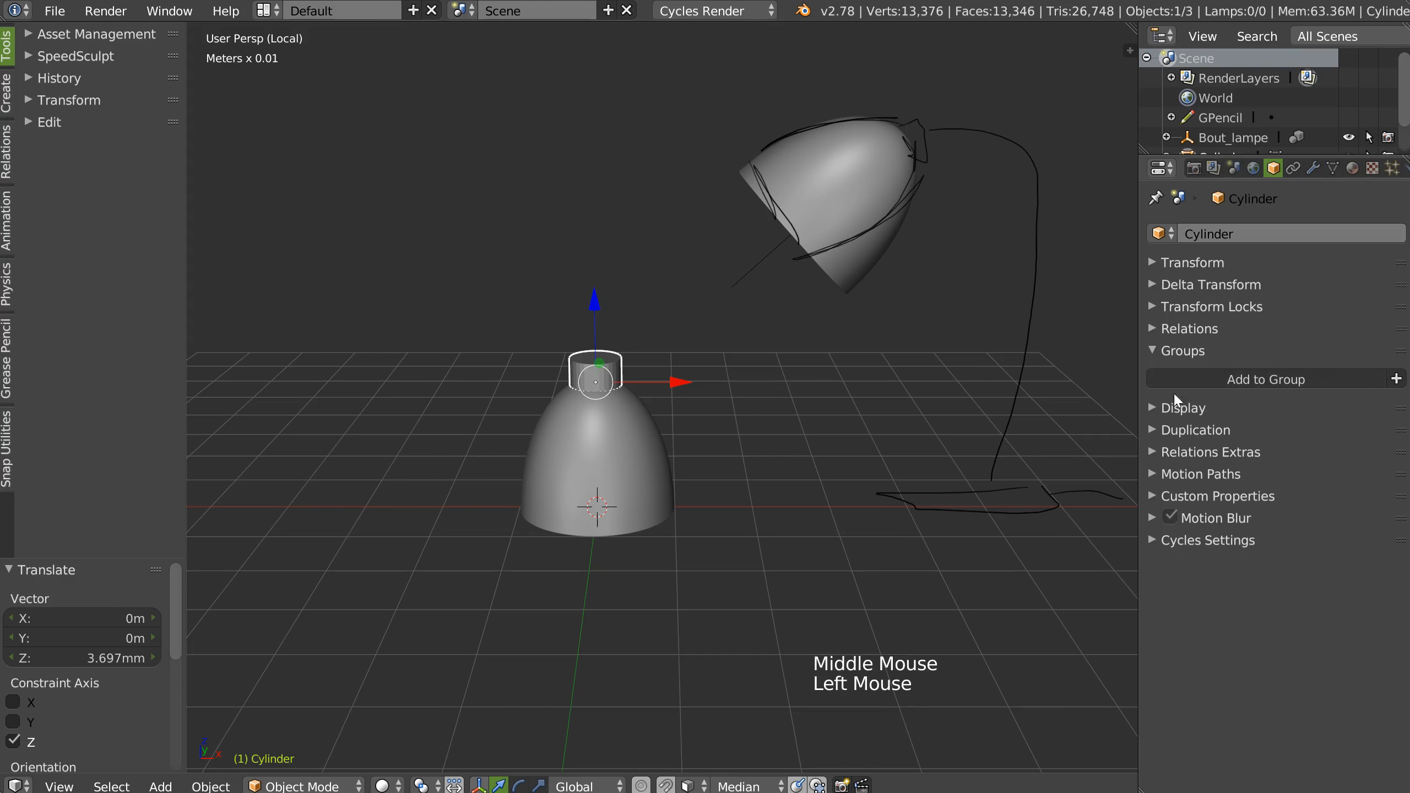
{"action": "left_click", "coordinate": [1318, 373]}
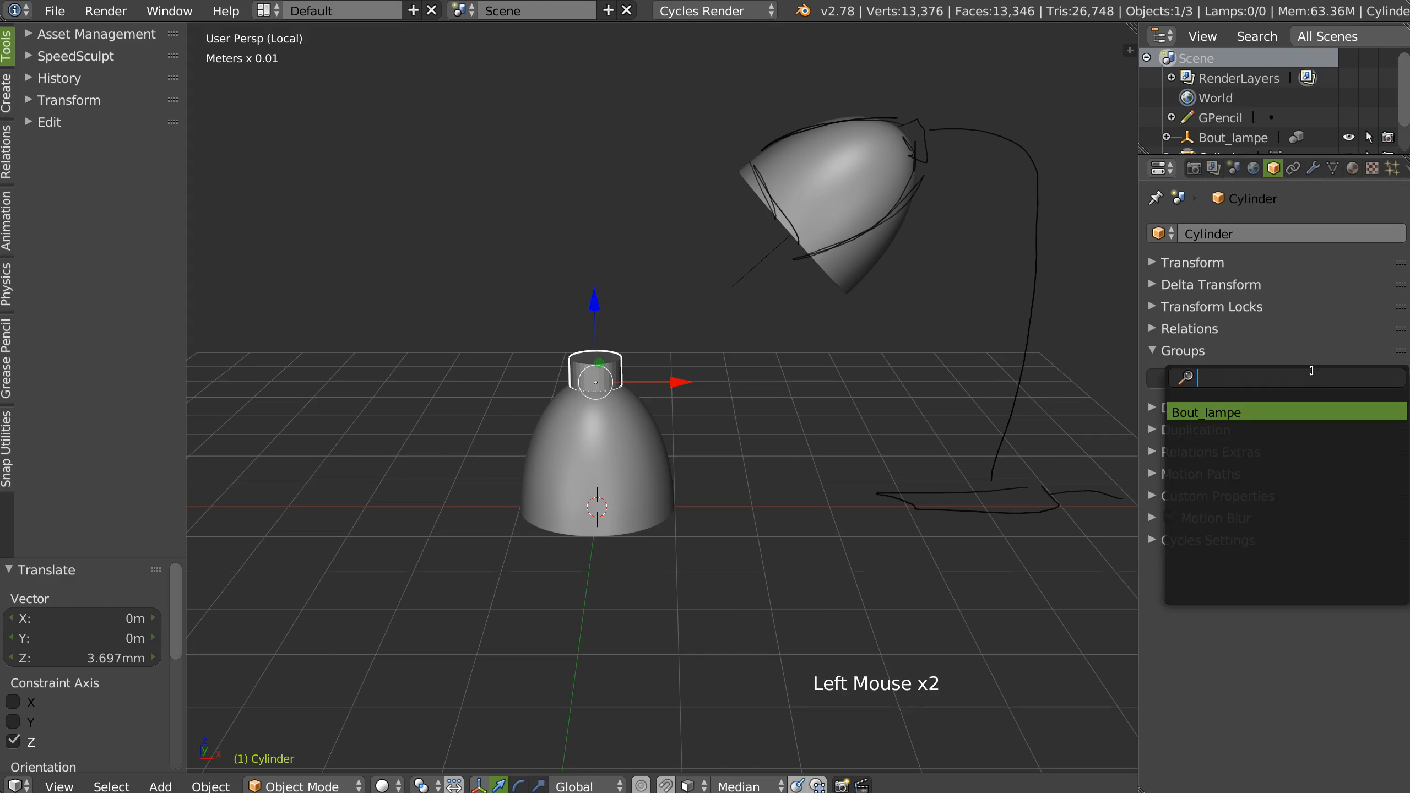
{"action": "left_click", "coordinate": [1203, 412]}
Step: Scale the cylinder down to about 0.44 on the dome's top
{"action": "middle_click_drag", "start_coordinate": [1010, 195], "coordinate": [732, 291]}
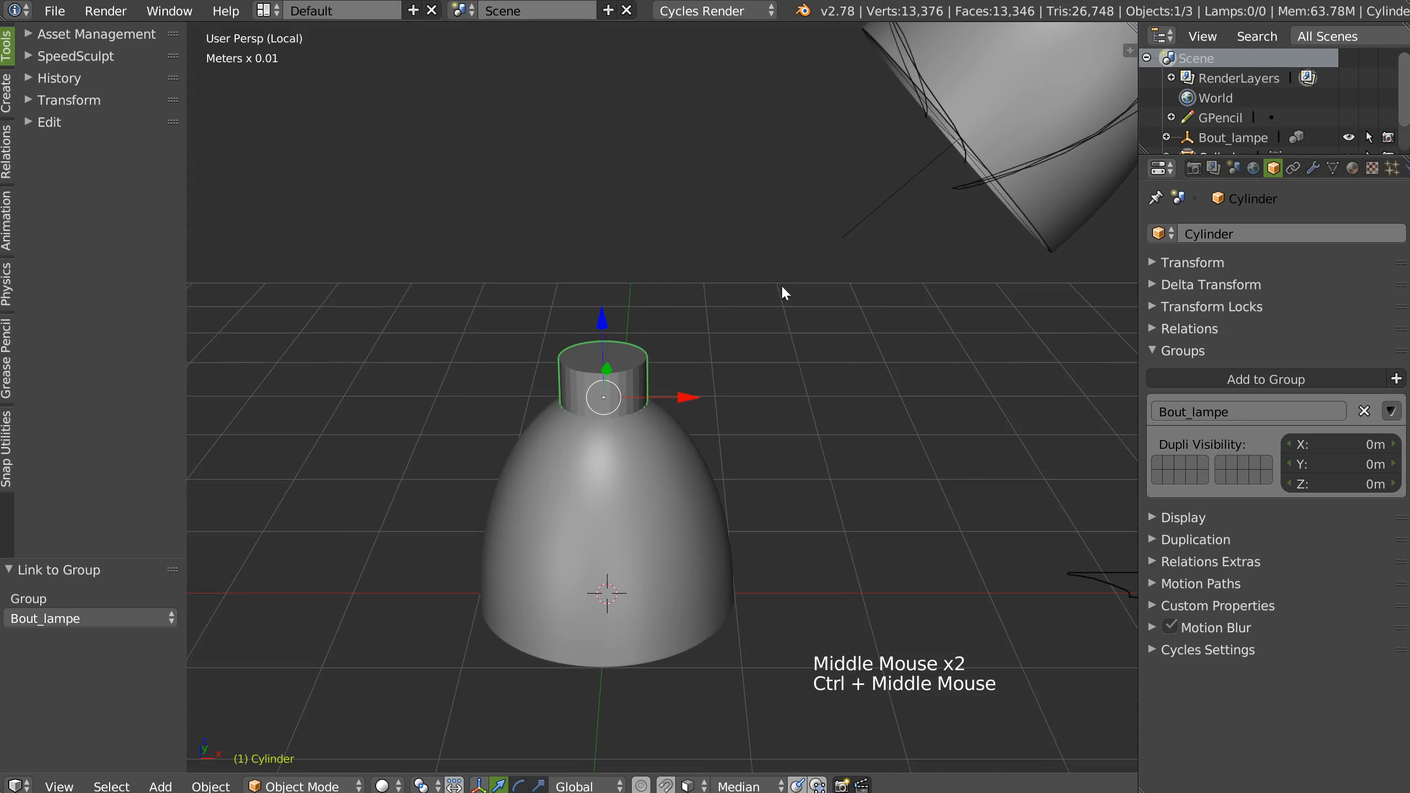
{"action": "middle_click_drag", "start_coordinate": [680, 356], "coordinate": [542, 374], "text": "shift"}
{"action": "middle_click_drag", "start_coordinate": [720, 292], "coordinate": [697, 304], "text": "shift"}
{"action": "middle_click_drag", "start_coordinate": [697, 305], "coordinate": [578, 410], "text": "ctrl"}
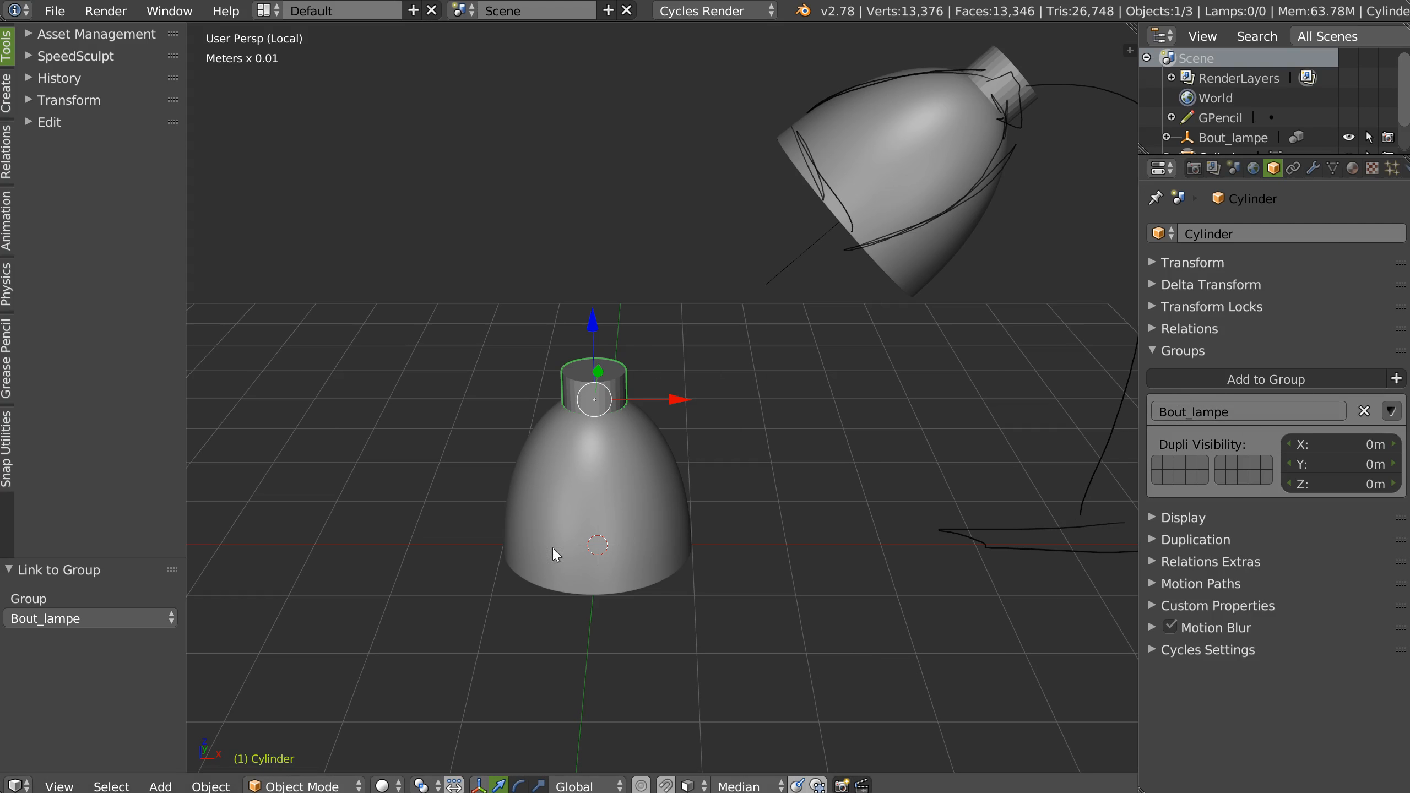
{"action": "middle_click_drag", "start_coordinate": [594, 350], "coordinate": [718, 248]}
{"action": "key", "text": "s"}
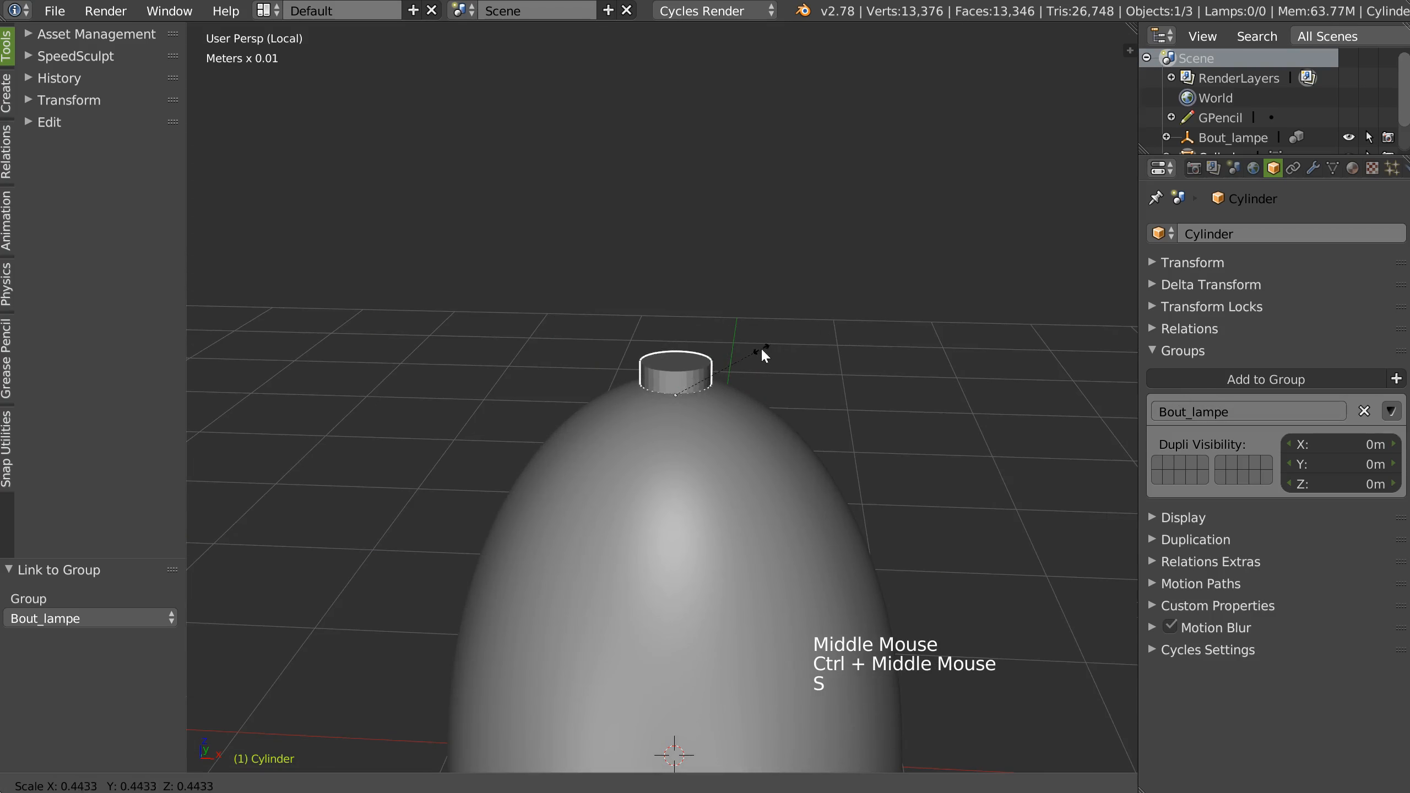
{"action": "left_click", "coordinate": [760, 348]}
Step: Raise the cylinder about 0.76 mm along Z and flatten it into a thin collar around the dome's hole
{"action": "key", "text": "s"}
{"action": "middle_click_drag", "start_coordinate": [771, 343], "coordinate": [654, 221]}
{"action": "left_click", "coordinate": [652, 304]}
{"action": "mouse_move", "coordinate": [679, 330]}
{"action": "left_mouse_down"}
{"action": "mouse_move", "coordinate": [672, 280]}
{"action": "mouse_move", "coordinate": [674, 303]}
{"action": "left_mouse_up"}
{"action": "key", "text": "s"}
{"action": "middle_click_drag", "start_coordinate": [748, 297], "coordinate": [666, 280]}
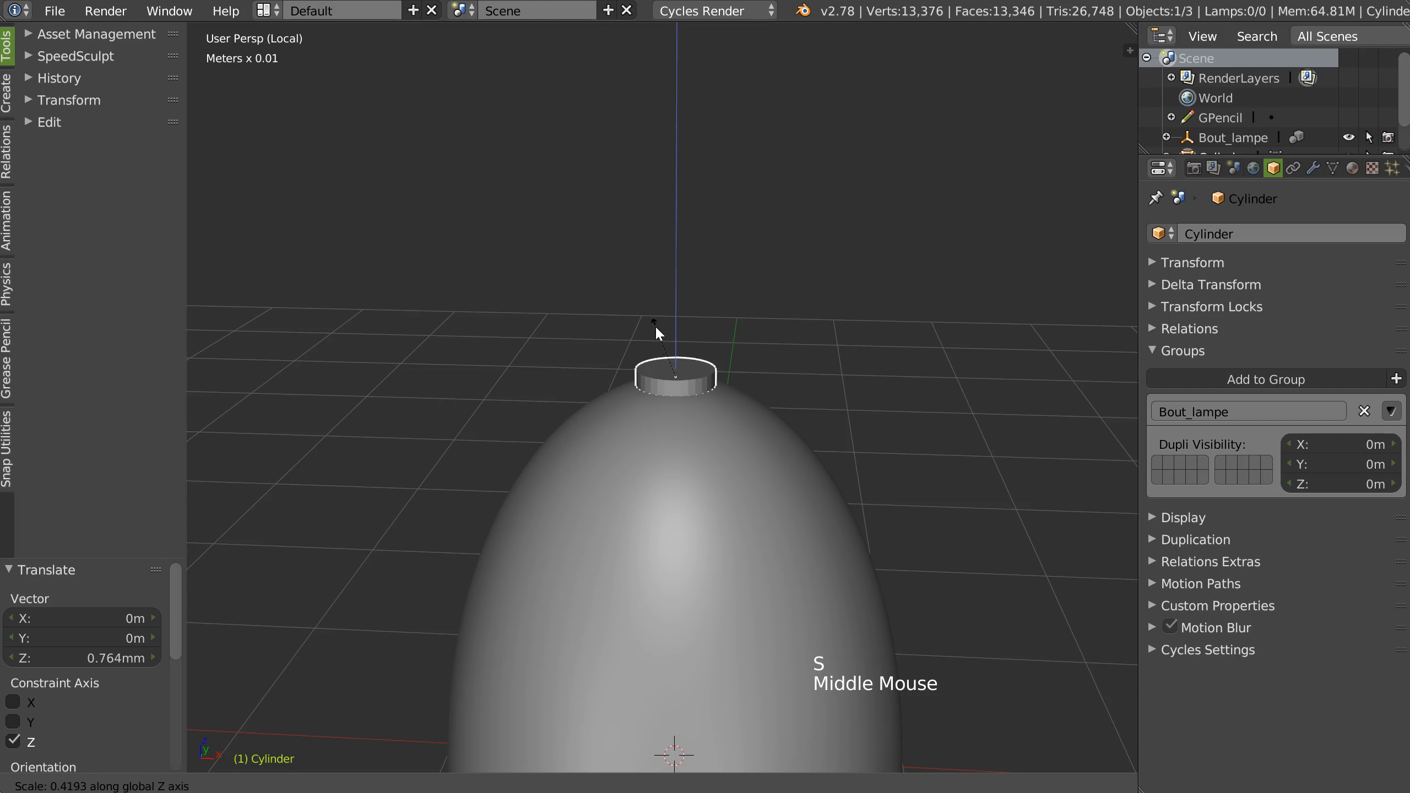
{"action": "left_click", "coordinate": [703, 394]}
Step: Inset the cylinder's bottom face by about 2.04 mm in Edit Mode and delete the inner face
{"action": "middle_click_drag", "start_coordinate": [703, 395], "coordinate": [716, 356], "text": "ctrl"}
{"action": "middle_click_drag", "start_coordinate": [716, 355], "coordinate": [659, 371]}
{"action": "key", "text": "Tab"}
{"action": "key", "text": "Tab"}
{"action": "left_click", "coordinate": [659, 371]}
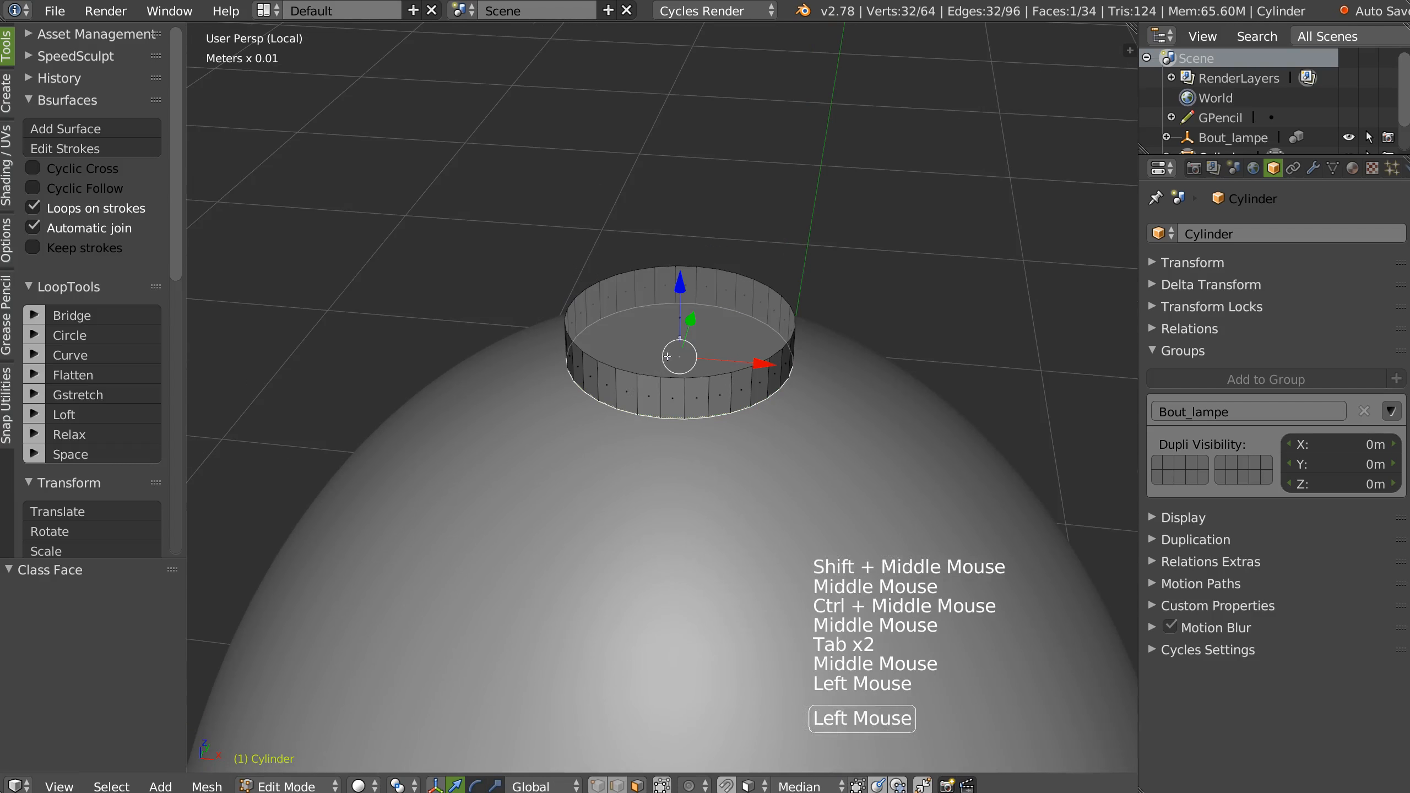
{"action": "key", "text": "i"}
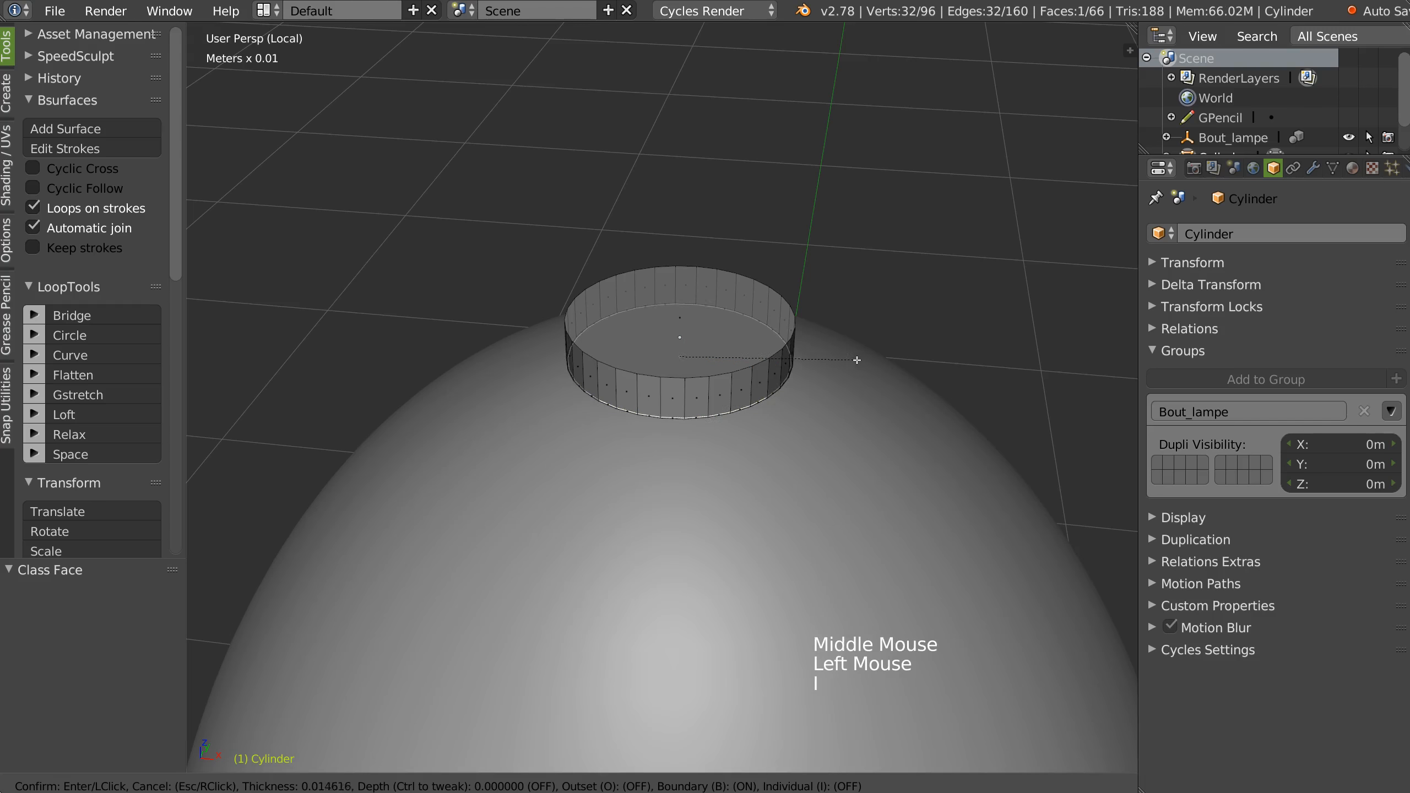
{"action": "left_click", "coordinate": [721, 355]}
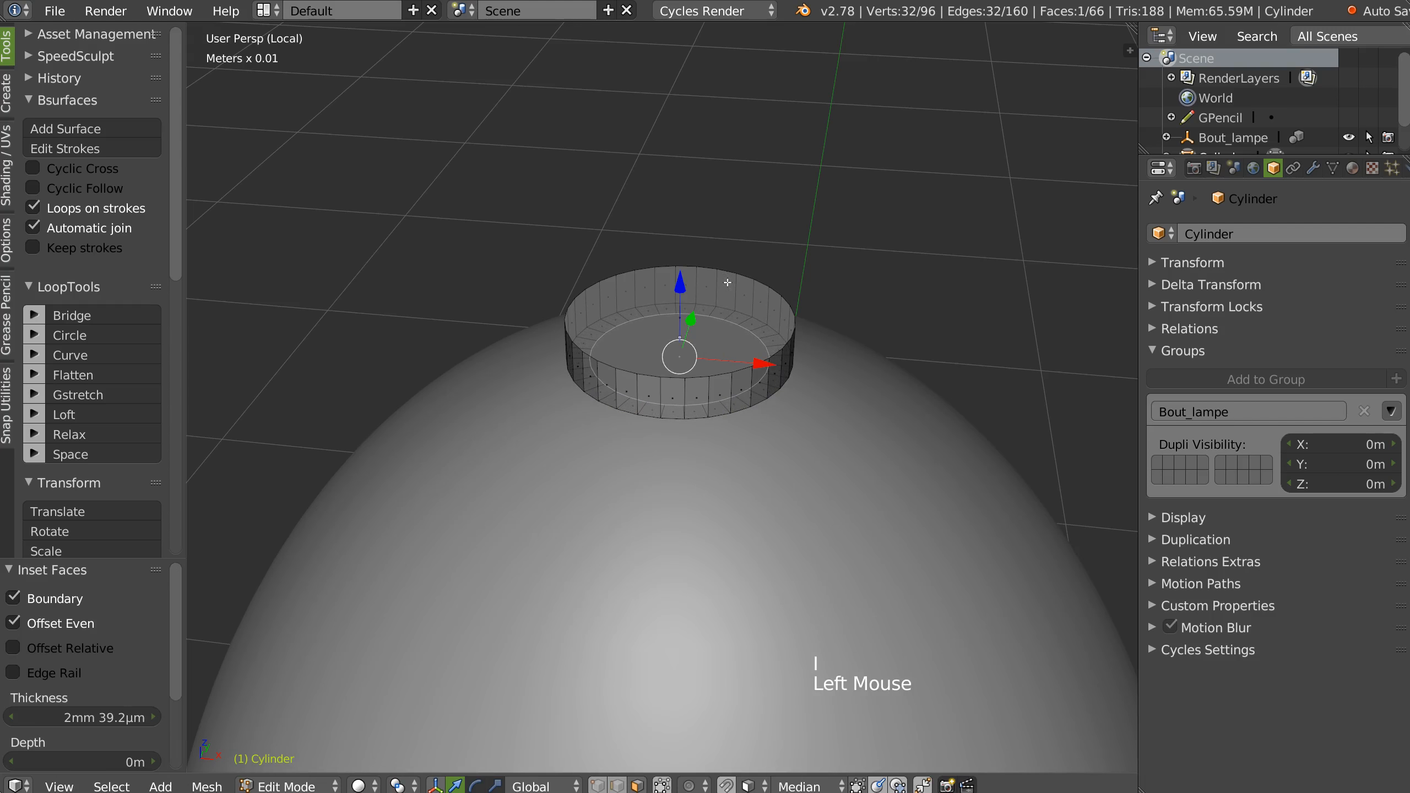
{"action": "key", "text": "x"}
{"action": "left_click", "coordinate": [821, 366]}
Step: Inset the cylinder's top face by about 2.74 mm and extrude it about 1.42 mm upward to form a neck
{"action": "left_click", "coordinate": [673, 312]}
{"action": "middle_click_drag", "start_coordinate": [673, 312], "coordinate": [679, 272]}
{"action": "key", "text": "i"}
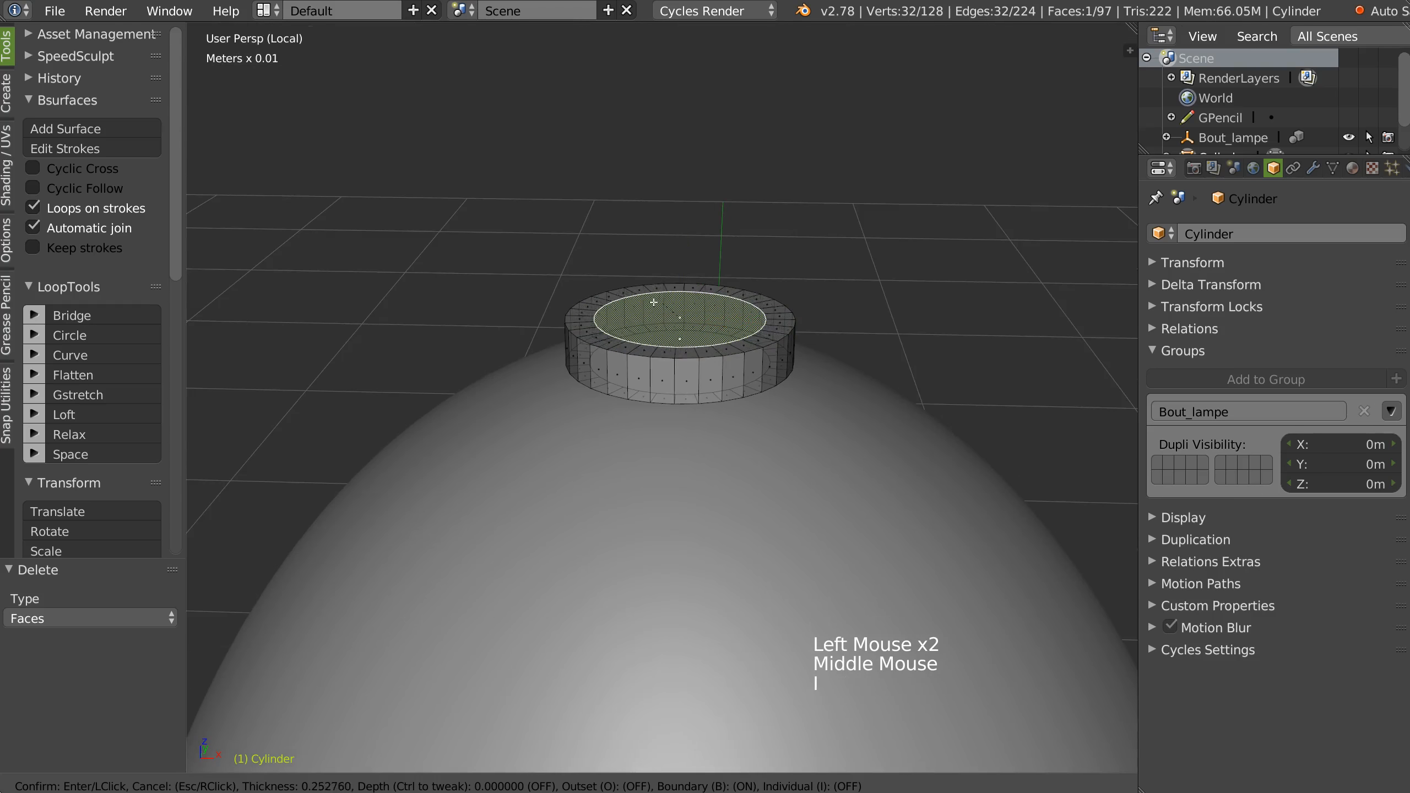
{"action": "left_click", "coordinate": [683, 325]}
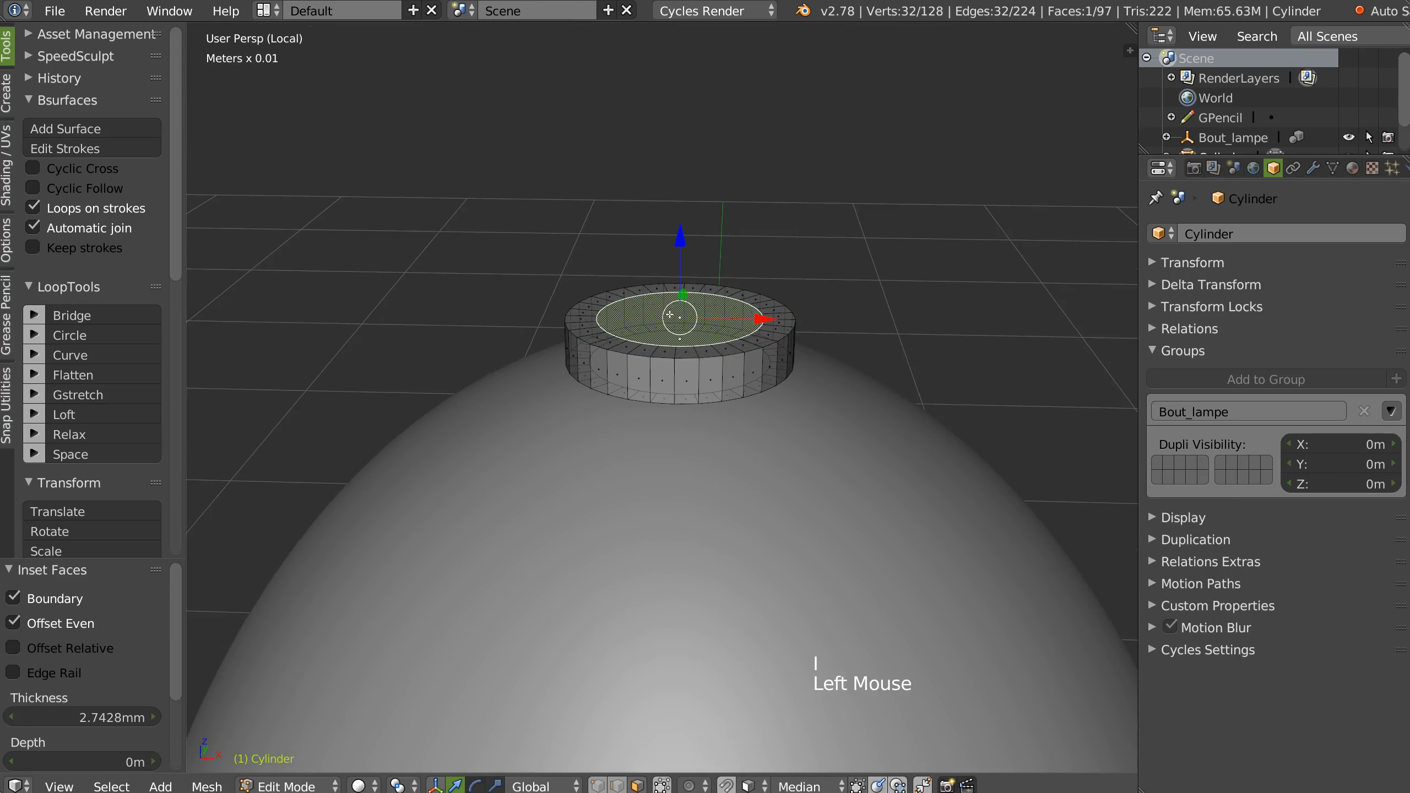
{"action": "key", "text": "e"}
{"action": "middle_click", "coordinate": [666, 267]}
{"action": "left_click", "coordinate": [660, 256]}
Step: Inset the neck's top face and scale the inner face to about 0.465
{"action": "key", "text": "Tab"}
{"action": "middle_click_drag", "start_coordinate": [660, 256], "coordinate": [648, 312]}
{"action": "middle_click_drag", "start_coordinate": [648, 311], "coordinate": [799, 213], "text": "shift"}
{"action": "middle_click_drag", "start_coordinate": [799, 213], "coordinate": [749, 311], "text": "ctrl"}
{"action": "middle_click_drag", "start_coordinate": [608, 406], "coordinate": [758, 249], "text": "shift"}
{"action": "middle_click_drag", "start_coordinate": [661, 312], "coordinate": [709, 281]}
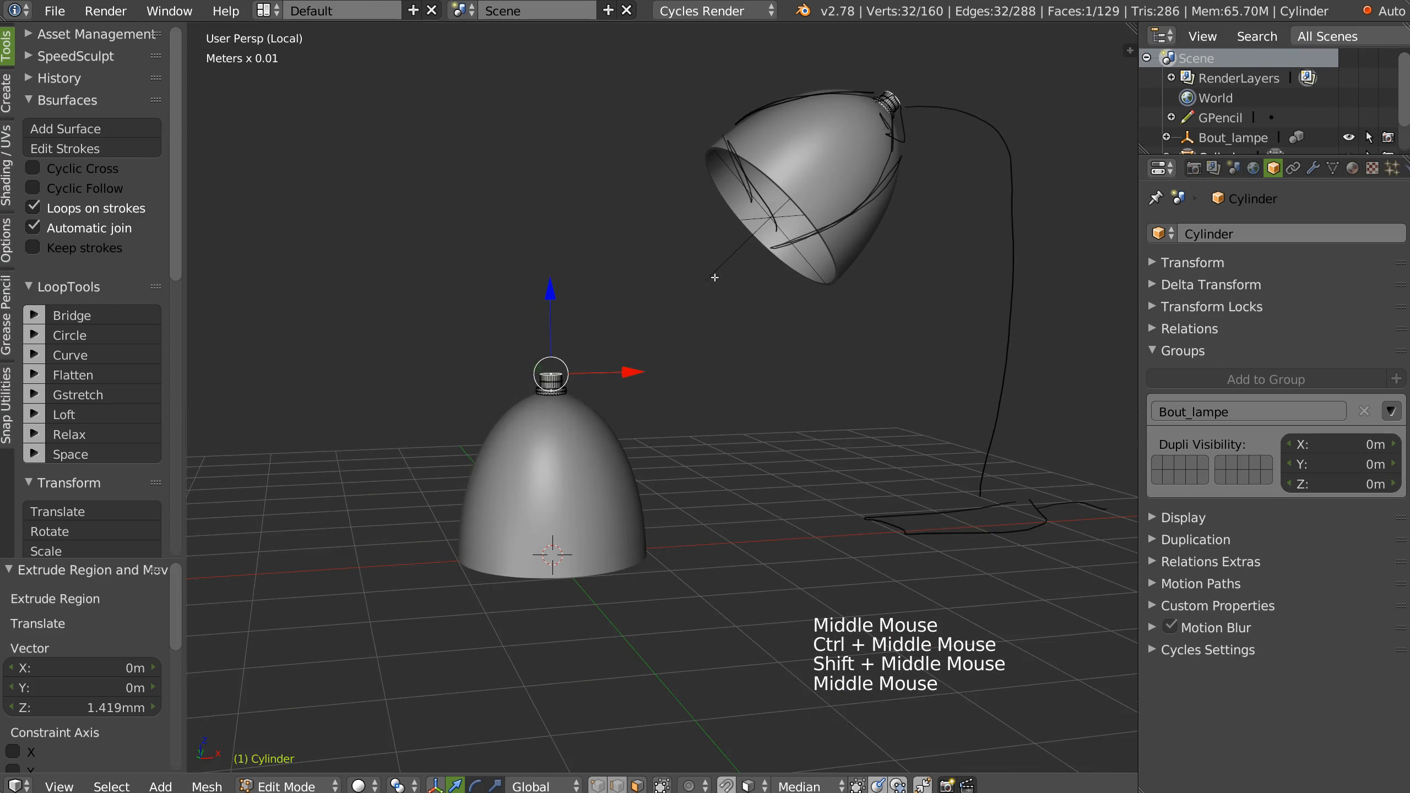
{"action": "middle_click_drag", "start_coordinate": [635, 360], "coordinate": [638, 289]}
{"action": "key", "text": "i"}
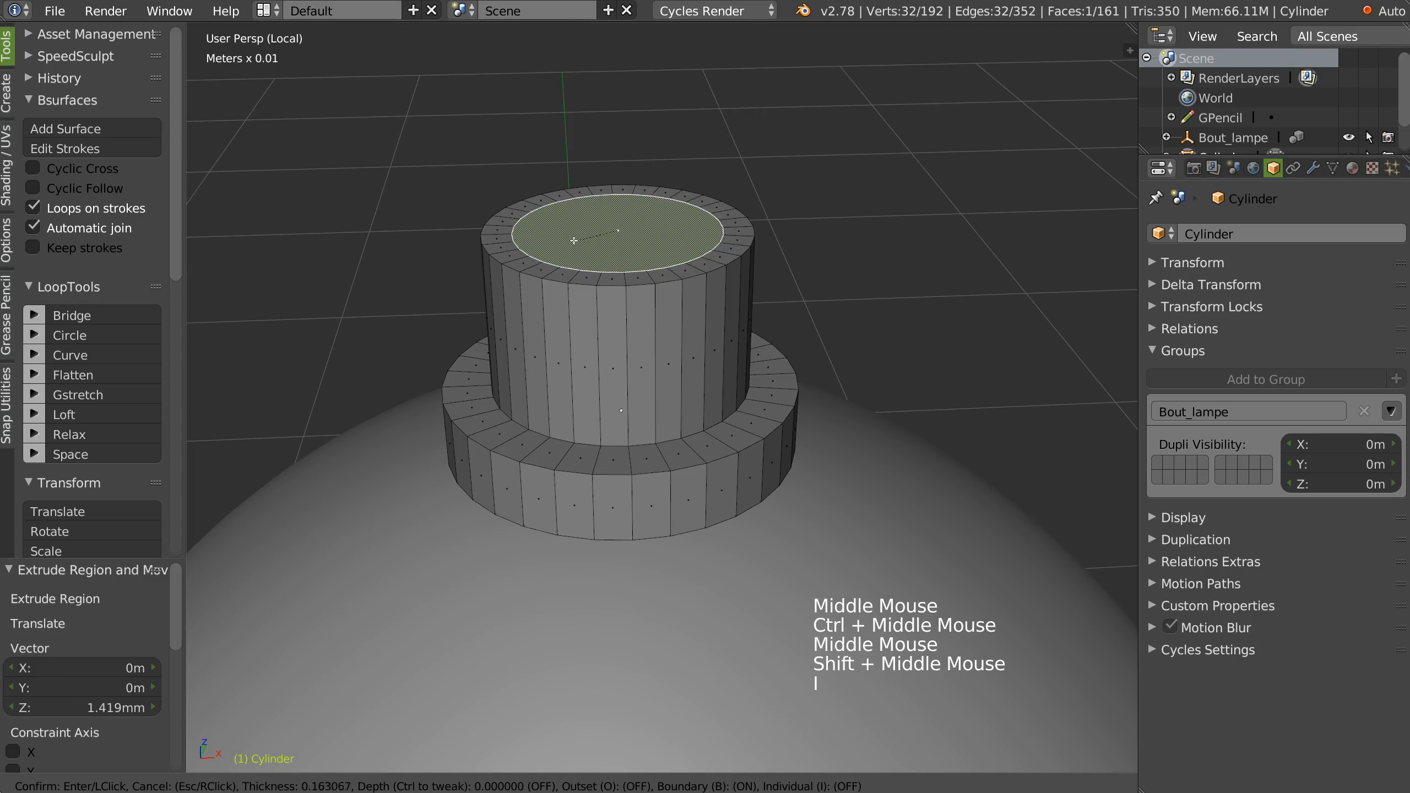
{"action": "left_click", "coordinate": [794, 259]}
{"action": "key", "text": "s"}
{"action": "left_click", "coordinate": [721, 266]}
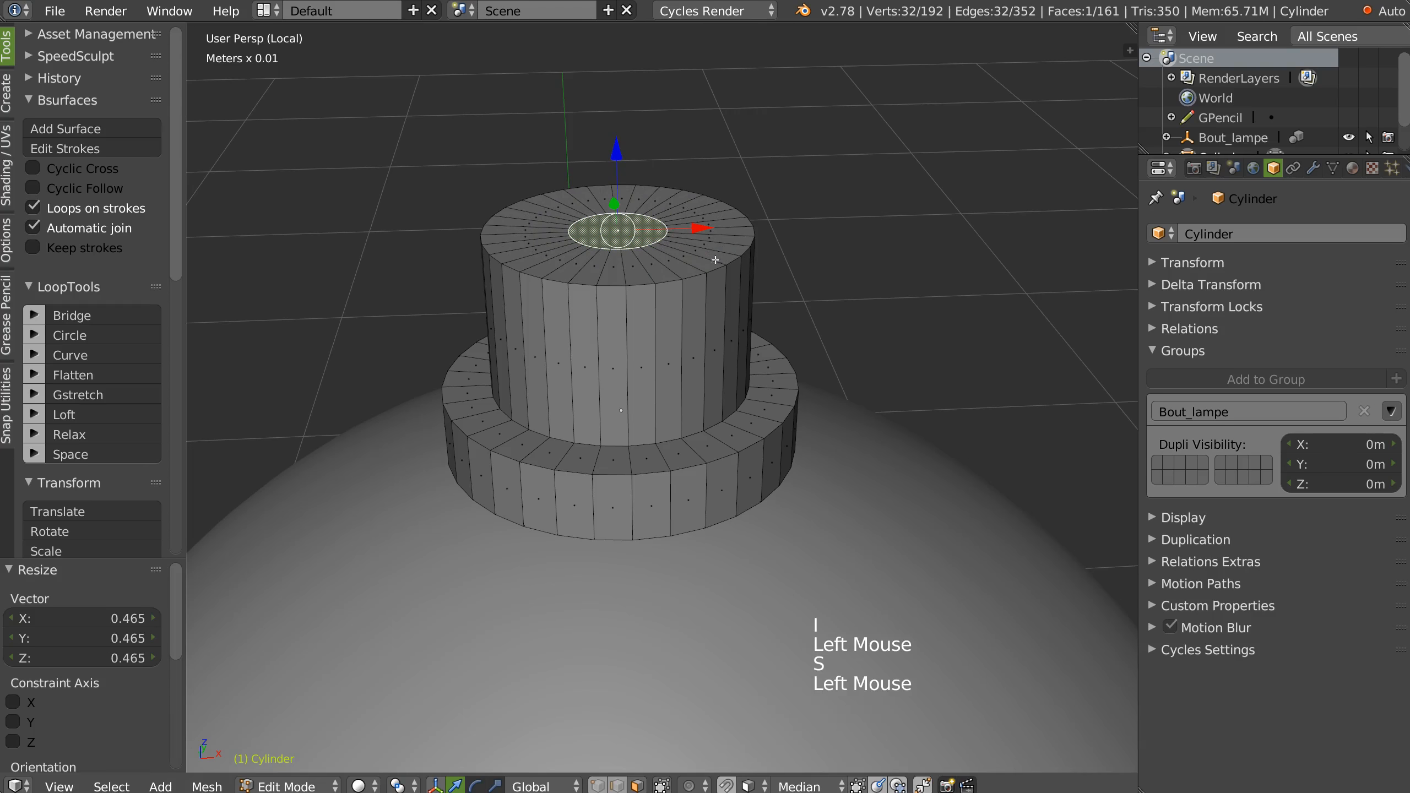
Step: Extrude the small inner face down into the neck, delete it to leave a hole, and return to Object Mode
{"action": "key", "text": "e"}
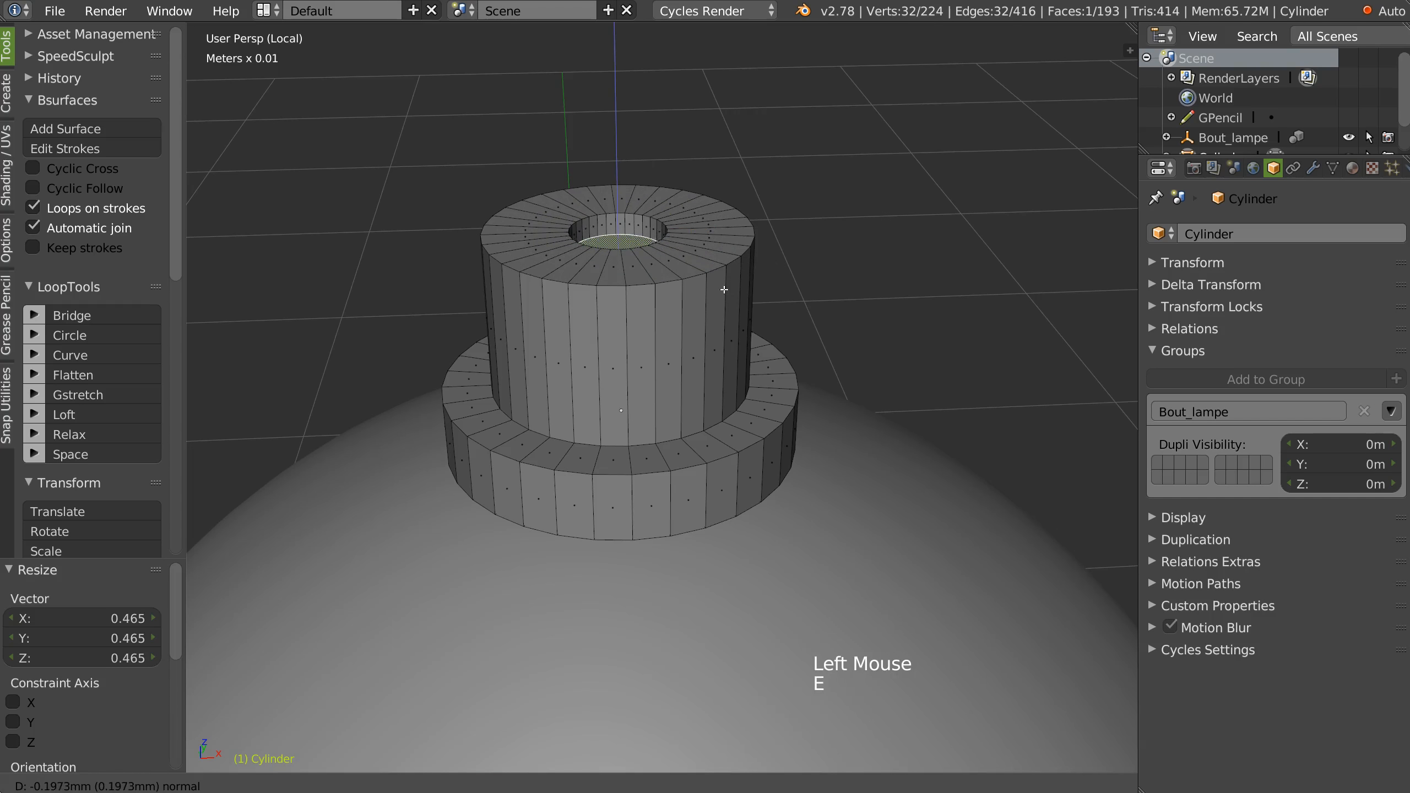
{"action": "left_click", "coordinate": [723, 298]}
{"action": "middle_click_drag", "start_coordinate": [723, 298], "coordinate": [644, 280]}
{"action": "key", "text": "x"}
{"action": "left_click", "coordinate": [634, 279]}
{"action": "key", "text": "Tab"}
{"action": "mouse_move", "coordinate": [644, 280]}
{"action": "middle_mouse_down"}
{"action": "mouse_move", "coordinate": [672, 278]}
{"action": "mouse_move", "coordinate": [638, 272]}
{"action": "mouse_move", "coordinate": [633, 303]}
{"action": "mouse_move", "coordinate": [651, 272]}
{"action": "middle_mouse_up"}
{"action": "key", "text": "Tab"}
{"action": "left_click", "coordinate": [638, 271], "text": "alt"}
{"action": "key", "text": "Tab"}
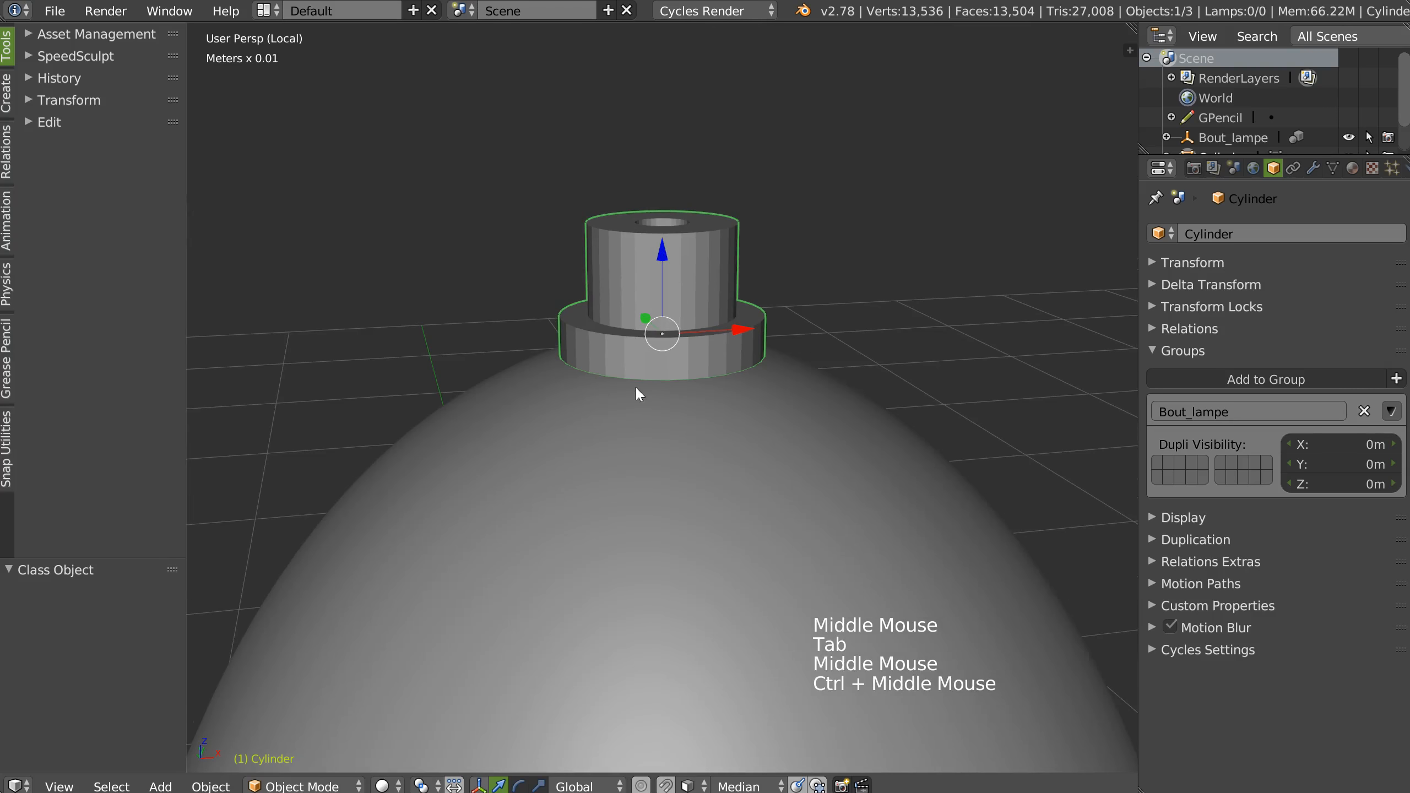
Step: Add a Bevel modifier to the neck cylinder, with a width of about 0.09 and a profile of about 0.19
{"action": "middle_click_drag", "start_coordinate": [654, 352], "coordinate": [572, 355]}
{"action": "middle_click_drag", "start_coordinate": [572, 355], "coordinate": [558, 367], "text": "ctrl"}
{"action": "middle_click_drag", "start_coordinate": [1005, 139], "coordinate": [713, 281], "text": "shift"}
{"action": "middle_click_drag", "start_coordinate": [713, 280], "coordinate": [686, 297]}
{"action": "middle_click_drag", "start_coordinate": [759, 188], "coordinate": [788, 190]}
{"action": "middle_click_drag", "start_coordinate": [638, 244], "coordinate": [666, 311], "text": "shift"}
{"action": "middle_click_drag", "start_coordinate": [666, 311], "coordinate": [639, 332], "text": "ctrl"}
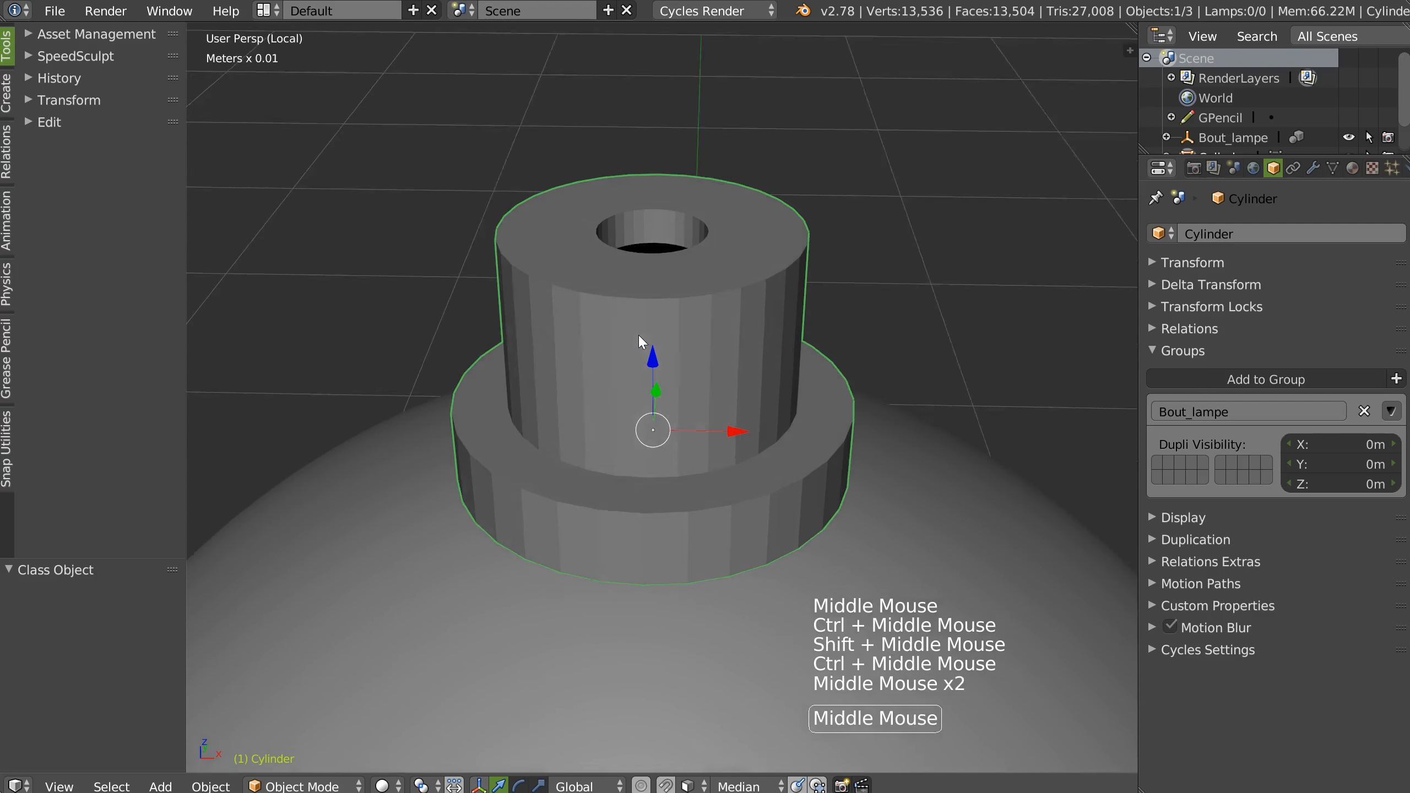
{"action": "key", "text": "shift+ctrl+q"}
{"action": "left_click", "coordinate": [806, 339]}
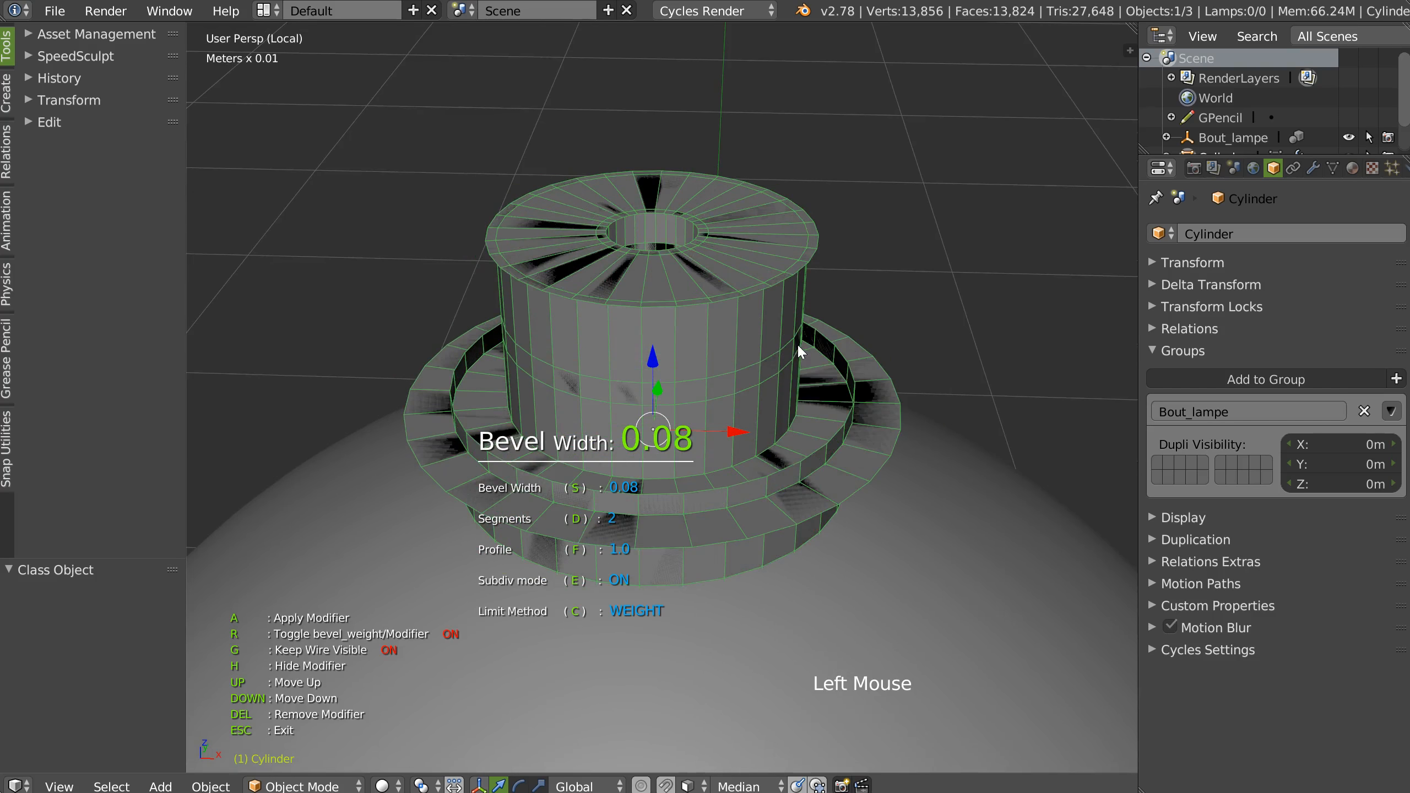
{"action": "left_click", "coordinate": [801, 344]}
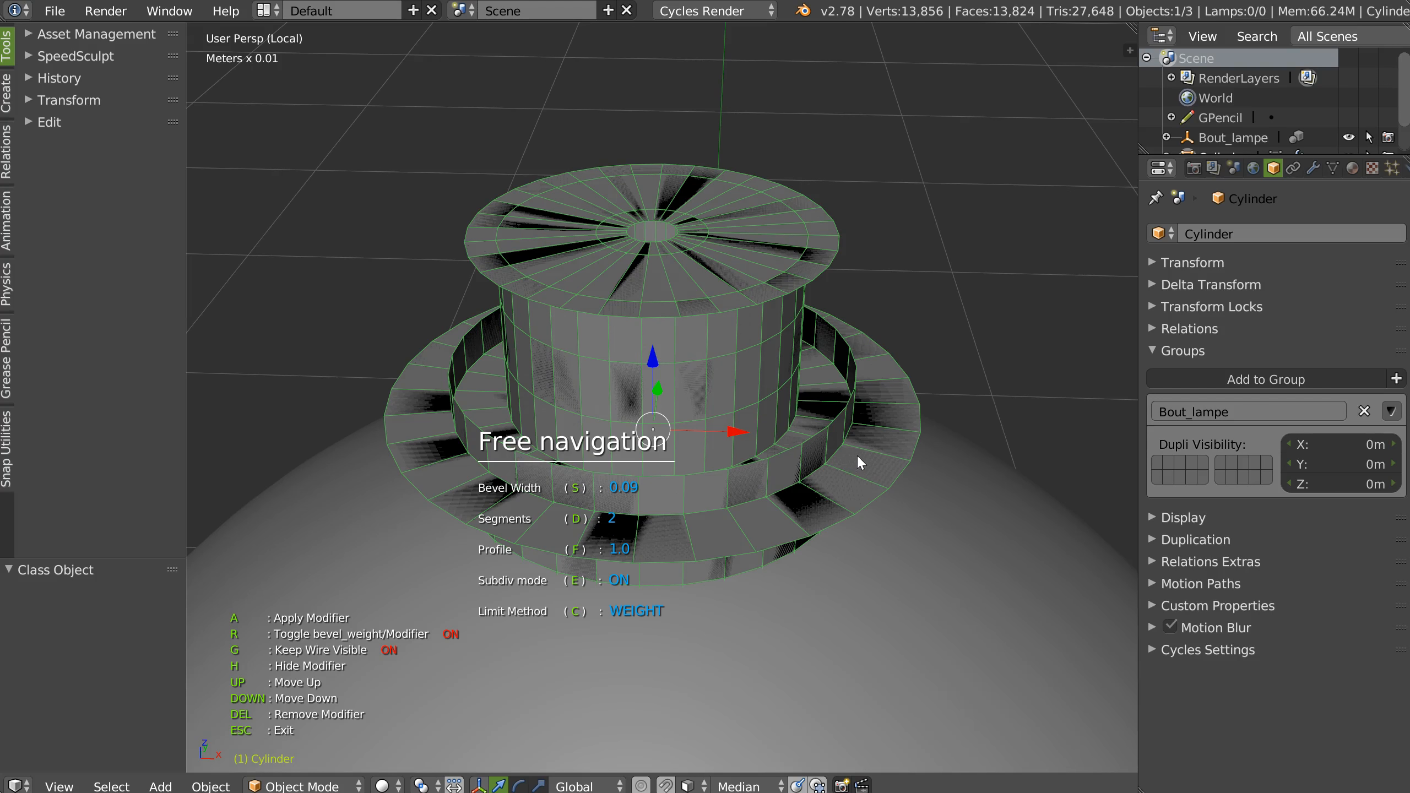
{"action": "key", "text": "f"}
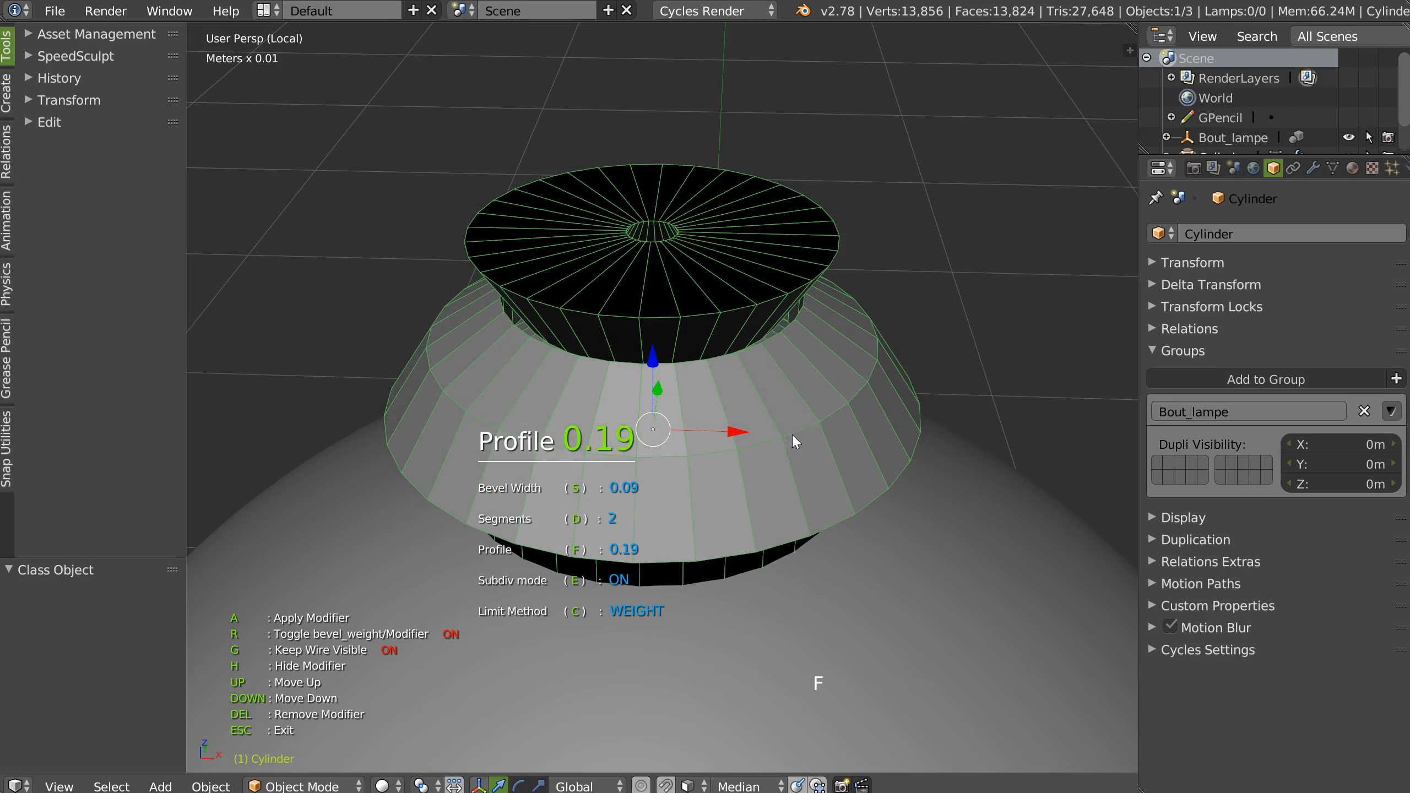
{"action": "left_click", "coordinate": [795, 444]}
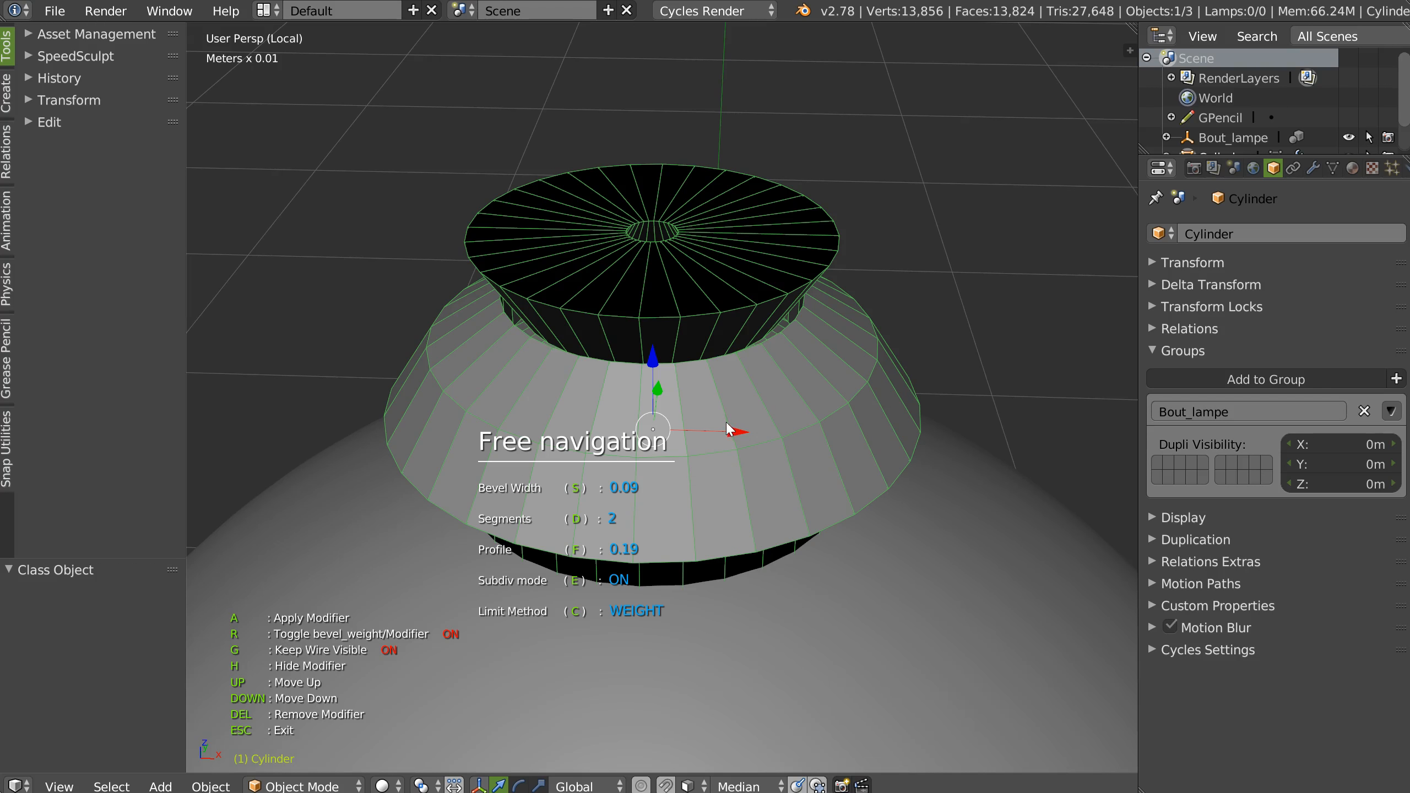
Step: Set a bevel weight of about 0.04 on the outer rim and hole edge loops of the neck's top face
{"action": "key", "text": "r"}
{"action": "middle_click_drag", "start_coordinate": [748, 431], "coordinate": [694, 394]}
{"action": "key", "text": "Tab"}
{"action": "middle_click_drag", "start_coordinate": [694, 395], "coordinate": [627, 298]}
{"action": "left_click", "coordinate": [646, 273], "text": "alt"}
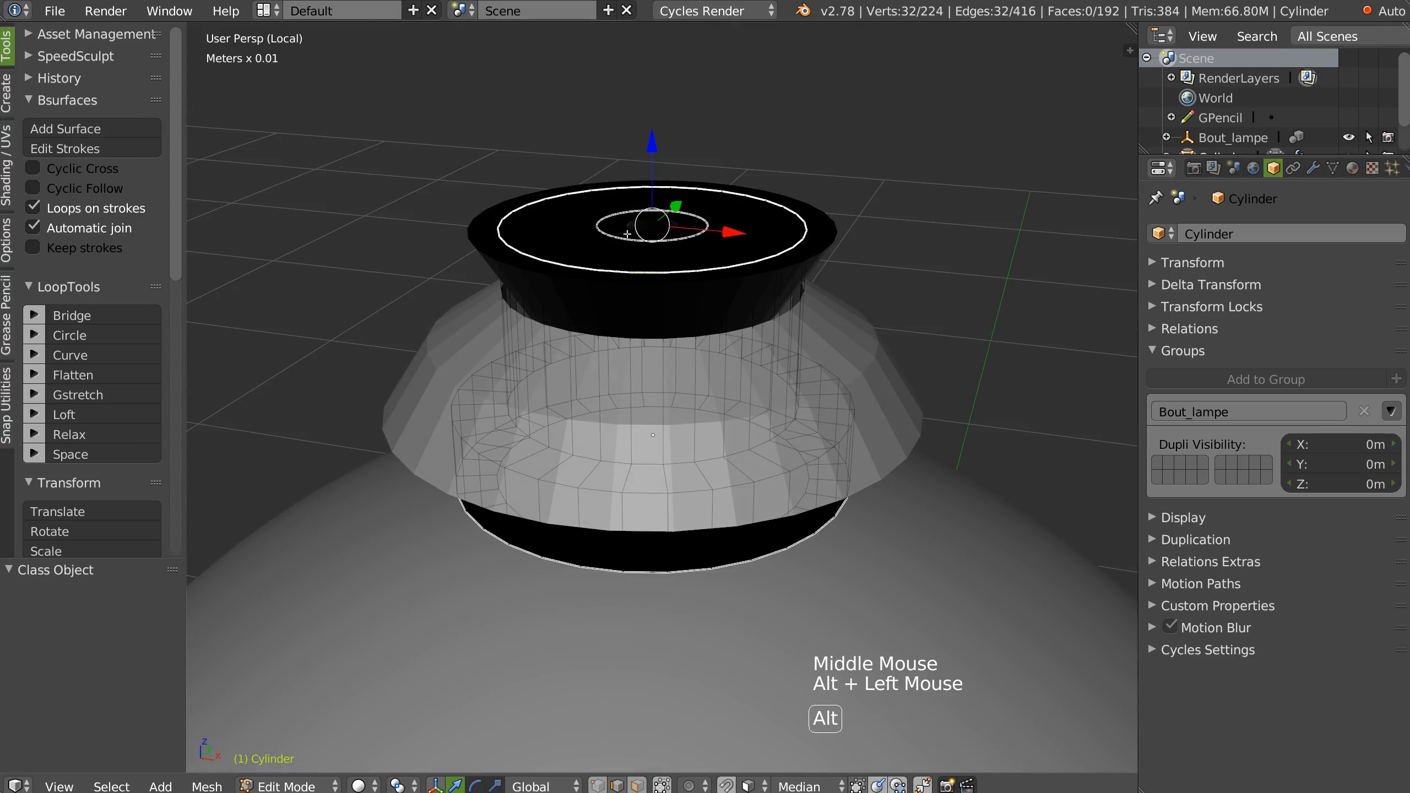
{"action": "left_click", "coordinate": [644, 215], "text": "alt+shift"}
{"action": "key", "text": "shift+ctrl+q"}
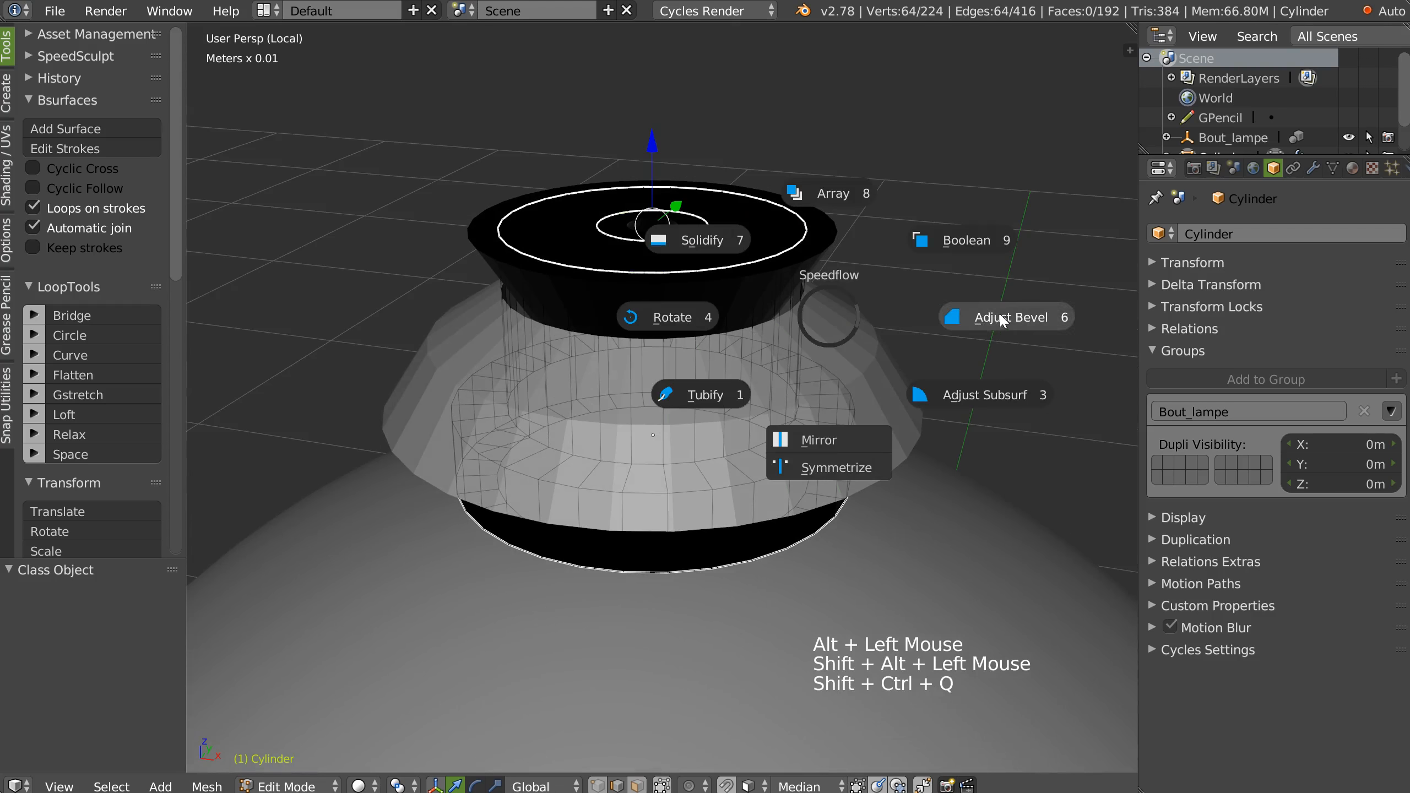
{"action": "left_click", "coordinate": [938, 311]}
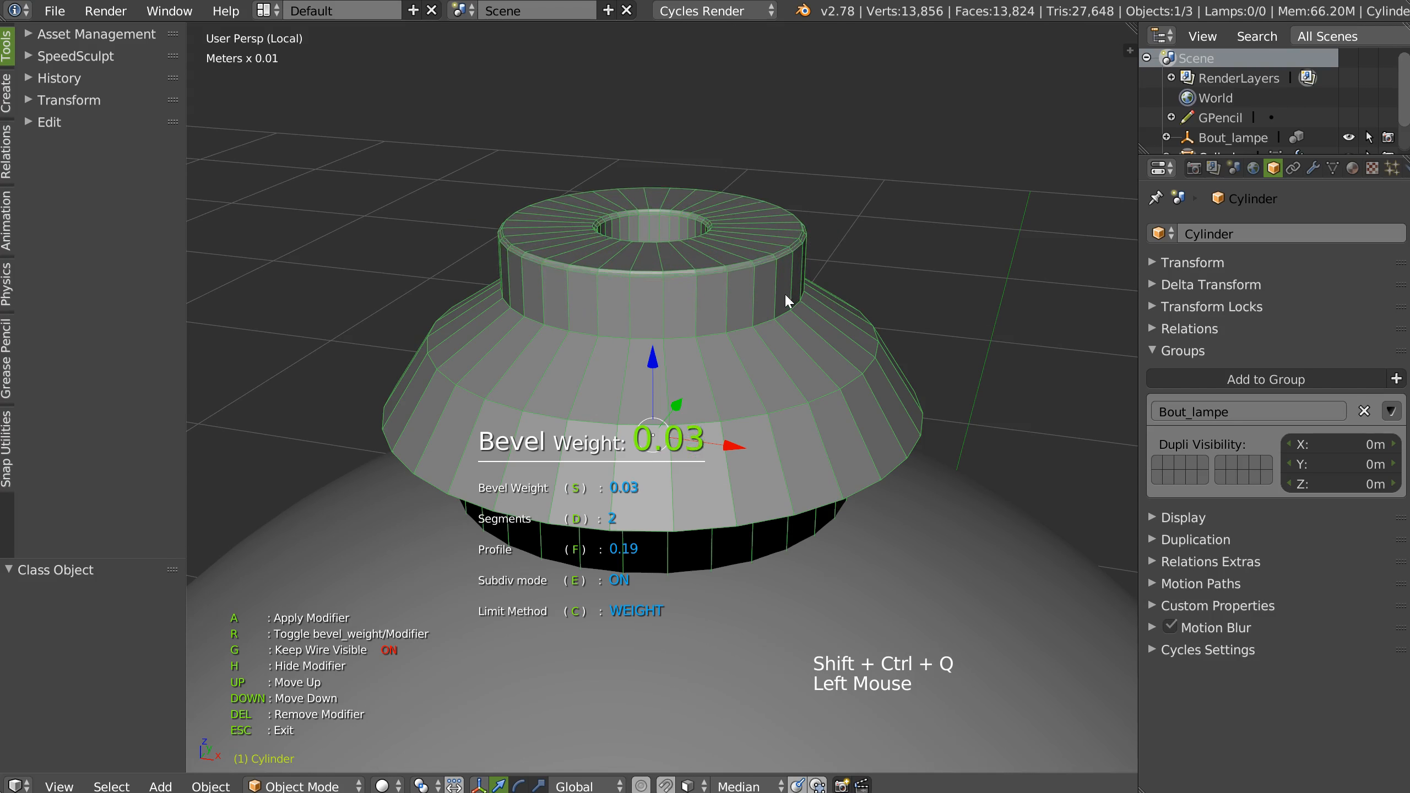
{"action": "left_click", "coordinate": [786, 294]}
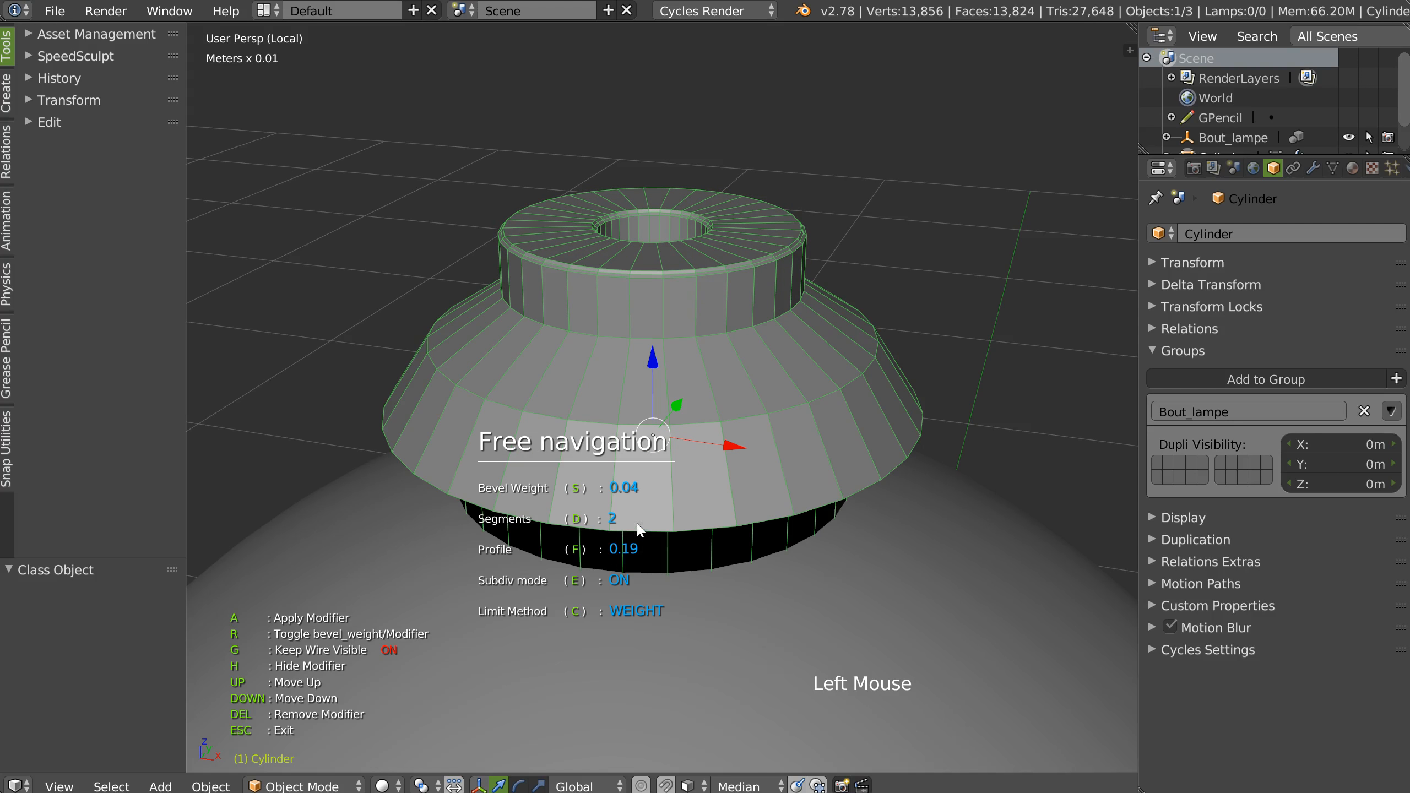
Step: Set the bevel's profile to 0.5
{"action": "type", "text": "file "}
{"action": "type", "text": ".54"}
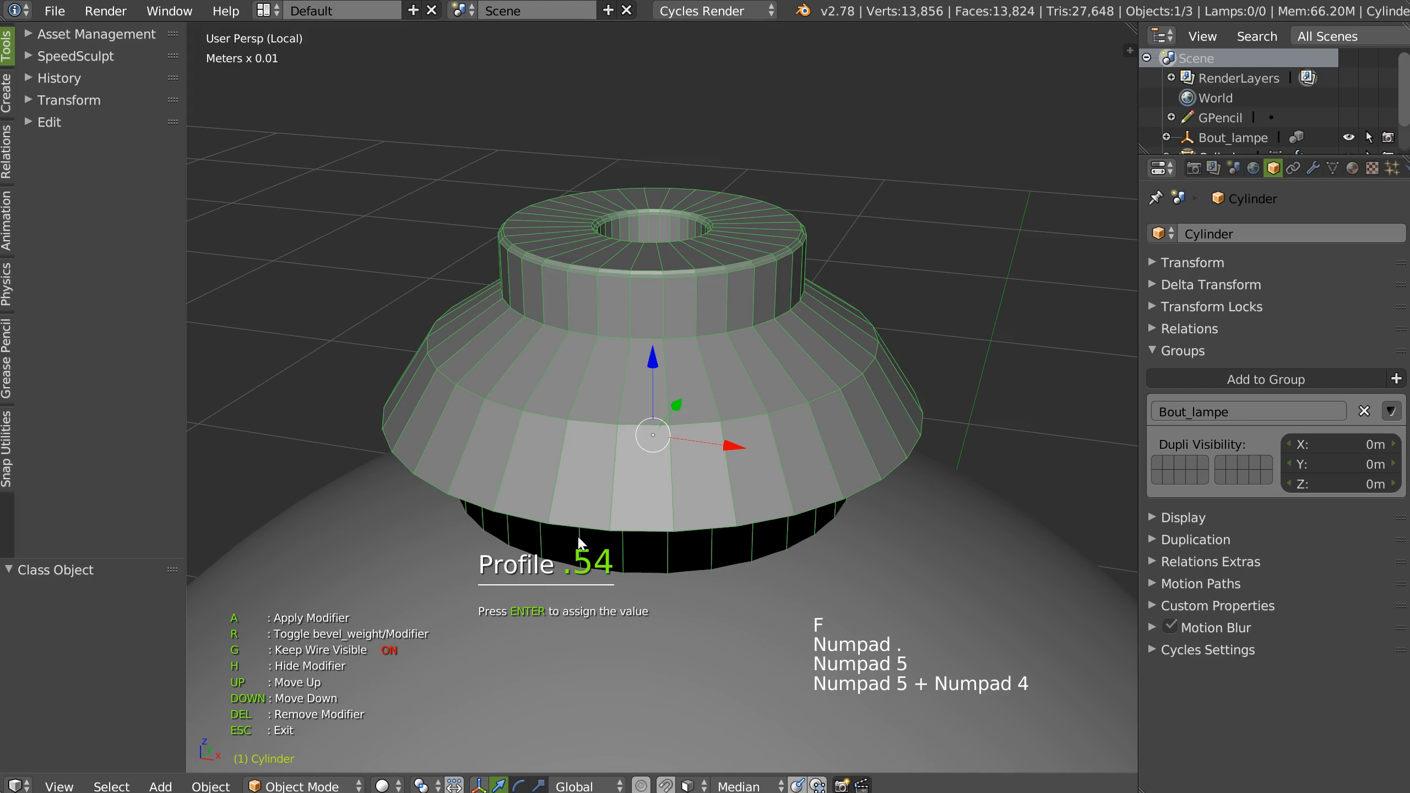
{"action": "key", "text": "BackSpace"}
{"action": "key", "text": "KP_Enter"}
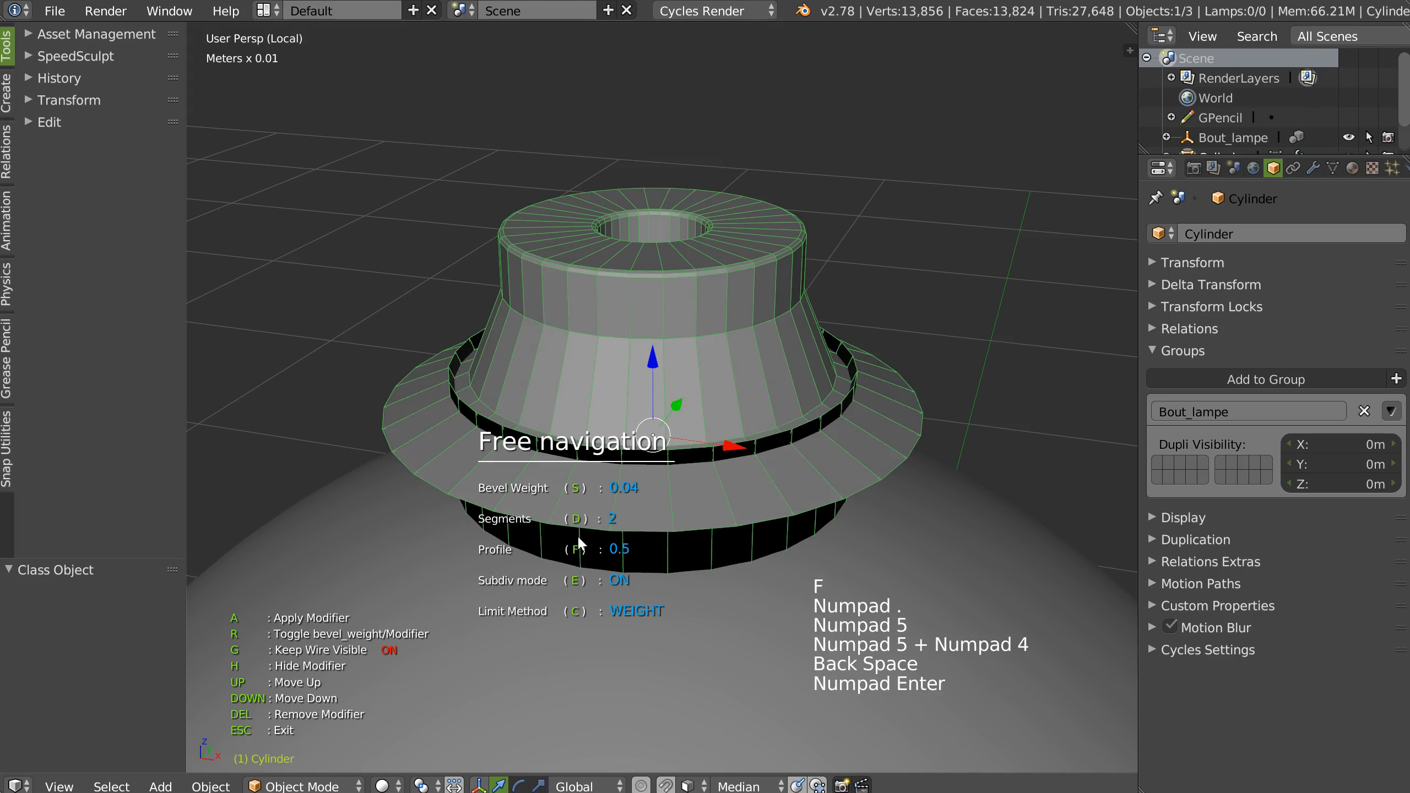
Step: Give the lower and upper outer edge loops of the neck's base flange a bevel weight of about 0.04
{"action": "middle_click_drag", "start_coordinate": [716, 294], "coordinate": [716, 383]}
{"action": "left_click", "coordinate": [694, 436]}
{"action": "left_click", "coordinate": [682, 403], "text": "alt"}
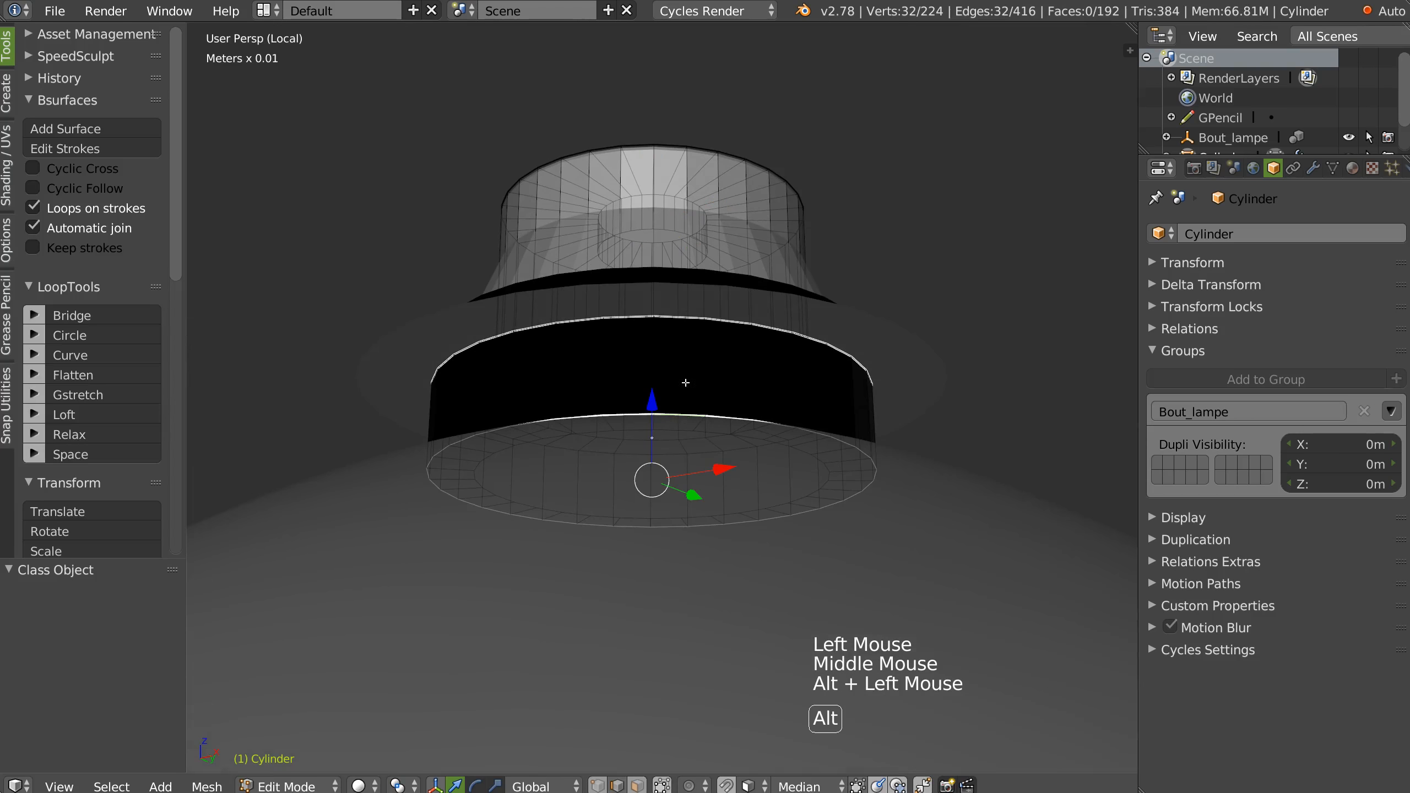
{"action": "left_click", "coordinate": [671, 317], "text": "alt+shift"}
{"action": "middle_click_drag", "start_coordinate": [671, 317], "coordinate": [673, 322]}
{"action": "key", "text": "shift+ctrl+q"}
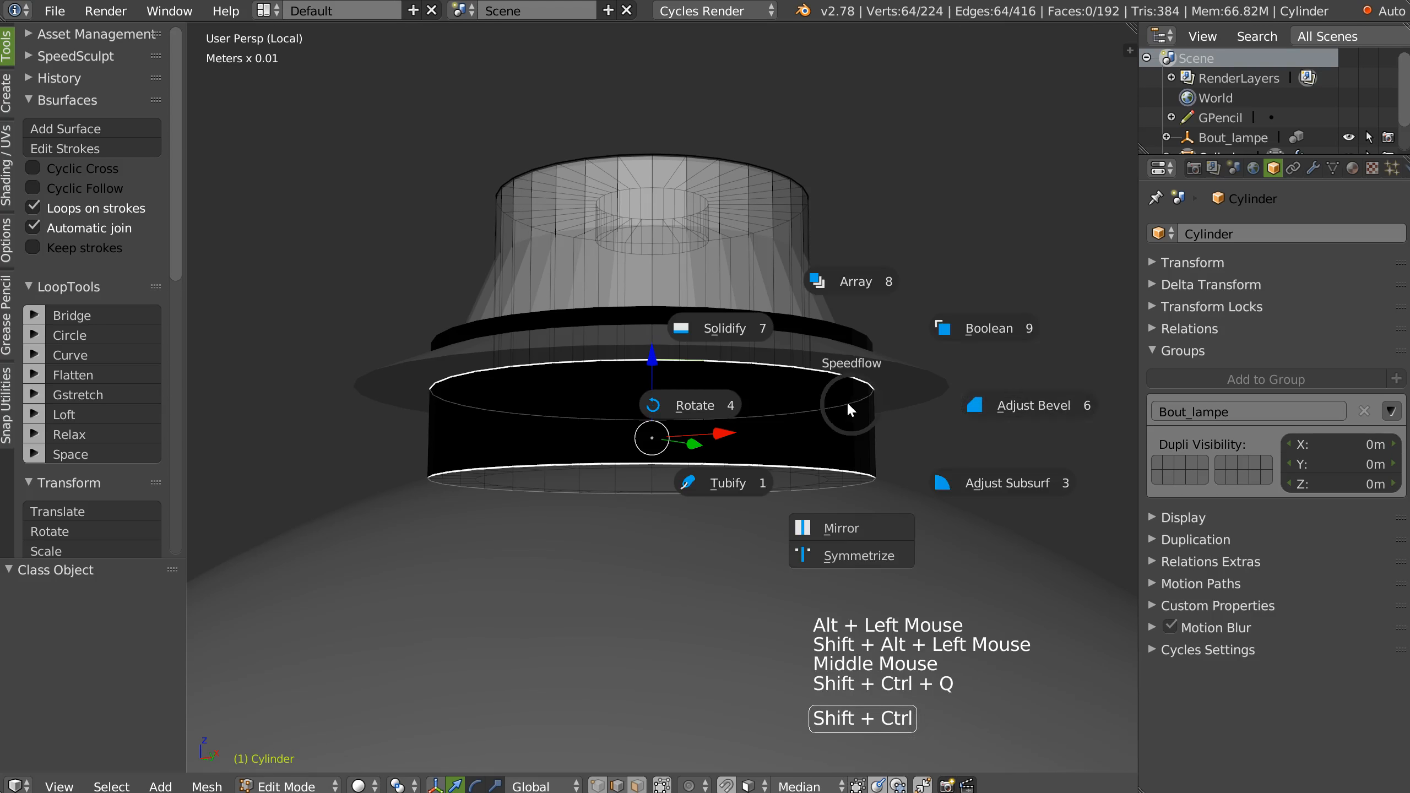
{"action": "left_click", "coordinate": [1046, 412]}
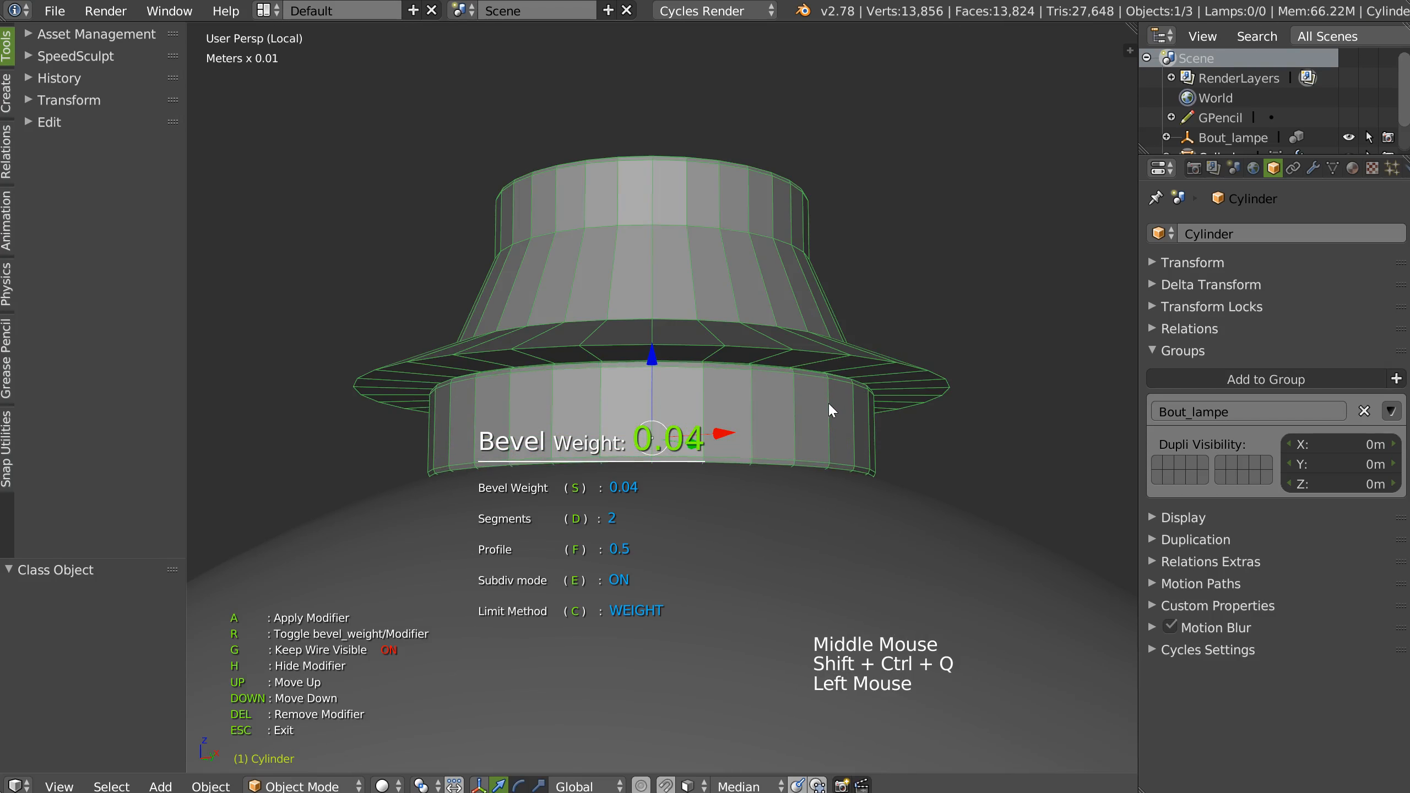
{"action": "left_click", "coordinate": [833, 405]}
{"action": "left_click", "coordinate": [864, 406]}
Step: Set a bevel weight of about 0.26 on the edge loop where the neck meets the flange
{"action": "middle_click_drag", "start_coordinate": [864, 405], "coordinate": [736, 443]}
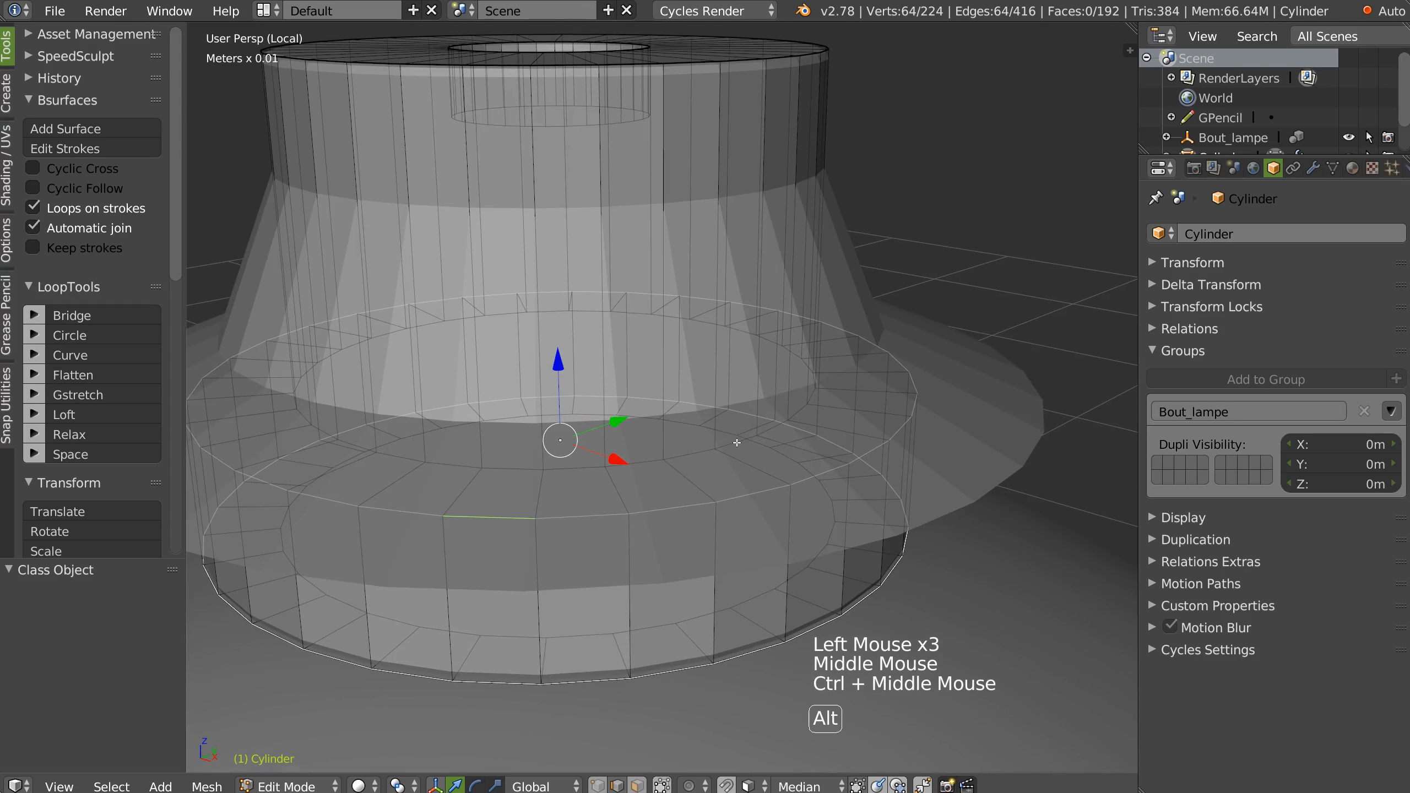
{"action": "left_click", "coordinate": [702, 457], "text": "alt"}
{"action": "key", "text": "shift+ctrl+q"}
{"action": "left_click", "coordinate": [866, 454]}
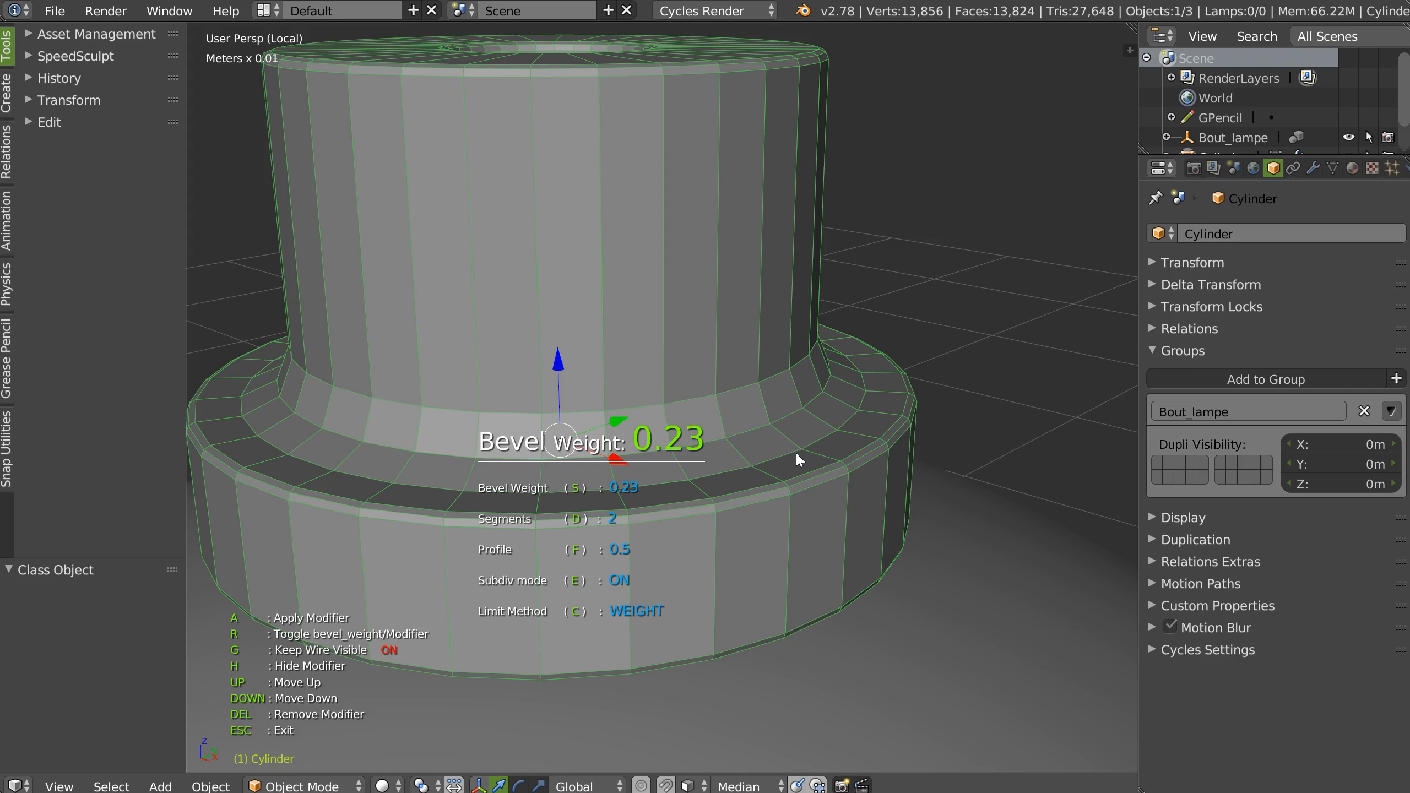
{"action": "left_click", "coordinate": [803, 452]}
Step: Increase the bevel to 5 segments
{"action": "middle_click_drag", "start_coordinate": [803, 452], "coordinate": [705, 452], "text": "ctrl"}
{"action": "middle_click_drag", "start_coordinate": [776, 395], "coordinate": [757, 413], "text": "shift"}
{"action": "middle_click_drag", "start_coordinate": [756, 414], "coordinate": [647, 485]}
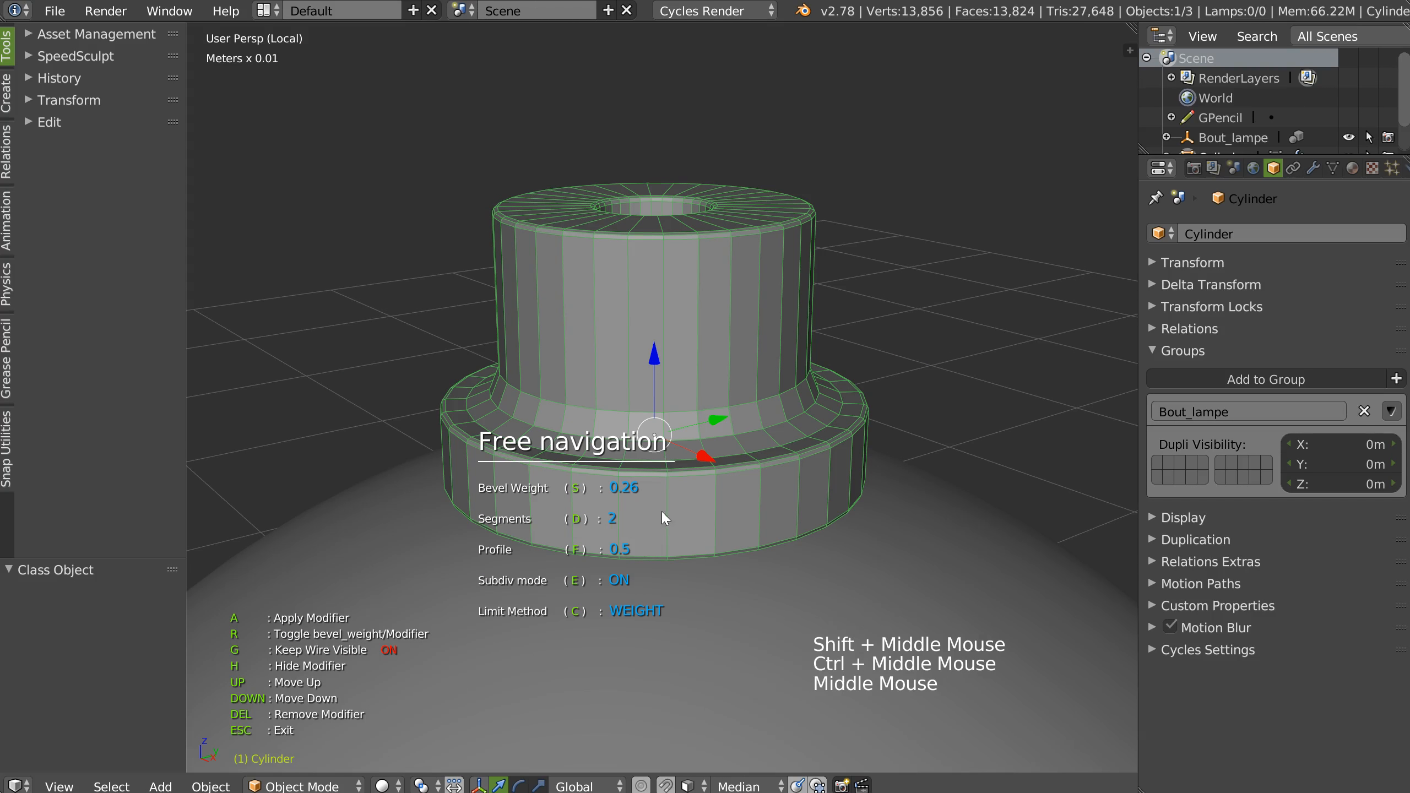
{"action": "key", "text": "d"}
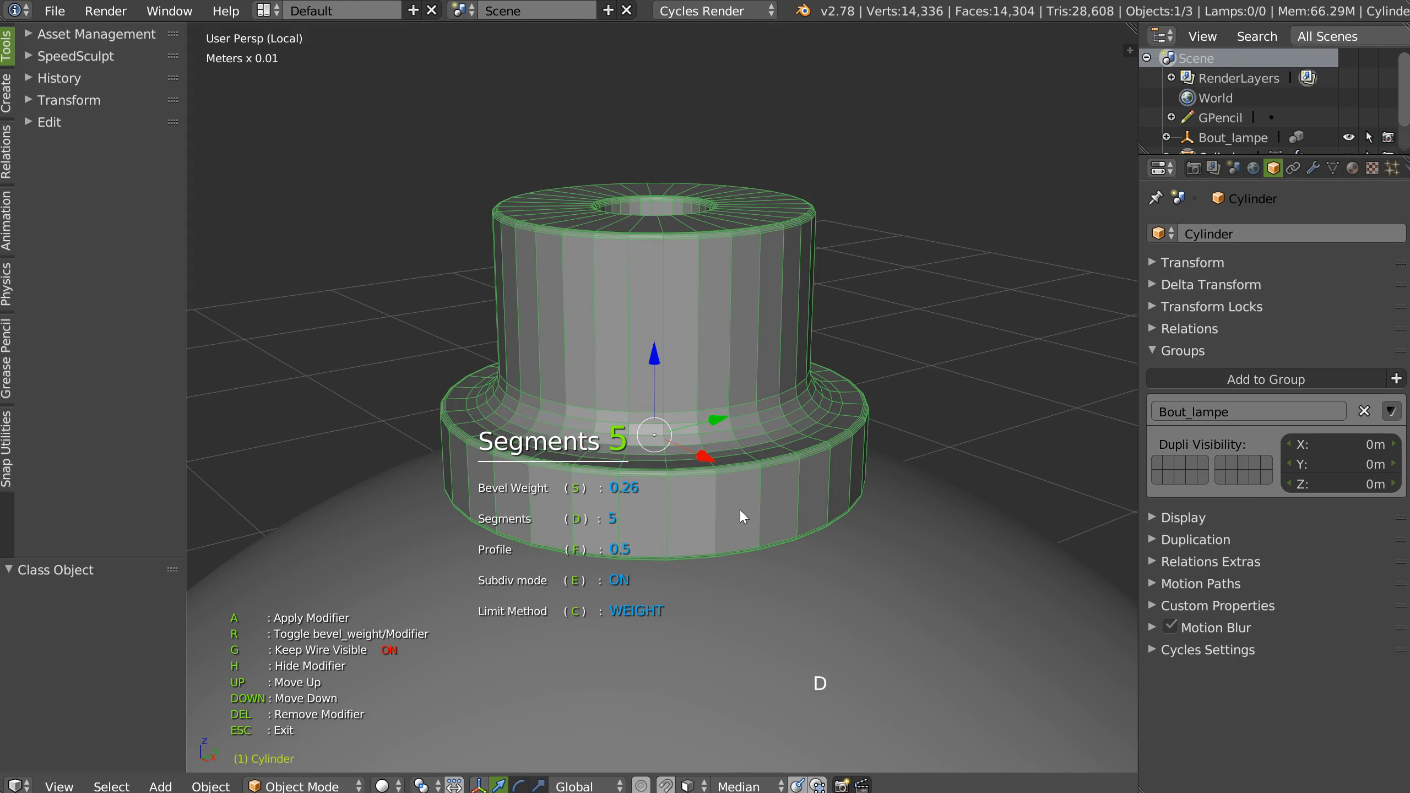
{"action": "left_click", "coordinate": [745, 491]}
Step: Round the neck's top outer edge loop with a bevel weight of about 0.44
{"action": "double_click", "coordinate": [698, 287]}
{"action": "left_click", "coordinate": [737, 229], "text": "alt"}
{"action": "key", "text": "ctrl+shift+q"}
{"action": "left_click", "coordinate": [910, 276]}
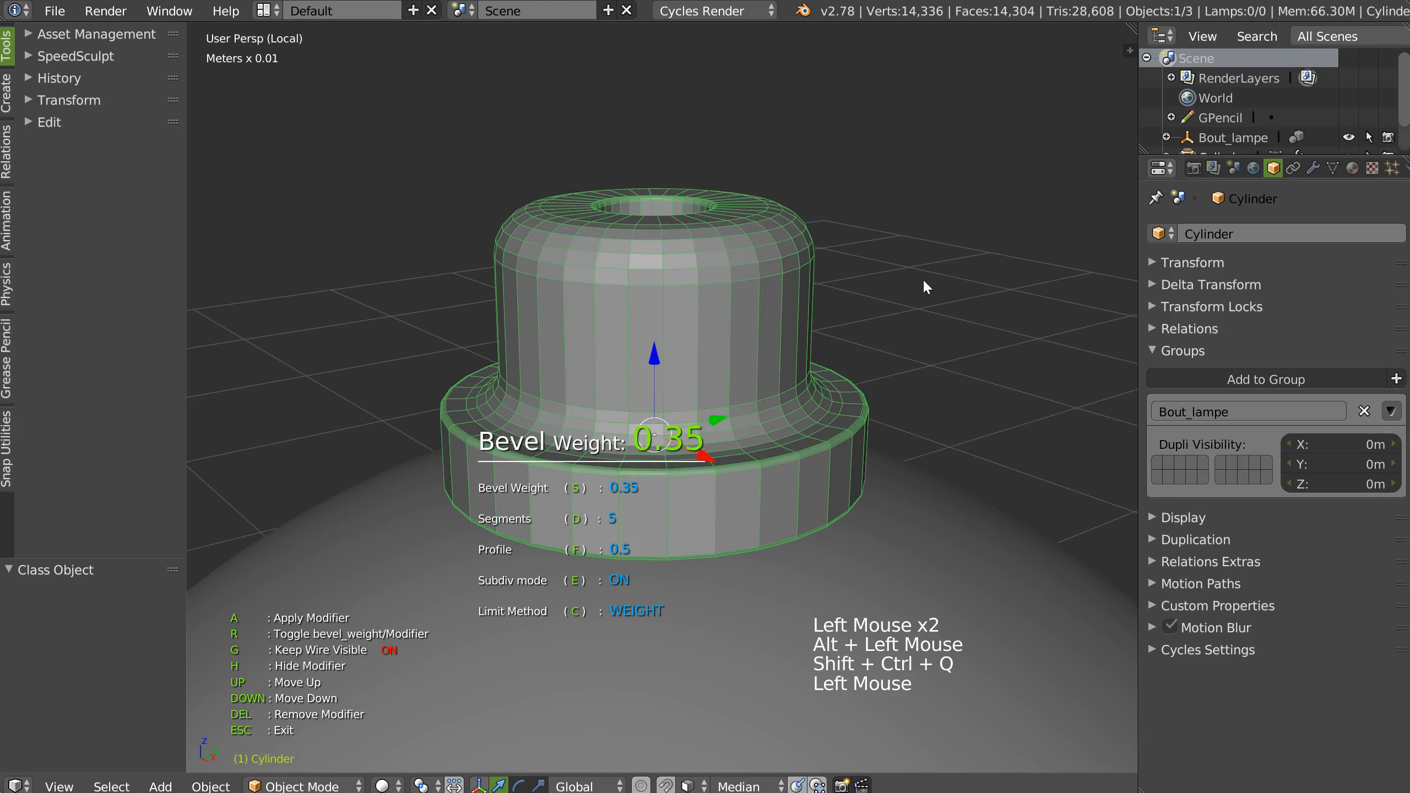
{"action": "left_click", "coordinate": [945, 289]}
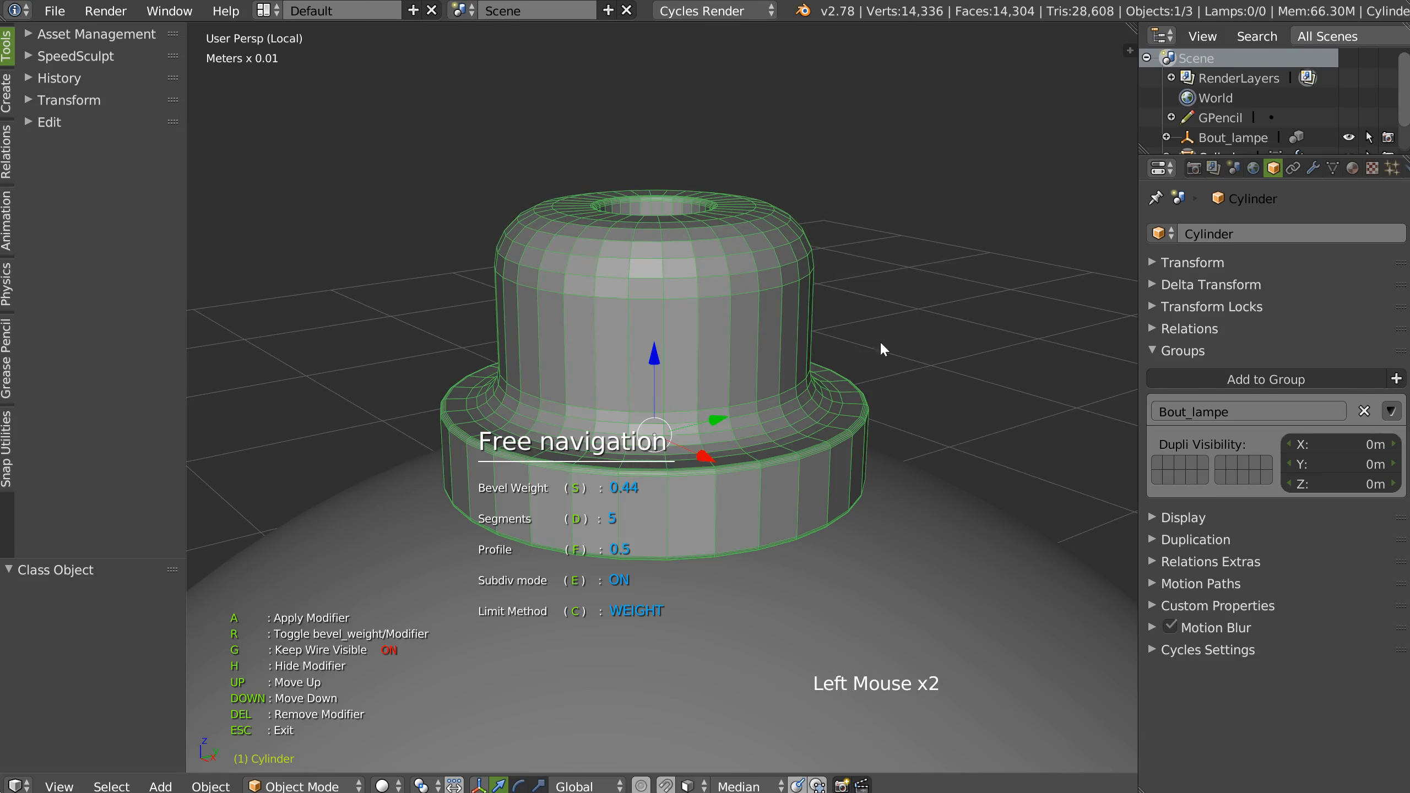
Step: Set the bevel weight of the flange's upper outer edge loop to about 0.13
{"action": "double_click", "coordinate": [944, 397]}
{"action": "left_click", "coordinate": [774, 461], "text": "alt"}
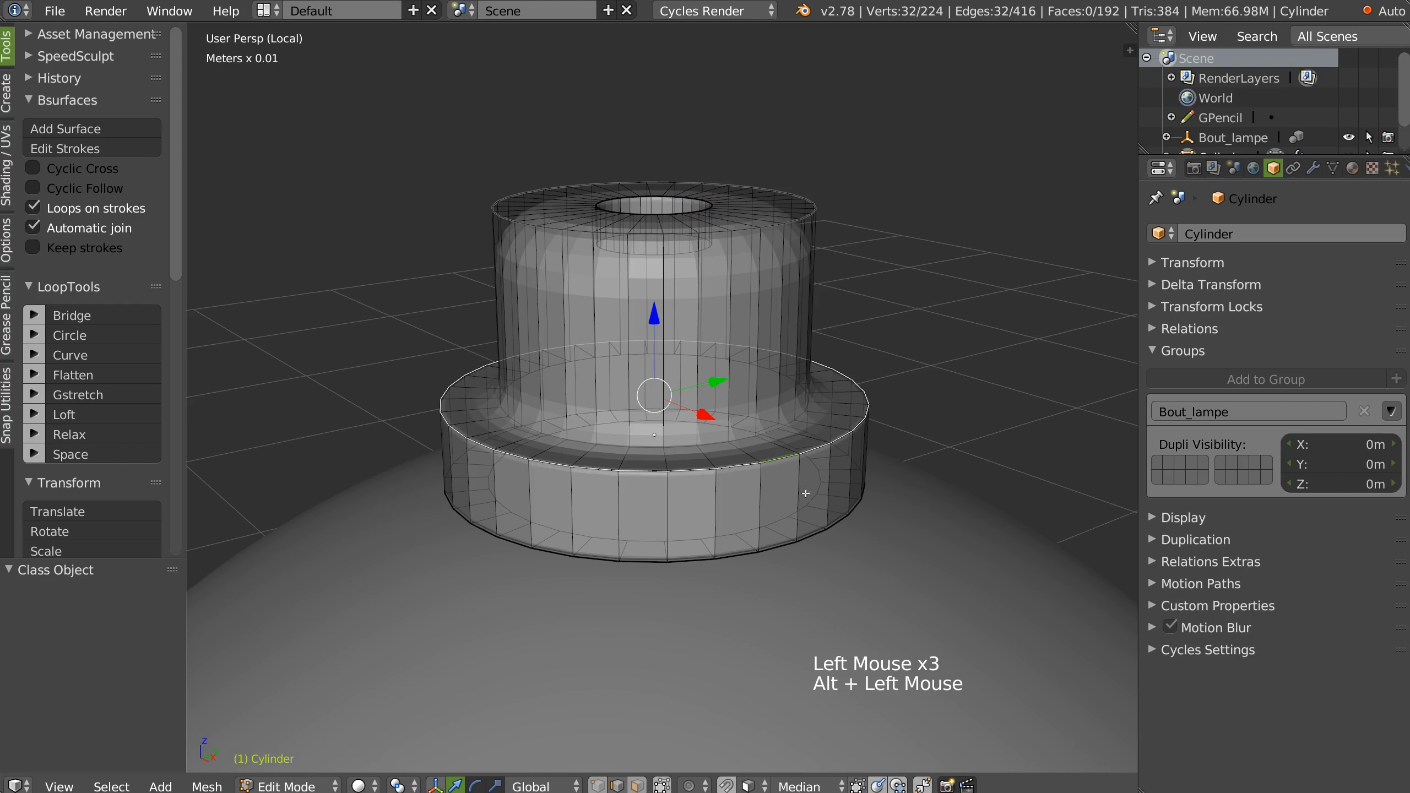
{"action": "key", "text": "shift+ctrl+q"}
{"action": "left_click", "coordinate": [1029, 435]}
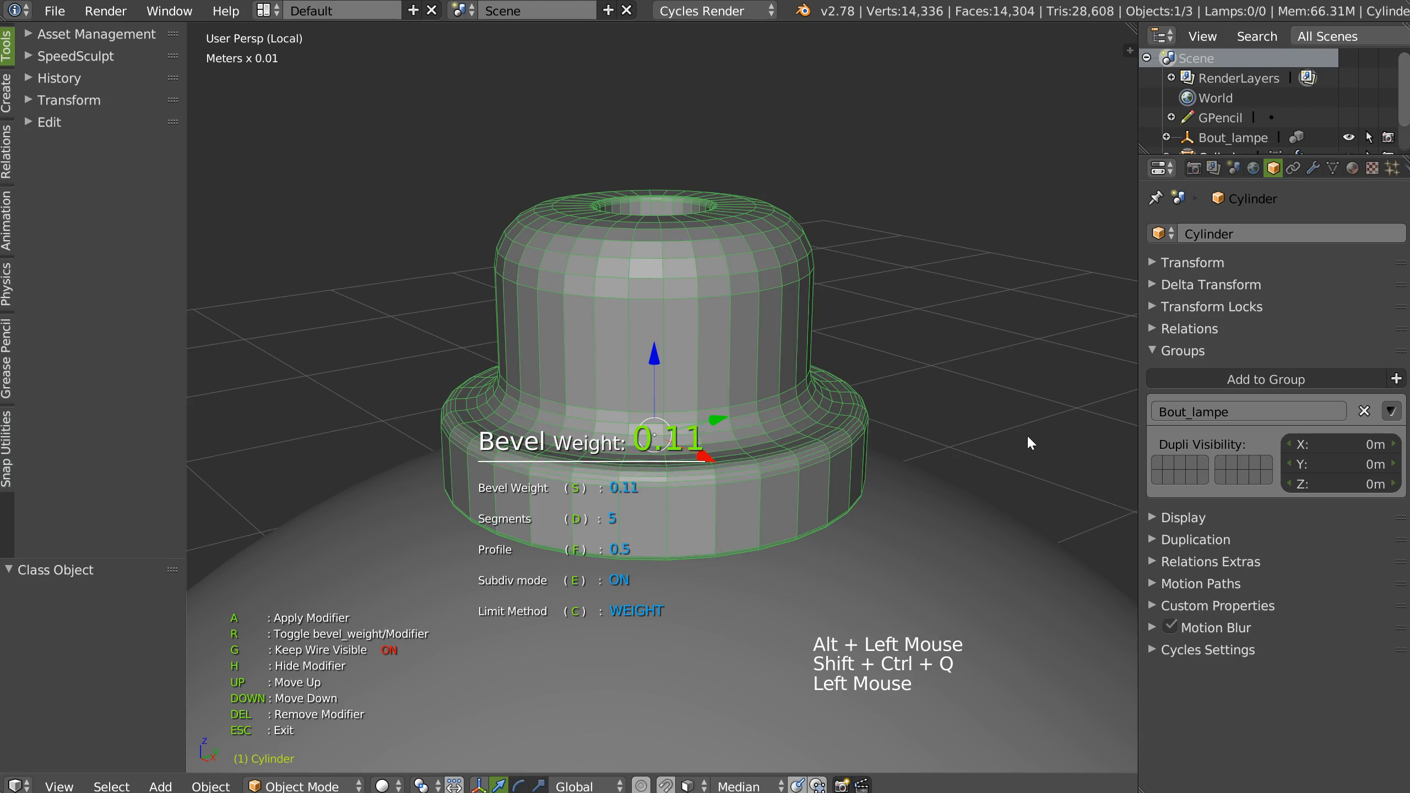
{"action": "left_click", "coordinate": [1032, 440]}
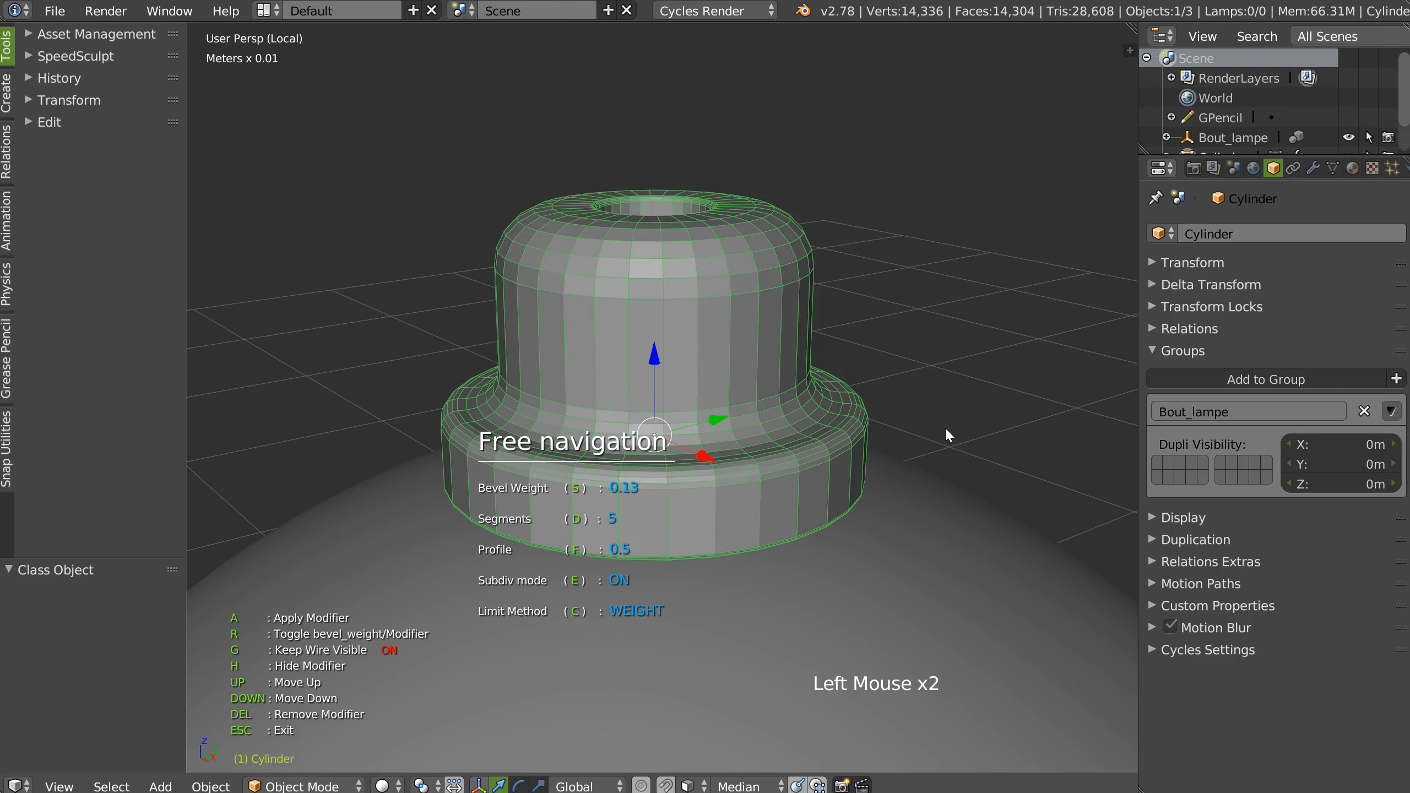
Step: Reduce the bevel to 4 segments and return to editing the mesh
{"action": "key", "text": "d"}
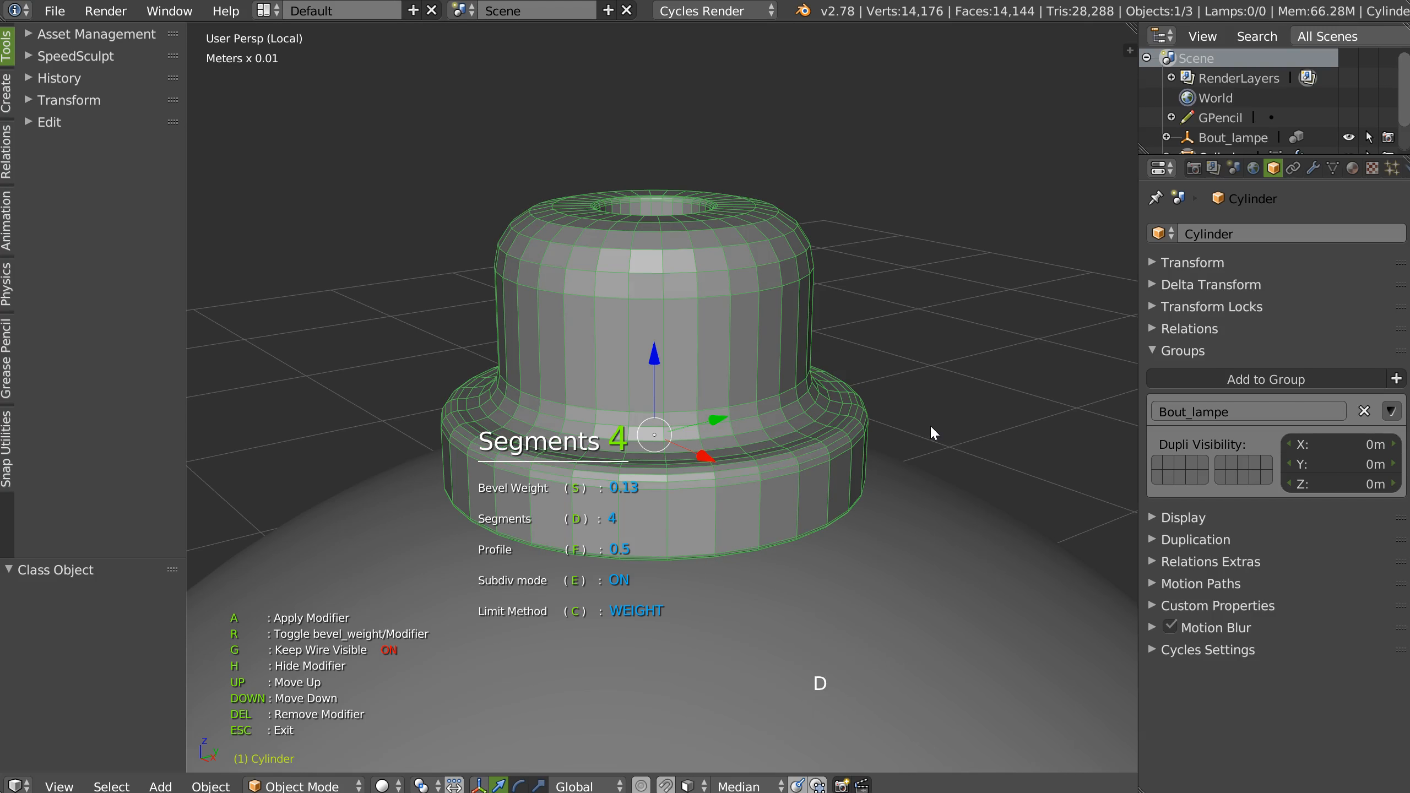
{"action": "left_click", "coordinate": [931, 426]}
{"action": "left_click", "coordinate": [922, 416]}
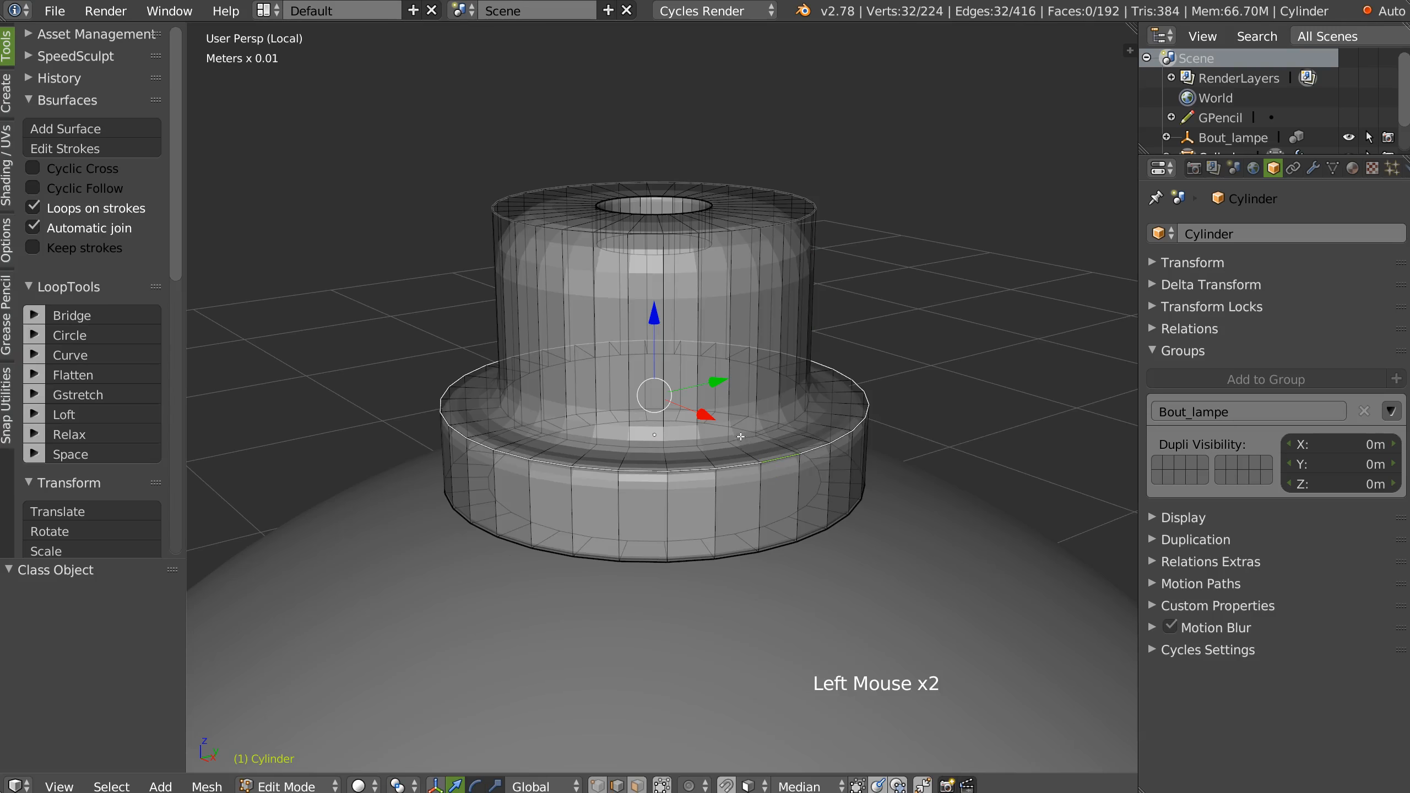
Step: Return to Object Mode and smooth the neck piece with SubSurf 2
{"action": "key", "text": "Tab"}
{"action": "mouse_move", "coordinate": [741, 358]}
{"action": "middle_mouse_down"}
{"action": "mouse_move", "coordinate": [685, 371]}
{"action": "mouse_move", "coordinate": [699, 359]}
{"action": "middle_mouse_up"}
{"action": "key", "text": "shift+z"}
{"action": "key", "text": "shift+z"}
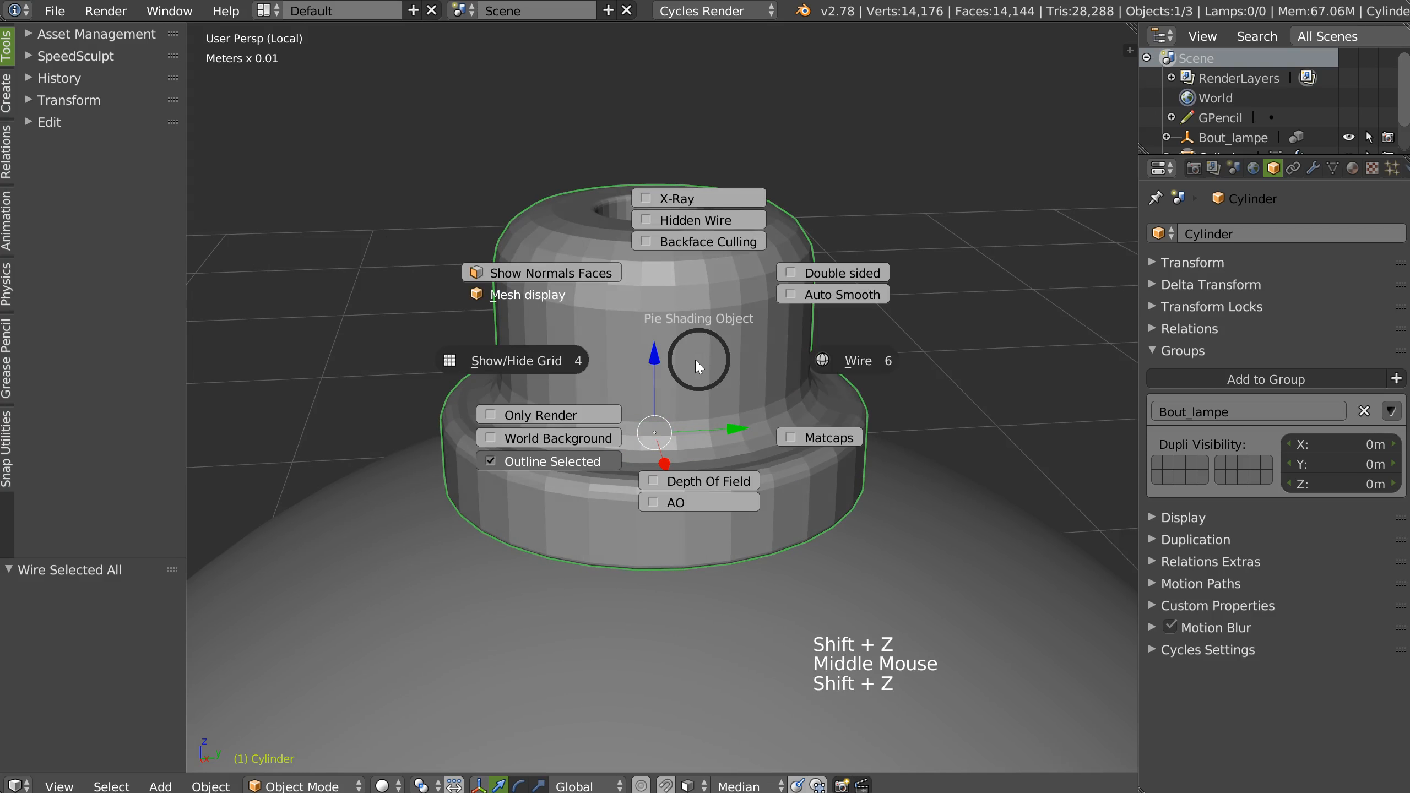
{"action": "left_click", "coordinate": [724, 367]}
{"action": "key", "text": "shift+z"}
{"action": "key", "text": "z"}
{"action": "middle_click_drag", "start_coordinate": [615, 445], "coordinate": [676, 380]}
{"action": "right_click_drag", "start_coordinate": [639, 375], "coordinate": [852, 381]}
Step: Examine how the smoothed neck sits on the lampshade against the sketch
{"action": "middle_click_drag", "start_coordinate": [873, 336], "coordinate": [747, 419], "text": "ctrl"}
{"action": "middle_click_drag", "start_coordinate": [747, 419], "coordinate": [804, 392]}
{"action": "middle_click_drag", "start_coordinate": [804, 392], "coordinate": [600, 461]}
{"action": "middle_click_drag", "start_coordinate": [600, 461], "coordinate": [561, 445], "text": "ctrl"}
{"action": "middle_click_drag", "start_coordinate": [561, 445], "coordinate": [860, 245], "text": "ctrl"}
{"action": "middle_click_drag", "start_coordinate": [861, 244], "coordinate": [712, 203], "text": "ctrl"}
{"action": "middle_click_drag", "start_coordinate": [793, 249], "coordinate": [621, 212], "text": "ctrl"}
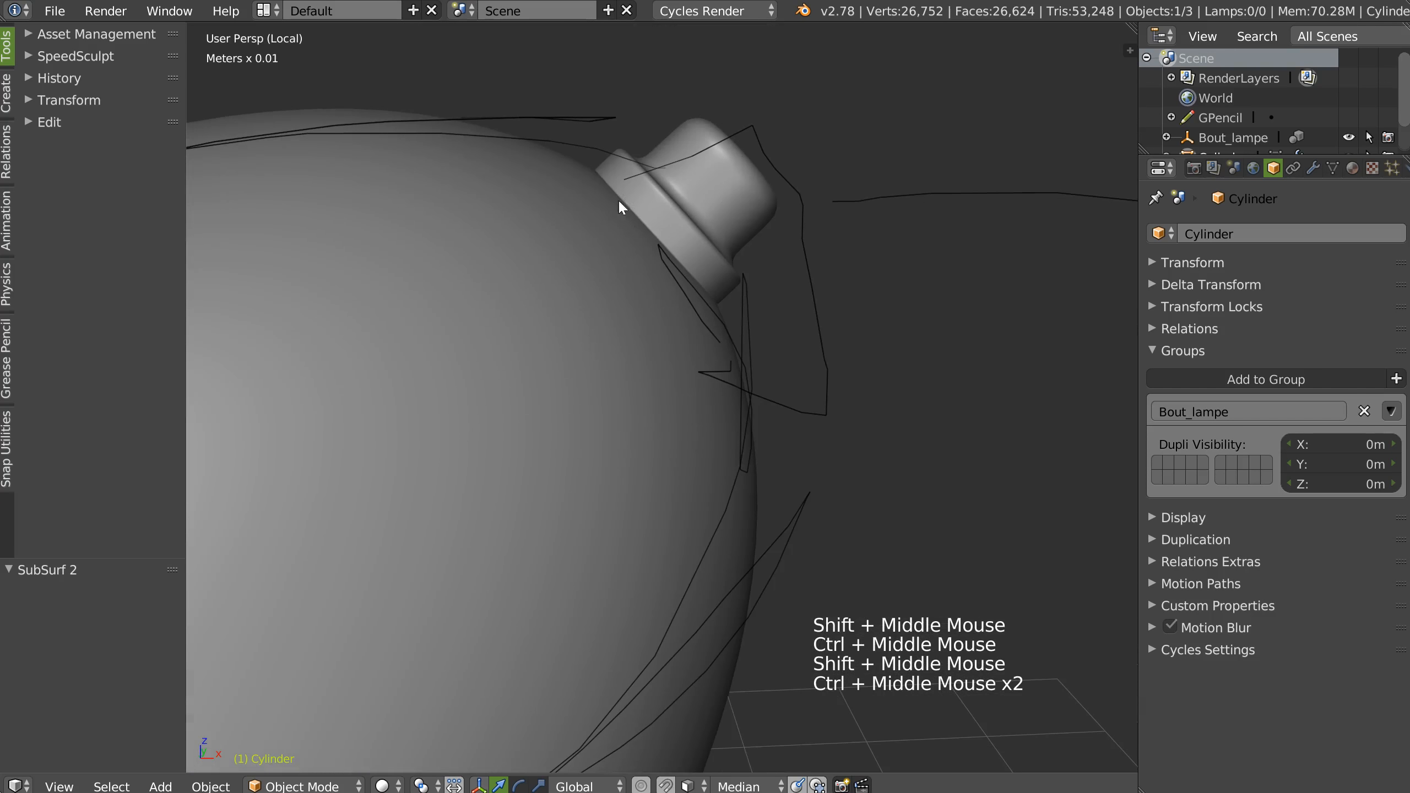
Step: Adjust the bevel weight of the flange's bottom outer edge loop to about 0.07
{"action": "middle_click_drag", "start_coordinate": [482, 309], "coordinate": [810, 383], "text": "shift"}
{"action": "middle_click_drag", "start_coordinate": [810, 383], "coordinate": [702, 350], "text": "ctrl+shift"}
{"action": "key", "text": "Tab"}
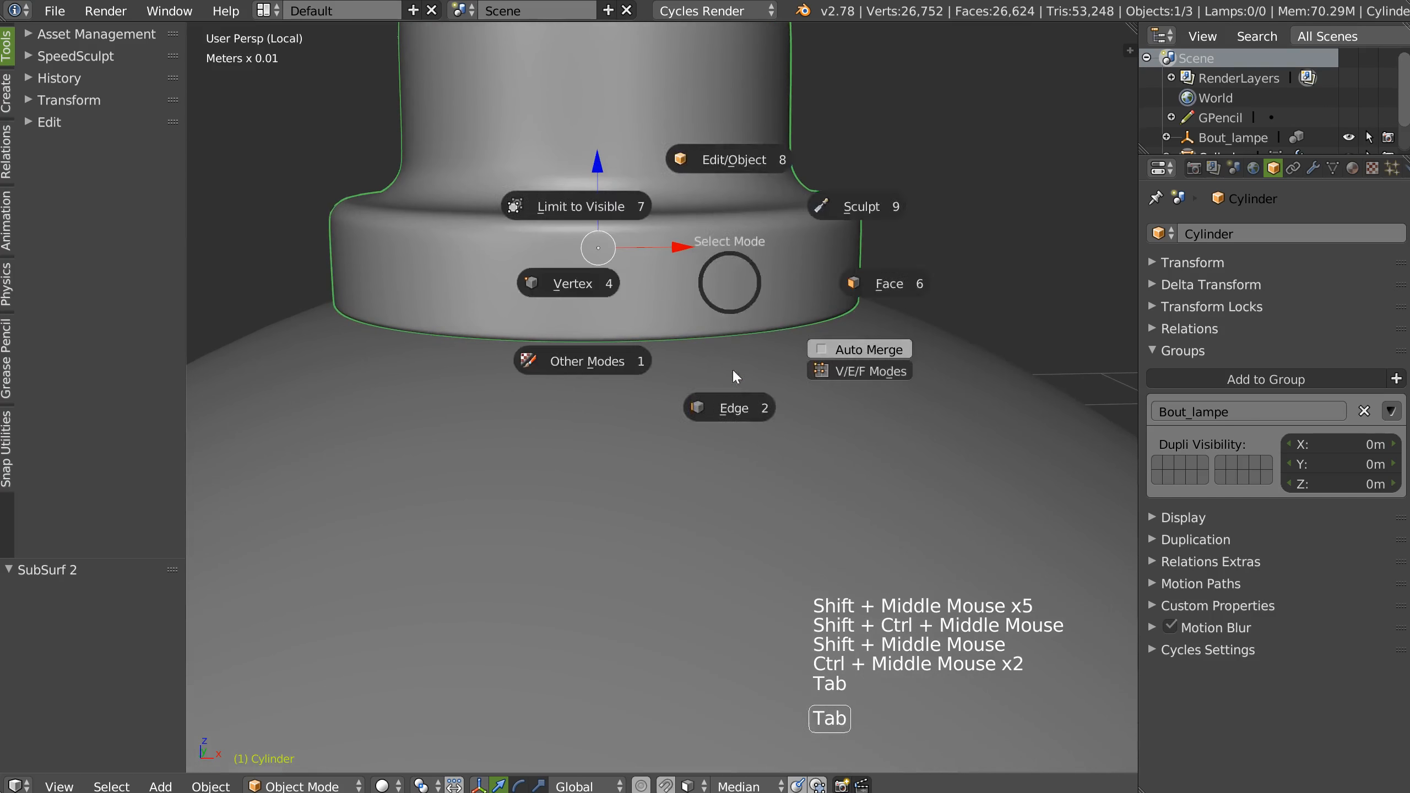
{"action": "left_click", "coordinate": [769, 343], "text": "alt"}
{"action": "key", "text": "shift+ctrl+q"}
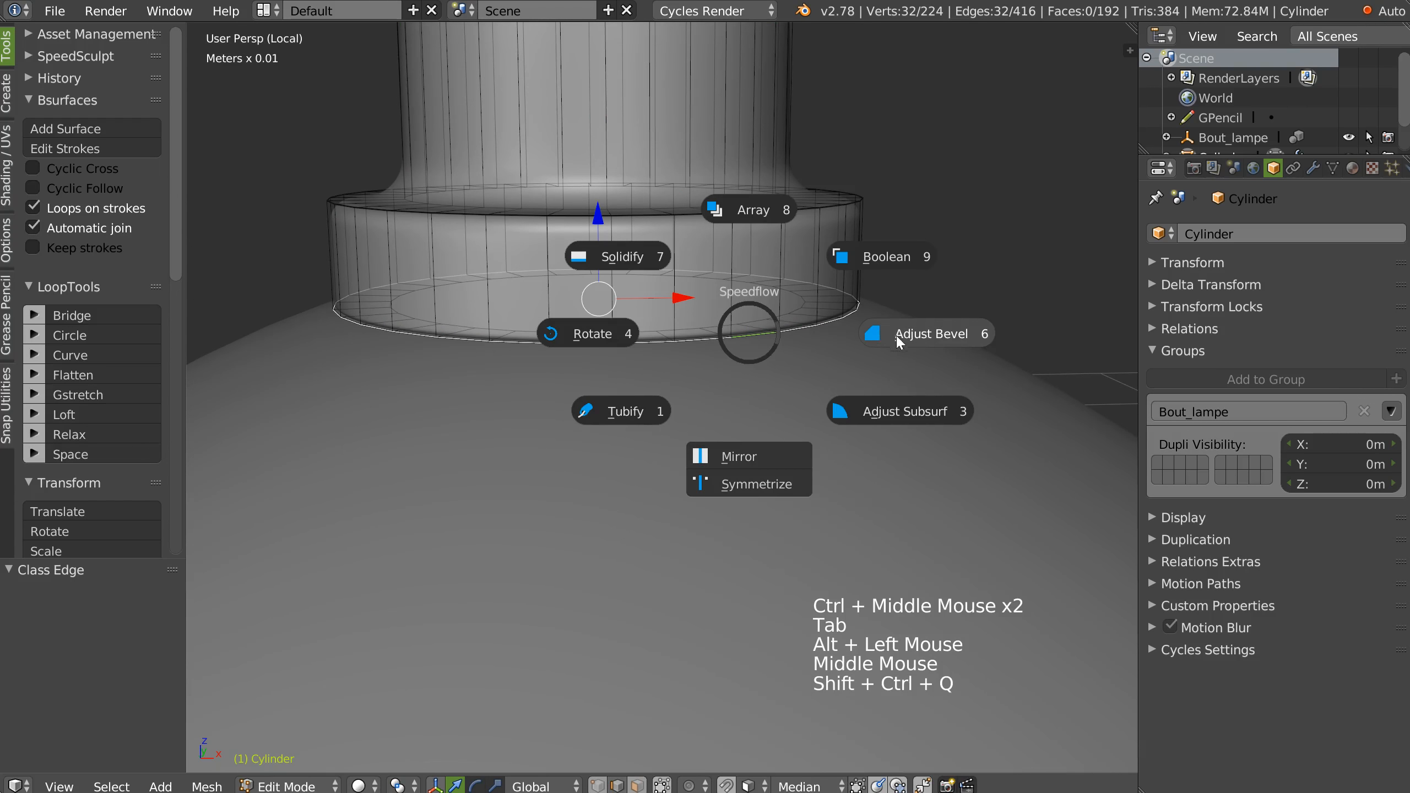
{"action": "left_click", "coordinate": [905, 333]}
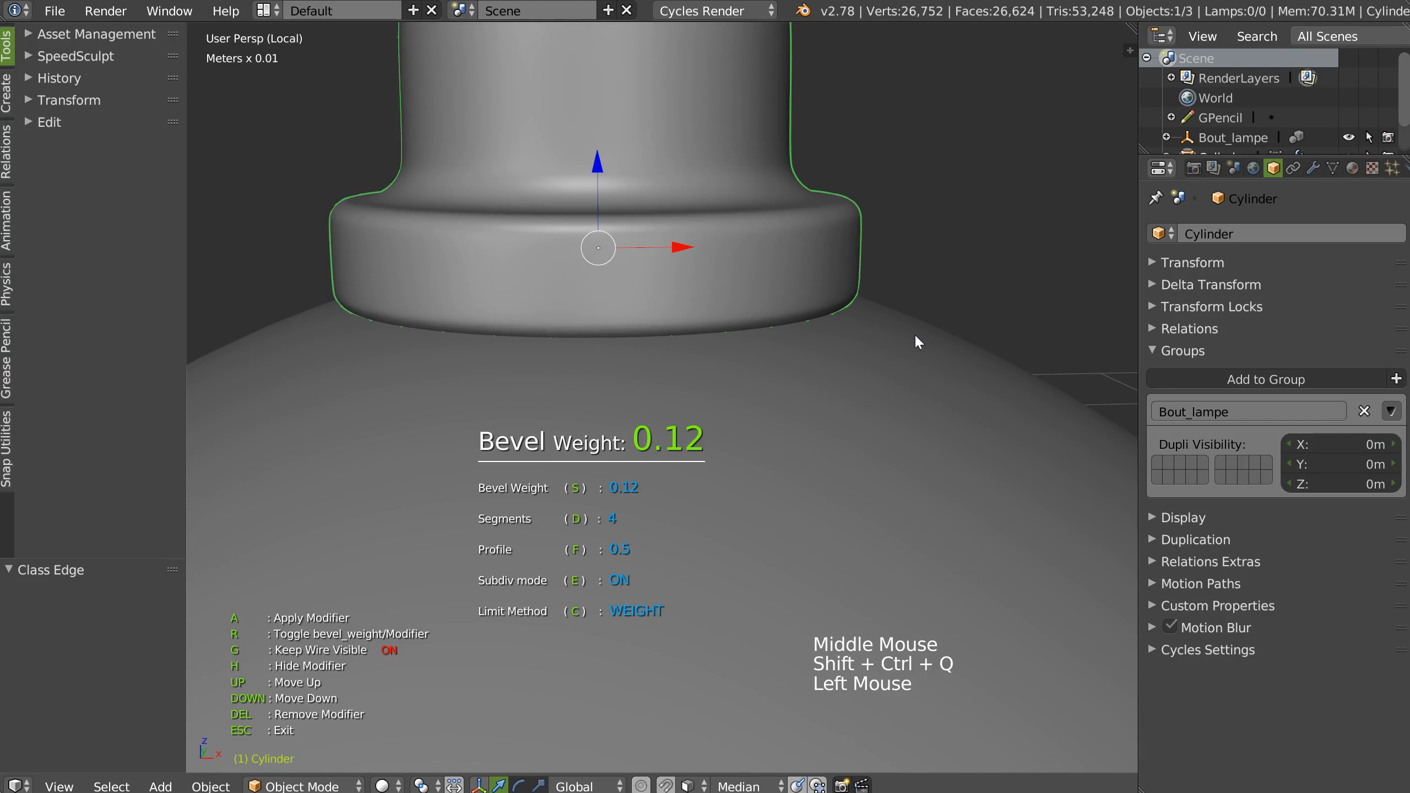
{"action": "left_click", "coordinate": [917, 337]}
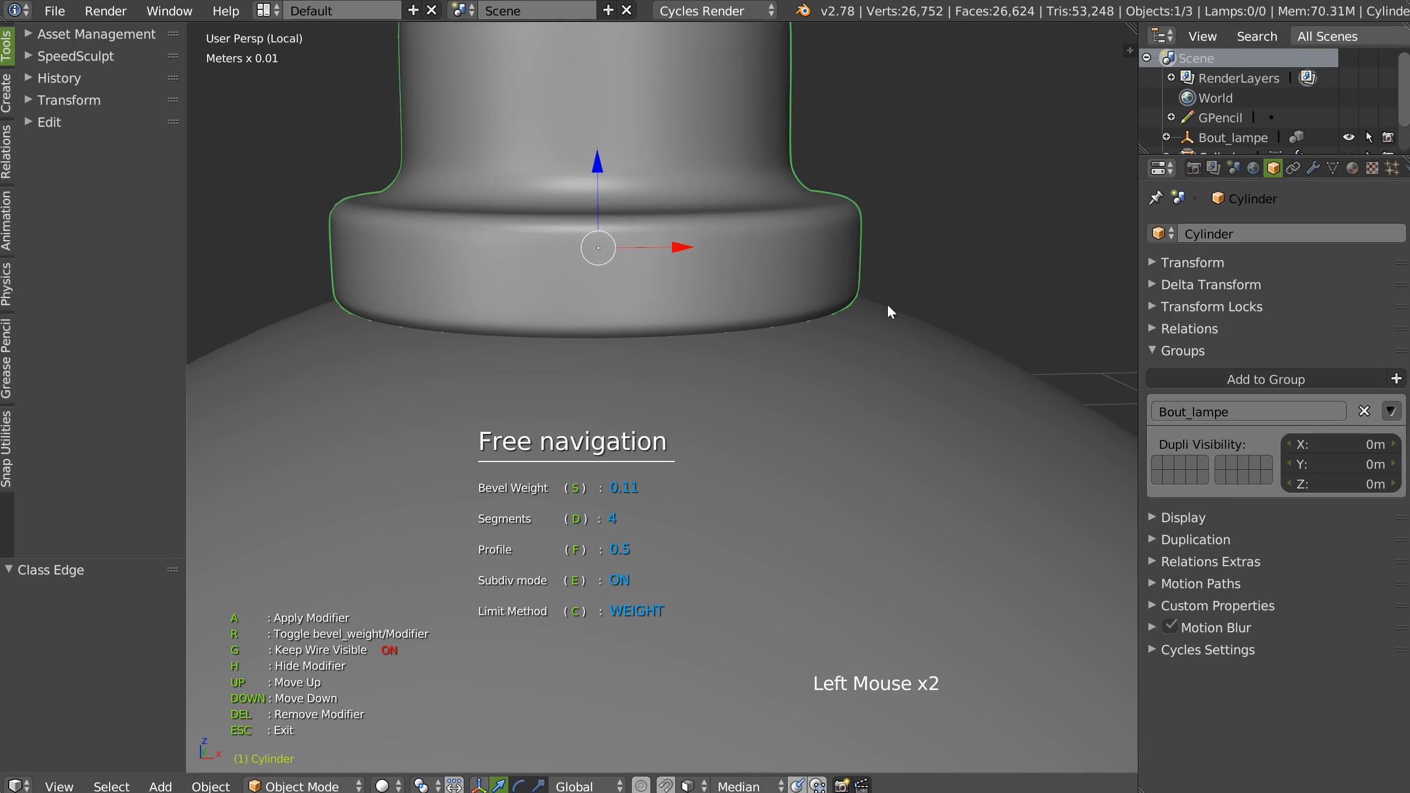
{"action": "key", "text": "s"}
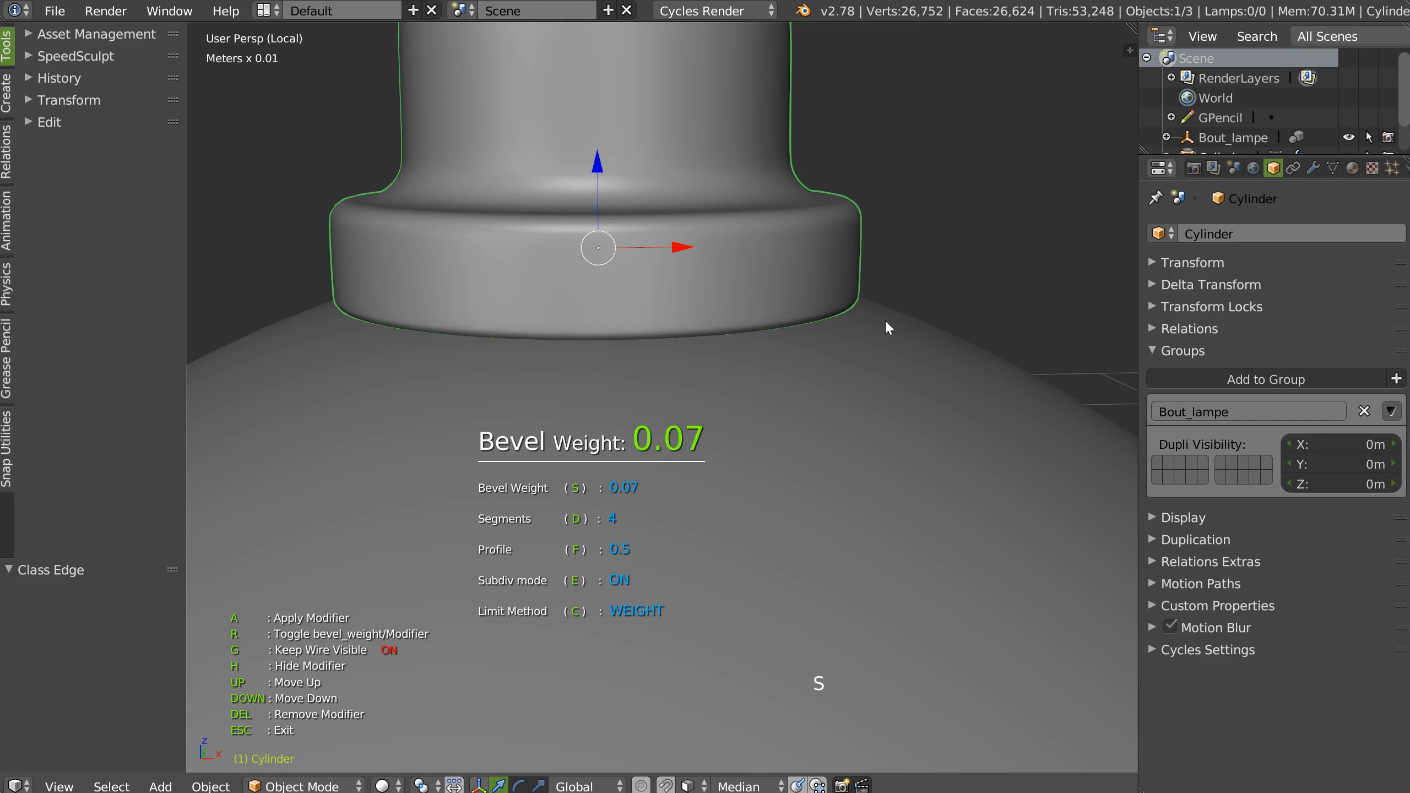
{"action": "left_click", "coordinate": [872, 269]}
Step: Lower the bevel weight of the flange's upper outer edge loop to about 0.05
{"action": "left_click", "coordinate": [873, 269]}
{"action": "left_click", "coordinate": [801, 210], "text": "alt"}
{"action": "key", "text": "shift+ctrl+q"}
{"action": "left_click", "coordinate": [1052, 247]}
{"action": "left_click", "coordinate": [1038, 249]}
{"action": "middle_click_drag", "start_coordinate": [1038, 248], "coordinate": [872, 245]}
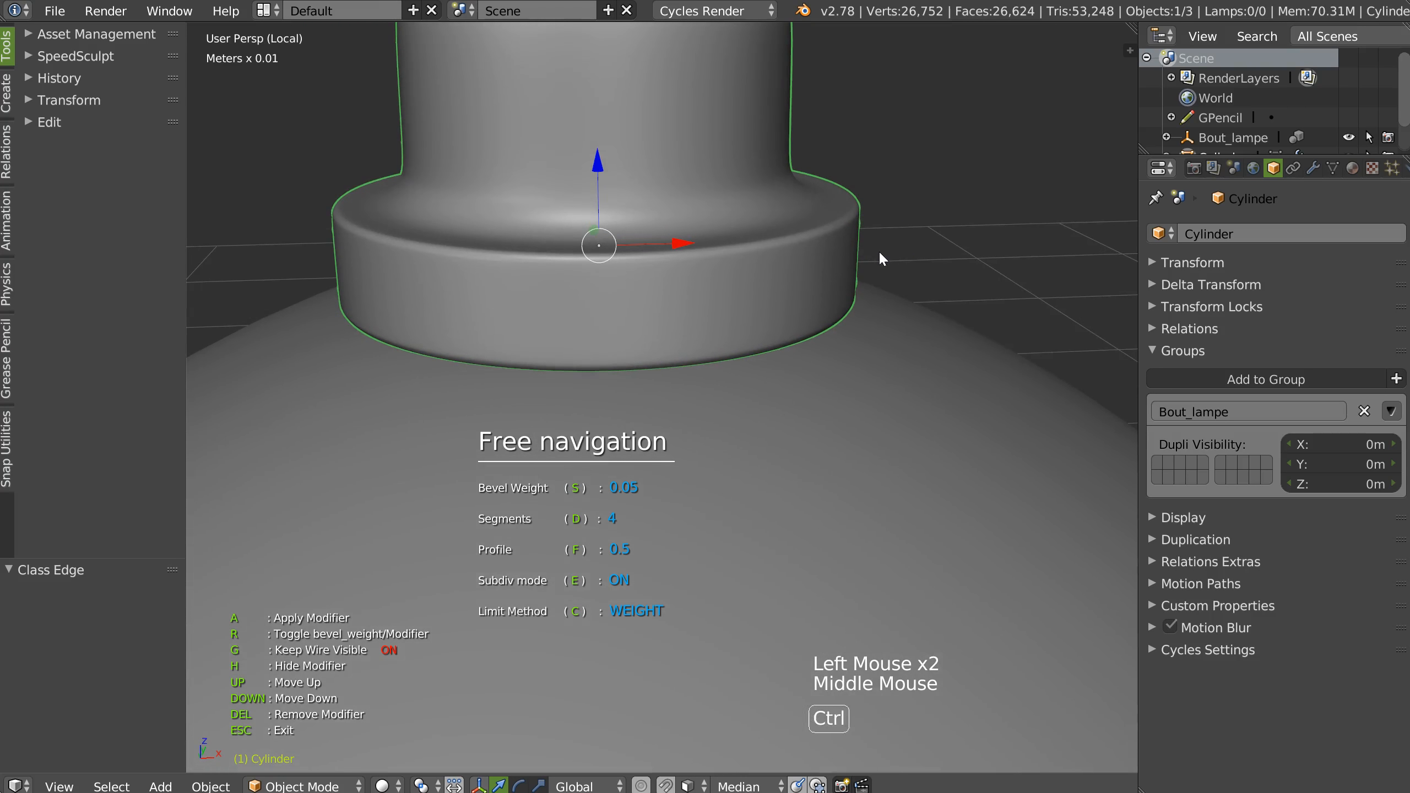
{"action": "key", "text": "shift+ctrl+q"}
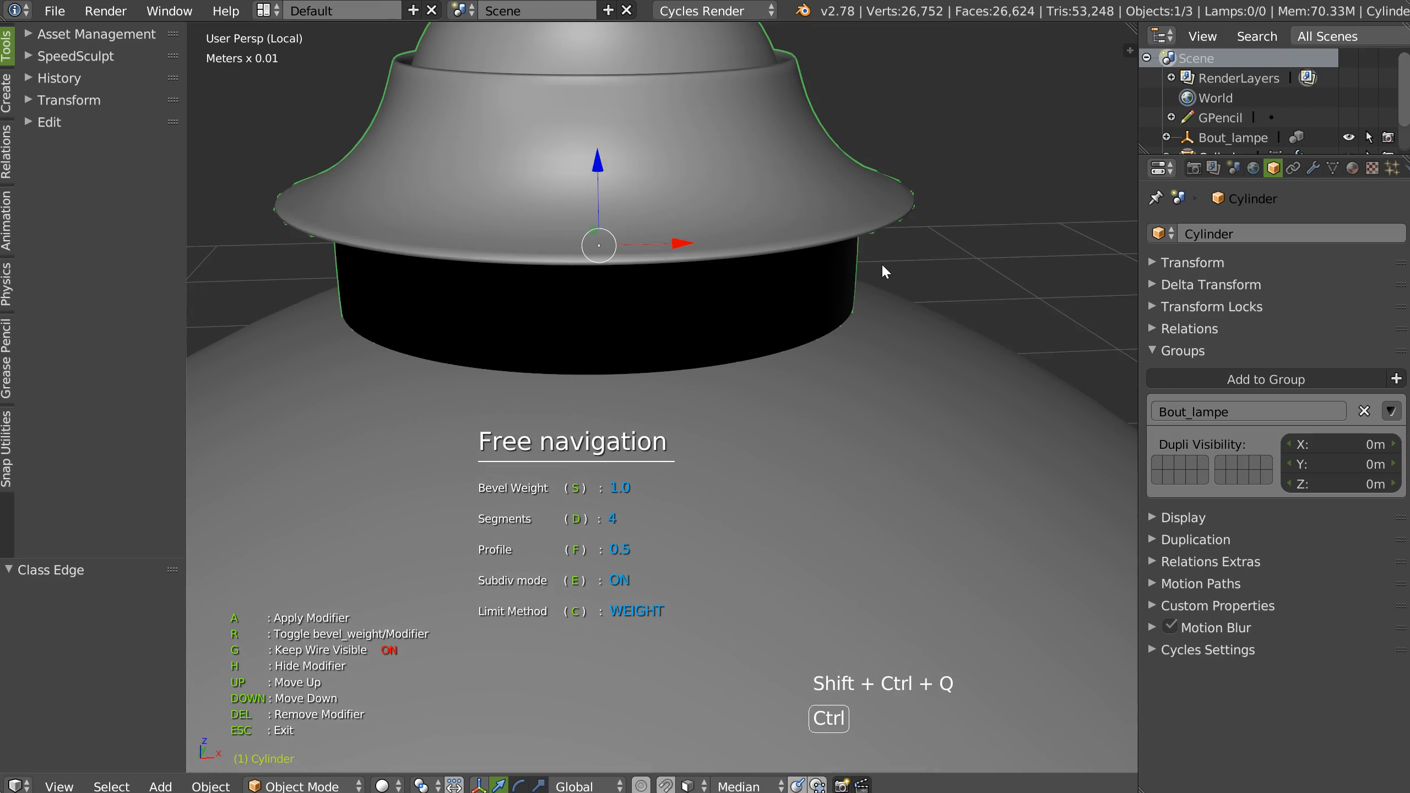
{"action": "key", "text": "ctrl+z"}
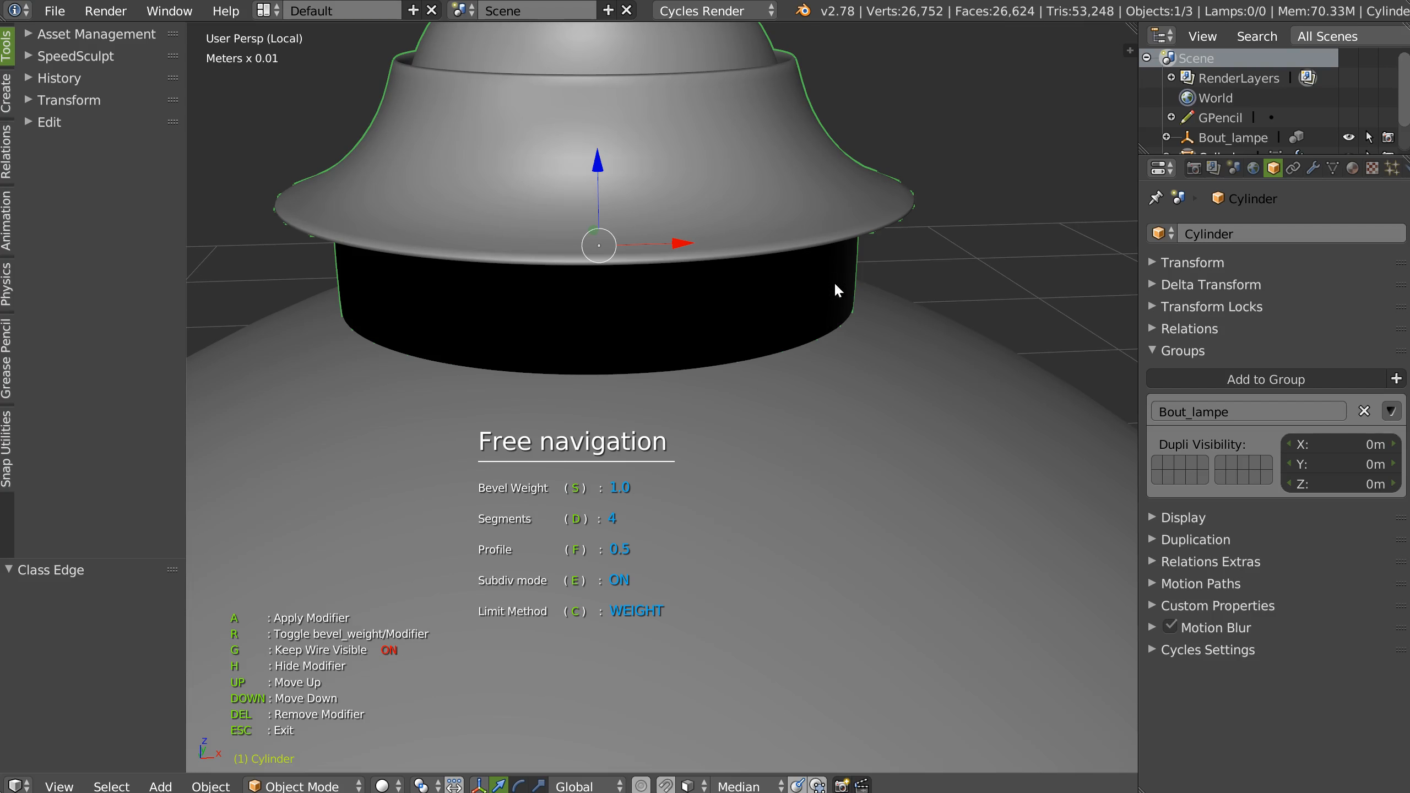
{"action": "key", "text": "r"}
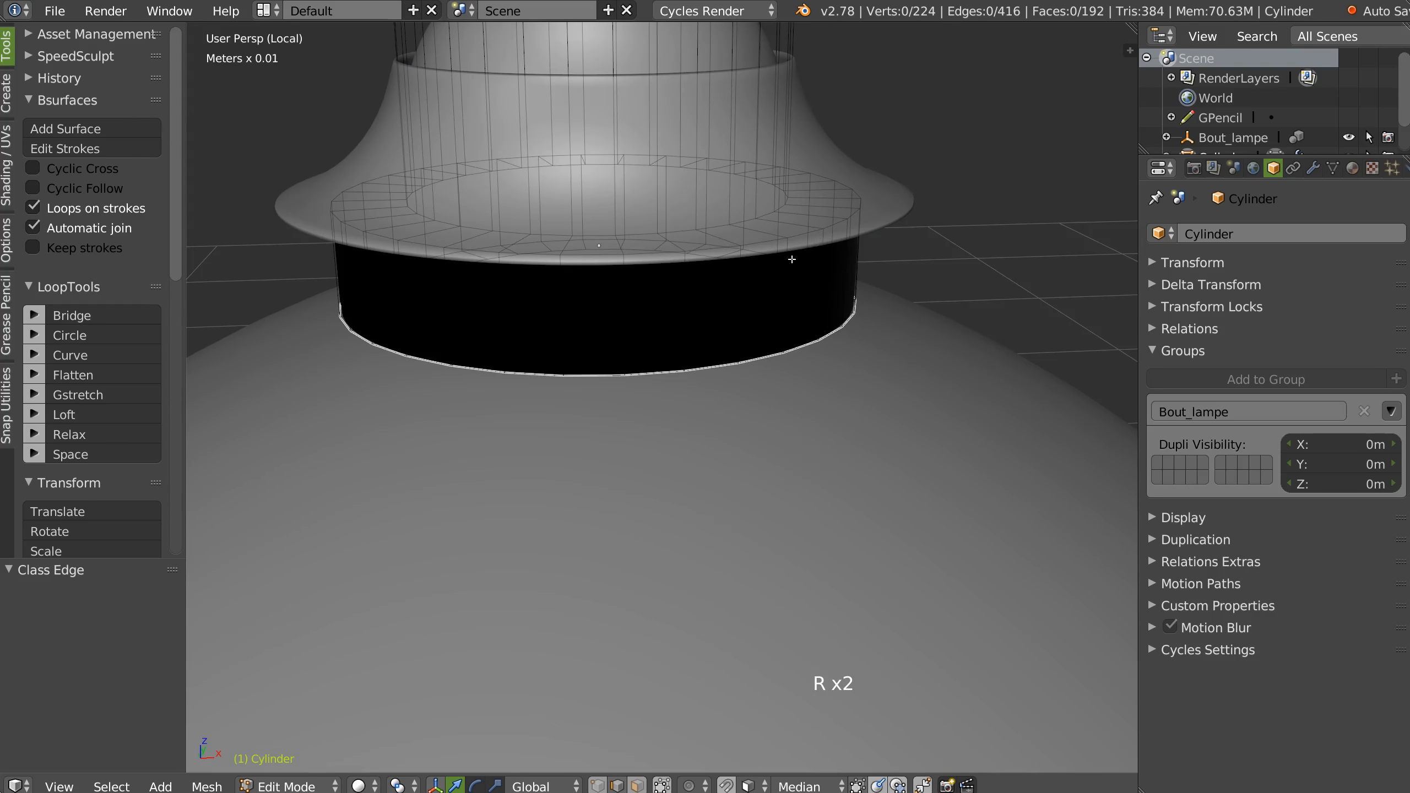
Step: Set the bevel weight of the edge loop where the neck meets the flange to about 0.13
{"action": "middle_click_drag", "start_coordinate": [821, 254], "coordinate": [769, 246]}
{"action": "left_click", "coordinate": [754, 225], "text": "alt"}
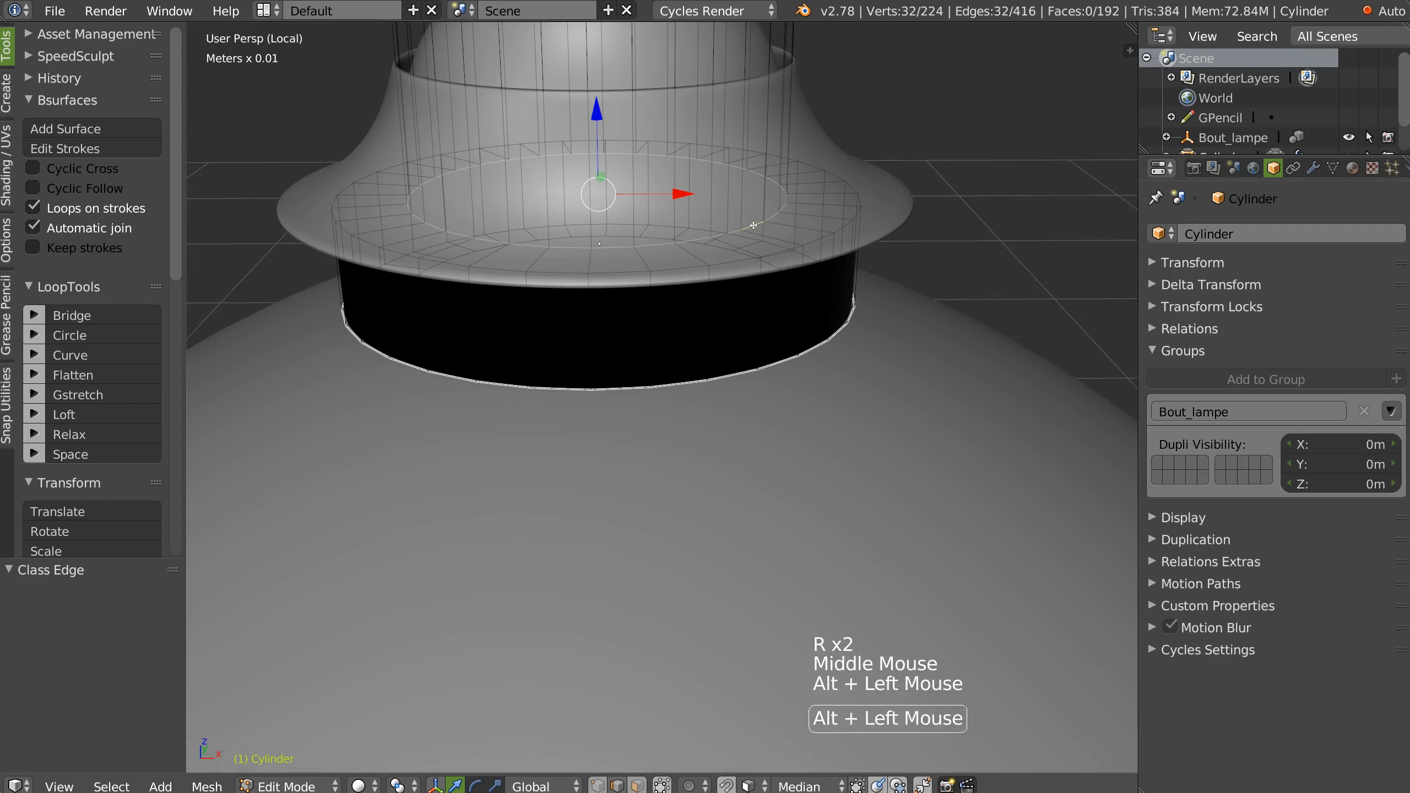
{"action": "key", "text": "shift+ctrl+q"}
{"action": "left_click", "coordinate": [949, 247]}
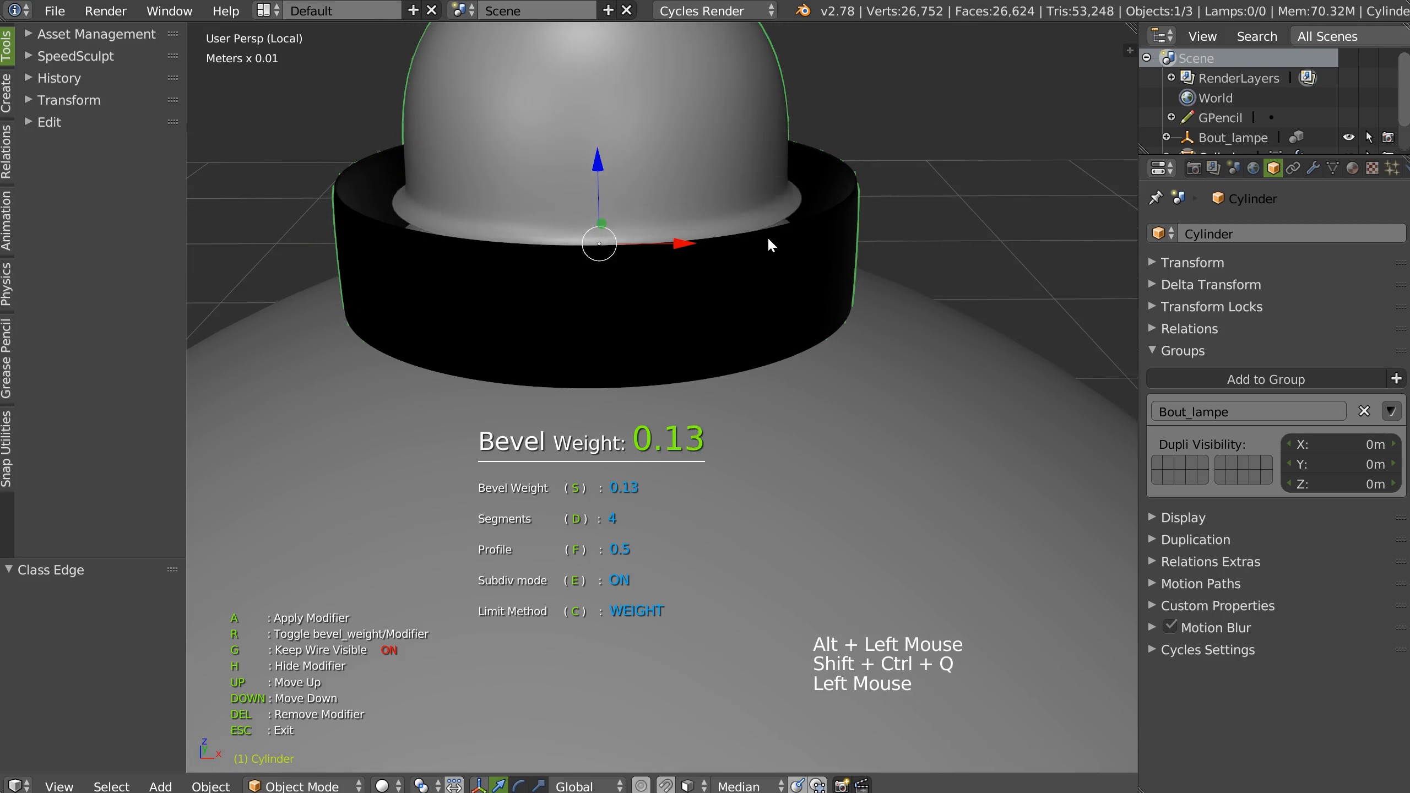
{"action": "left_click", "coordinate": [828, 272]}
{"action": "left_click", "coordinate": [798, 246]}
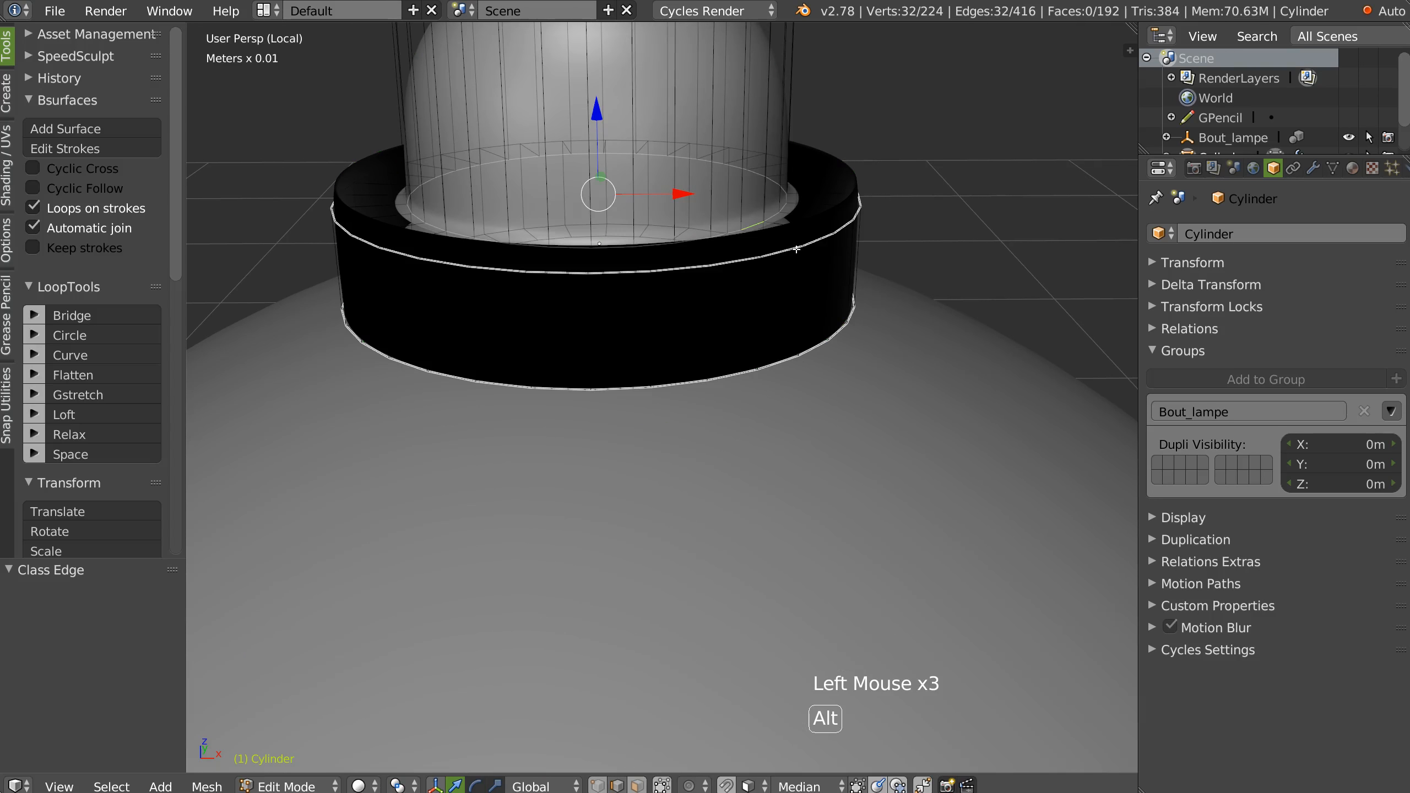
Step: Readjust the bevel weight of the flange's upper and bottom outer edge loops together
{"action": "left_click", "coordinate": [779, 251], "text": "alt"}
{"action": "left_click", "coordinate": [774, 366], "text": "alt+shift"}
{"action": "key", "text": "shift+ctrl+q"}
{"action": "left_click", "coordinate": [921, 355]}
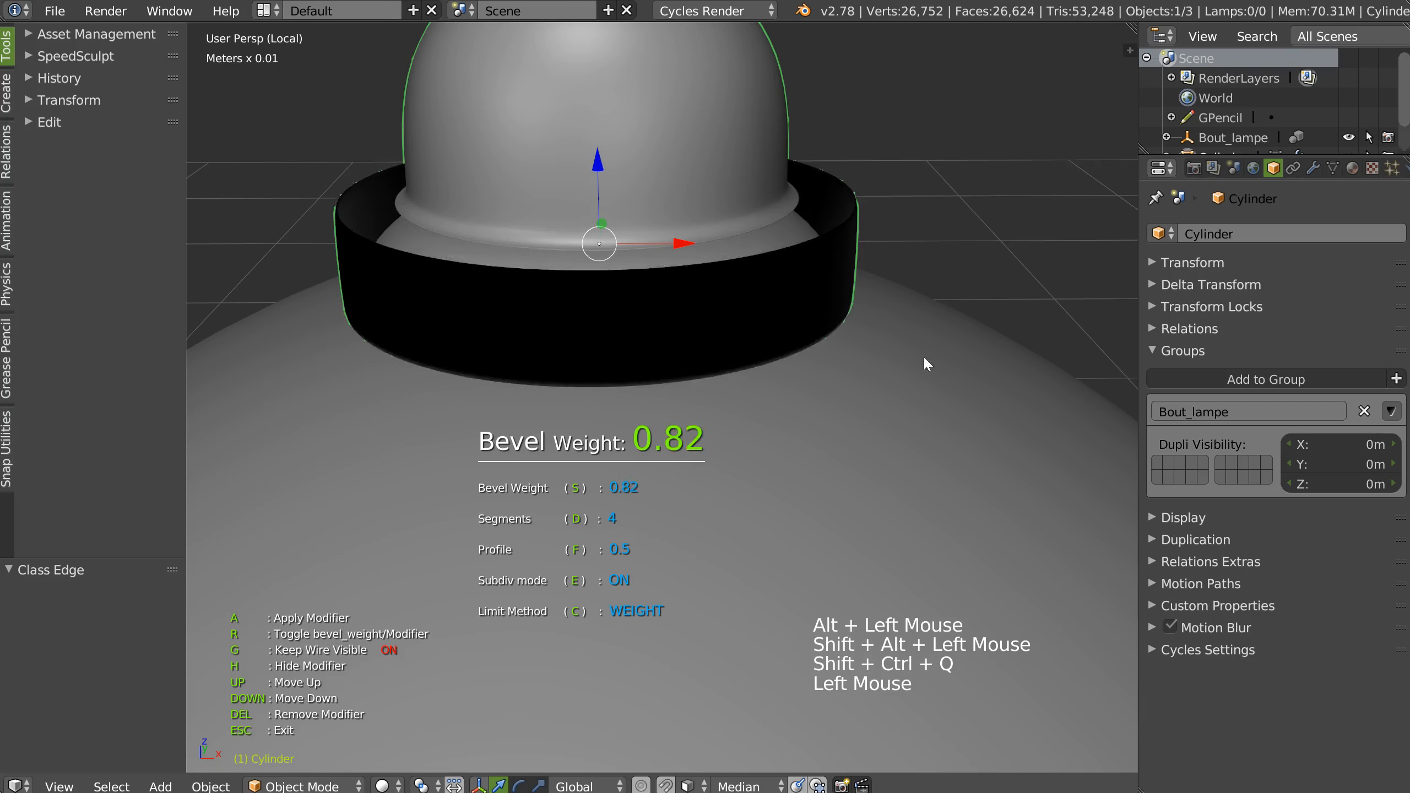
{"action": "left_click", "coordinate": [751, 342]}
{"action": "middle_click_drag", "start_coordinate": [752, 342], "coordinate": [846, 269], "text": "shift"}
{"action": "left_click", "coordinate": [683, 281]}
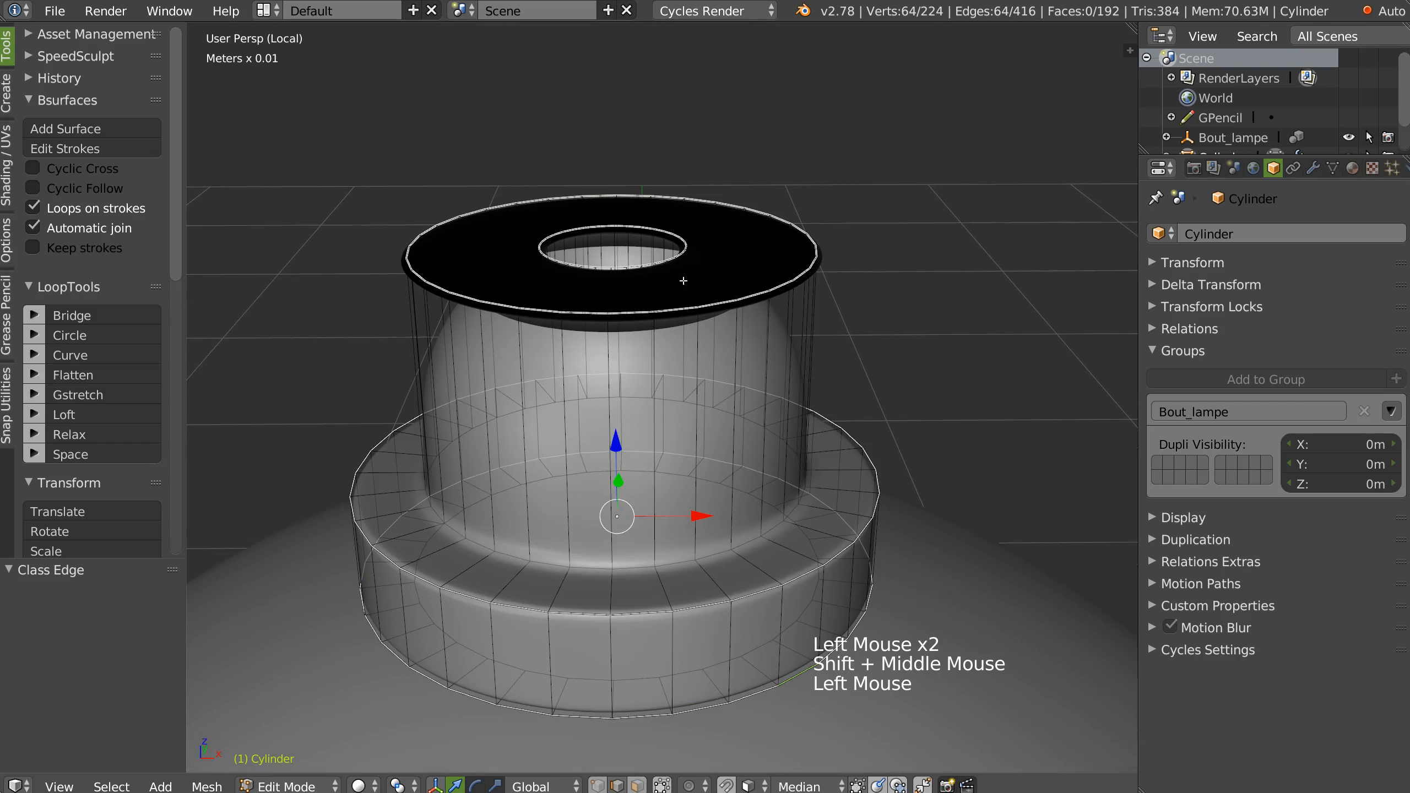
Step: Set the bevel weight of the neck's top outer rim and the hole's upper edge loop to about 0.18
{"action": "left_click", "coordinate": [622, 267], "text": "alt"}
{"action": "left_click", "coordinate": [780, 286], "text": "alt+shift"}
{"action": "key", "text": "shift+ctrl+q"}
{"action": "left_click", "coordinate": [894, 294]}
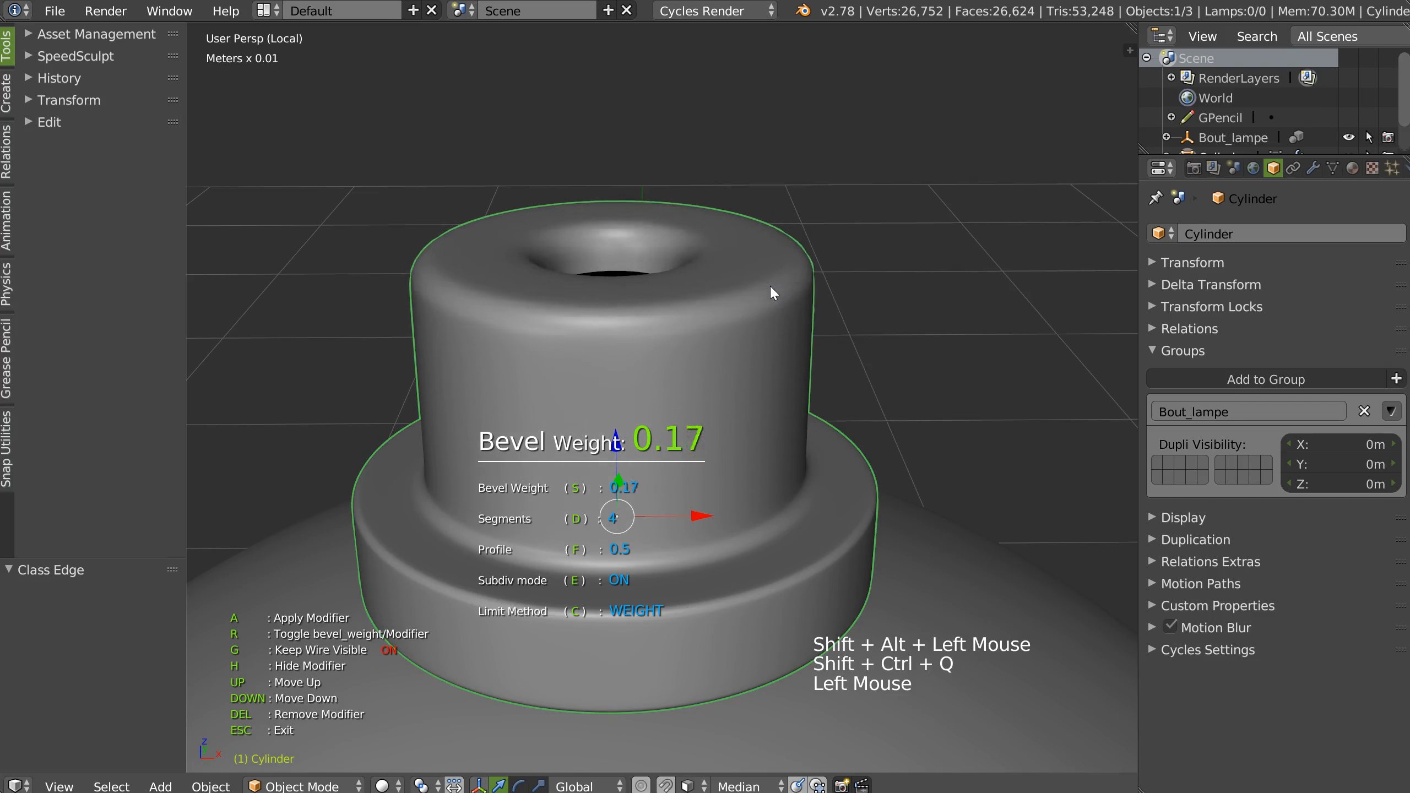
{"action": "left_click", "coordinate": [776, 284]}
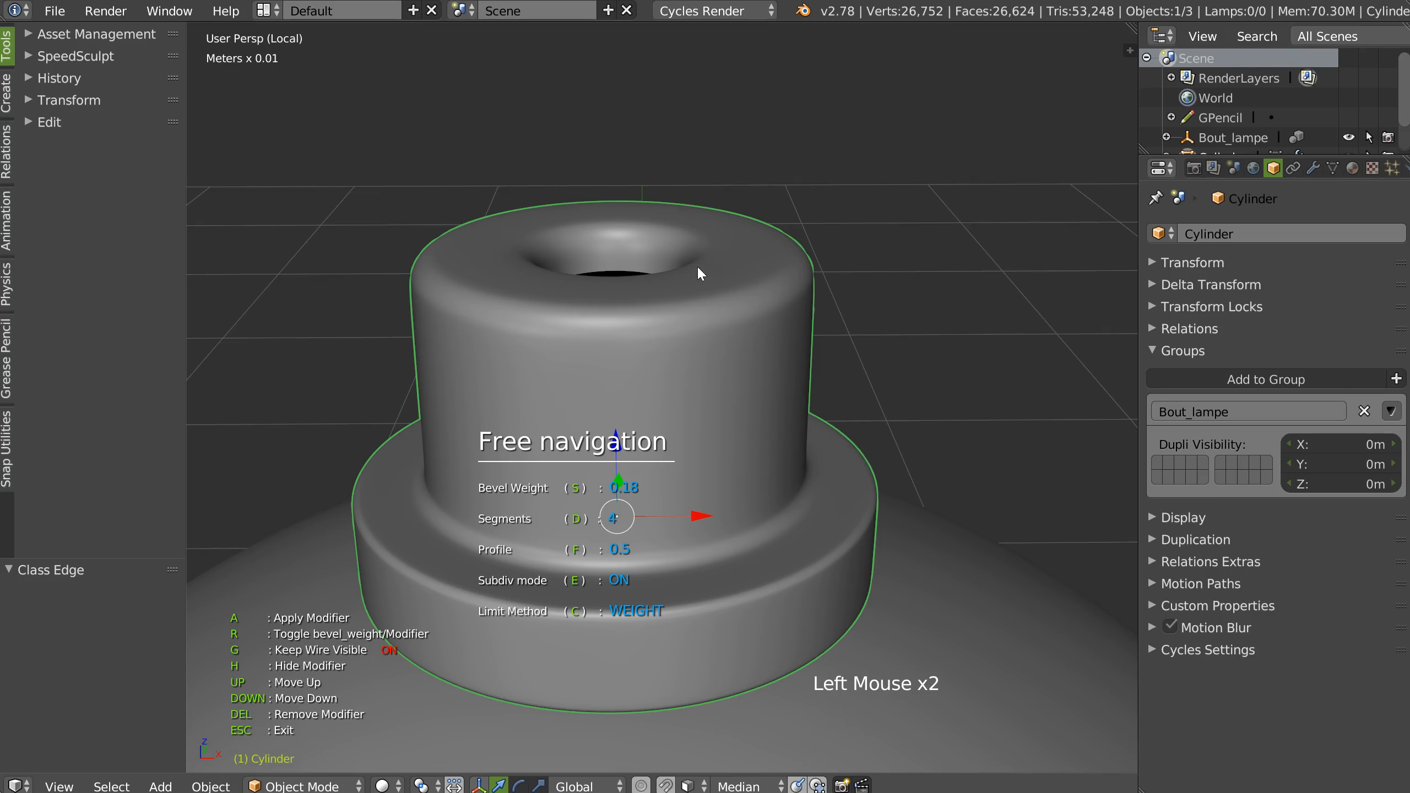
{"action": "middle_click_drag", "start_coordinate": [693, 262], "coordinate": [727, 270]}
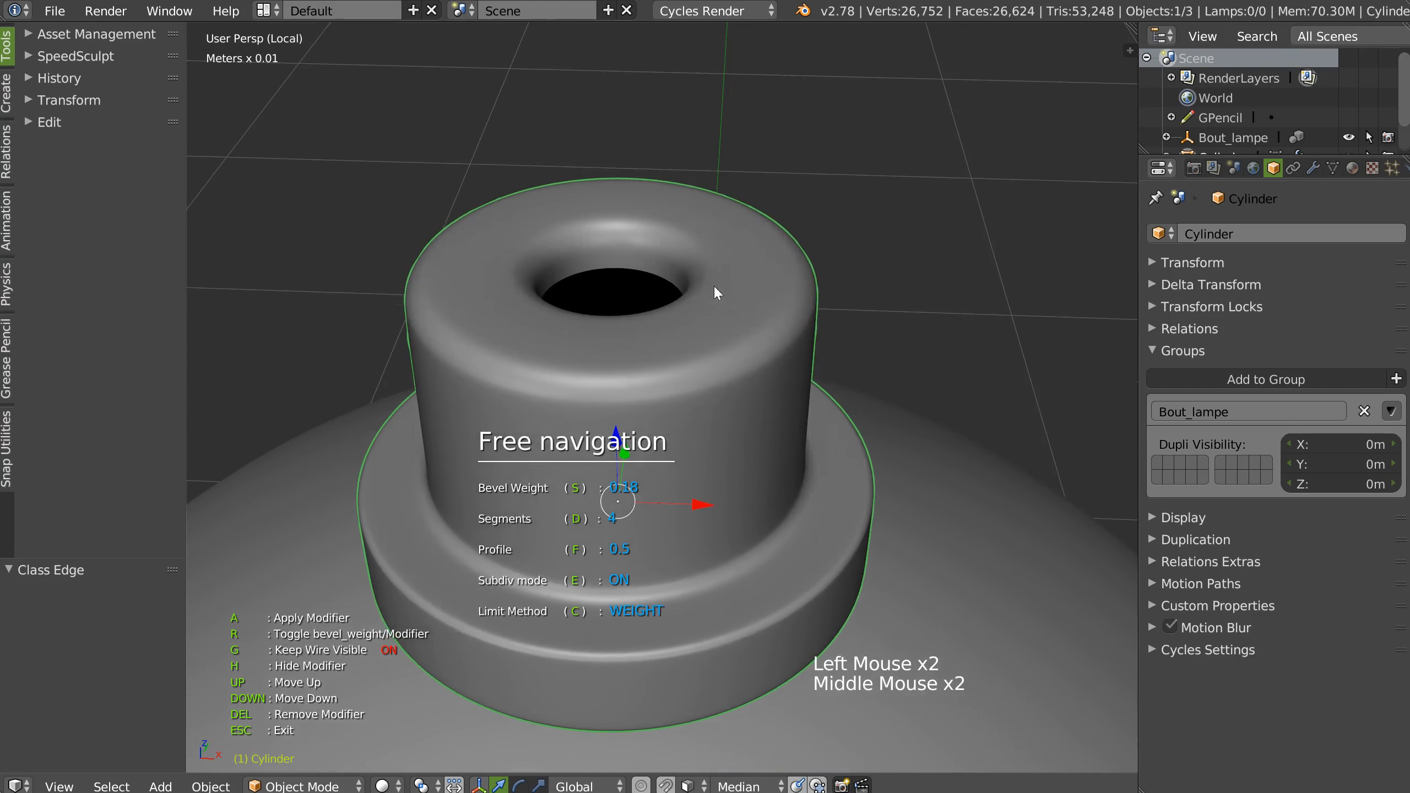
{"action": "left_click", "coordinate": [681, 244]}
Step: Adjust the bevel weight of only the edge loop around the hole in the neck's top
{"action": "left_click", "coordinate": [682, 244], "text": "alt"}
{"action": "key", "text": "shift+ctrl+q"}
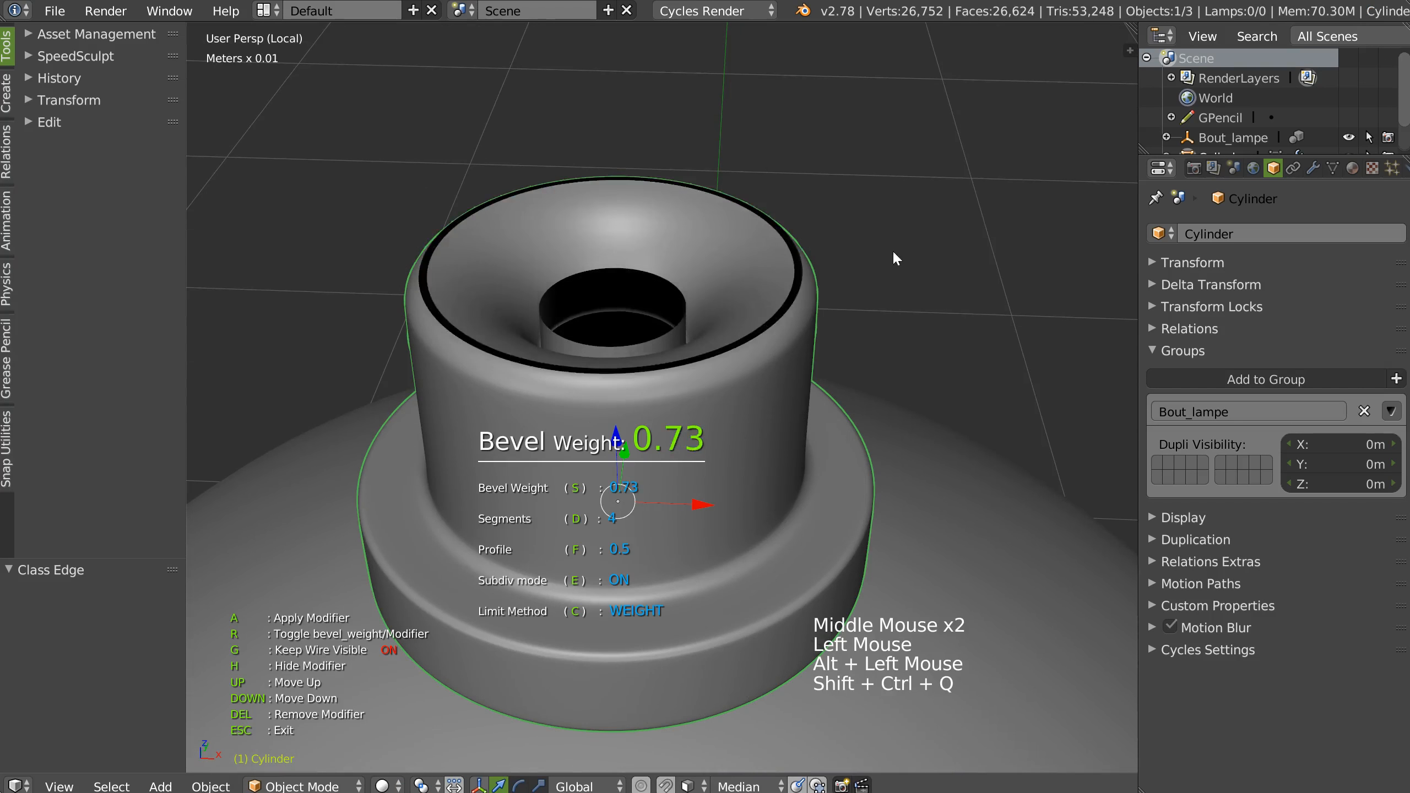
{"action": "left_click", "coordinate": [744, 249]}
{"action": "middle_click_drag", "start_coordinate": [744, 248], "coordinate": [765, 286]}
{"action": "left_click", "coordinate": [769, 298]}
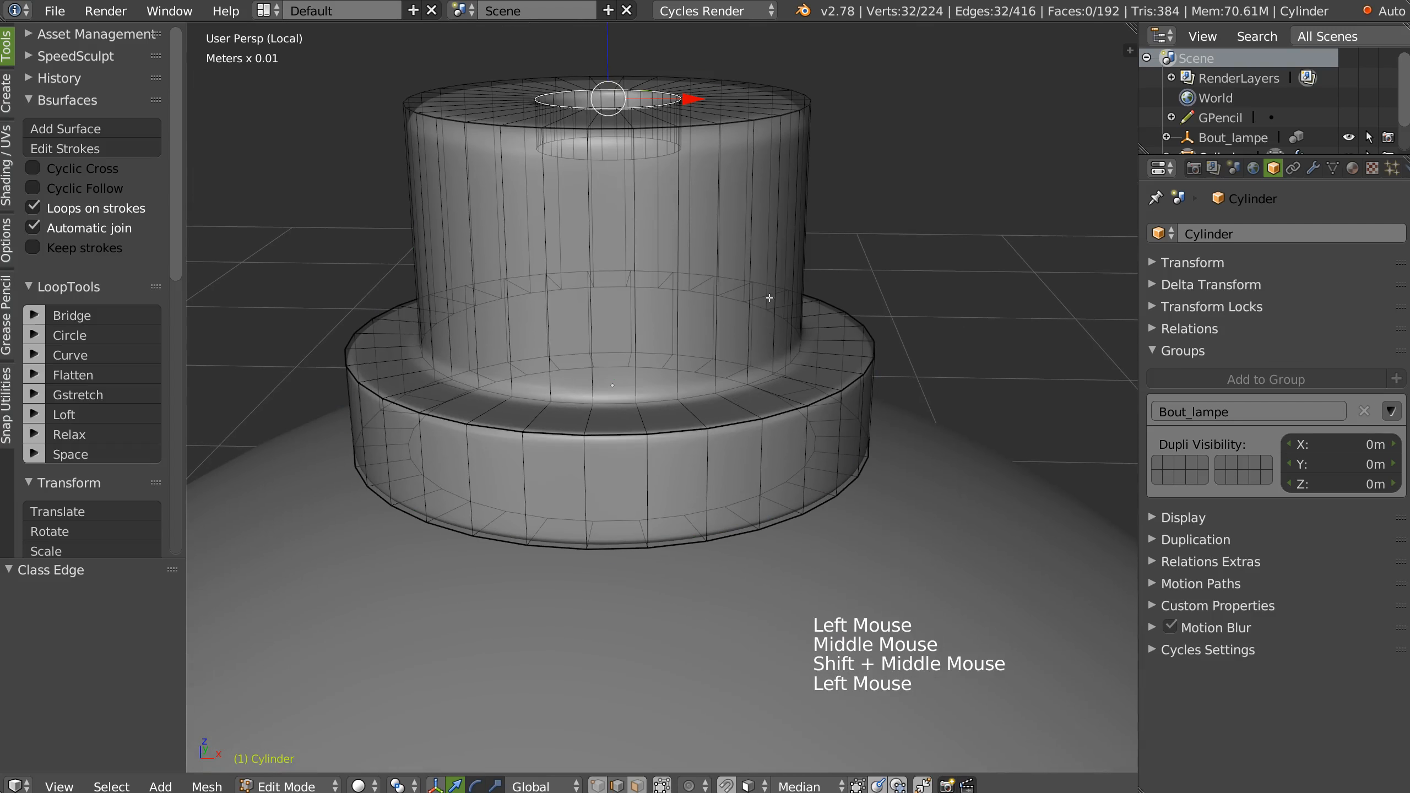
Step: Set the bevel weight of the loop between neck and flange to about 0.24 and return to Object Mode
{"action": "left_click", "coordinate": [727, 393], "text": "alt"}
{"action": "key", "text": "shift+ctrl+q"}
{"action": "left_click", "coordinate": [888, 392]}
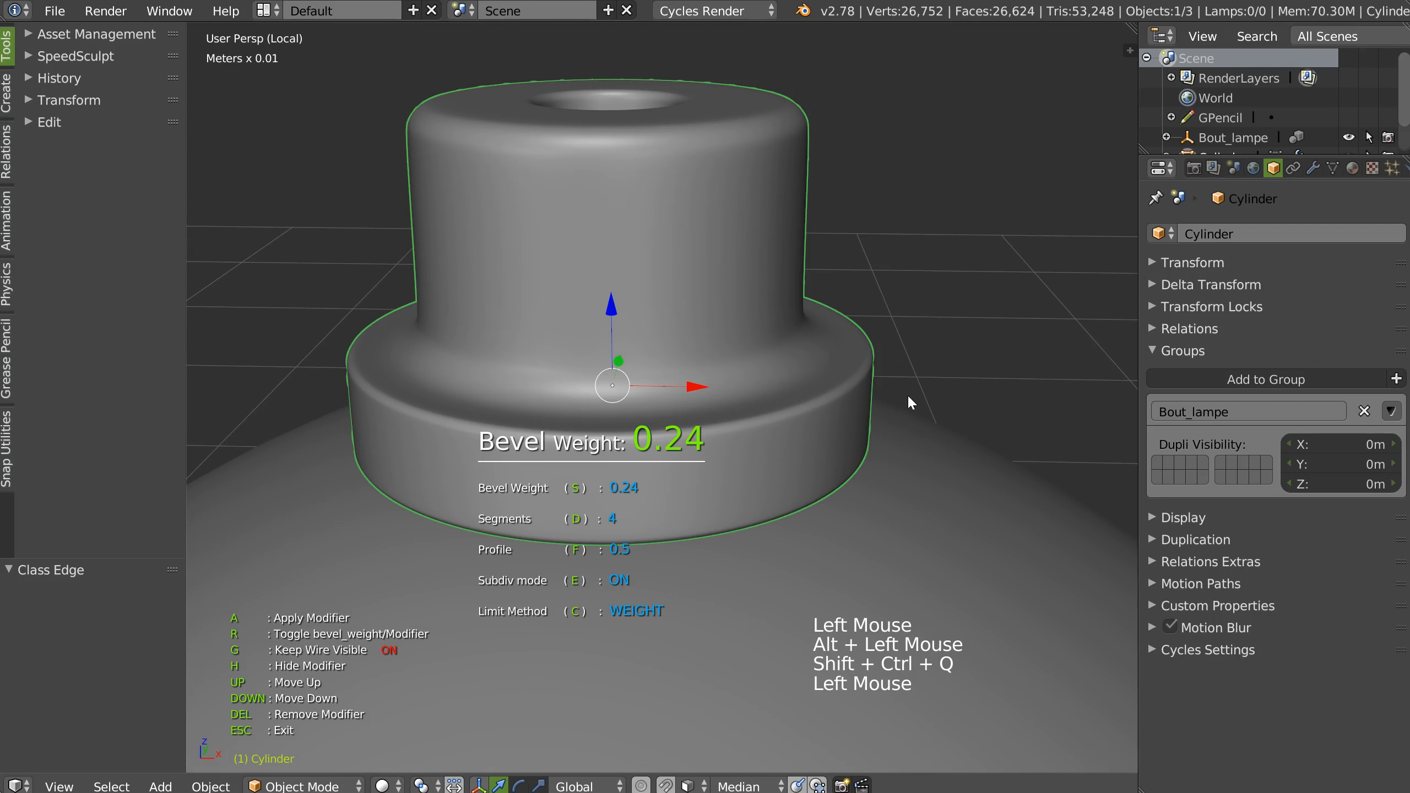
{"action": "left_click", "coordinate": [906, 395]}
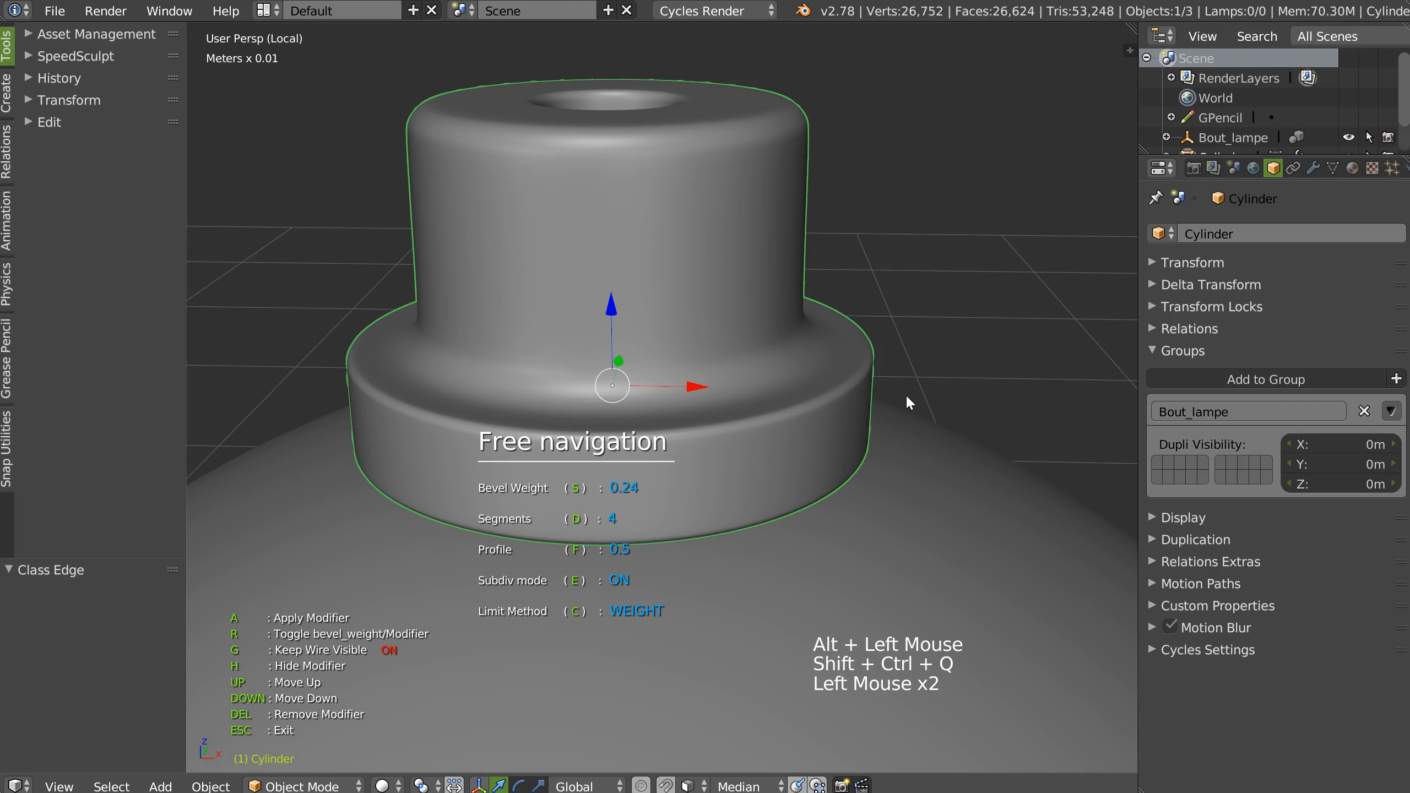
{"action": "left_click", "coordinate": [939, 364]}
{"action": "key", "text": "Tab"}
Step: Examine the lampshade's interior from below, around the opening under the neck
{"action": "middle_click_drag", "start_coordinate": [733, 226], "coordinate": [806, 262], "text": "ctrl"}
{"action": "middle_click_drag", "start_coordinate": [968, 185], "coordinate": [810, 335], "text": "ctrl"}
{"action": "middle_click_drag", "start_coordinate": [810, 335], "coordinate": [661, 403], "text": "shift"}
{"action": "middle_click_drag", "start_coordinate": [830, 191], "coordinate": [745, 290]}
{"action": "middle_click_drag", "start_coordinate": [653, 322], "coordinate": [627, 196], "text": "shift"}
{"action": "middle_click_drag", "start_coordinate": [606, 303], "coordinate": [657, 277], "text": "shift"}
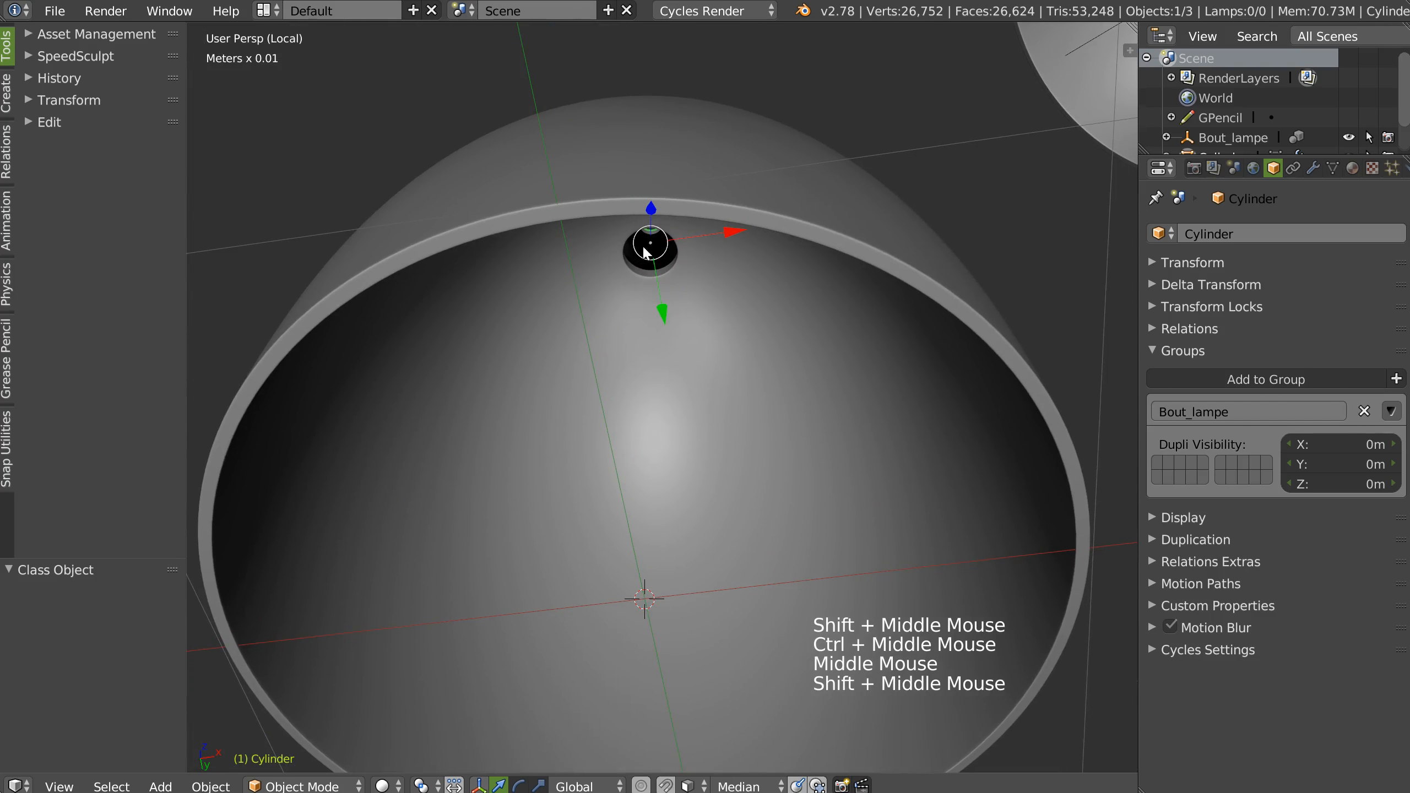
{"action": "middle_click_drag", "start_coordinate": [639, 344], "coordinate": [727, 189], "text": "ctrl"}
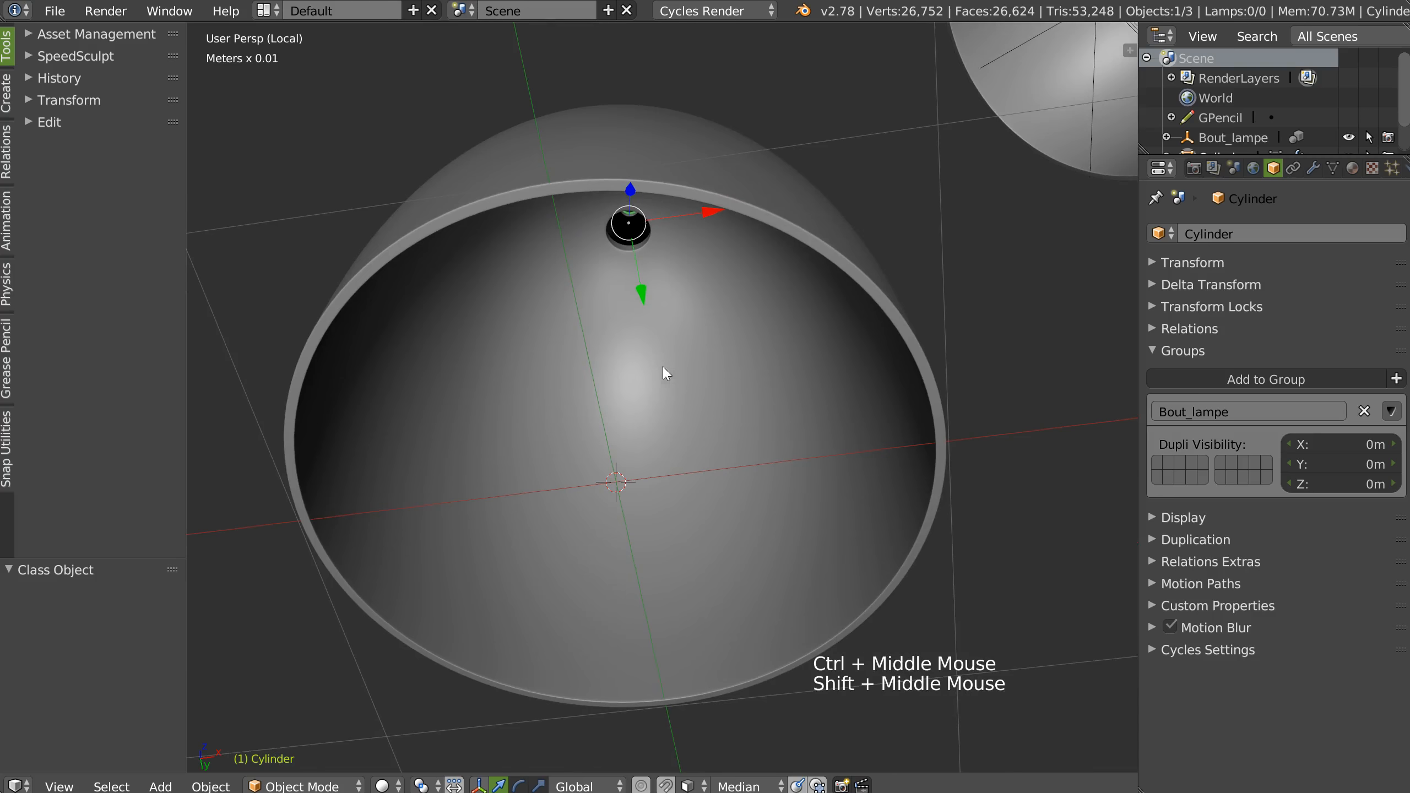
{"action": "middle_click_drag", "start_coordinate": [664, 369], "coordinate": [650, 382]}
Step: Select the lampshade and set its maximum draw type to Wire
{"action": "left_click", "coordinate": [752, 435]}
{"action": "middle_click_drag", "start_coordinate": [751, 434], "coordinate": [685, 388]}
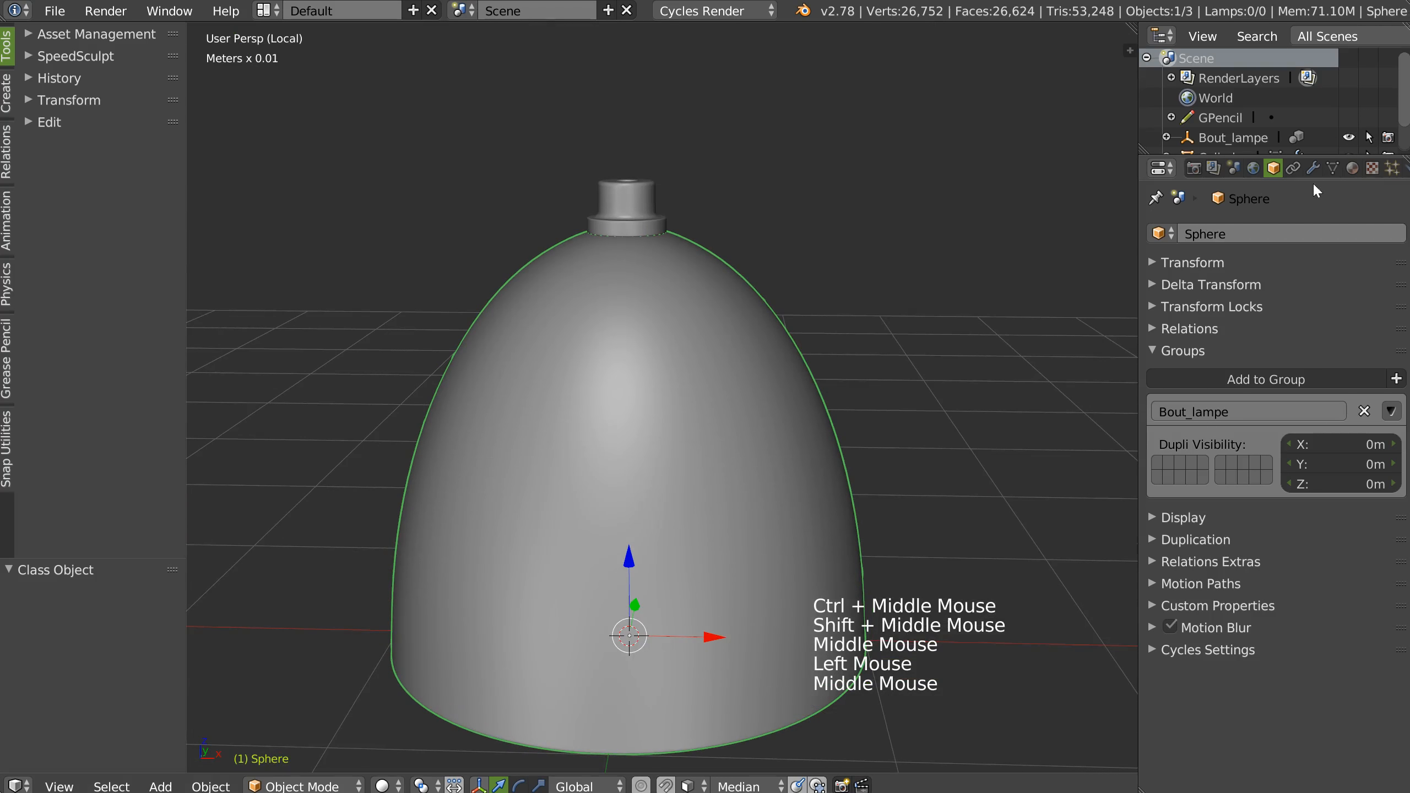
{"action": "left_click", "coordinate": [1313, 169]}
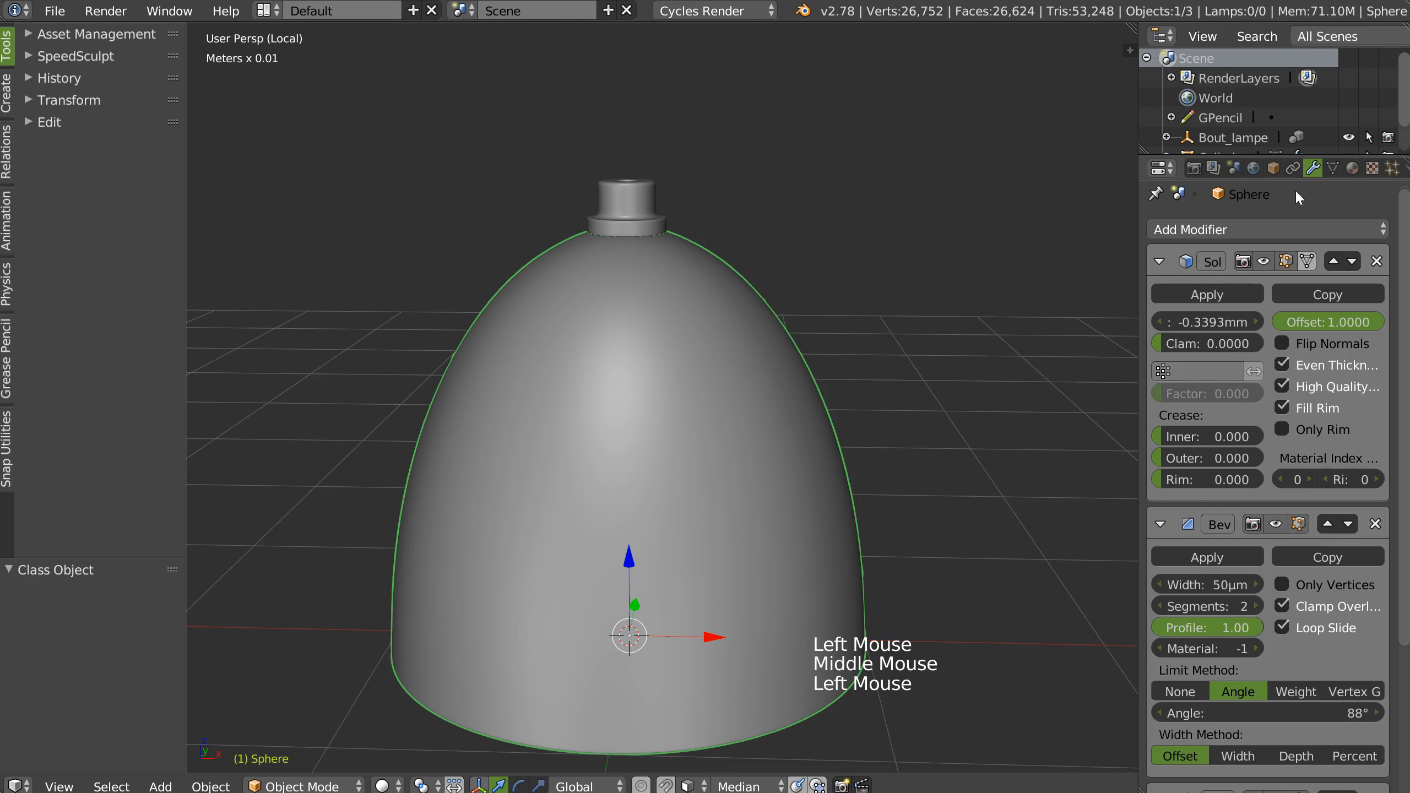
{"action": "left_click", "coordinate": [1277, 171]}
{"action": "left_click", "coordinate": [1158, 351]}
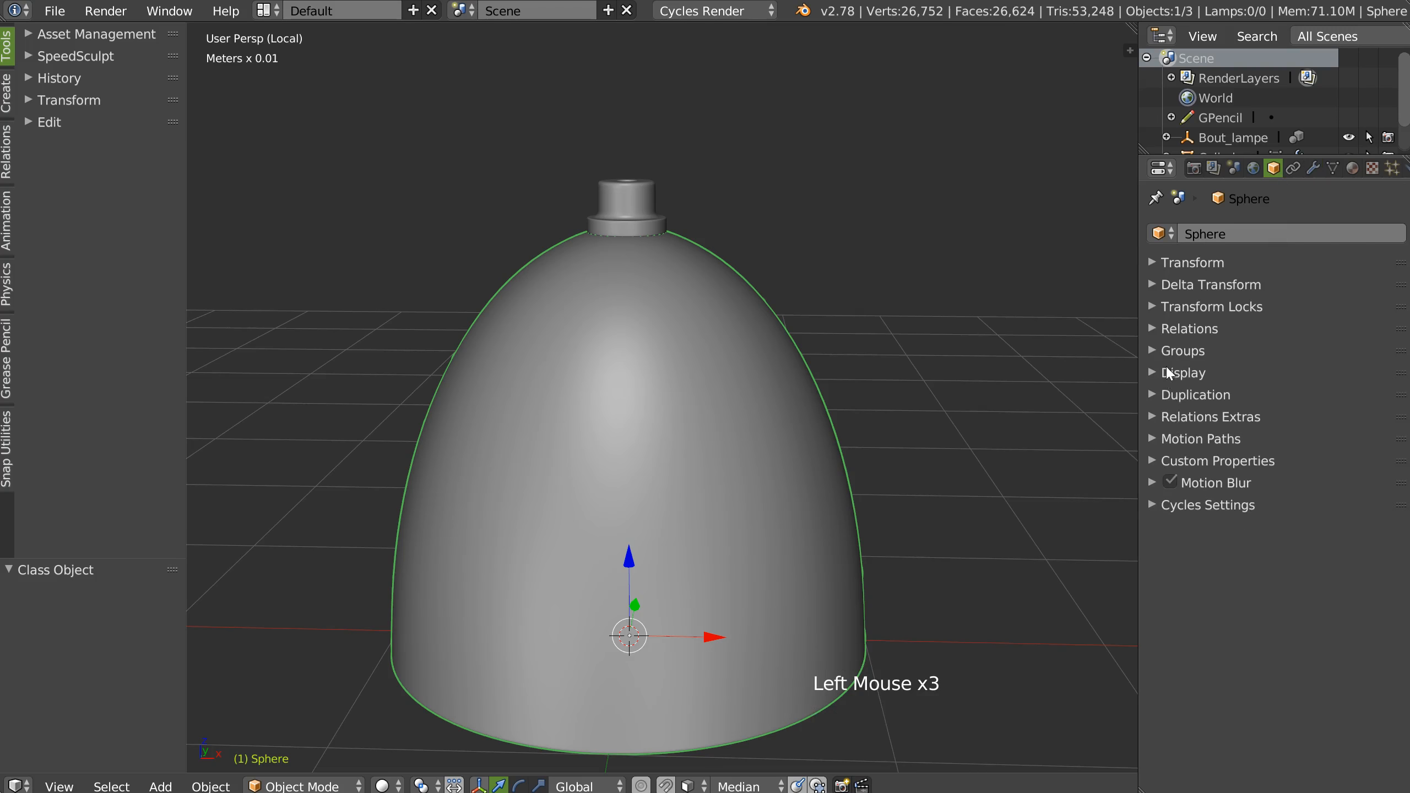
{"action": "left_click", "coordinate": [1169, 372]}
{"action": "left_click", "coordinate": [1179, 512]}
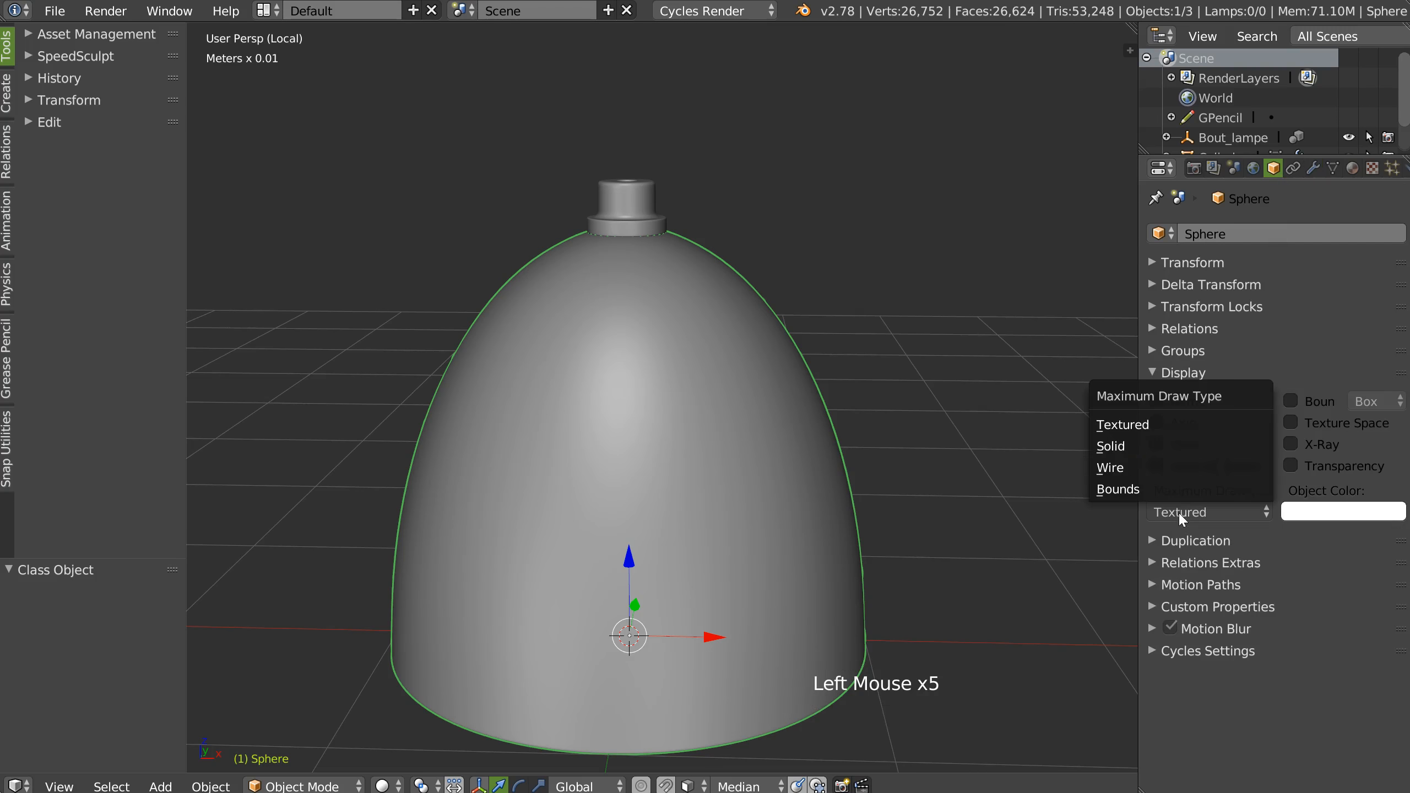
{"action": "left_click", "coordinate": [1121, 467]}
Step: Examine the wireframe lampshade and its neck alongside the sketched lamp
{"action": "mouse_move", "coordinate": [694, 367]}
{"action": "middle_mouse_down"}
{"action": "mouse_move", "coordinate": [641, 343]}
{"action": "mouse_move", "coordinate": [682, 192]}
{"action": "middle_mouse_up"}
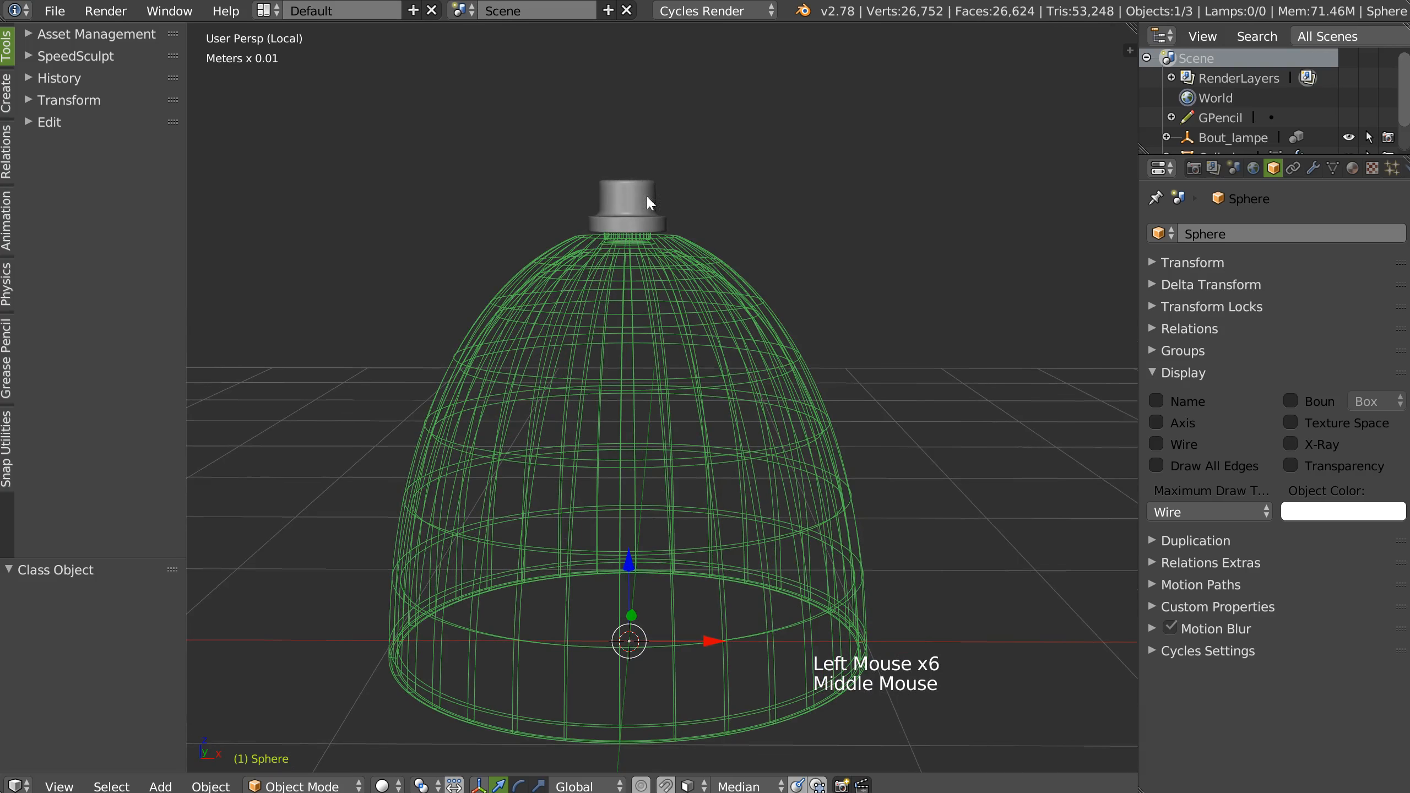
{"action": "middle_click_drag", "start_coordinate": [797, 315], "coordinate": [832, 78], "text": "ctrl"}
{"action": "middle_click_drag", "start_coordinate": [533, 378], "coordinate": [691, 240], "text": "shift"}
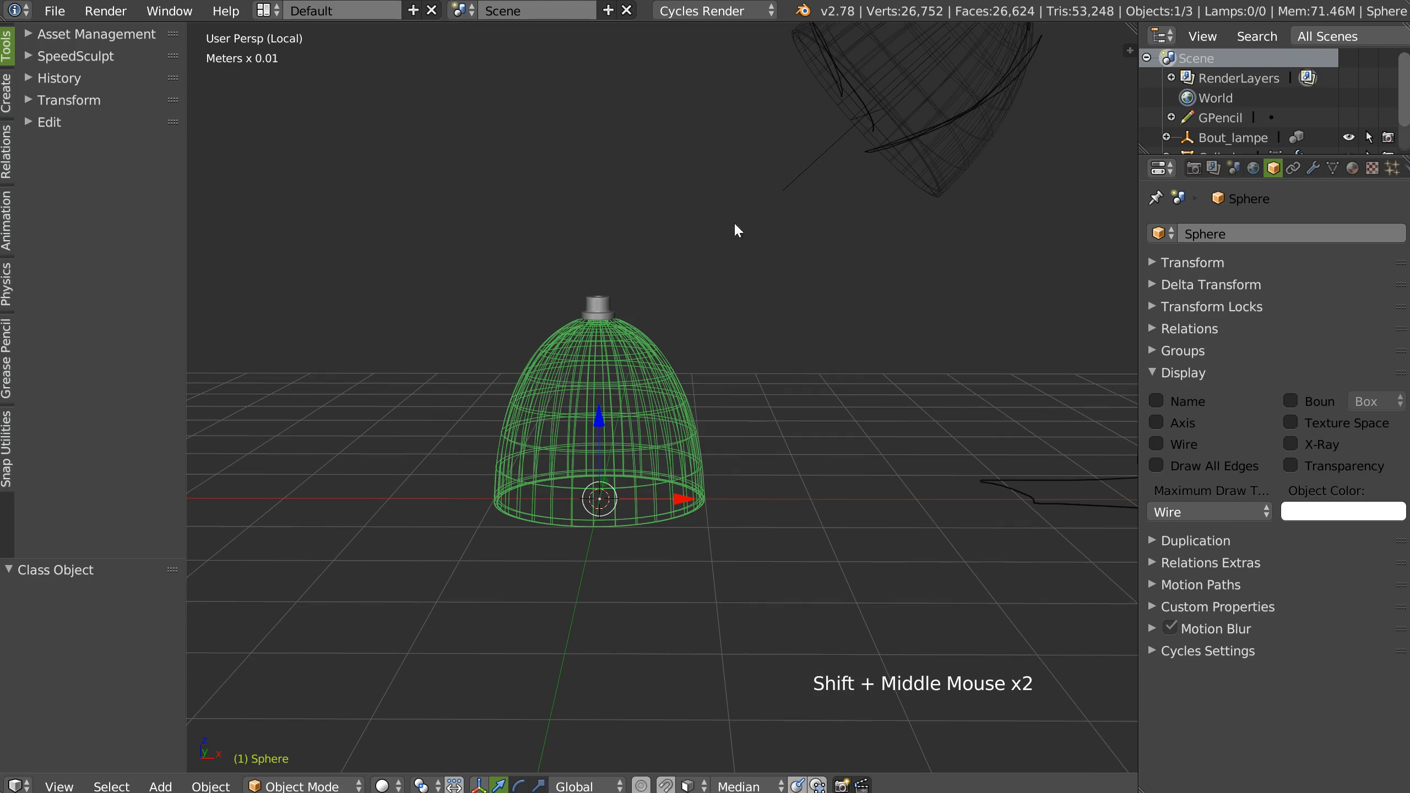
{"action": "middle_click_drag", "start_coordinate": [588, 356], "coordinate": [662, 278], "text": "ctrl"}
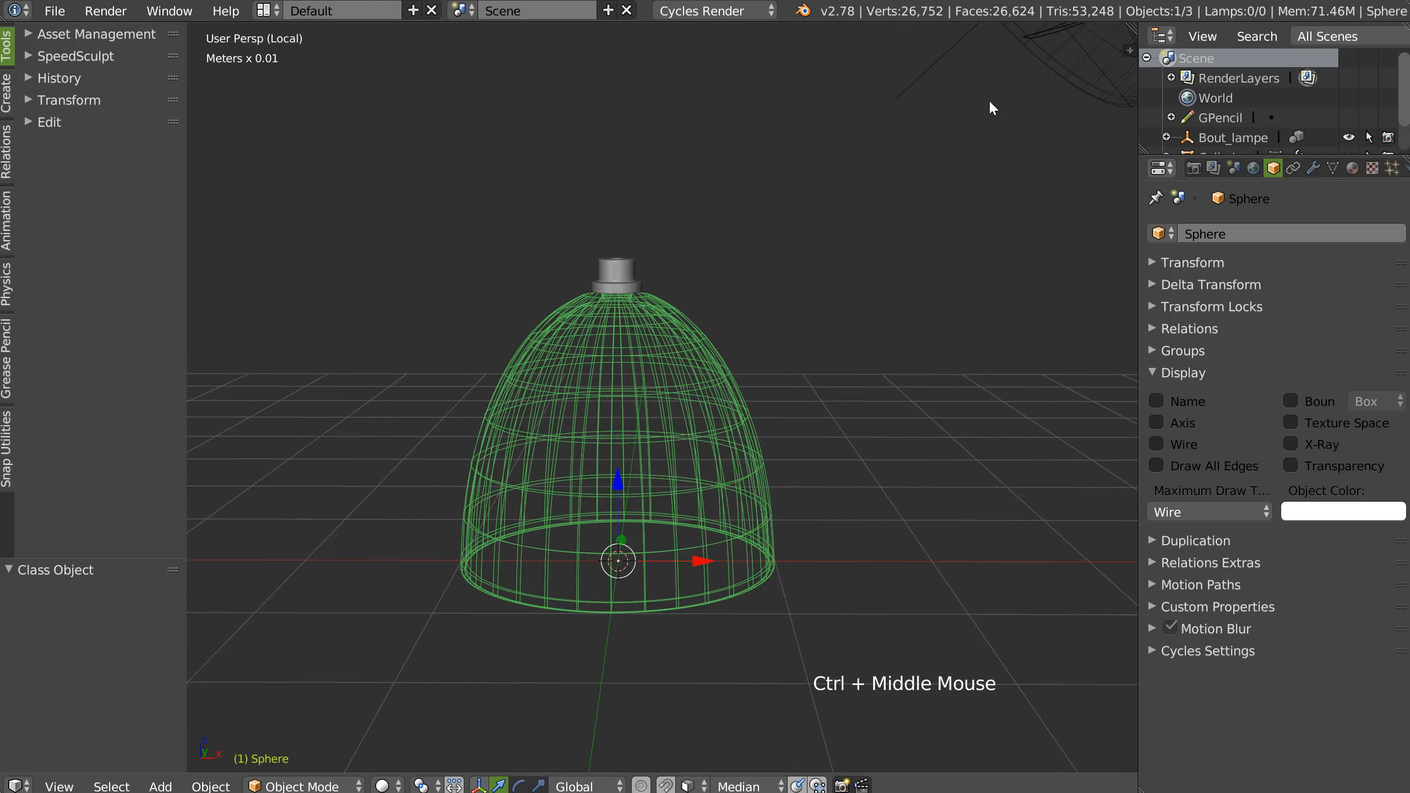
{"action": "middle_click_drag", "start_coordinate": [563, 459], "coordinate": [679, 383], "text": "ctrl"}
{"action": "middle_click_drag", "start_coordinate": [803, 268], "coordinate": [810, 322], "text": "ctrl"}
{"action": "middle_click_drag", "start_coordinate": [810, 322], "coordinate": [794, 300], "text": "shift"}
{"action": "middle_click_drag", "start_coordinate": [794, 300], "coordinate": [782, 294], "text": "shift"}
{"action": "middle_click_drag", "start_coordinate": [782, 295], "coordinate": [777, 256], "text": "ctrl"}
{"action": "middle_click_drag", "start_coordinate": [777, 255], "coordinate": [770, 218], "text": "ctrl"}
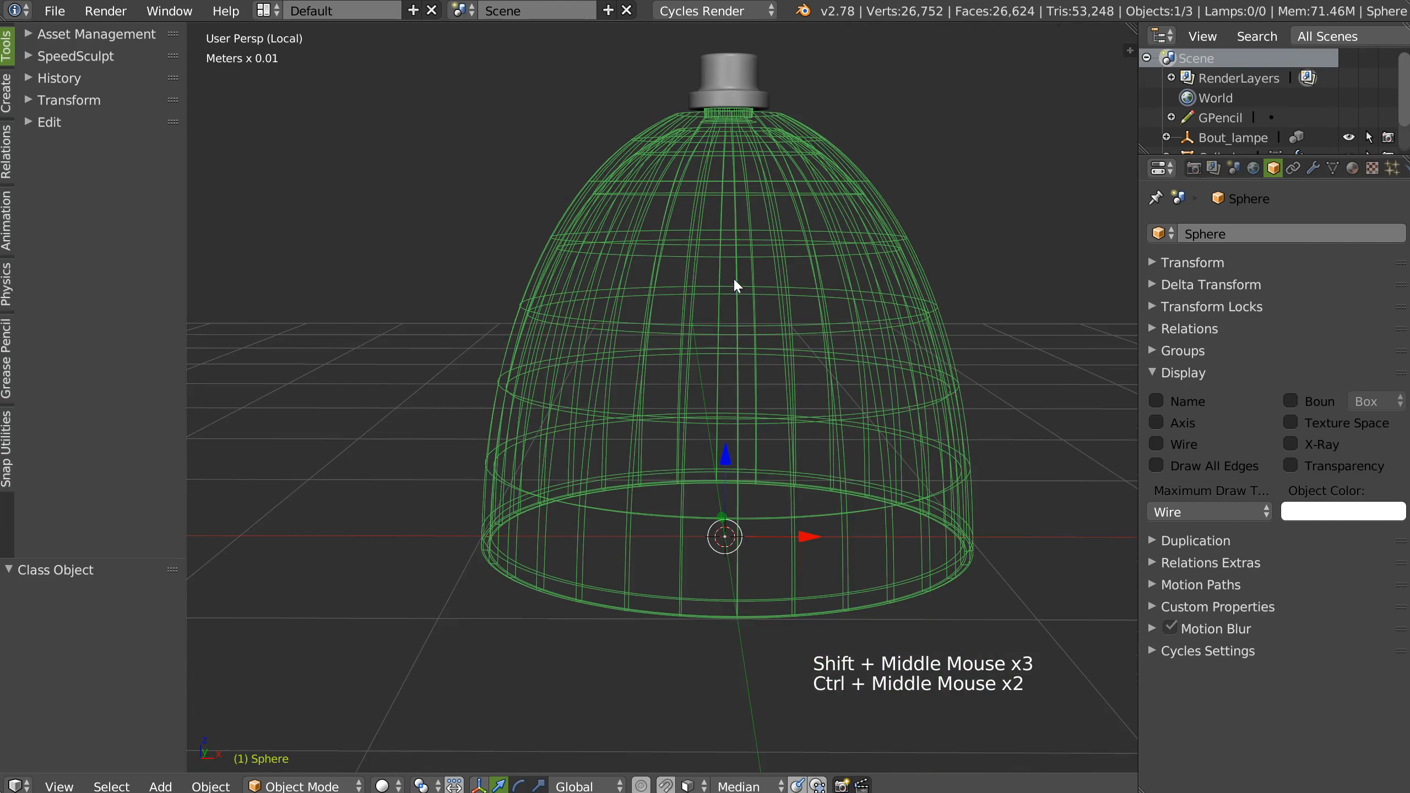
{"action": "middle_click_drag", "start_coordinate": [734, 285], "coordinate": [720, 296], "text": "shift"}
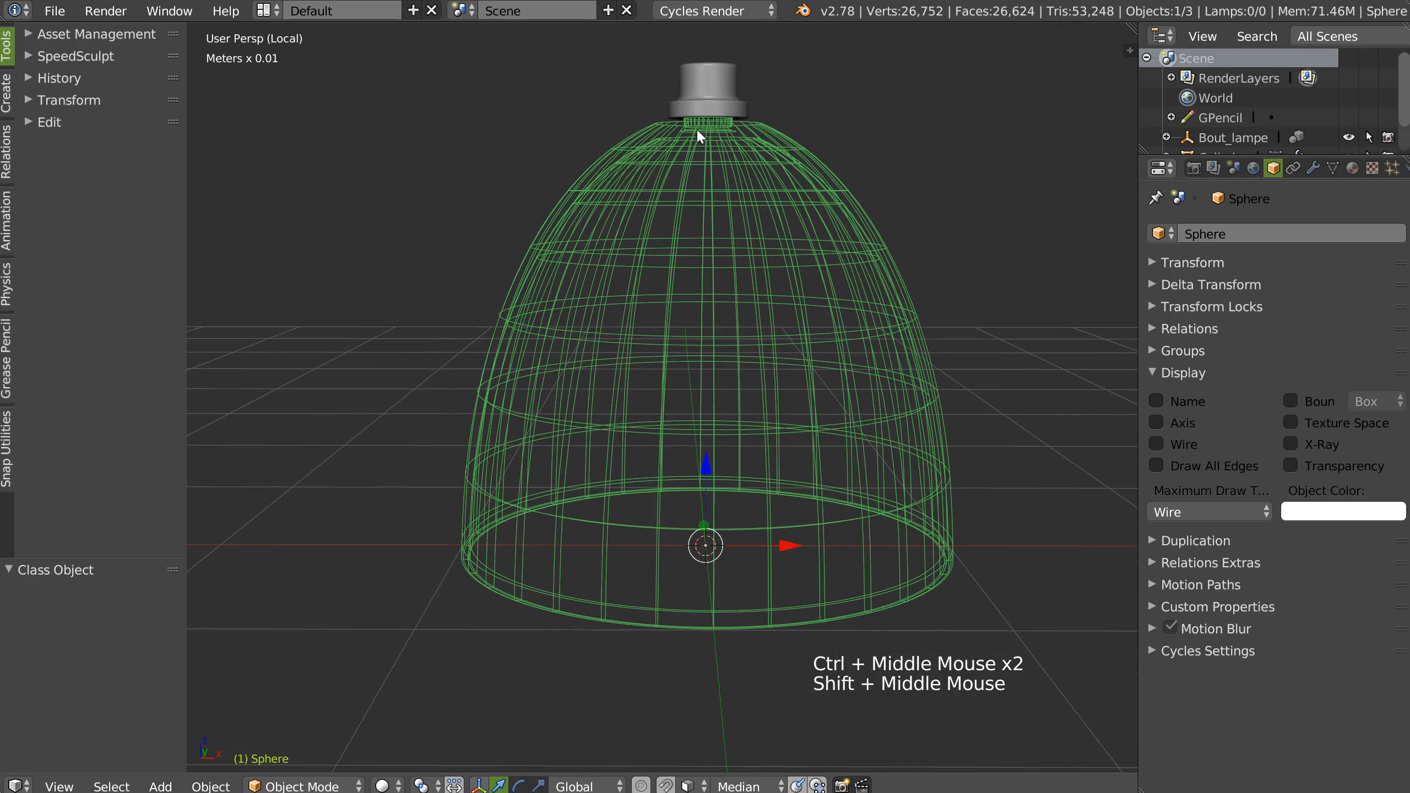
Step: Add a cylinder inside the lampshade, raise it about 11.1 mm and scale it to about 0.177
{"action": "right_click", "coordinate": [743, 225]}
{"action": "left_click", "coordinate": [806, 353]}
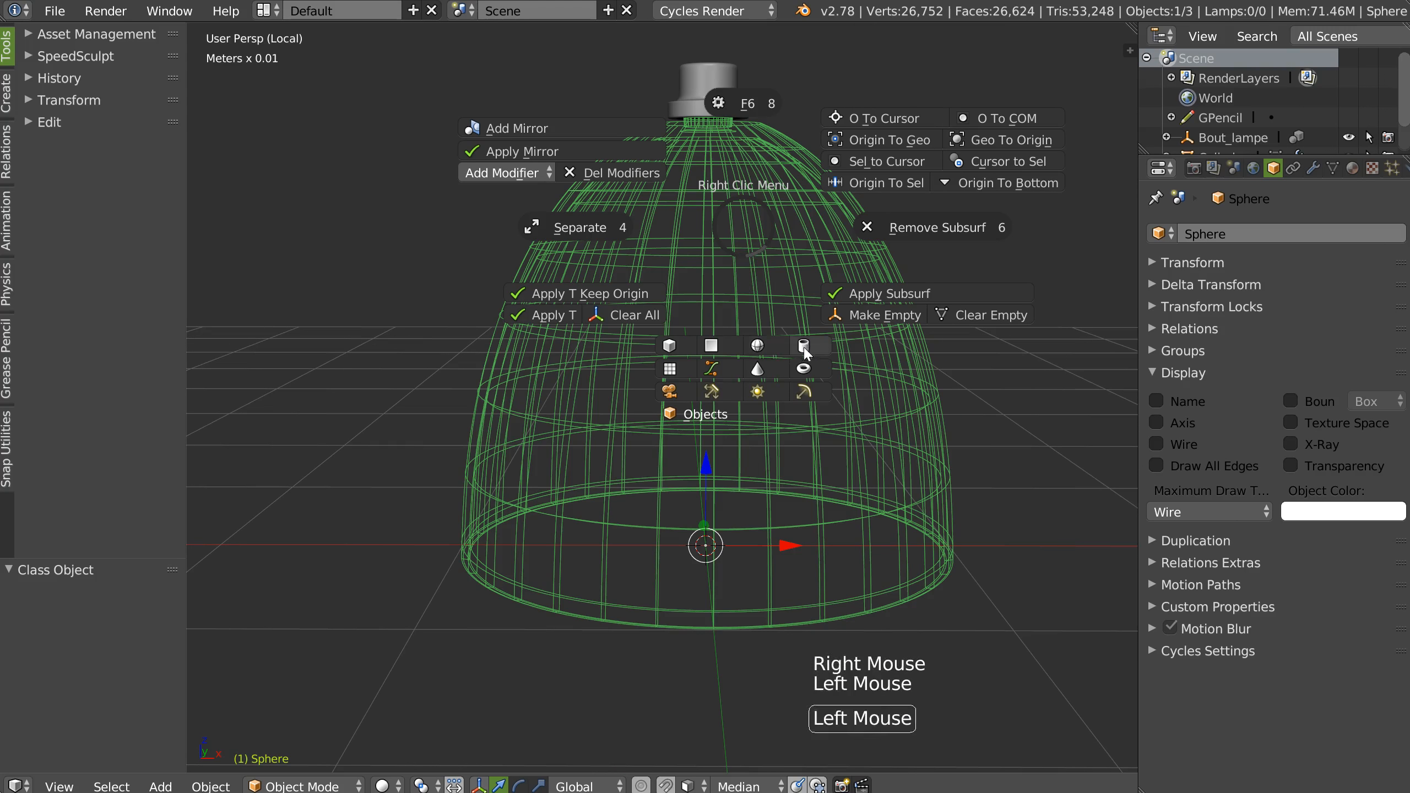
{"action": "left_click", "coordinate": [720, 251]}
{"action": "key", "text": "s"}
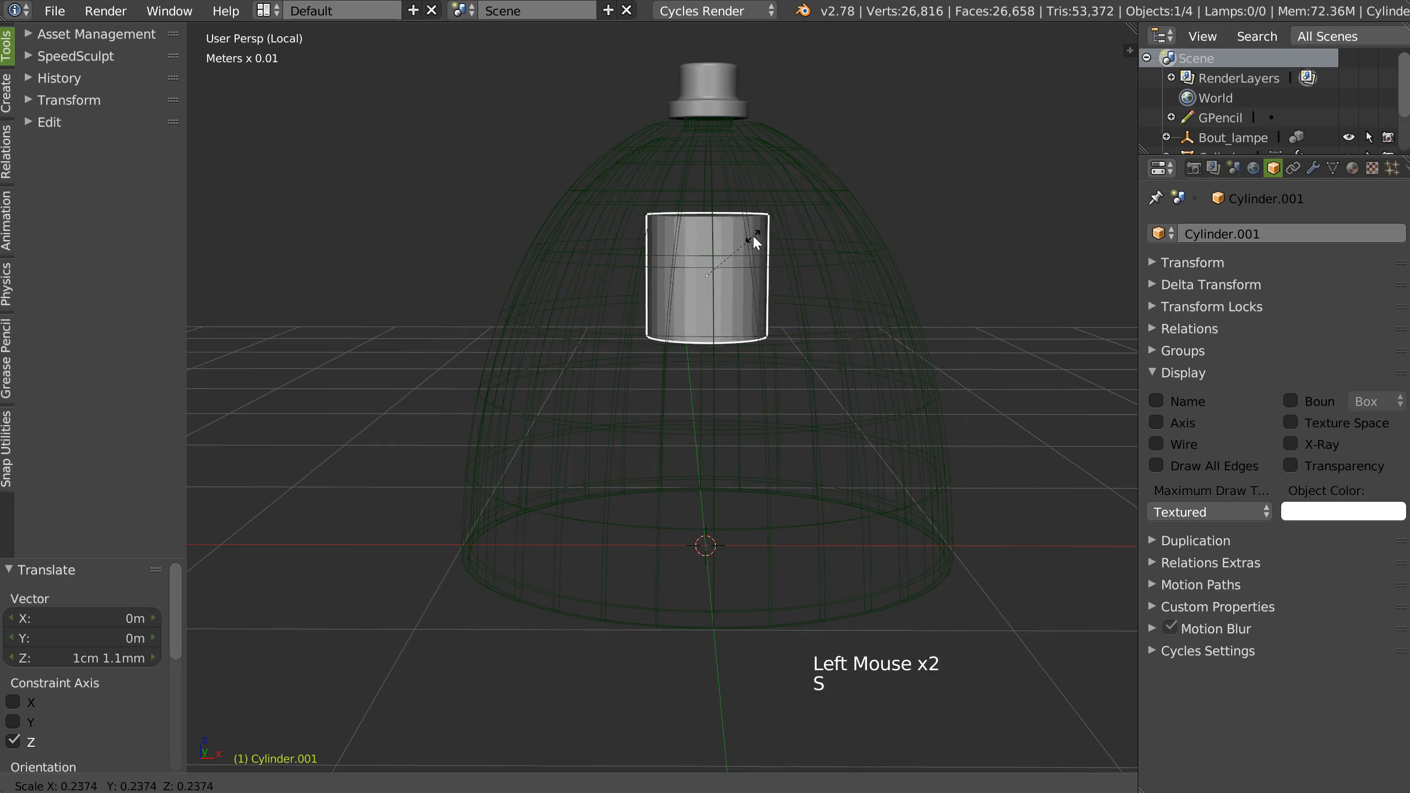
{"action": "left_click", "coordinate": [735, 238]}
Step: Raise the new cylinder about 4 mm to just beneath the neck and scale it to about 0.78
{"action": "left_click_drag", "start_coordinate": [708, 183], "coordinate": [712, 91]}
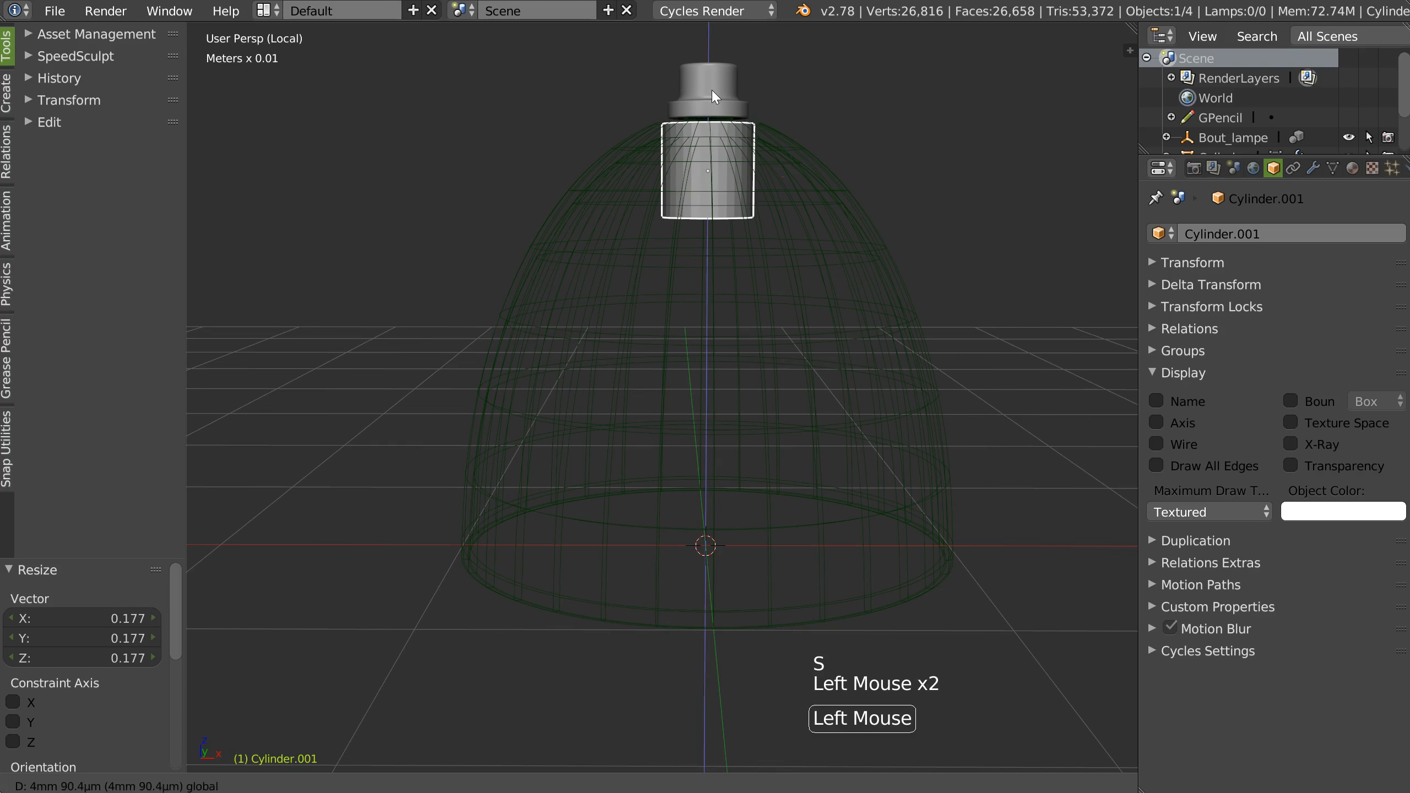
{"action": "key", "text": "s"}
{"action": "left_click", "coordinate": [824, 152]}
Step: In Edit Mode, inset the cylinder's top face about 2.22 mm and delete the inner face
{"action": "middle_click_drag", "start_coordinate": [720, 168], "coordinate": [743, 95], "text": "ctrl"}
{"action": "middle_click_drag", "start_coordinate": [743, 95], "coordinate": [645, 335], "text": "shift"}
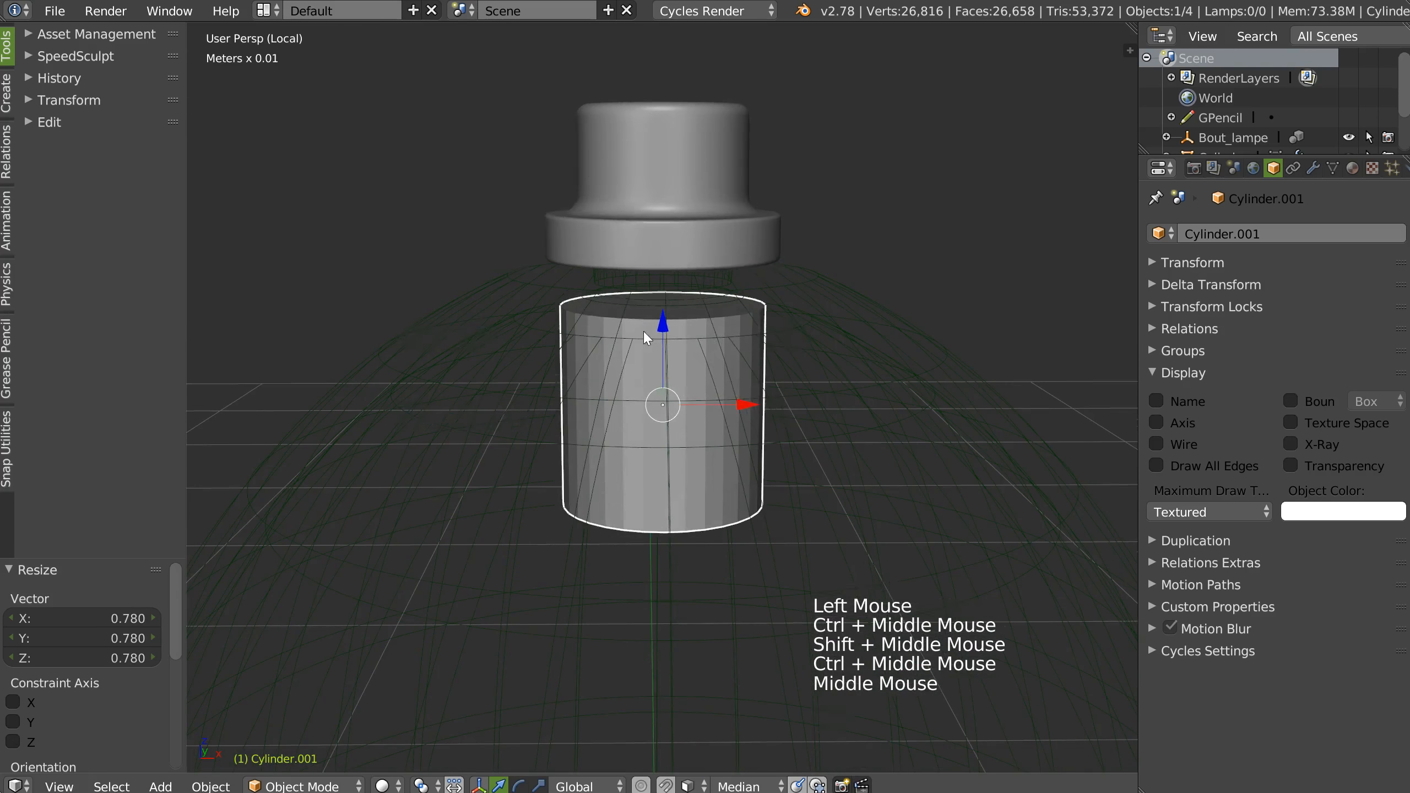
{"action": "key", "text": "Tab"}
{"action": "left_click", "coordinate": [655, 307]}
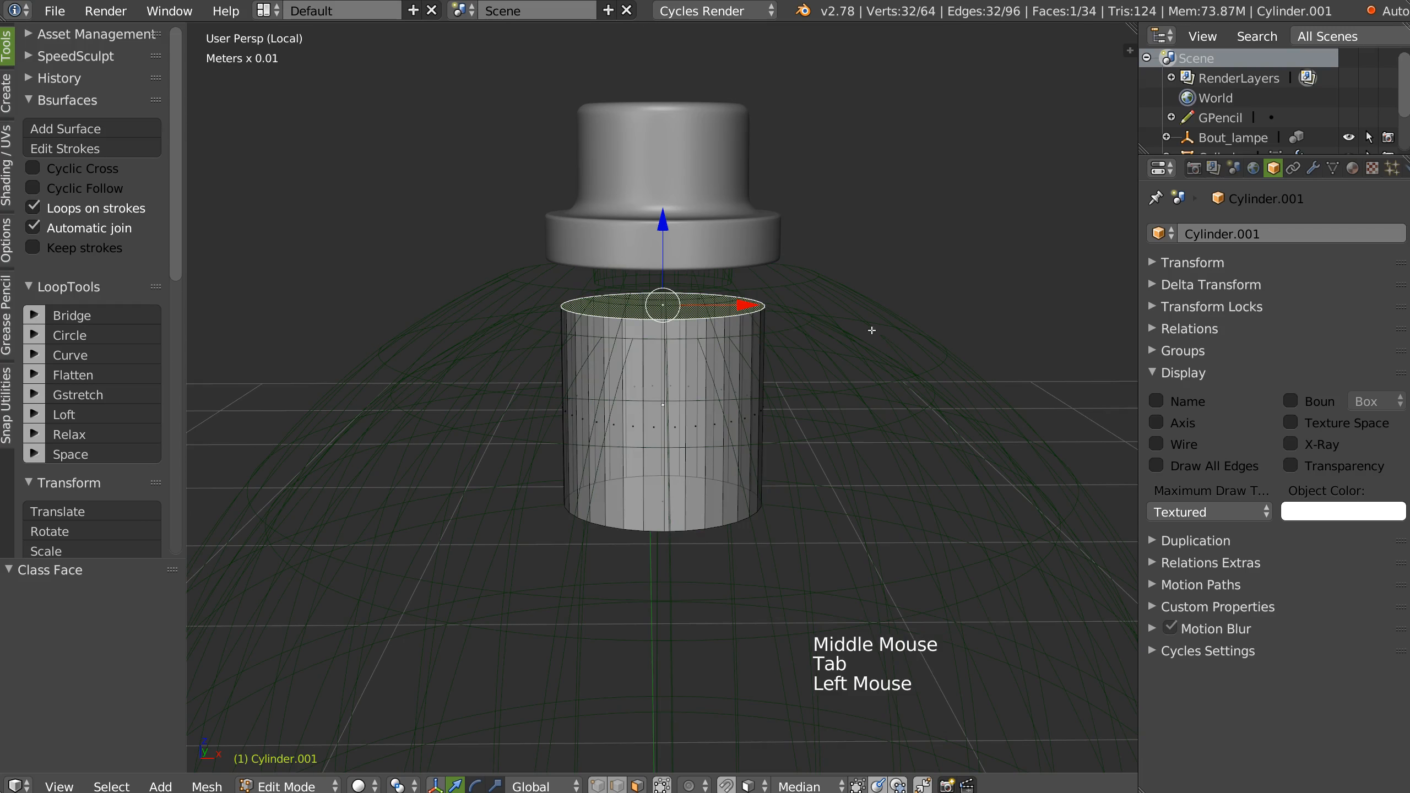
{"action": "key", "text": "i"}
{"action": "left_click", "coordinate": [704, 317]}
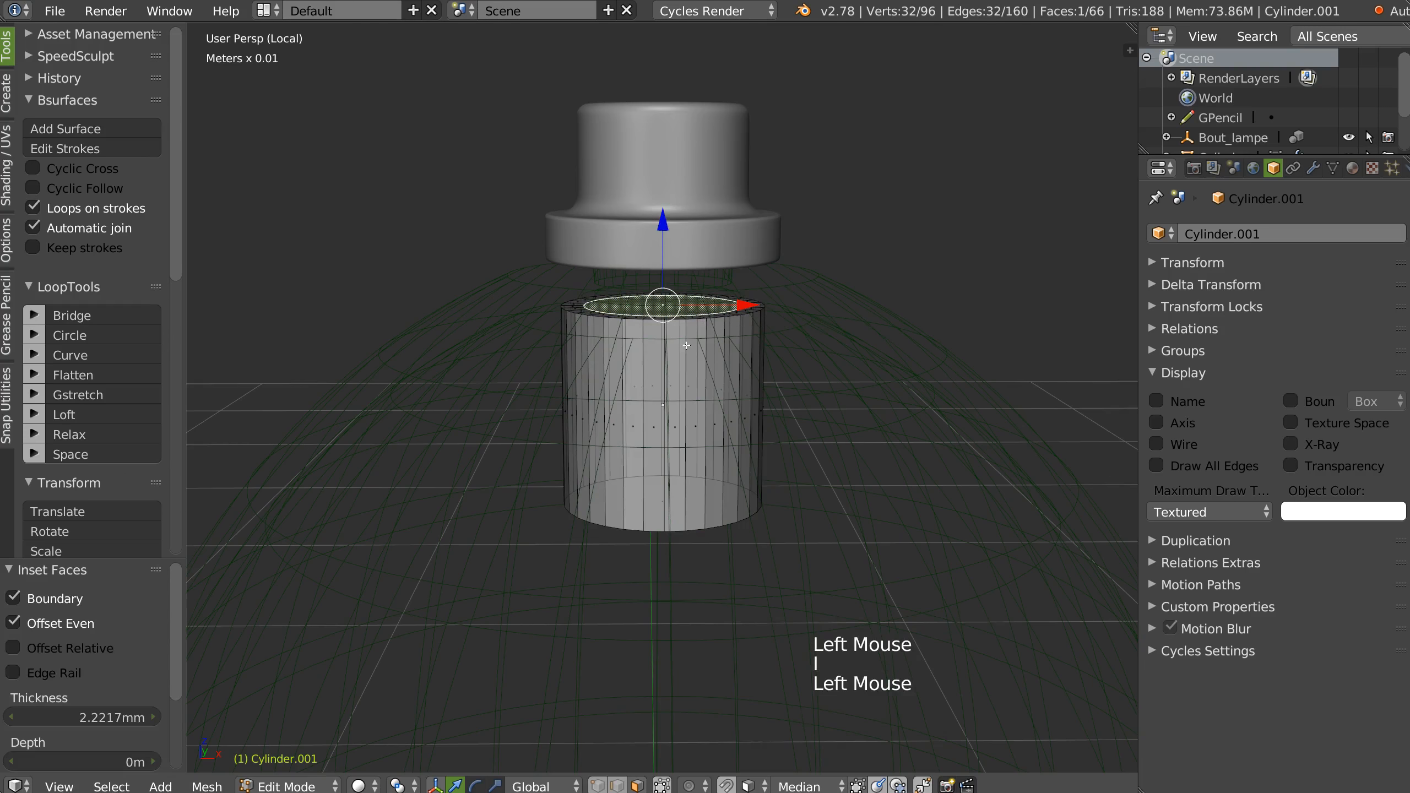
{"action": "key", "text": "x"}
Step: Shorten the cylinder by raising its bottom face about 2.32 mm, and inset that face about 1.77 mm
{"action": "middle_click_drag", "start_coordinate": [704, 317], "coordinate": [661, 485]}
{"action": "left_click", "coordinate": [661, 488]}
{"action": "left_click_drag", "start_coordinate": [663, 427], "coordinate": [675, 351]}
{"action": "middle_click_drag", "start_coordinate": [675, 351], "coordinate": [663, 317], "text": "ctrl"}
{"action": "key", "text": "i"}
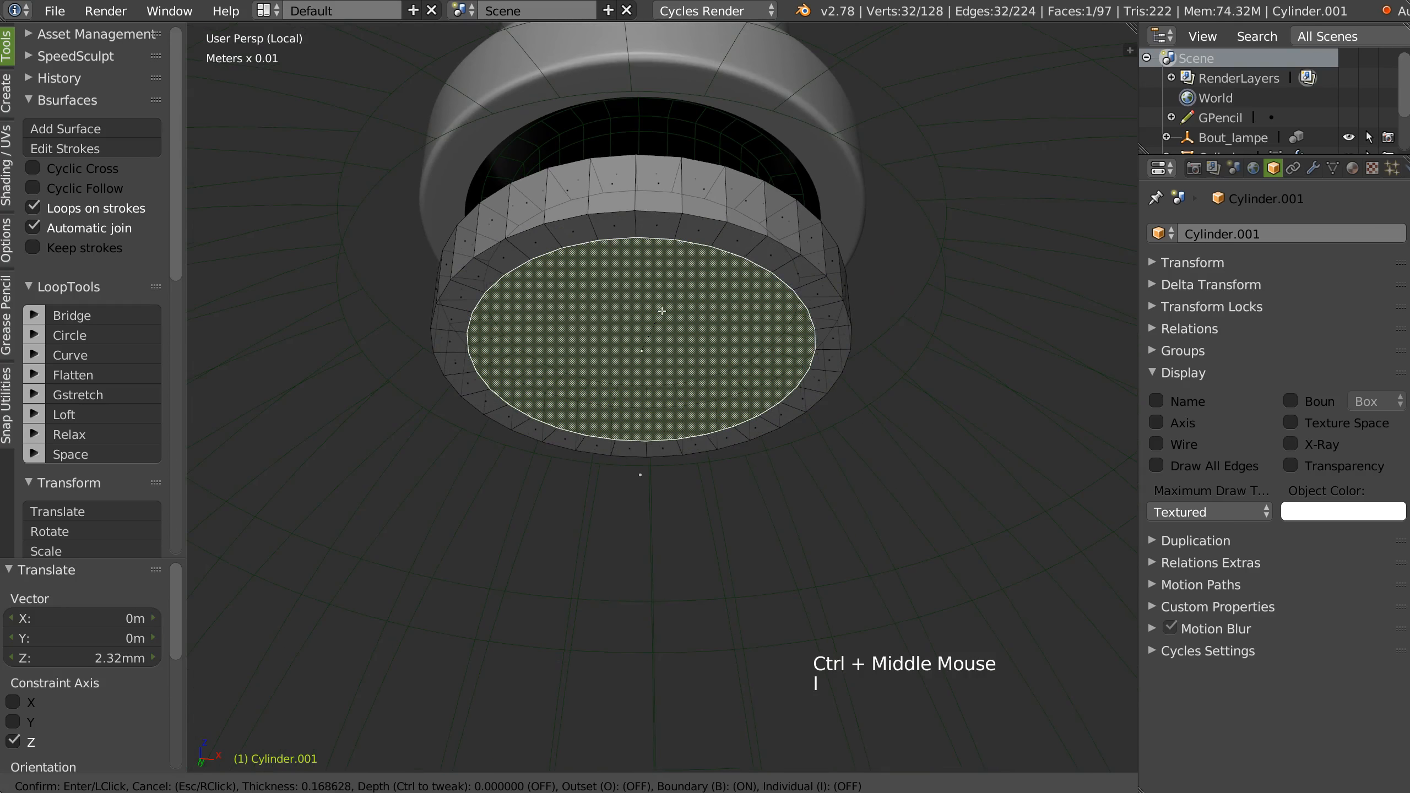
{"action": "left_click", "coordinate": [661, 312]}
Step: Extrude the cylinder's bottom face downward about 1.73 mm and inset its end about 0.47 mm for a thin rim
{"action": "key", "text": "e"}
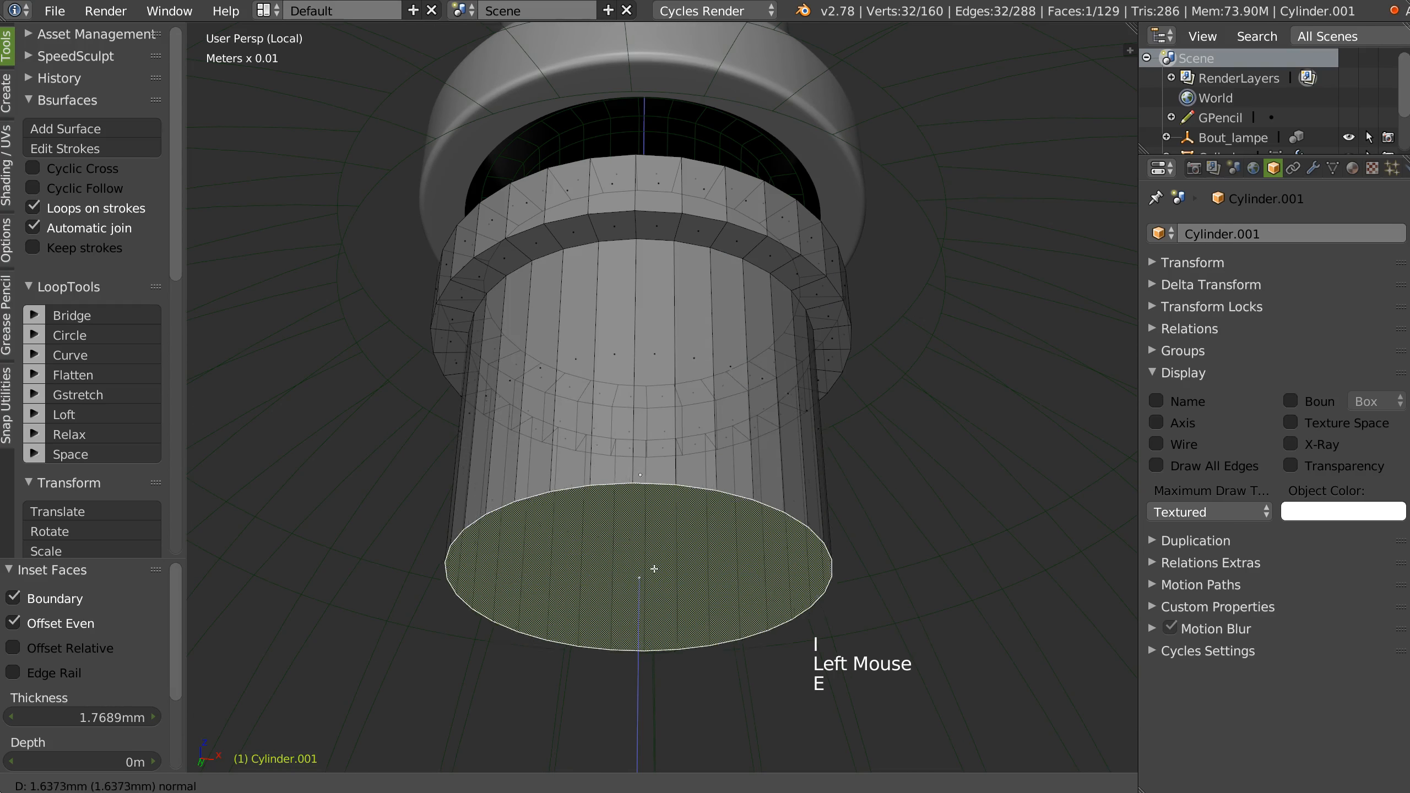
{"action": "left_click", "coordinate": [654, 572]}
{"action": "key", "text": "i"}
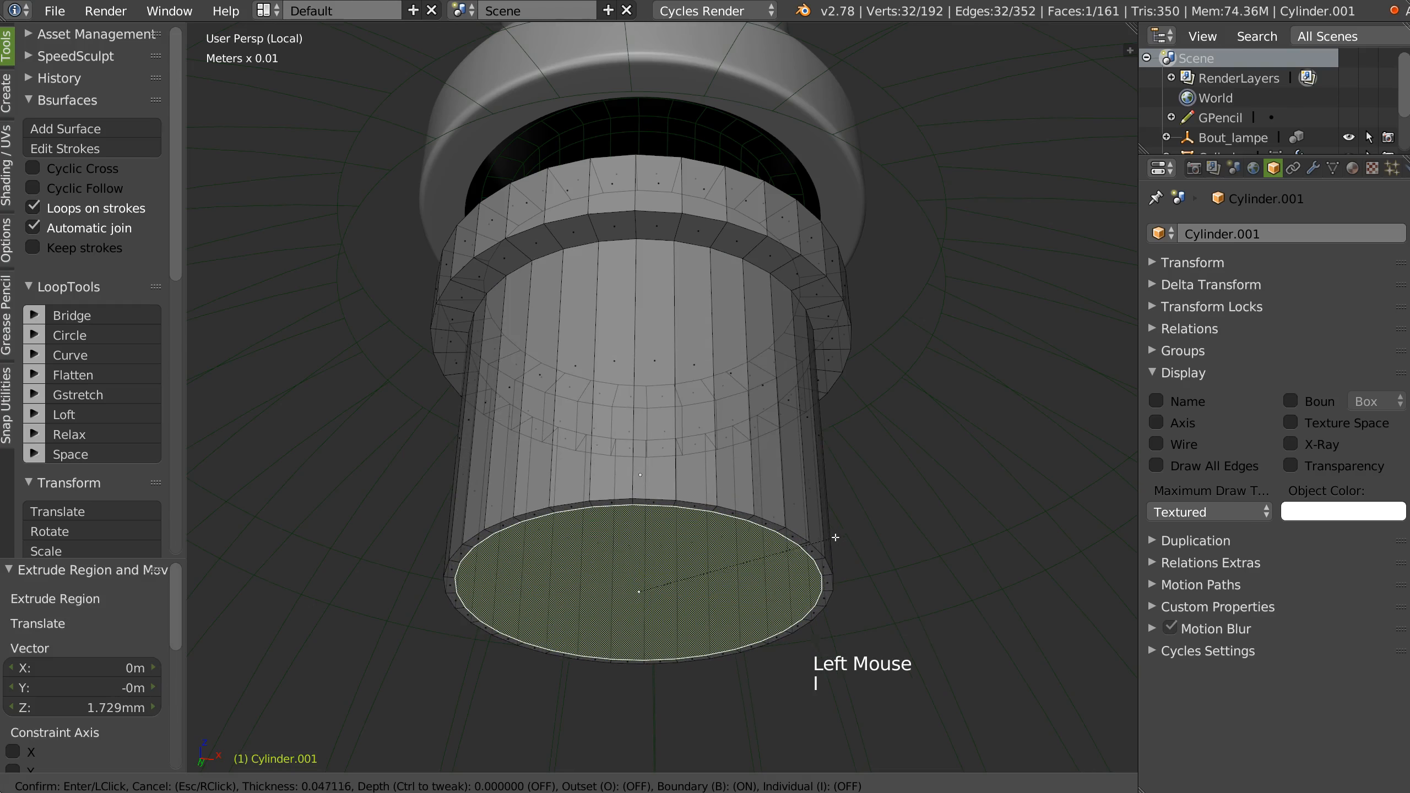
{"action": "left_click", "coordinate": [835, 537]}
Step: Extrude the end face about 1.01 mm back inside the barrel, then inset it about 1.54 mm and scale it to 0.721
{"action": "key", "text": "e"}
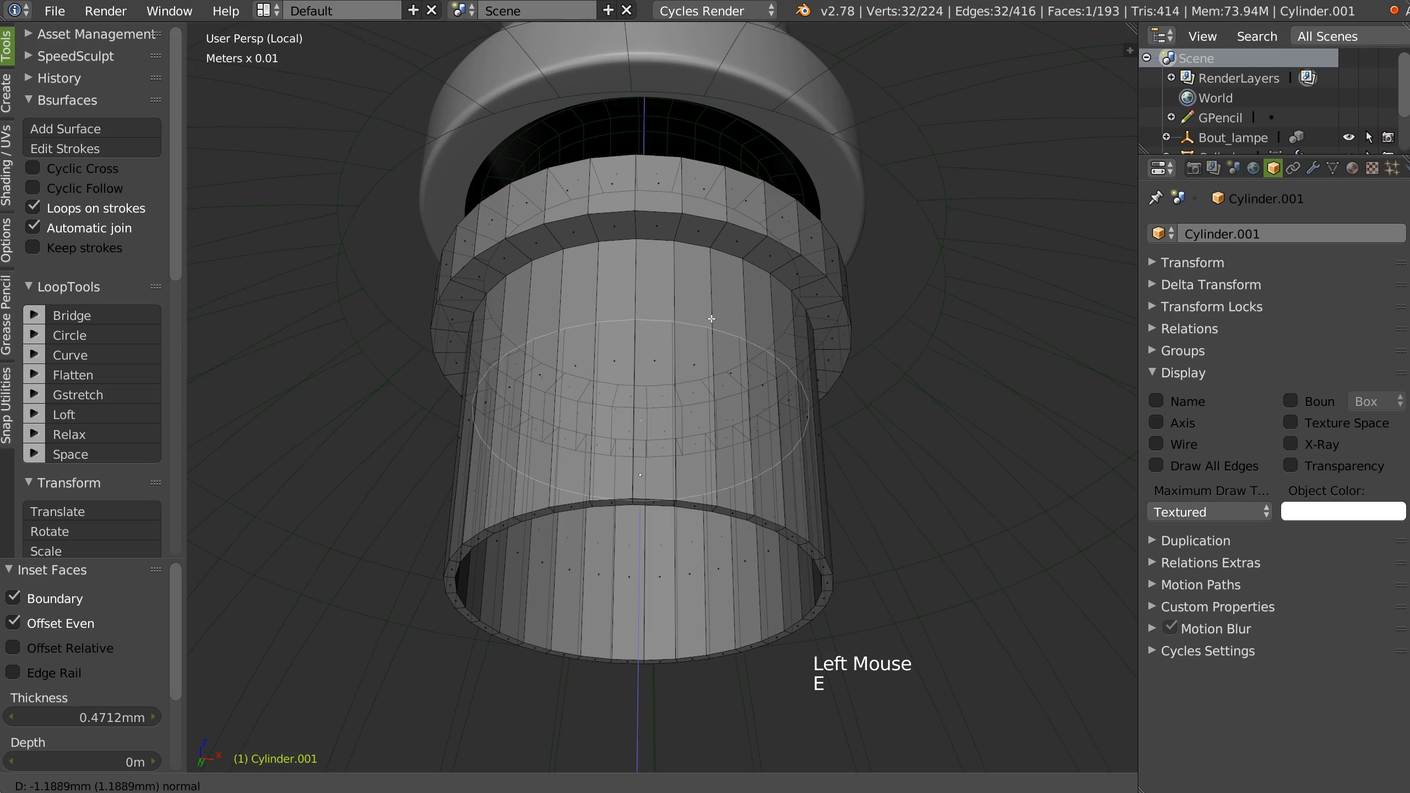
{"action": "left_click", "coordinate": [706, 345]}
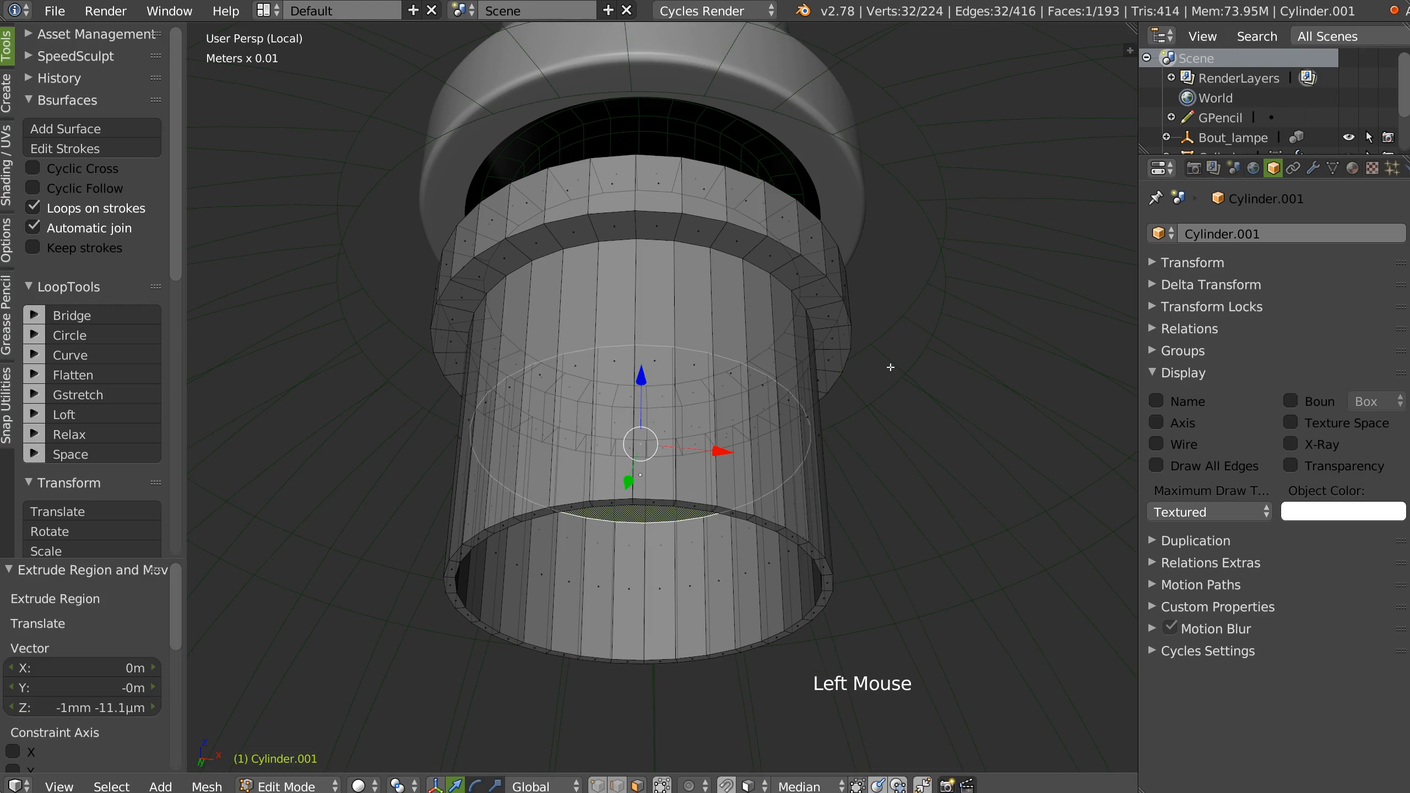
{"action": "key", "text": "i"}
{"action": "left_click", "coordinate": [744, 461]}
{"action": "key", "text": "s"}
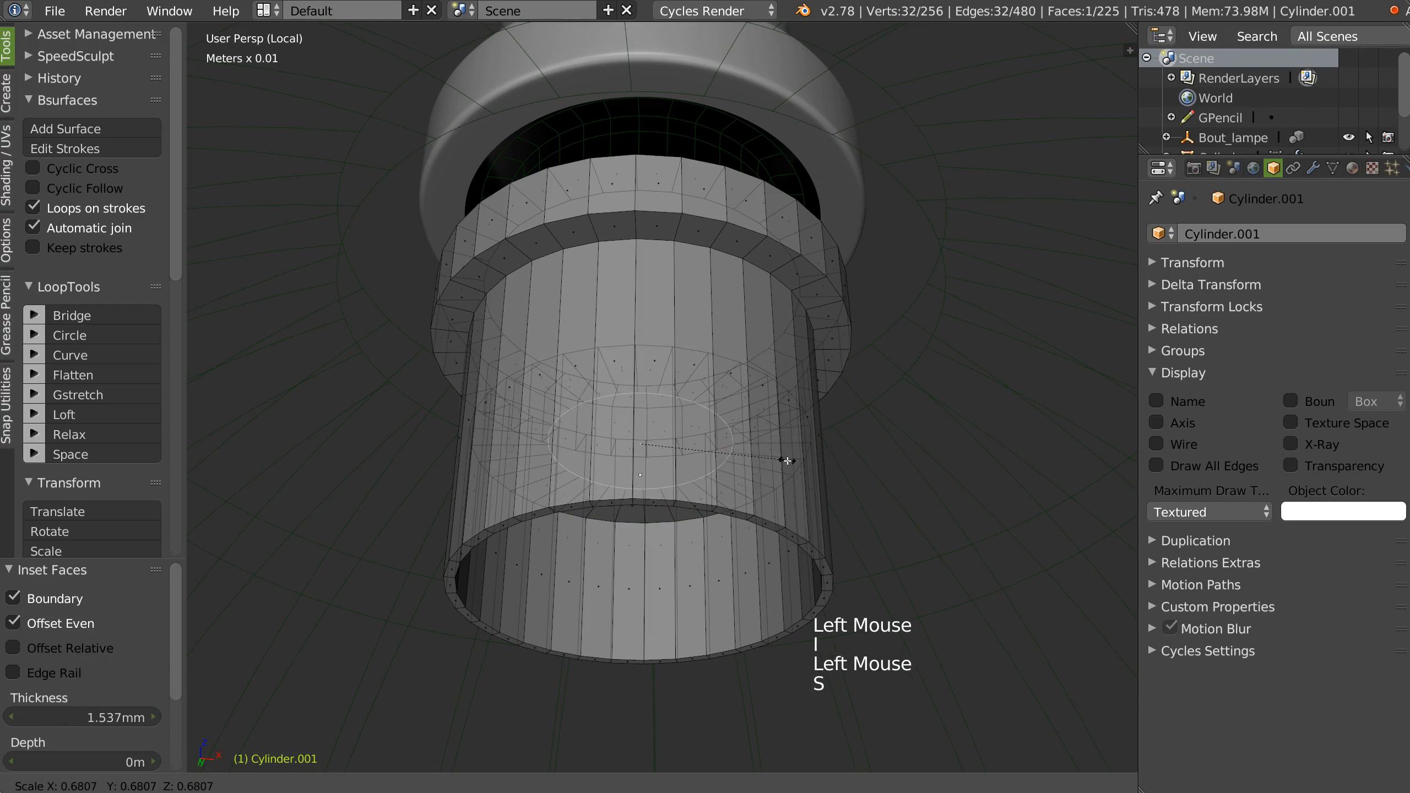
{"action": "left_click", "coordinate": [793, 461]}
Step: Extrude the small inner face about 0.64 mm further into the socket and delete it to leave an open hole
{"action": "key", "text": "e"}
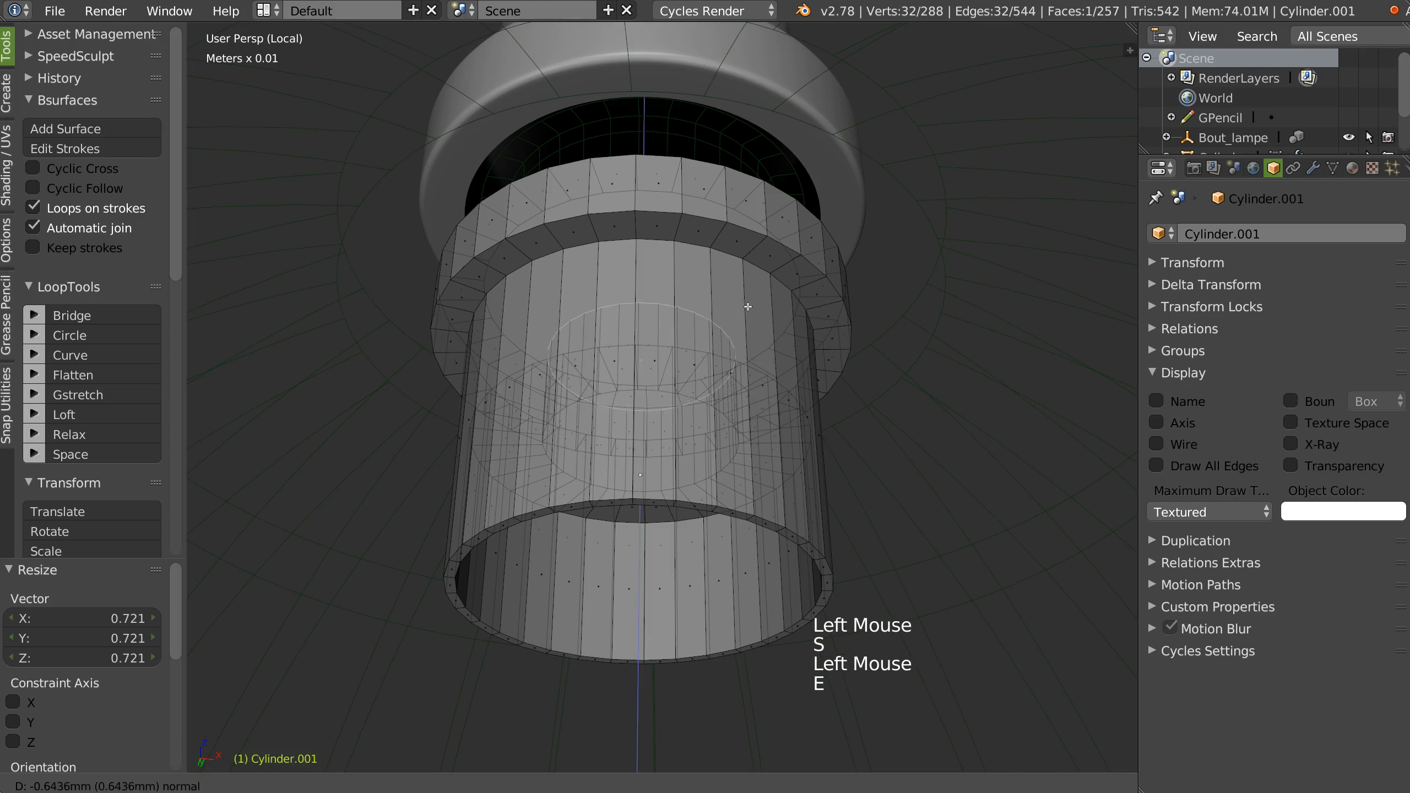
{"action": "left_click", "coordinate": [748, 306]}
{"action": "key", "text": "x"}
{"action": "left_click", "coordinate": [747, 309]}
Step: Add a weight-limited Speedflow bevel to the socket in Object Mode, with width 0.02 and 2 segments
{"action": "middle_click_drag", "start_coordinate": [748, 308], "coordinate": [719, 319]}
{"action": "key", "text": "Tab"}
{"action": "key", "text": "shift+ctrl+q"}
{"action": "left_click", "coordinate": [860, 343]}
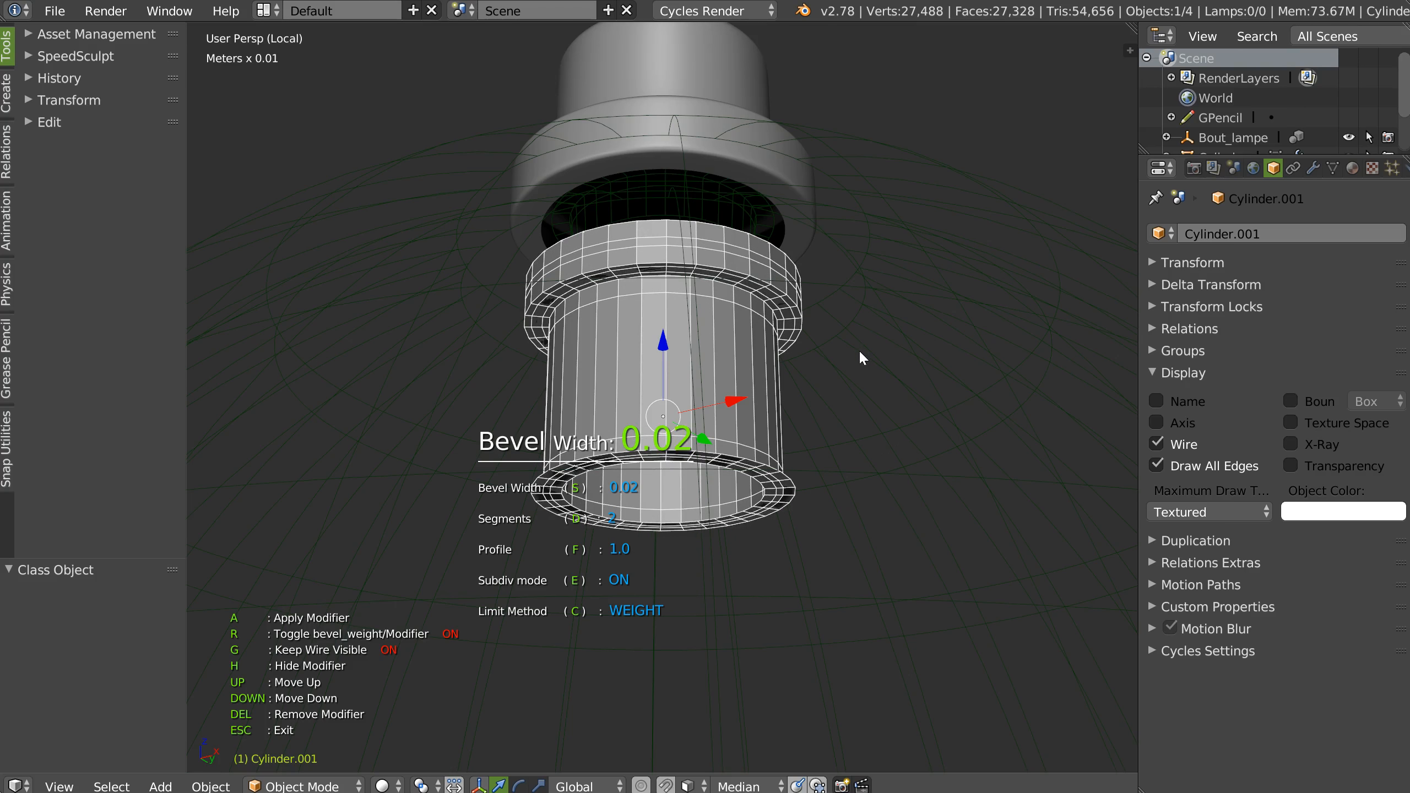
{"action": "left_click", "coordinate": [859, 349]}
Step: Set the socket bevel's profile to 0.5
{"action": "middle_click_drag", "start_coordinate": [853, 349], "coordinate": [835, 325], "text": "ctrl"}
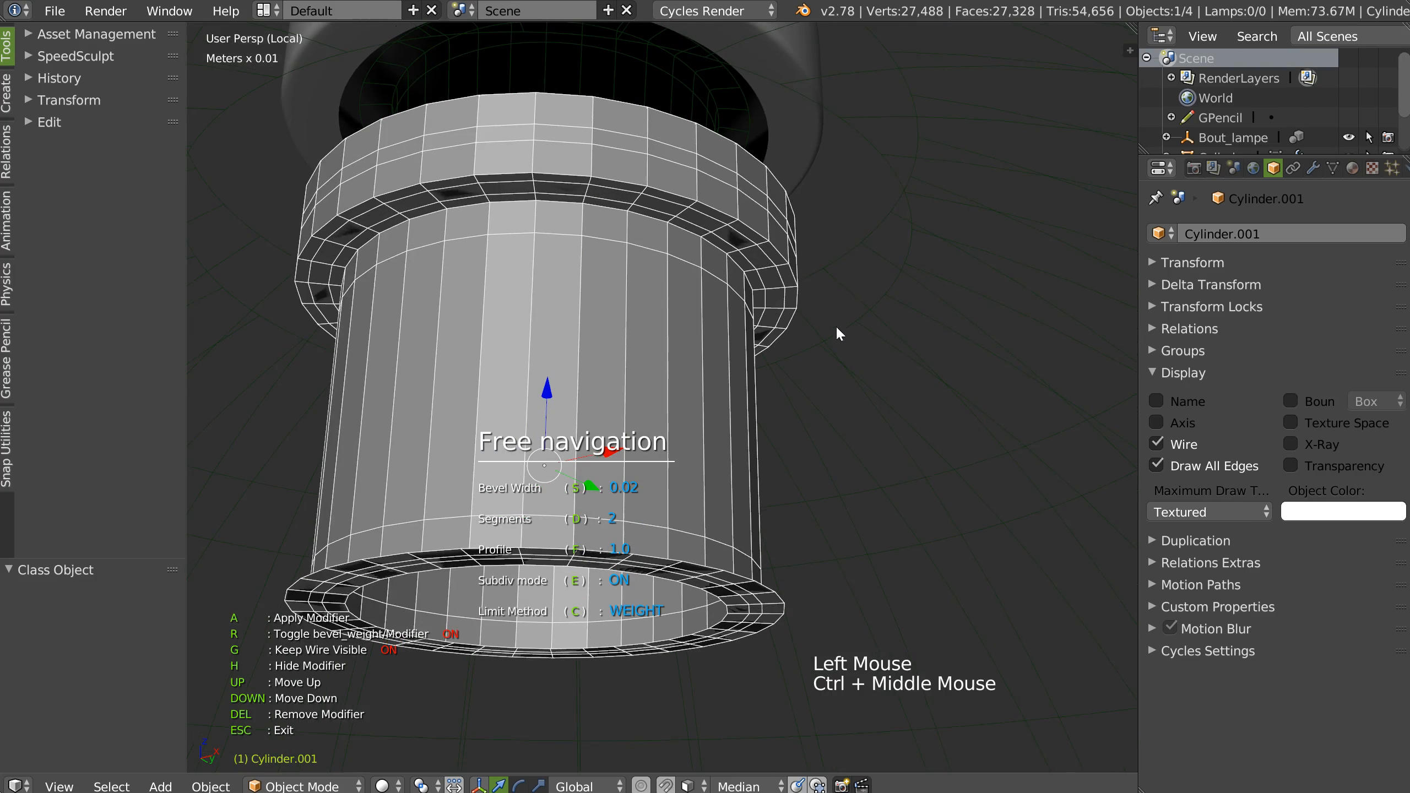
{"action": "key", "text": "f"}
{"action": "key", "text": "KP_Decimal"}
{"action": "key", "text": "KP_5"}
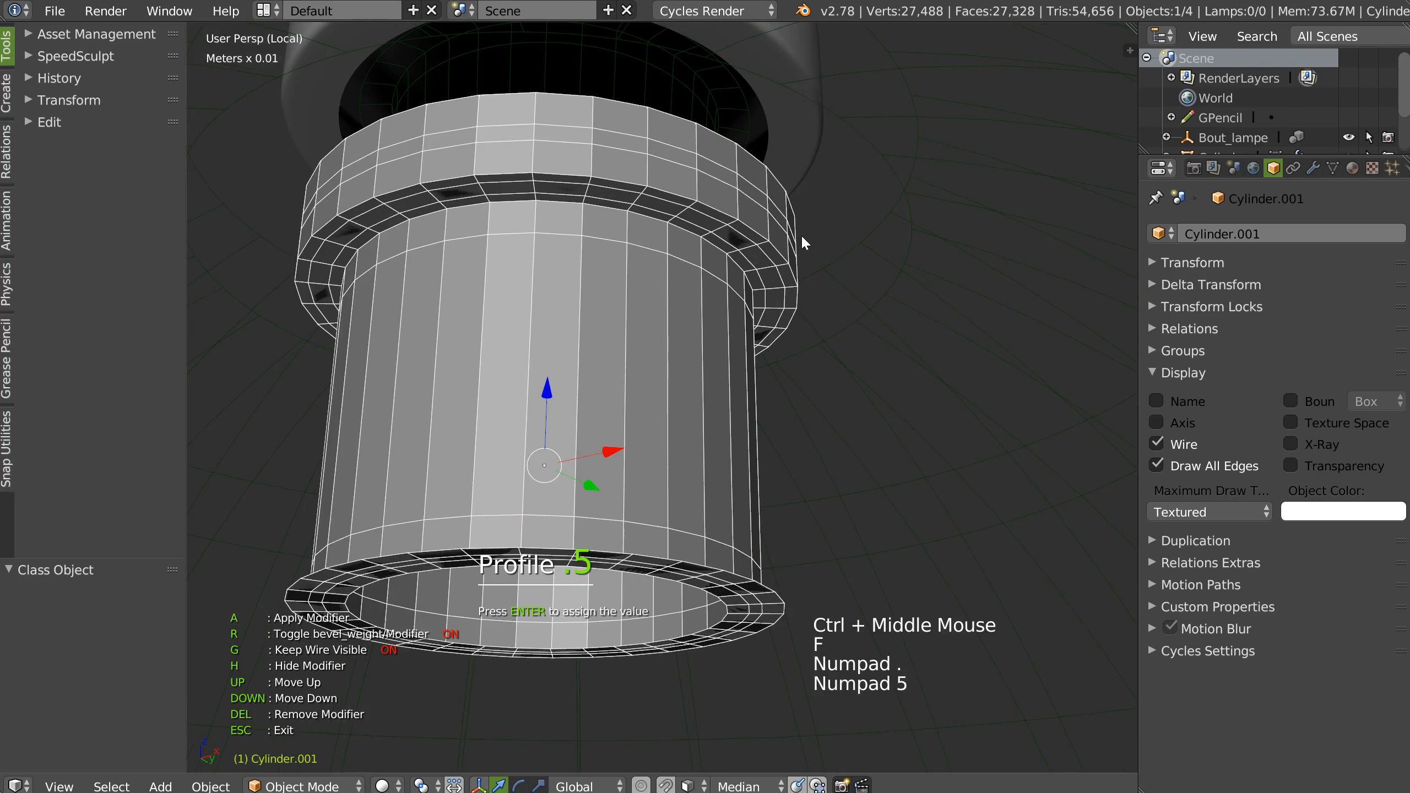
{"action": "key", "text": "KP_Enter"}
{"action": "left_click", "coordinate": [669, 375]}
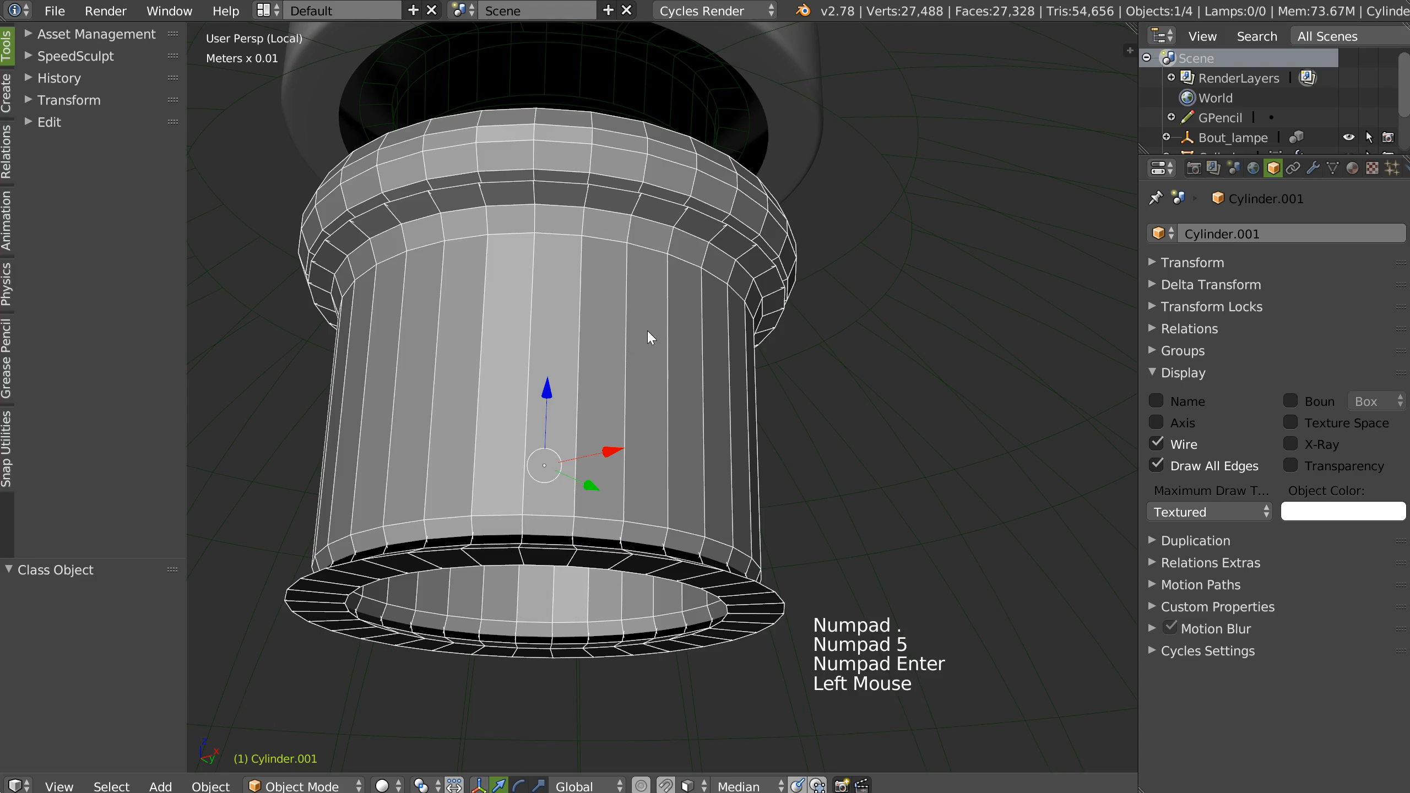
Step: Reduce the socket bevel's width to 0.01 with the Speedflow bevel adjustment and go into Edit Mode
{"action": "key", "text": "shift+ctrl+q"}
{"action": "left_click", "coordinate": [789, 405]}
{"action": "left_click", "coordinate": [790, 410]}
{"action": "key", "text": "r"}
{"action": "left_click", "coordinate": [689, 372]}
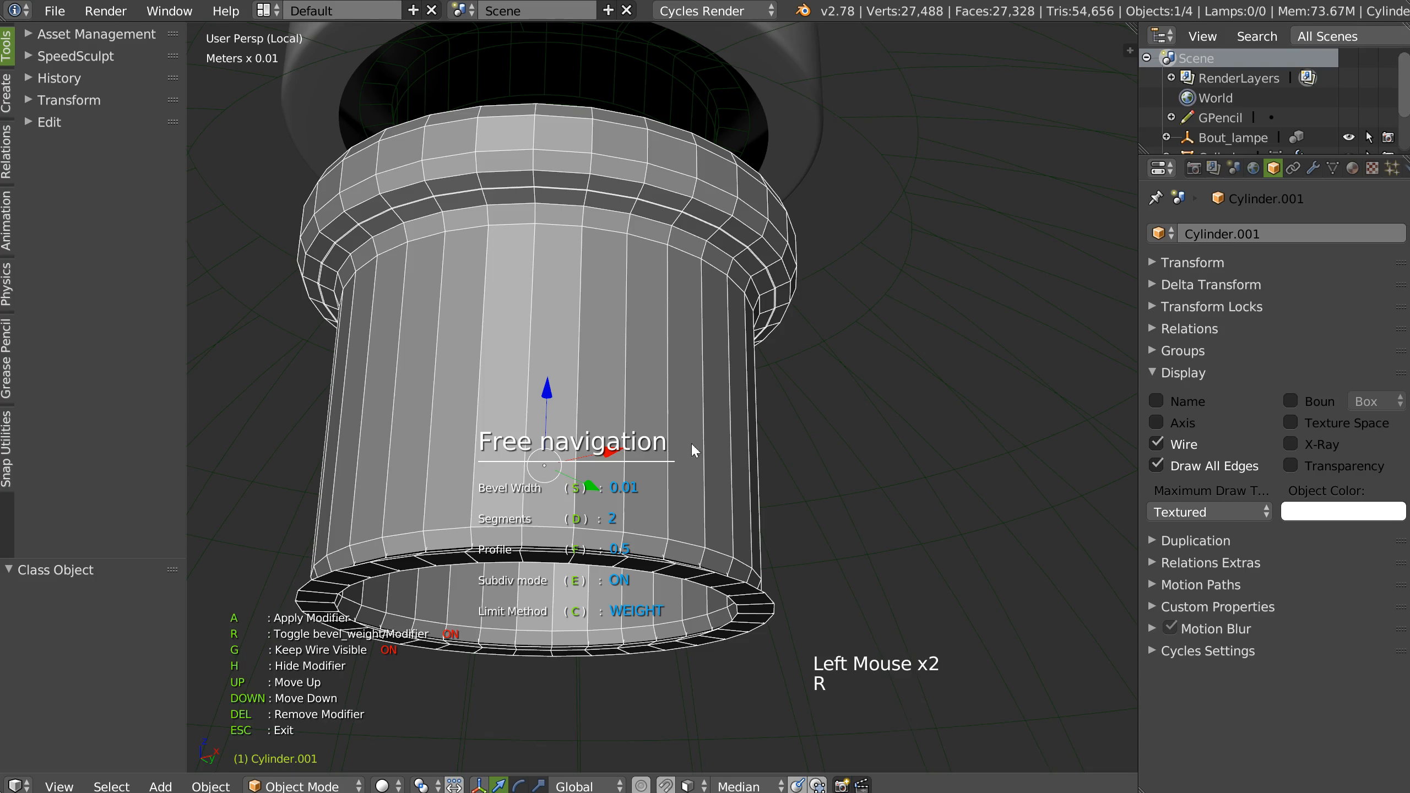
{"action": "key", "text": "Tab"}
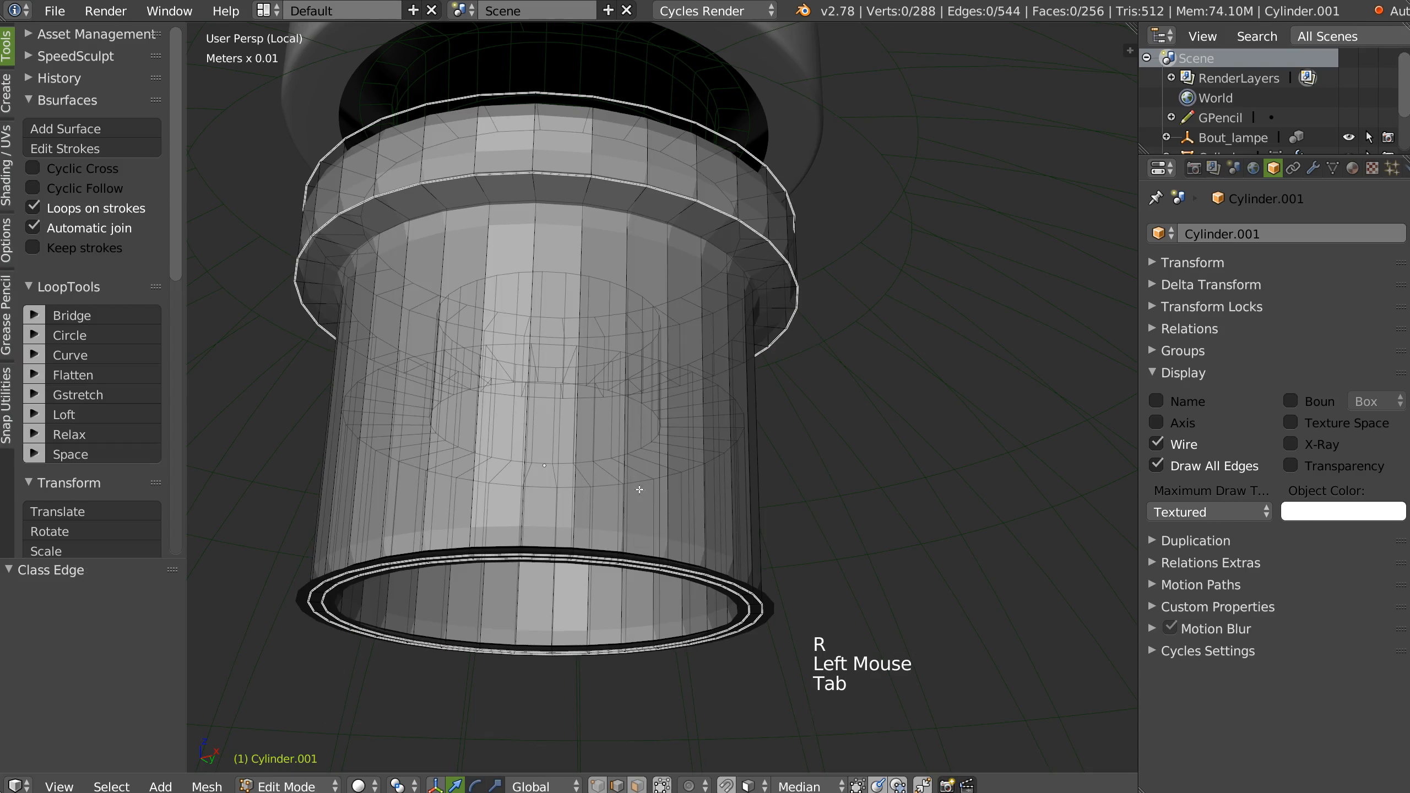
Step: Try to adjust the bevel weight of the collar's lower outer edge loop, toggling Speedflow between modifier and weight mode
{"action": "left_click", "coordinate": [666, 198], "text": "alt"}
{"action": "key", "text": "shift+ctrl+q"}
{"action": "key", "text": "shift+ctrl+q"}
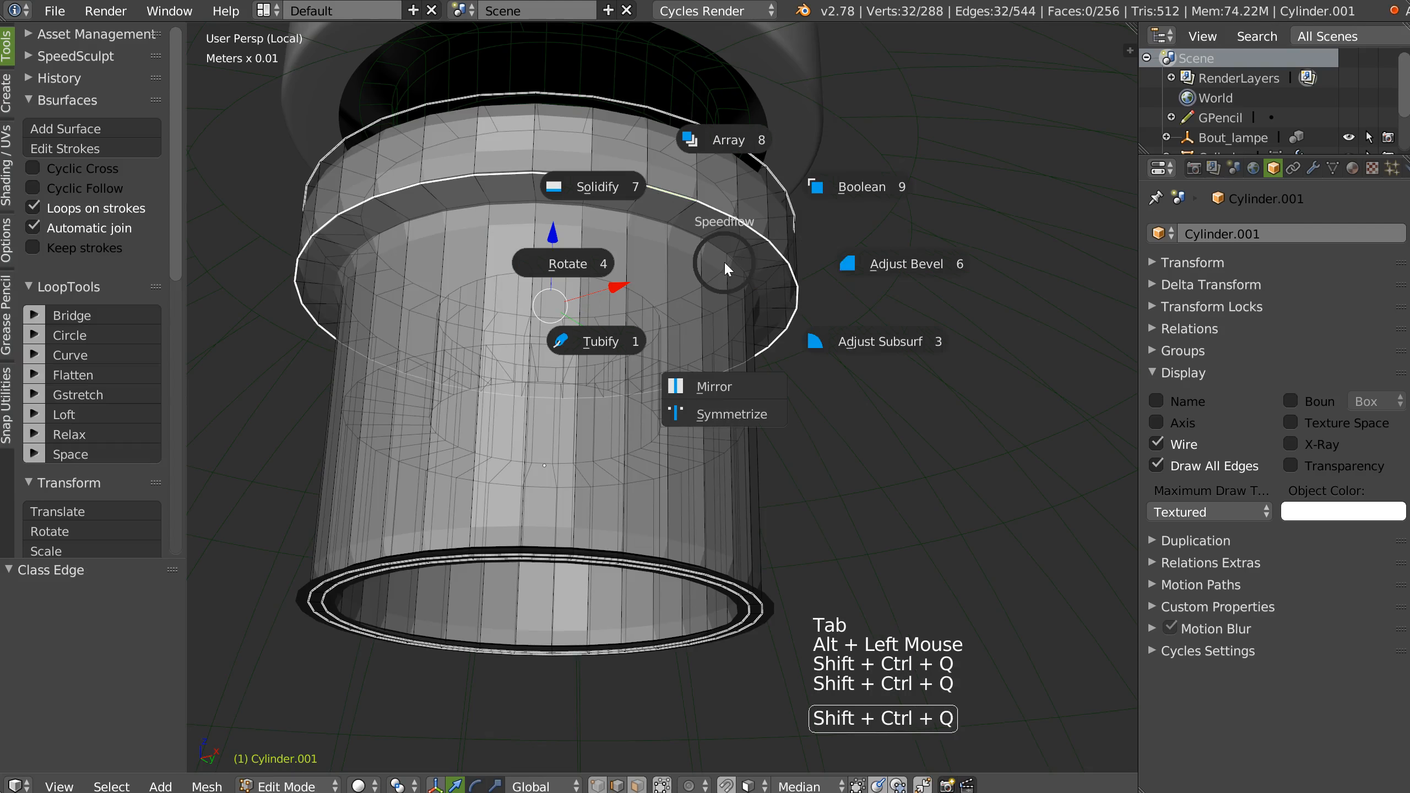
{"action": "left_click", "coordinate": [822, 265]}
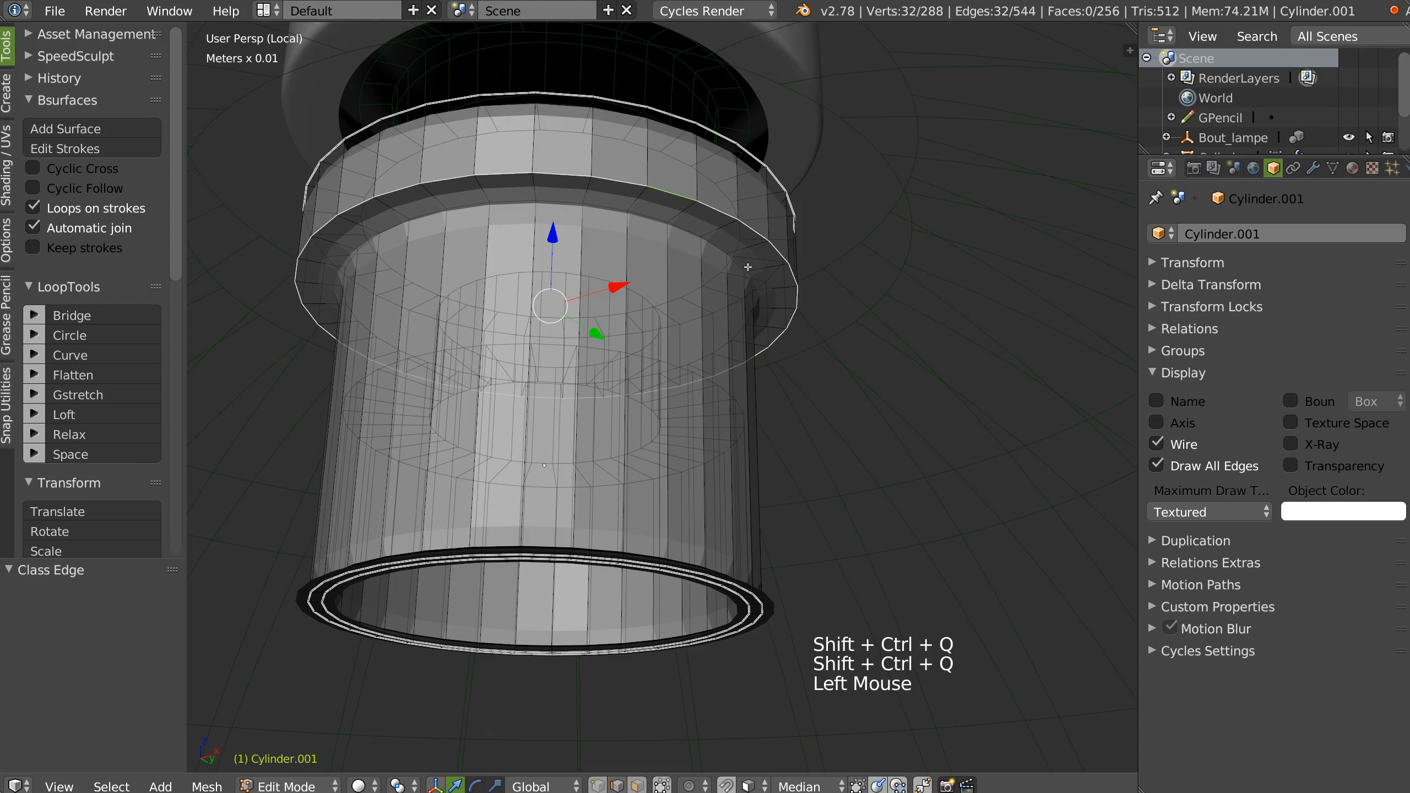
{"action": "key", "text": "shift+ctrl+q"}
{"action": "left_click", "coordinate": [879, 244]}
{"action": "left_click", "coordinate": [676, 312]}
{"action": "key", "text": "Tab"}
{"action": "key", "text": "shift+ctrl+q"}
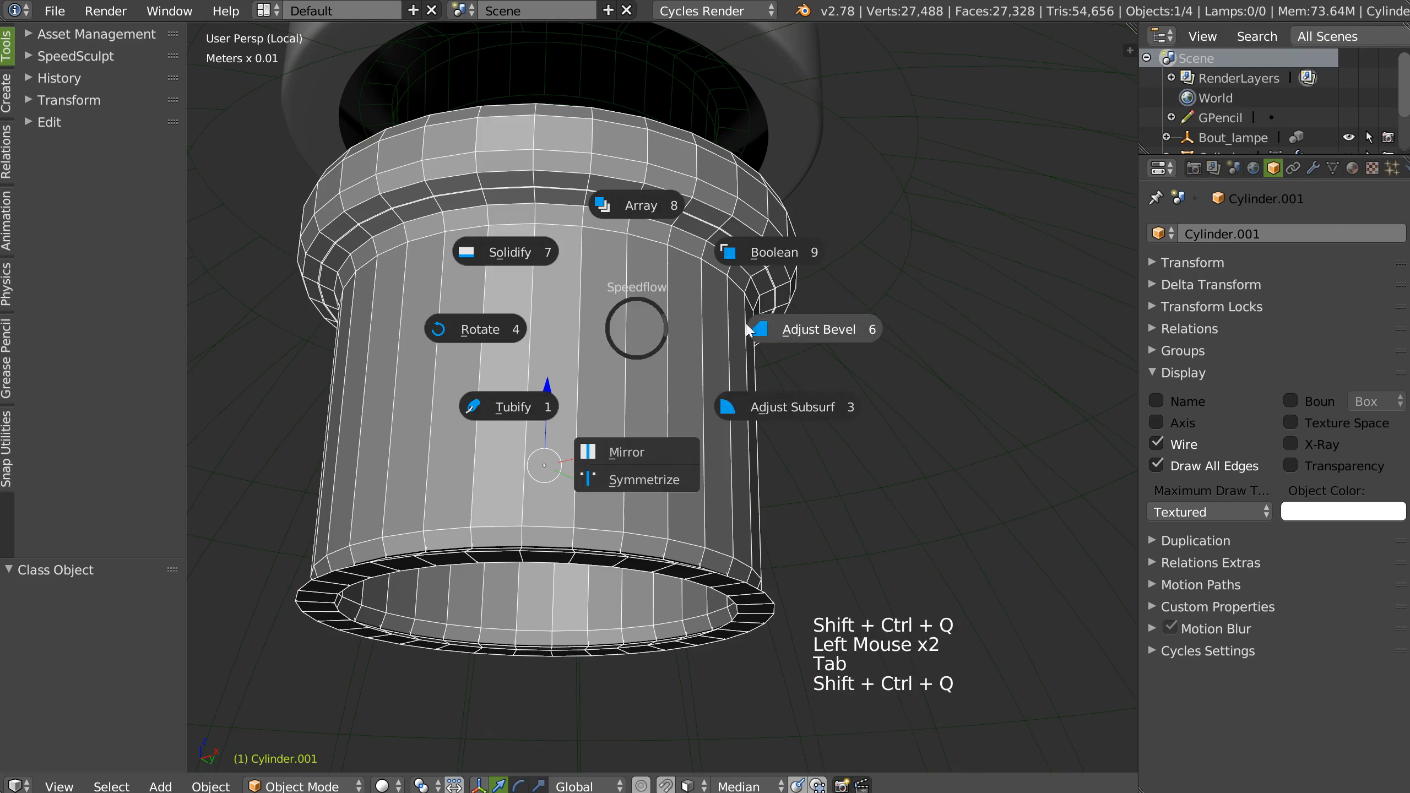
{"action": "left_click", "coordinate": [795, 326]}
{"action": "key", "text": "r"}
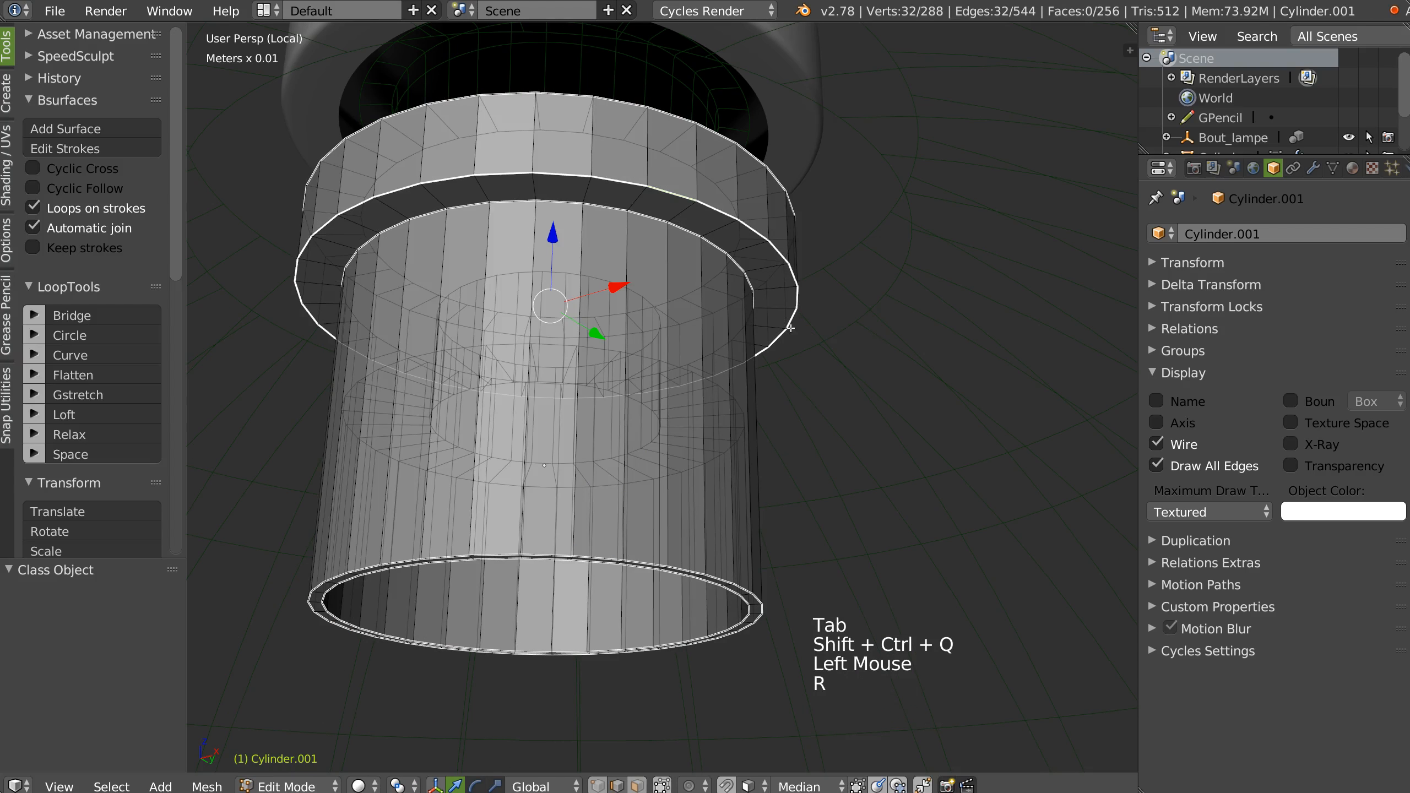
Step: Select the collar's lower, inner and upper edge loops and set their bevel weight to 0.72
{"action": "left_click", "coordinate": [694, 158], "text": "alt"}
{"action": "left_click", "coordinate": [667, 156], "text": "alt+shift"}
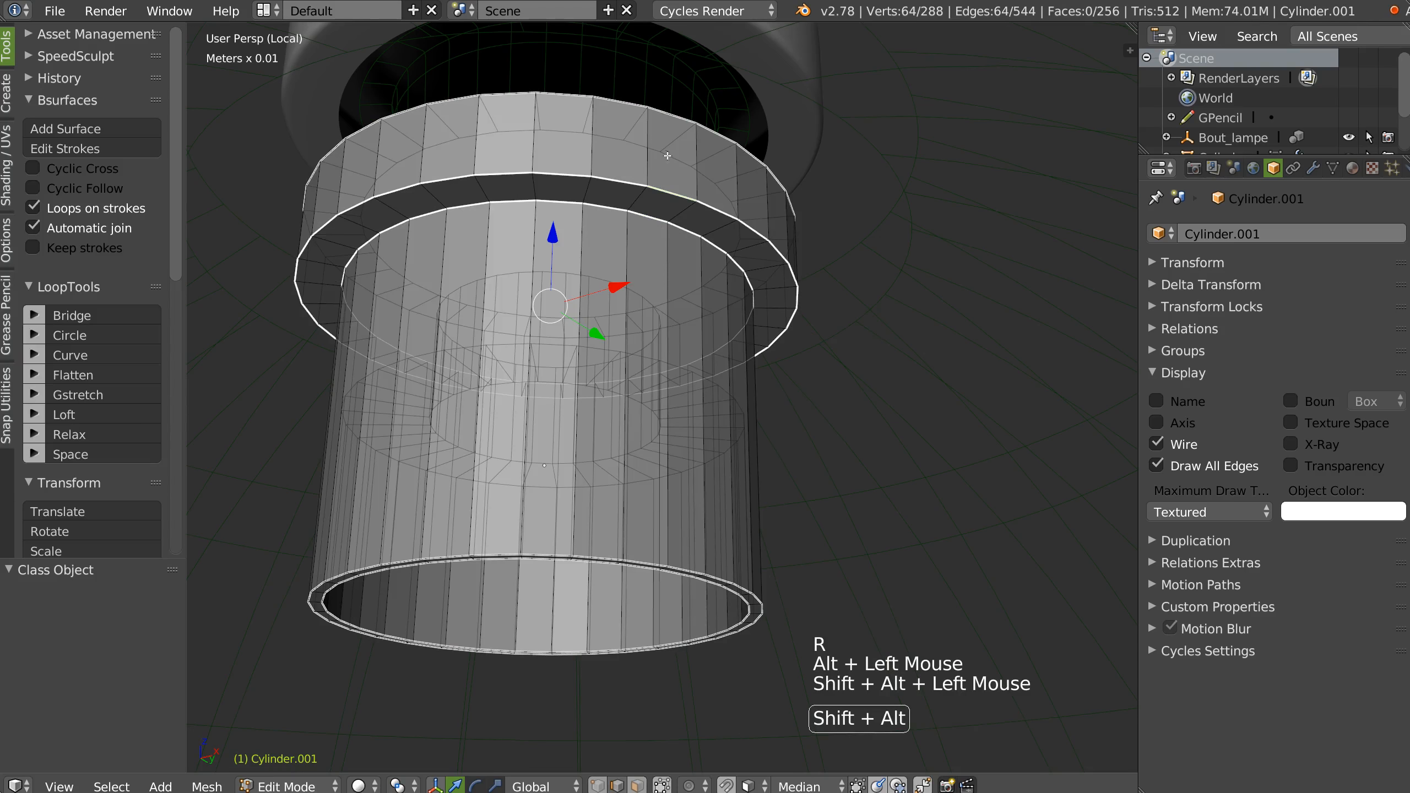
{"action": "left_click", "coordinate": [664, 112], "text": "alt+shift"}
{"action": "key", "text": "shift+ctrl+q"}
{"action": "left_click", "coordinate": [872, 233]}
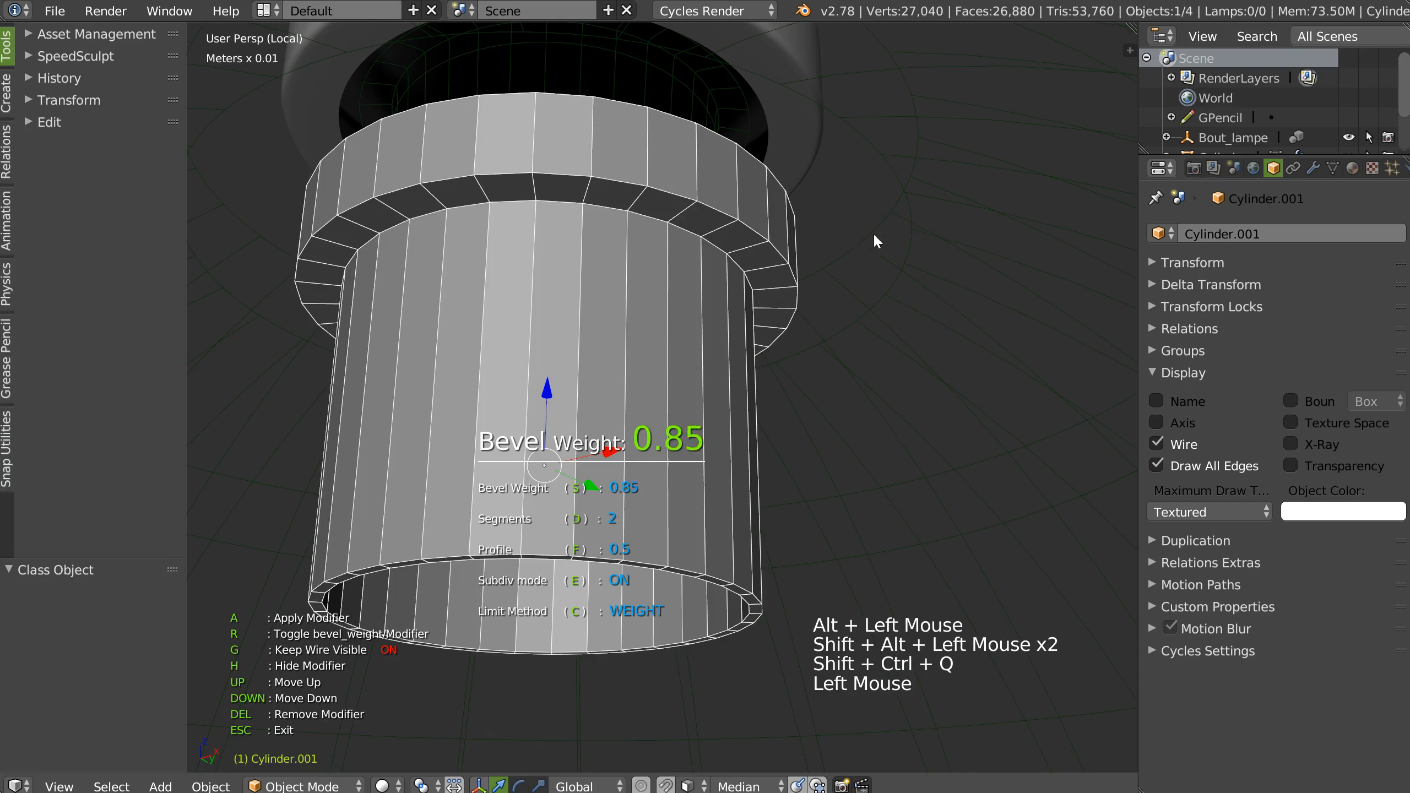
{"action": "left_click", "coordinate": [851, 260]}
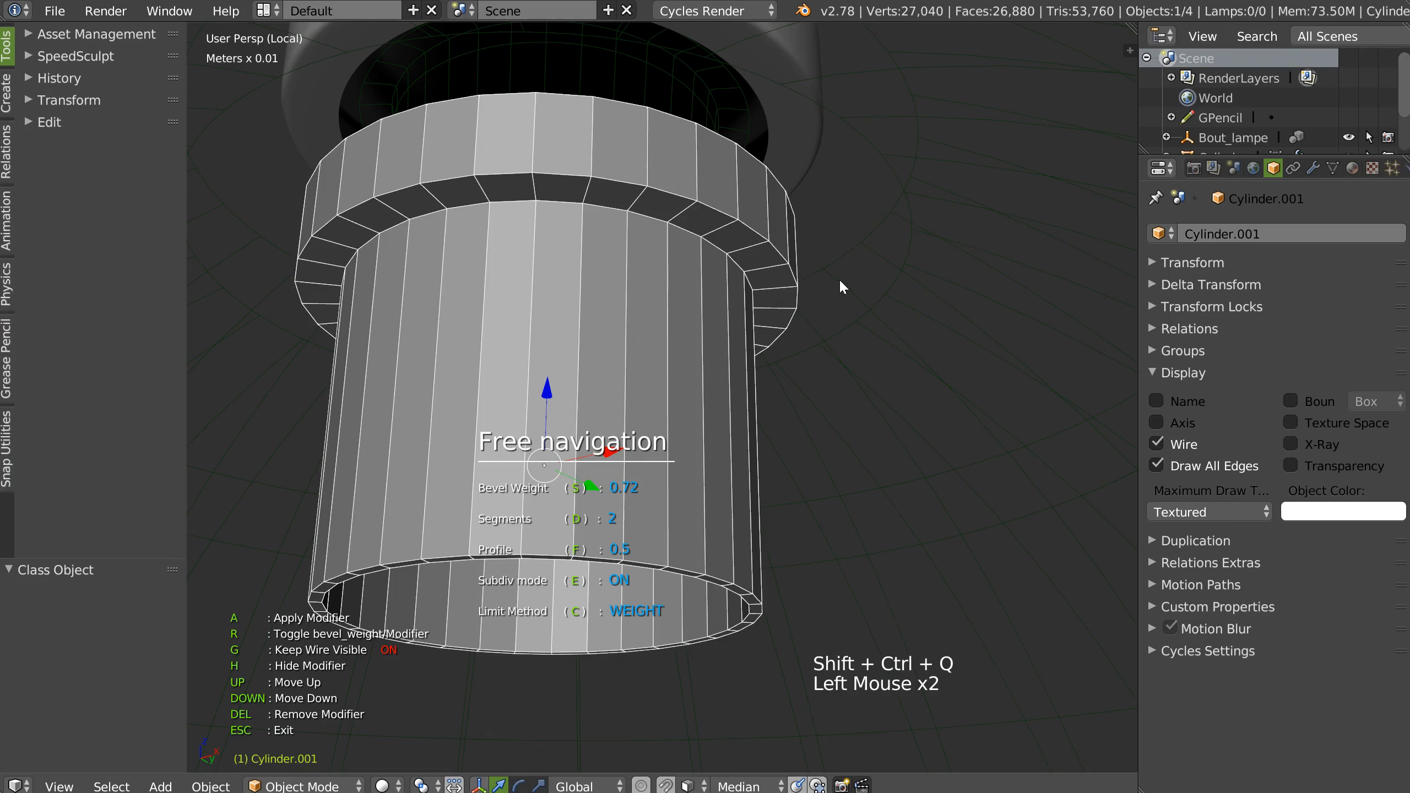
{"action": "left_click", "coordinate": [842, 278]}
{"action": "key", "text": "Tab"}
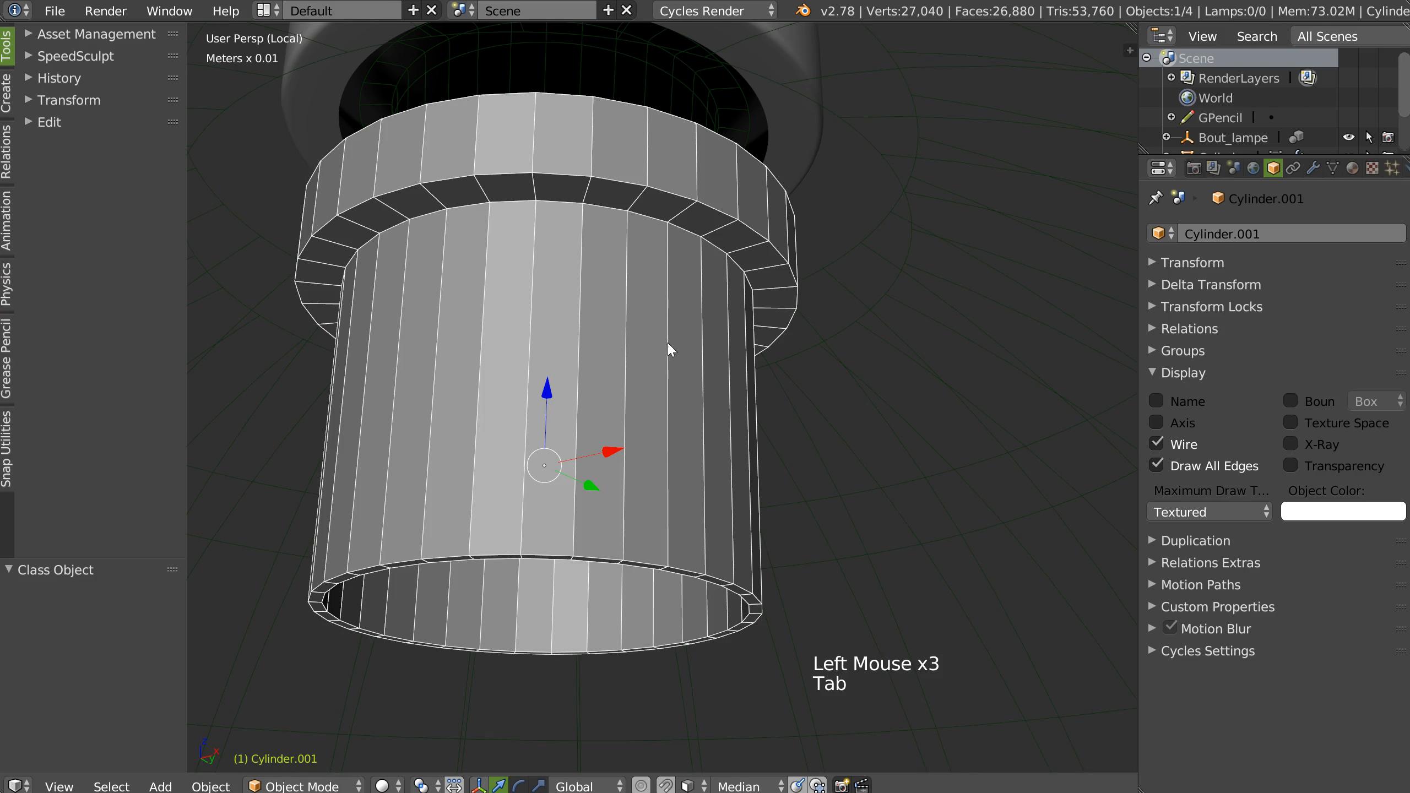
Step: Set the width of the socket's Bevel modifier to 0.1 mm
{"action": "left_click", "coordinate": [1313, 168]}
{"action": "mouse_move", "coordinate": [1201, 319]}
{"action": "left_mouse_down", "text": "shift"}
{"action": "mouse_move", "coordinate": [1232, 323]}
{"action": "mouse_move", "coordinate": [1204, 319]}
{"action": "left_mouse_up", "text": "shift"}
{"action": "middle_click_drag", "start_coordinate": [929, 255], "coordinate": [660, 301]}
Step: Select both edge loops around the rim of the socket's open end and adjust their bevel weight
{"action": "key", "text": "Tab"}
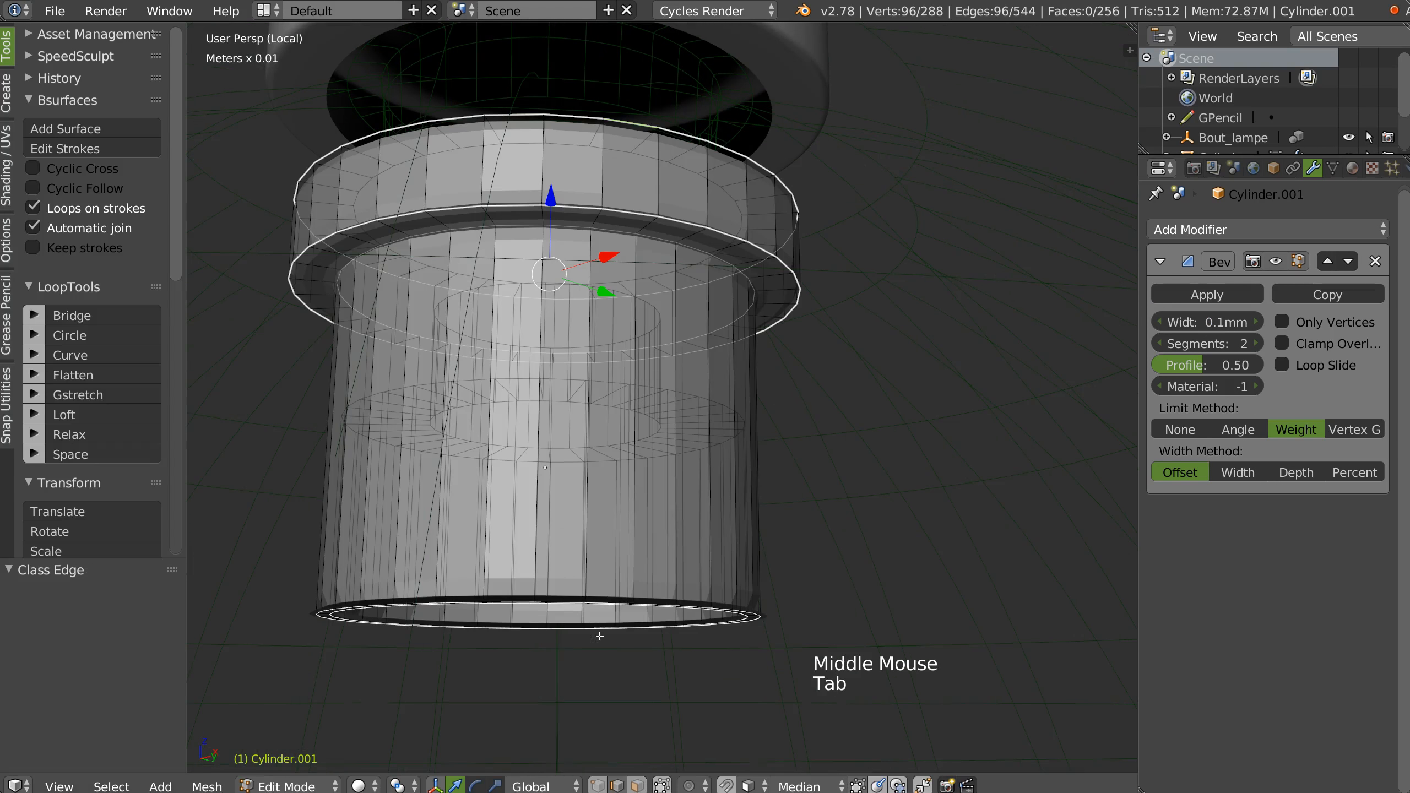
{"action": "left_click", "coordinate": [606, 602], "text": "alt"}
{"action": "middle_click_drag", "start_coordinate": [607, 601], "coordinate": [668, 518]}
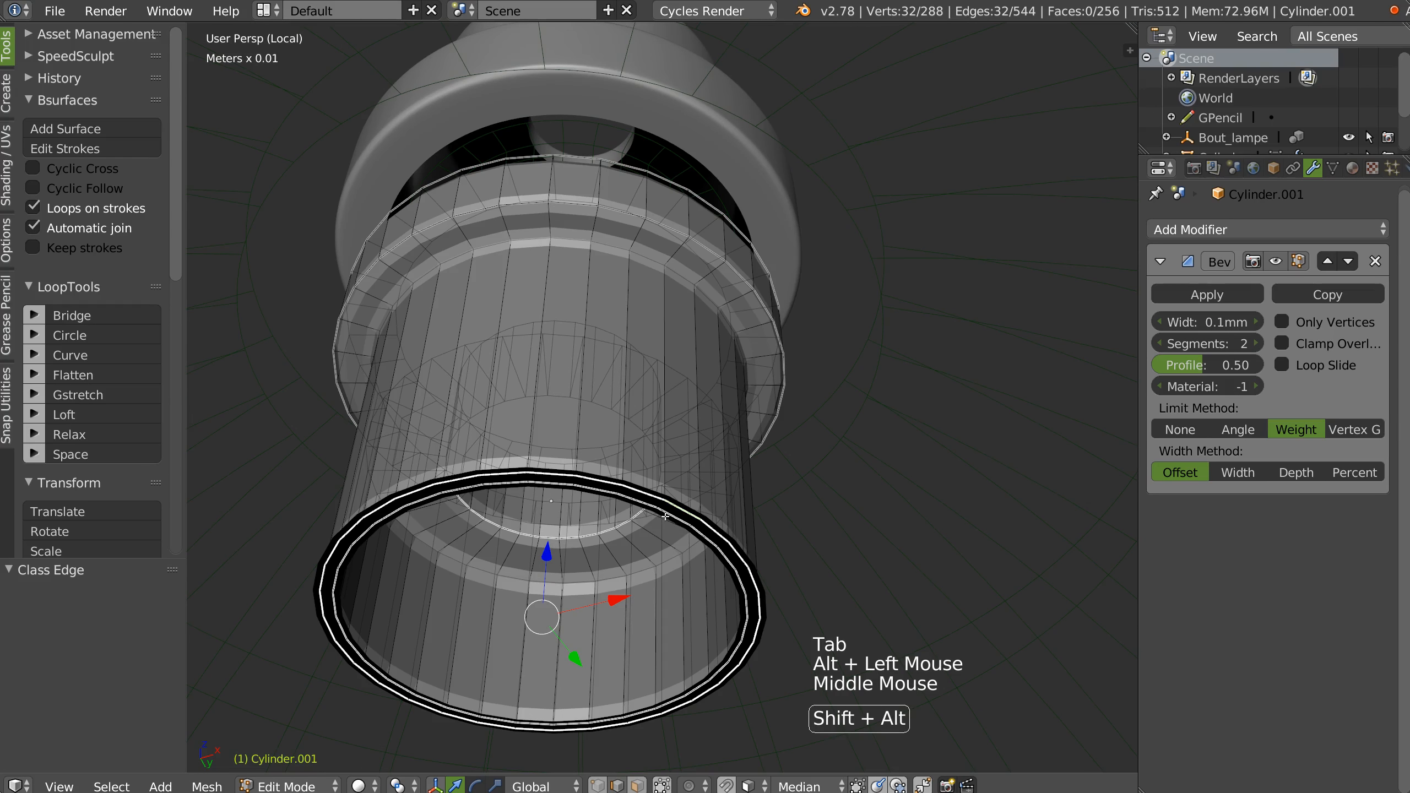
{"action": "left_click", "coordinate": [670, 698], "text": "alt+shift"}
{"action": "key", "text": "shift+ctrl+q"}
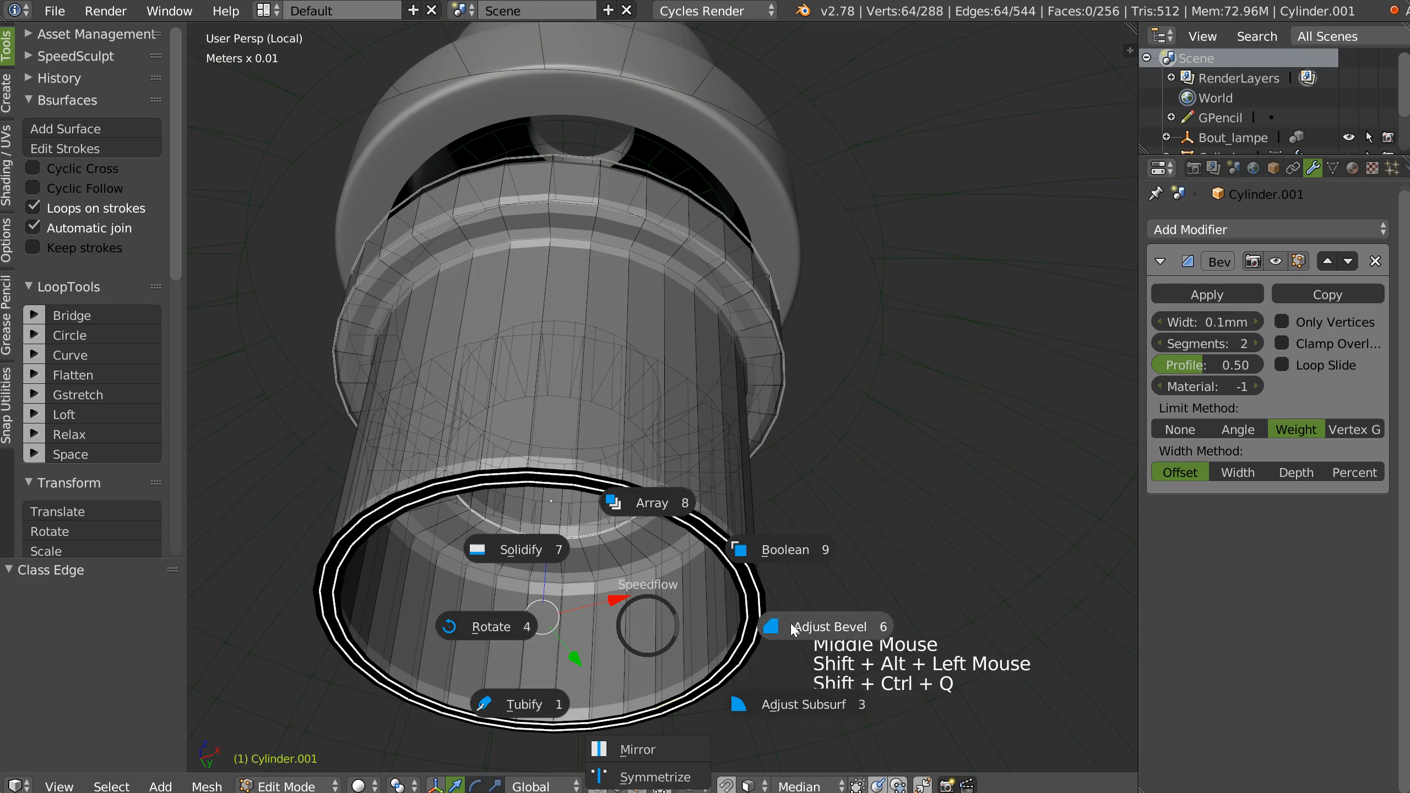
{"action": "left_click", "coordinate": [800, 709]}
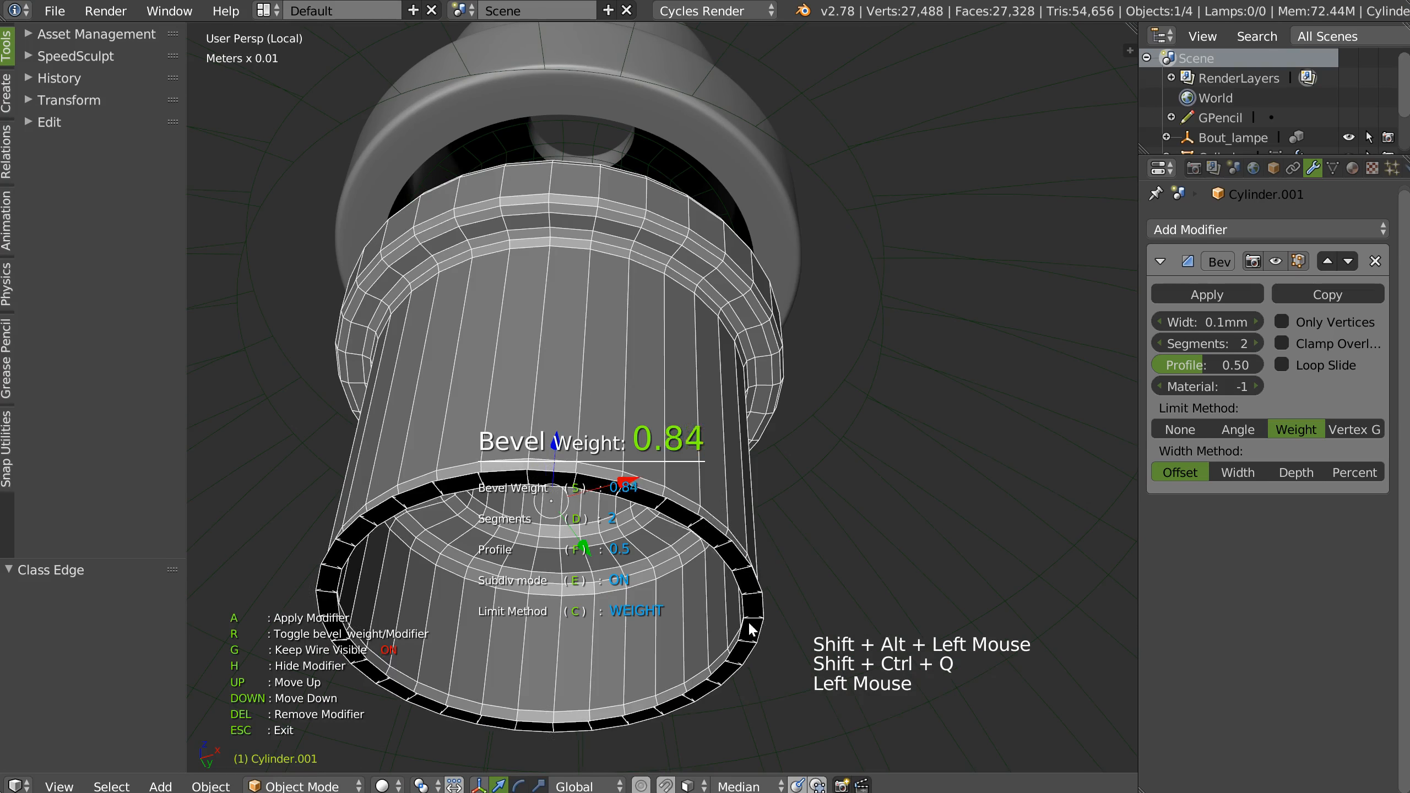
{"action": "left_click", "coordinate": [591, 609]}
Step: Select the two edge loops of the ledge inside the socket and adjust their bevel weight
{"action": "middle_click_drag", "start_coordinate": [590, 608], "coordinate": [788, 282]}
{"action": "left_click", "coordinate": [910, 460]}
{"action": "left_click", "coordinate": [788, 281], "text": "alt"}
{"action": "left_click", "coordinate": [770, 251], "text": "alt+shift"}
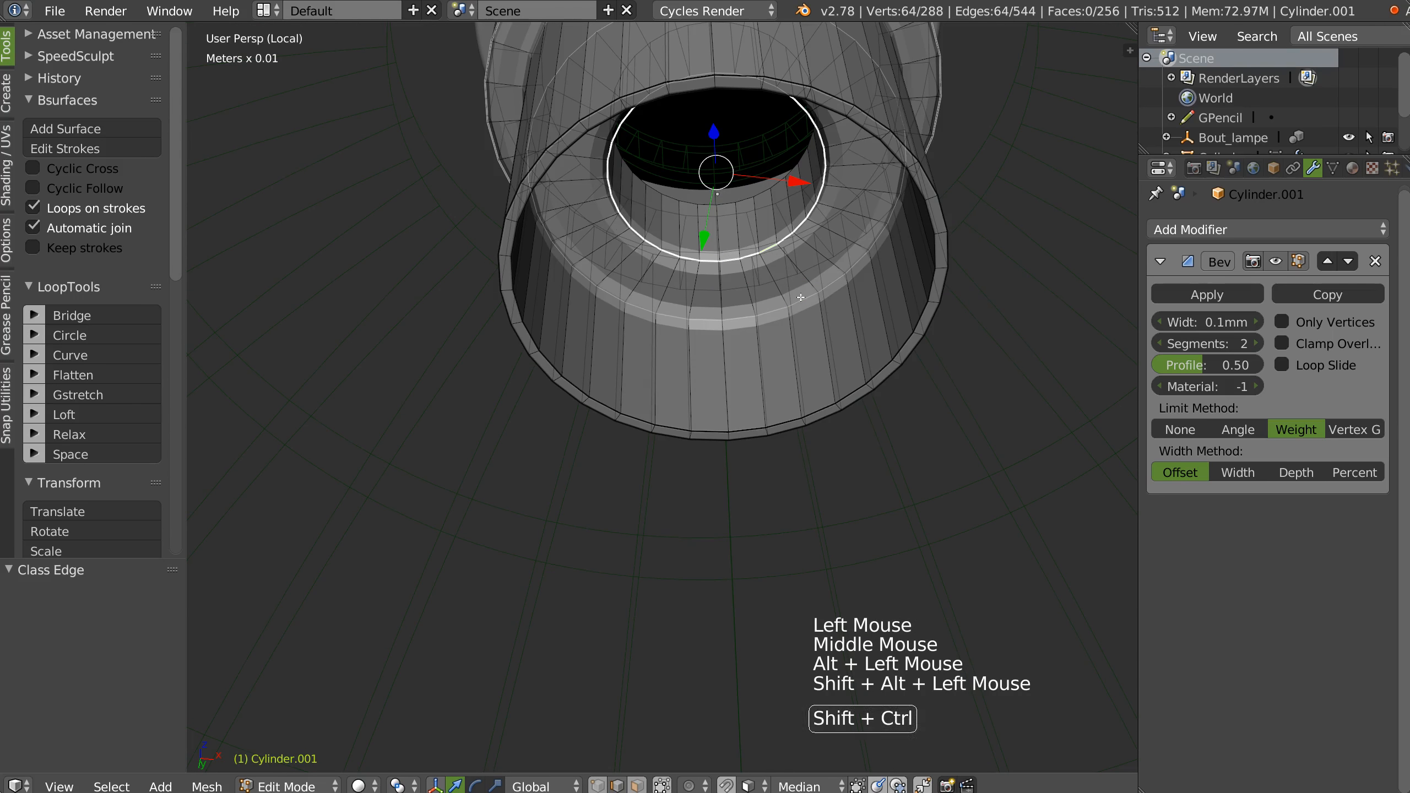
{"action": "key", "text": "shift+ctrl+q"}
{"action": "left_click", "coordinate": [960, 309]}
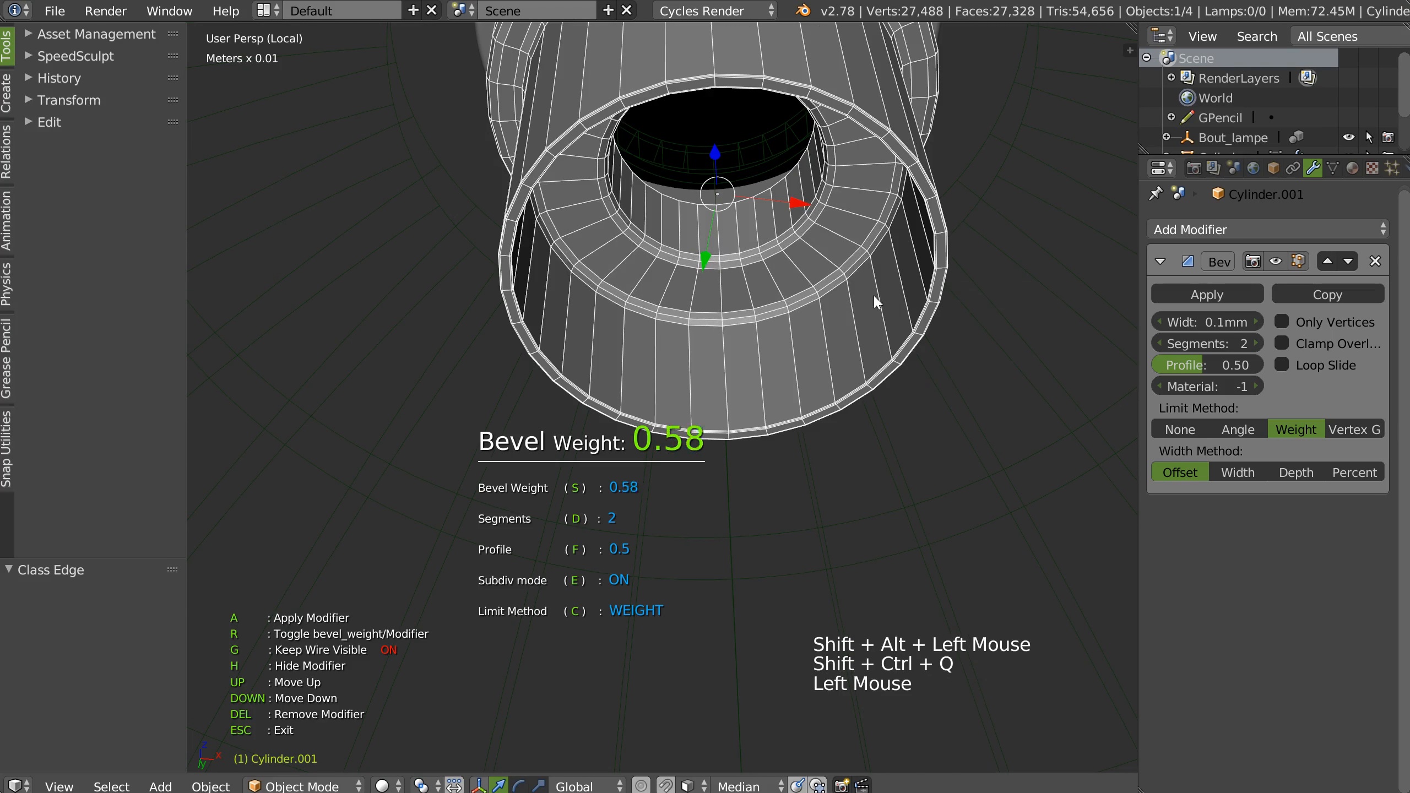
{"action": "left_click", "coordinate": [902, 297]}
Step: Select the collar's three outer edge loops and lower their bevel weight to 0.33
{"action": "middle_click_drag", "start_coordinate": [902, 297], "coordinate": [882, 345]}
{"action": "middle_click_drag", "start_coordinate": [833, 194], "coordinate": [700, 528], "text": "shift"}
{"action": "left_click", "coordinate": [666, 344], "text": "alt"}
{"action": "left_click", "coordinate": [681, 311], "text": "alt+shift"}
{"action": "key", "text": "shift+ctrl+q"}
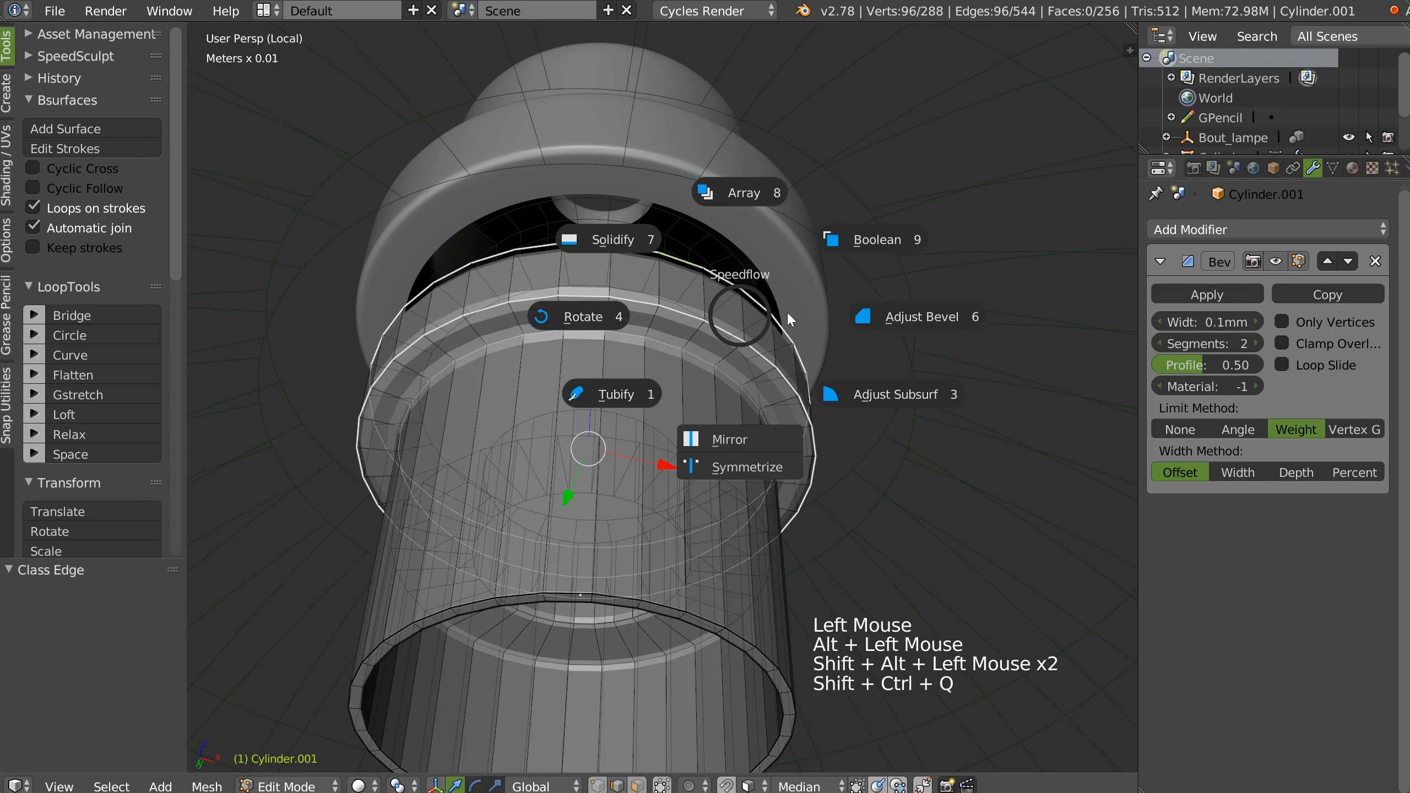
{"action": "left_click", "coordinate": [888, 309]}
{"action": "left_click", "coordinate": [896, 339]}
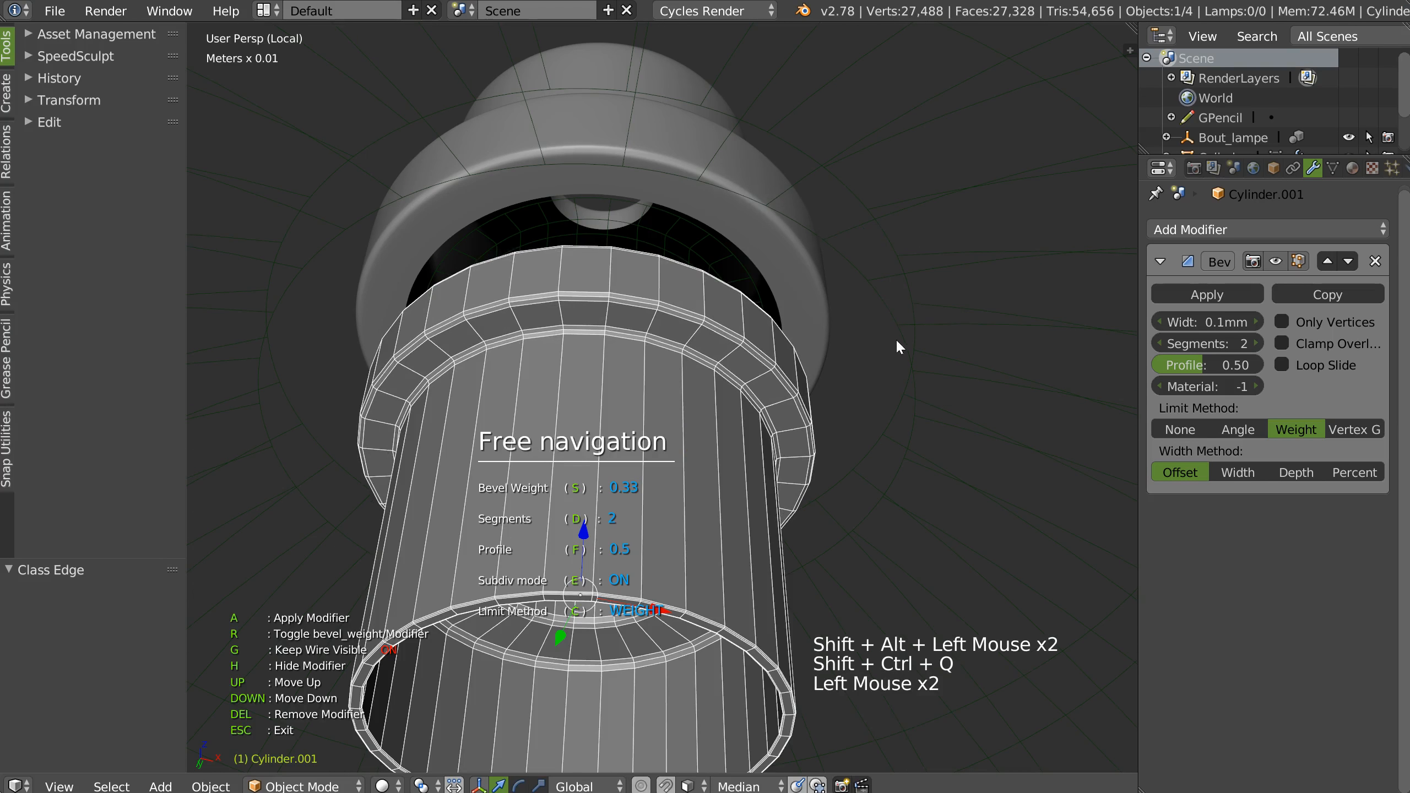
{"action": "left_click", "coordinate": [894, 345]}
{"action": "left_click", "coordinate": [895, 345]}
Step: Add two evenly spaced edge loops around the socket's barrel and return to Object Mode
{"action": "key", "text": "Tab"}
{"action": "middle_click_drag", "start_coordinate": [725, 264], "coordinate": [699, 356]}
{"action": "middle_click_drag", "start_coordinate": [699, 356], "coordinate": [686, 333], "text": "shift"}
{"action": "middle_click_drag", "start_coordinate": [686, 334], "coordinate": [676, 318]}
{"action": "key", "text": "Tab"}
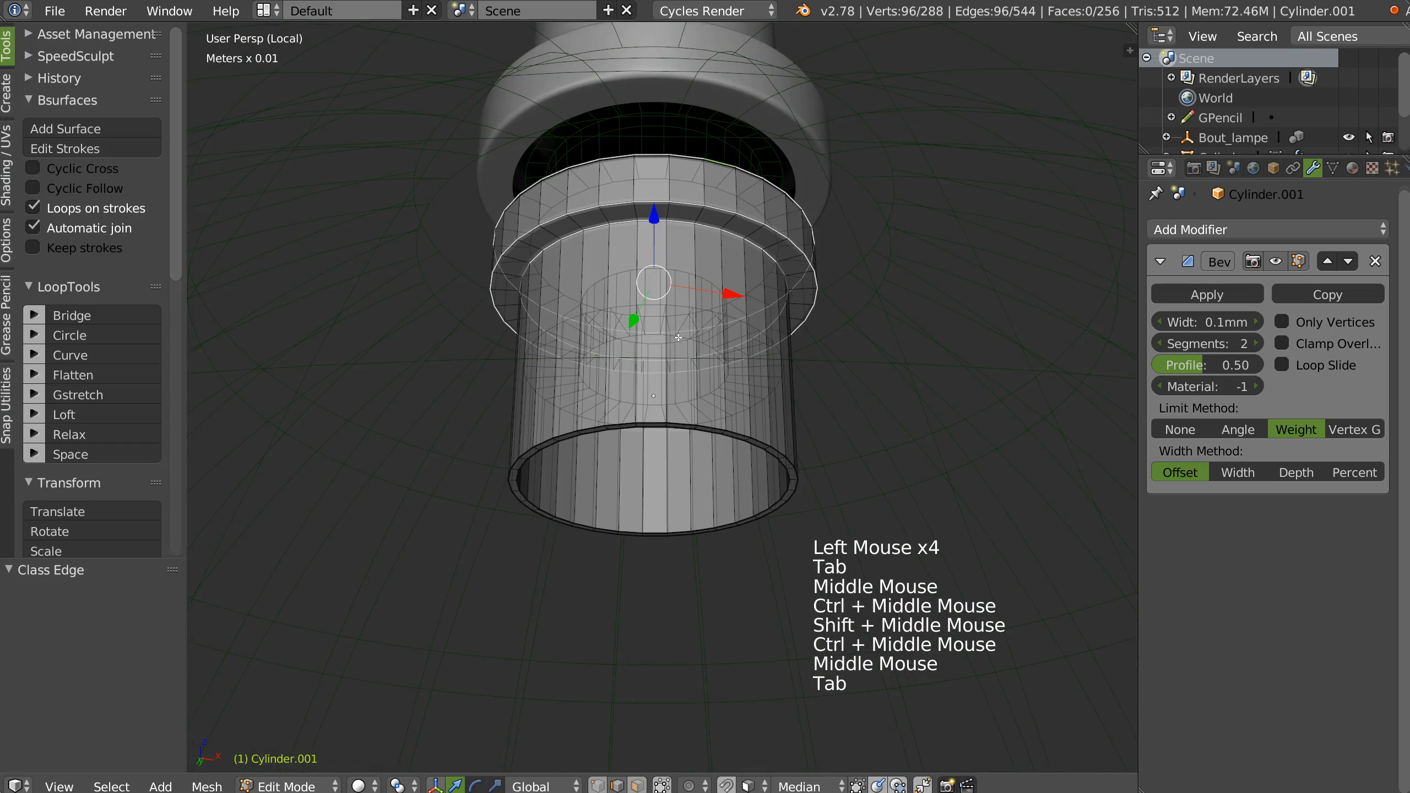
{"action": "key", "text": "Tab"}
{"action": "mouse_move", "coordinate": [732, 370]}
{"action": "middle_mouse_down"}
{"action": "mouse_move", "coordinate": [575, 312]}
{"action": "mouse_move", "coordinate": [706, 379]}
{"action": "middle_mouse_up"}
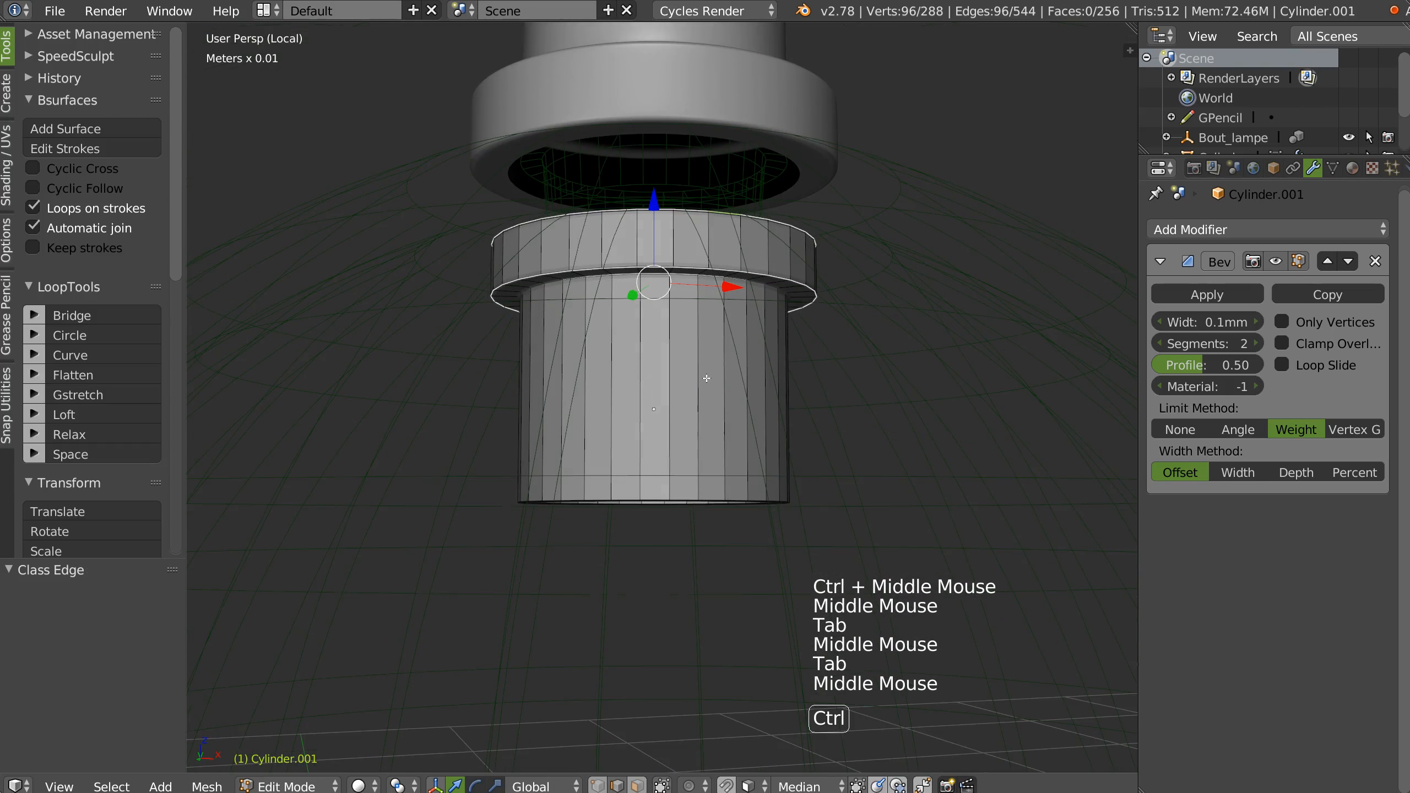
{"action": "key", "text": "ctrl+r"}
{"action": "key", "text": "KP_Add"}
{"action": "left_click", "coordinate": [699, 385]}
{"action": "right_click", "coordinate": [694, 356]}
{"action": "key", "text": "Tab"}
Step: Add a Subdivision Surface modifier at level 2 to the socket
{"action": "middle_click_drag", "start_coordinate": [687, 314], "coordinate": [662, 366]}
{"action": "right_click", "coordinate": [749, 366]}
{"action": "key", "text": "ctrl+2"}
Step: Turn off the socket's wire overlay and shade it smooth
{"action": "key", "text": "shift+z"}
{"action": "key", "text": "shift+z"}
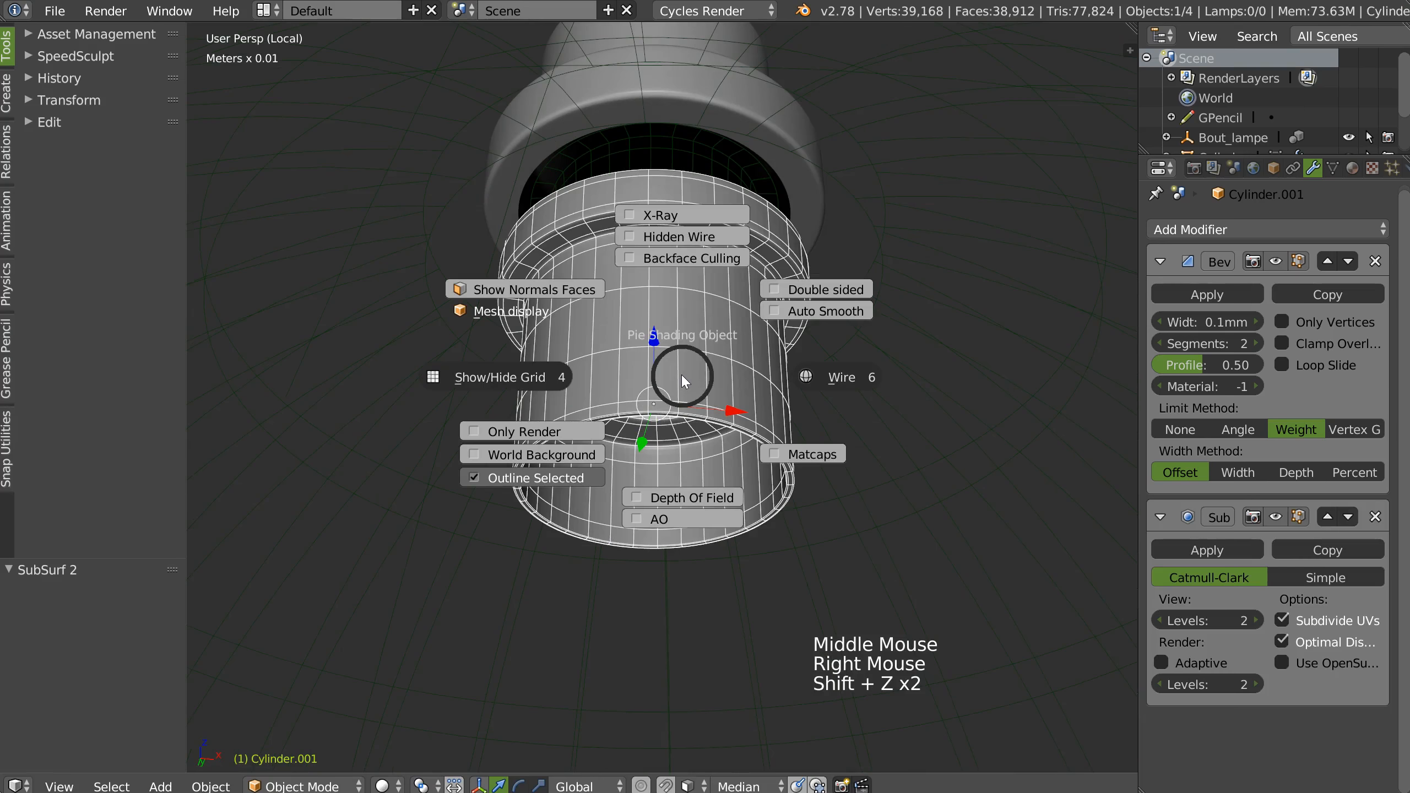
{"action": "key", "text": "Escape"}
{"action": "key", "text": "shift+z"}
{"action": "left_click", "coordinate": [888, 222]}
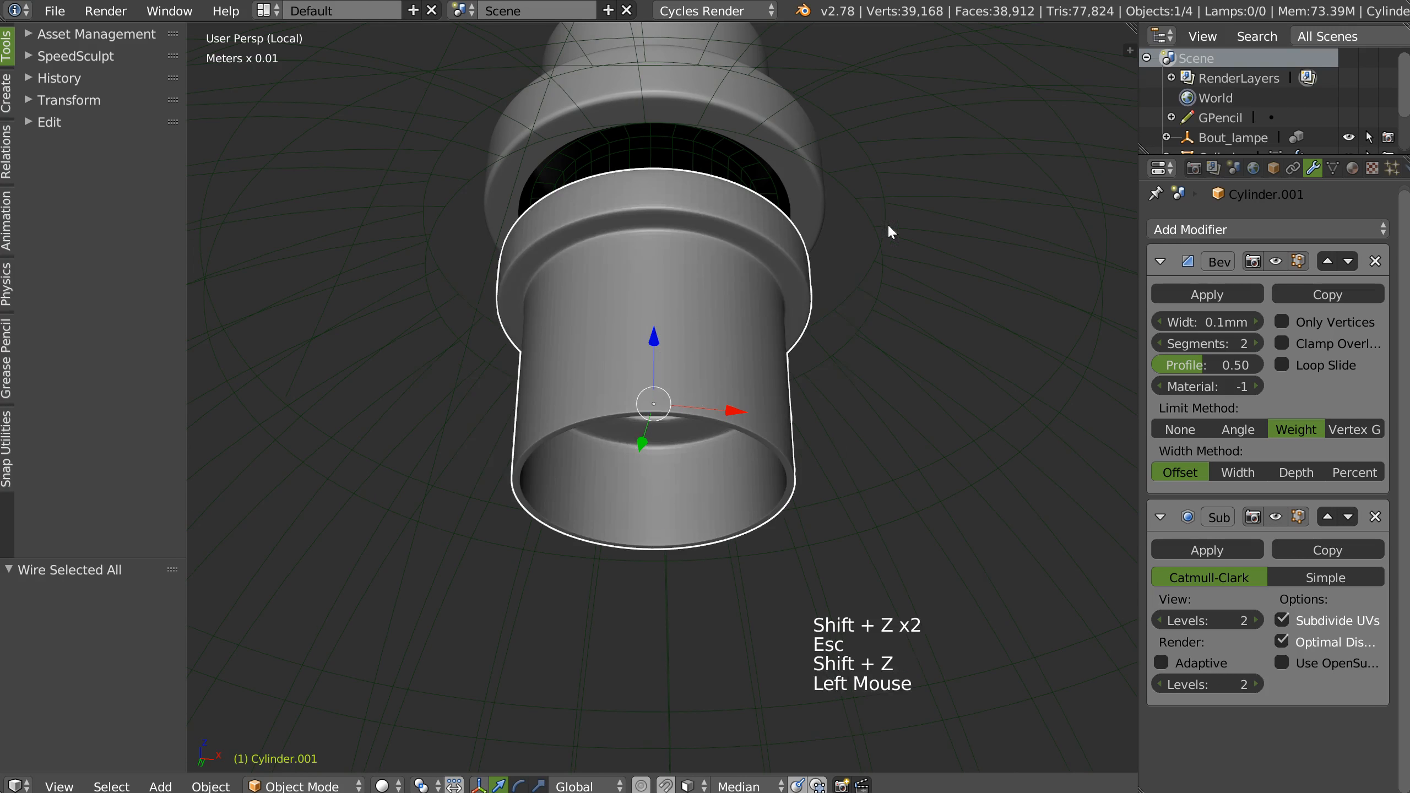
{"action": "middle_click_drag", "start_coordinate": [888, 223], "coordinate": [745, 359]}
{"action": "key", "text": "z"}
Step: Add the socket to the existing Bout_lampe group
{"action": "middle_click_drag", "start_coordinate": [648, 425], "coordinate": [734, 327]}
{"action": "left_click", "coordinate": [1273, 168]}
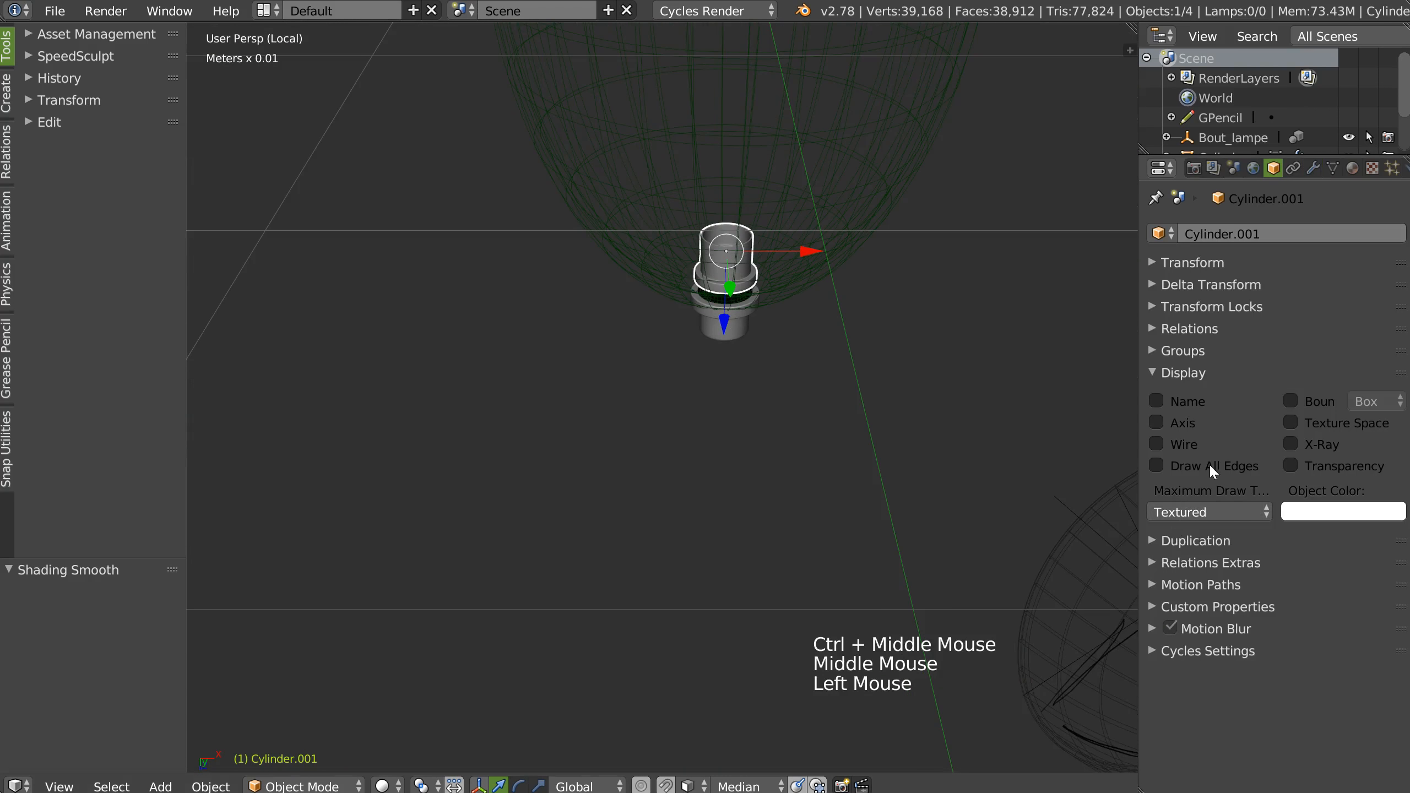
{"action": "left_click", "coordinate": [1155, 351]}
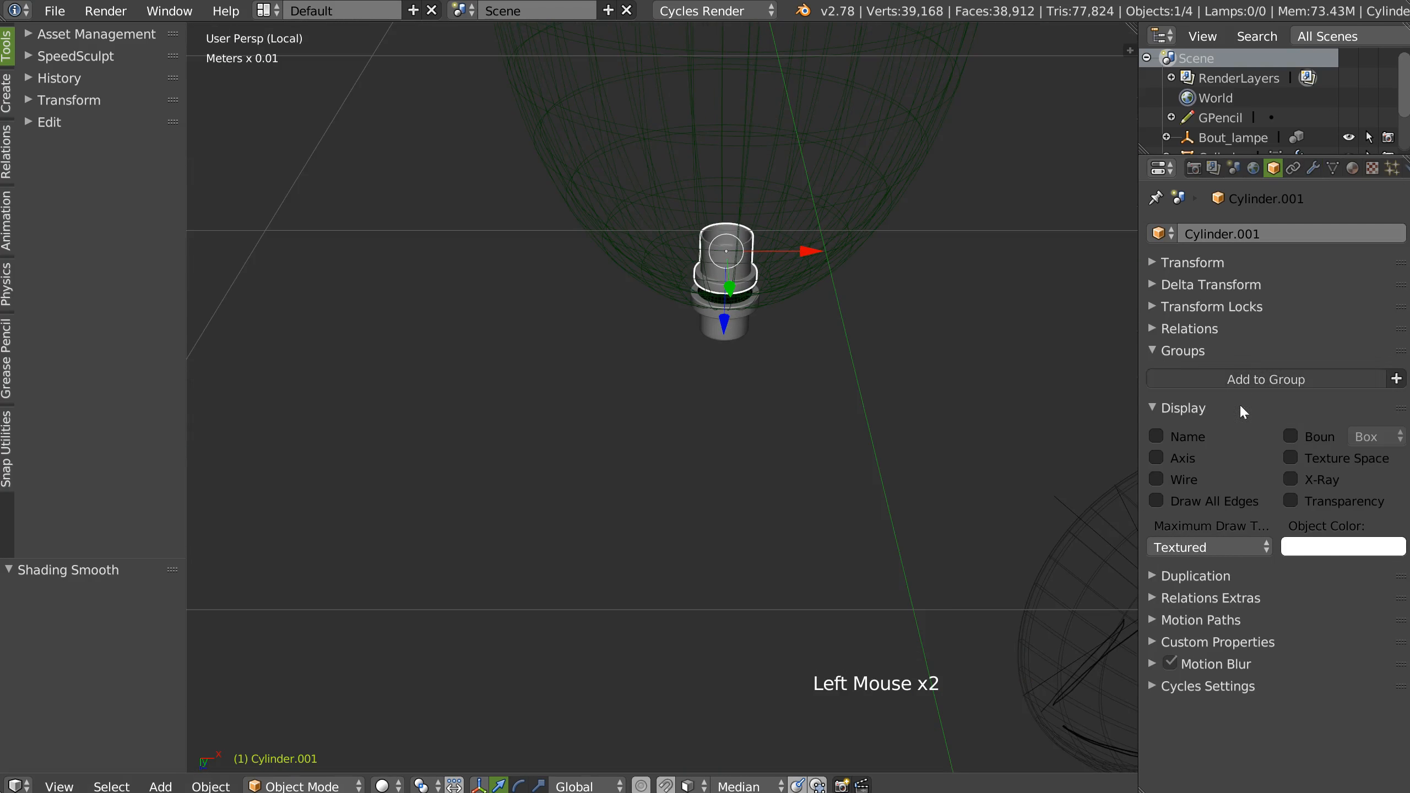
{"action": "left_click", "coordinate": [1344, 379]}
{"action": "left_click", "coordinate": [1229, 413]}
{"action": "middle_click_drag", "start_coordinate": [694, 389], "coordinate": [805, 333]}
{"action": "middle_click_drag", "start_coordinate": [805, 333], "coordinate": [761, 351]}
{"action": "middle_click_drag", "start_coordinate": [987, 99], "coordinate": [622, 300], "text": "shift"}
{"action": "middle_click_drag", "start_coordinate": [622, 300], "coordinate": [639, 234], "text": "shift"}
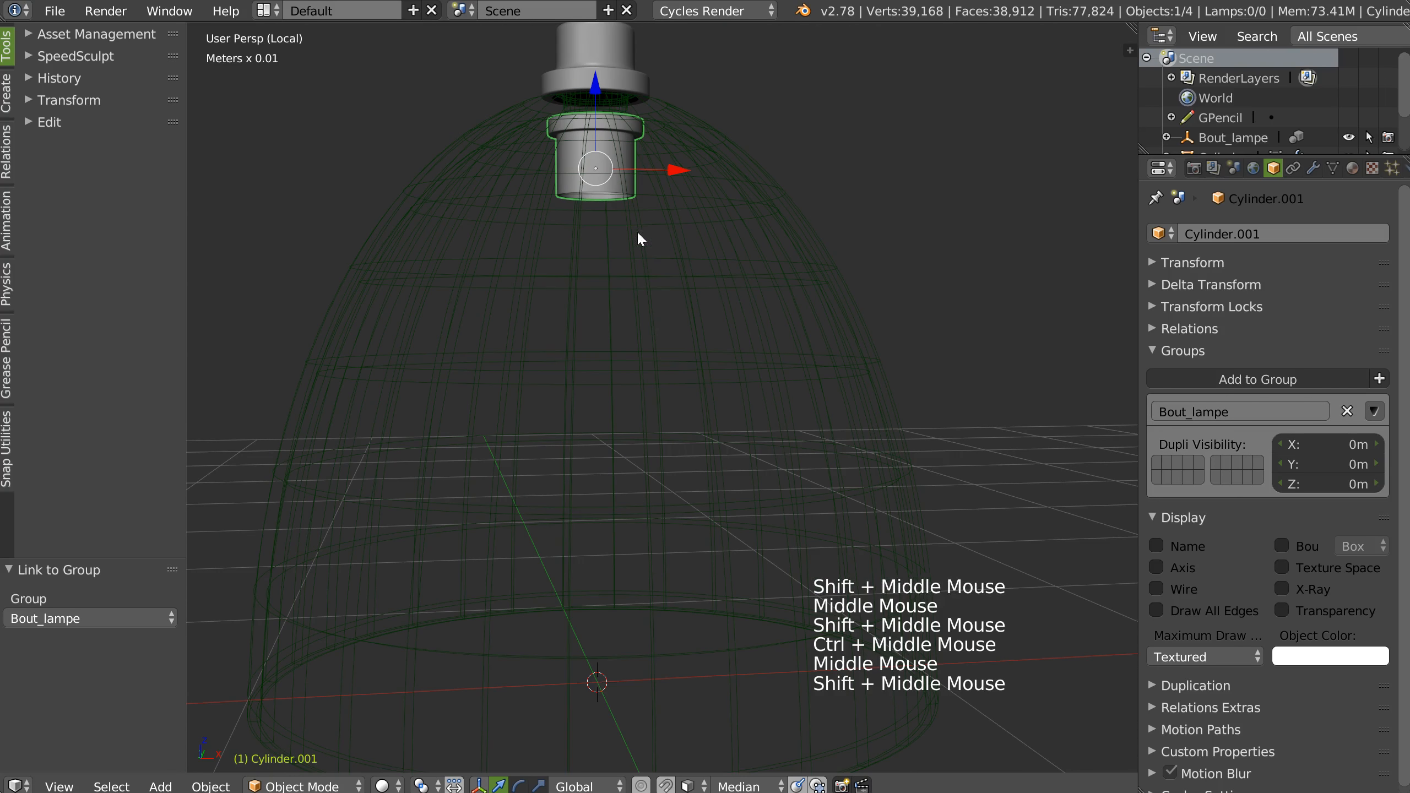
Step: Add a UV sphere for the bulb, raise it beneath the socket and scale it to bulb size
{"action": "right_click", "coordinate": [667, 426]}
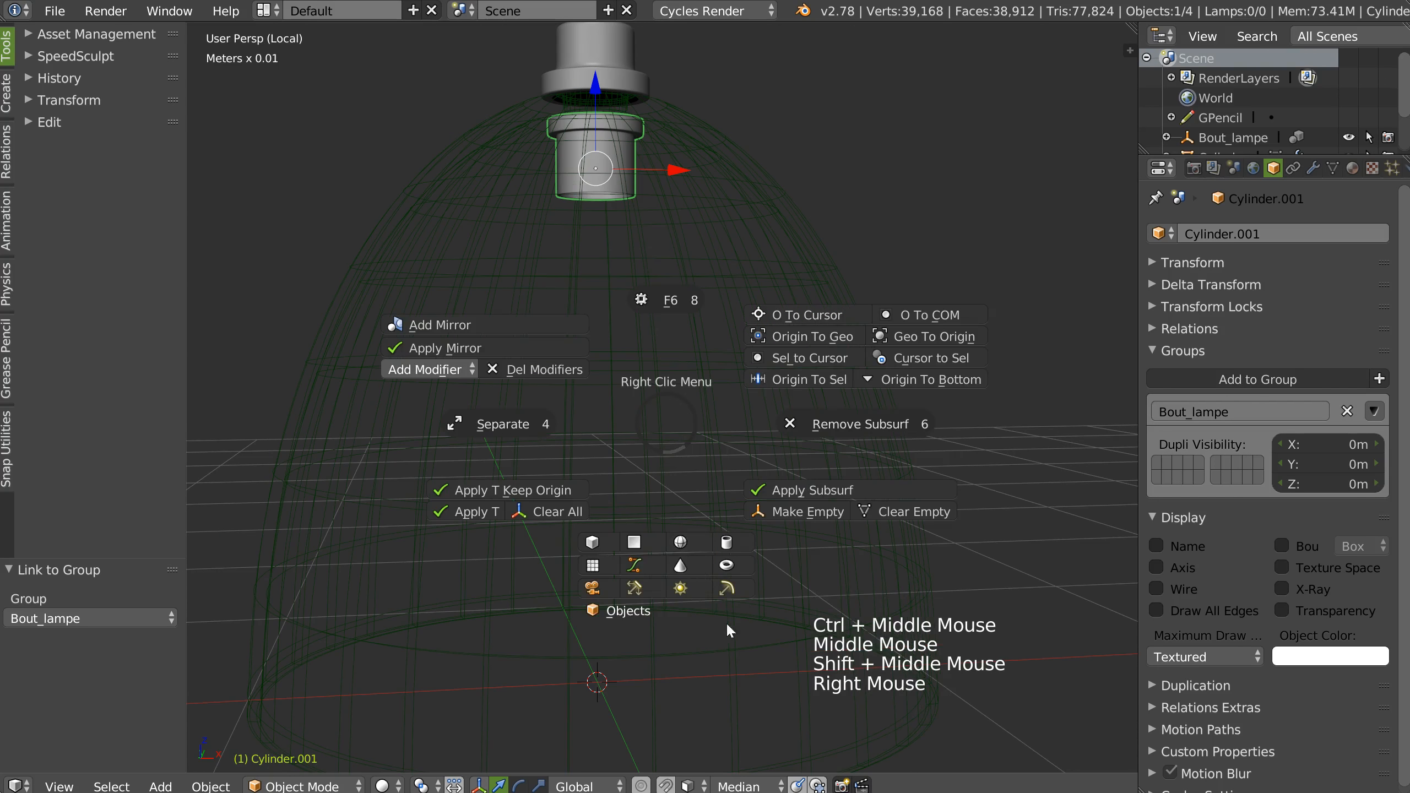
{"action": "left_click", "coordinate": [686, 542]}
{"action": "left_click_drag", "start_coordinate": [602, 593], "coordinate": [584, 278]}
{"action": "key", "text": "s"}
{"action": "left_click", "coordinate": [669, 402]}
{"action": "key", "text": "s"}
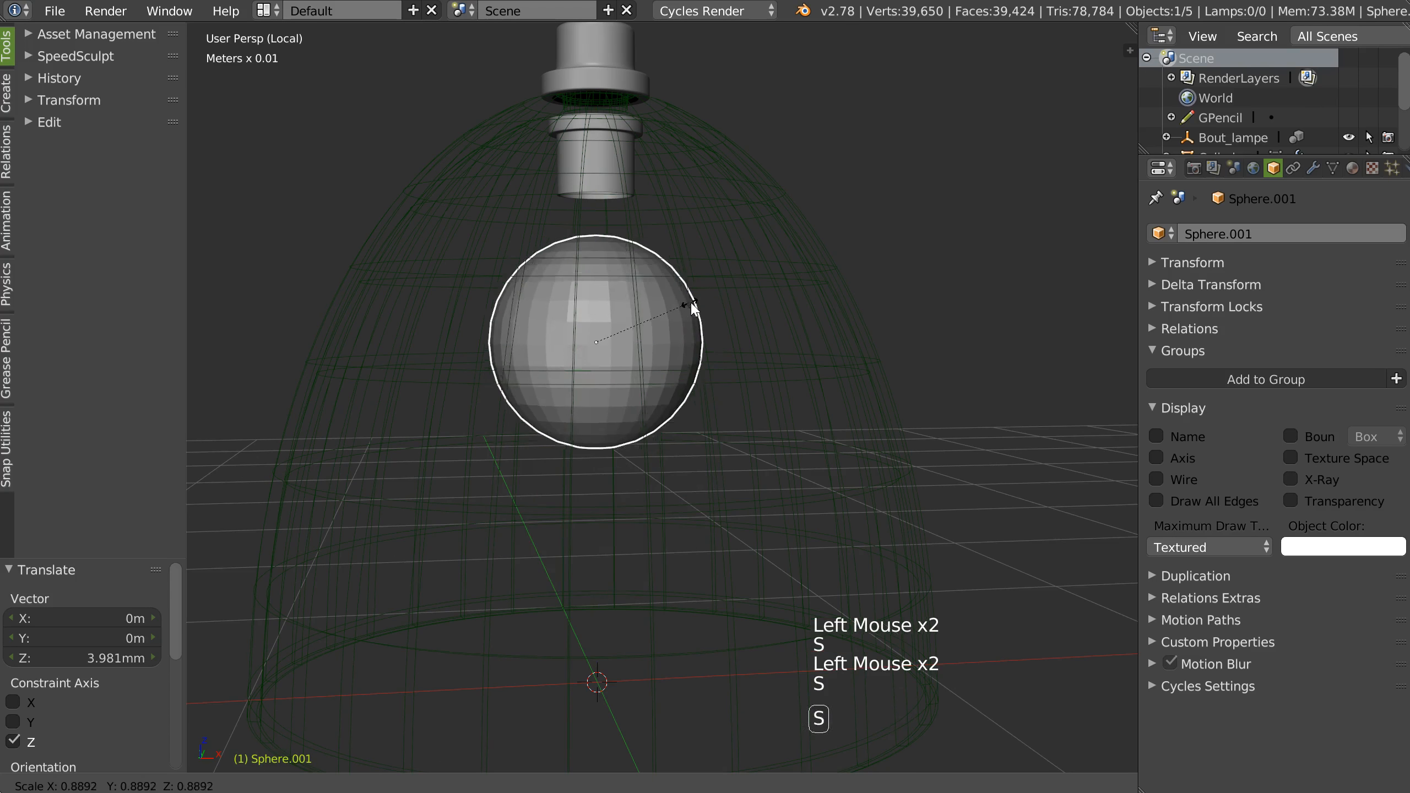
{"action": "left_click", "coordinate": [676, 315]}
Step: Select the sphere's top cap in Edit Mode and extrude it upward towards the socket to form a straight neck
{"action": "middle_click_drag", "start_coordinate": [676, 315], "coordinate": [644, 317], "text": "ctrl"}
{"action": "key", "text": "Tab"}
{"action": "left_click", "coordinate": [626, 315], "text": "alt"}
{"action": "key", "text": "a"}
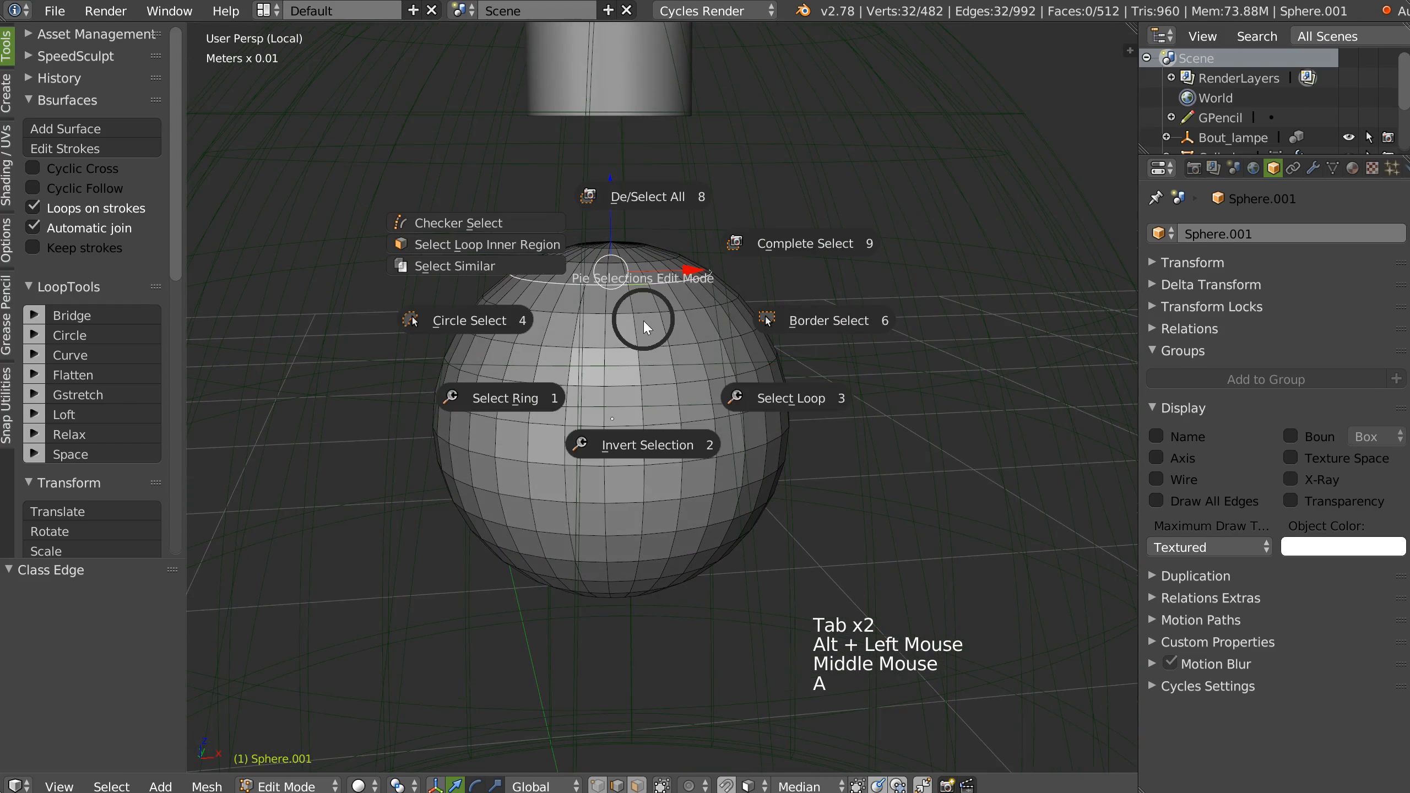
{"action": "left_click", "coordinate": [492, 249]}
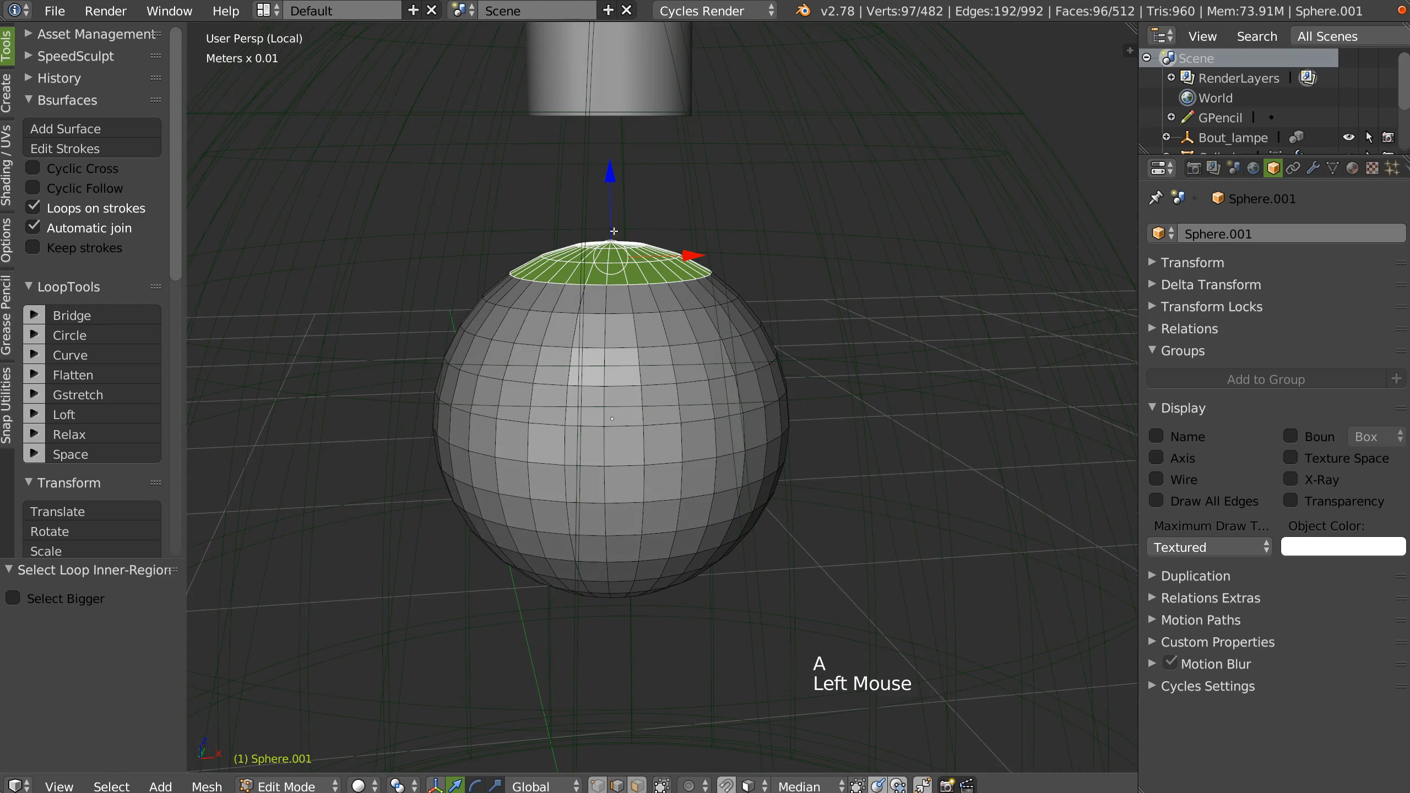
{"action": "key", "text": "e"}
{"action": "middle_click", "coordinate": [608, 184]}
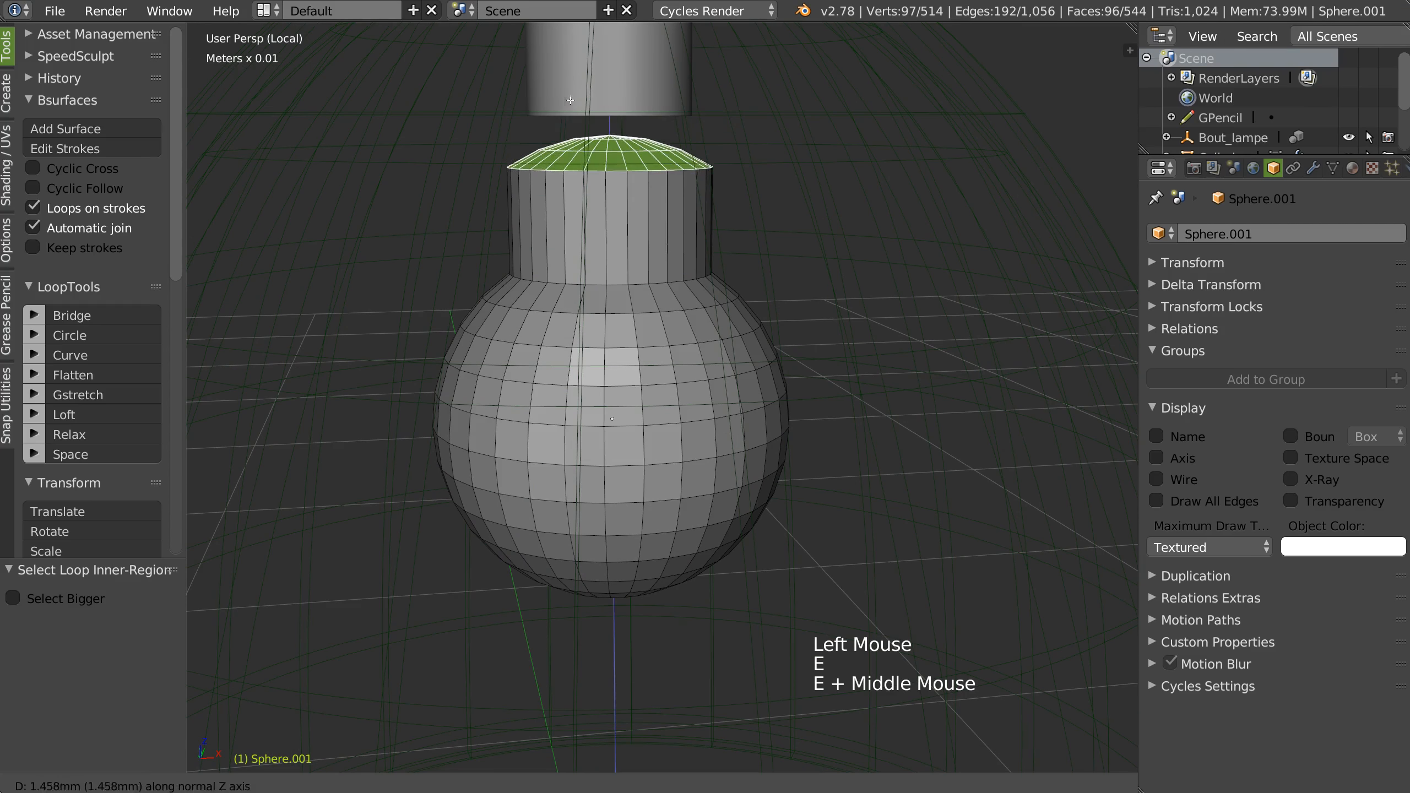
{"action": "left_click", "coordinate": [596, 62]}
Step: Extrude the neck's top cap again, scale it to 0.634 and raise it about 0.68 mm into the socket
{"action": "key", "text": "e"}
{"action": "key", "text": "Escape"}
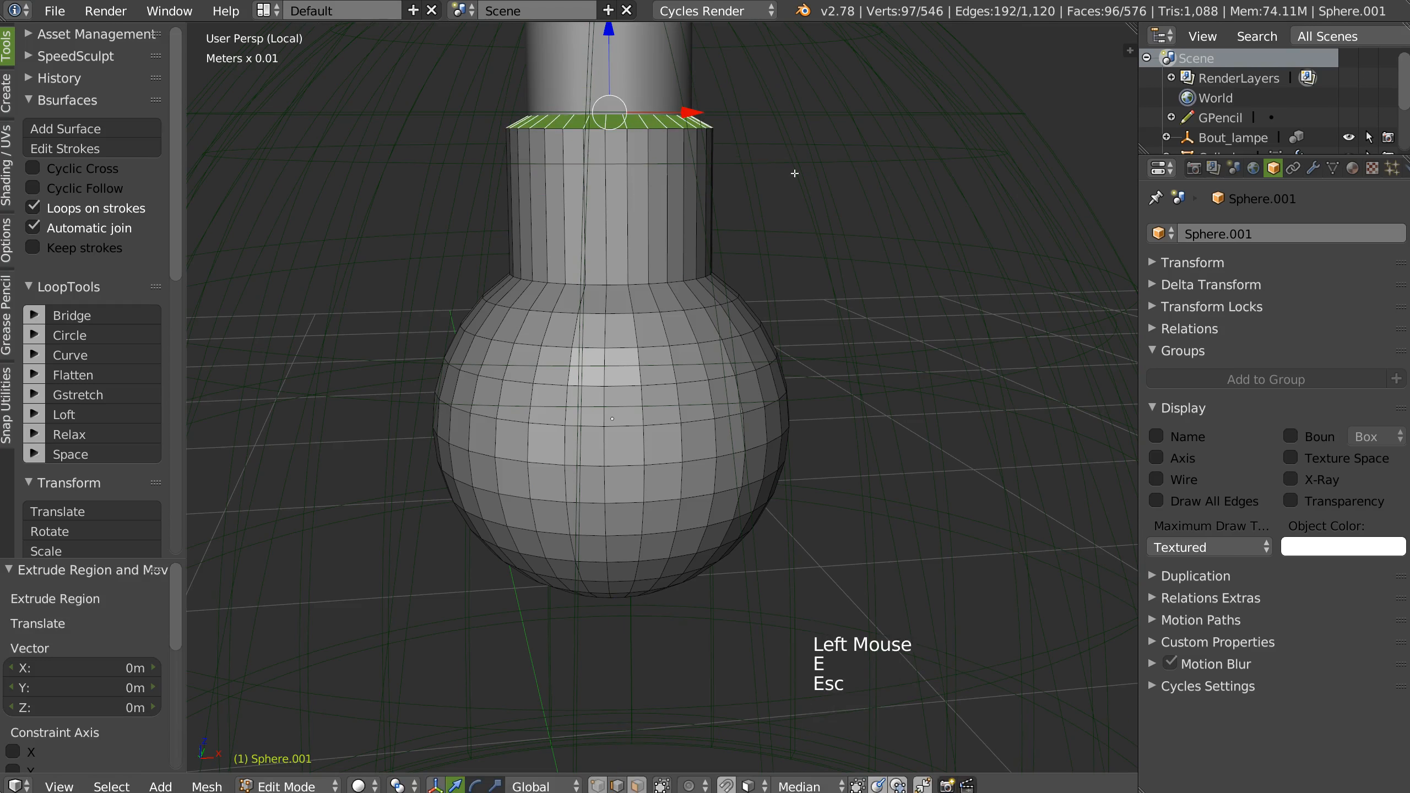
{"action": "key", "text": "s"}
{"action": "left_click", "coordinate": [757, 168]}
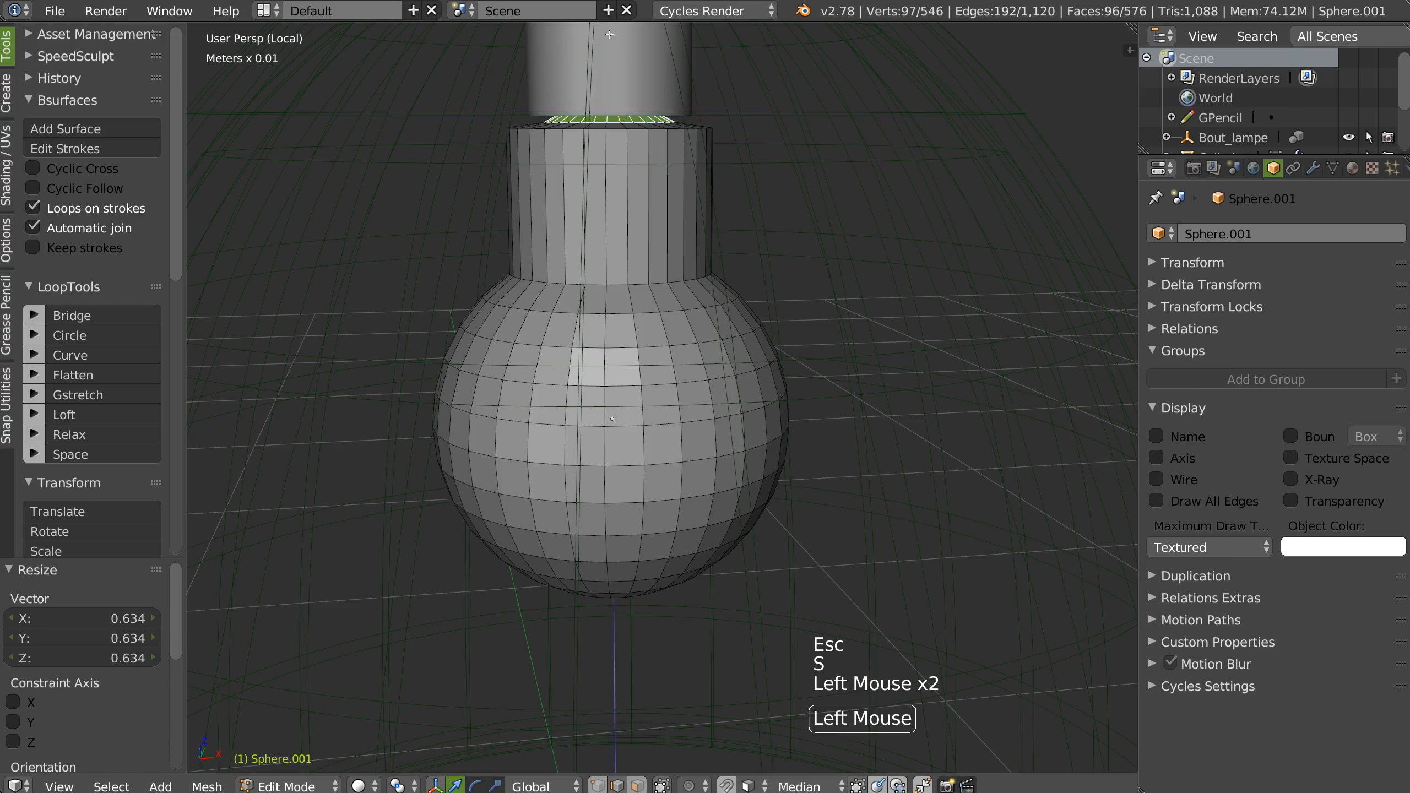
{"action": "left_click_drag", "start_coordinate": [610, 35], "coordinate": [604, 21]}
Step: Lower the neck's upper edge loop about 0.68 mm and raise its base loop about 0.34 mm
{"action": "middle_click_drag", "start_coordinate": [638, 159], "coordinate": [631, 195], "text": "shift"}
{"action": "key", "text": "Tab"}
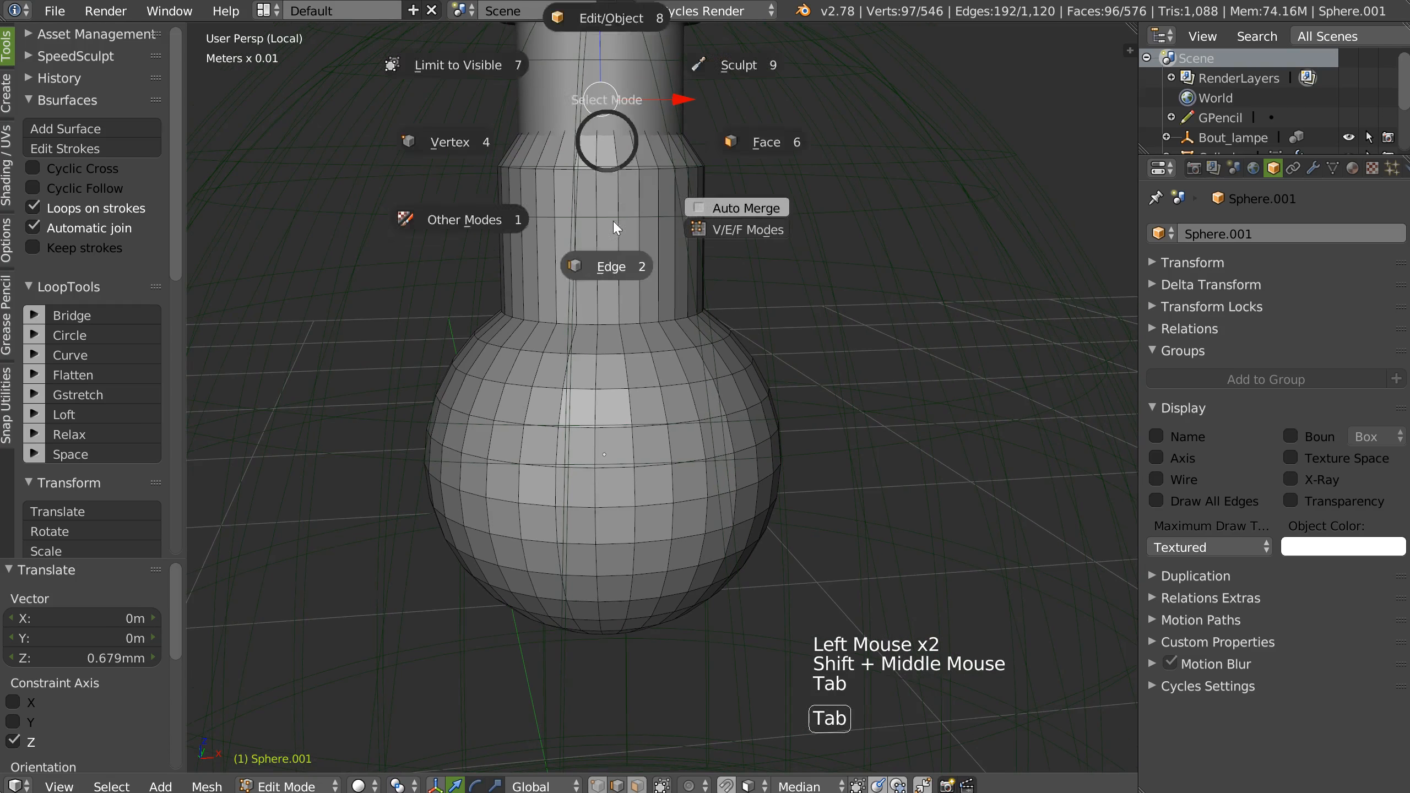
{"action": "left_click", "coordinate": [613, 160], "text": "alt"}
{"action": "left_click_drag", "start_coordinate": [601, 90], "coordinate": [602, 141]}
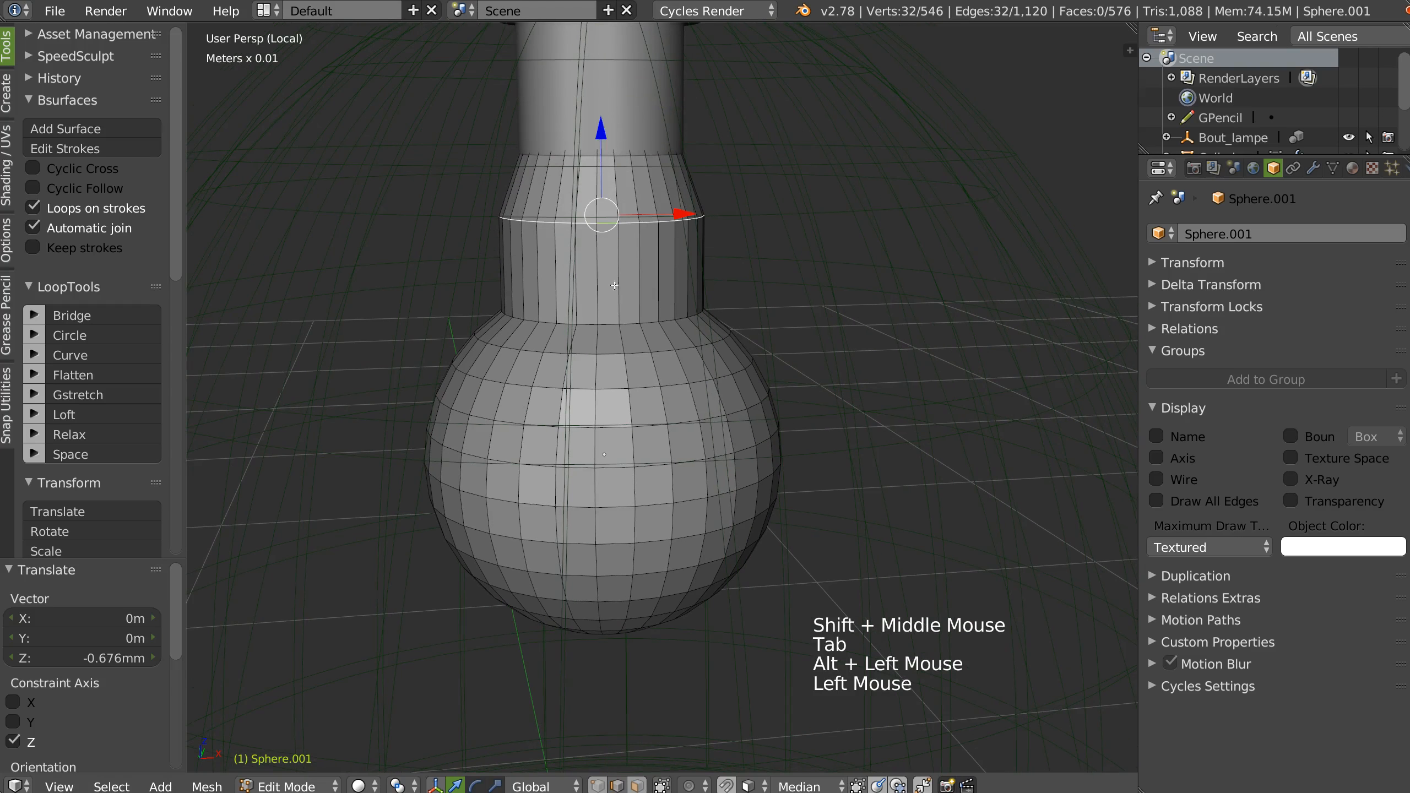
{"action": "left_click", "coordinate": [604, 324], "text": "alt"}
{"action": "left_click_drag", "start_coordinate": [601, 241], "coordinate": [601, 218]}
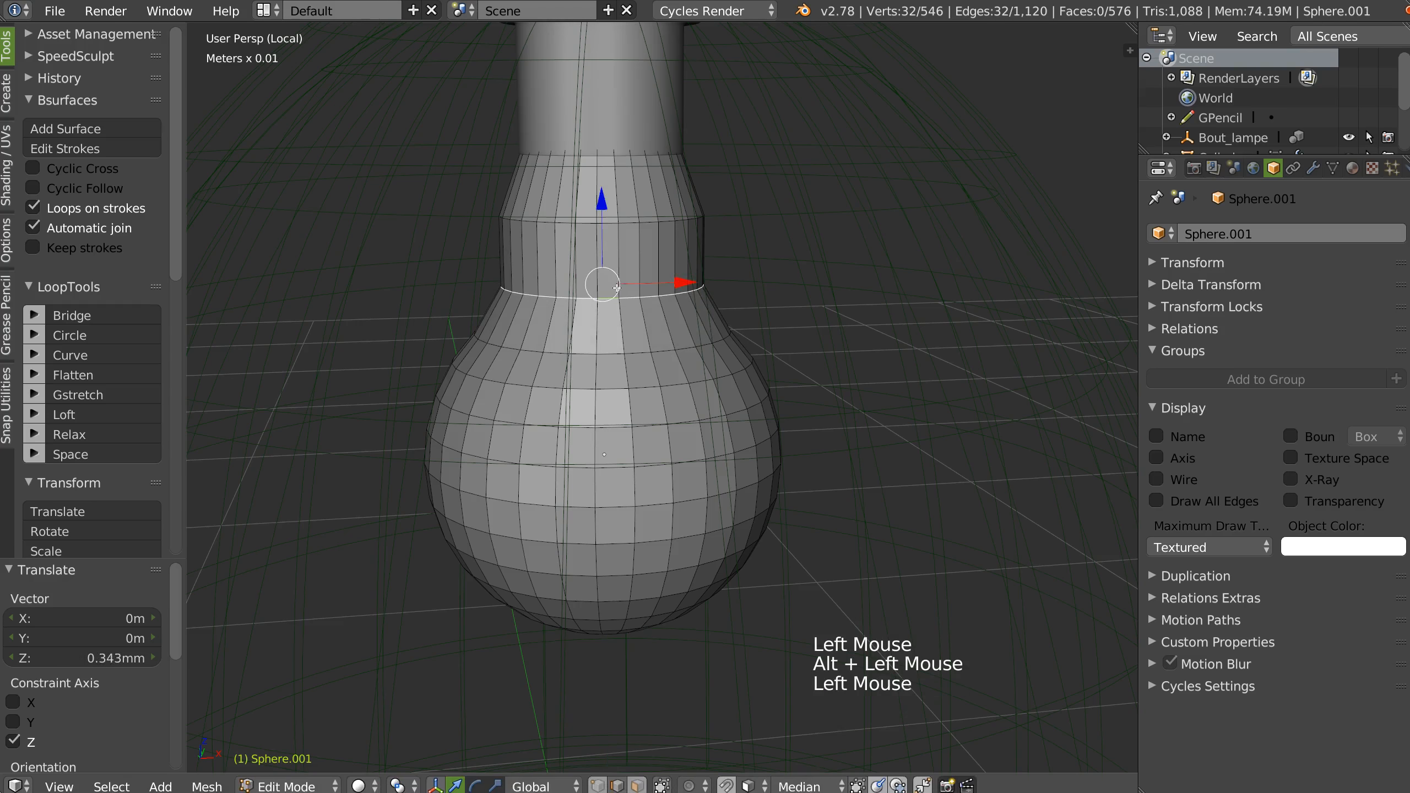
Step: Return to Object Mode, add a level 2 Subdivision Surface to the bulb and shade it smooth
{"action": "key", "text": "Tab"}
{"action": "right_click", "coordinate": [621, 326]}
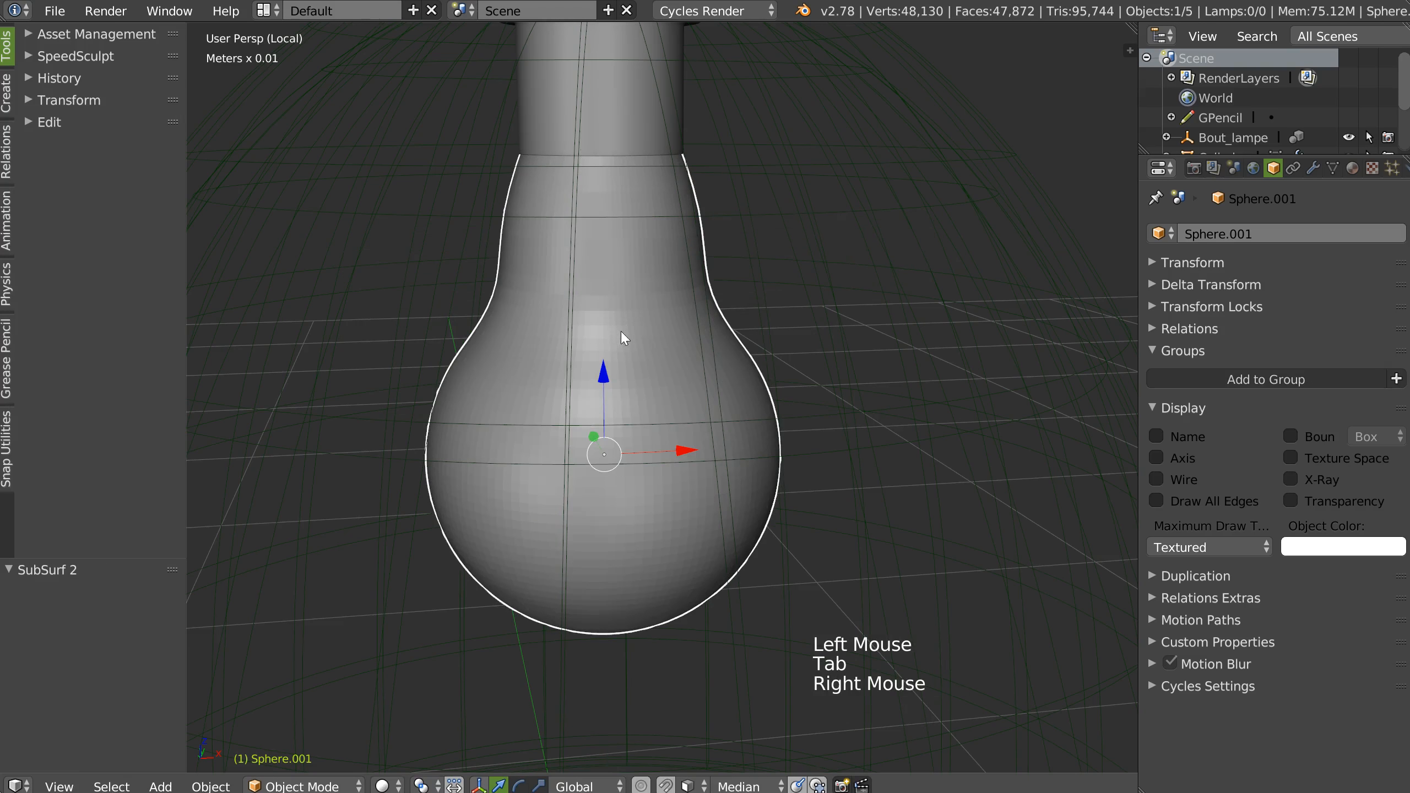
{"action": "key", "text": "z"}
Step: Select the bulb's top cap, lower it about 0.94 mm below the socket and scale it by 1.215
{"action": "middle_click_drag", "start_coordinate": [623, 262], "coordinate": [548, 232], "text": "shift"}
{"action": "key", "text": "Tab"}
{"action": "key", "text": "Tab"}
{"action": "key", "text": "Tab"}
{"action": "left_click", "coordinate": [591, 145], "text": "alt"}
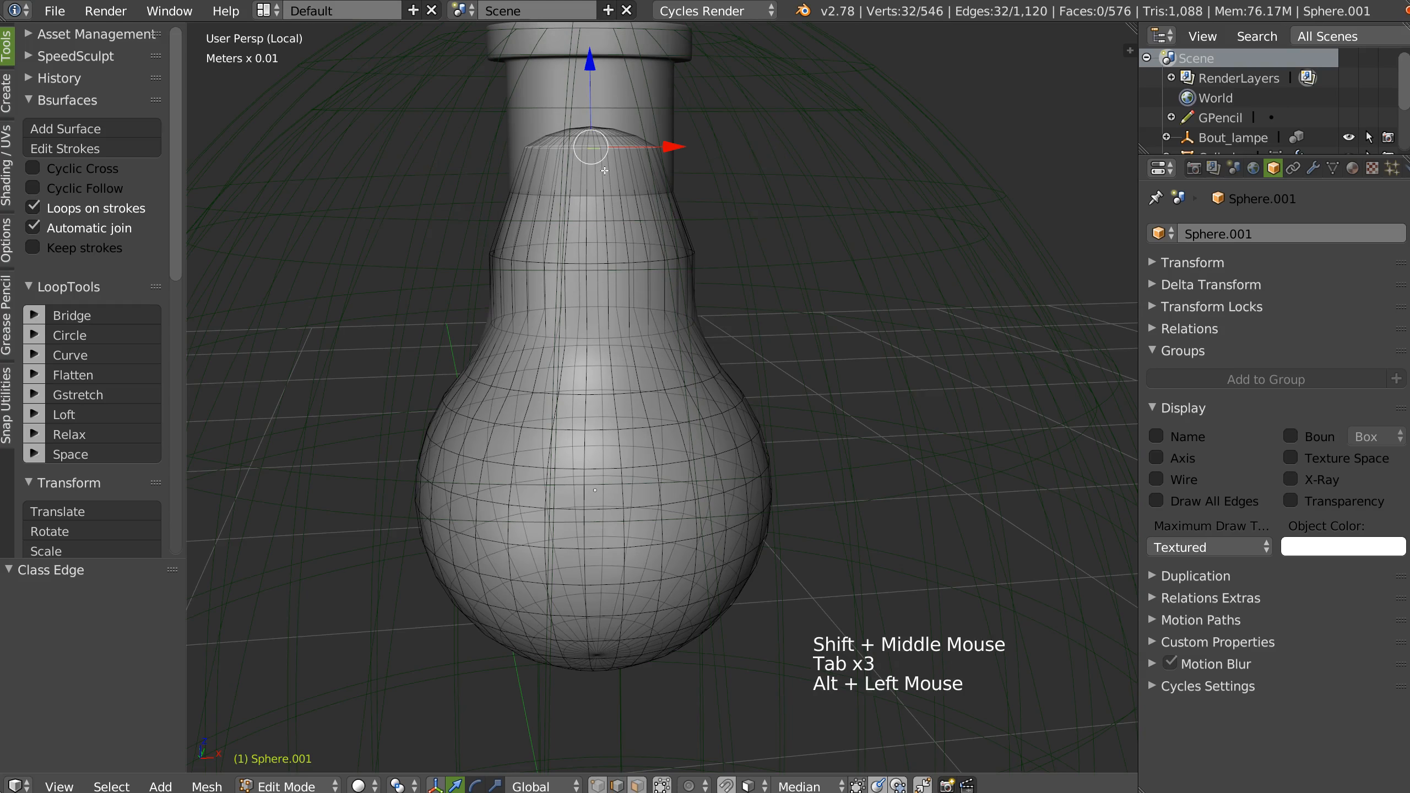
{"action": "key", "text": "a"}
{"action": "left_click", "coordinate": [470, 94]}
{"action": "left_click", "coordinate": [584, 123]}
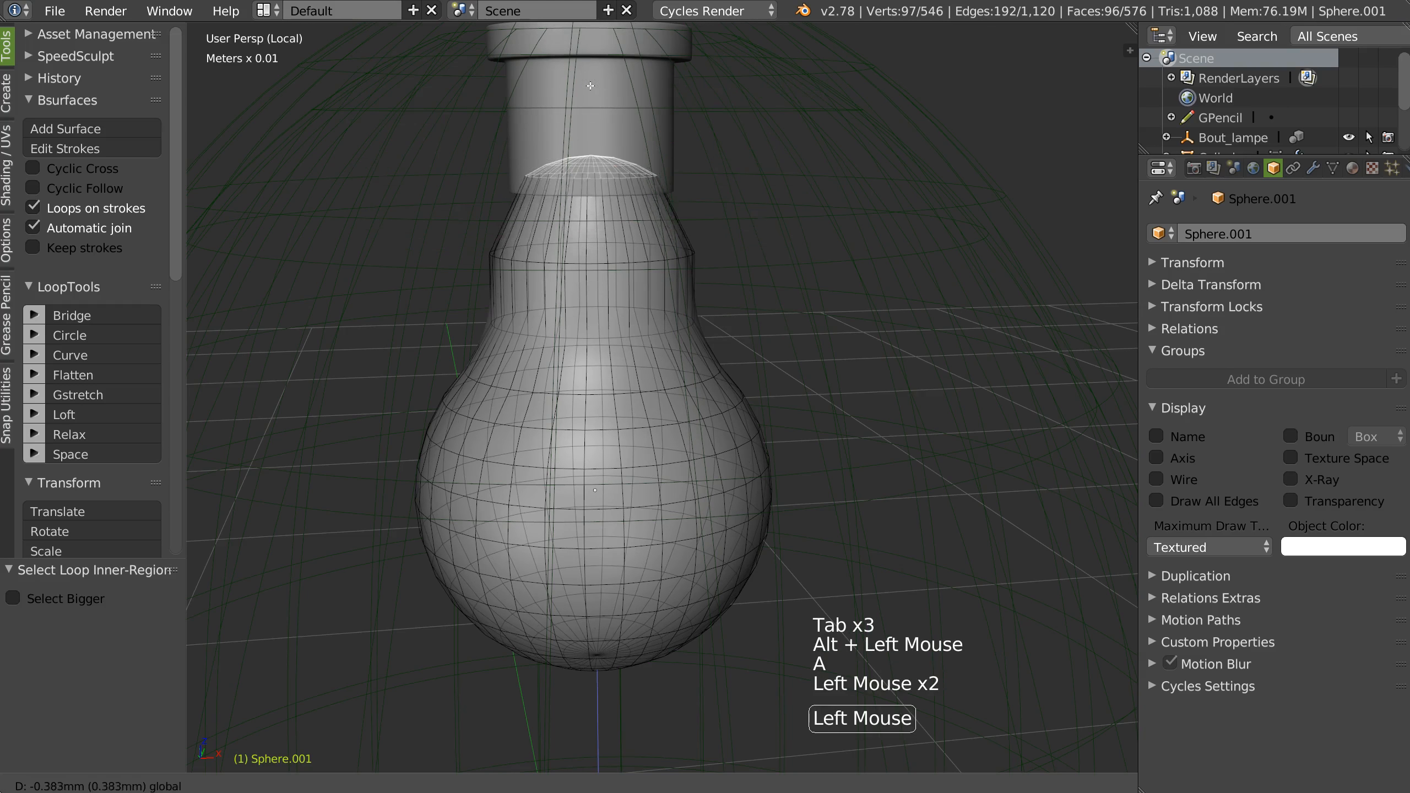
{"action": "left_click_drag", "start_coordinate": [585, 123], "coordinate": [589, 122]}
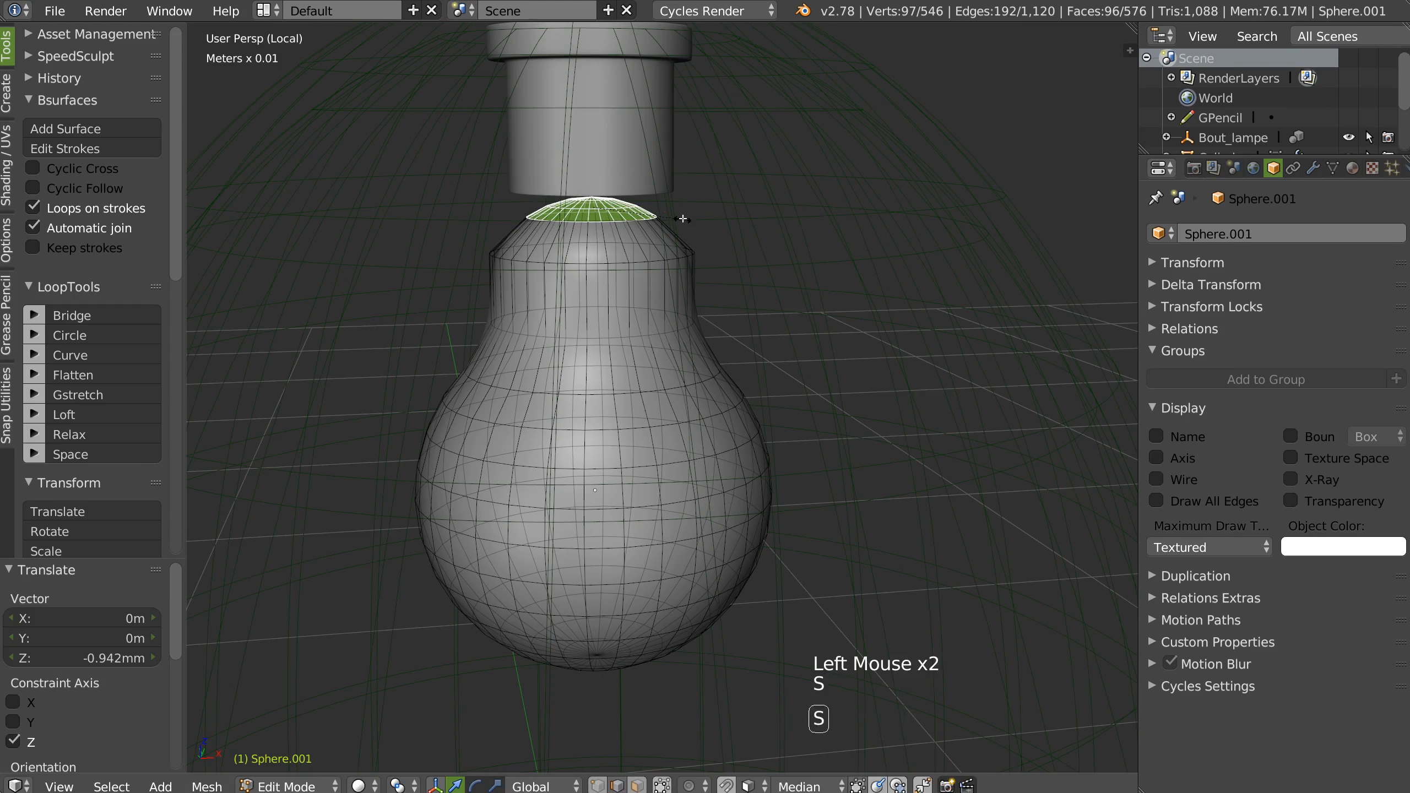
{"action": "left_click", "coordinate": [702, 219]}
Step: Select the inner region of the bulb's top cap, lower it about 55 µm and scale it by 0.897
{"action": "middle_click_drag", "start_coordinate": [702, 219], "coordinate": [580, 219], "text": "ctrl"}
{"action": "left_click", "coordinate": [577, 213], "text": "alt"}
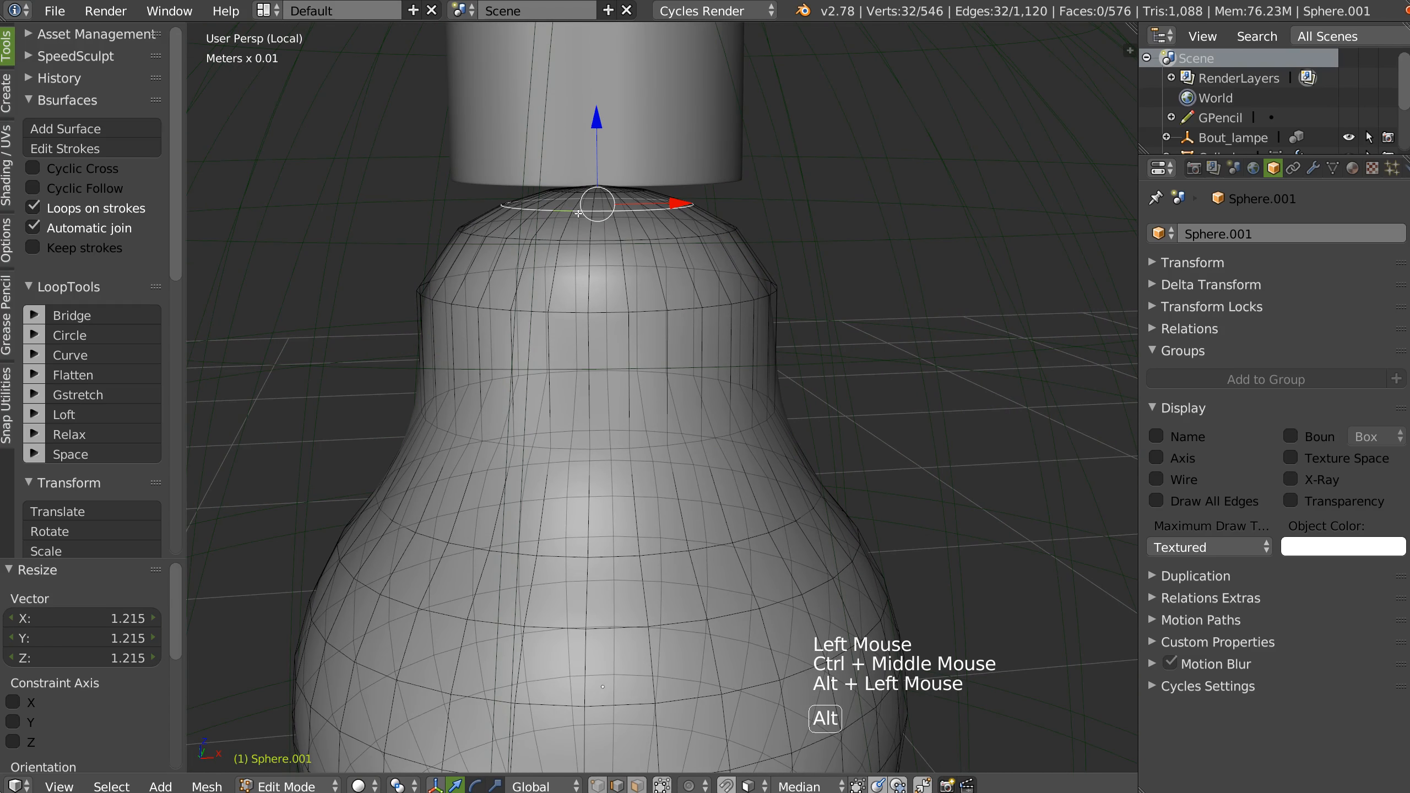
{"action": "key", "text": "a"}
{"action": "left_click", "coordinate": [473, 153]}
{"action": "left_click_drag", "start_coordinate": [596, 119], "coordinate": [596, 119]}
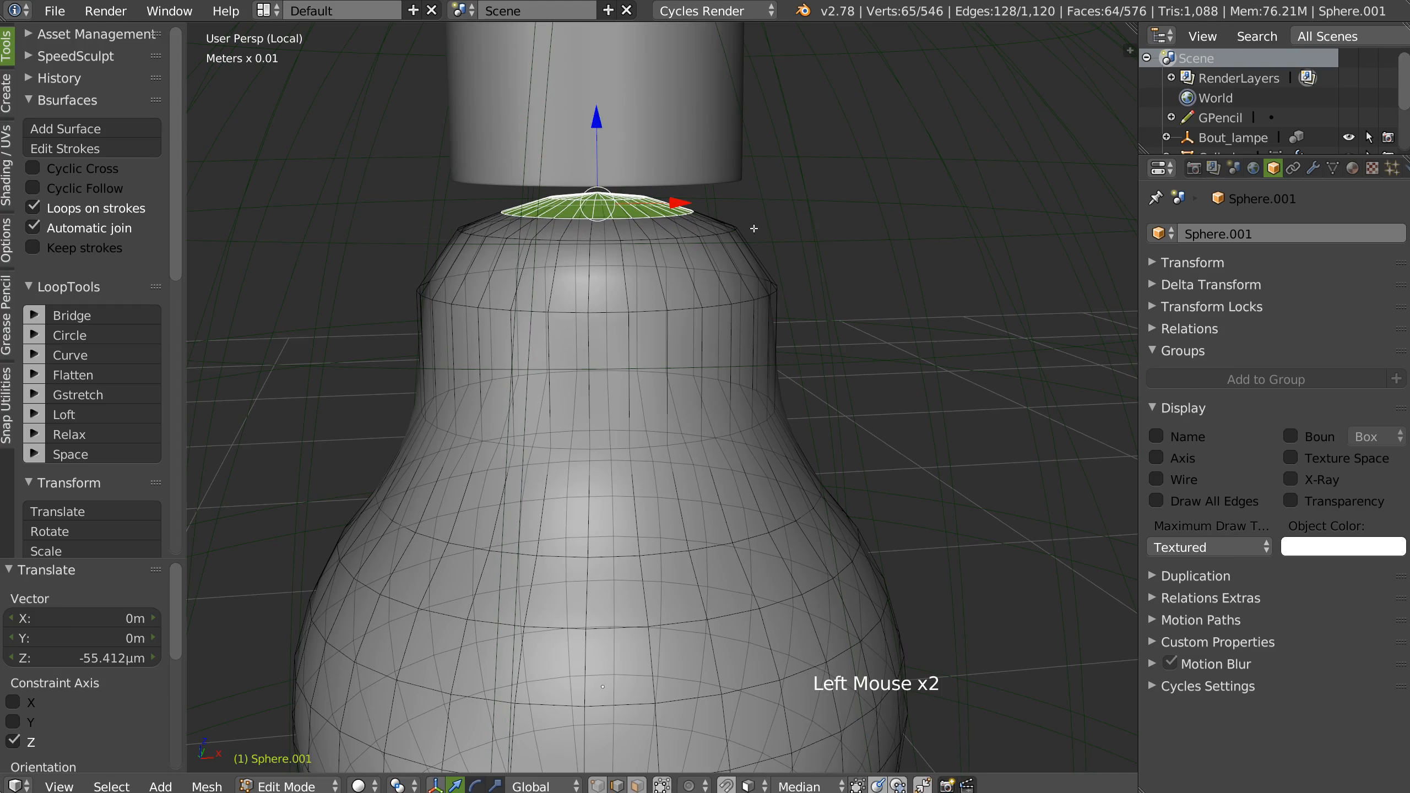
{"action": "key", "text": "s"}
{"action": "left_click", "coordinate": [739, 212]}
Step: Shrink the selection to the innermost cap faces, raise them about 0.67 mm and scale them by 1.889
{"action": "middle_click_drag", "start_coordinate": [636, 211], "coordinate": [636, 185], "text": "ctrl"}
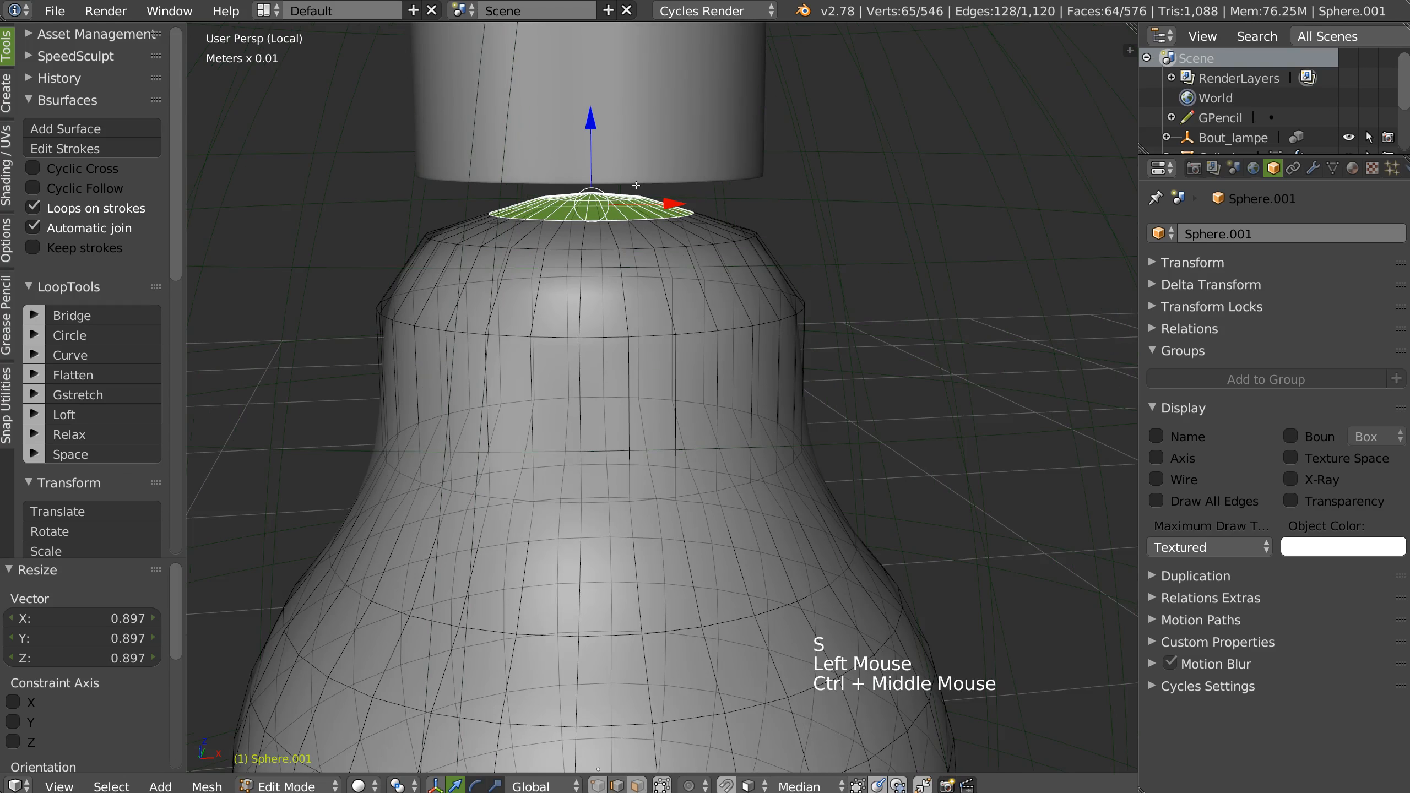
{"action": "key", "text": "ctrl+KP_Subtract"}
{"action": "left_click_drag", "start_coordinate": [590, 110], "coordinate": [659, 139]}
{"action": "key", "text": "s"}
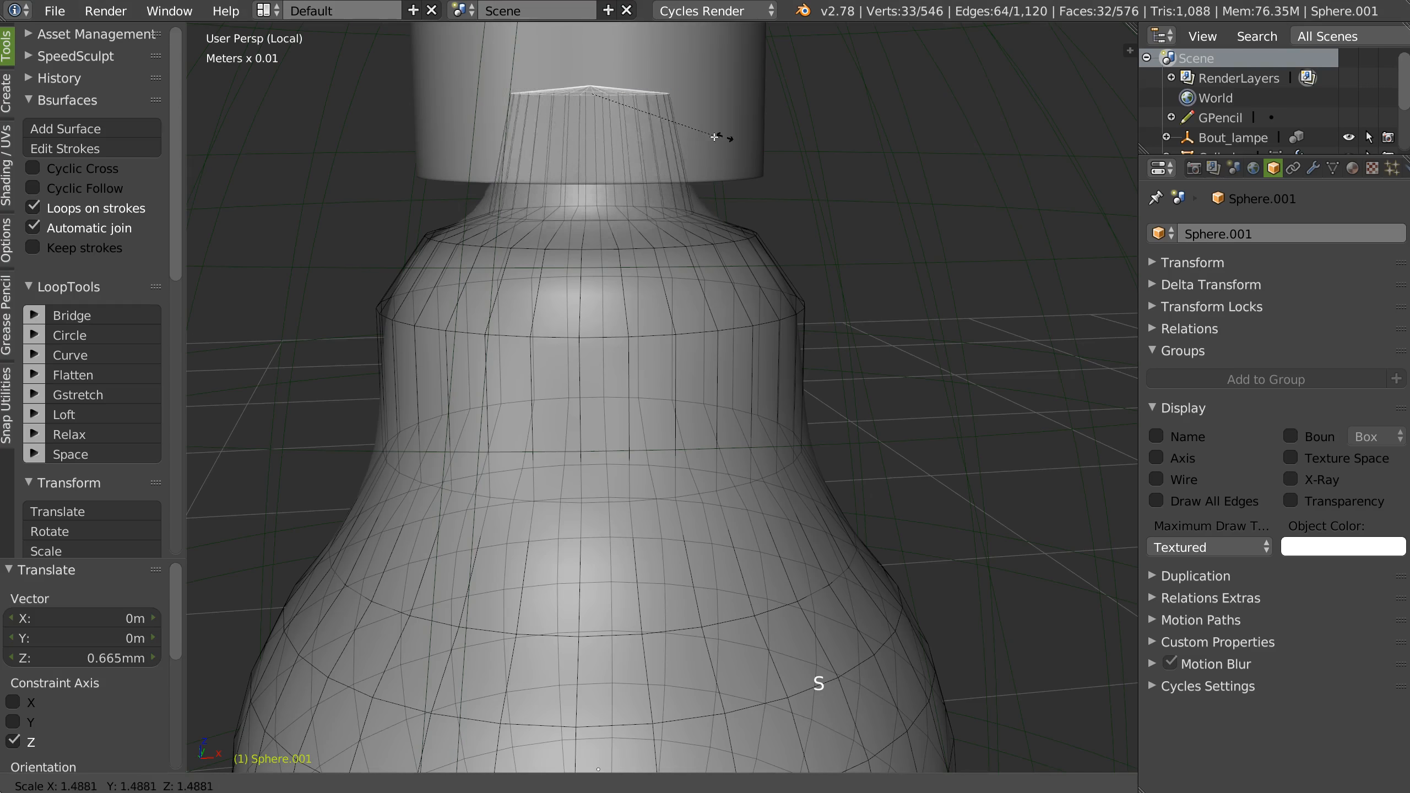
{"action": "left_click", "coordinate": [759, 121]}
Step: Inset the top faces of the bulb's neck and delete the inner faces to leave an opening
{"action": "middle_click_drag", "start_coordinate": [759, 122], "coordinate": [637, 154]}
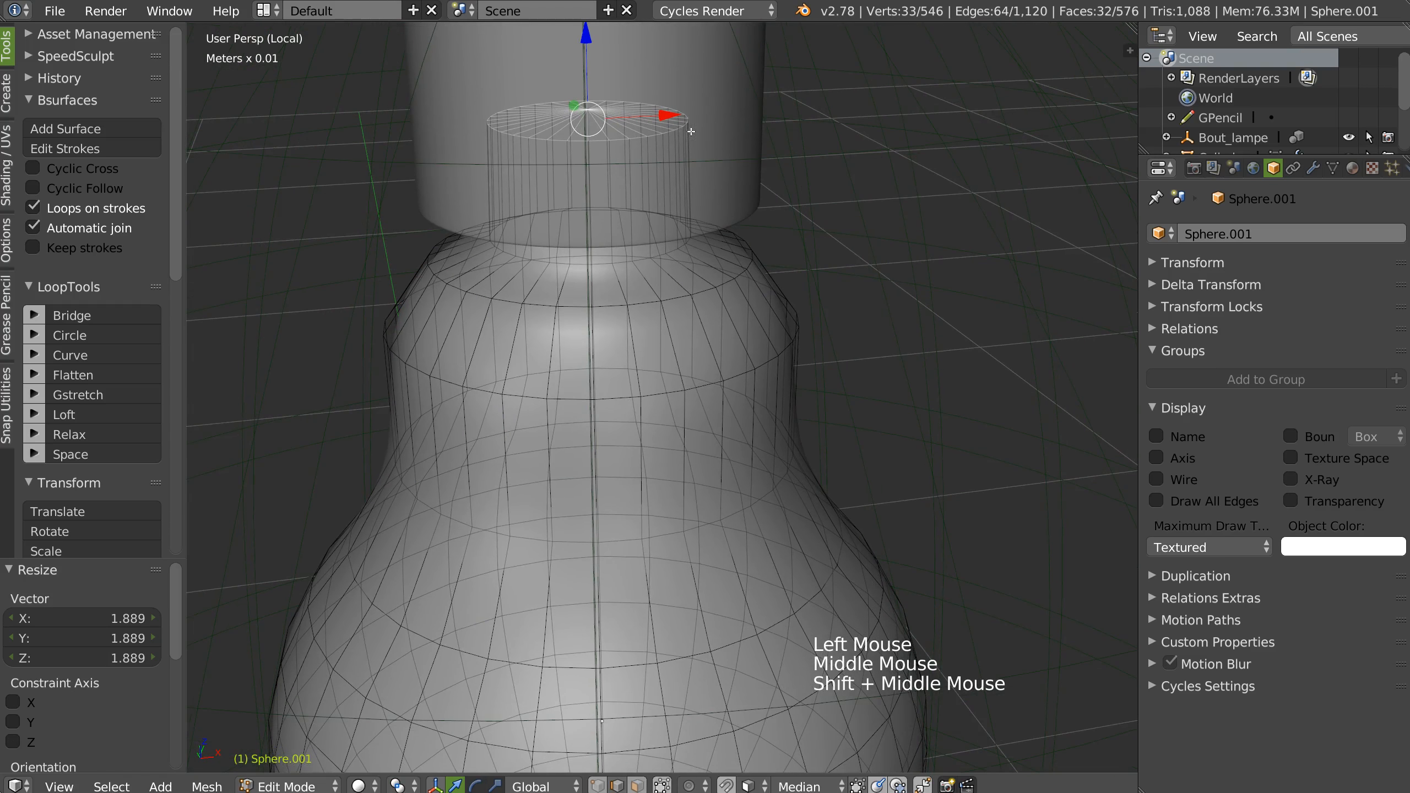
{"action": "key", "text": "i"}
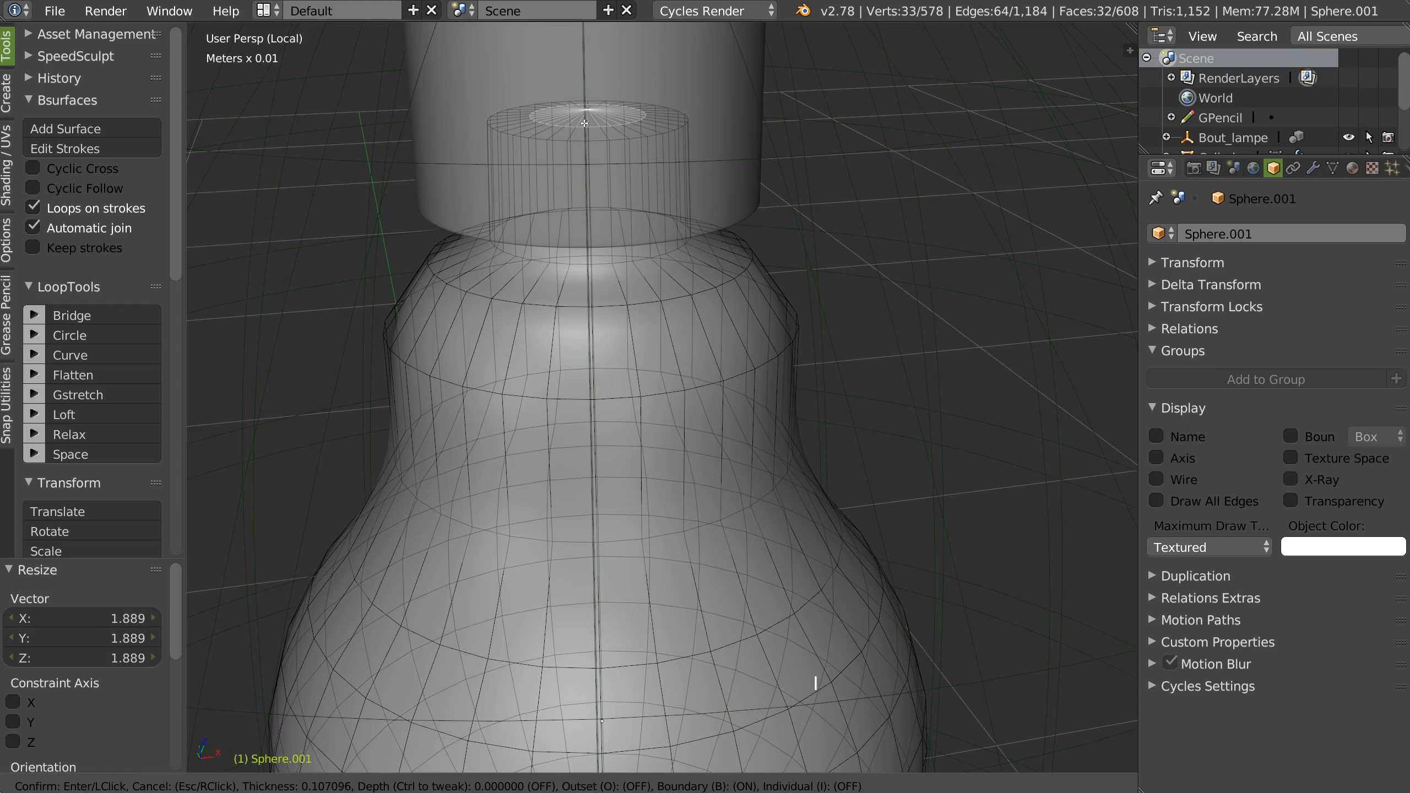
{"action": "left_click", "coordinate": [815, 682]}
{"action": "key", "text": "x"}
{"action": "left_click", "coordinate": [695, 151]}
{"action": "middle_click_drag", "start_coordinate": [581, 243], "coordinate": [650, 394]}
{"action": "key", "text": "Tab"}
{"action": "left_click_drag", "start_coordinate": [619, 395], "coordinate": [621, 374]}
{"action": "middle_click_drag", "start_coordinate": [599, 250], "coordinate": [577, 219]}
{"action": "key", "text": "Tab"}
{"action": "middle_click_drag", "start_coordinate": [705, 59], "coordinate": [610, 162]}
{"action": "key", "text": "Tab"}
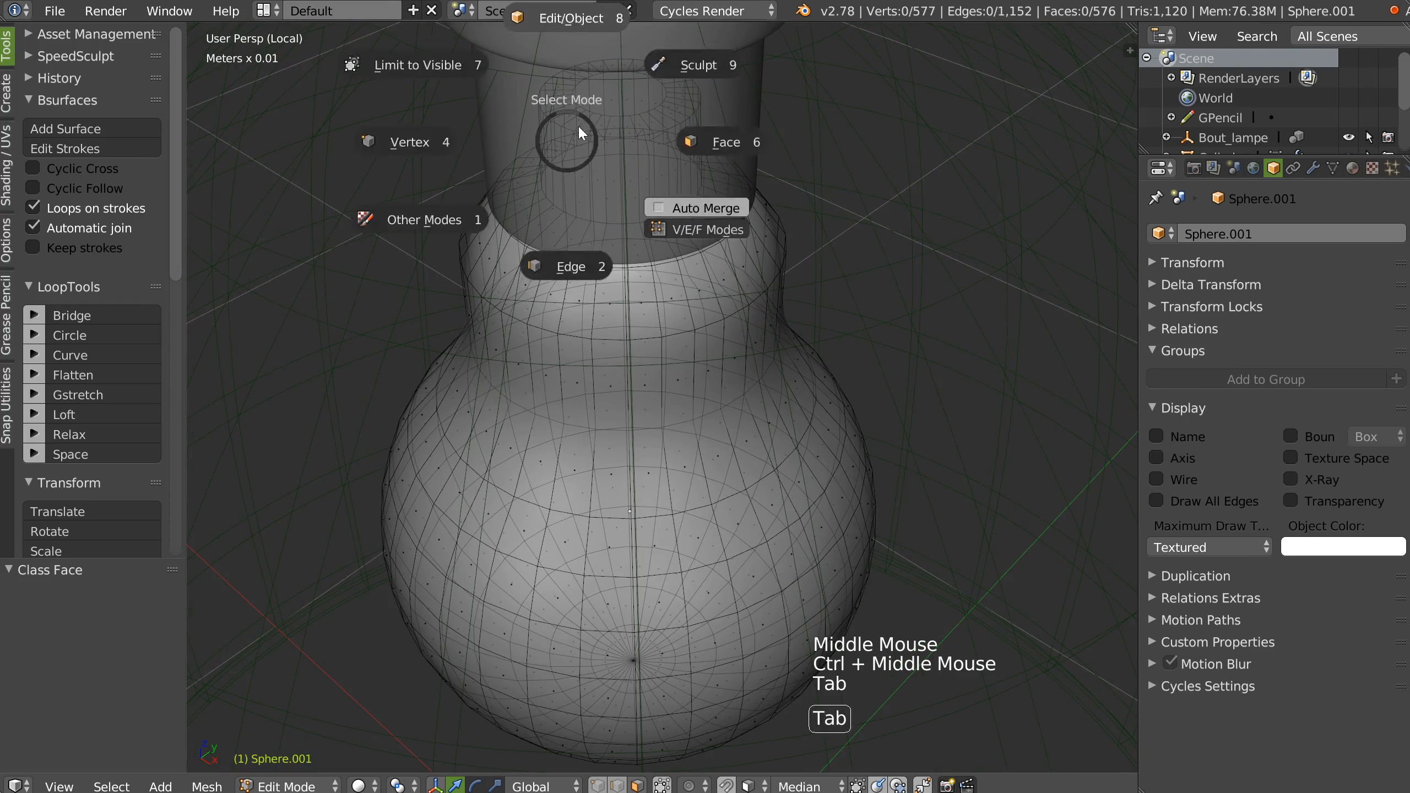
{"action": "left_click", "coordinate": [618, 225], "text": "alt"}
{"action": "key", "text": "a"}
{"action": "key", "text": "Escape"}
{"action": "key", "text": "Tab"}
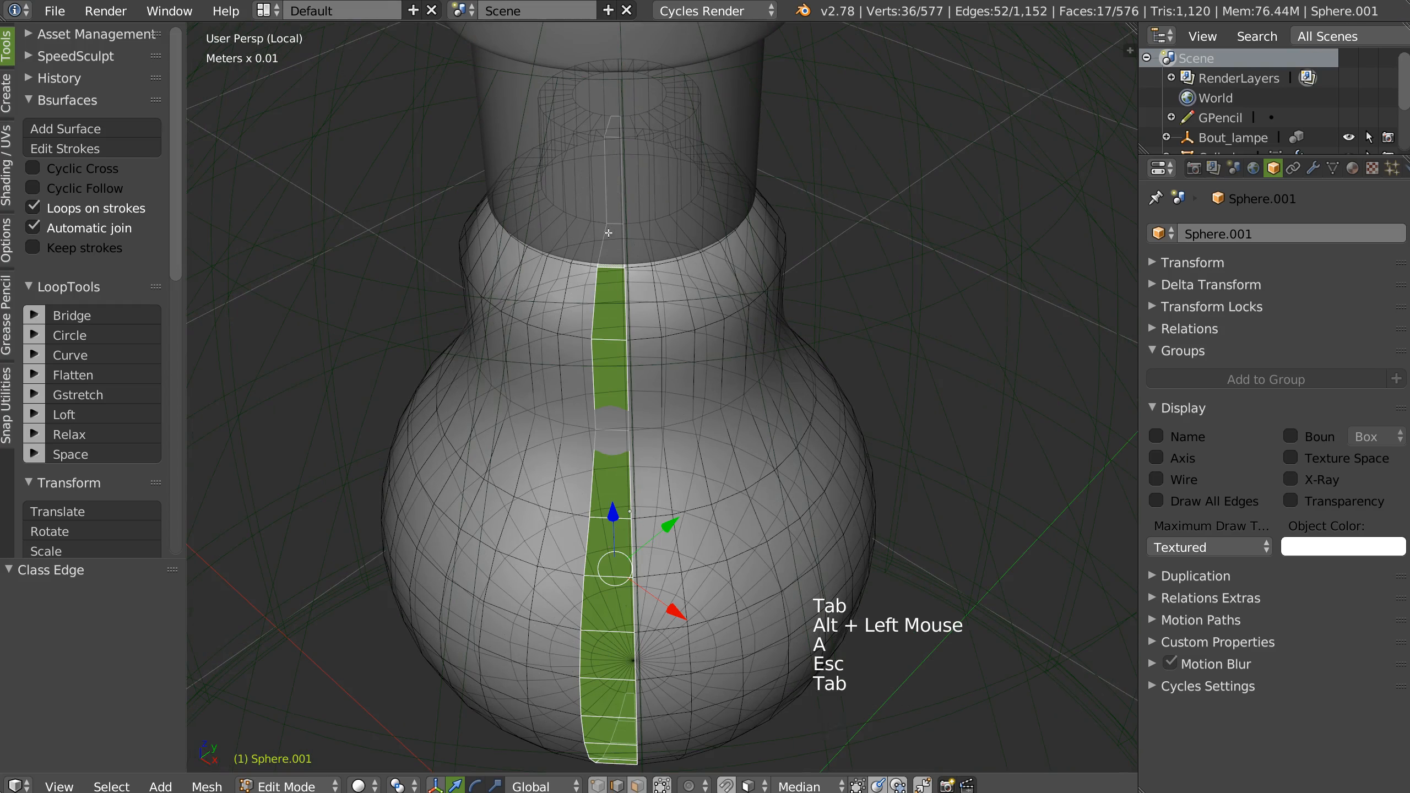
Step: Select the collar above the bulb's neck loop, scale it by about 1.23, raise it slightly and return to Object Mode
{"action": "left_click", "coordinate": [615, 225], "text": "alt"}
{"action": "key", "text": "a"}
{"action": "left_click", "coordinate": [454, 157]}
{"action": "middle_click_drag", "start_coordinate": [454, 157], "coordinate": [700, 188]}
{"action": "key", "text": "s"}
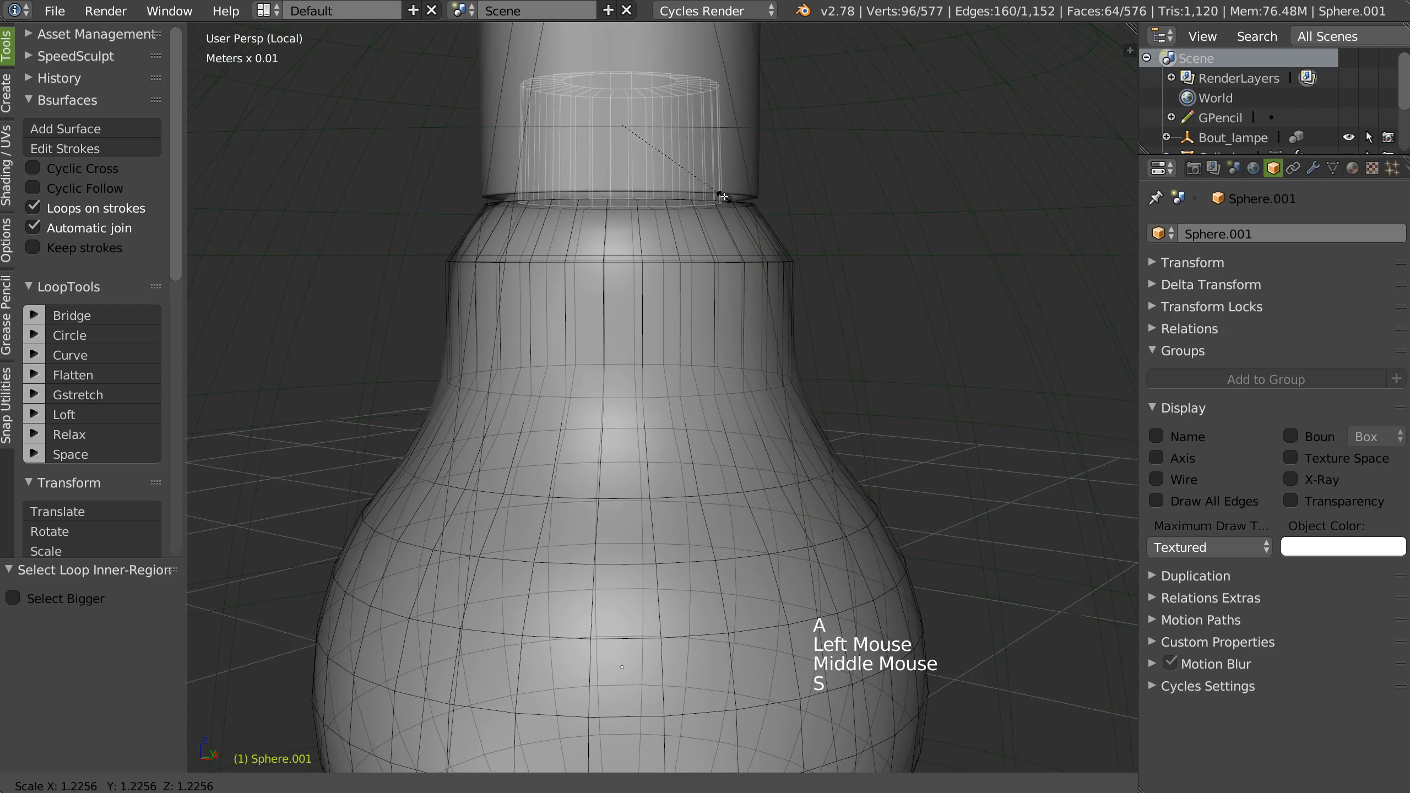
{"action": "left_click", "coordinate": [722, 195]}
{"action": "left_click_drag", "start_coordinate": [621, 72], "coordinate": [620, 55]}
{"action": "middle_click_drag", "start_coordinate": [612, 131], "coordinate": [660, 156]}
{"action": "middle_click_drag", "start_coordinate": [661, 155], "coordinate": [710, 129]}
{"action": "key", "text": "Tab"}
Step: Set the socket's maximum draw type to Wire
{"action": "left_click", "coordinate": [733, 159]}
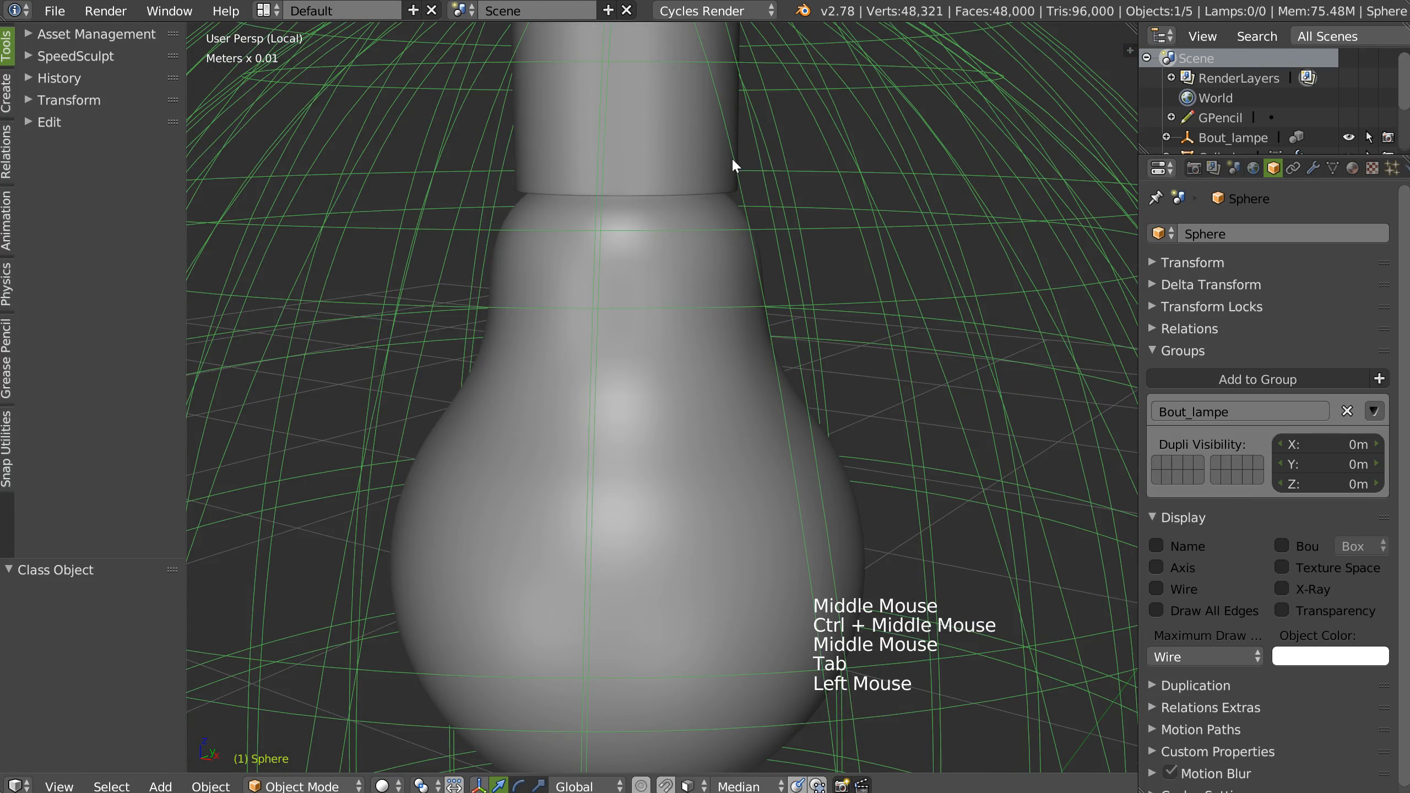
{"action": "left_click", "coordinate": [707, 177]}
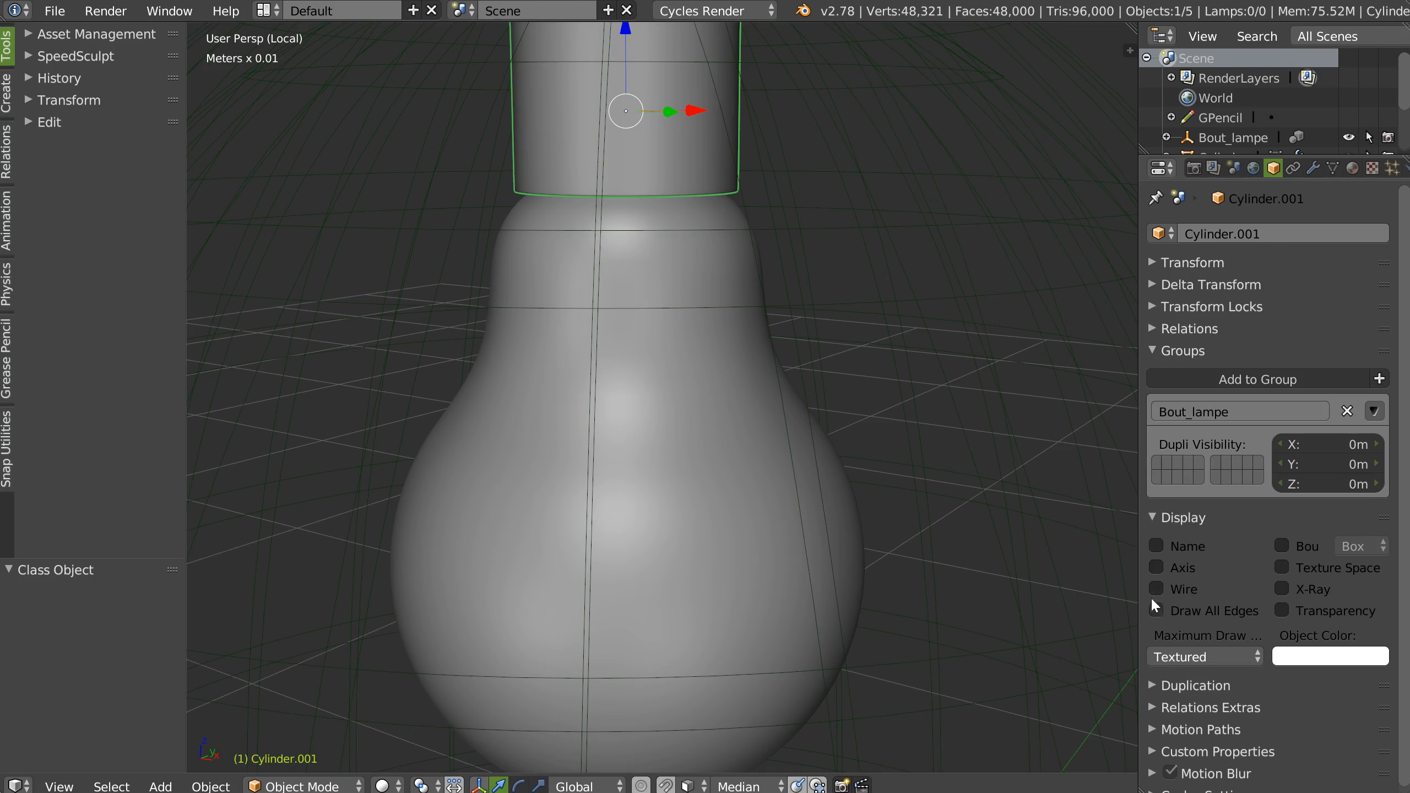
{"action": "left_click", "coordinate": [1190, 657]}
{"action": "left_click", "coordinate": [1117, 611]}
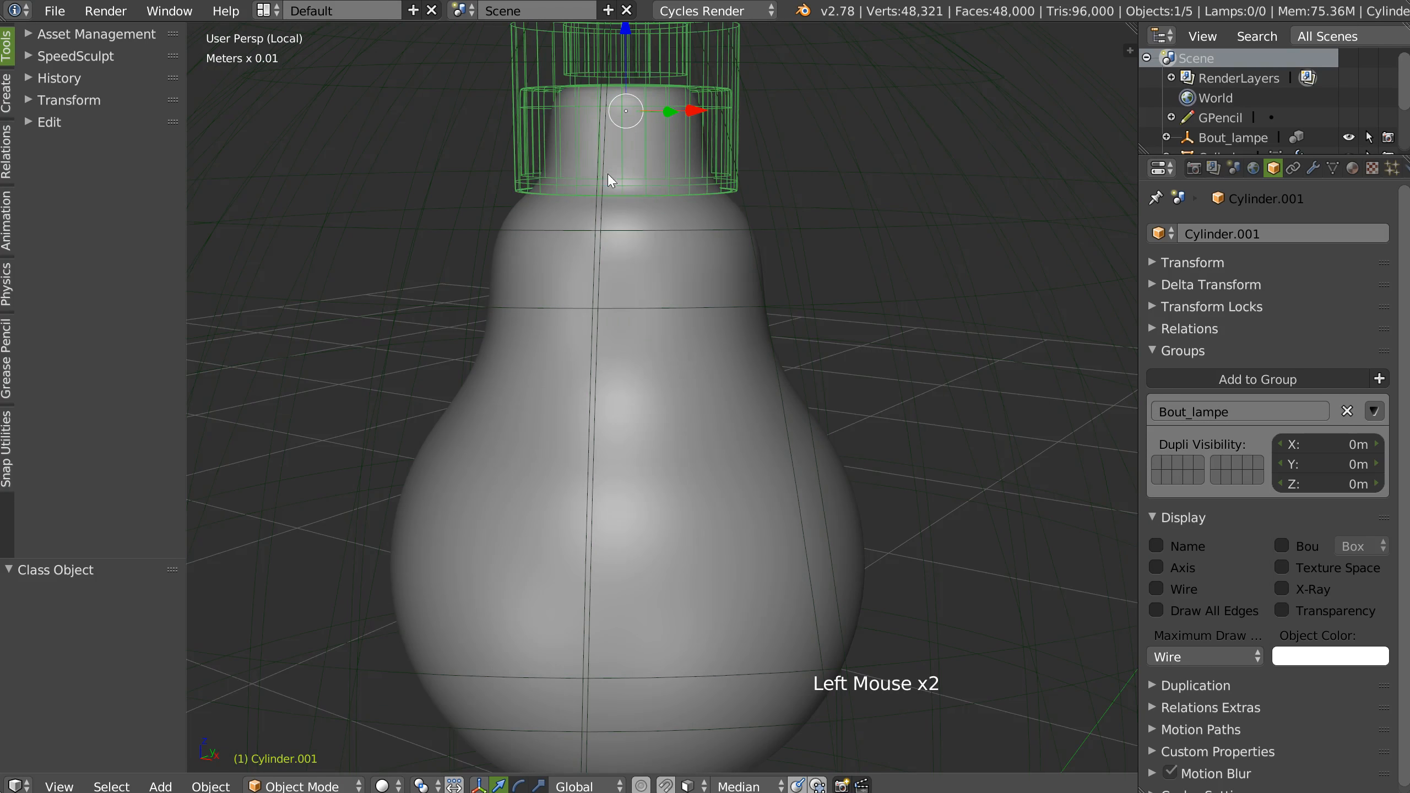
Step: Widen the bulb's collar by about 1.13 in Edit Mode and scale its height along Z to 0.721
{"action": "middle_click_drag", "start_coordinate": [608, 175], "coordinate": [626, 179]}
{"action": "left_click", "coordinate": [577, 210]}
{"action": "key", "text": "Tab"}
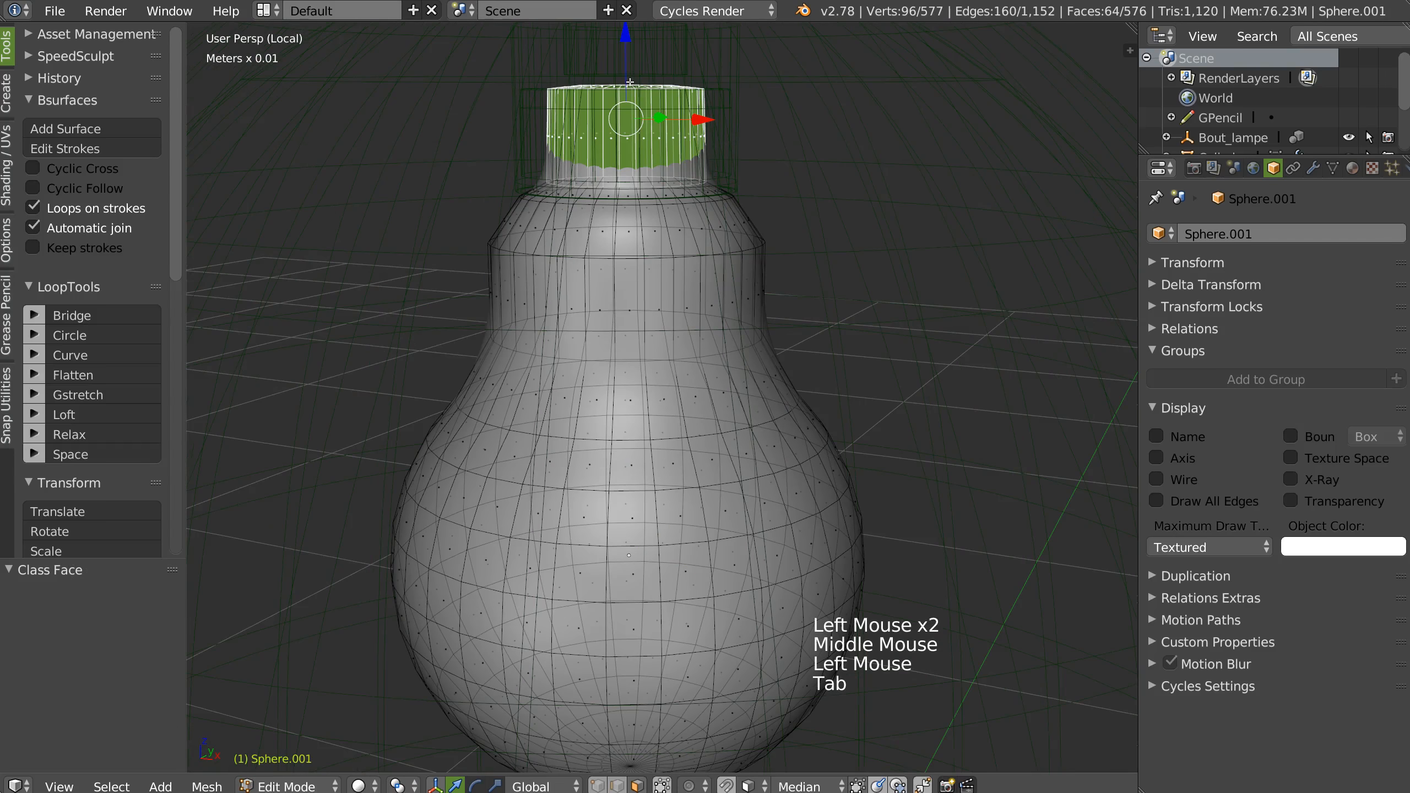
{"action": "middle_click_drag", "start_coordinate": [629, 554], "coordinate": [633, 729], "text": "shift"}
{"action": "middle_click_drag", "start_coordinate": [628, 181], "coordinate": [629, 183]}
{"action": "key", "text": "s"}
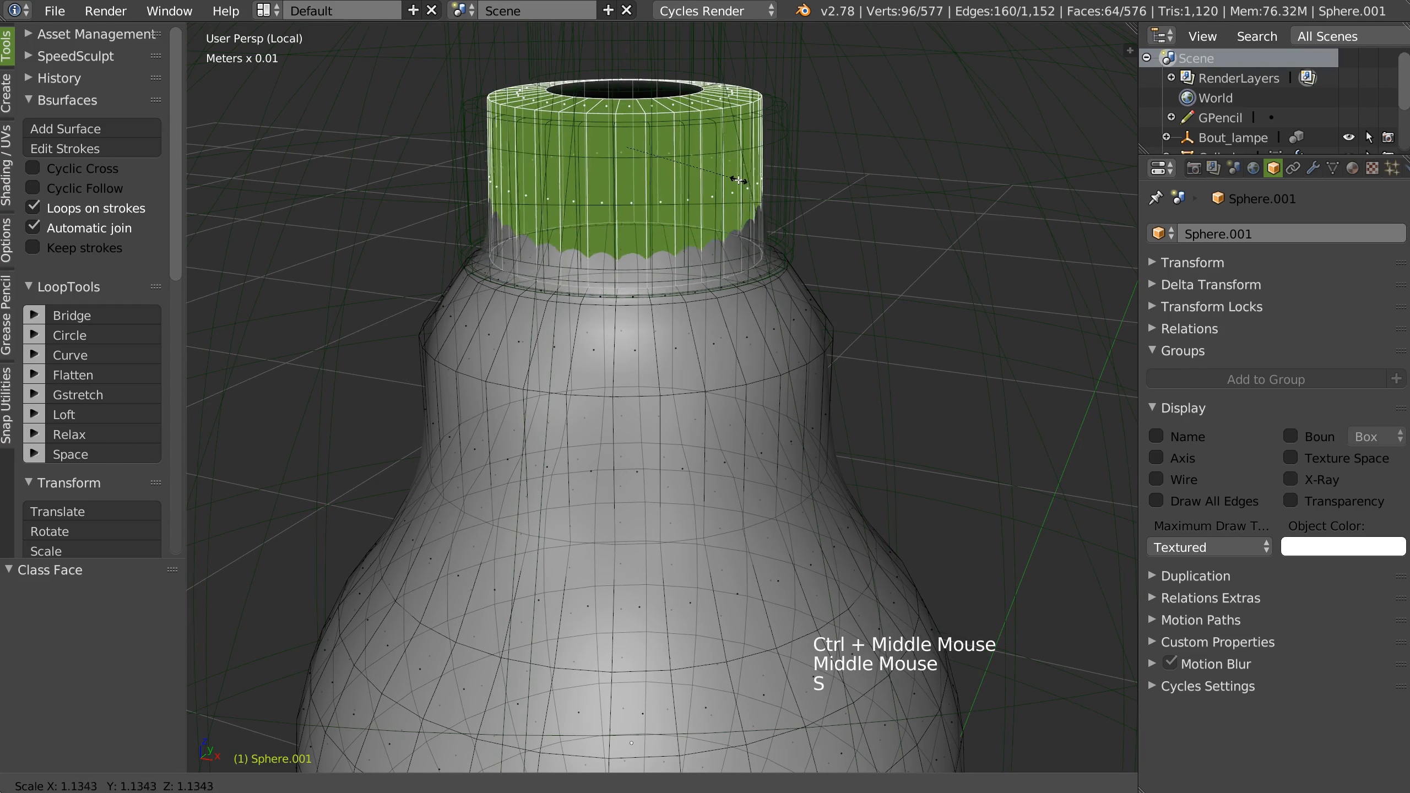
{"action": "left_click", "coordinate": [656, 88]}
{"action": "key", "text": "s"}
{"action": "middle_click", "coordinate": [652, 96]}
{"action": "left_click", "coordinate": [647, 105]}
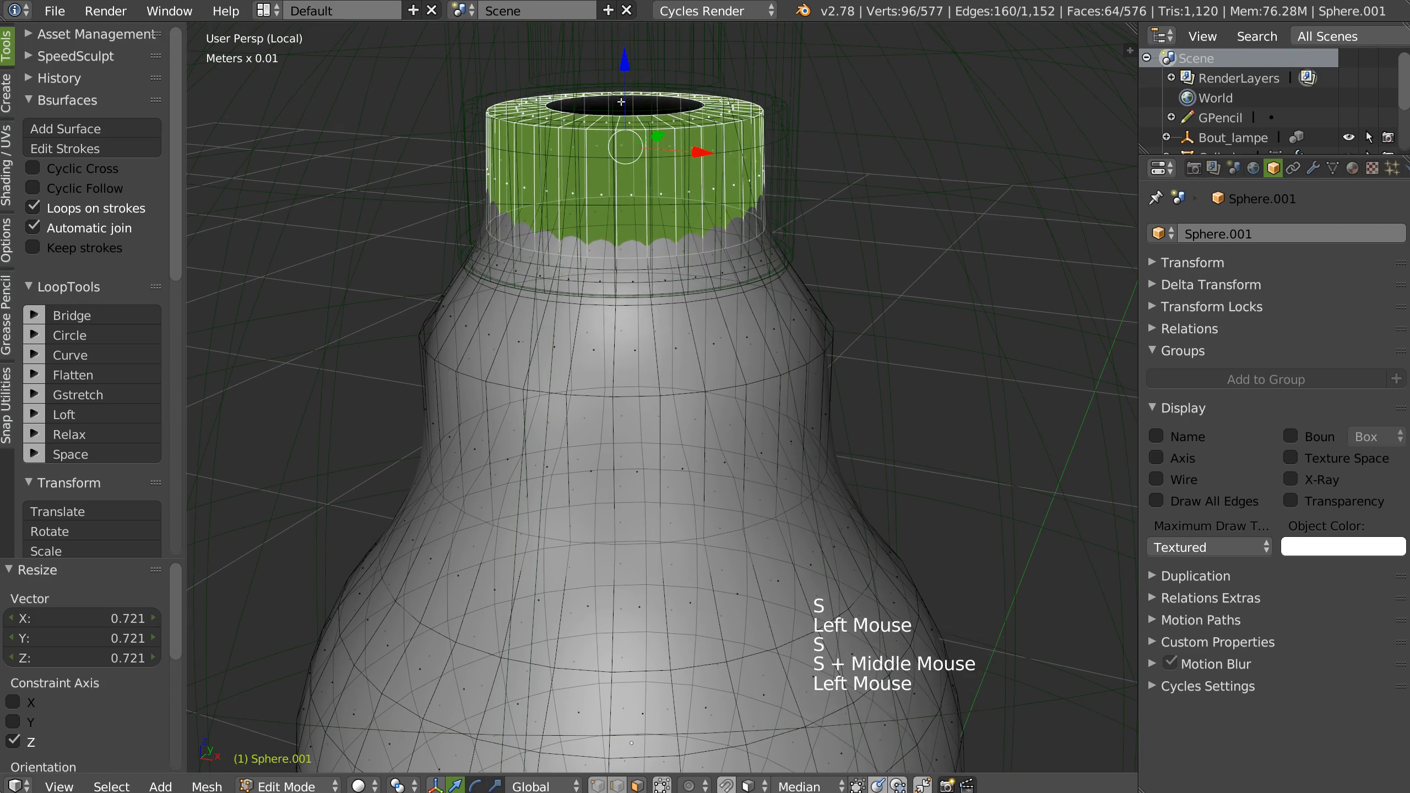
Step: Select the edge loop at the collar's base and move it about 0.2 mm along Z towards the bulb
{"action": "middle_click_drag", "start_coordinate": [648, 105], "coordinate": [601, 166]}
{"action": "key", "text": "Tab"}
{"action": "left_click", "coordinate": [624, 283], "text": "alt"}
{"action": "key", "text": "Tab"}
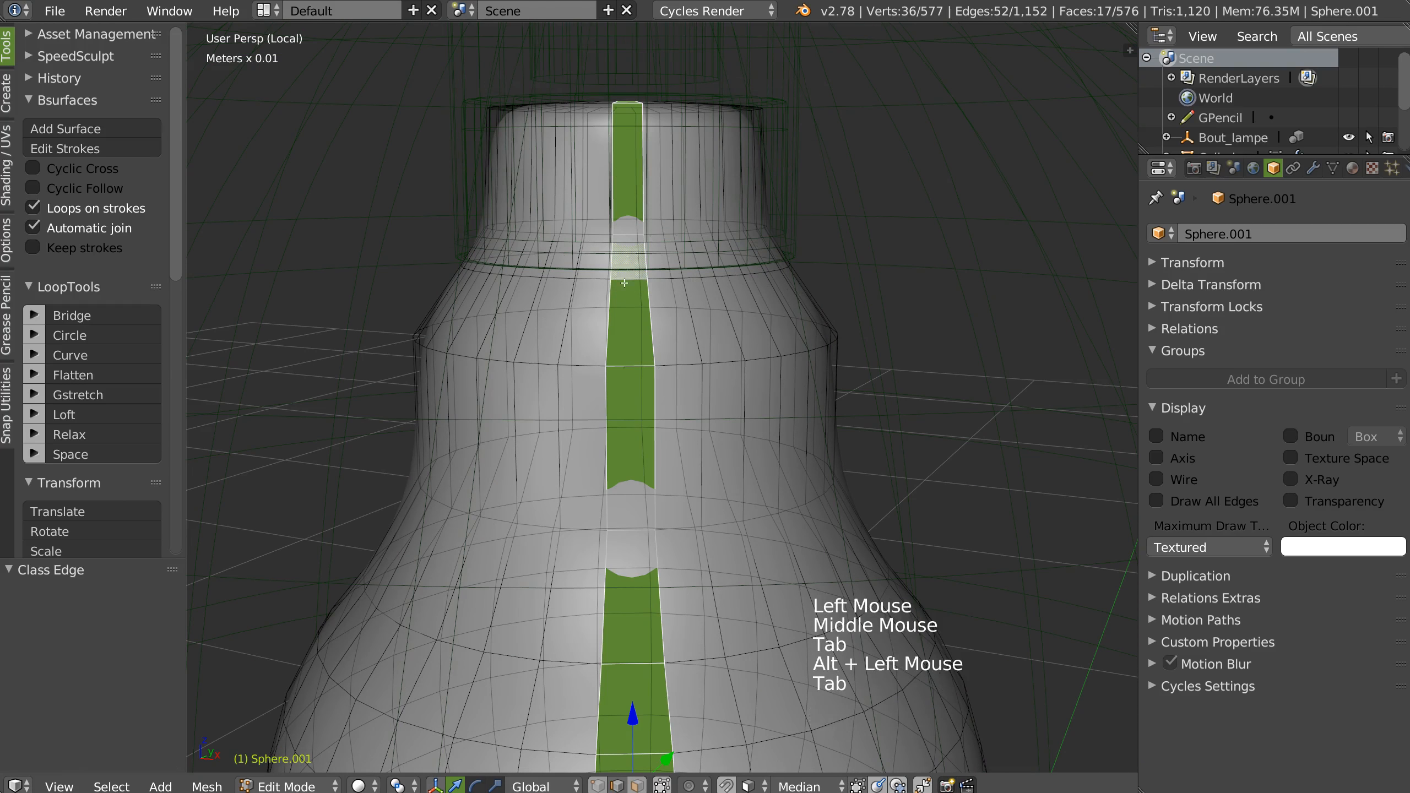
{"action": "left_click", "coordinate": [656, 234], "text": "alt"}
{"action": "left_click_drag", "start_coordinate": [625, 197], "coordinate": [627, 178]}
Step: Bevel the collar's base loop with 2 segments and an amount of 0.016
{"action": "middle_click_drag", "start_coordinate": [627, 178], "coordinate": [591, 226]}
{"action": "middle_click_drag", "start_coordinate": [750, 213], "coordinate": [677, 295]}
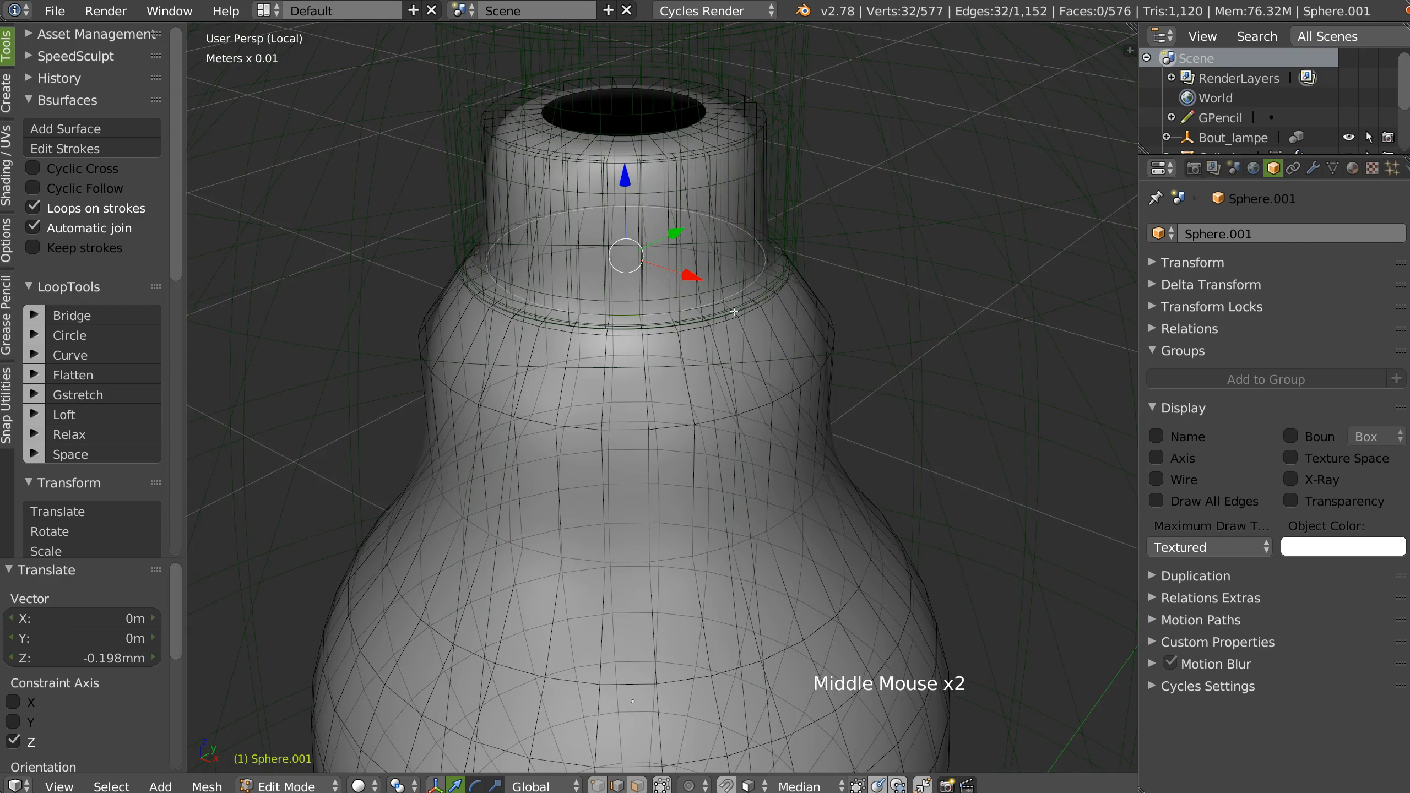
{"action": "key", "text": "ctrl+b"}
{"action": "key", "text": "KP_Add"}
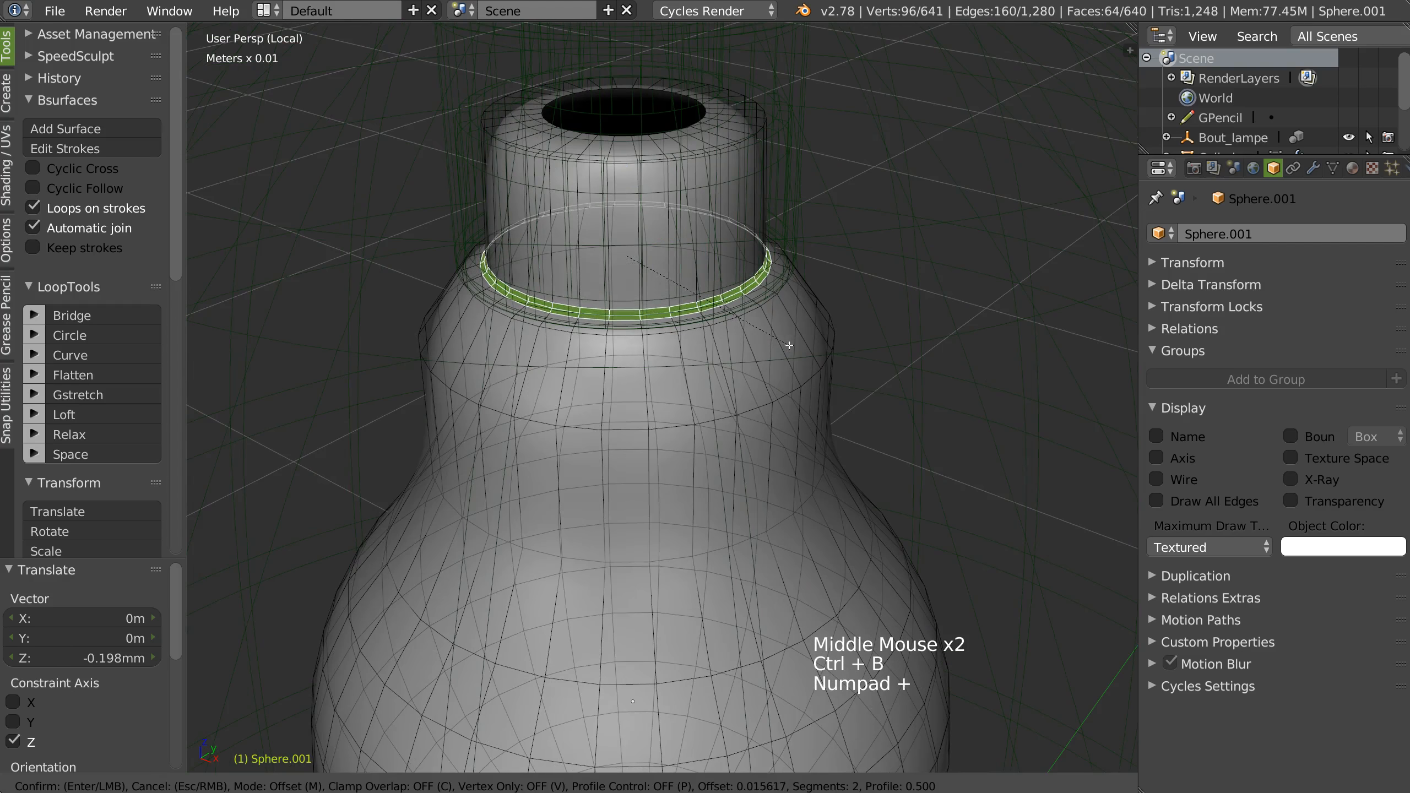
{"action": "left_click", "coordinate": [789, 344]}
{"action": "middle_click_drag", "start_coordinate": [692, 387], "coordinate": [714, 346]}
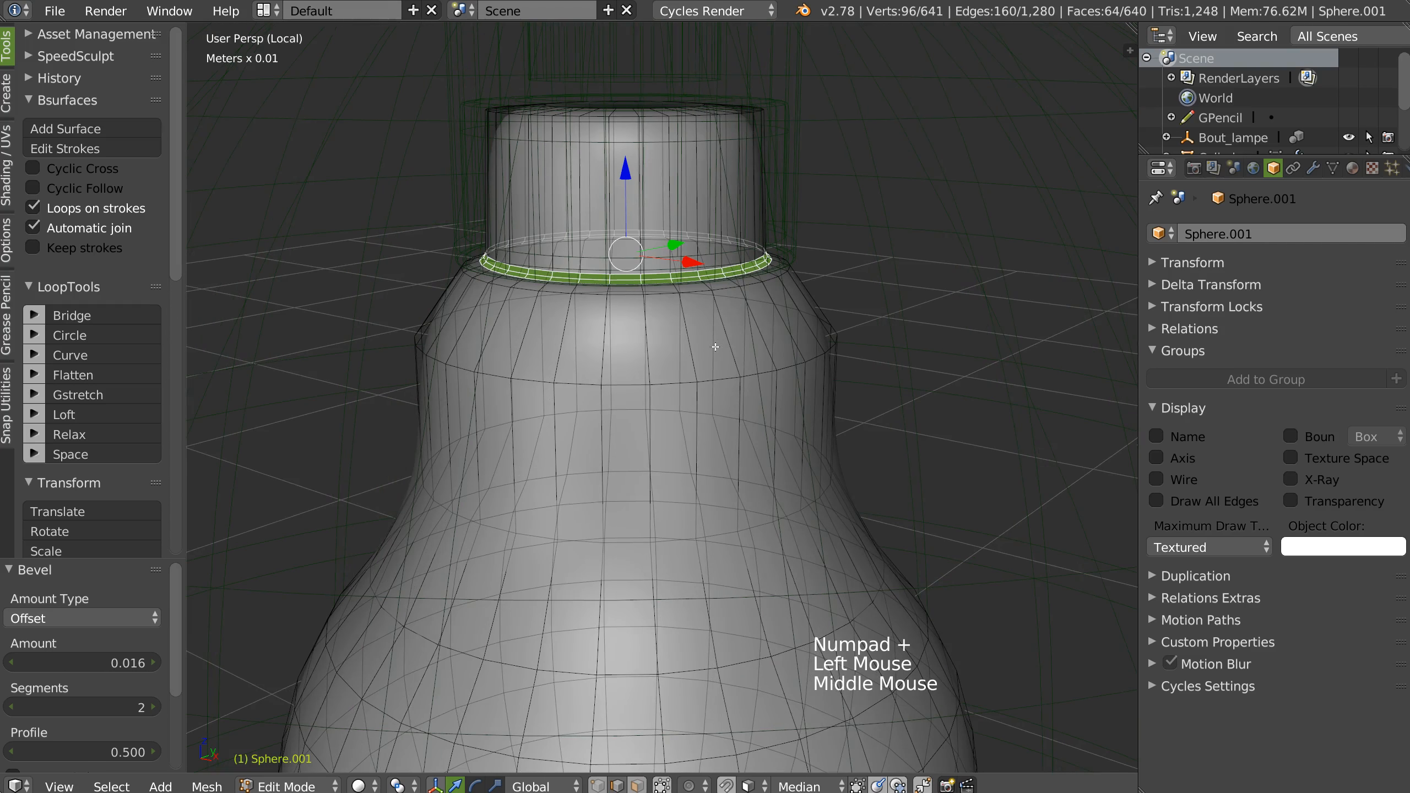
{"action": "key", "text": "ctrl+r"}
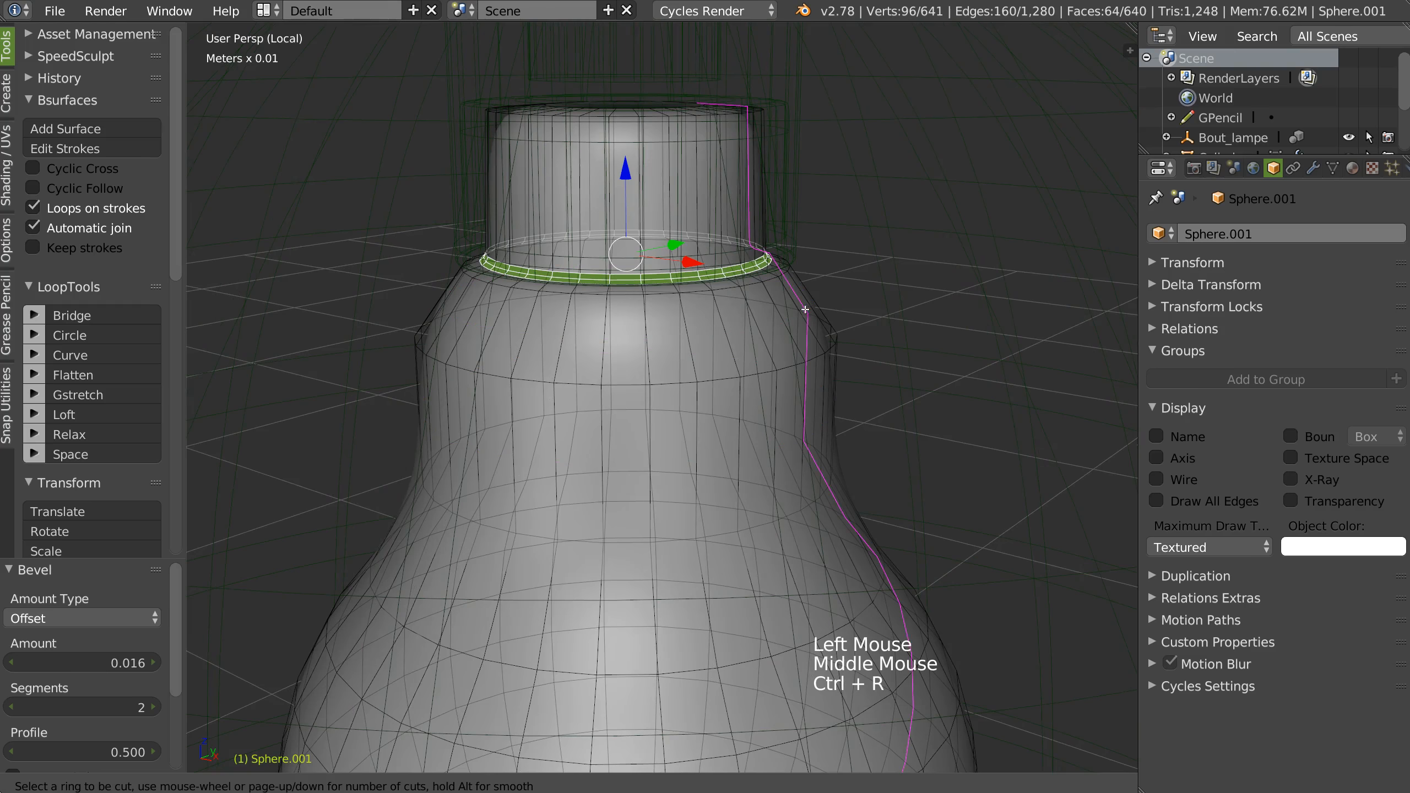
{"action": "left_click", "coordinate": [796, 311]}
{"action": "key", "text": "Escape"}
{"action": "key", "text": "ctrl+z"}
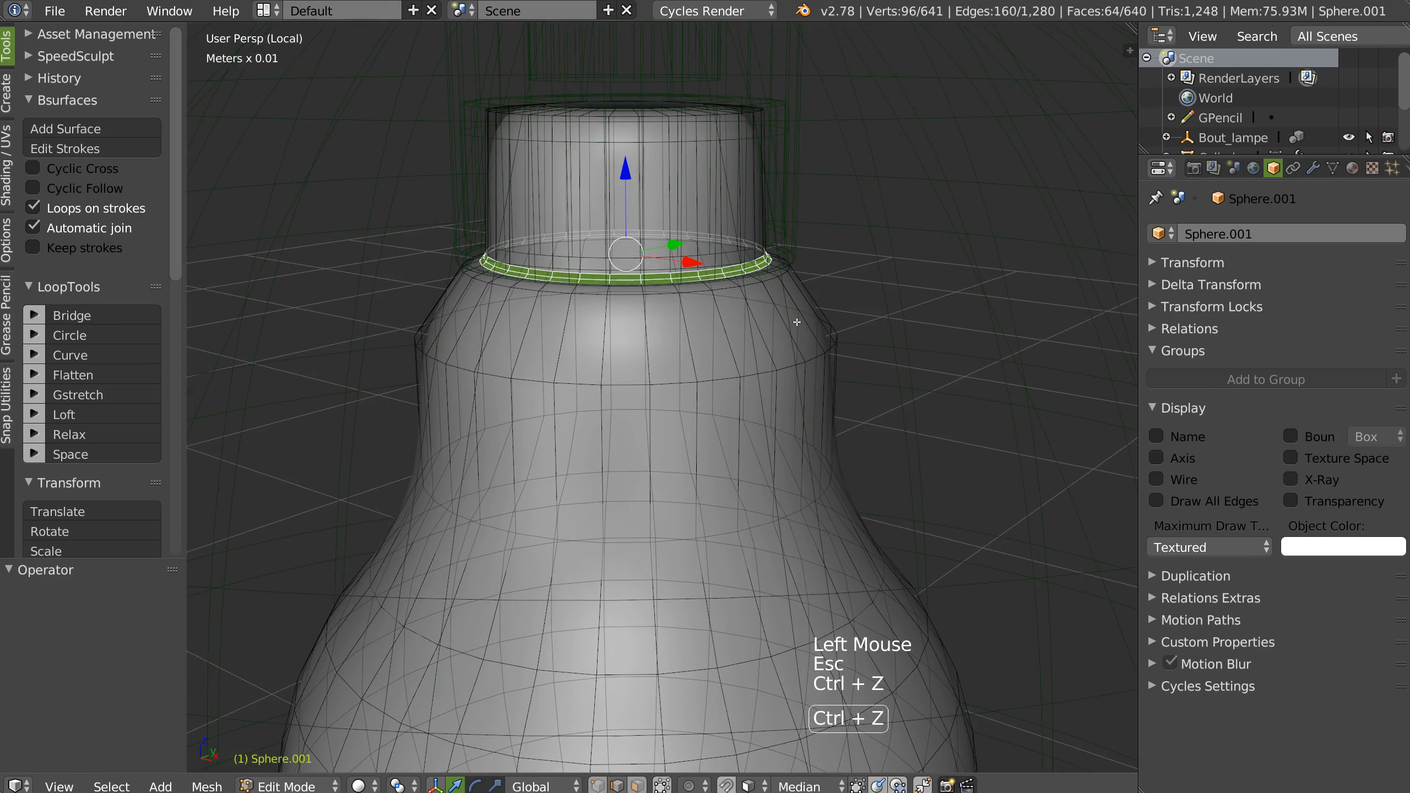
Step: Add a loop cut on the bulb's shoulder below the collar, scale it to about 1.08 and move it about 34 µm along Z
{"action": "key", "text": "ctrl+r"}
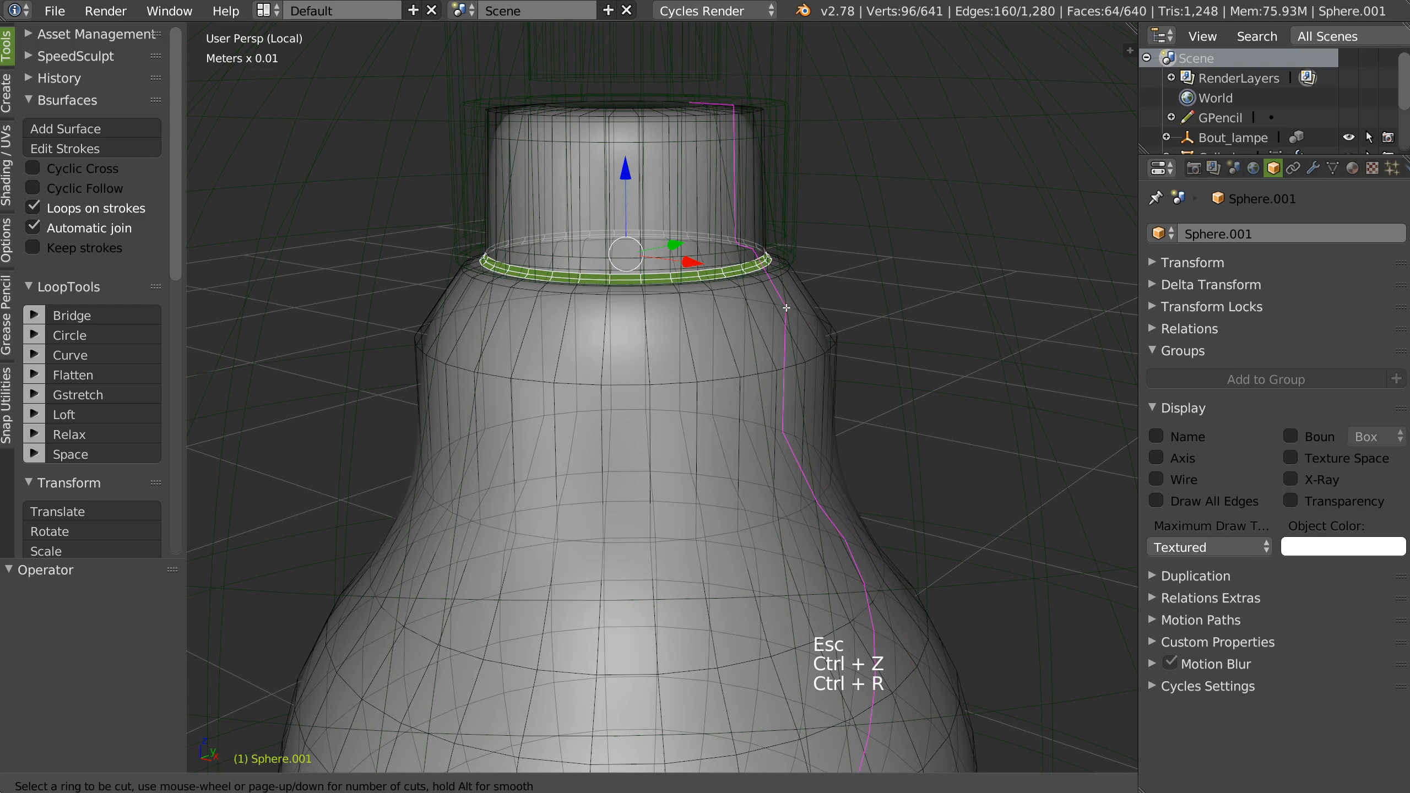
{"action": "left_click", "coordinate": [726, 328]}
{"action": "right_click", "coordinate": [726, 328]}
{"action": "key", "text": "s"}
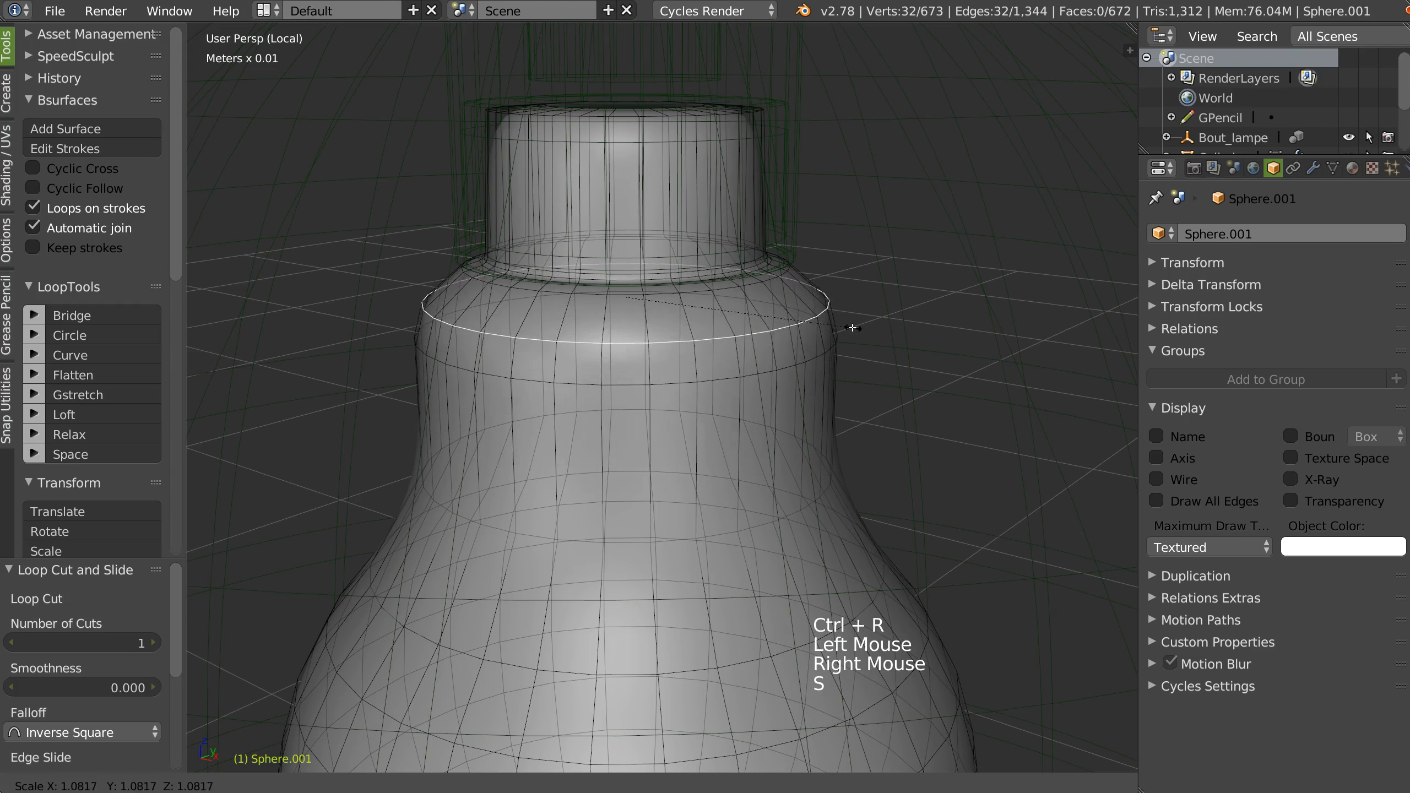
{"action": "left_click", "coordinate": [844, 328]}
{"action": "left_click_drag", "start_coordinate": [616, 213], "coordinate": [618, 217]}
Step: Bevel the edge loop at the lower end of the bulb's neck with 2 segments, and return to Object Mode
{"action": "middle_click_drag", "start_coordinate": [618, 217], "coordinate": [628, 268]}
{"action": "middle_click_drag", "start_coordinate": [748, 322], "coordinate": [721, 333], "text": "ctrl"}
{"action": "middle_click_drag", "start_coordinate": [722, 333], "coordinate": [651, 358], "text": "shift"}
{"action": "left_click", "coordinate": [651, 356], "text": "alt"}
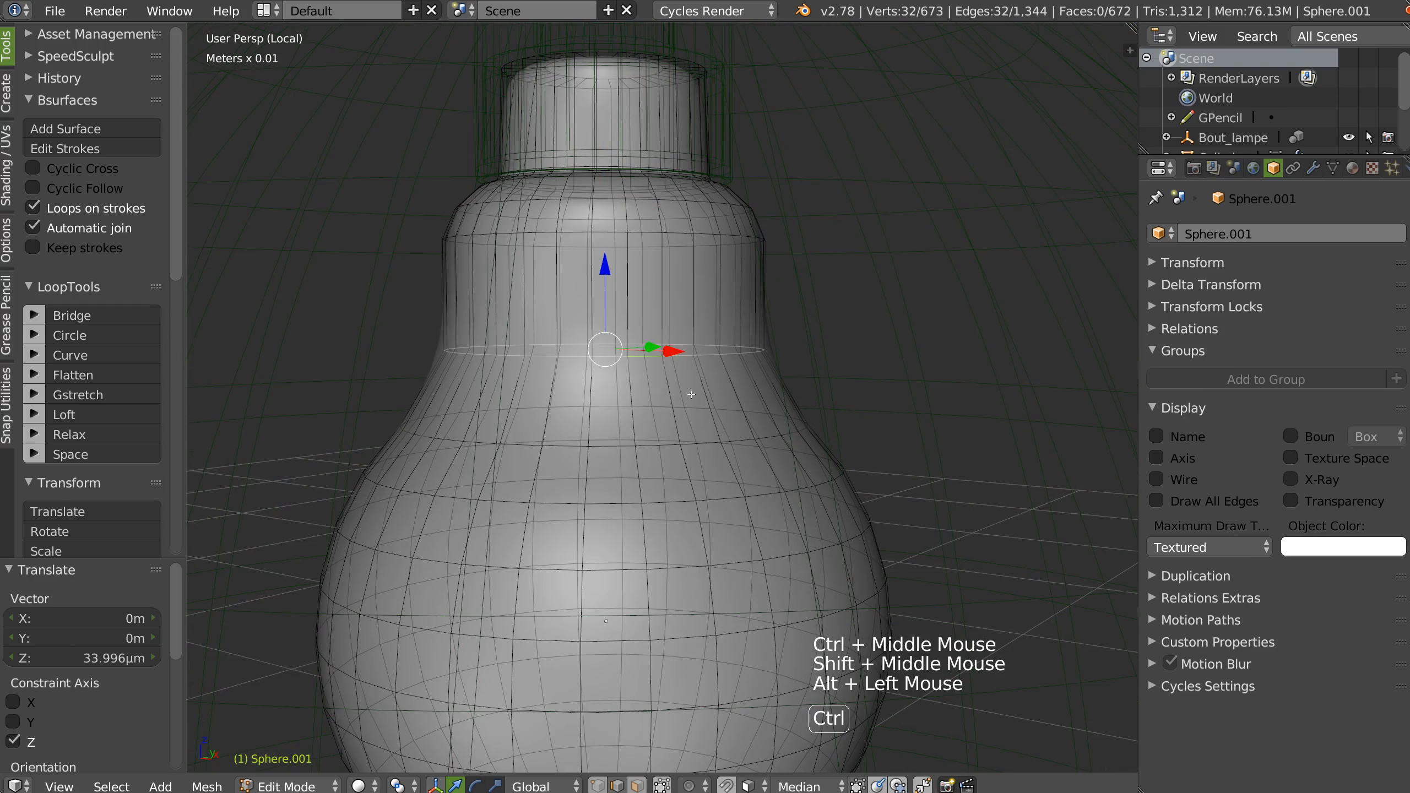
{"action": "key", "text": "ctrl+b"}
{"action": "key", "text": "KP_Add"}
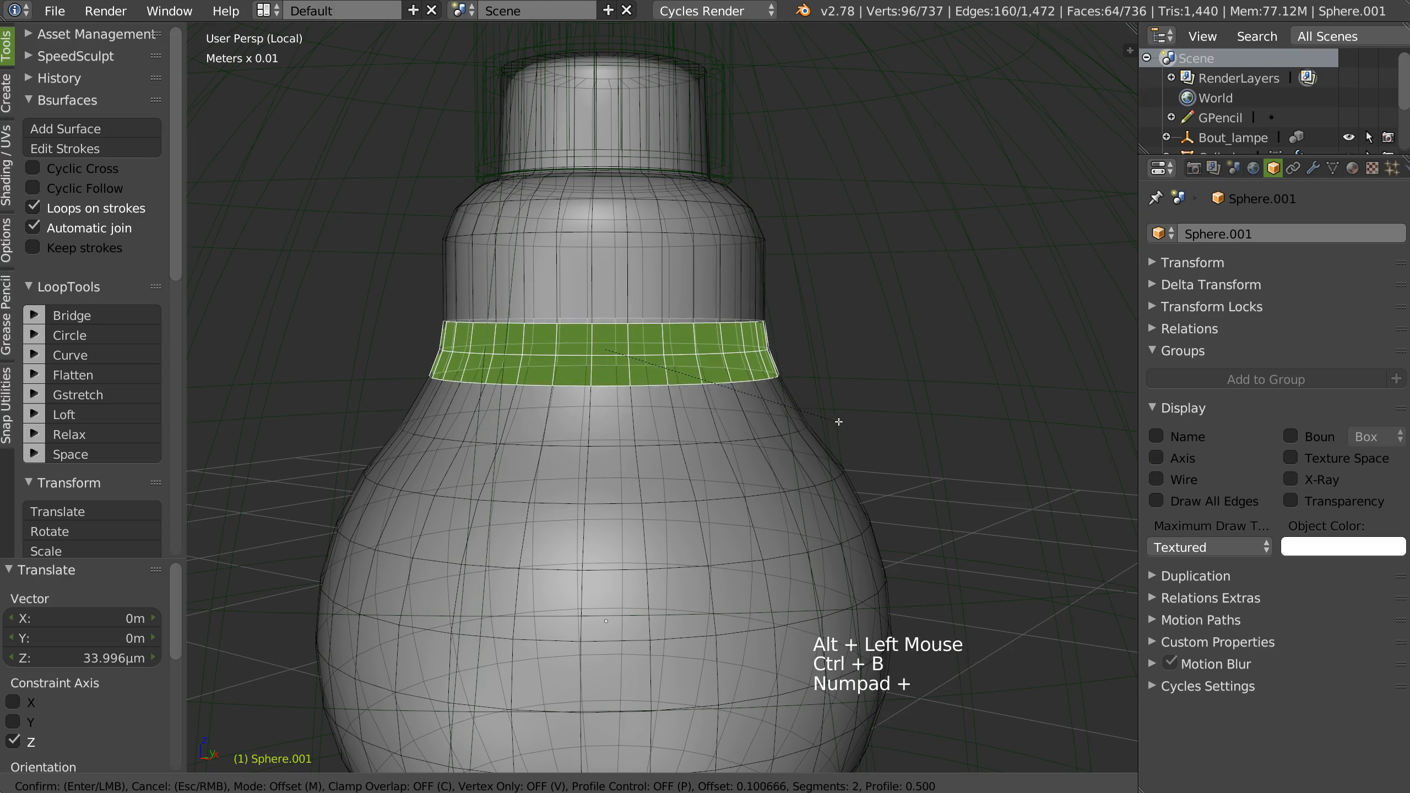
{"action": "left_click", "coordinate": [875, 430]}
{"action": "middle_click_drag", "start_coordinate": [875, 430], "coordinate": [659, 436], "text": "ctrl"}
{"action": "key", "text": "Tab"}
Step: Dissolve the two adjacent edge loops of the small bevel at the base of the bulb's collar
{"action": "middle_click_drag", "start_coordinate": [658, 348], "coordinate": [678, 308]}
{"action": "middle_click_drag", "start_coordinate": [678, 309], "coordinate": [691, 261], "text": "ctrl"}
{"action": "middle_click_drag", "start_coordinate": [690, 261], "coordinate": [654, 542]}
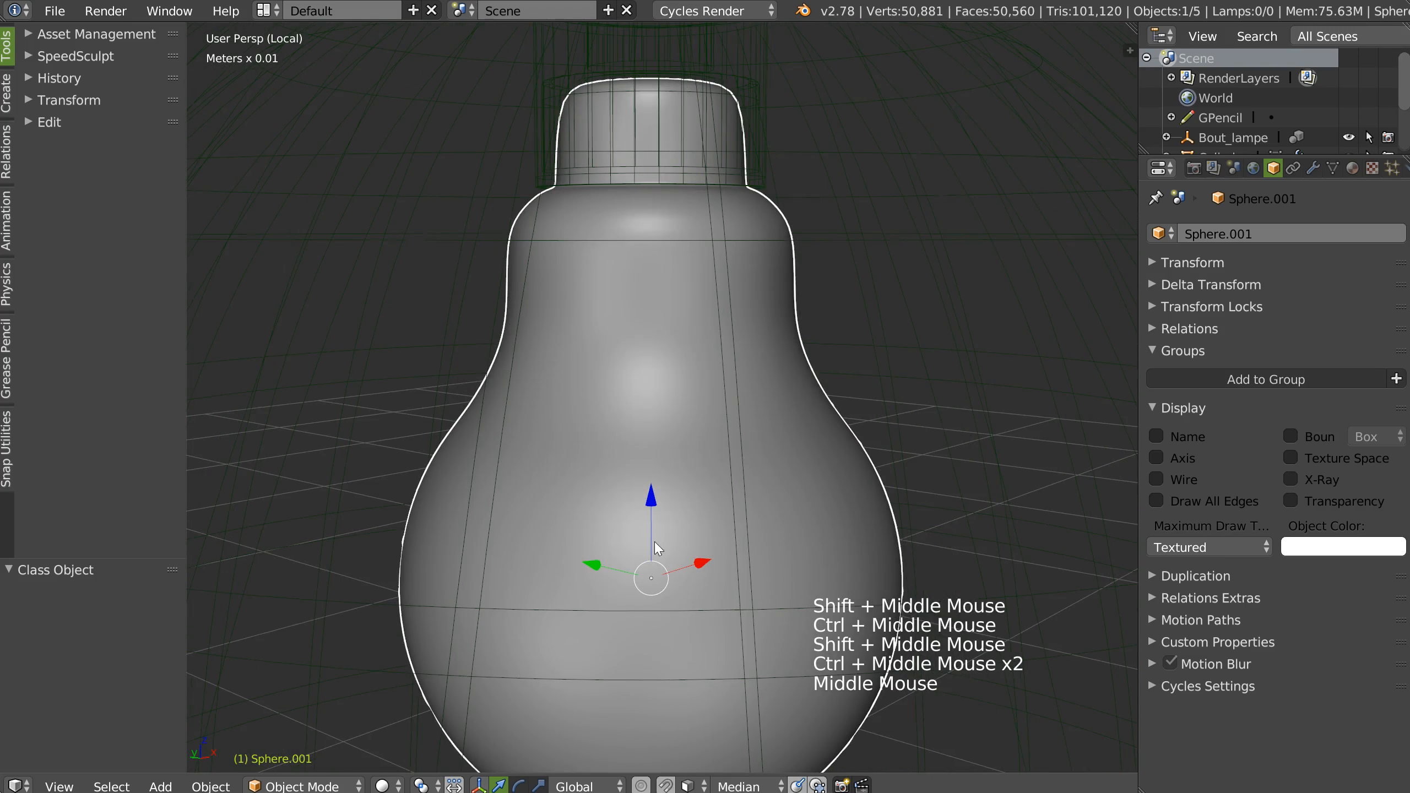
{"action": "left_click_drag", "start_coordinate": [653, 499], "coordinate": [654, 507]}
{"action": "middle_click_drag", "start_coordinate": [653, 507], "coordinate": [699, 220]}
{"action": "key", "text": "Tab"}
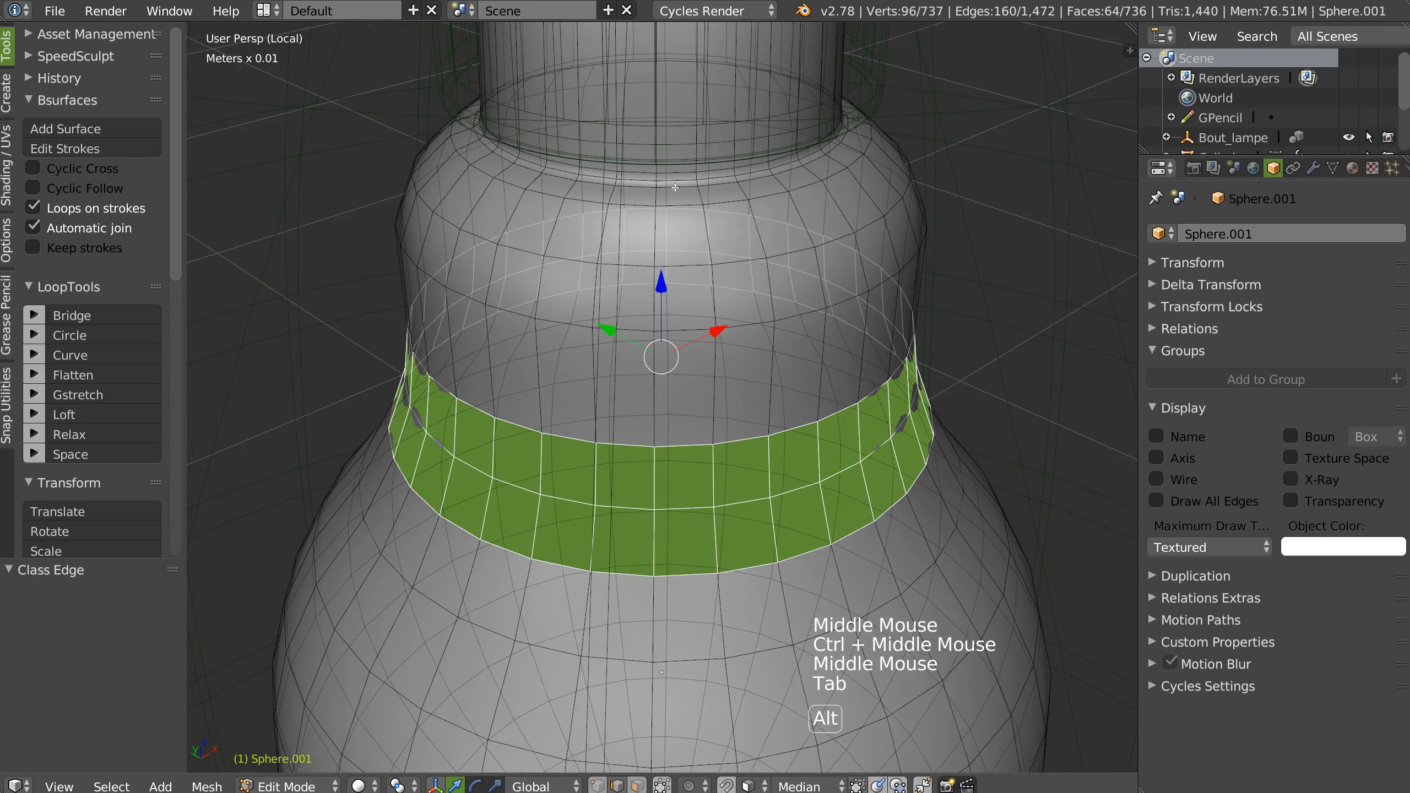
{"action": "left_click", "coordinate": [675, 188], "text": "alt"}
{"action": "left_click", "coordinate": [696, 216], "text": "alt+shift"}
{"action": "key", "text": "ctrl+x"}
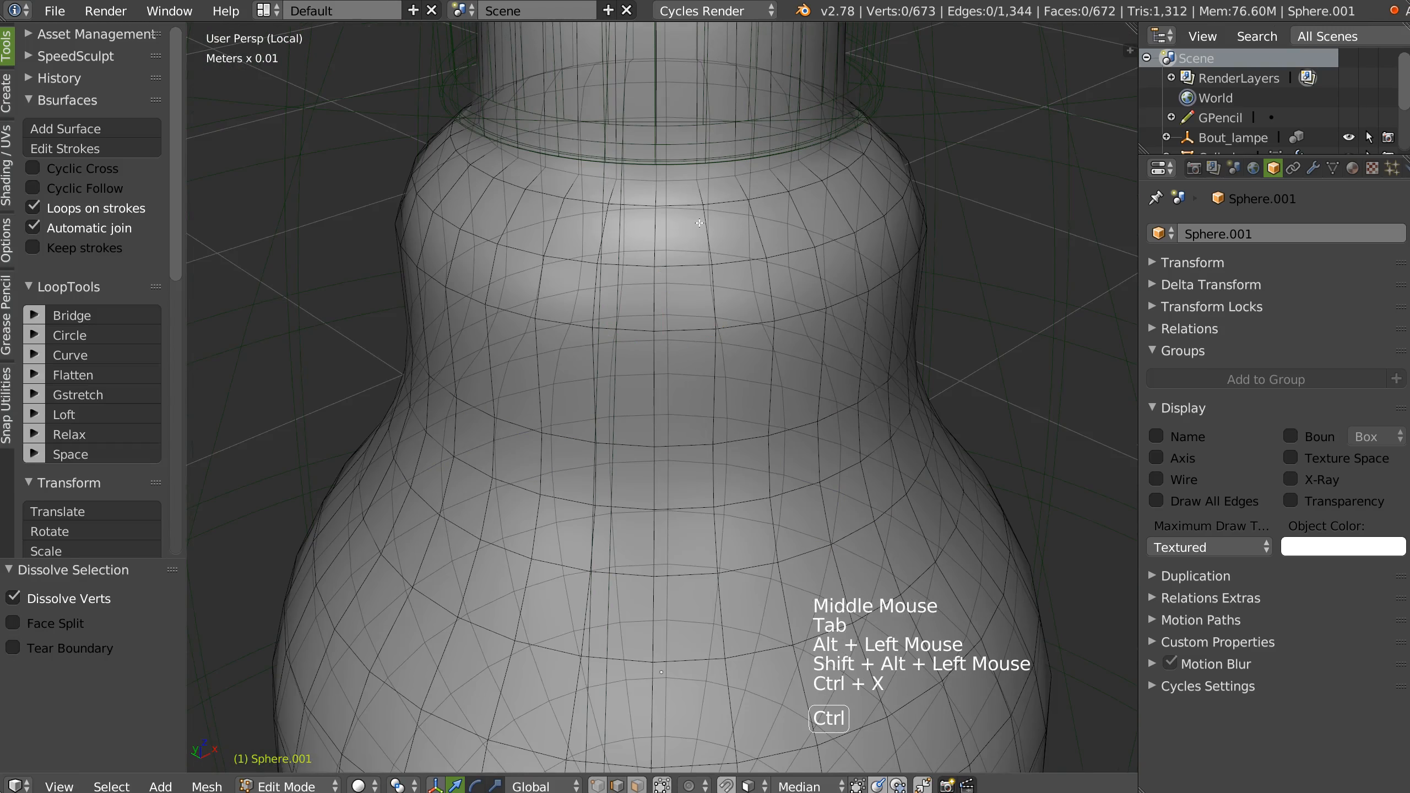
Step: Select the remaining edge loop at the collar's base and move it 0.103 mm along Z
{"action": "left_click", "coordinate": [678, 182], "text": "alt"}
{"action": "middle_click_drag", "start_coordinate": [674, 100], "coordinate": [671, 67]}
{"action": "middle_click_drag", "start_coordinate": [671, 66], "coordinate": [660, 107], "text": "shift"}
{"action": "left_click_drag", "start_coordinate": [658, 101], "coordinate": [655, 77]}
{"action": "middle_click_drag", "start_coordinate": [752, 167], "coordinate": [731, 187], "text": "ctrl"}
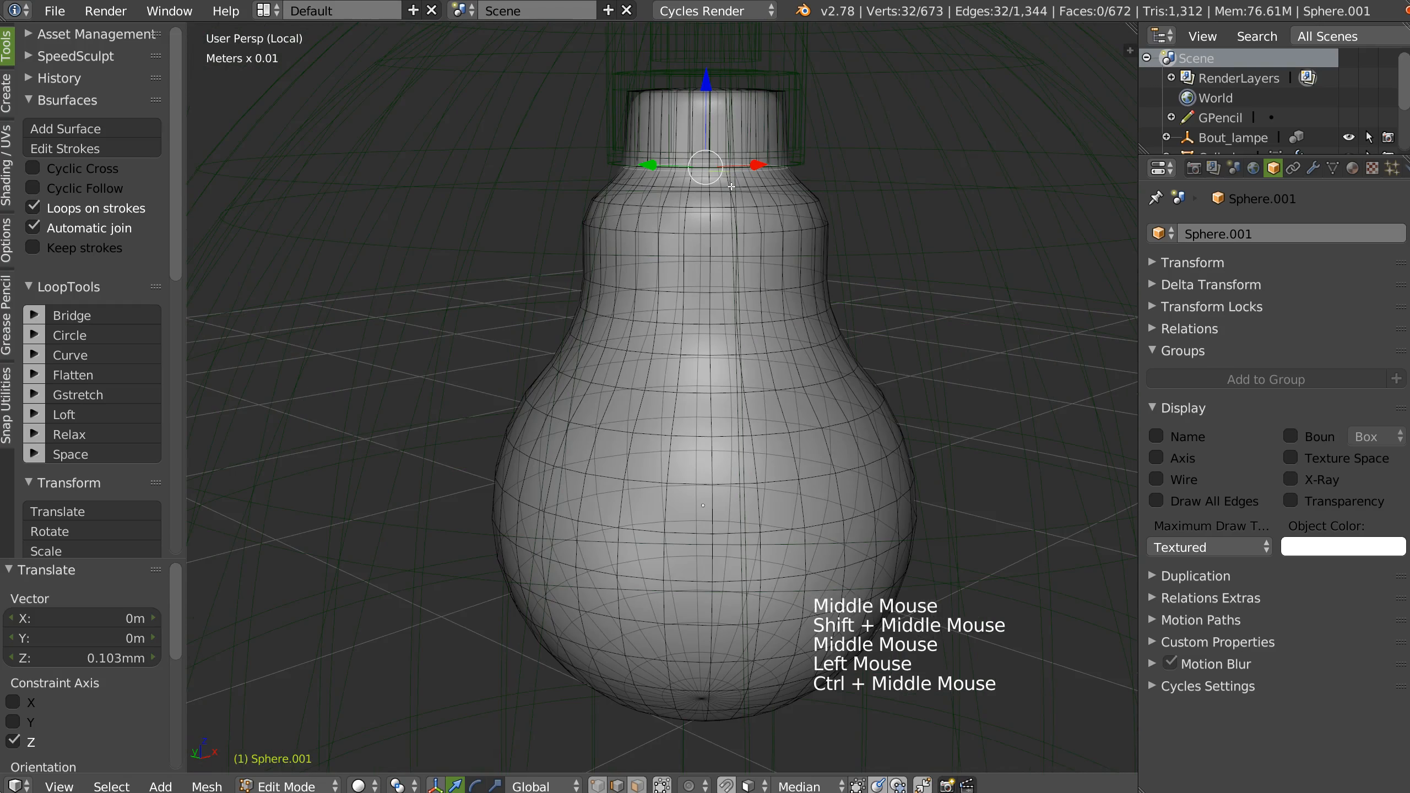
Step: Add one centred horizontal loop cut around the bulb's collar and leave Edit Mode
{"action": "key", "text": "ctrl+r"}
{"action": "left_click", "coordinate": [770, 127]}
{"action": "right_click", "coordinate": [771, 126]}
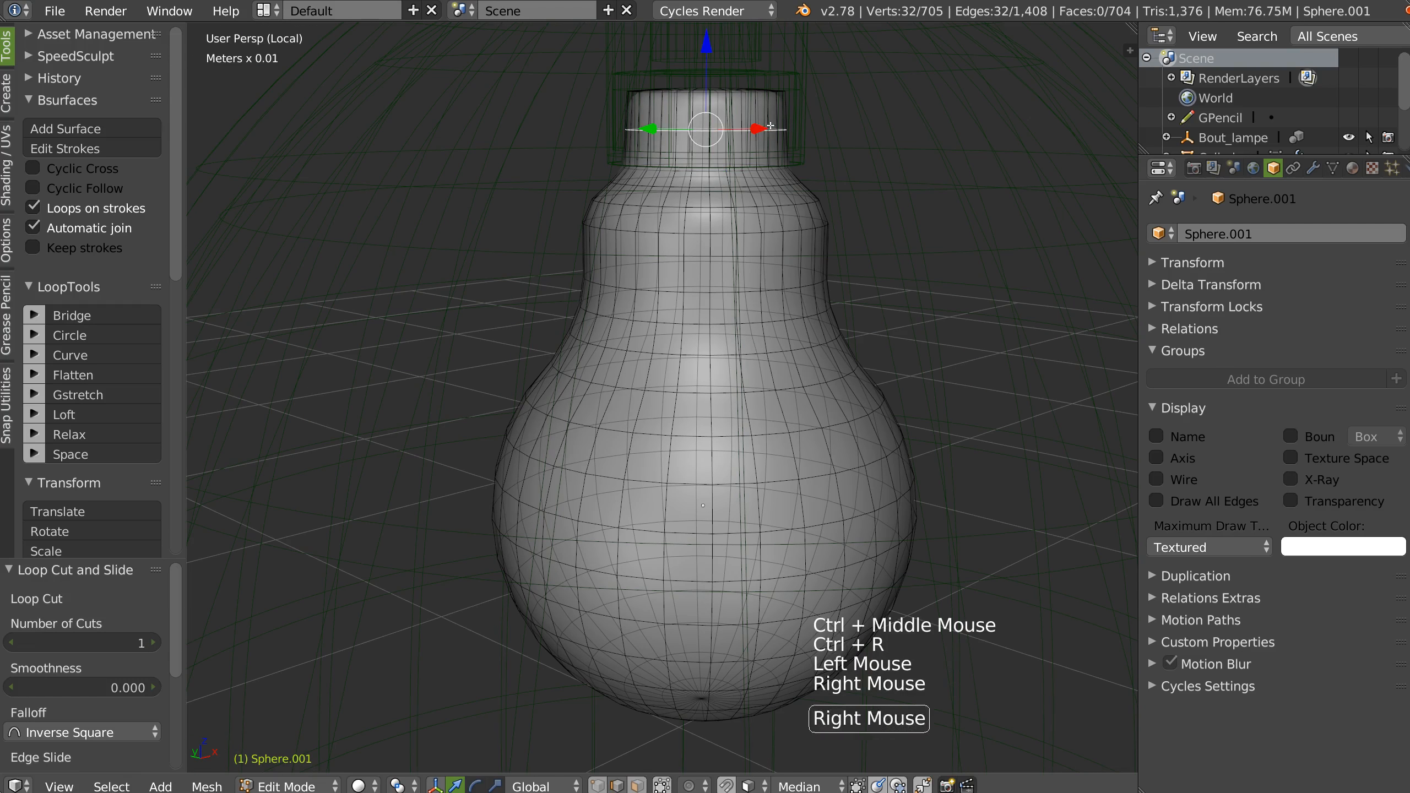
{"action": "middle_click_drag", "start_coordinate": [699, 145], "coordinate": [756, 246]}
{"action": "key", "text": "Tab"}
Step: Add the bulb to the Bout_lampe group
{"action": "left_click", "coordinate": [1247, 388]}
{"action": "left_click", "coordinate": [1183, 415]}
{"action": "middle_click_drag", "start_coordinate": [605, 326], "coordinate": [646, 259], "text": "shift"}
Step: Set the maximum draw type of the socket and the lampshade to Solid
{"action": "left_click", "coordinate": [689, 227]}
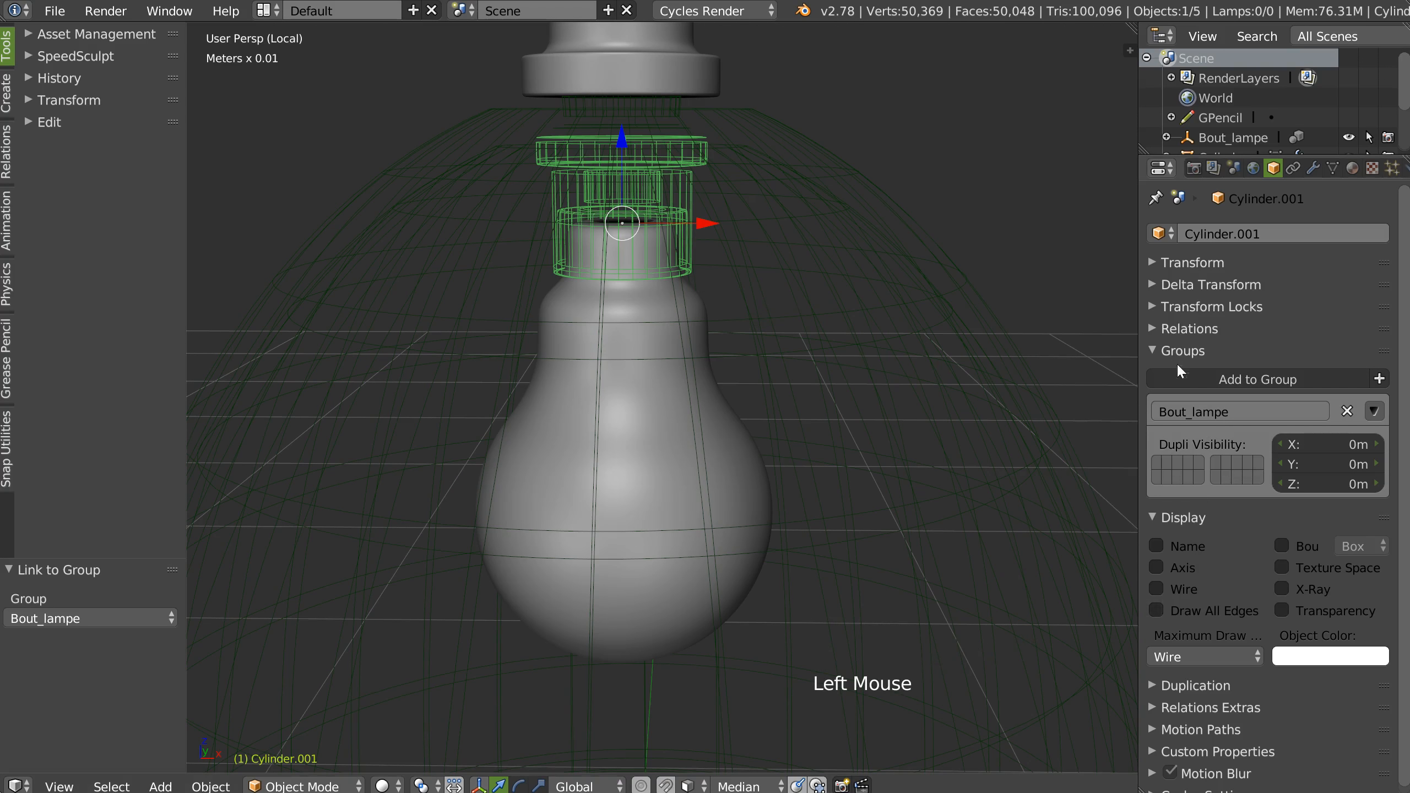
{"action": "left_click", "coordinate": [1188, 655]}
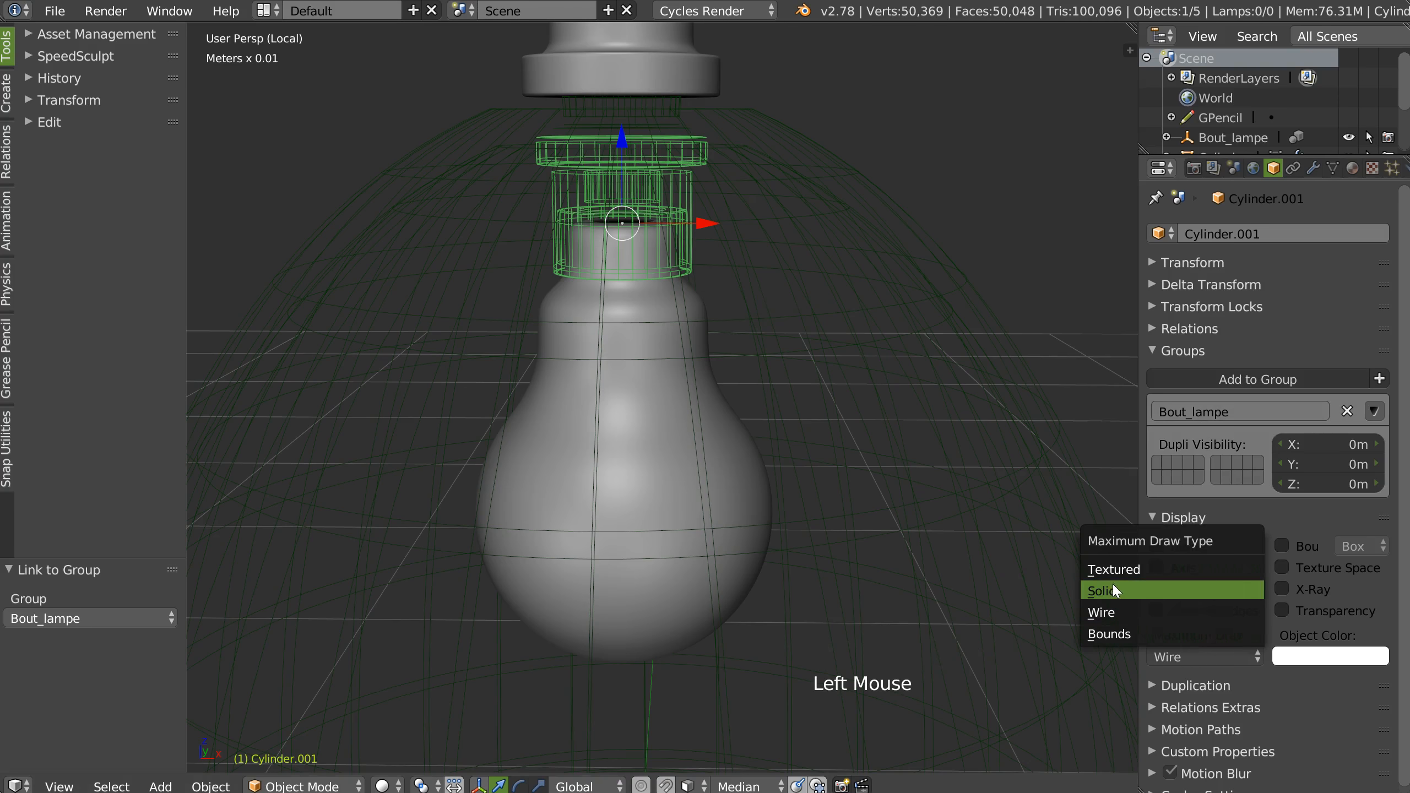
{"action": "left_click", "coordinate": [1188, 590]}
{"action": "left_click", "coordinate": [831, 224]}
{"action": "left_click", "coordinate": [1187, 657]}
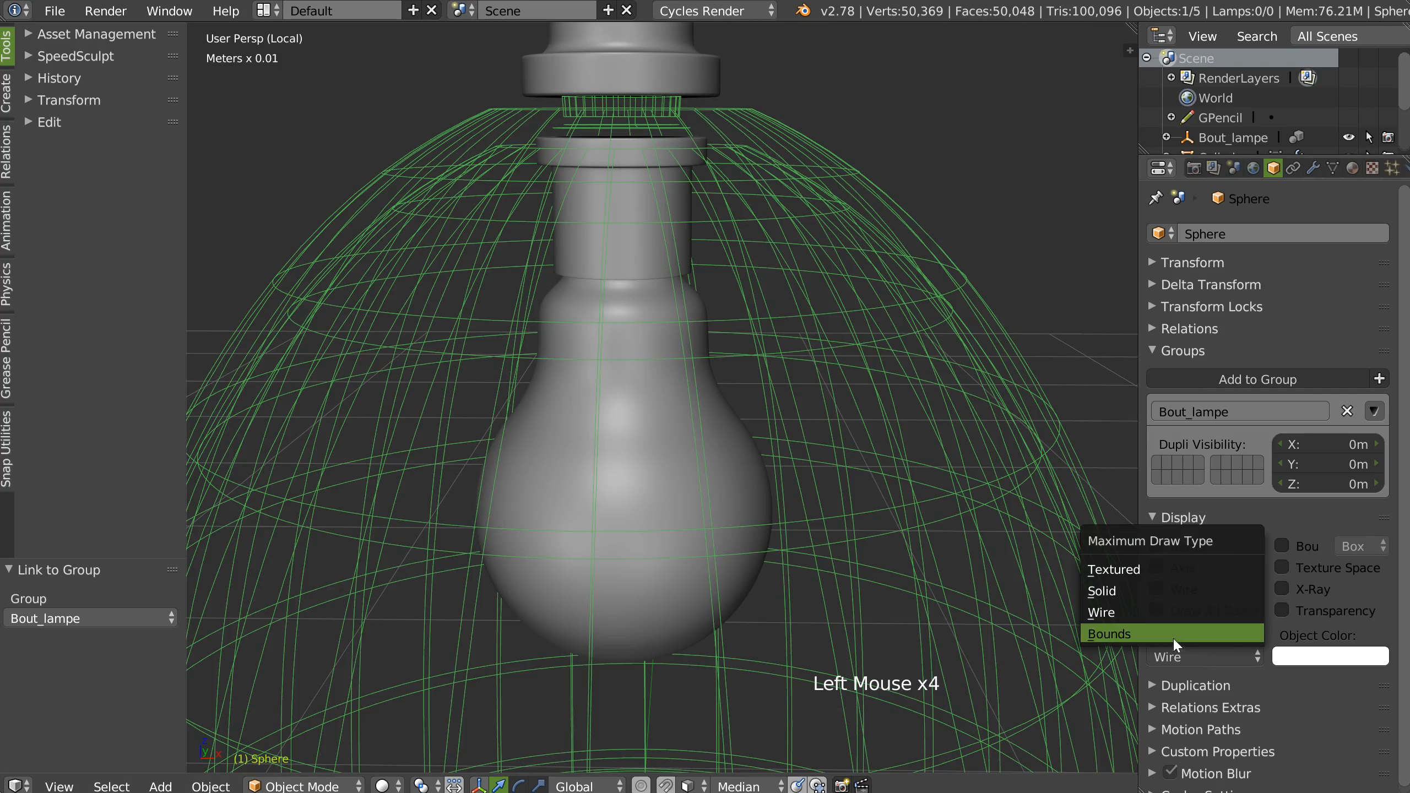
{"action": "left_click", "coordinate": [1133, 591]}
Step: Examine the Bout_lampe group instance from inside and outside the lampshade to check the bulb and the cap
{"action": "mouse_move", "coordinate": [882, 441]}
{"action": "middle_mouse_down", "text": "ctrl"}
{"action": "mouse_move", "coordinate": [529, 477]}
{"action": "mouse_move", "coordinate": [630, 375]}
{"action": "mouse_move", "coordinate": [762, 286]}
{"action": "mouse_move", "coordinate": [544, 344]}
{"action": "middle_mouse_up", "text": "ctrl"}
{"action": "mouse_move", "coordinate": [659, 249]}
{"action": "middle_mouse_down", "text": "ctrl"}
{"action": "mouse_move", "coordinate": [692, 225]}
{"action": "mouse_move", "coordinate": [663, 227]}
{"action": "mouse_move", "coordinate": [666, 239]}
{"action": "middle_mouse_up", "text": "ctrl"}
{"action": "left_click", "coordinate": [690, 228]}
{"action": "middle_click_drag", "start_coordinate": [666, 239], "coordinate": [675, 311], "text": "shift"}
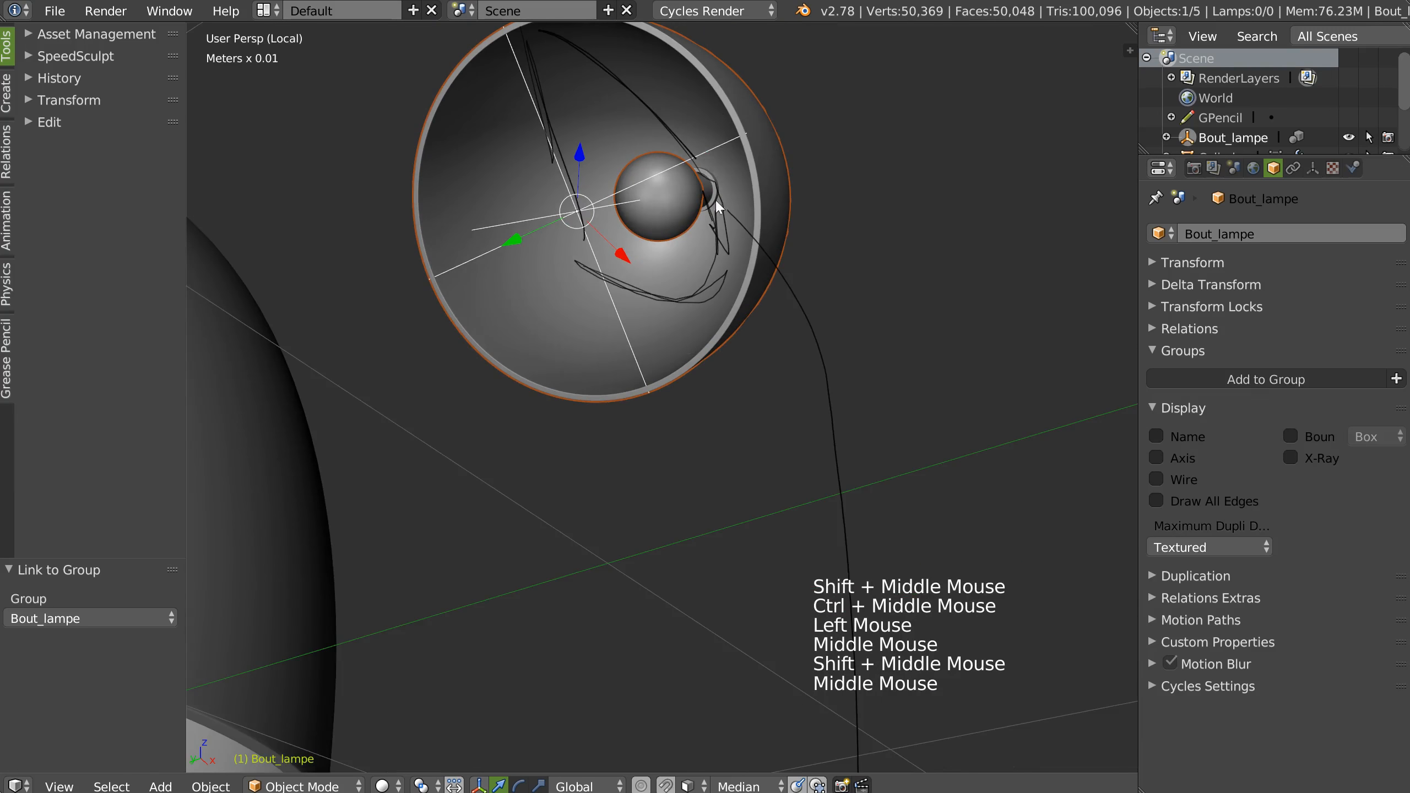
{"action": "middle_click_drag", "start_coordinate": [775, 216], "coordinate": [664, 383]}
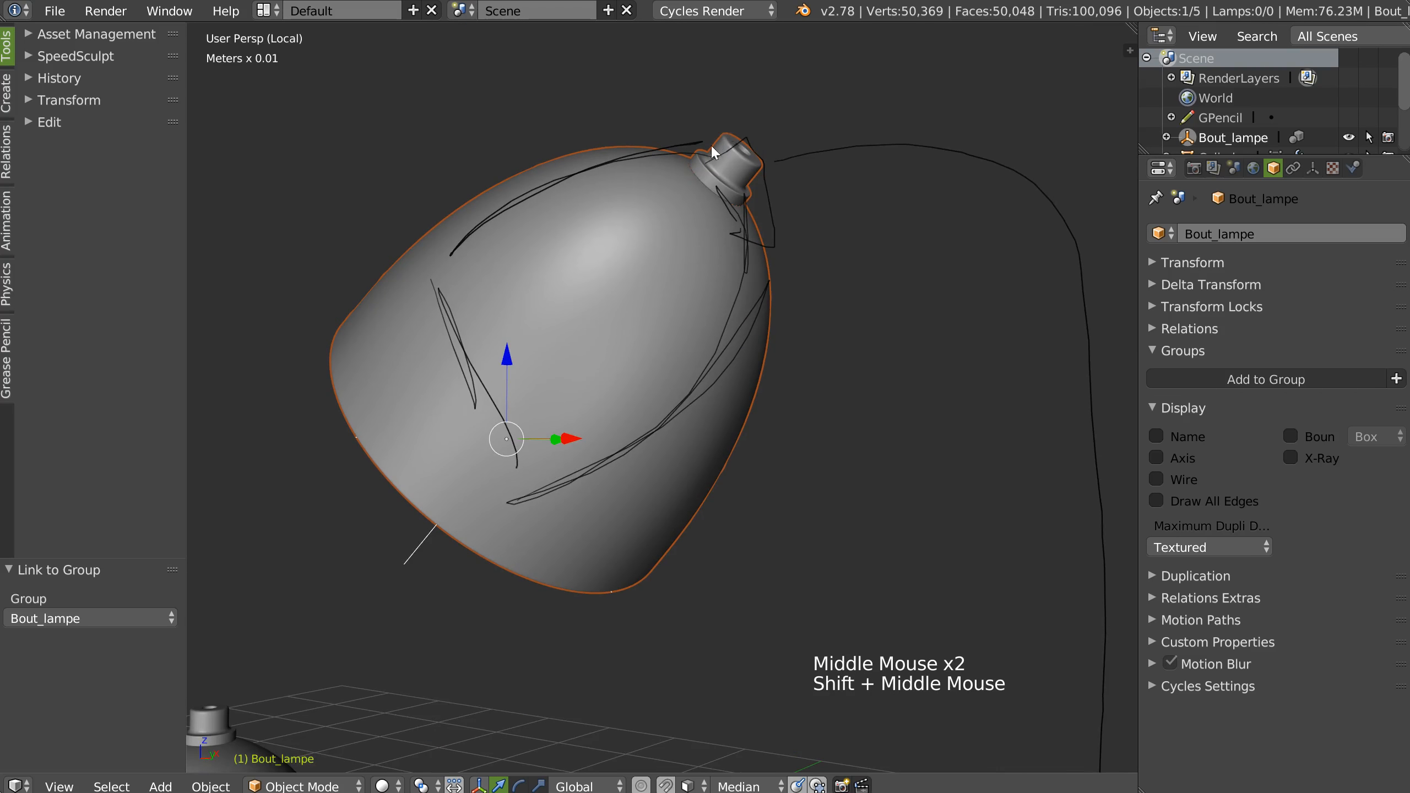
{"action": "mouse_move", "coordinate": [700, 176]}
{"action": "middle_mouse_down"}
{"action": "mouse_move", "coordinate": [684, 179]}
{"action": "mouse_move", "coordinate": [687, 162]}
{"action": "middle_mouse_up"}
{"action": "mouse_move", "coordinate": [687, 162]}
{"action": "middle_mouse_down", "text": "ctrl"}
{"action": "mouse_move", "coordinate": [690, 148]}
{"action": "mouse_move", "coordinate": [639, 191]}
{"action": "mouse_move", "coordinate": [700, 139]}
{"action": "middle_mouse_up", "text": "ctrl"}
{"action": "middle_click_drag", "start_coordinate": [499, 250], "coordinate": [764, 407], "text": "shift"}
Step: Apply Speedflow's Adjust Bevel to the upper outer edge loop of the flange on the lampshade's cap
{"action": "left_click", "coordinate": [714, 419]}
{"action": "key", "text": "KP_Decimal"}
{"action": "key", "text": "Tab"}
{"action": "left_click", "coordinate": [801, 544], "text": "alt"}
{"action": "key", "text": "ctrl+shift+q"}
{"action": "left_click", "coordinate": [967, 558]}
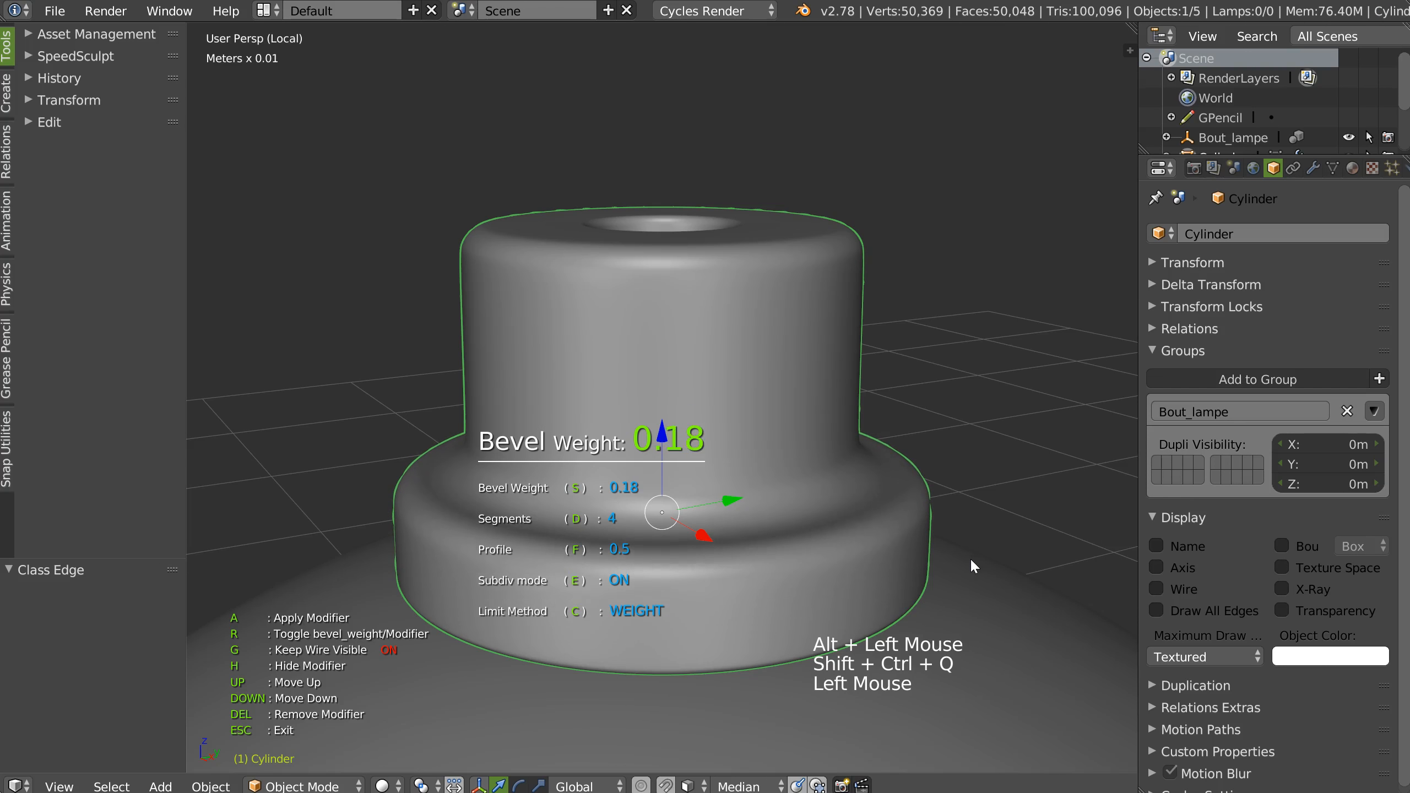
{"action": "left_click", "coordinate": [971, 559]}
{"action": "left_click", "coordinate": [832, 501]}
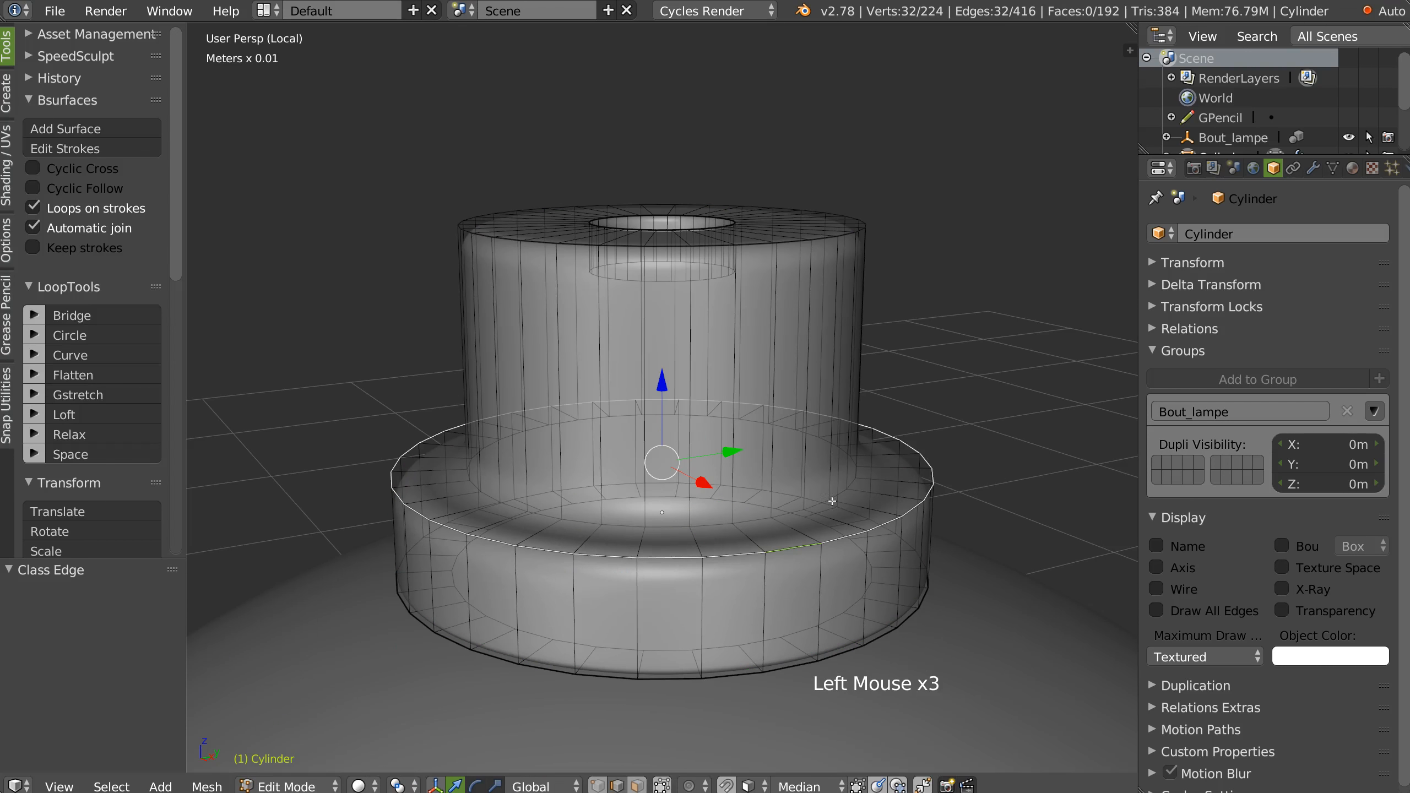
Step: Apply Speedflow's Adjust Bevel to the inner edge loop where the cap's cylinder meets the flange
{"action": "left_click", "coordinate": [787, 518], "text": "alt"}
{"action": "key", "text": "ctrl+shift+q"}
{"action": "left_click", "coordinate": [987, 522]}
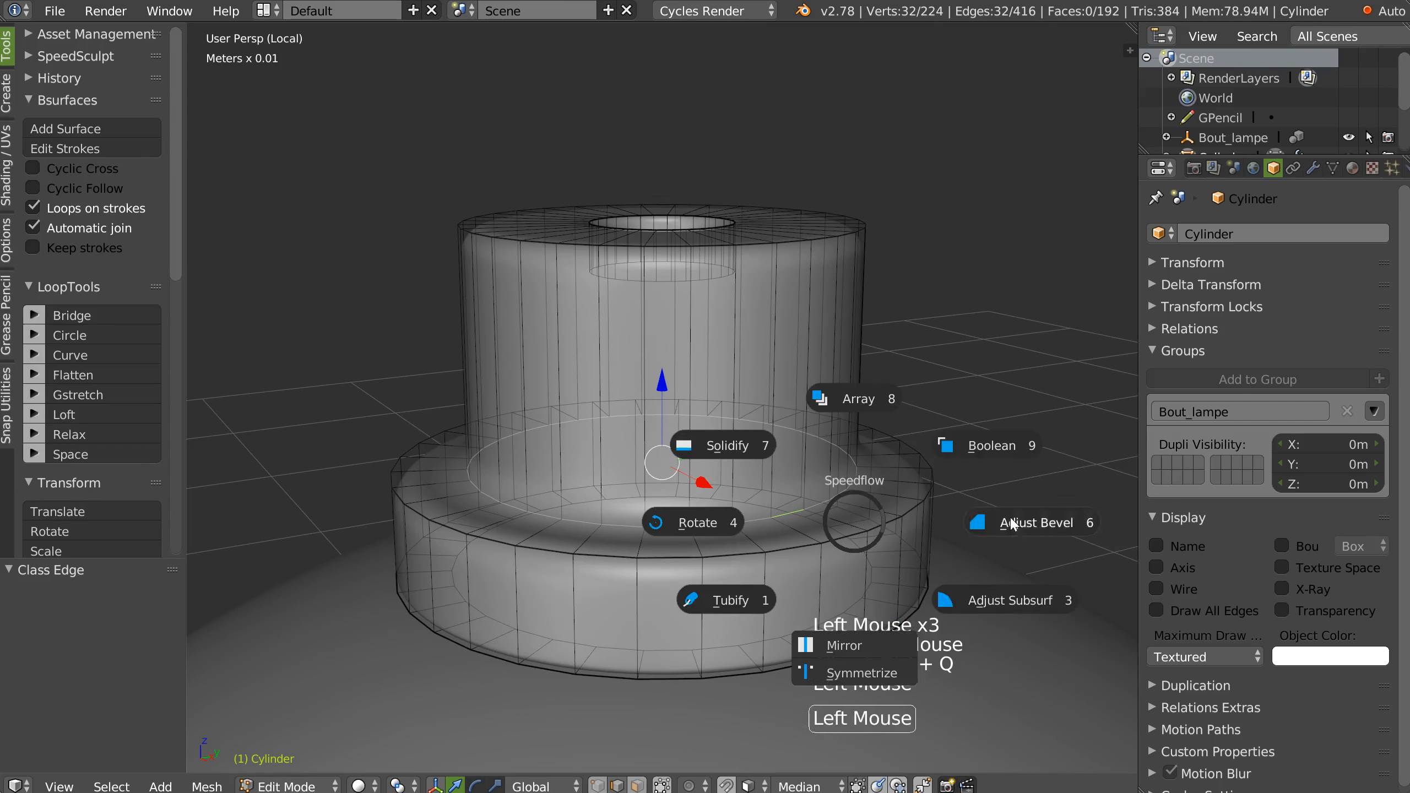
{"action": "left_click", "coordinate": [985, 518]}
{"action": "left_click", "coordinate": [1007, 489]}
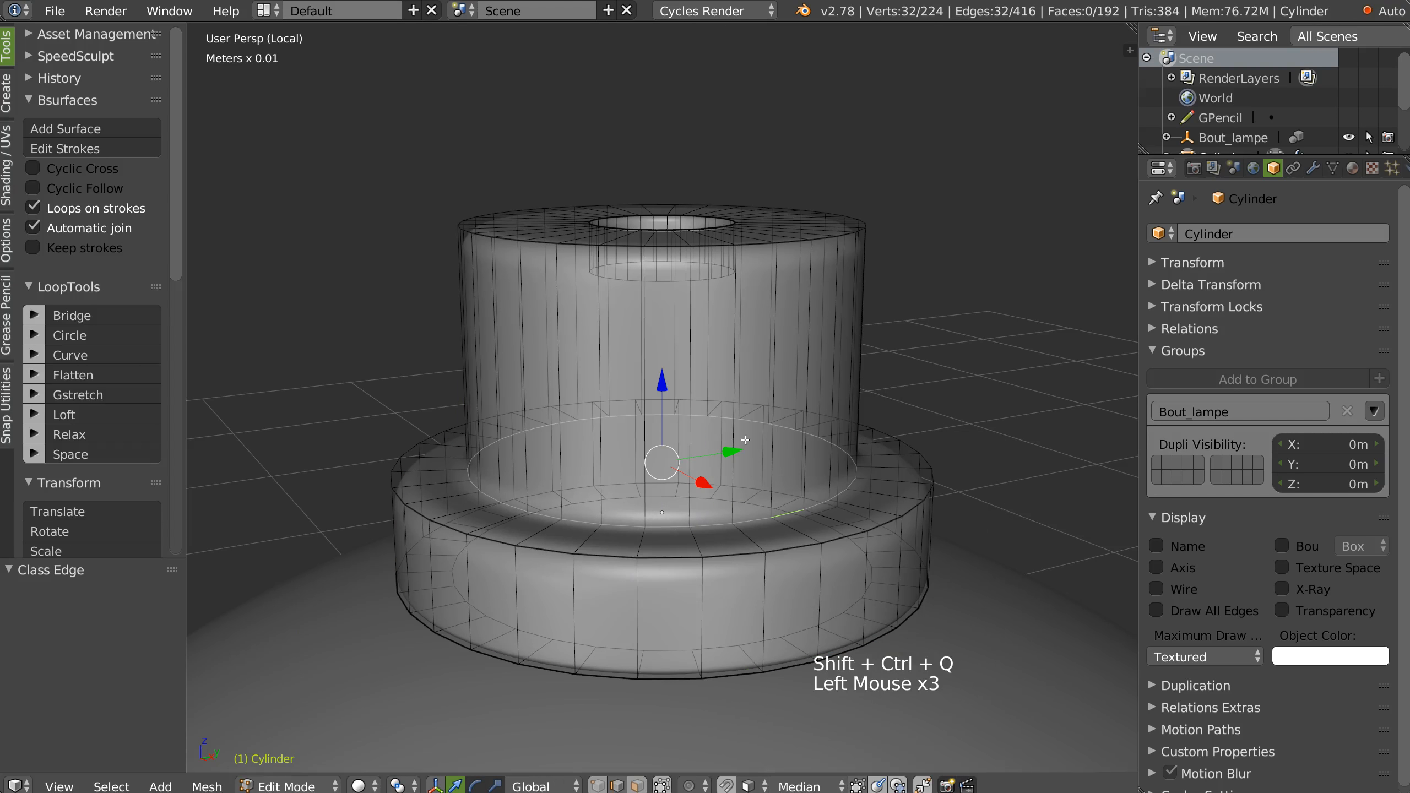
Step: Add one centred loop cut to the cap's upper cylinder and leave Edit Mode
{"action": "key", "text": "ctrl+r"}
{"action": "left_click", "coordinate": [769, 270]}
{"action": "right_click", "coordinate": [769, 270]}
{"action": "key", "text": "Tab"}
Step: Add a cylinder at the 3D cursor for the lamp's base and scale it to 0.133 along Z
{"action": "middle_click_drag", "start_coordinate": [673, 382], "coordinate": [788, 389], "text": "ctrl"}
{"action": "middle_click_drag", "start_coordinate": [788, 389], "coordinate": [822, 328]}
{"action": "middle_click_drag", "start_coordinate": [822, 327], "coordinate": [789, 306], "text": "ctrl"}
{"action": "middle_click_drag", "start_coordinate": [788, 306], "coordinate": [816, 341], "text": "shift"}
{"action": "middle_click_drag", "start_coordinate": [714, 357], "coordinate": [814, 410], "text": "shift"}
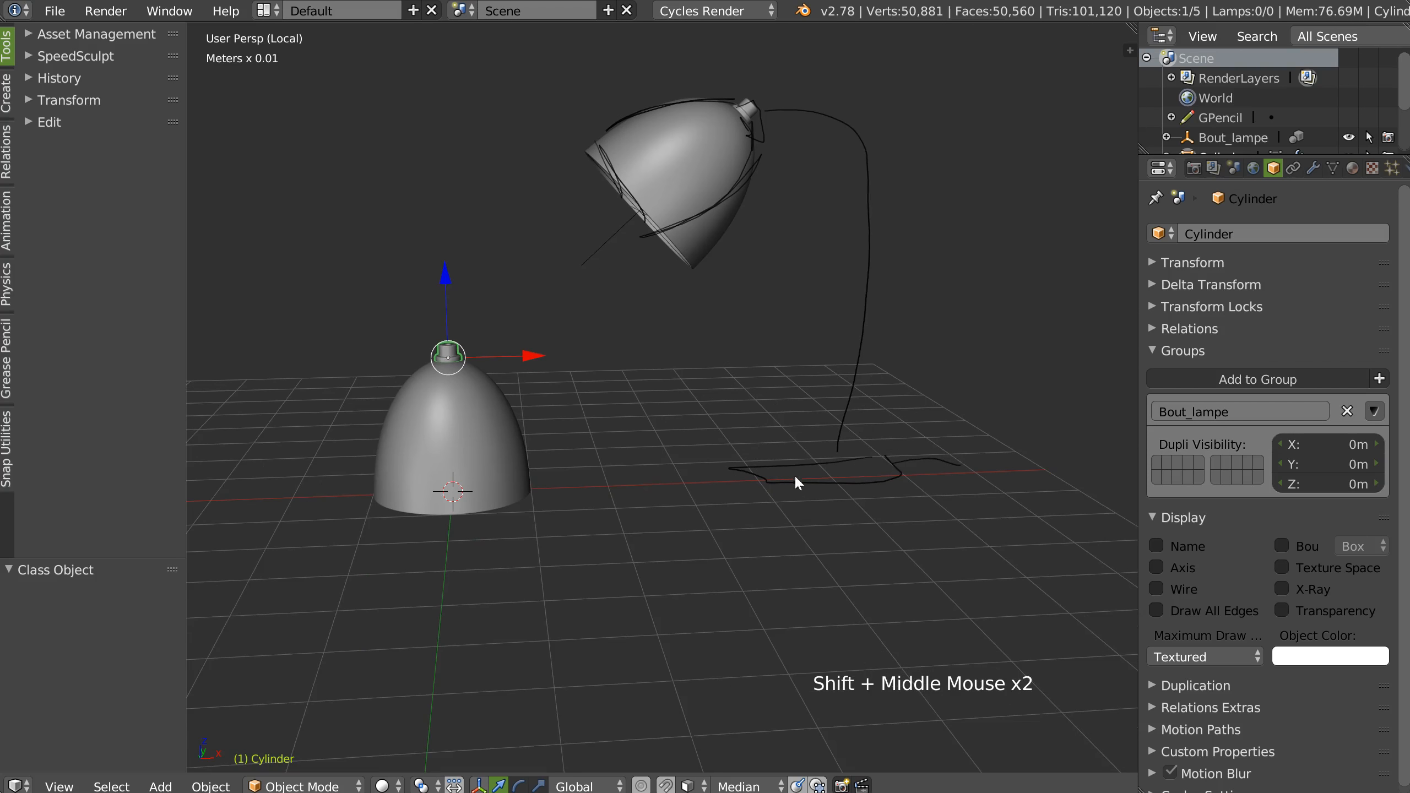
{"action": "middle_click_drag", "start_coordinate": [713, 396], "coordinate": [728, 326], "text": "shift"}
{"action": "right_click", "coordinate": [606, 460]}
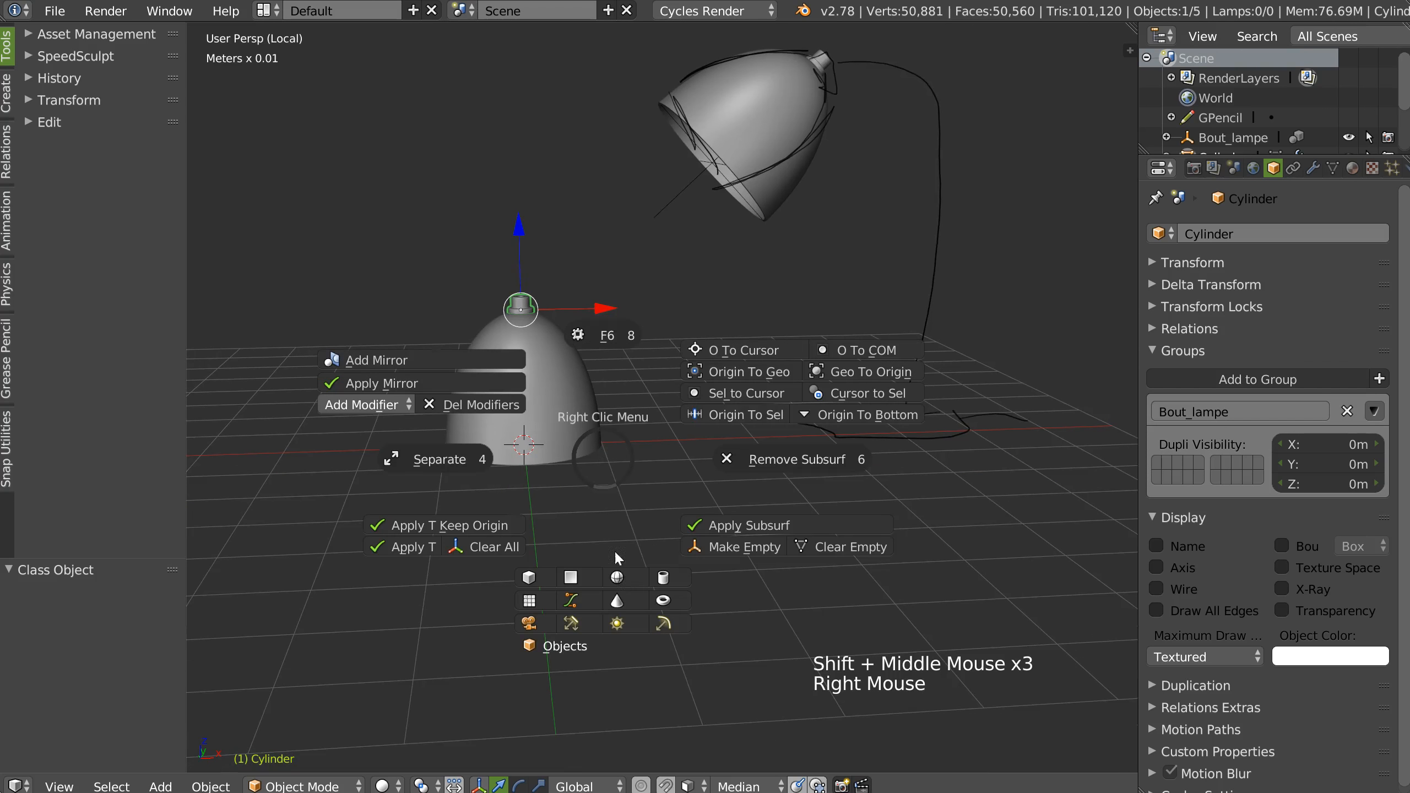
{"action": "left_click", "coordinate": [665, 577]}
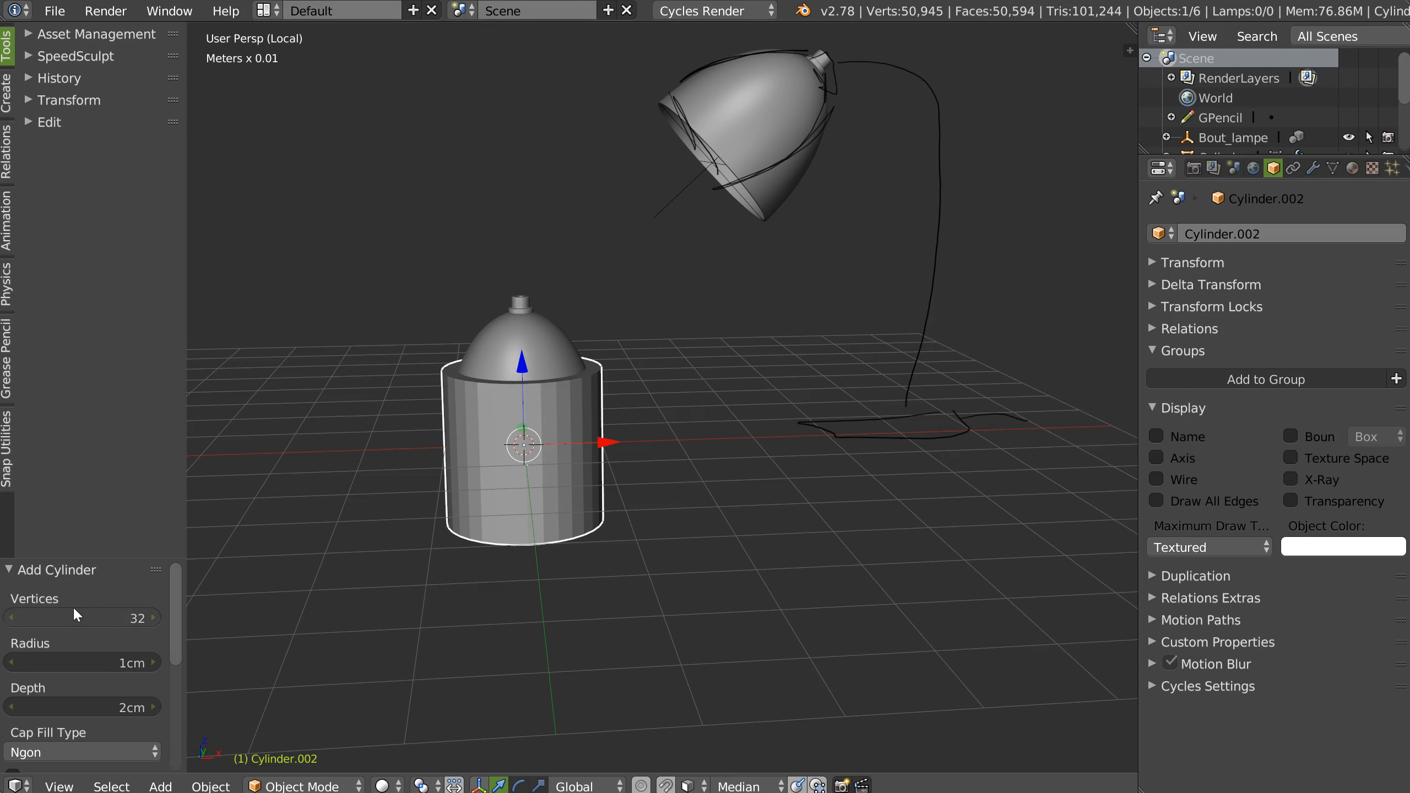
{"action": "key", "text": "s"}
{"action": "middle_click", "coordinate": [528, 188]}
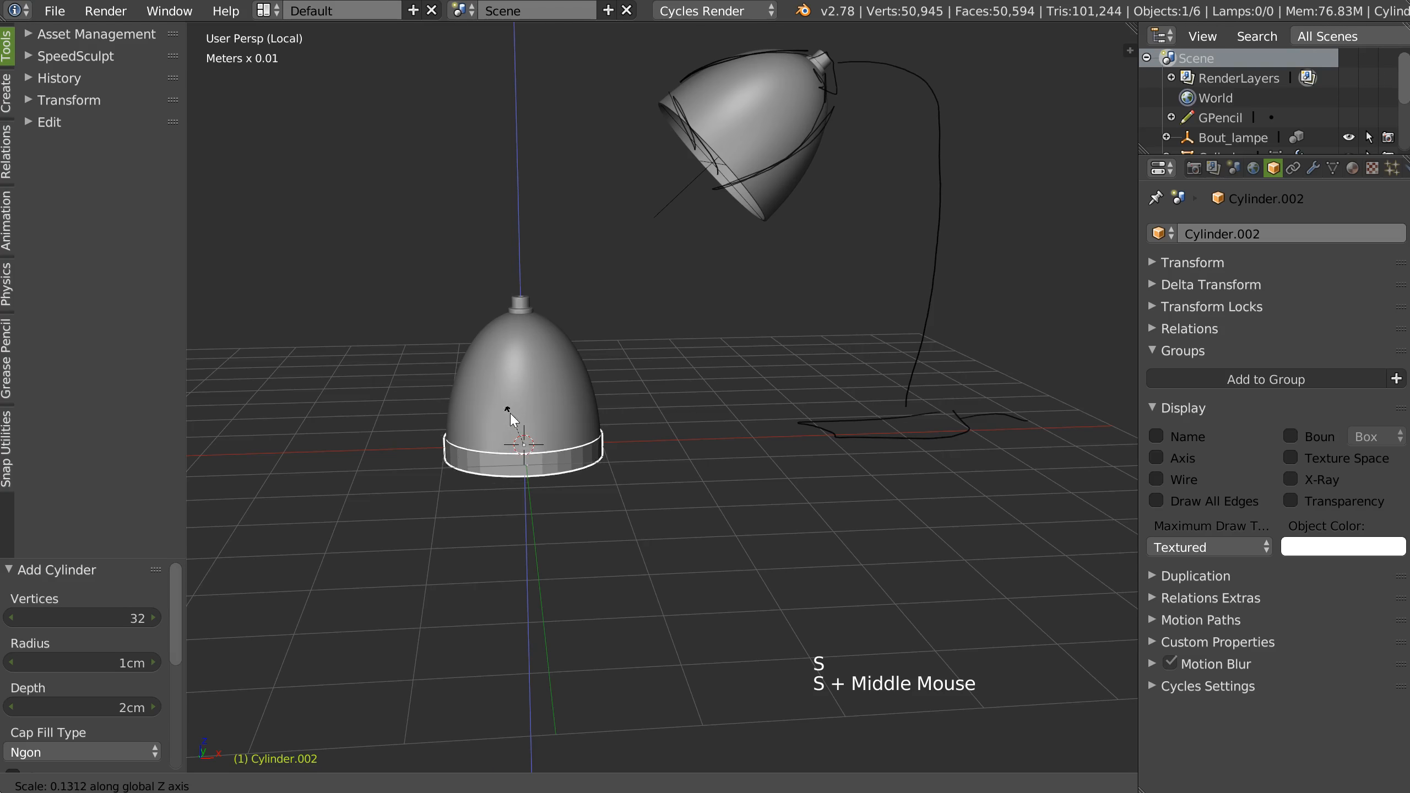
{"action": "left_click", "coordinate": [511, 411]}
{"action": "middle_click_drag", "start_coordinate": [541, 410], "coordinate": [521, 380]}
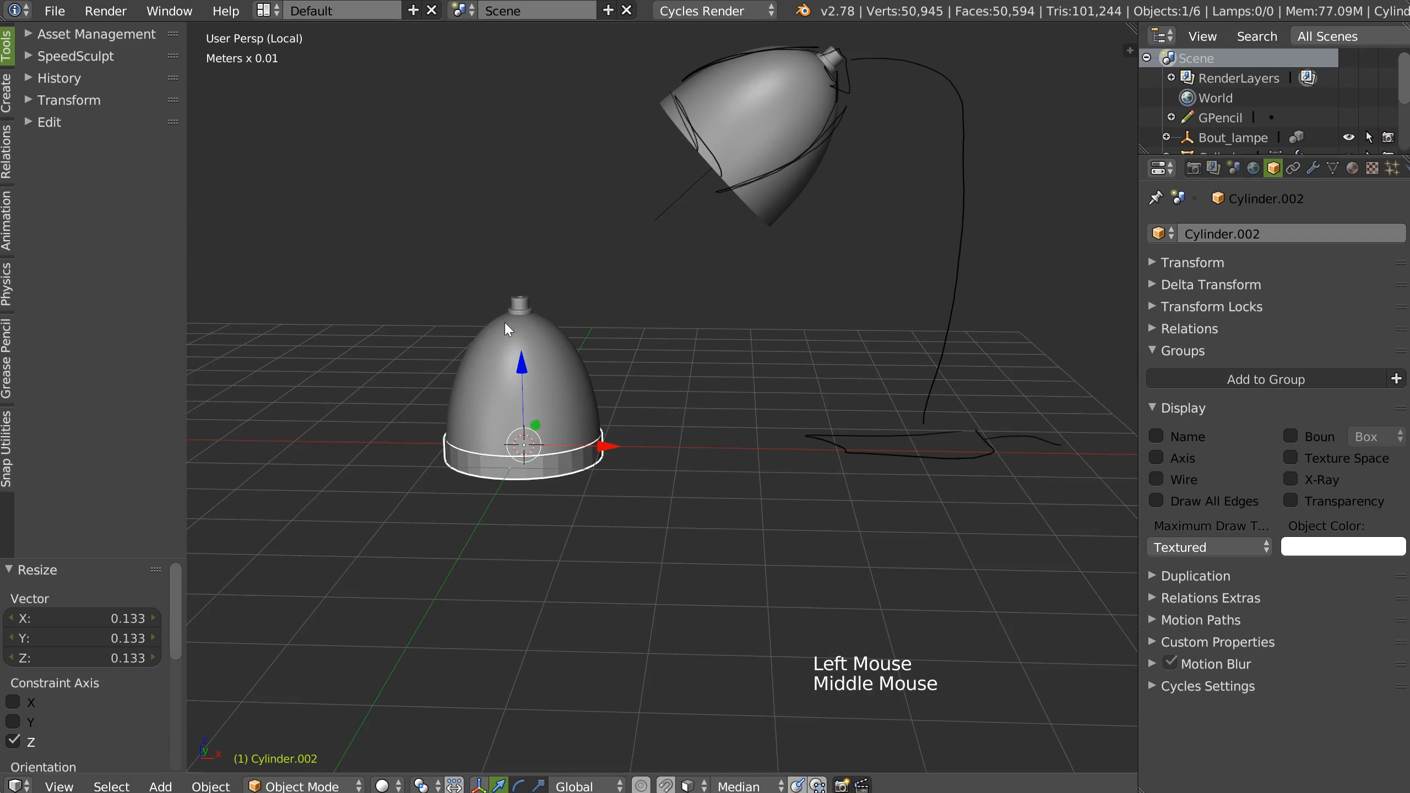
Step: Select the lampshade and its cap parts, and leave local view
{"action": "left_click", "coordinate": [525, 321]}
{"action": "key", "text": "b"}
{"action": "left_click_drag", "start_coordinate": [606, 236], "coordinate": [412, 361]}
{"action": "key", "text": "m"}
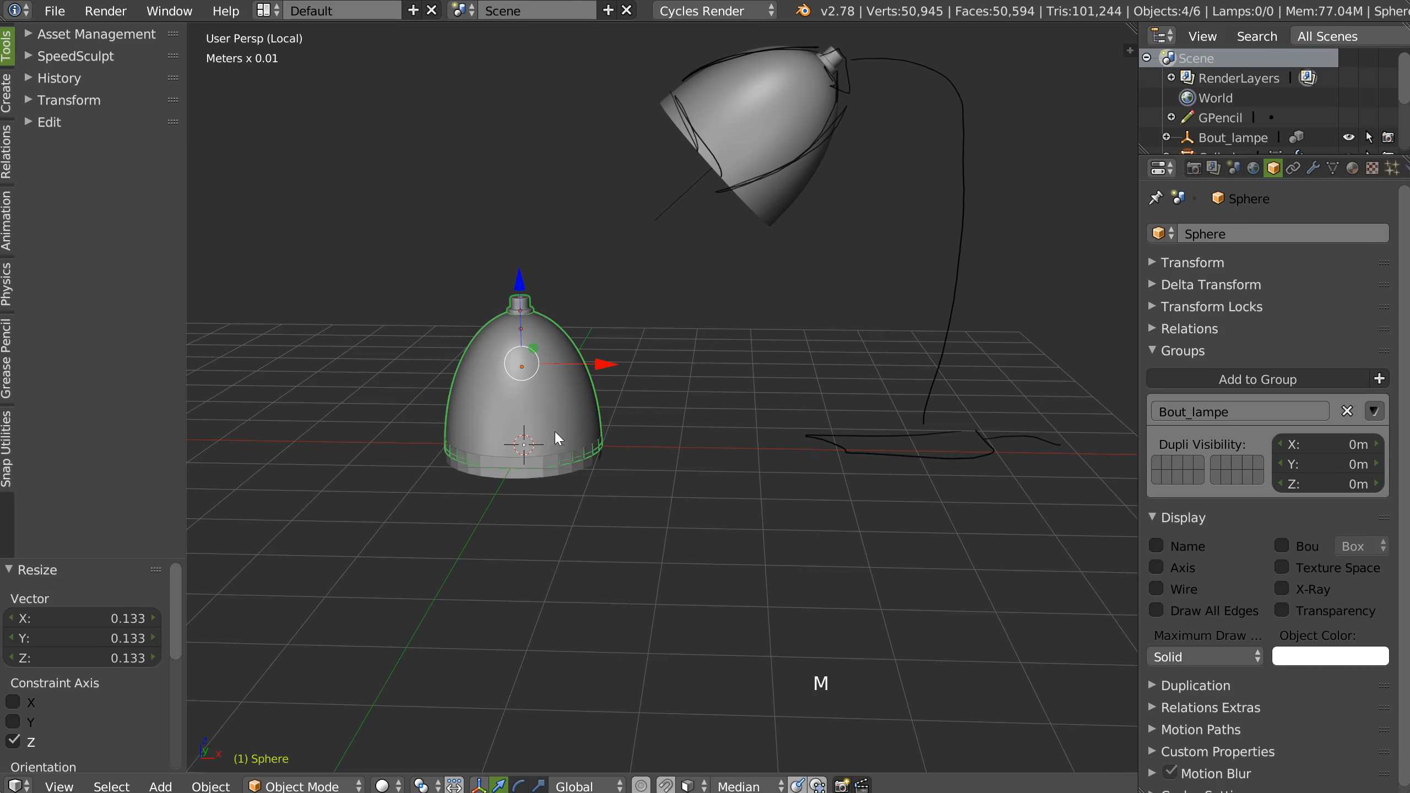
{"action": "key", "text": "KP_Divide"}
{"action": "middle_click_drag", "start_coordinate": [542, 425], "coordinate": [555, 355]}
{"action": "middle_click_drag", "start_coordinate": [555, 356], "coordinate": [643, 323], "text": "shift"}
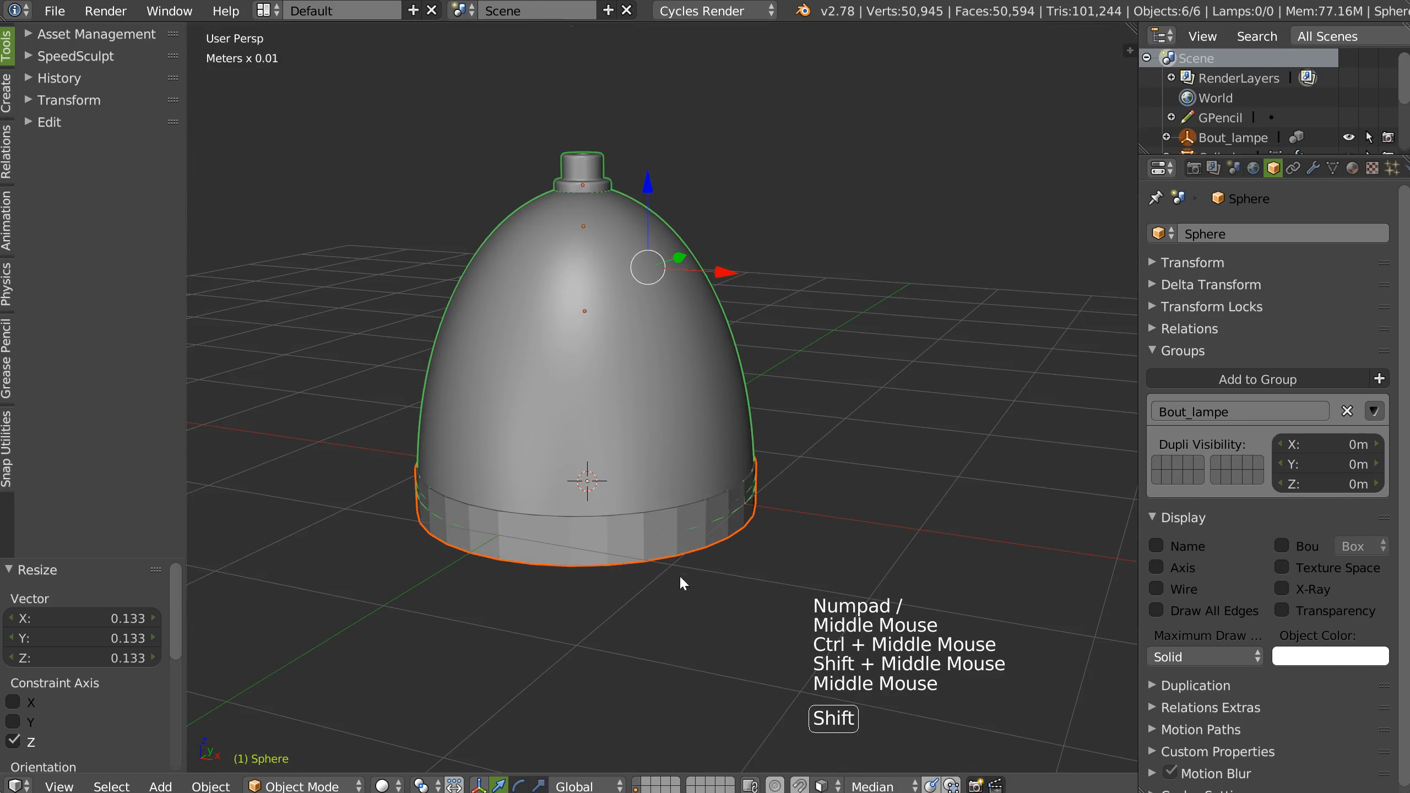
Step: Deselect the base disc, make the lampshade active and move the selected lamp head objects to layer 2
{"action": "left_click", "coordinate": [683, 555], "text": "shift"}
{"action": "left_click", "coordinate": [679, 551], "text": "shift"}
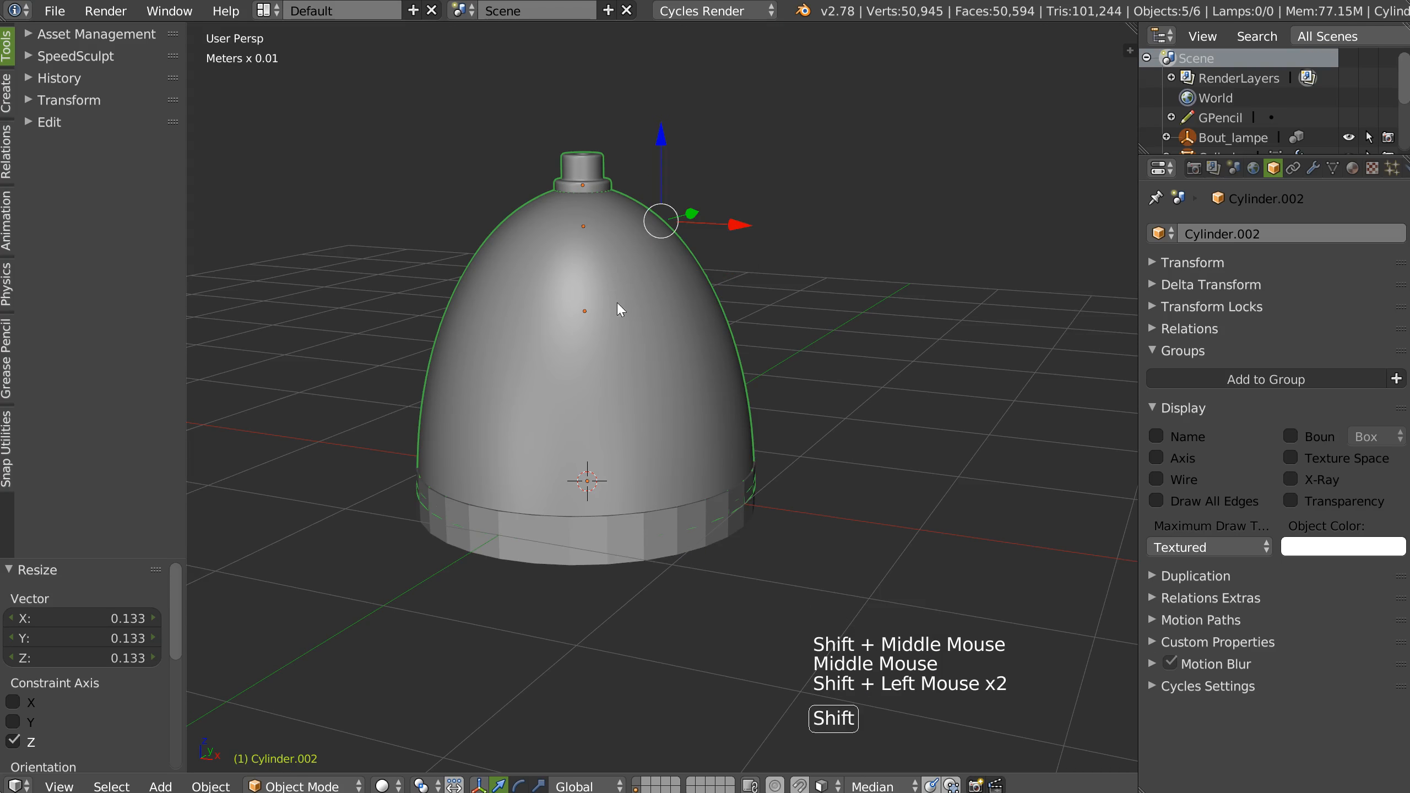
{"action": "left_click", "coordinate": [650, 312], "text": "shift"}
{"action": "key", "text": "m"}
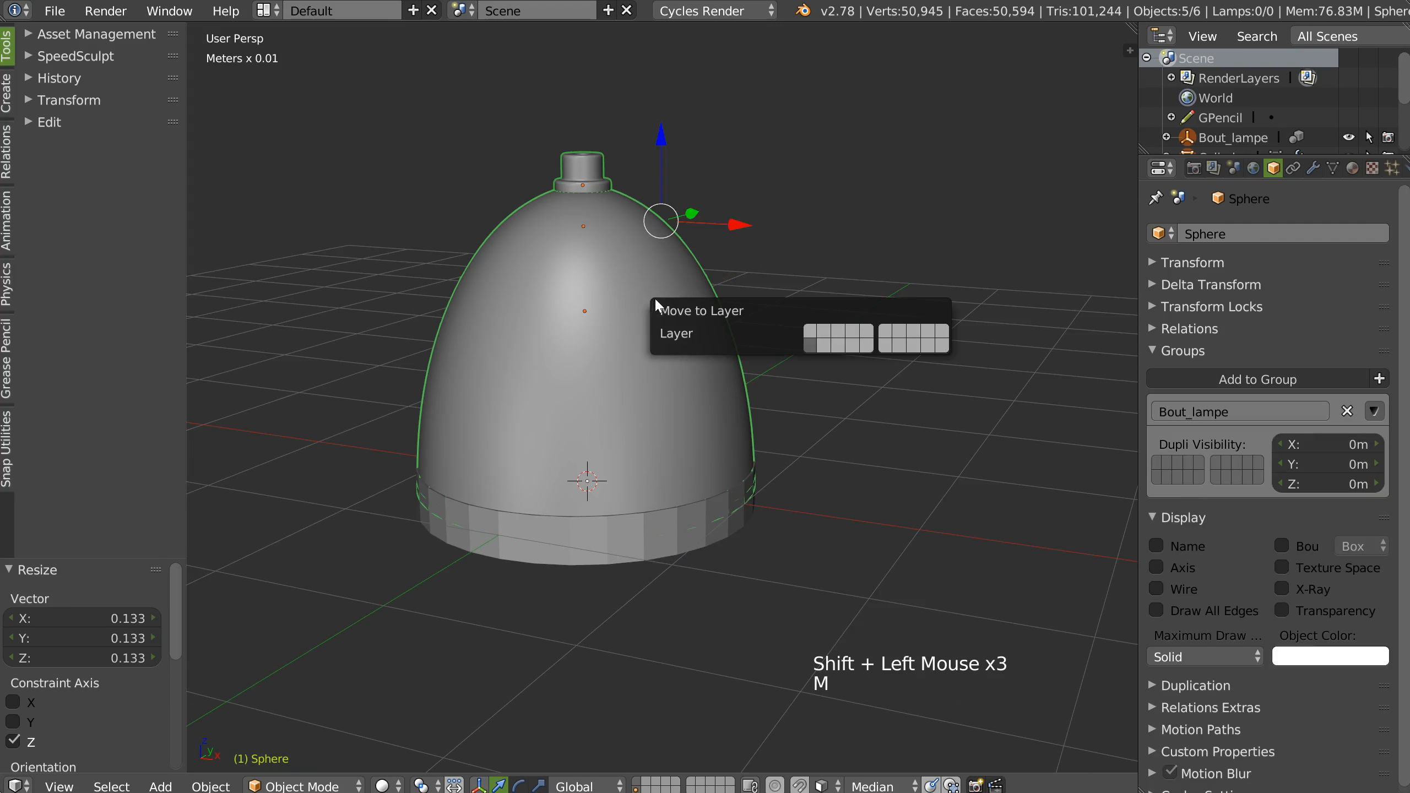
{"action": "left_click", "coordinate": [824, 332]}
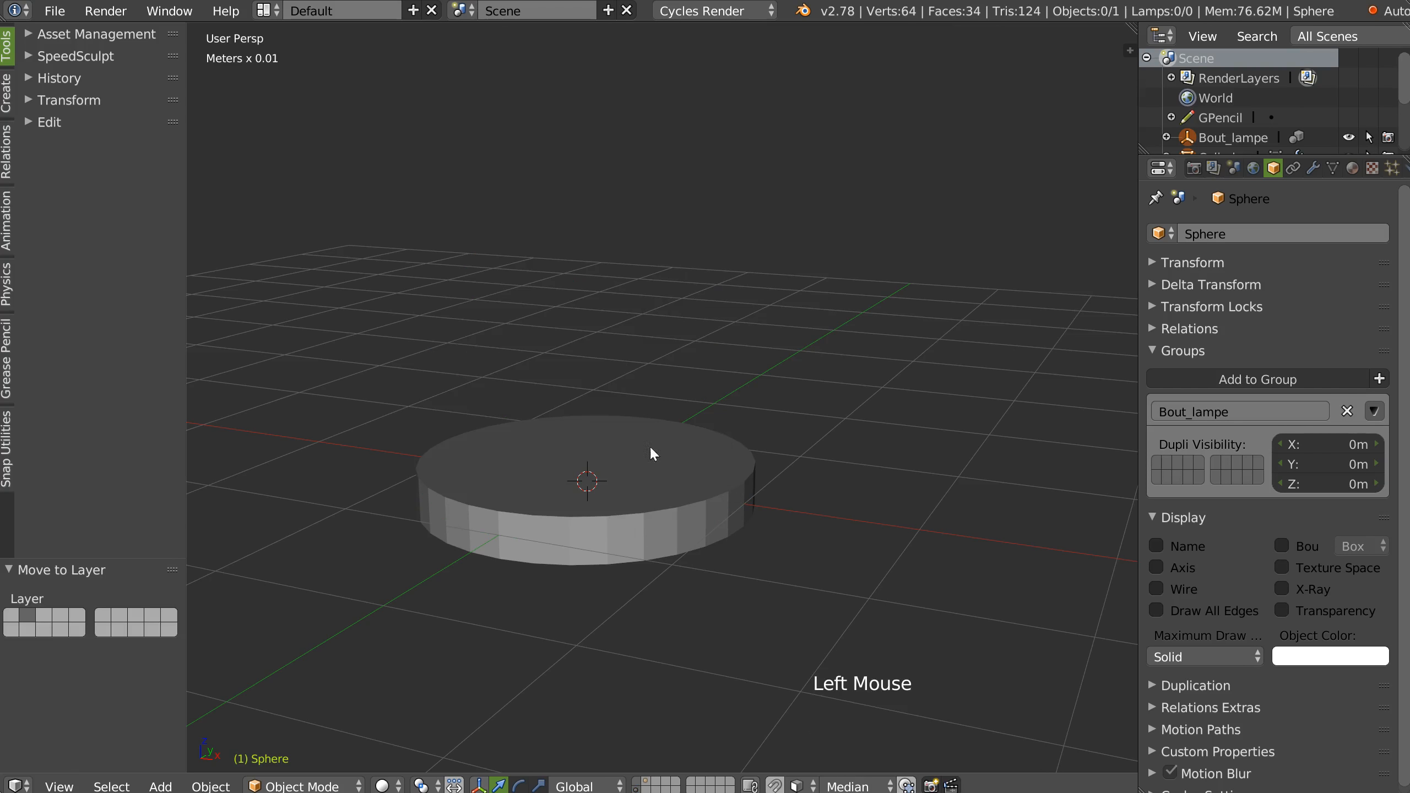
Step: View the lamp head objects on layer 2, and switch back to the base disc's layer 11
{"action": "left_click", "coordinate": [641, 786]}
{"action": "middle_click_drag", "start_coordinate": [722, 527], "coordinate": [663, 628], "text": "ctrl"}
{"action": "left_click", "coordinate": [649, 784], "text": "shift"}
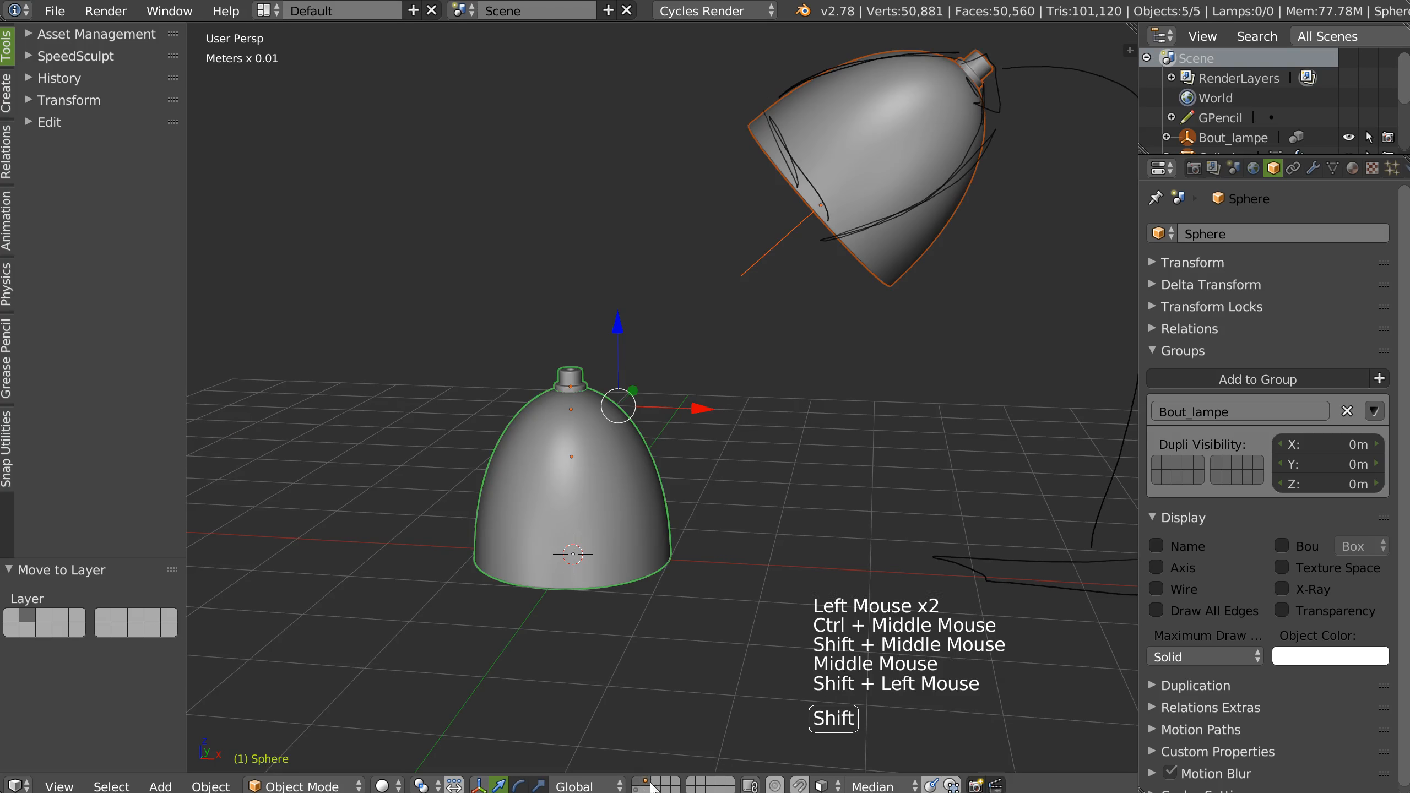
{"action": "left_click", "coordinate": [638, 785]}
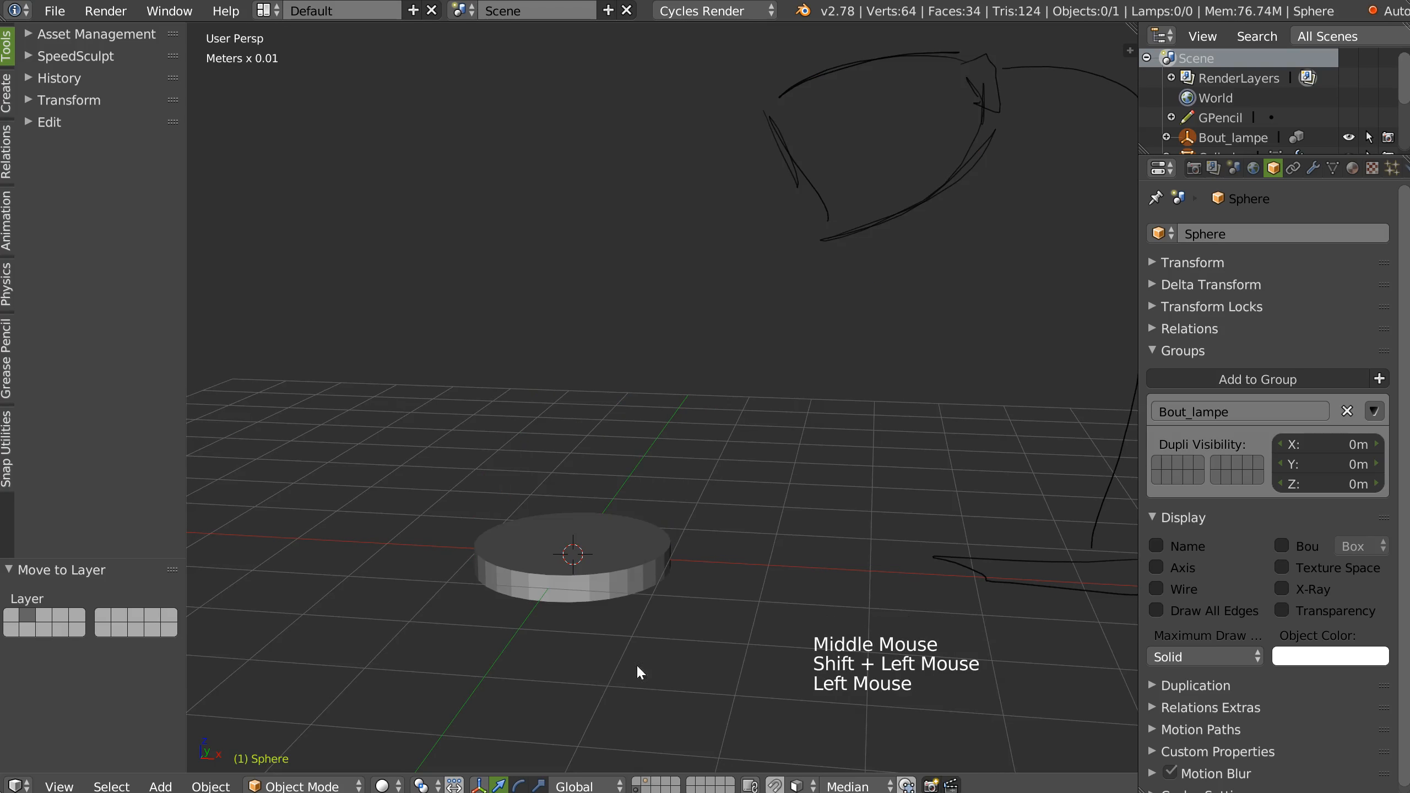
Step: Move the base disc to layer 1
{"action": "left_click", "coordinate": [611, 581]}
{"action": "key", "text": "m"}
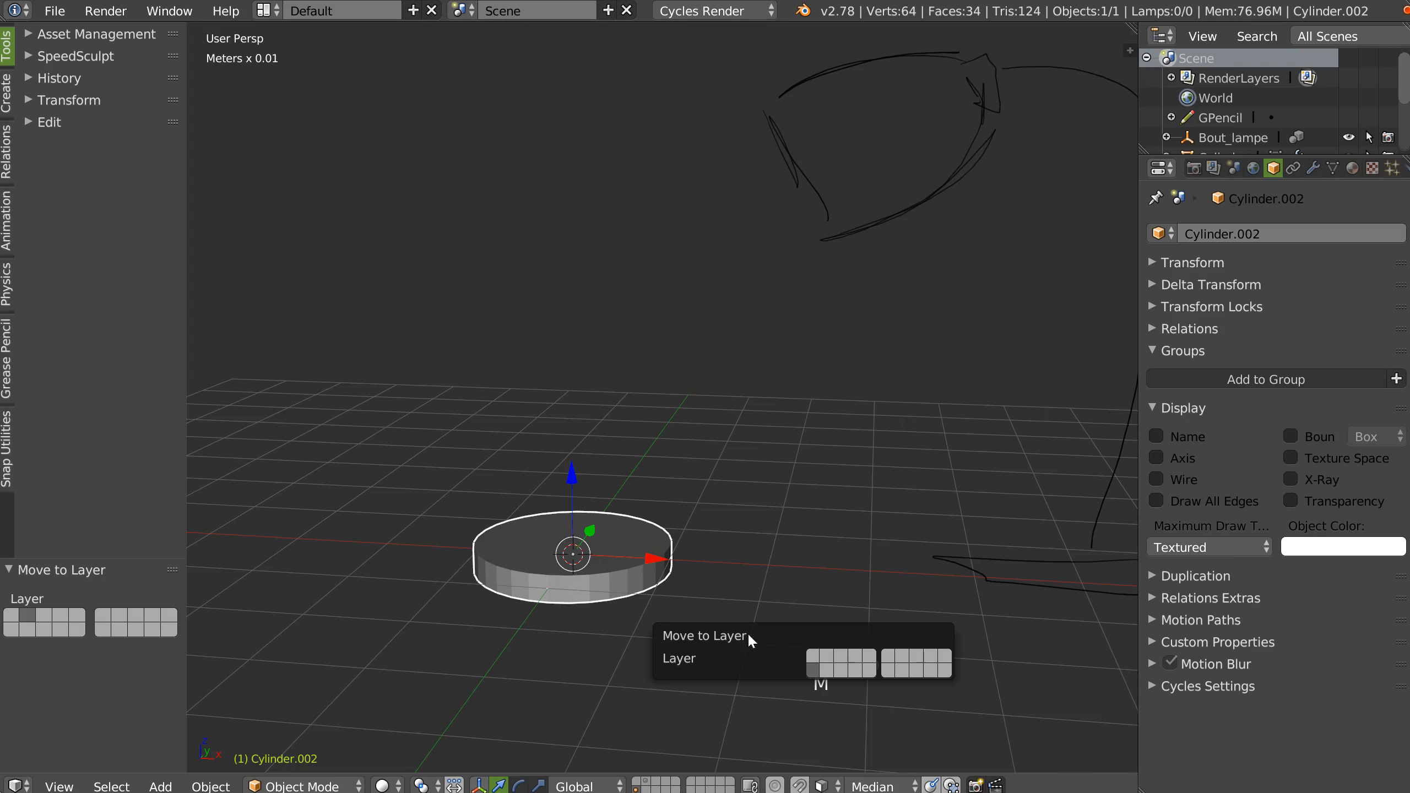
{"action": "left_click", "coordinate": [817, 662]}
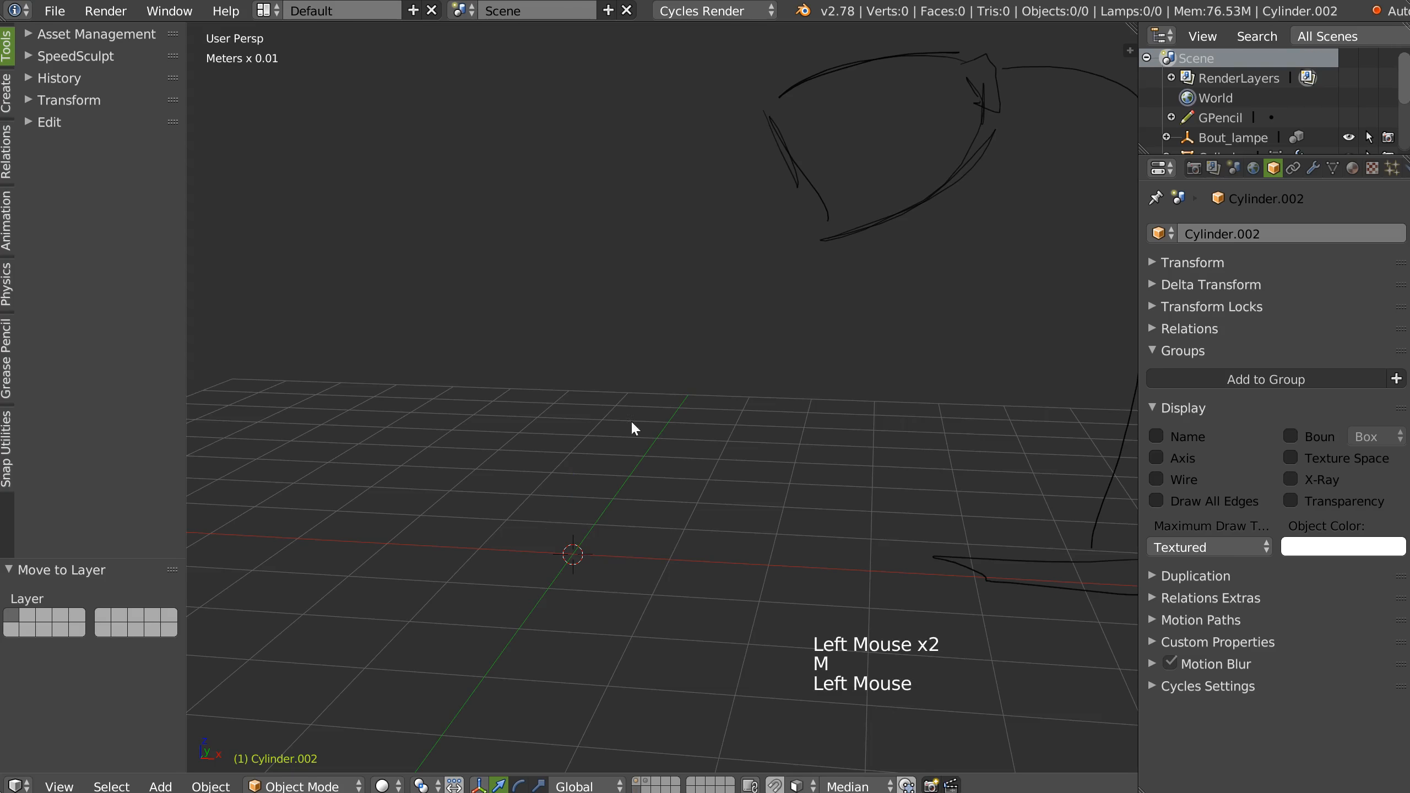
Step: Show layers 1 and 2 together and hide the lampshade
{"action": "left_click", "coordinate": [649, 780]}
{"action": "middle_click_drag", "start_coordinate": [552, 524], "coordinate": [665, 647], "text": "shift"}
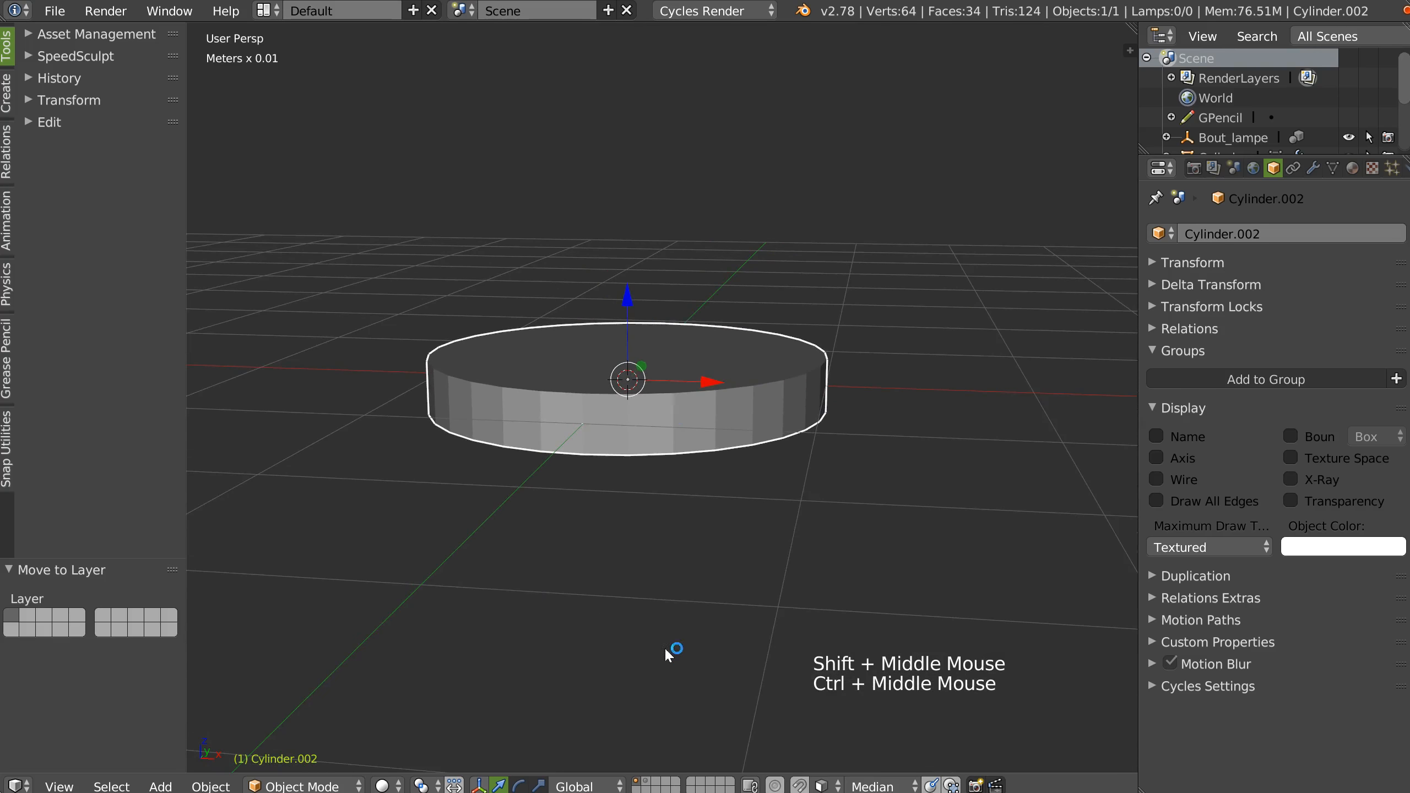
{"action": "middle_click_drag", "start_coordinate": [793, 529], "coordinate": [722, 561], "text": "ctrl"}
{"action": "middle_click_drag", "start_coordinate": [721, 560], "coordinate": [619, 603], "text": "shift"}
{"action": "left_click", "coordinate": [647, 783], "text": "shift"}
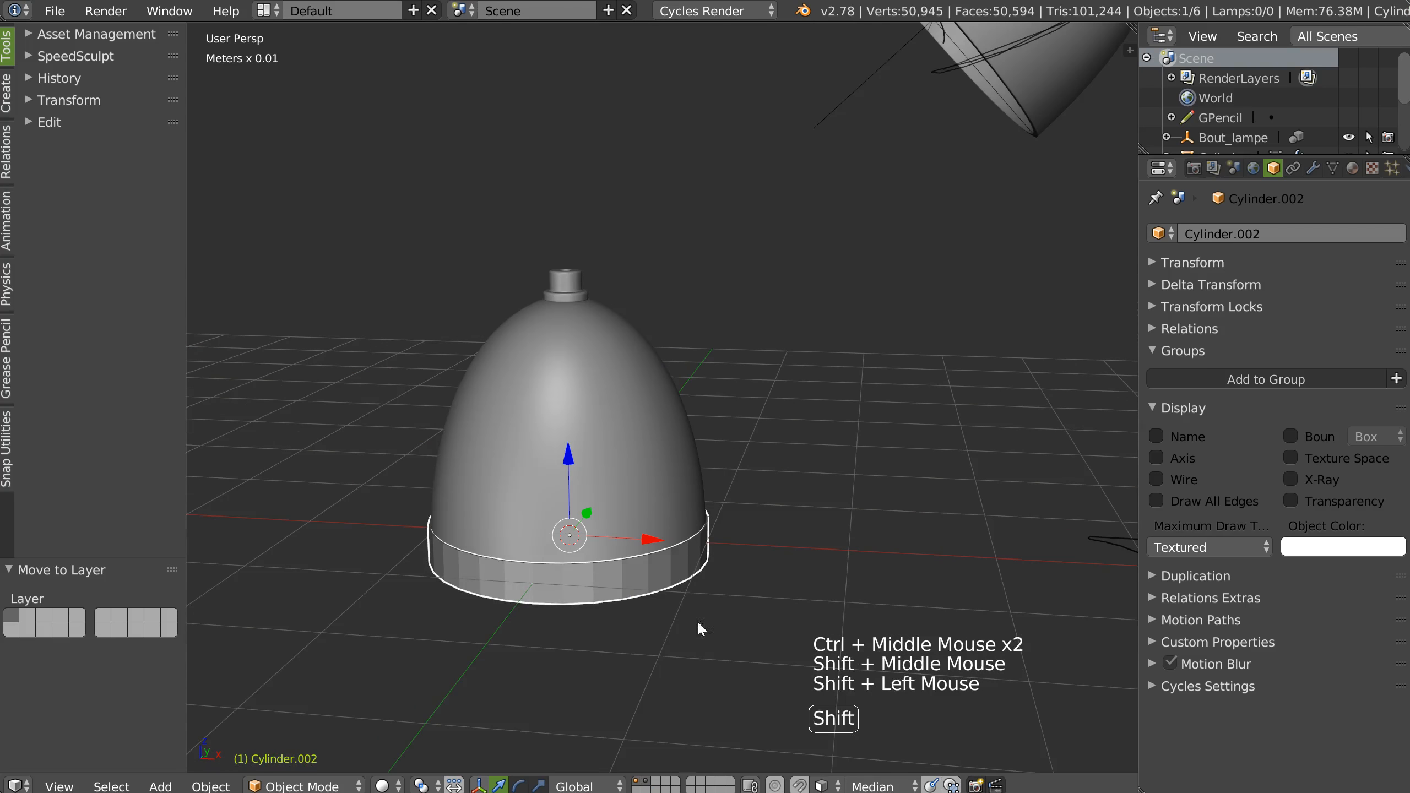
{"action": "left_click", "coordinate": [616, 362]}
{"action": "key", "text": "h"}
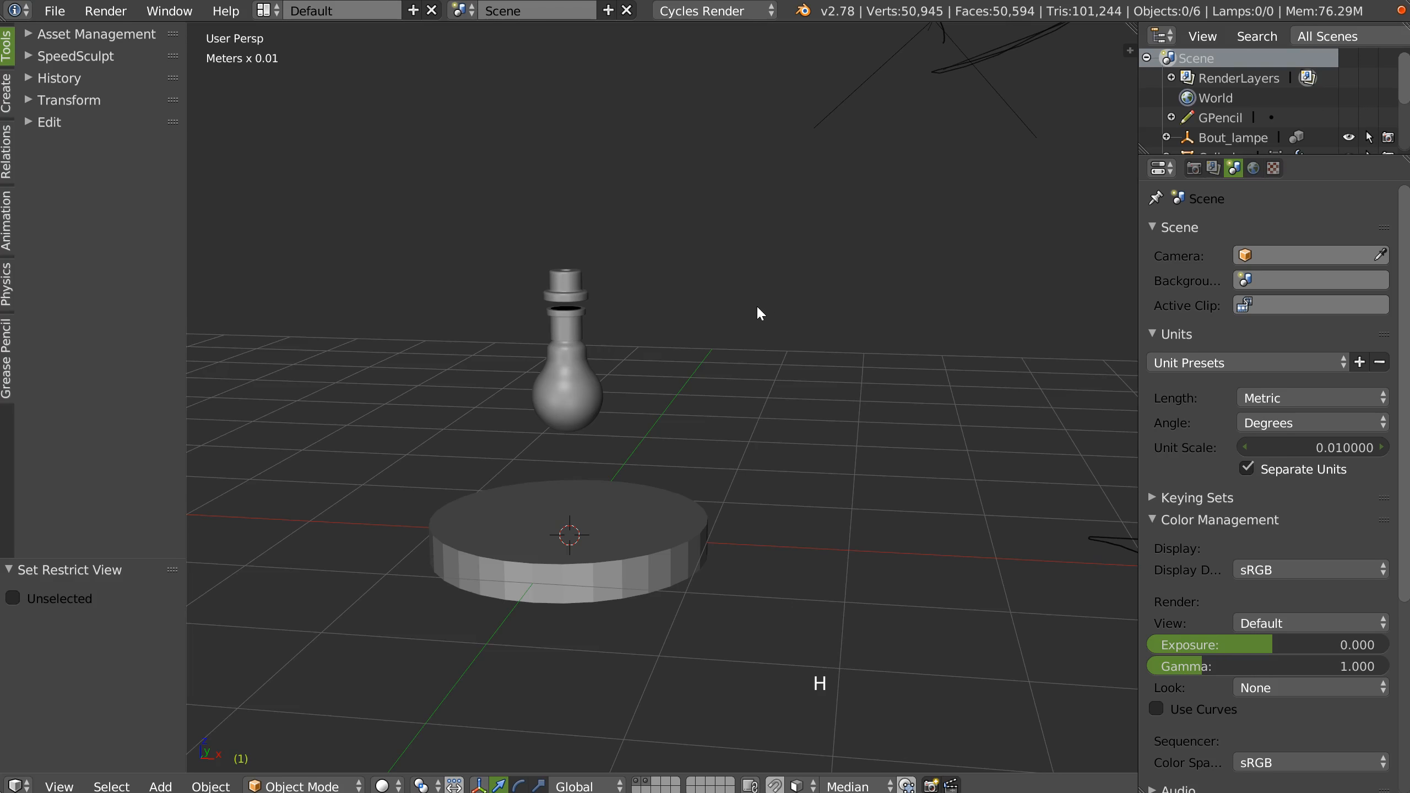
Step: Undo hiding the lampshade, then move the tilted Bout_lampe group instance to layer 1
{"action": "key", "text": "ctrl+z"}
{"action": "middle_click_drag", "start_coordinate": [806, 254], "coordinate": [789, 337], "text": "shift"}
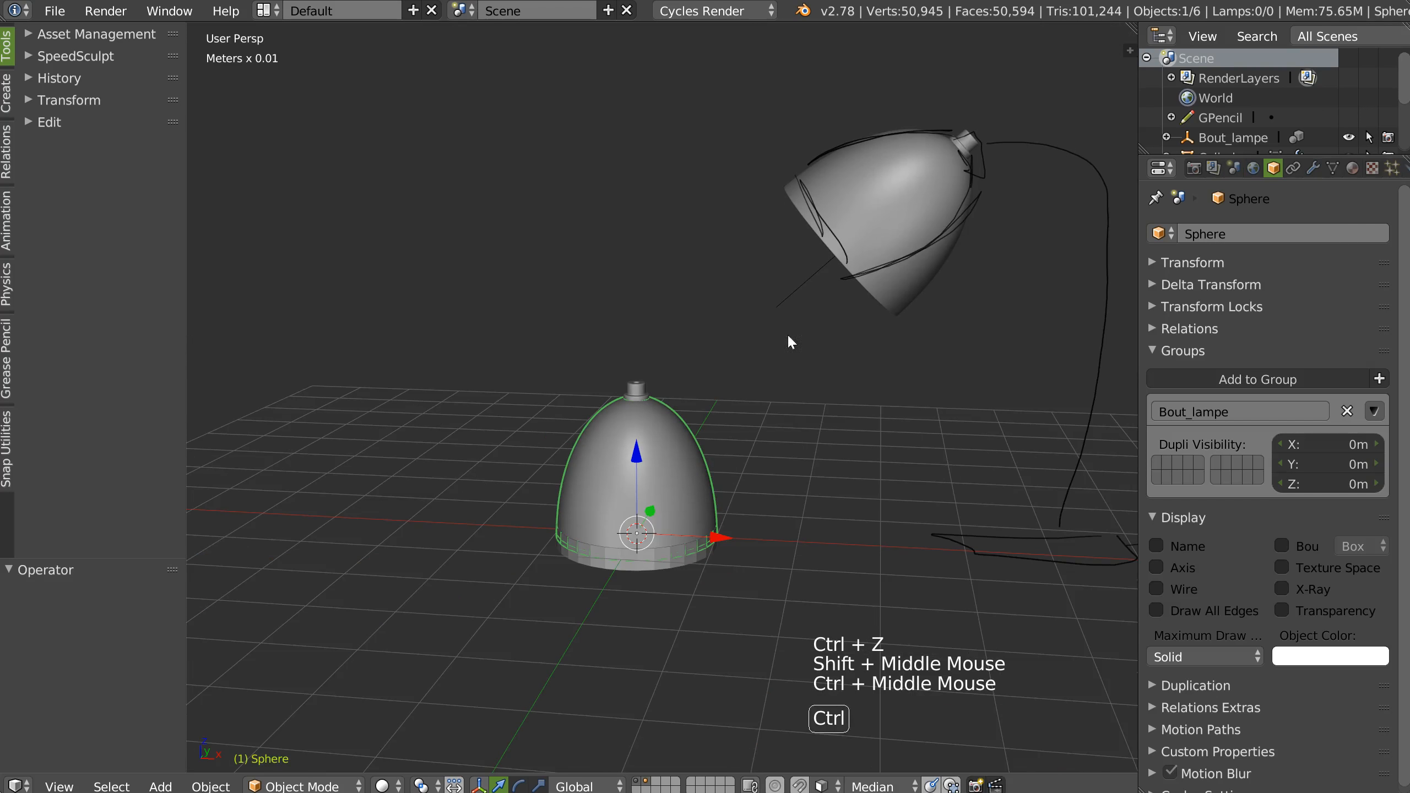
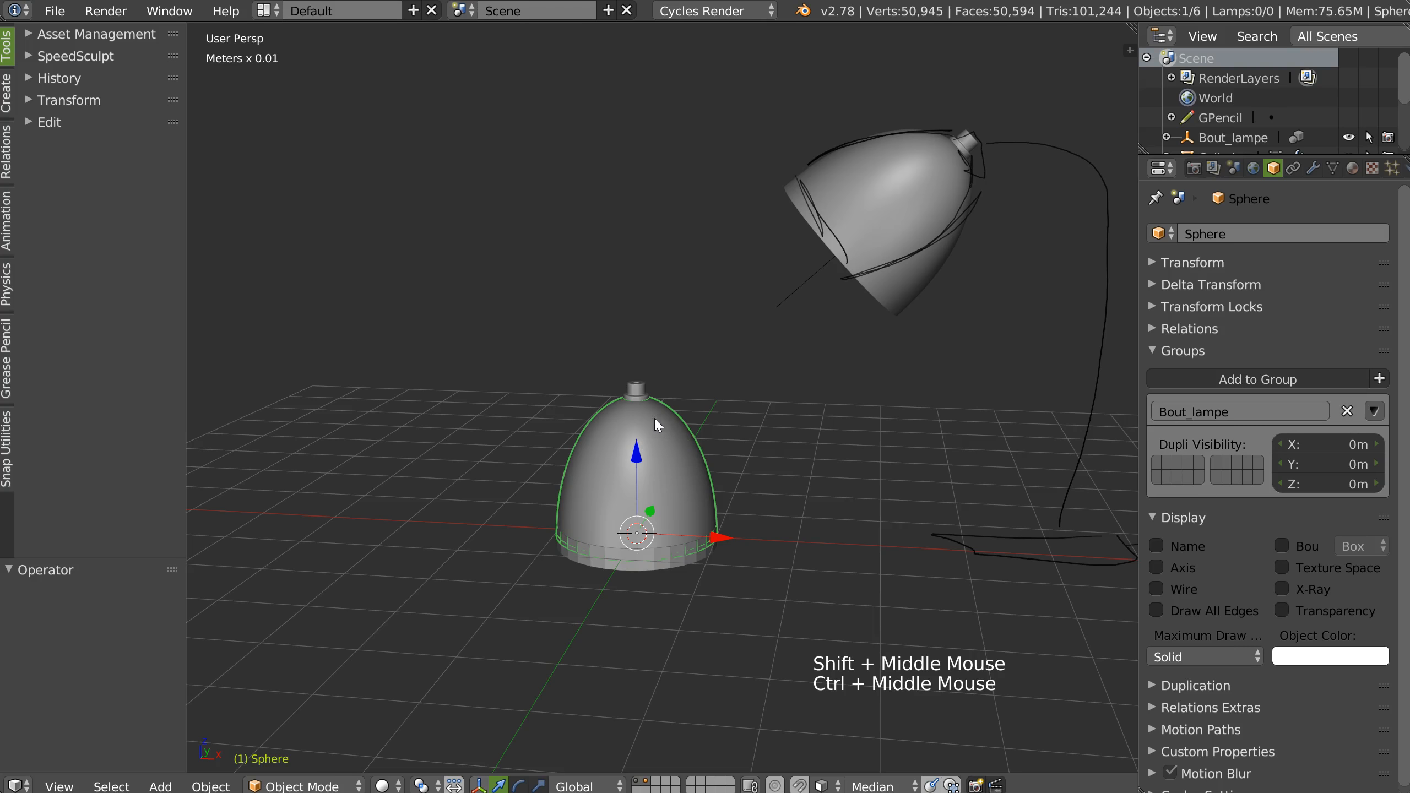
{"action": "left_click", "coordinate": [645, 784], "text": "shift"}
{"action": "left_click", "coordinate": [645, 785], "text": "shift"}
{"action": "left_click", "coordinate": [913, 268]}
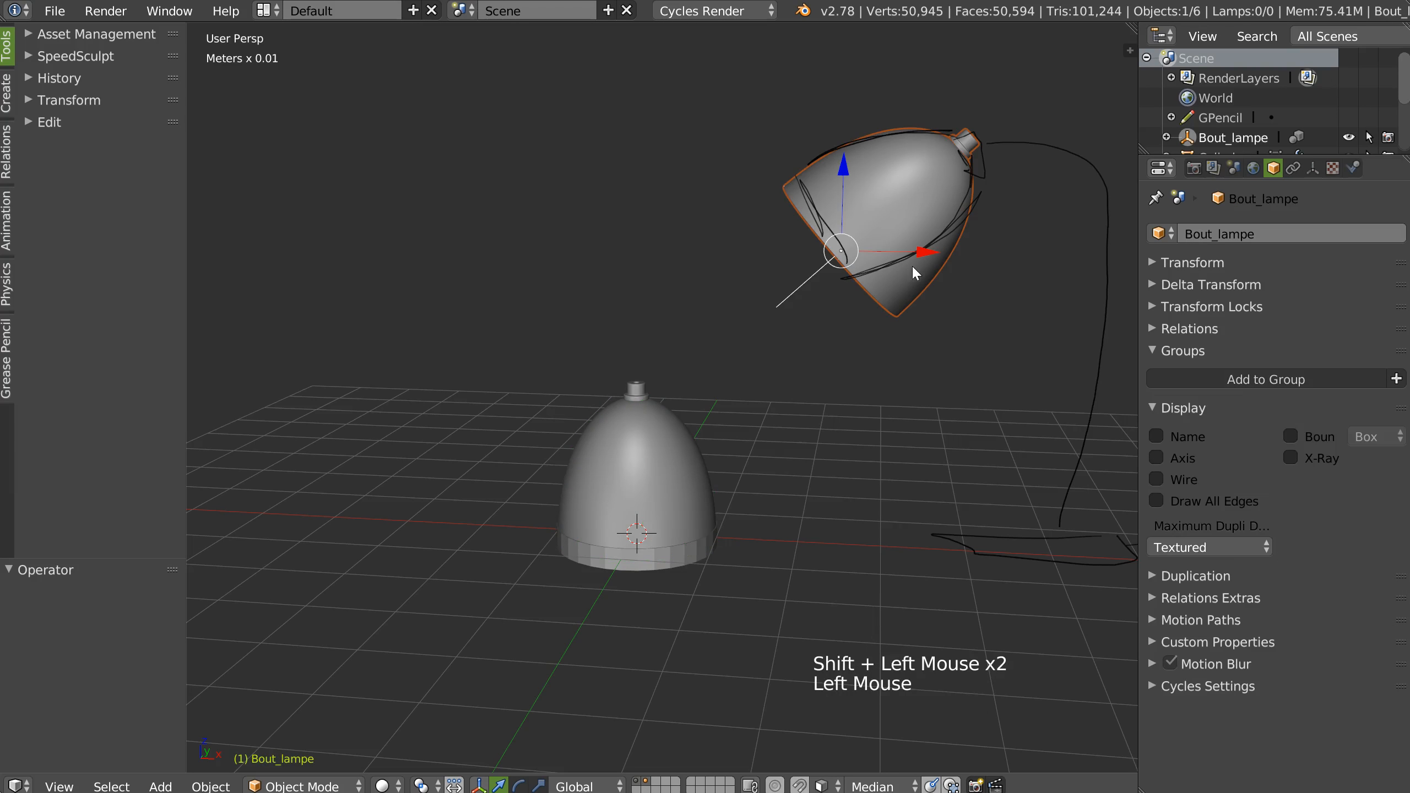
{"action": "key", "text": "m"}
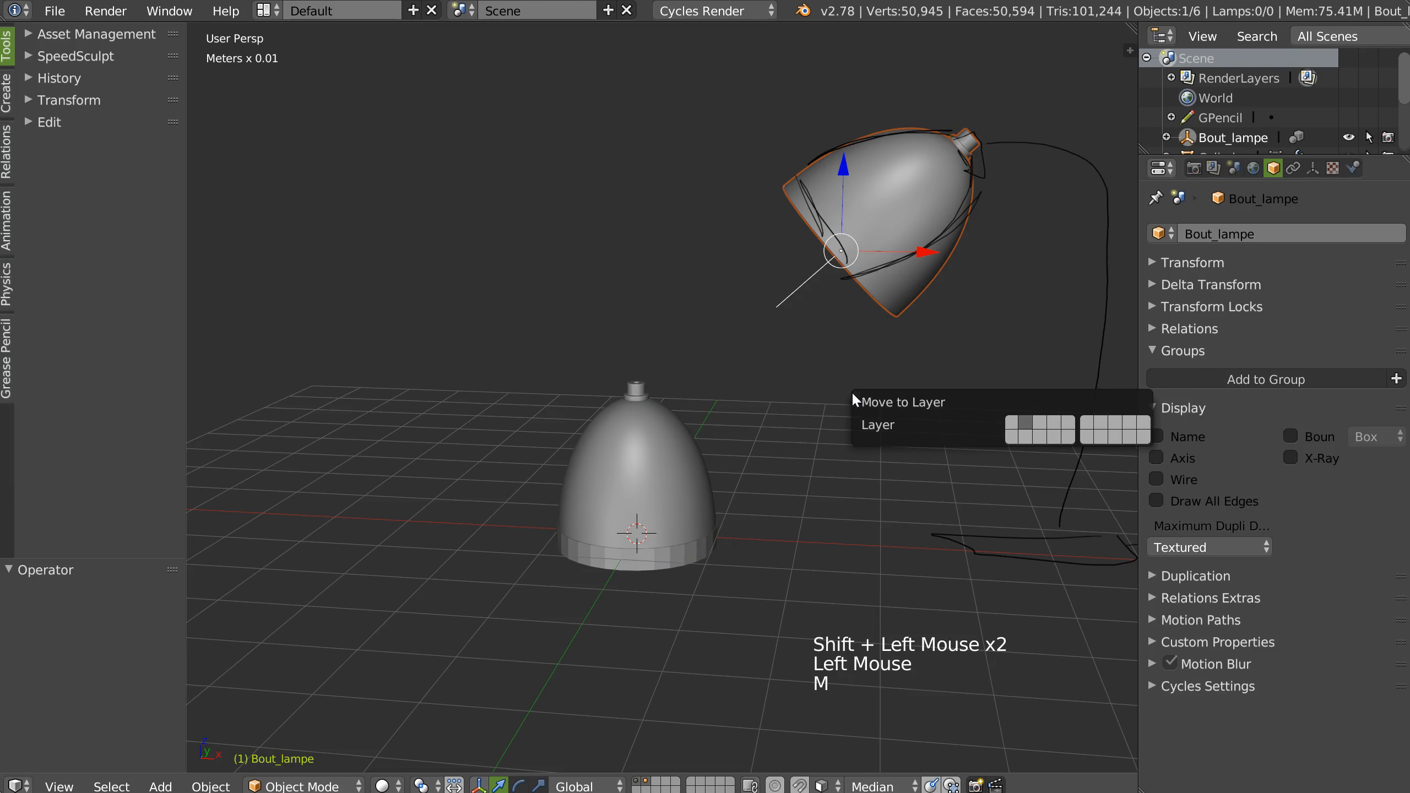
{"action": "left_click", "coordinate": [1013, 425]}
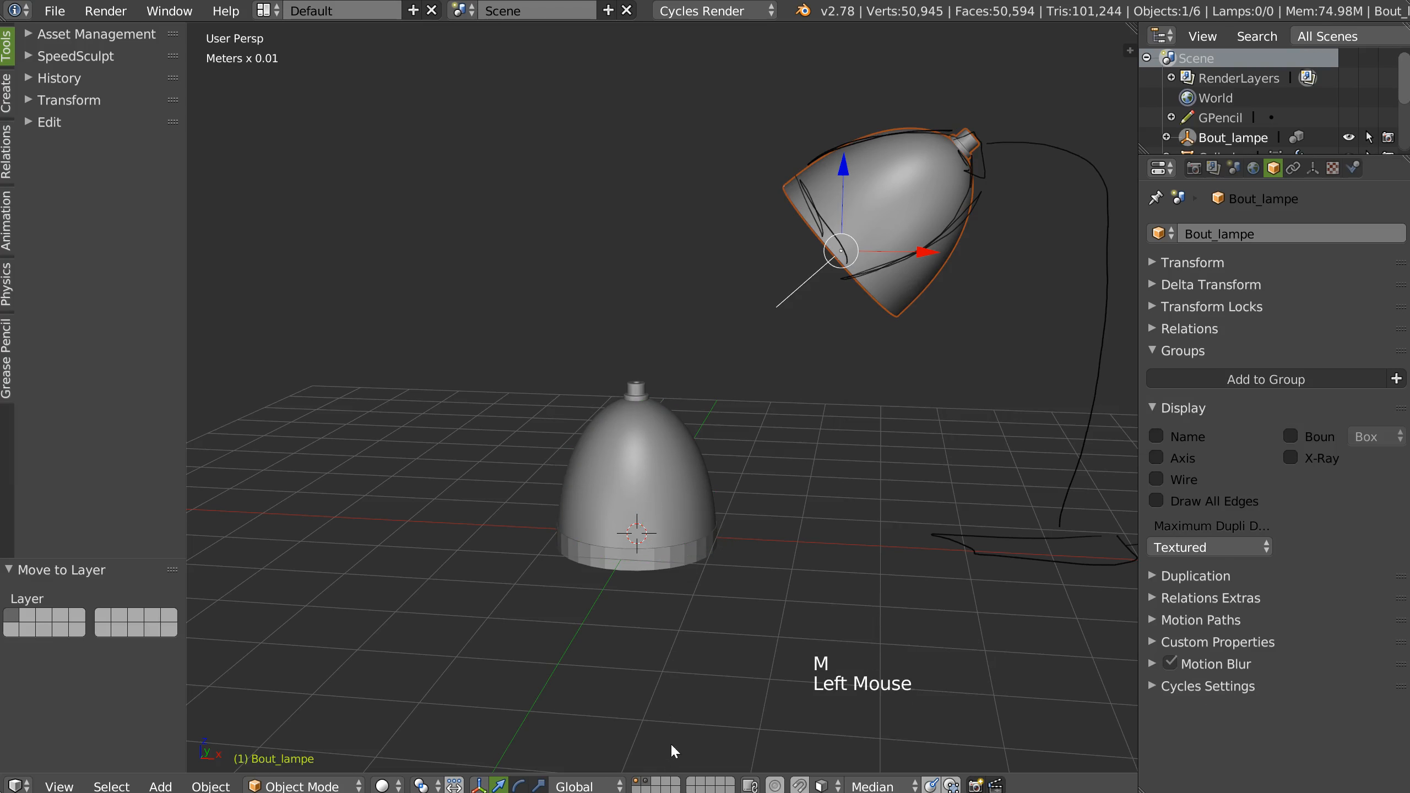
Step: View the objects on layer 2, and leave only layer 1 displayed
{"action": "left_click", "coordinate": [642, 784]}
{"action": "left_click", "coordinate": [638, 784]}
{"action": "middle_click_drag", "start_coordinate": [780, 525], "coordinate": [727, 587]}
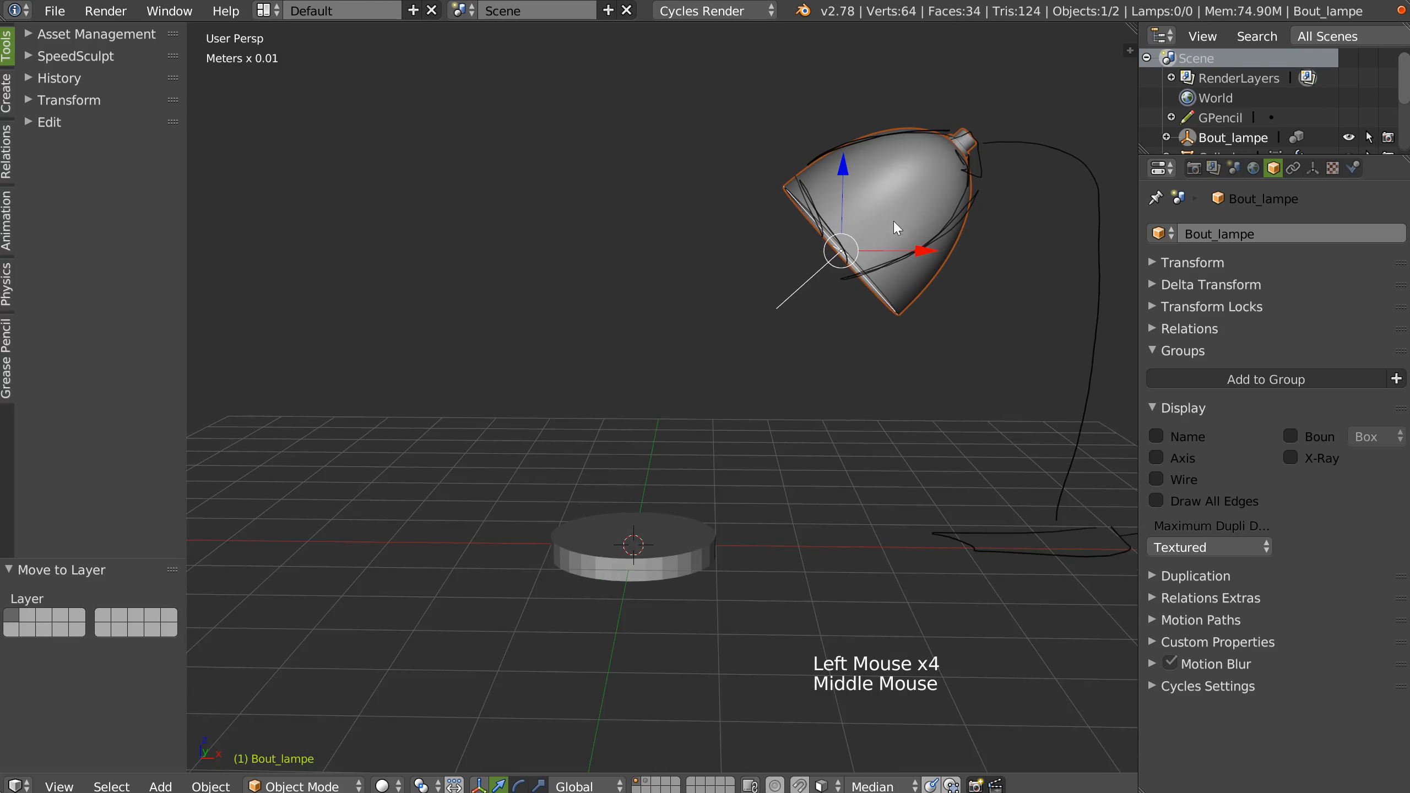
{"action": "left_click", "coordinate": [643, 783]}
{"action": "left_click", "coordinate": [636, 782]}
Step: Set the base disc's origin to its underside face and clear the disc's location
{"action": "middle_click_drag", "start_coordinate": [662, 730], "coordinate": [709, 499], "text": "ctrl"}
{"action": "left_click", "coordinate": [687, 585]}
{"action": "middle_click_drag", "start_coordinate": [687, 585], "coordinate": [652, 466], "text": "ctrl"}
{"action": "left_click_drag", "start_coordinate": [667, 422], "coordinate": [658, 381]}
{"action": "middle_click_drag", "start_coordinate": [665, 451], "coordinate": [602, 428]}
{"action": "key", "text": "Tab"}
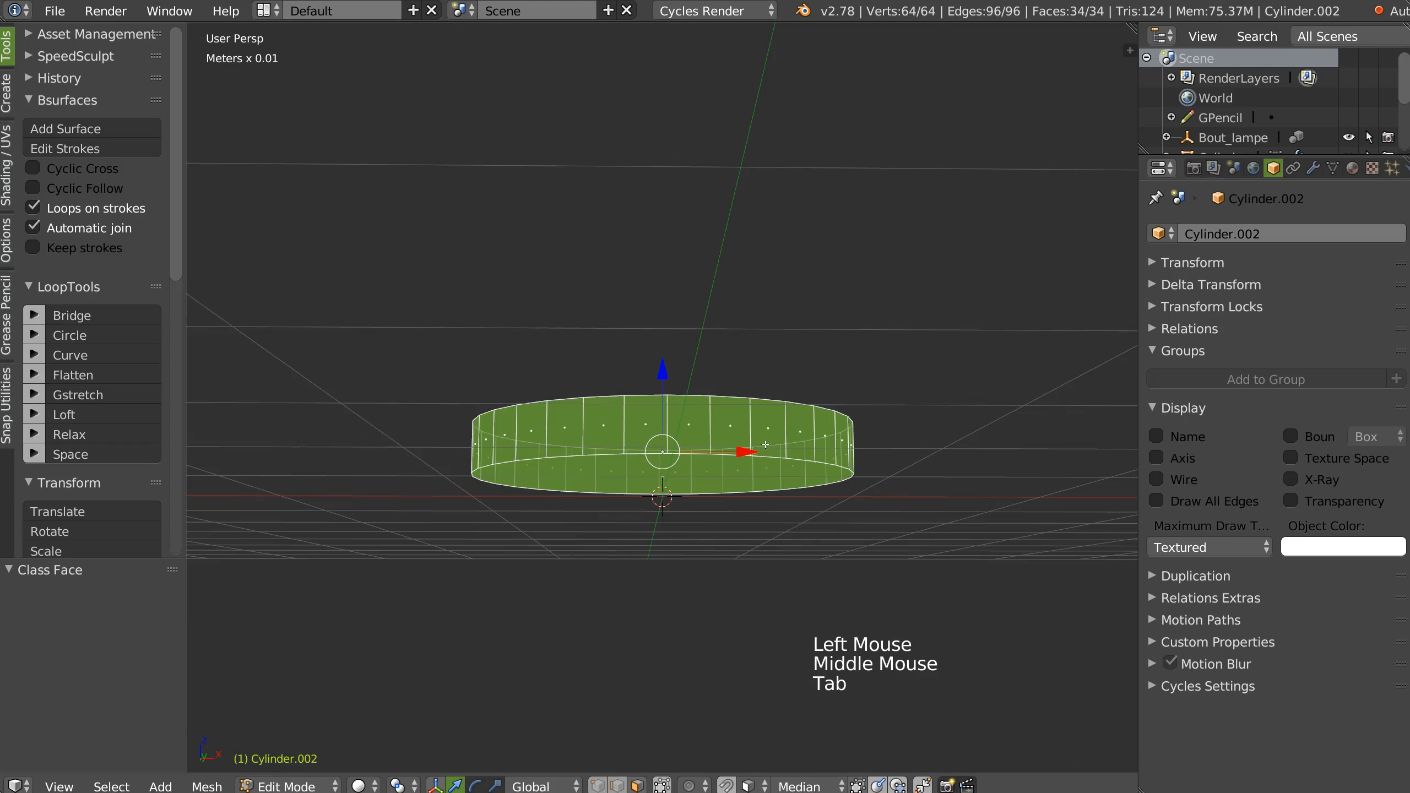
{"action": "left_click", "coordinate": [672, 474]}
{"action": "middle_click_drag", "start_coordinate": [672, 474], "coordinate": [635, 468]}
{"action": "left_click", "coordinate": [635, 468]}
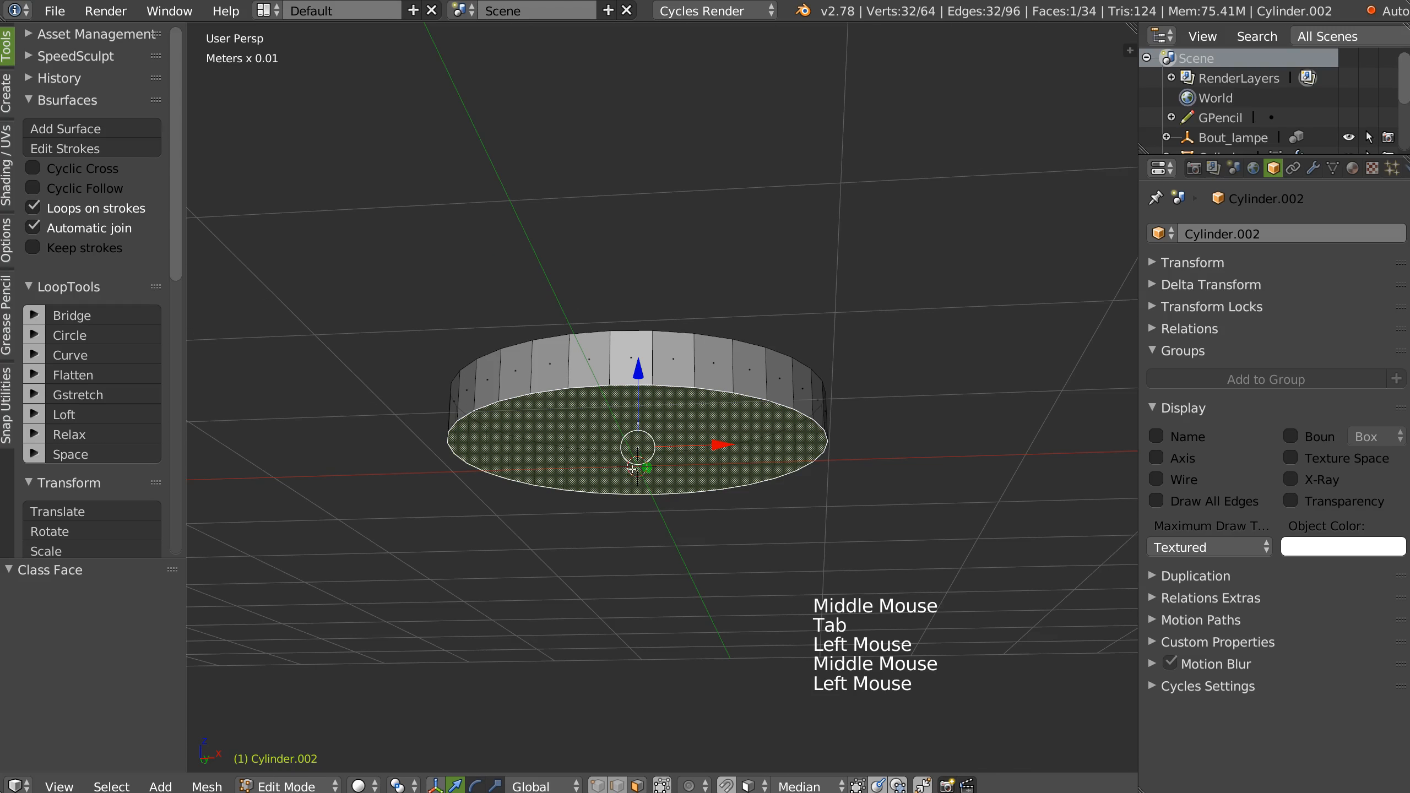
{"action": "key", "text": "shift+s"}
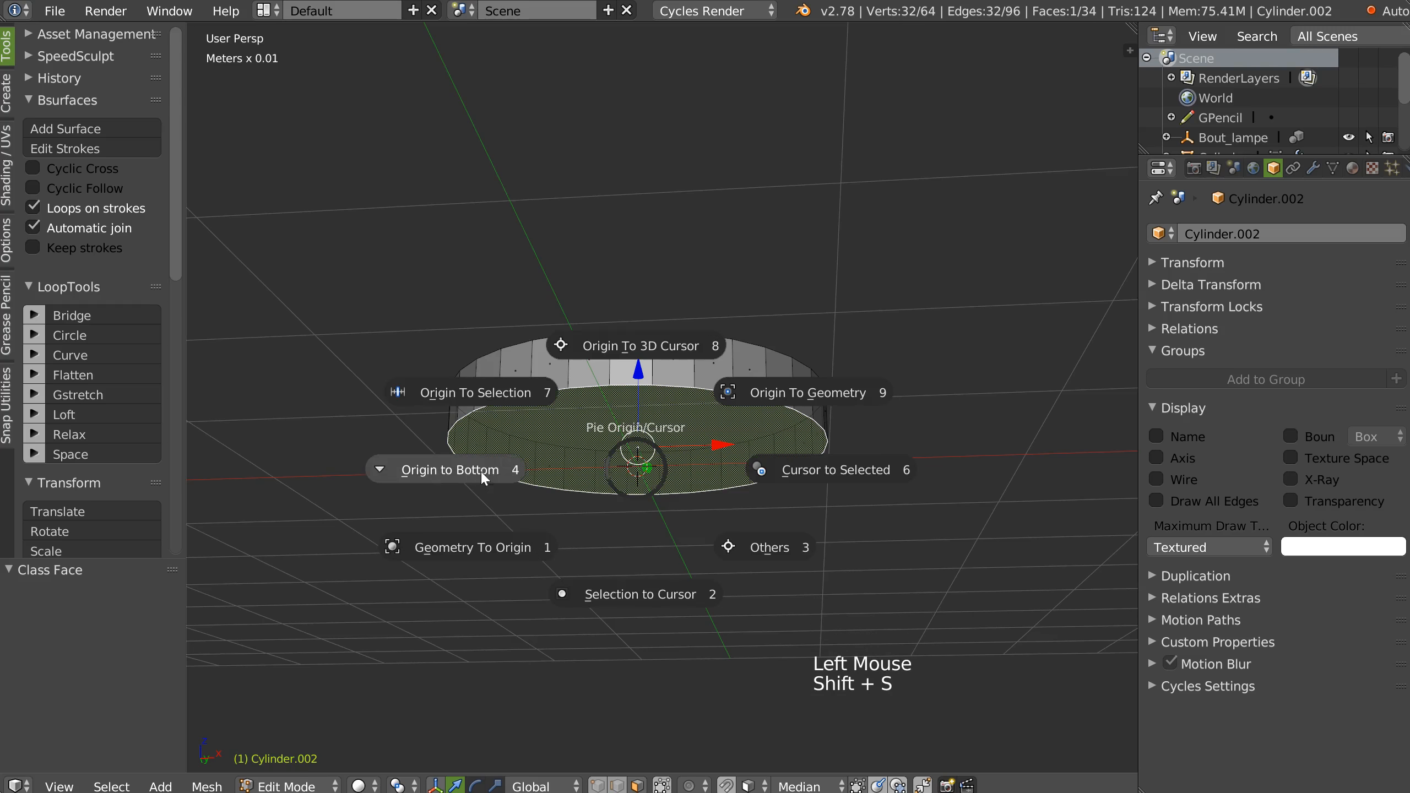
{"action": "left_click", "coordinate": [459, 394]}
{"action": "middle_click_drag", "start_coordinate": [459, 394], "coordinate": [619, 489]}
{"action": "key", "text": "alt+g"}
Step: Add a two-segment bevel to the base disc with Speedflow's Adjust Bevel, about 0.08 wide
{"action": "key", "text": "ctrl+shift+q"}
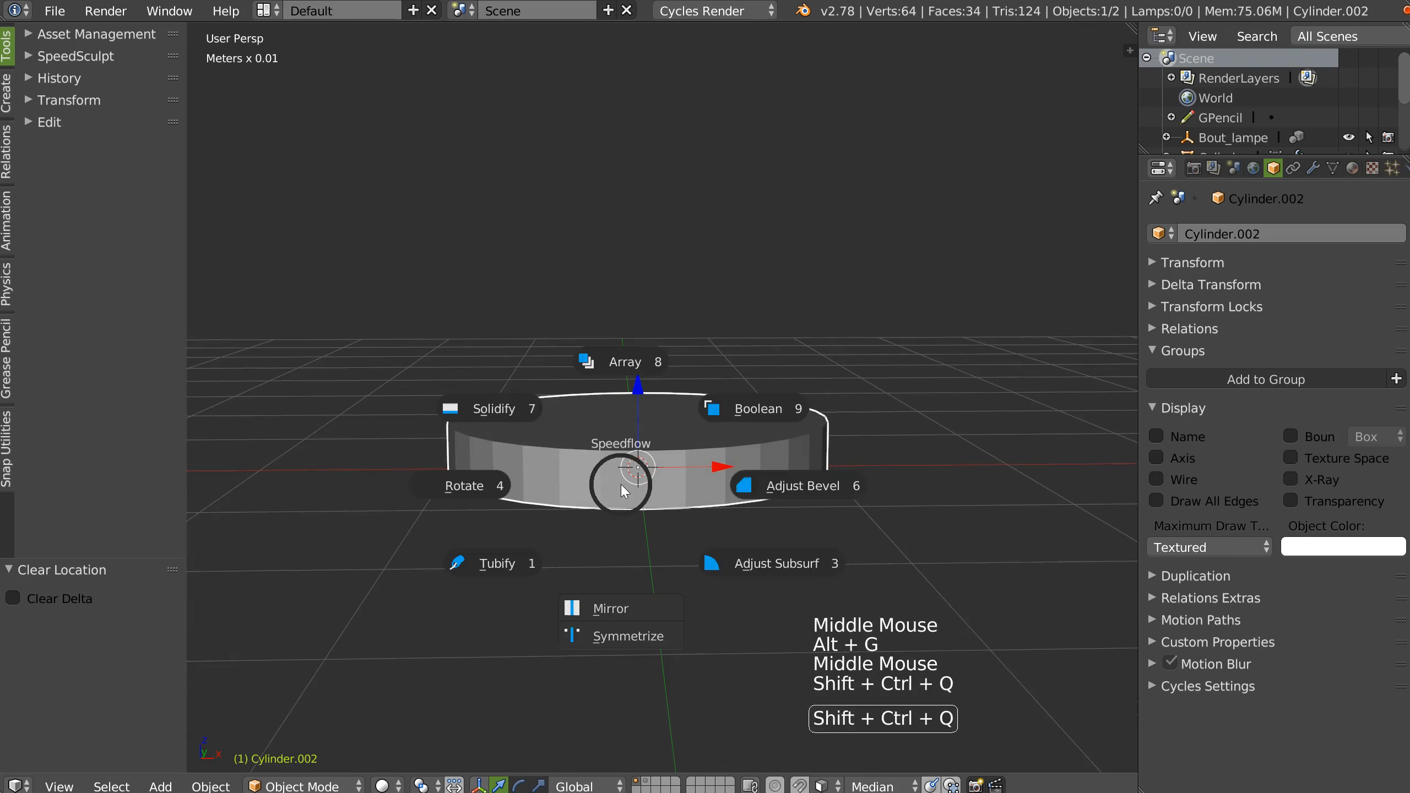
{"action": "left_click", "coordinate": [790, 486]}
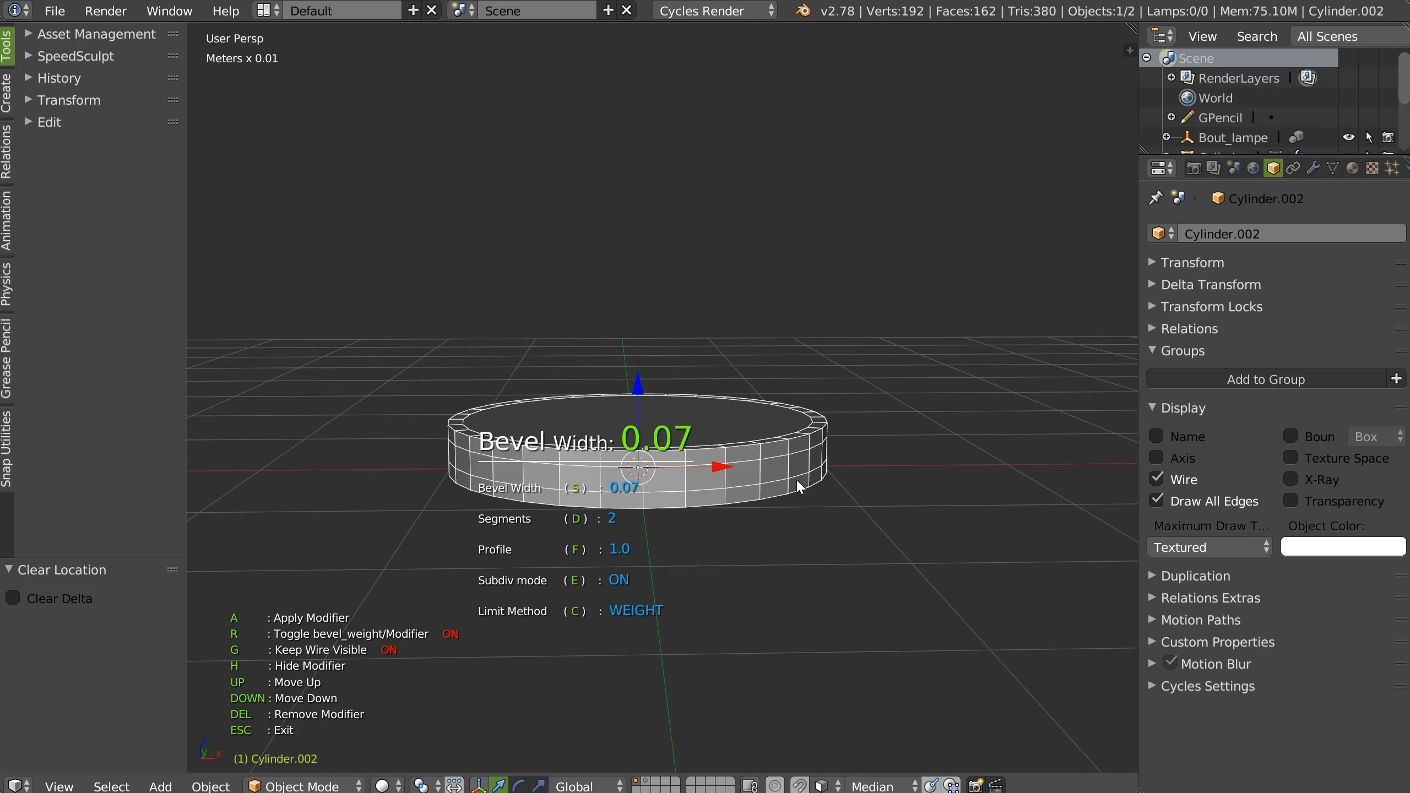
{"action": "left_click", "coordinate": [798, 479]}
{"action": "key", "text": "r"}
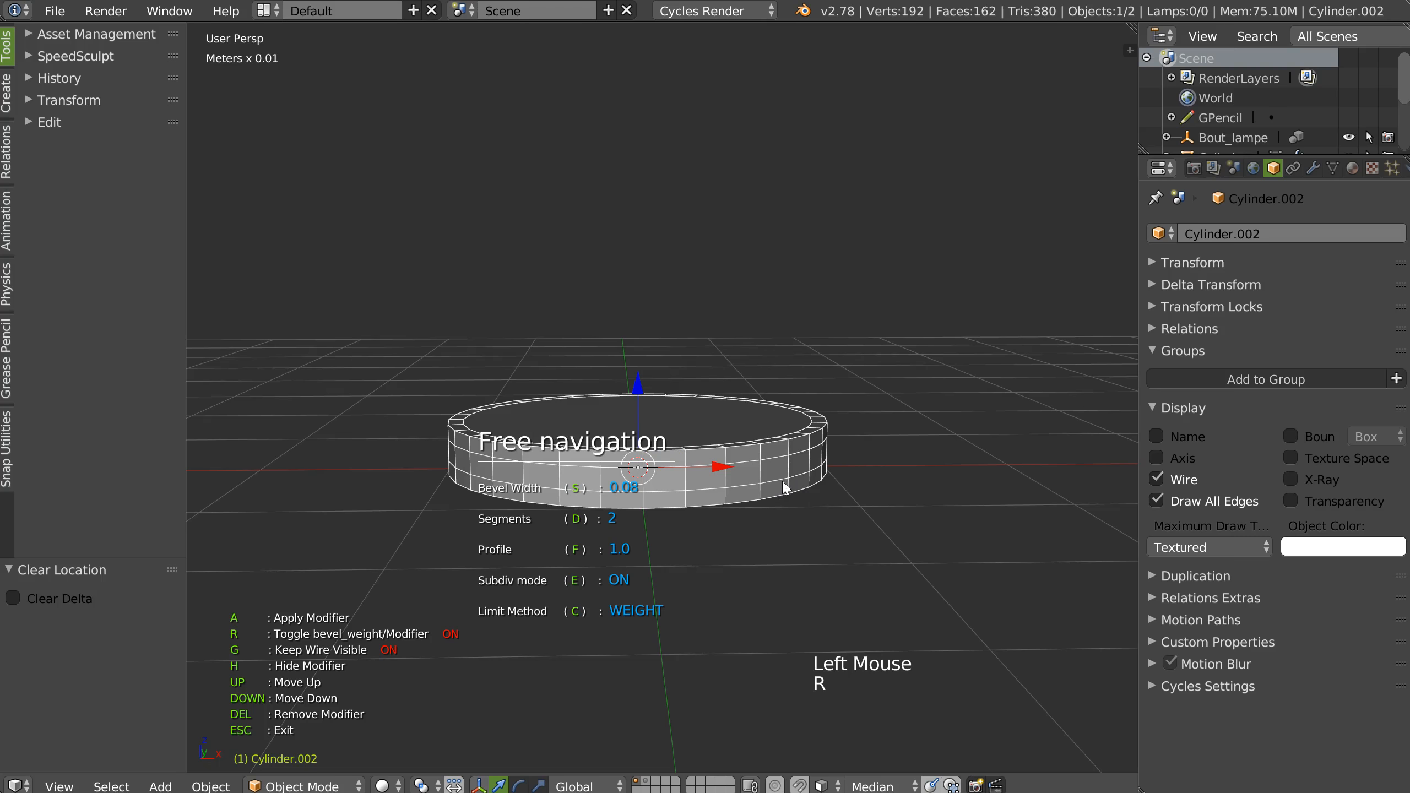
{"action": "left_click", "coordinate": [785, 487]}
{"action": "middle_click_drag", "start_coordinate": [721, 472], "coordinate": [689, 509]}
Step: Select the disc's top edge loop and reduce the bevel width to about 0.03
{"action": "key", "text": "Tab"}
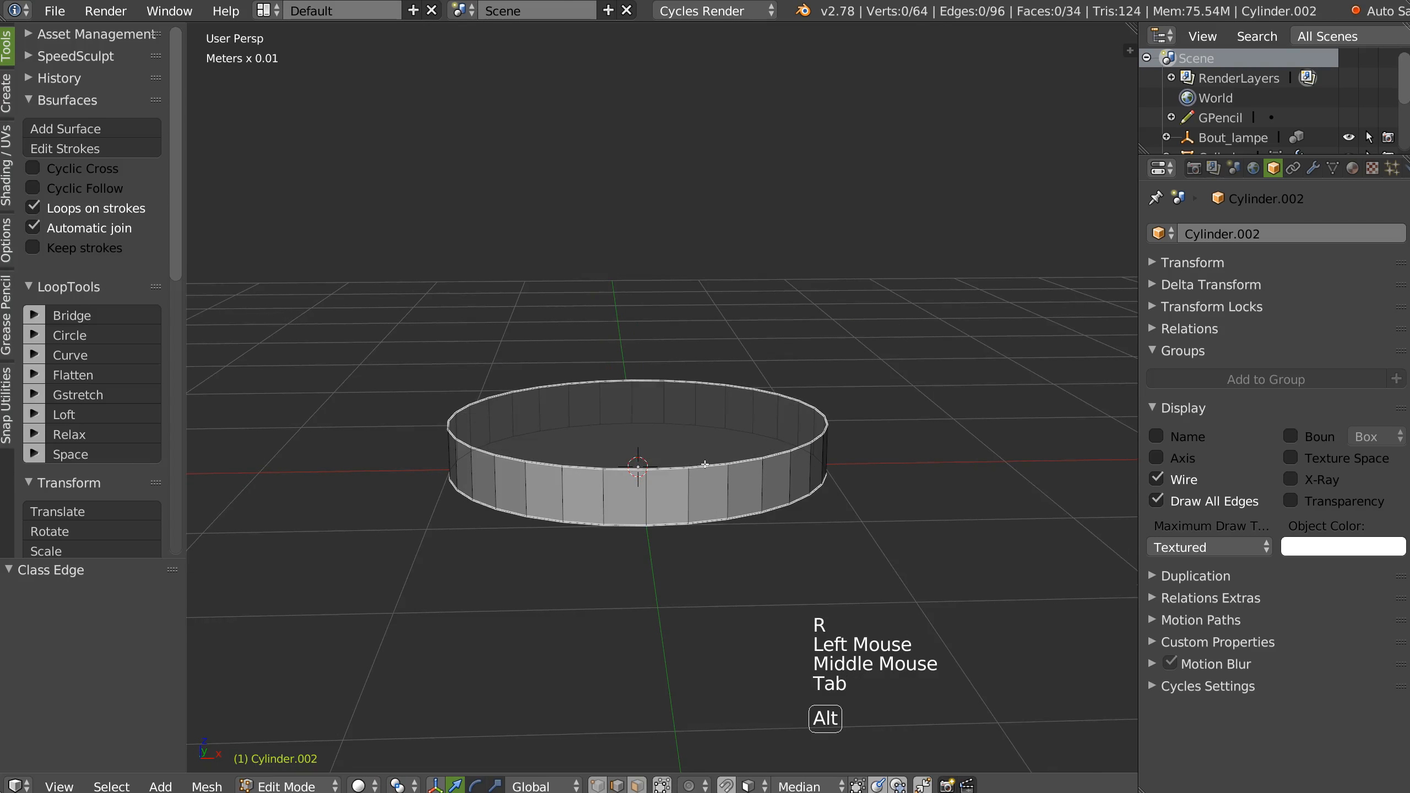
{"action": "left_click", "coordinate": [704, 464], "text": "alt"}
{"action": "key", "text": "shift+ctrl+q"}
{"action": "left_click", "coordinate": [812, 479]}
{"action": "key", "text": "shift+ctrl+q"}
{"action": "key", "text": "Tab"}
{"action": "key", "text": "shift+ctrl+q"}
{"action": "left_click", "coordinate": [889, 492]}
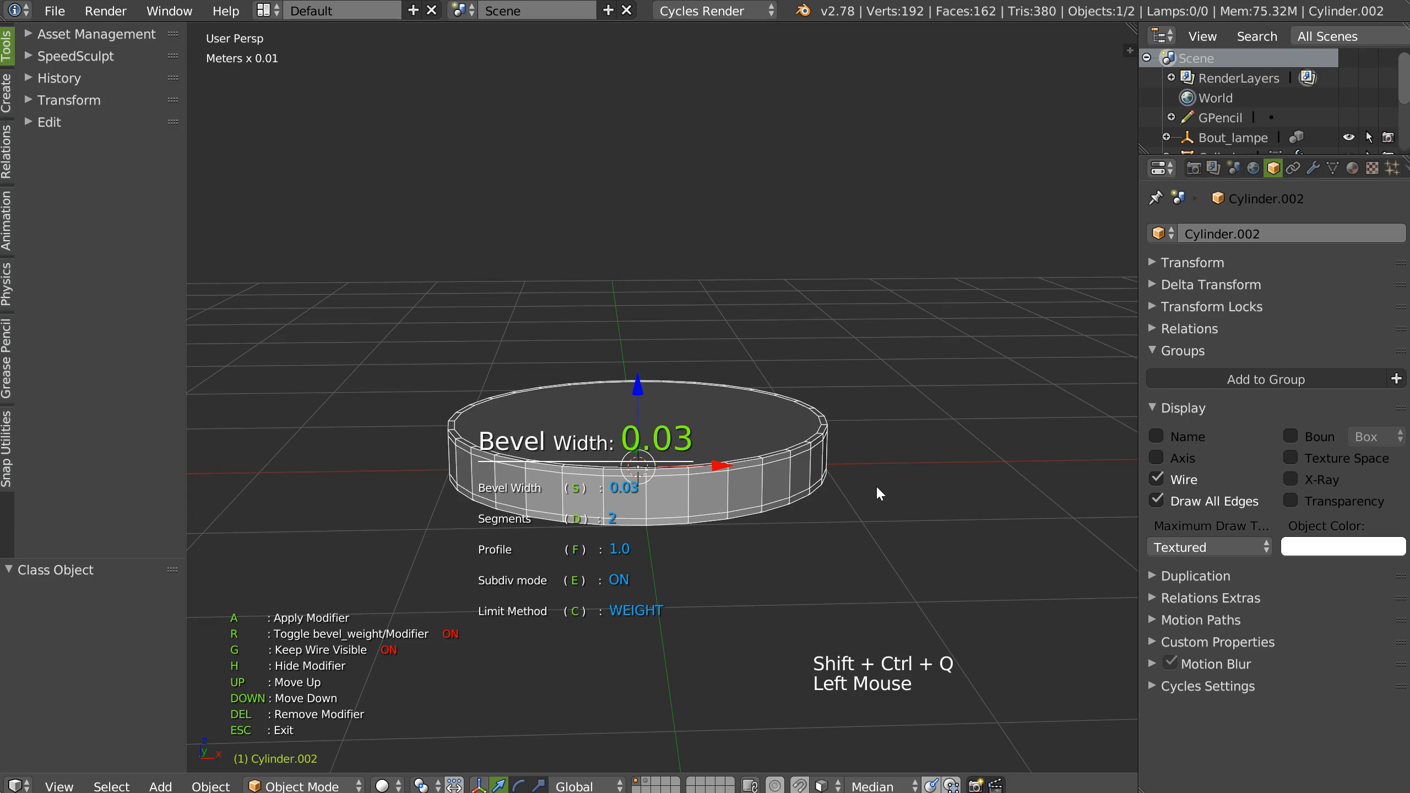
{"action": "key", "text": "r"}
Step: Set the bevel weight of the disc's top edge loop to 1.0
{"action": "left_click", "coordinate": [704, 465], "text": "alt"}
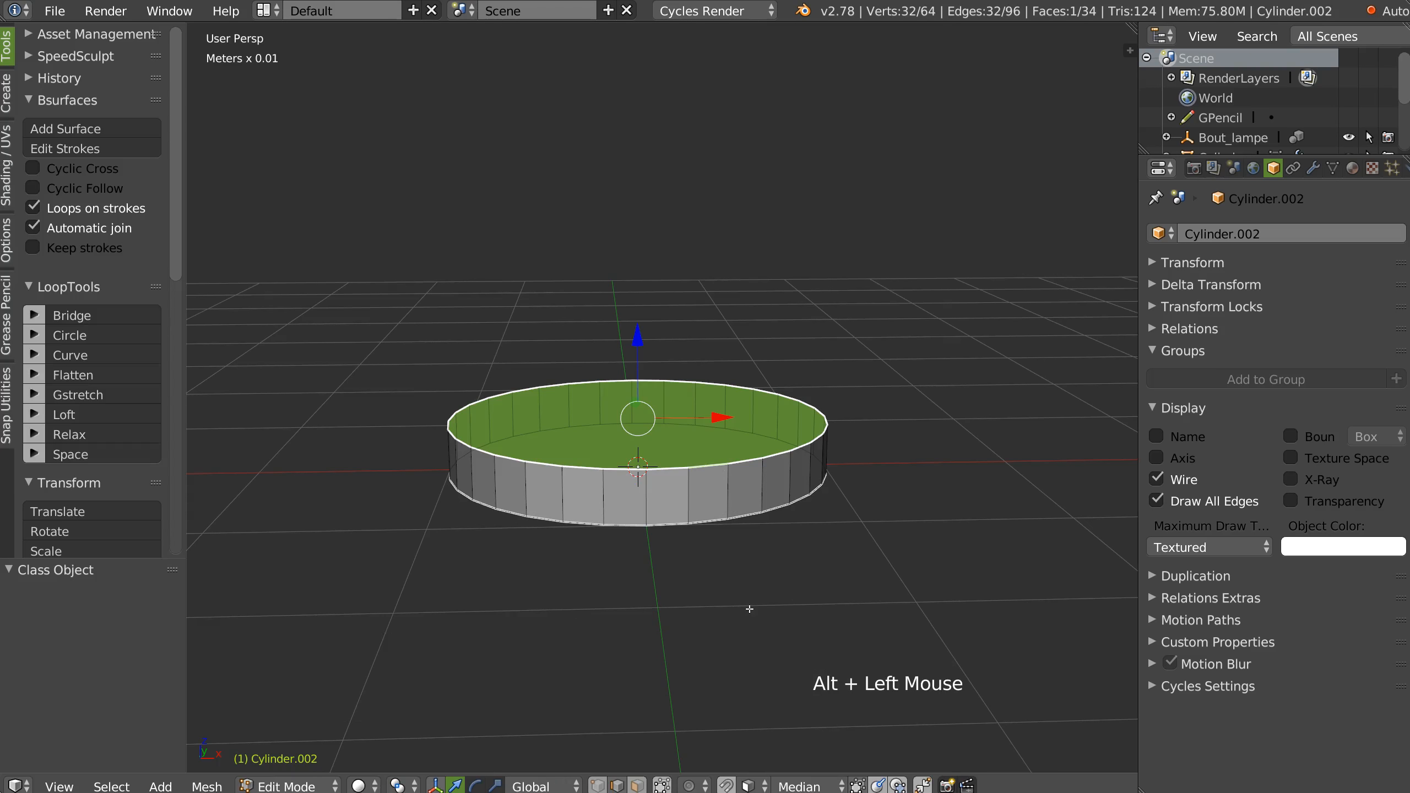
{"action": "key", "text": "shift+ctrl+q"}
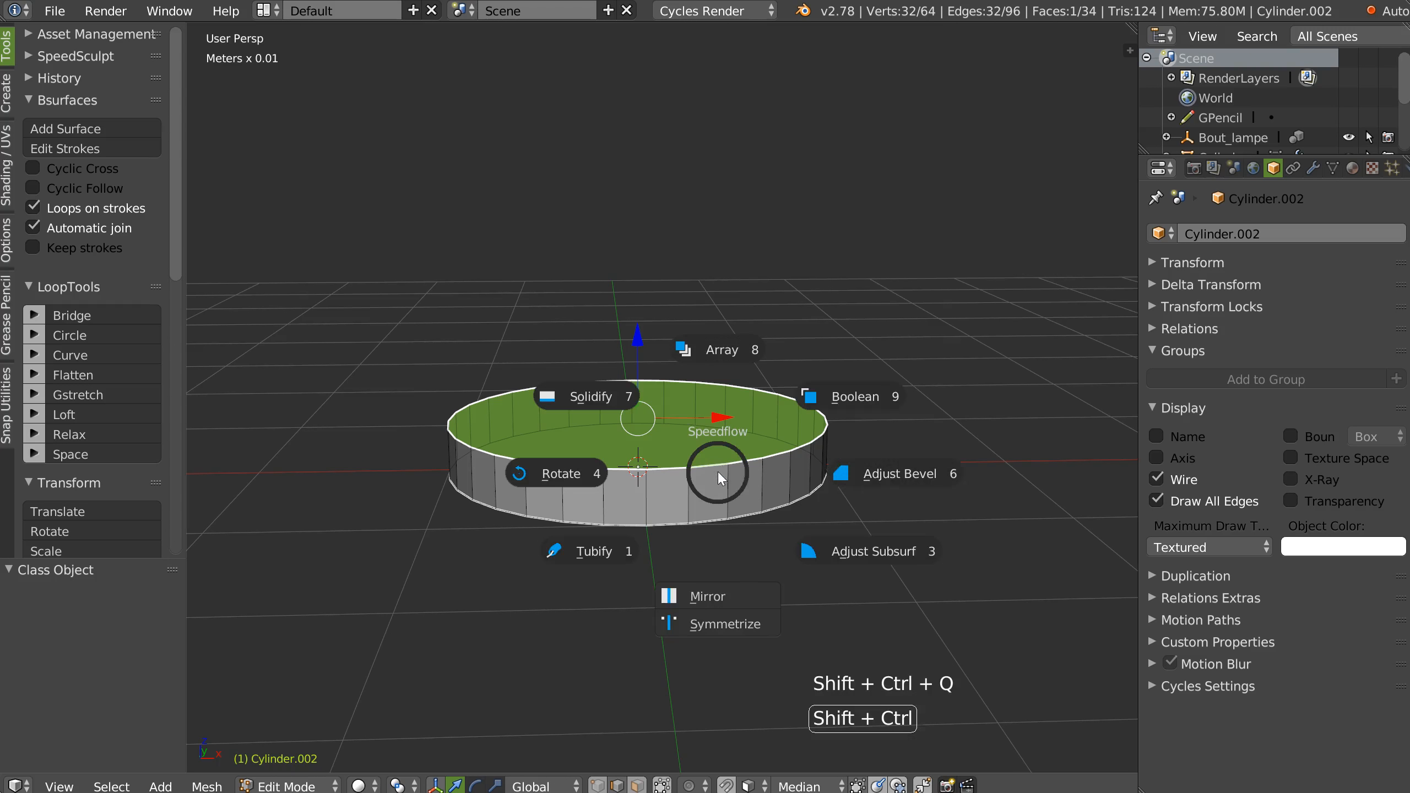
{"action": "left_click", "coordinate": [887, 481]}
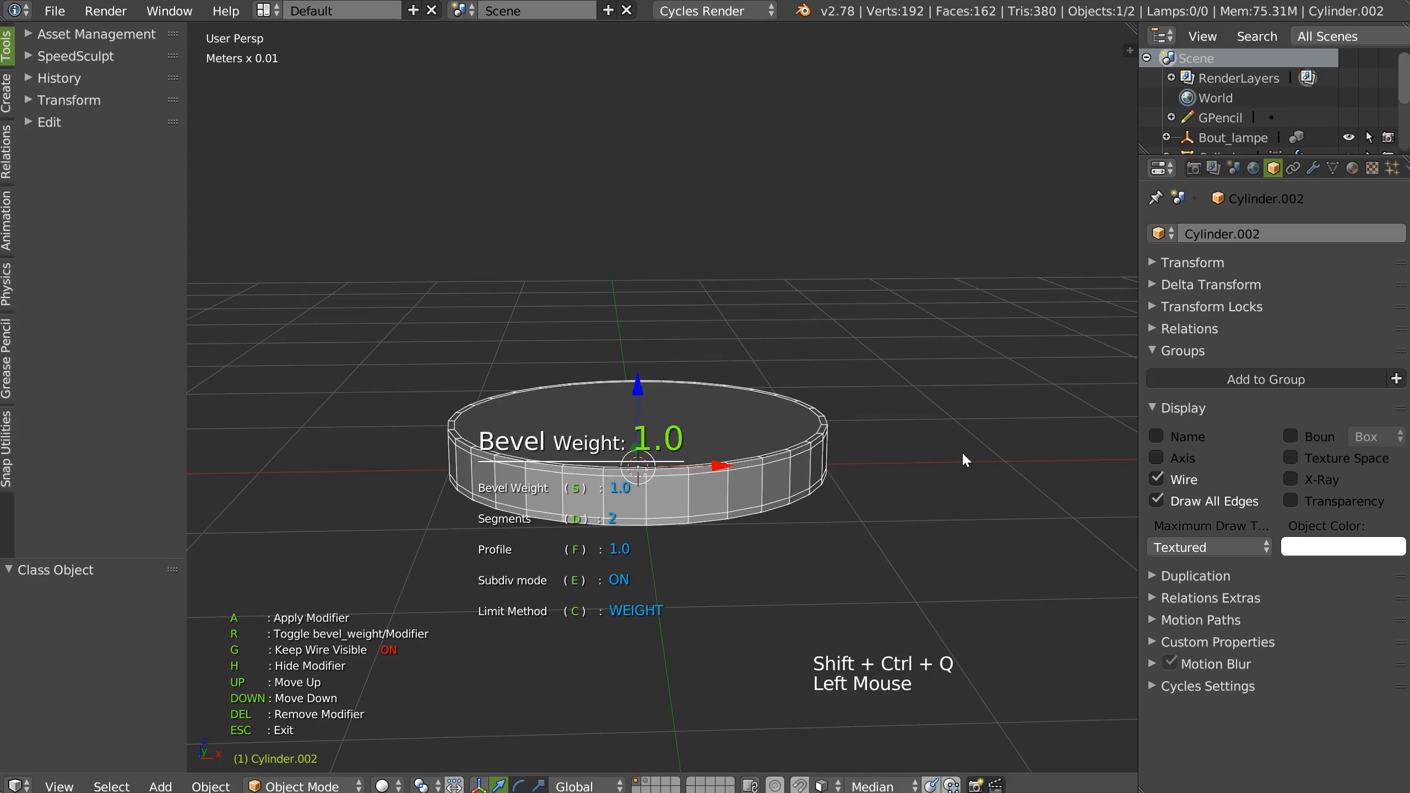
{"action": "left_click", "coordinate": [924, 453]}
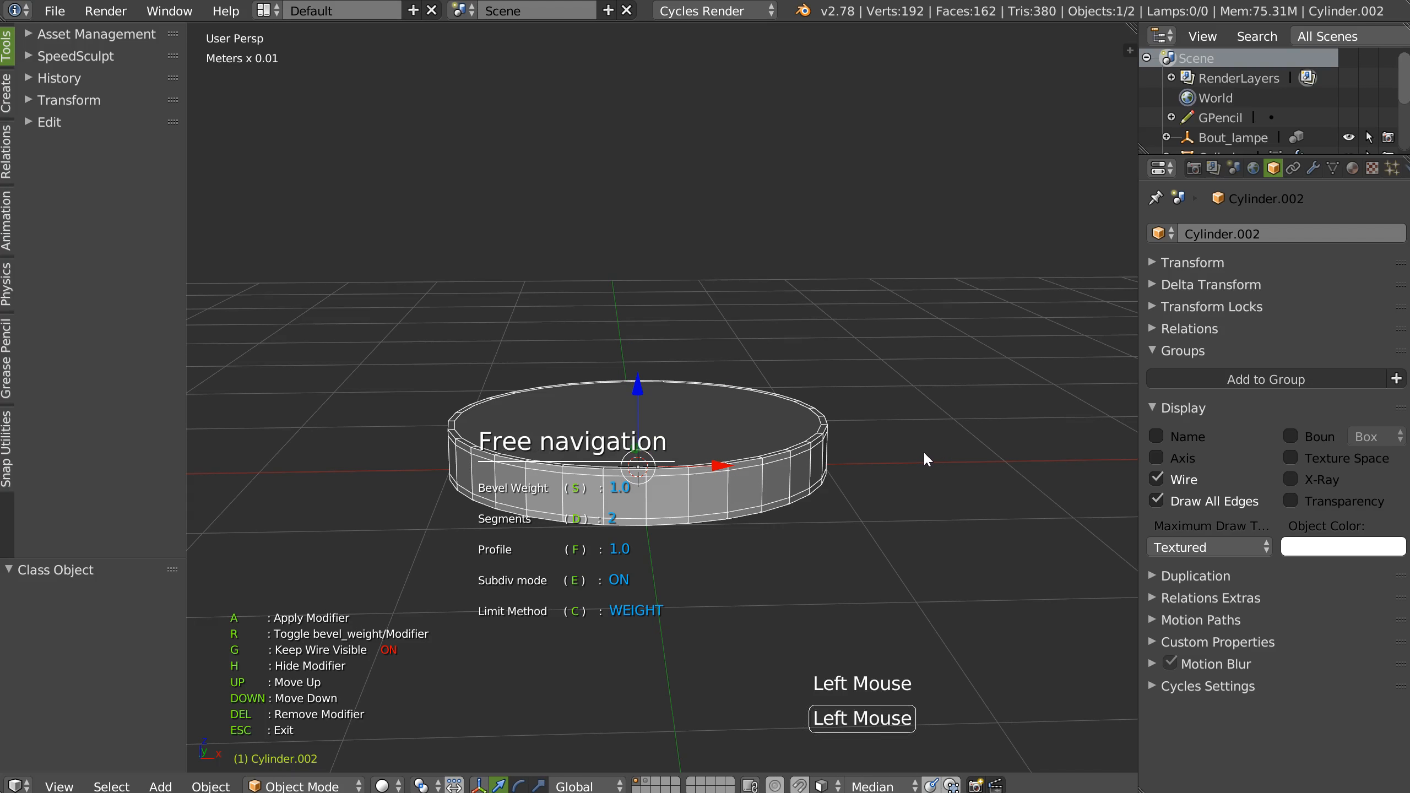
{"action": "left_click", "coordinate": [839, 492]}
Step: Widen the bevel on the whole base disc with Adjust Bevel
{"action": "key", "text": "Tab"}
{"action": "key", "text": "shift+ctrl+q"}
{"action": "left_click", "coordinate": [822, 494]}
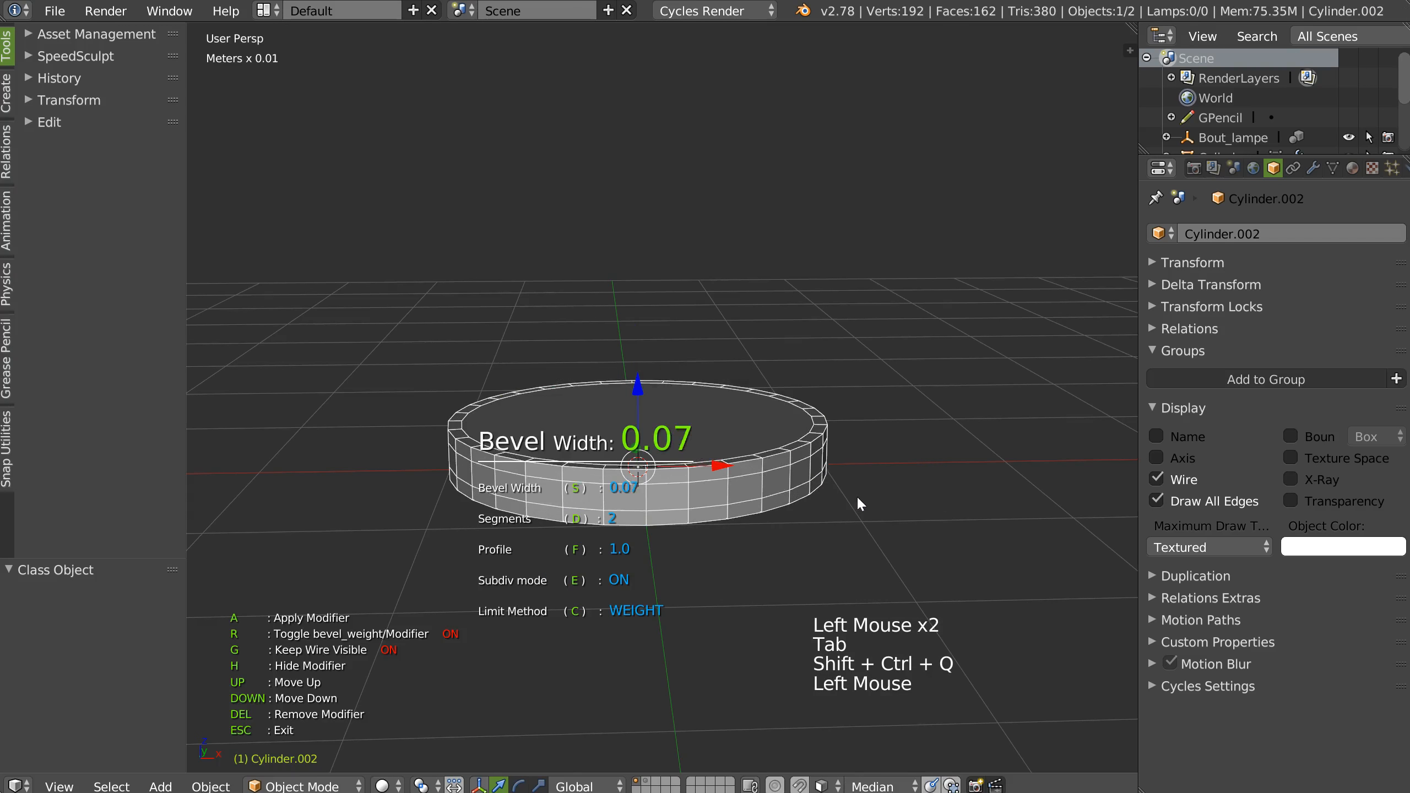
{"action": "left_click", "coordinate": [833, 506]}
{"action": "left_click", "coordinate": [802, 512]}
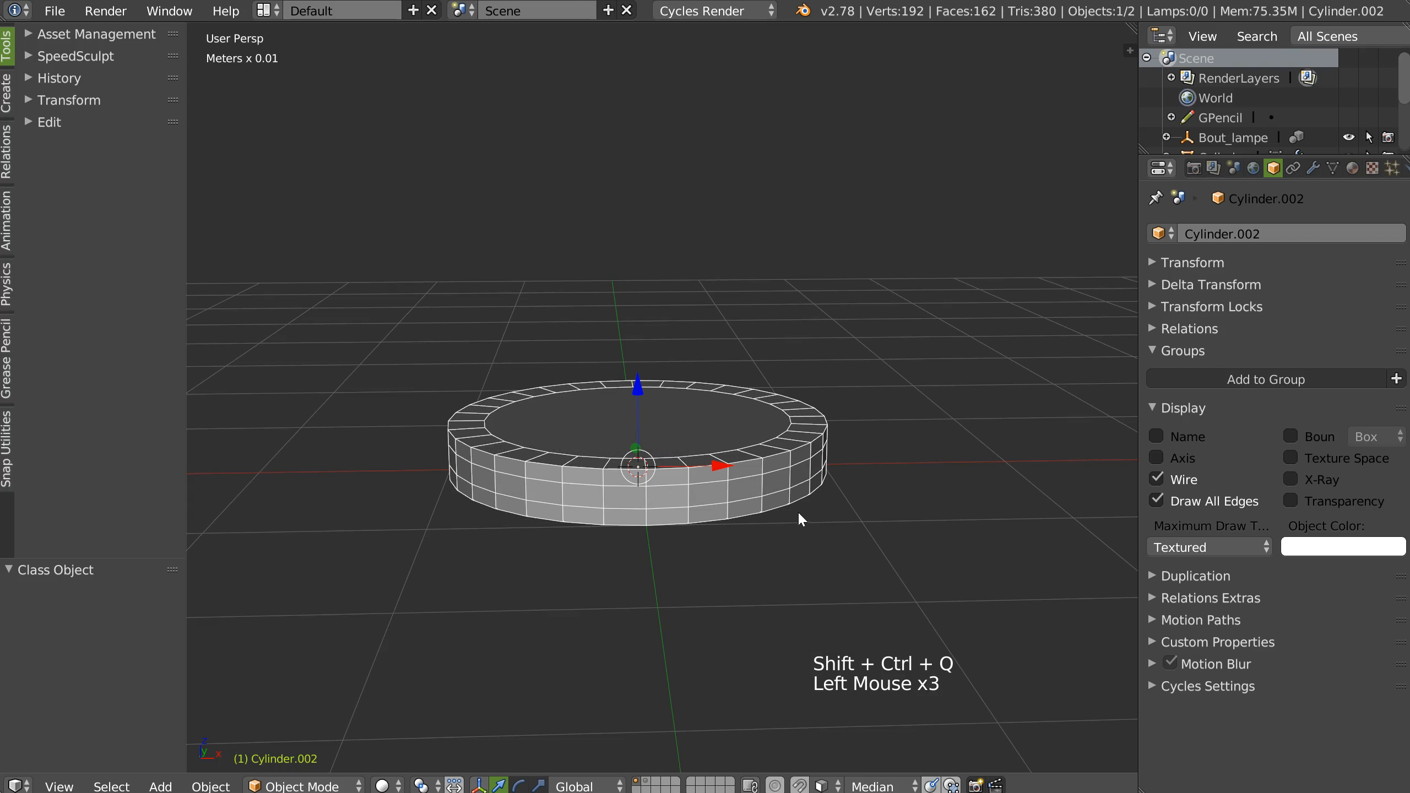
{"action": "key", "text": "shift+ctrl+q"}
{"action": "left_click", "coordinate": [914, 507]}
{"action": "left_click", "coordinate": [909, 508]}
{"action": "left_click", "coordinate": [748, 444]}
Step: Set the top edge loop's bevel weight to 0.68 and the bevel profile to 0.59
{"action": "key", "text": "Tab"}
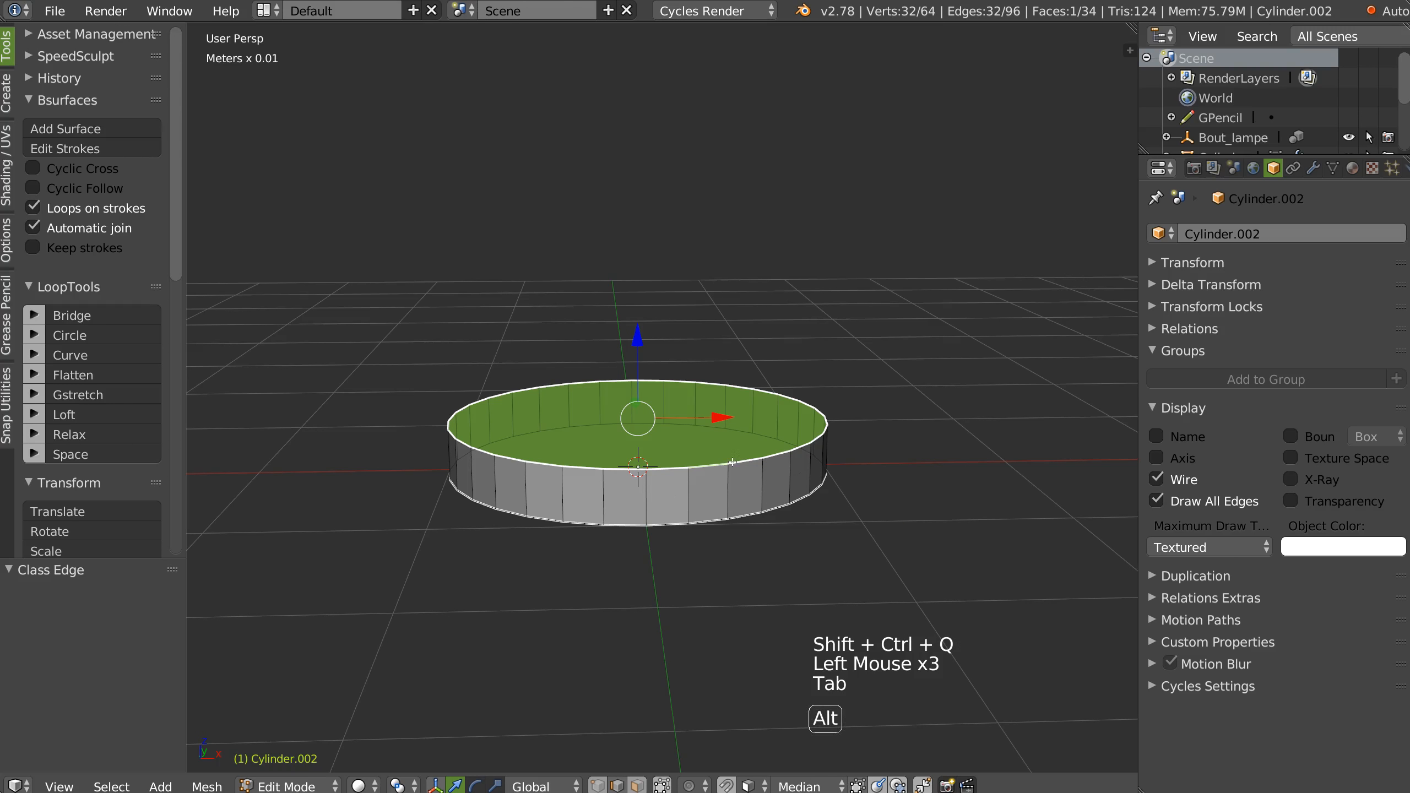
{"action": "left_click", "coordinate": [739, 460], "text": "alt"}
{"action": "key", "text": "shift+ctrl+q"}
{"action": "left_click", "coordinate": [872, 475]}
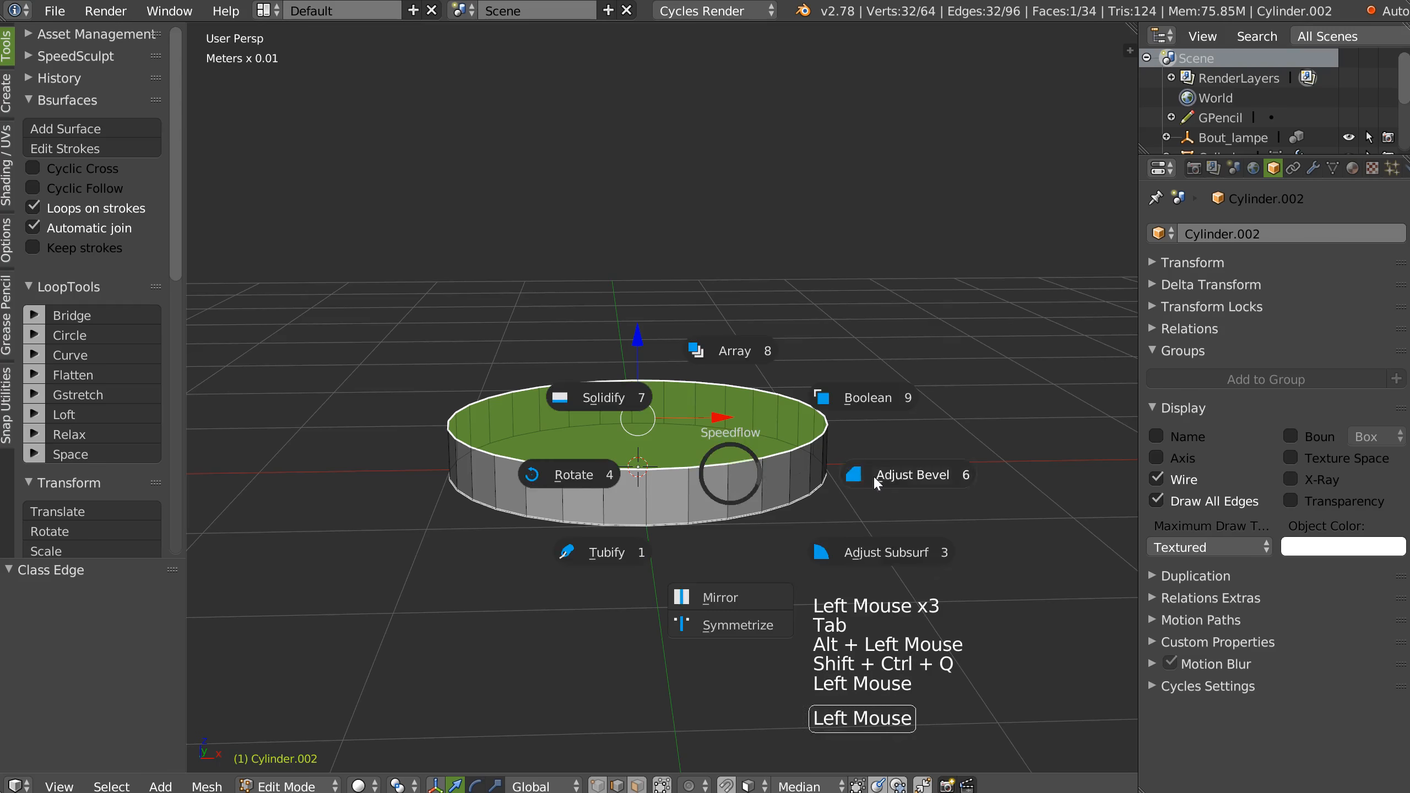
{"action": "left_click", "coordinate": [785, 477]}
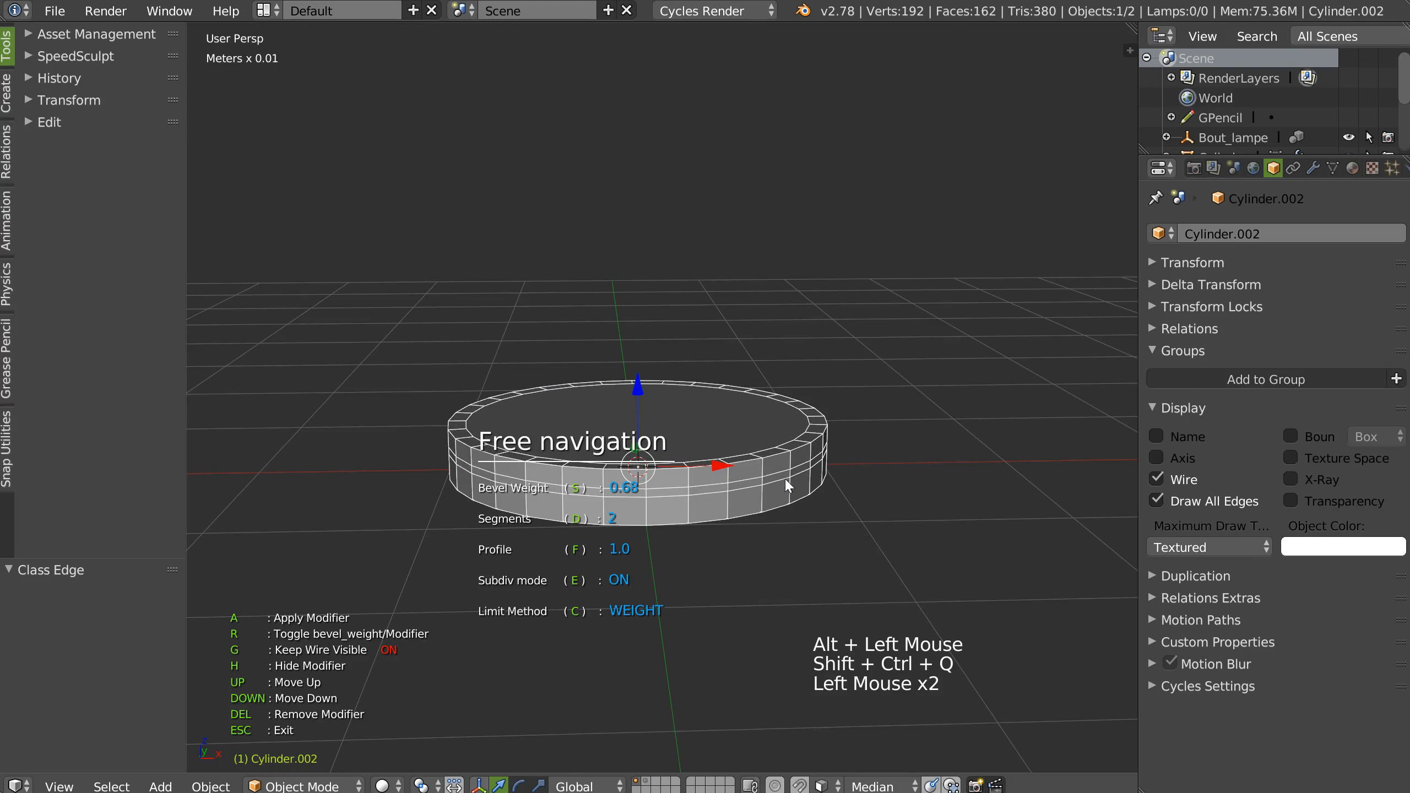
{"action": "key", "text": "f"}
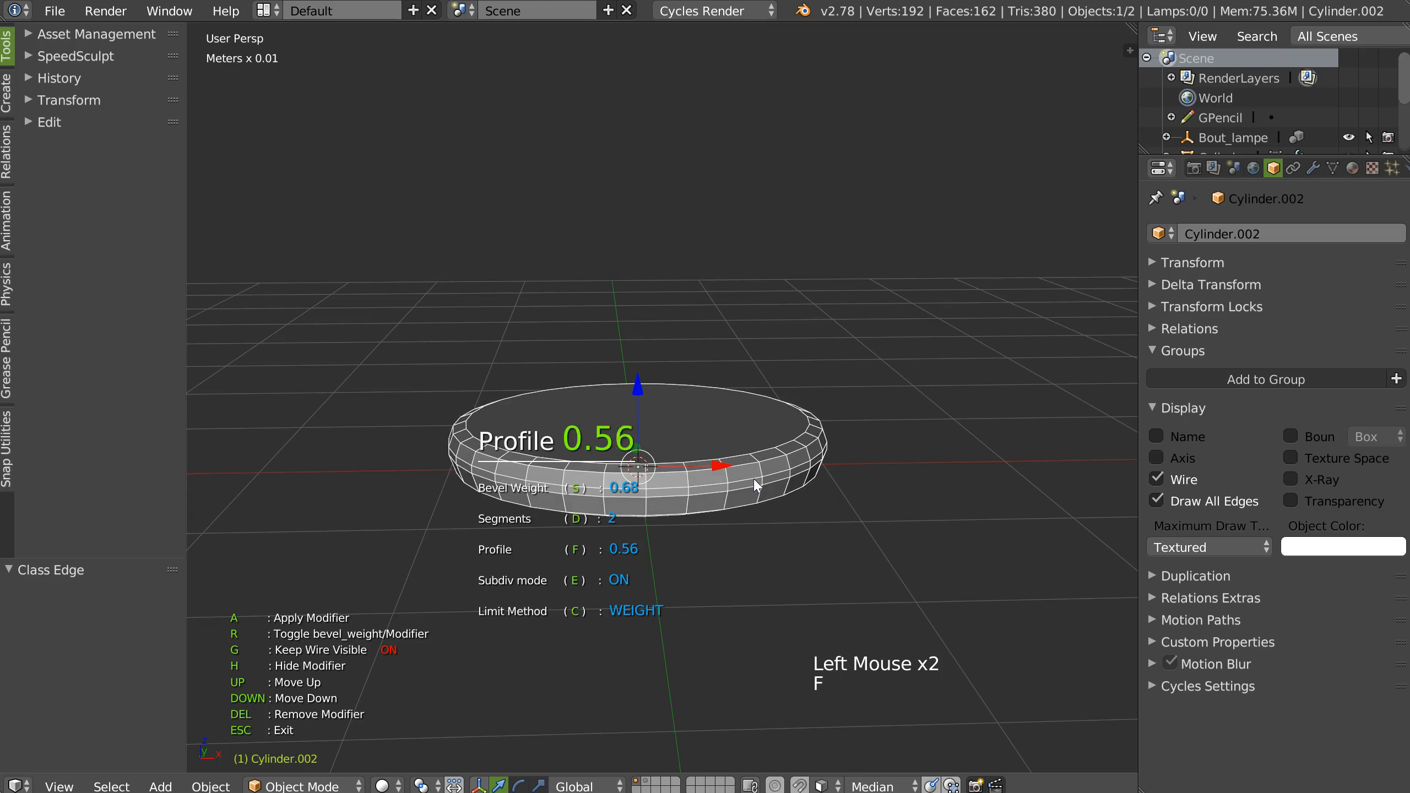
{"action": "left_click", "coordinate": [769, 453]}
{"action": "key", "text": "KP_Decimal"}
{"action": "key", "text": "KP_5"}
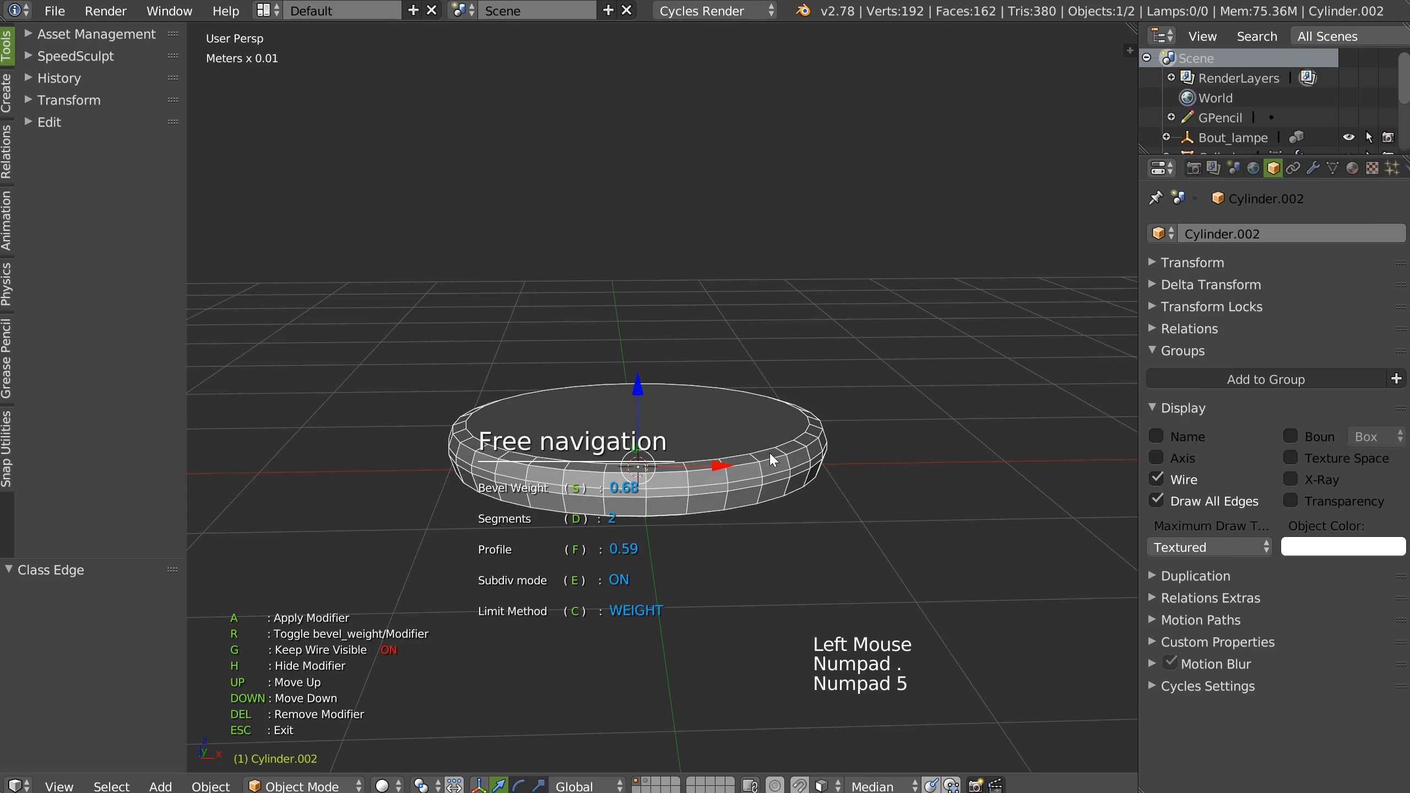
{"action": "key", "text": "KP_Enter"}
Step: Undo the last changes back to the top edge loop selection in Edit Mode
{"action": "key", "text": "ctrl+z"}
{"action": "key", "text": "ctrl+z"}
{"action": "key", "text": "ctrl+z"}
{"action": "key", "text": "ctrl+z"}
{"action": "key", "text": "ctrl+z"}
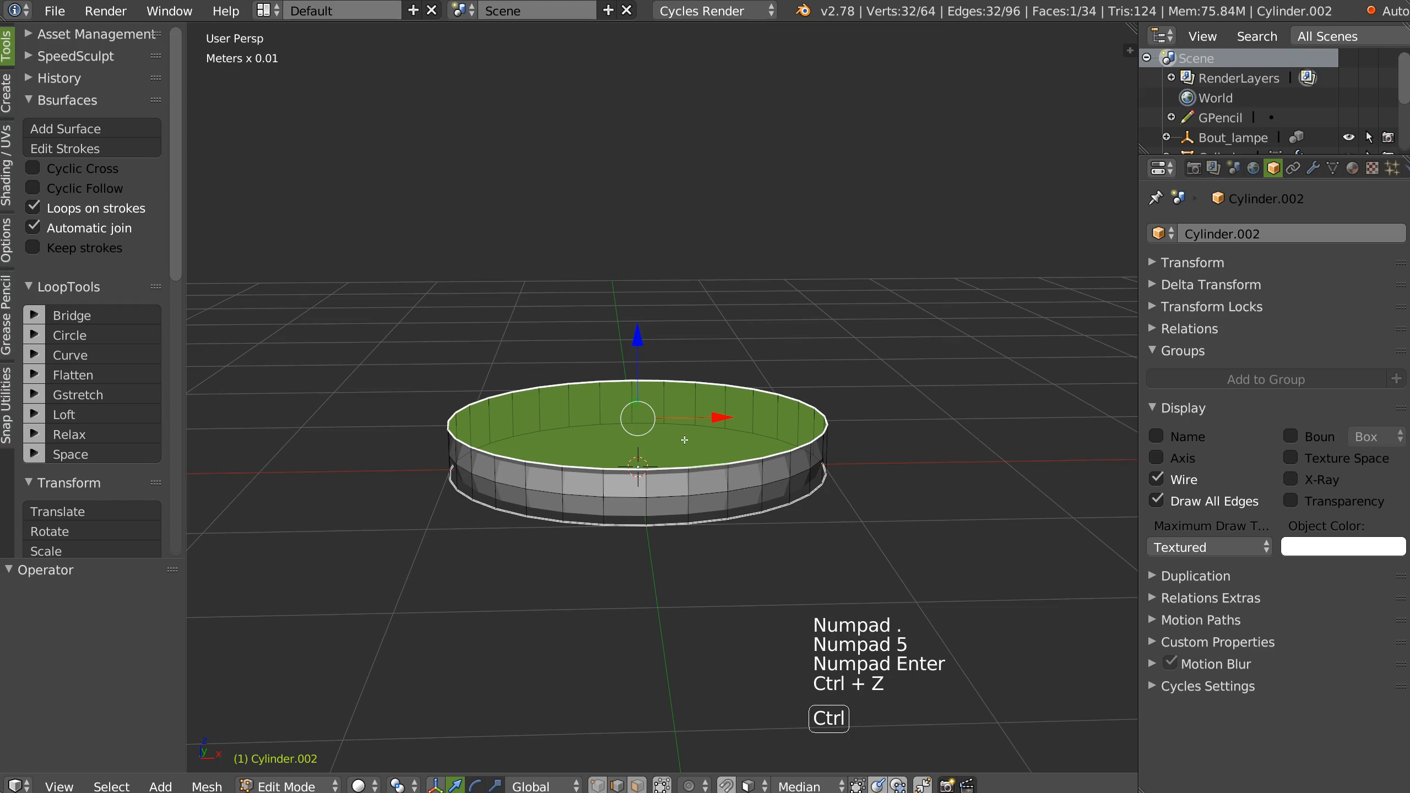
Step: Set the top edge loop's bevel weight to 0.74 and the bevel segments to 5
{"action": "middle_click_drag", "start_coordinate": [688, 441], "coordinate": [664, 423]}
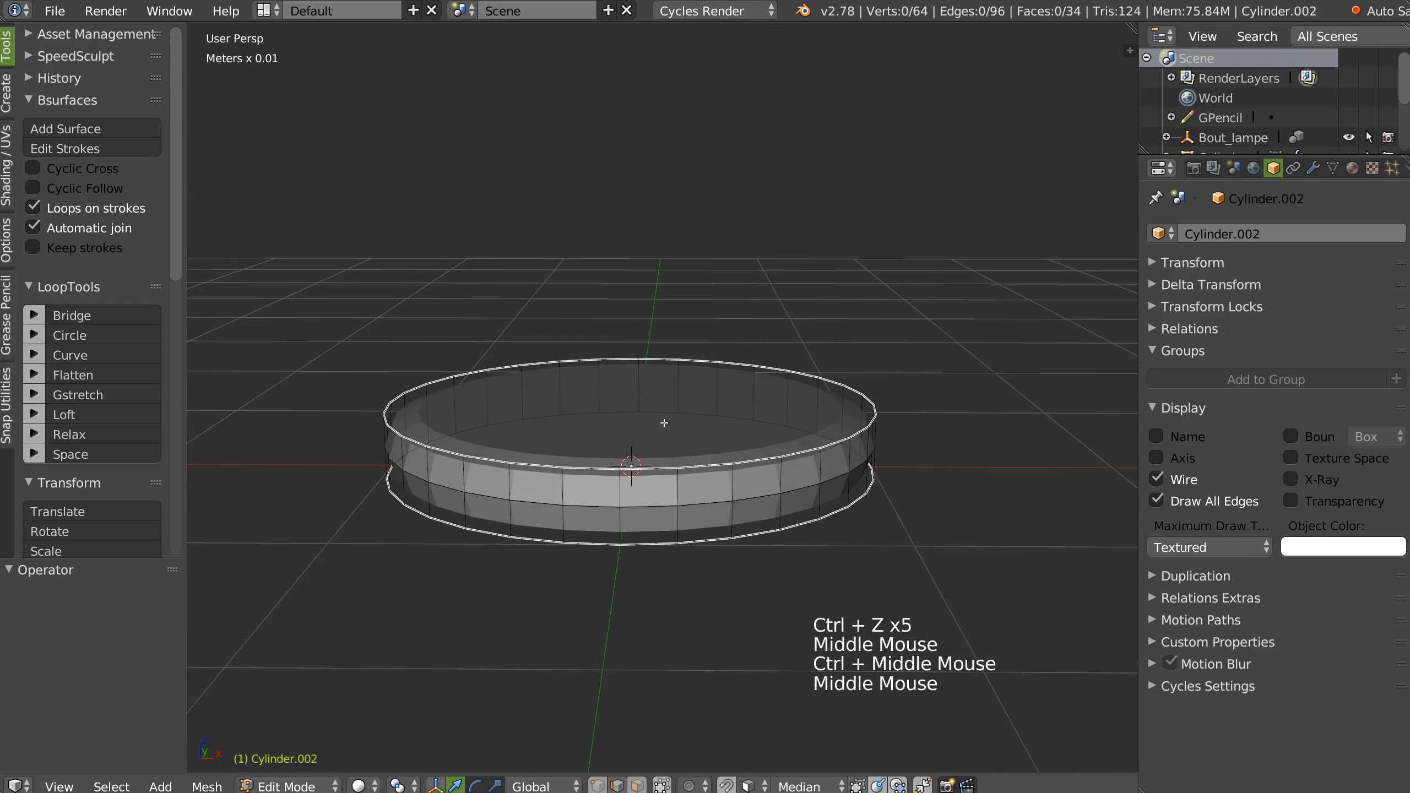
{"action": "left_click", "coordinate": [714, 468], "text": "alt"}
{"action": "key", "text": "shift+ctrl+q"}
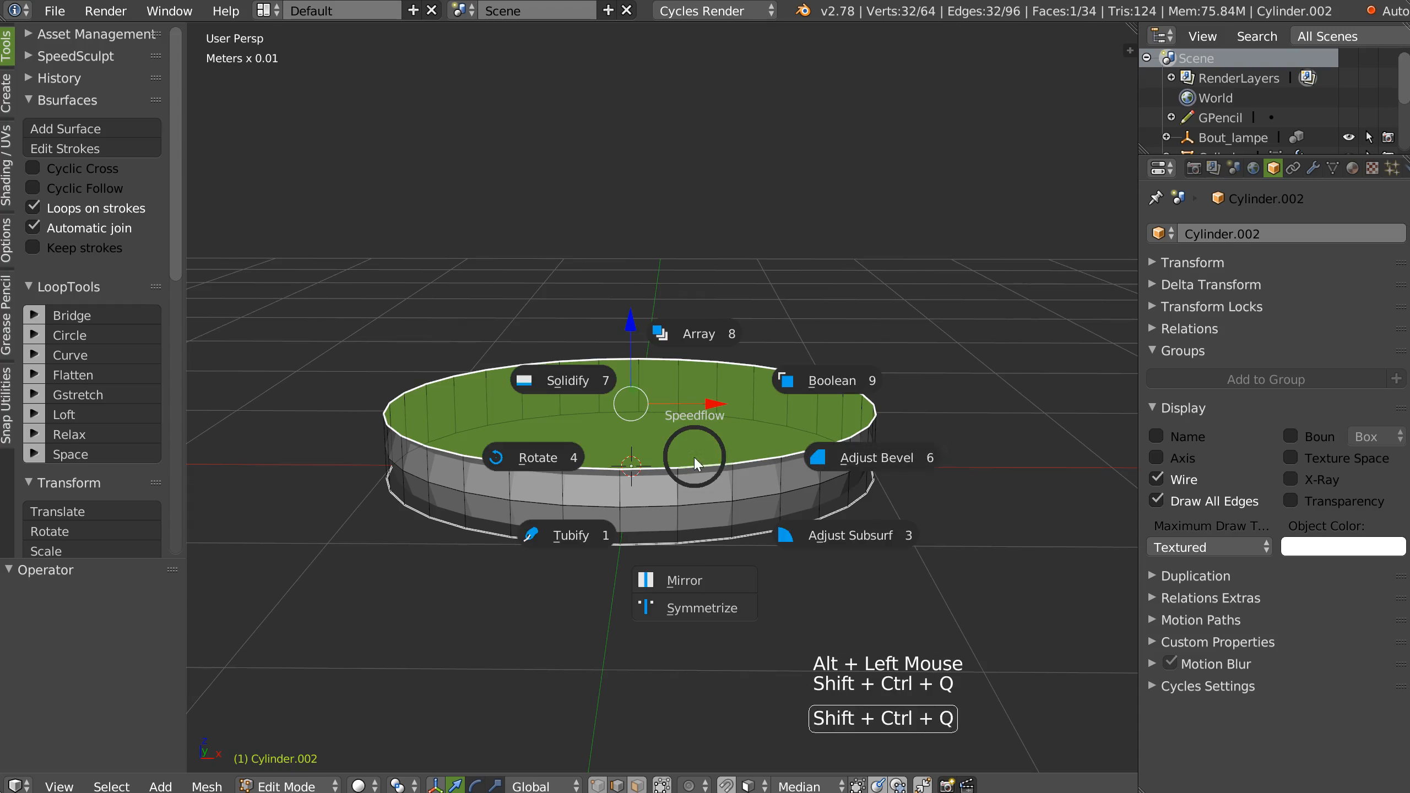
{"action": "left_click", "coordinate": [857, 464]}
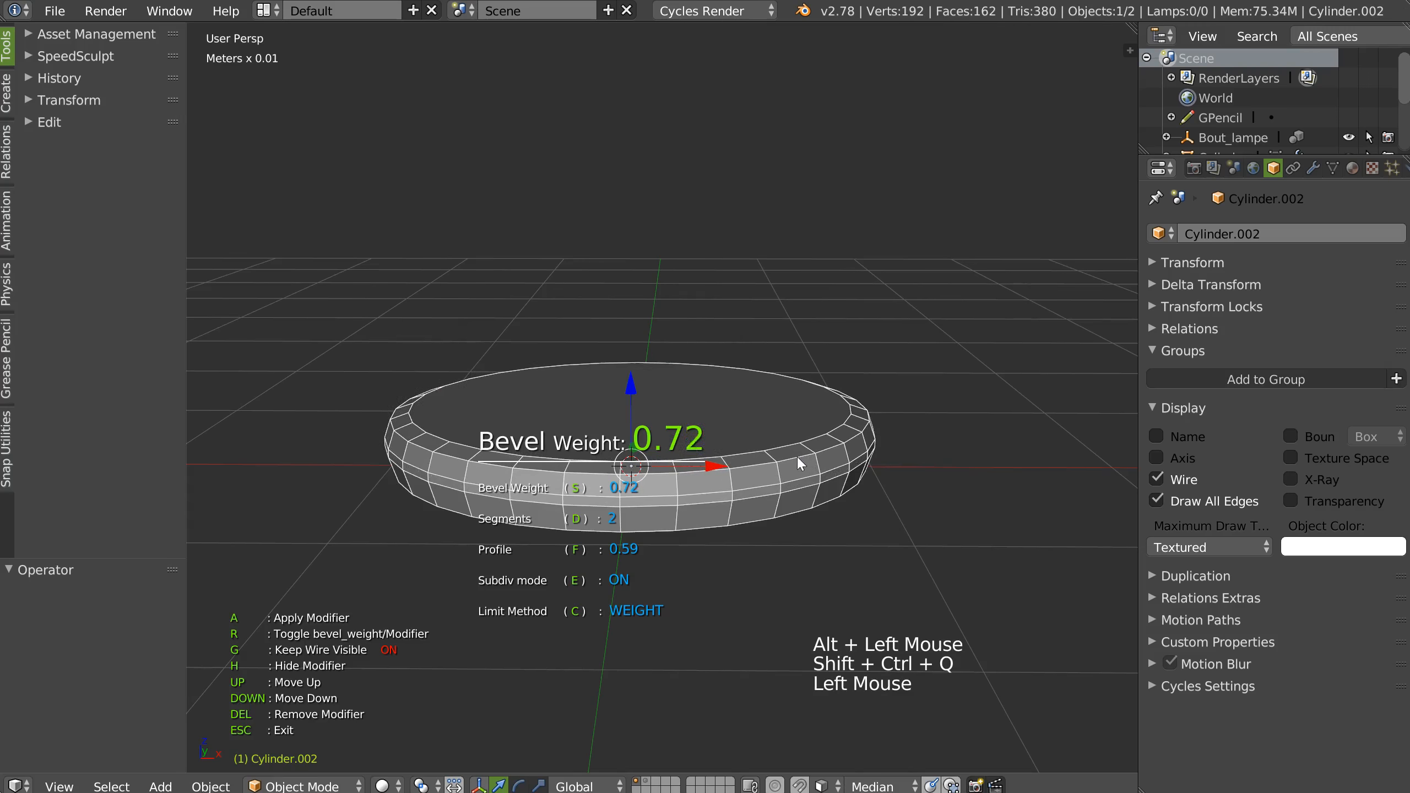
{"action": "left_click", "coordinate": [799, 459]}
{"action": "key", "text": "d"}
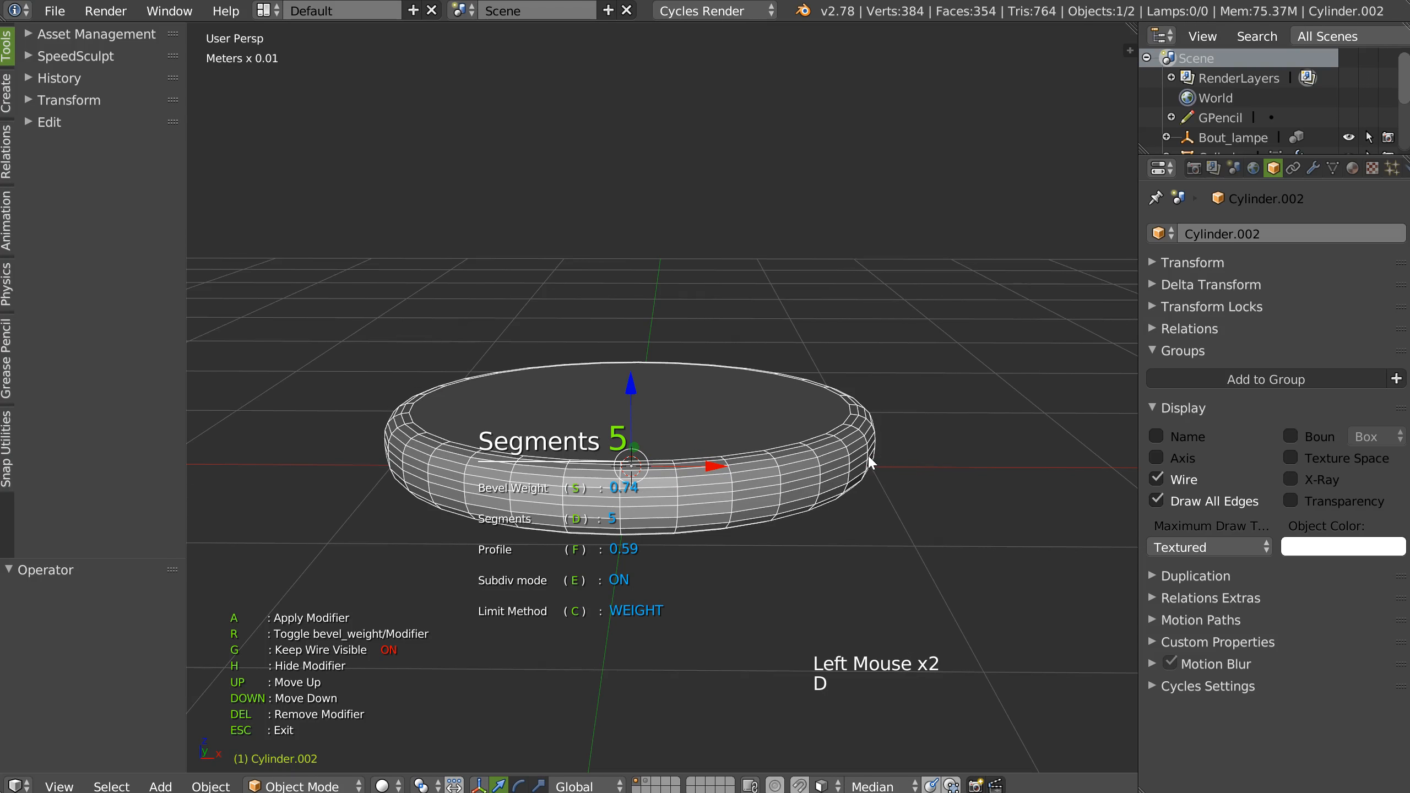
{"action": "left_click", "coordinate": [868, 457]}
{"action": "left_click", "coordinate": [835, 486]}
Step: Reduce the bevel weight of the disc's bottom edge loop with Adjust Bevel
{"action": "middle_click_drag", "start_coordinate": [834, 484], "coordinate": [818, 427]}
{"action": "left_click", "coordinate": [791, 410], "text": "alt"}
{"action": "key", "text": "shift+ctrl+q"}
{"action": "left_click", "coordinate": [924, 412]}
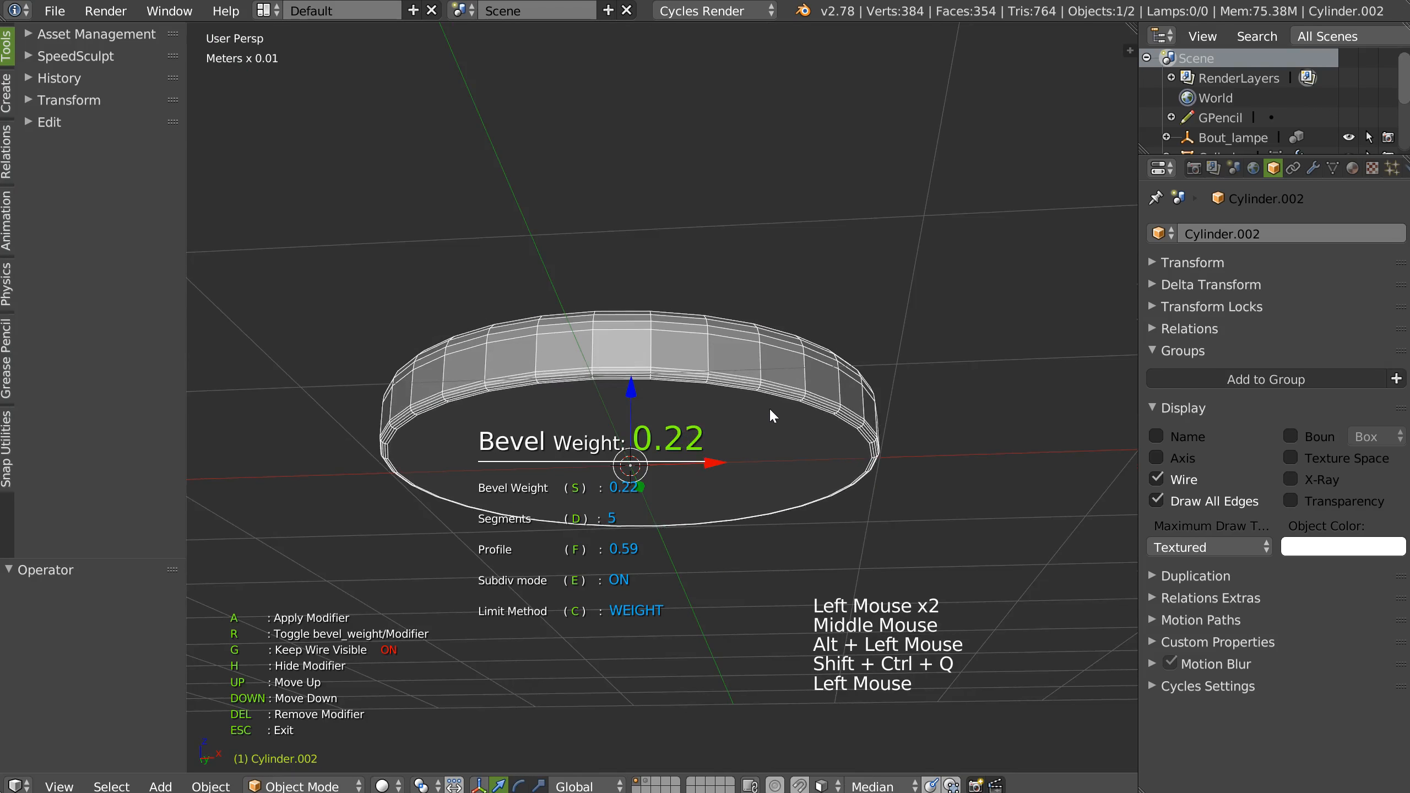
{"action": "double_click", "coordinate": [764, 353]}
{"action": "middle_click_drag", "start_coordinate": [764, 352], "coordinate": [762, 393]}
{"action": "left_click", "coordinate": [785, 435]}
Step: Inset the disc's top face by about 0.80 and turn the inner face into a triangle fan meeting at the centre
{"action": "key", "text": "Tab"}
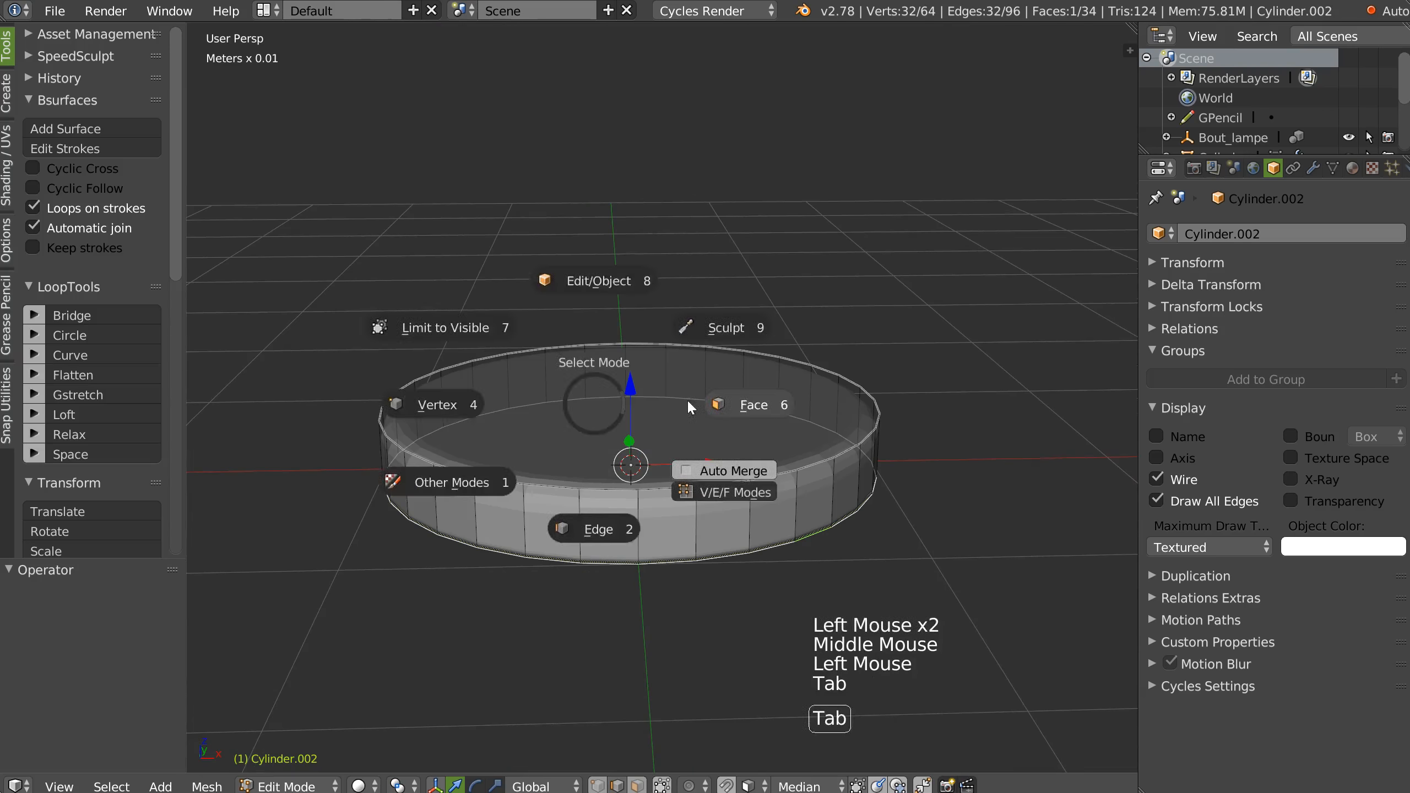
{"action": "left_click", "coordinate": [648, 402]}
{"action": "key", "text": "i"}
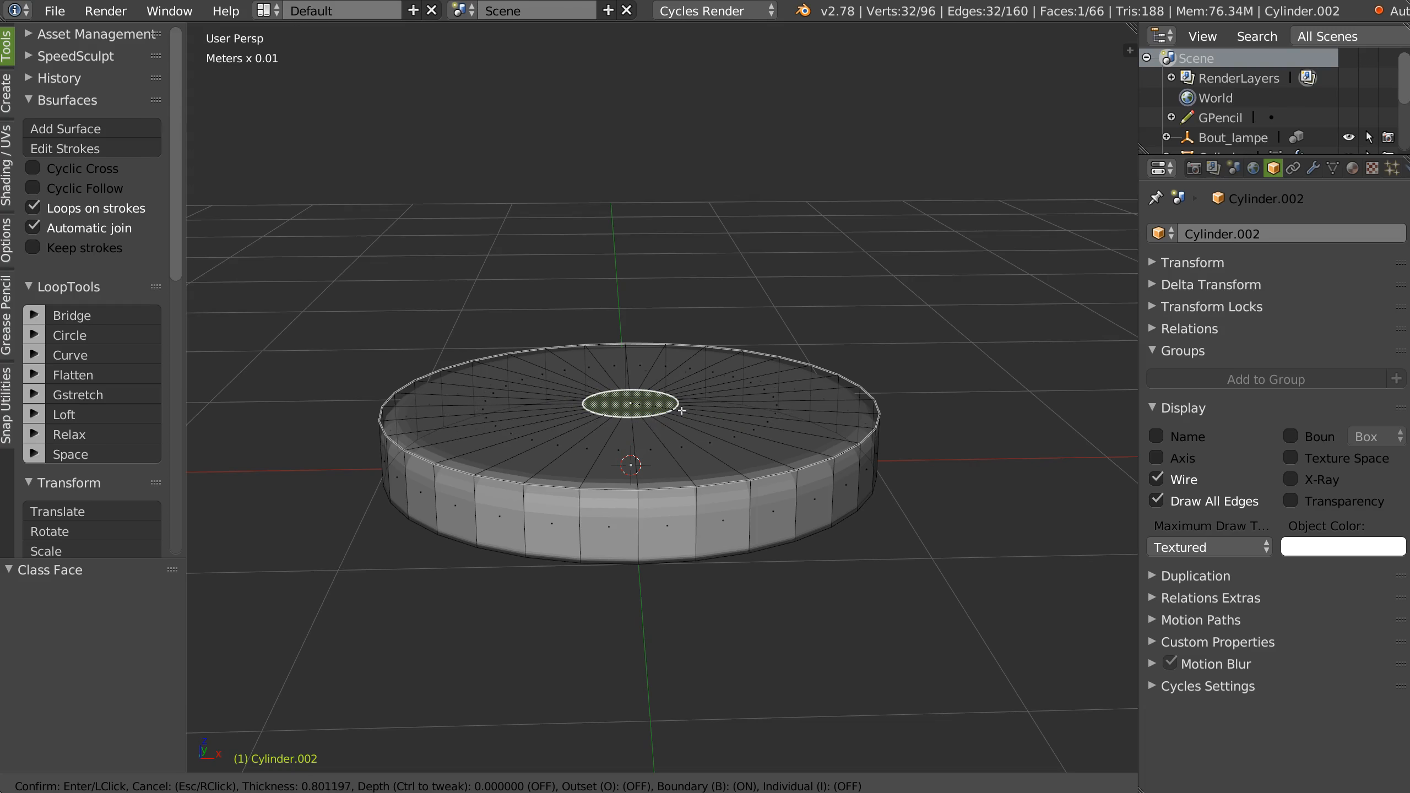
{"action": "left_click", "coordinate": [681, 410]}
{"action": "middle_click_drag", "start_coordinate": [681, 410], "coordinate": [694, 447]}
{"action": "right_click", "coordinate": [694, 447]}
{"action": "left_click", "coordinate": [816, 364]}
Step: Select the small inner ring of edges on the disc's top and set its edge bevel weight factor to -1
{"action": "middle_click_drag", "start_coordinate": [816, 364], "coordinate": [671, 408]}
{"action": "key", "text": "Tab"}
{"action": "left_click", "coordinate": [649, 371], "text": "alt"}
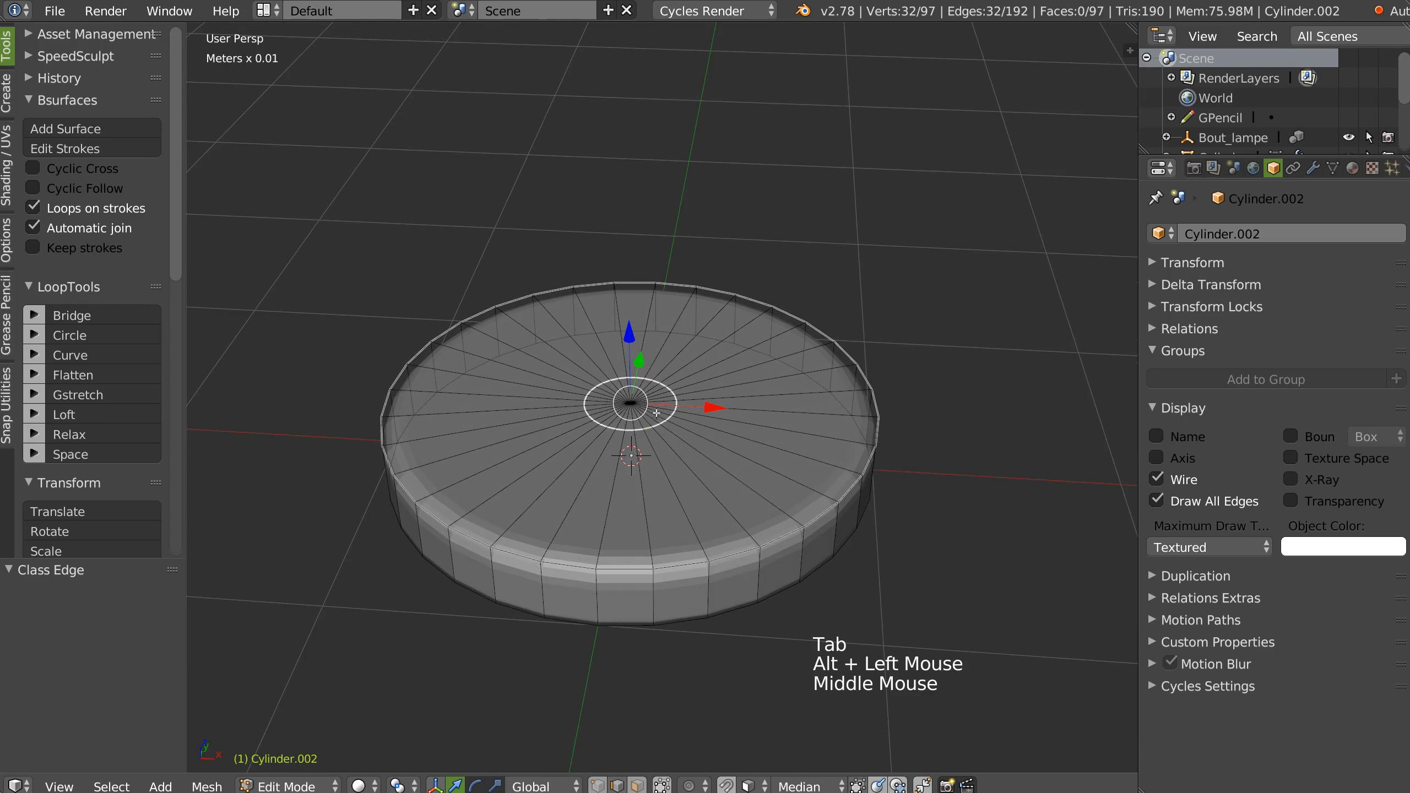
{"action": "key", "text": "shift+q"}
{"action": "left_click", "coordinate": [460, 414]}
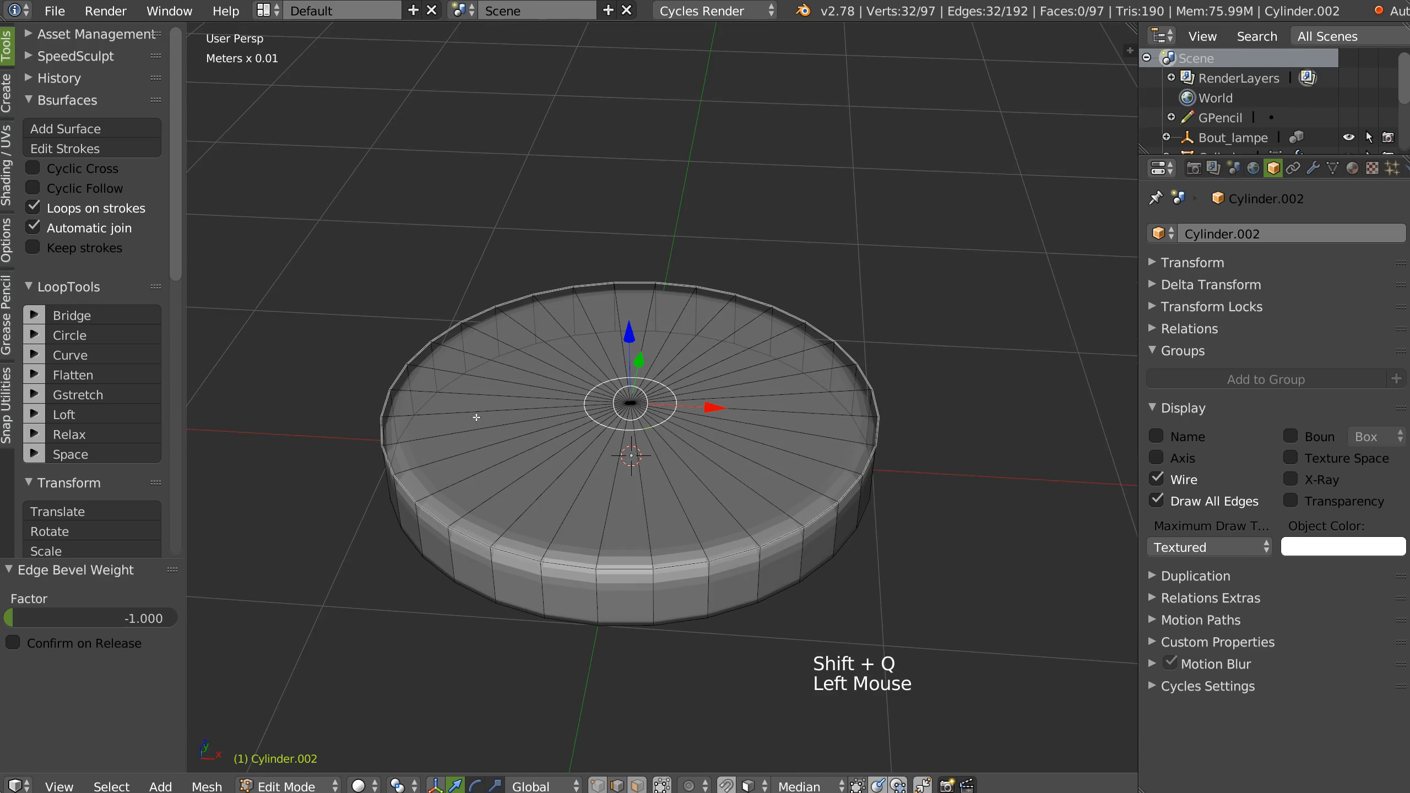
Step: Inset the disc's underside face by 0.9524 mm and delete the inner face to open the bottom
{"action": "middle_click_drag", "start_coordinate": [676, 528], "coordinate": [638, 444]}
{"action": "key", "text": "Tab"}
{"action": "left_click", "coordinate": [663, 460]}
{"action": "left_click", "coordinate": [588, 481]}
{"action": "key", "text": "Tab"}
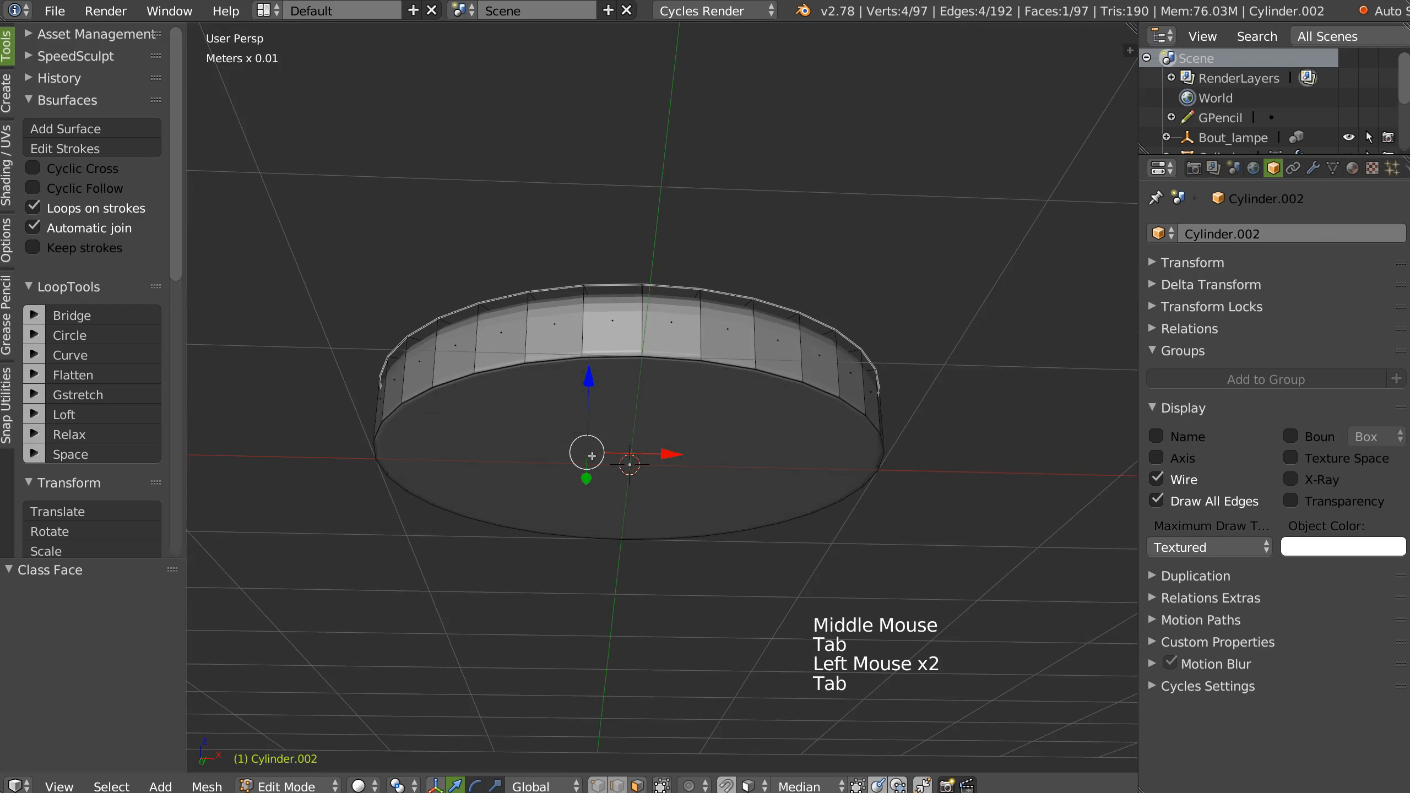
{"action": "left_click", "coordinate": [642, 471]}
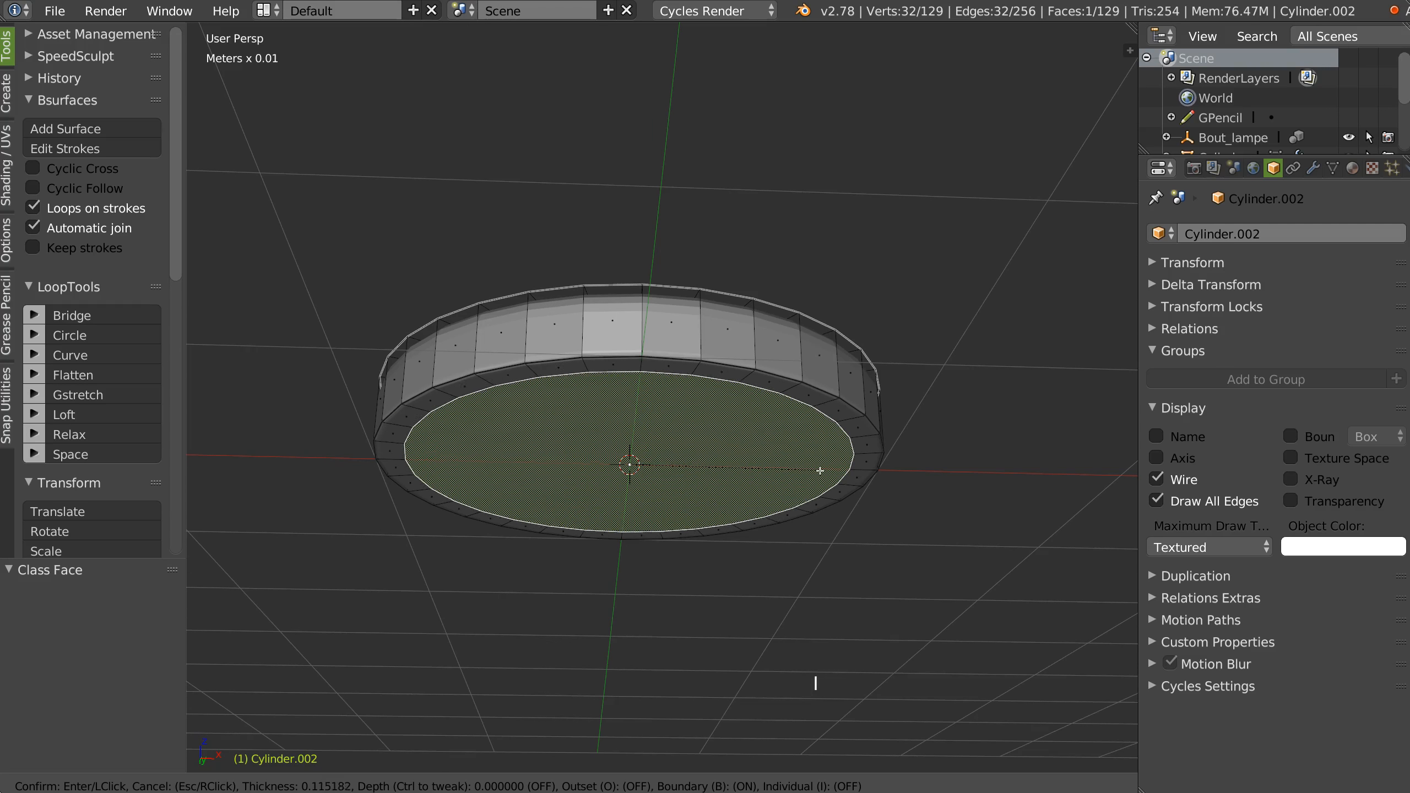
{"action": "left_click", "coordinate": [572, 378]}
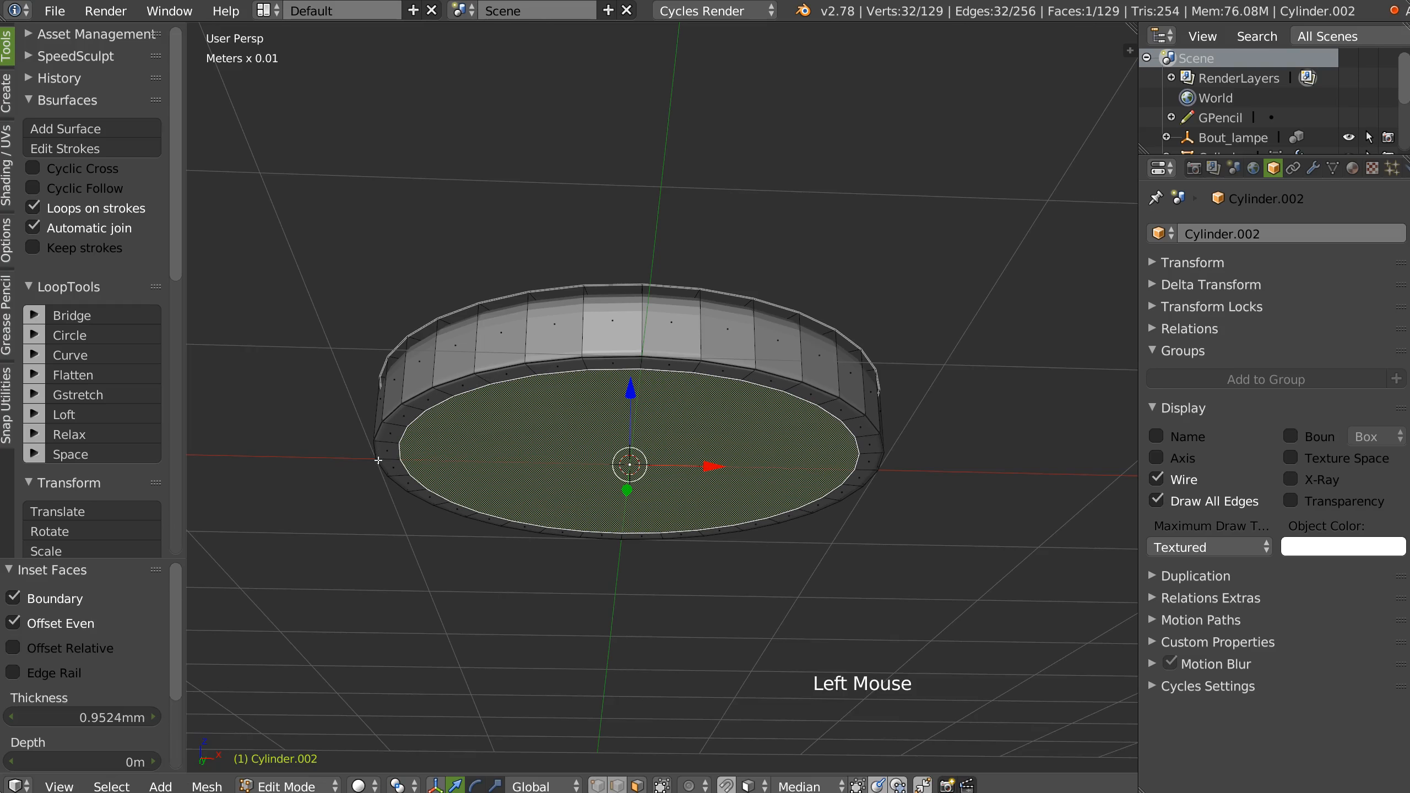
{"action": "key", "text": "x"}
{"action": "left_click", "coordinate": [703, 463]}
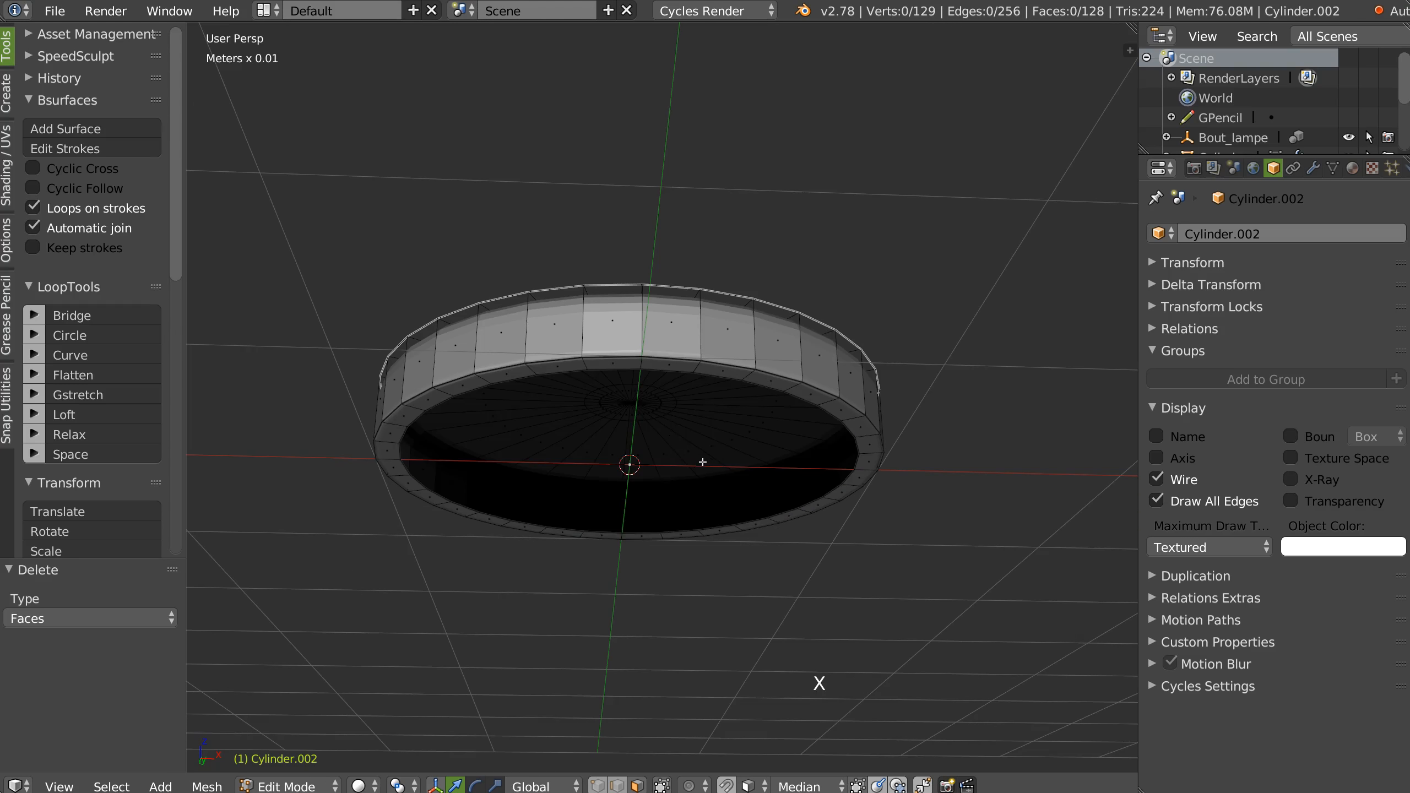
Step: Leave mesh editing and add a level 2 subdivision surface to the base disc
{"action": "middle_click_drag", "start_coordinate": [676, 426], "coordinate": [657, 484]}
{"action": "key", "text": "Tab"}
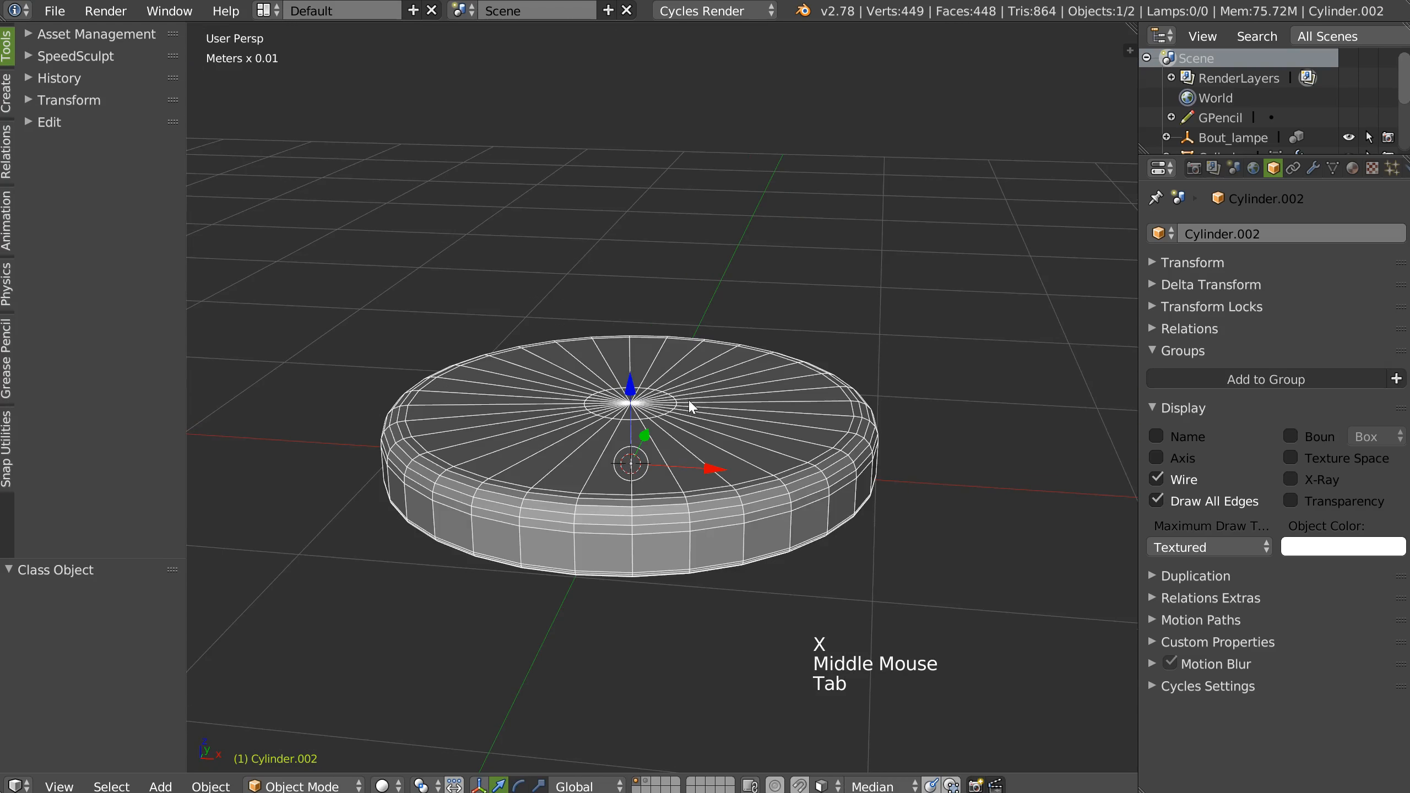
{"action": "key", "text": "z"}
{"action": "key", "text": "ctrl+2"}
{"action": "right_click", "coordinate": [761, 477]}
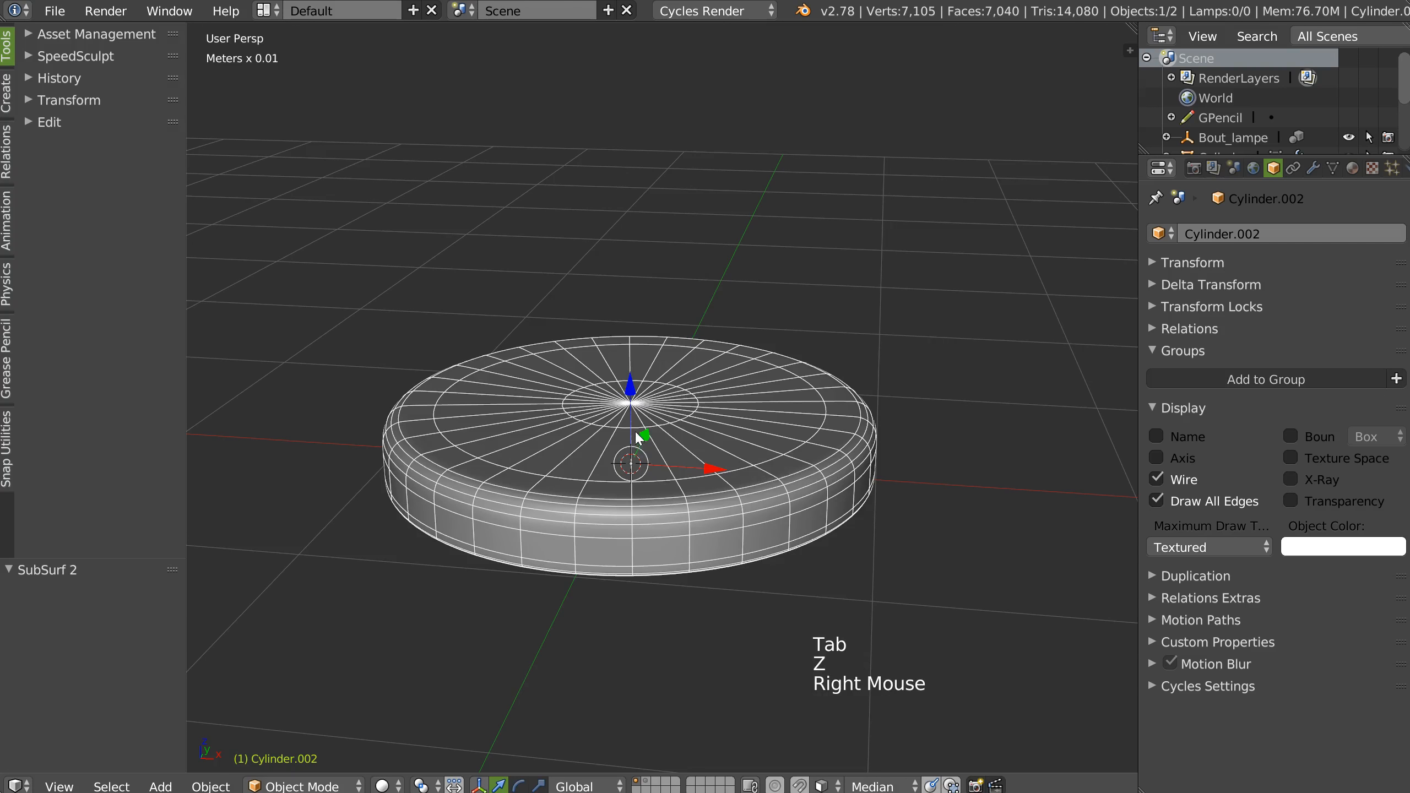
Step: Add two concentric edge loops to the top of the disc, keeping each at its centred position
{"action": "key", "text": "Tab"}
{"action": "key", "text": "ctrl+r"}
{"action": "left_click", "coordinate": [721, 450]}
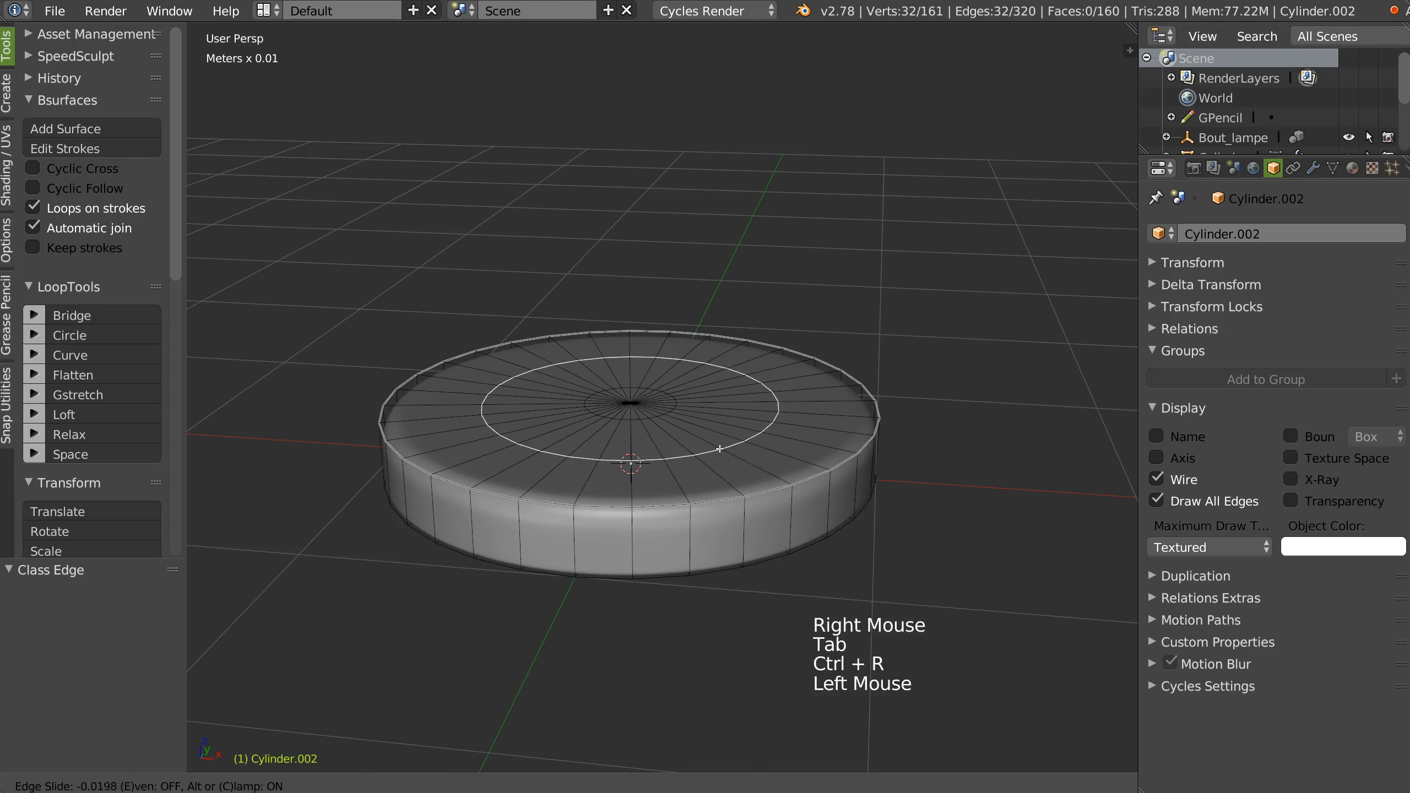
{"action": "right_click", "coordinate": [722, 450]}
{"action": "key", "text": "ctrl+r"}
{"action": "left_click", "coordinate": [778, 458]}
{"action": "right_click", "coordinate": [788, 461]}
Step: Try a third edge loop near the outer rim of the disc's top and undo it
{"action": "key", "text": "ctrl+r"}
{"action": "left_click", "coordinate": [803, 465]}
{"action": "right_click", "coordinate": [799, 471]}
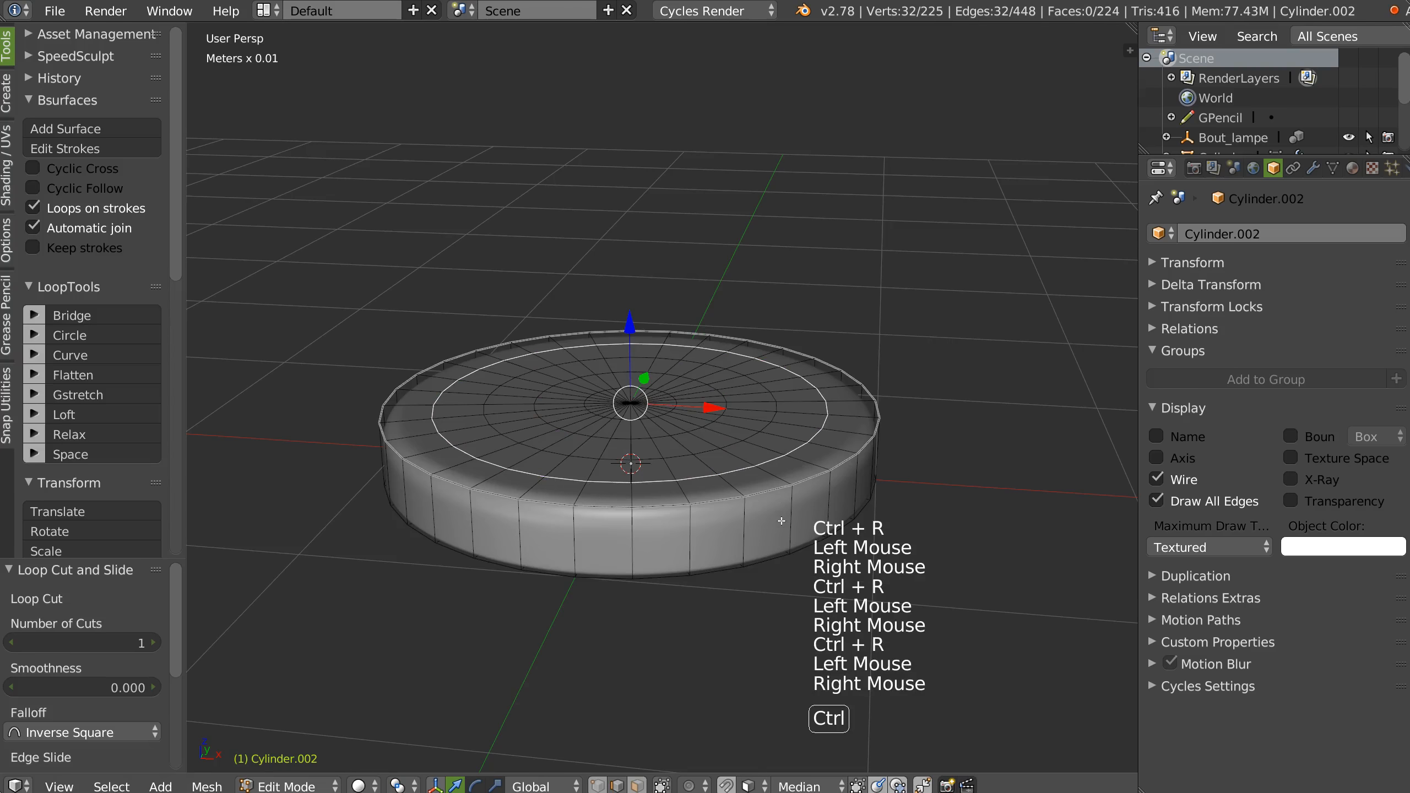
{"action": "key", "text": "ctrl+z"}
Step: Add one centred edge loop around the side of the disc and return to object mode
{"action": "middle_click_drag", "start_coordinate": [763, 522], "coordinate": [717, 431]}
{"action": "key", "text": "ctrl+r"}
{"action": "left_click", "coordinate": [789, 499]}
{"action": "right_click", "coordinate": [789, 499]}
{"action": "key", "text": "Tab"}
Step: Put the disc in a new group and name the group Socle
{"action": "middle_click_drag", "start_coordinate": [716, 431], "coordinate": [624, 473], "text": "shift"}
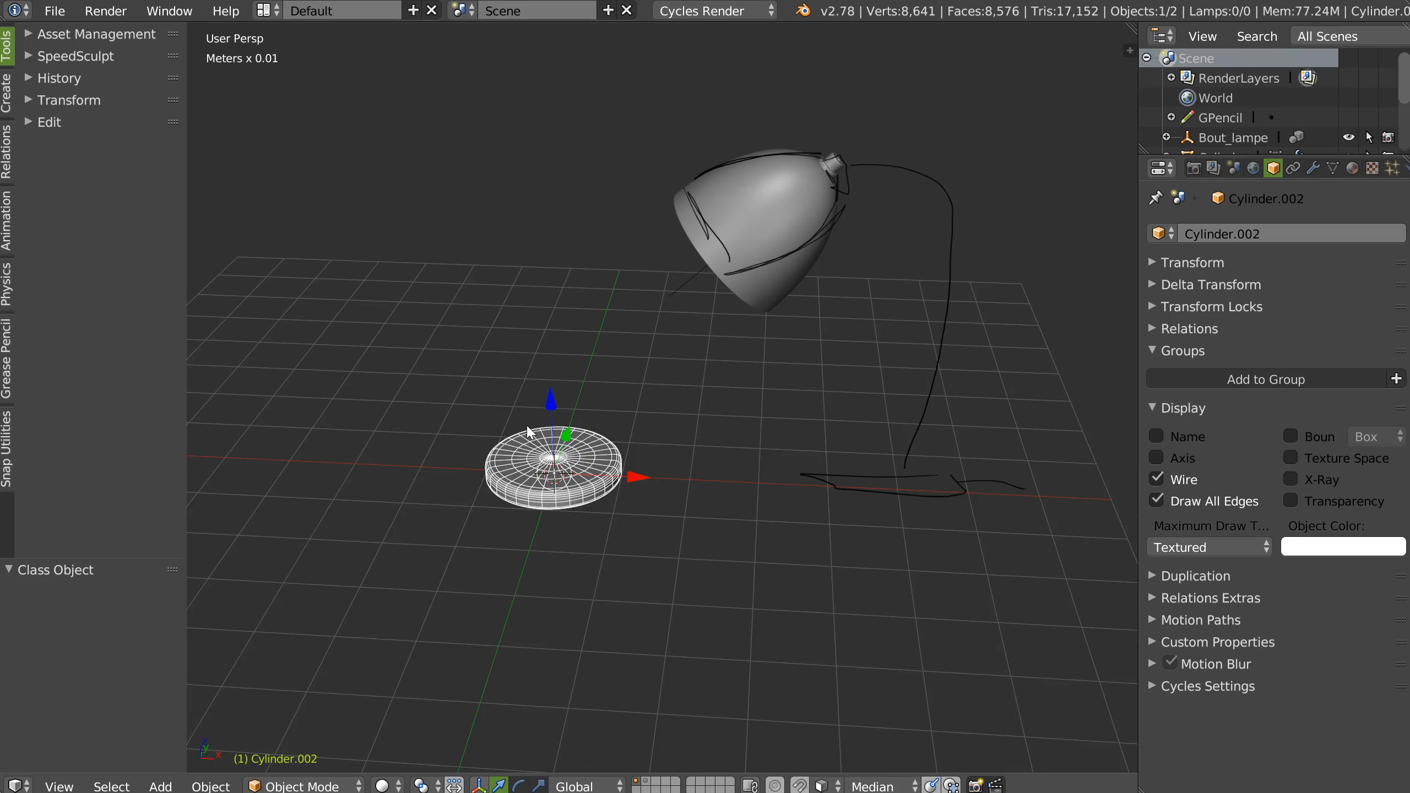
{"action": "key", "text": "ctrl+g"}
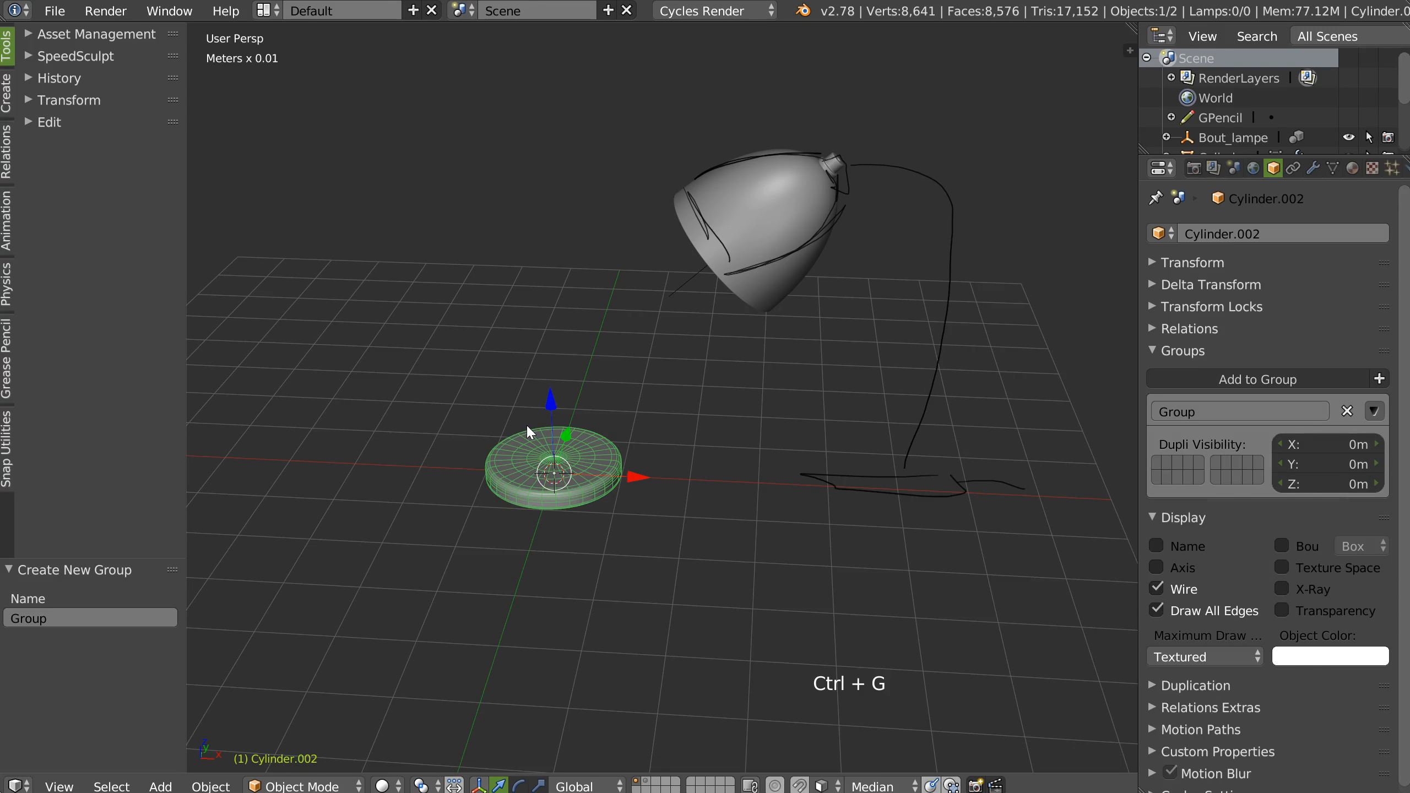
{"action": "left_click", "coordinate": [1219, 412]}
{"action": "type", "text": "Socle"}
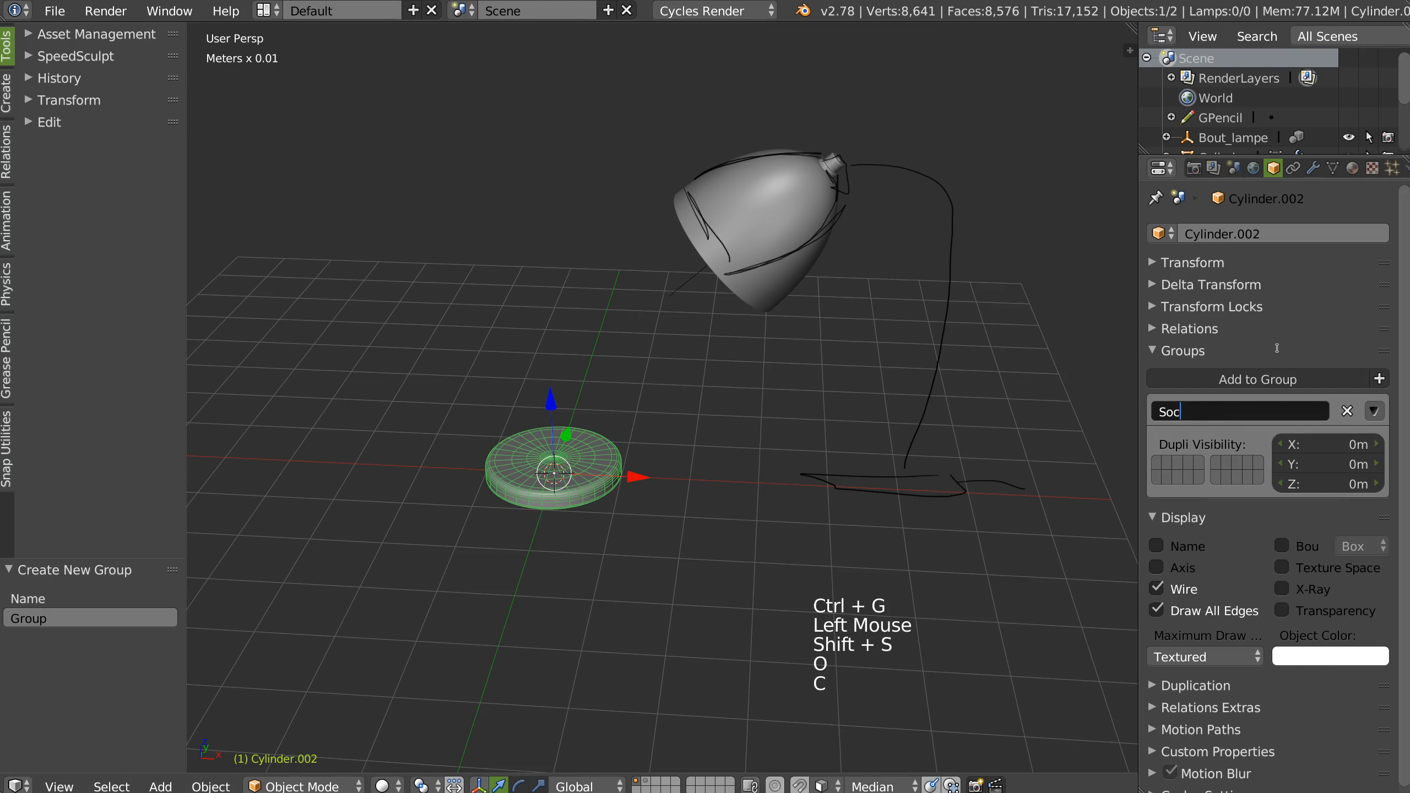
{"action": "key", "text": "Return"}
Step: Move the disc to the third layer
{"action": "middle_click_drag", "start_coordinate": [666, 500], "coordinate": [658, 718]}
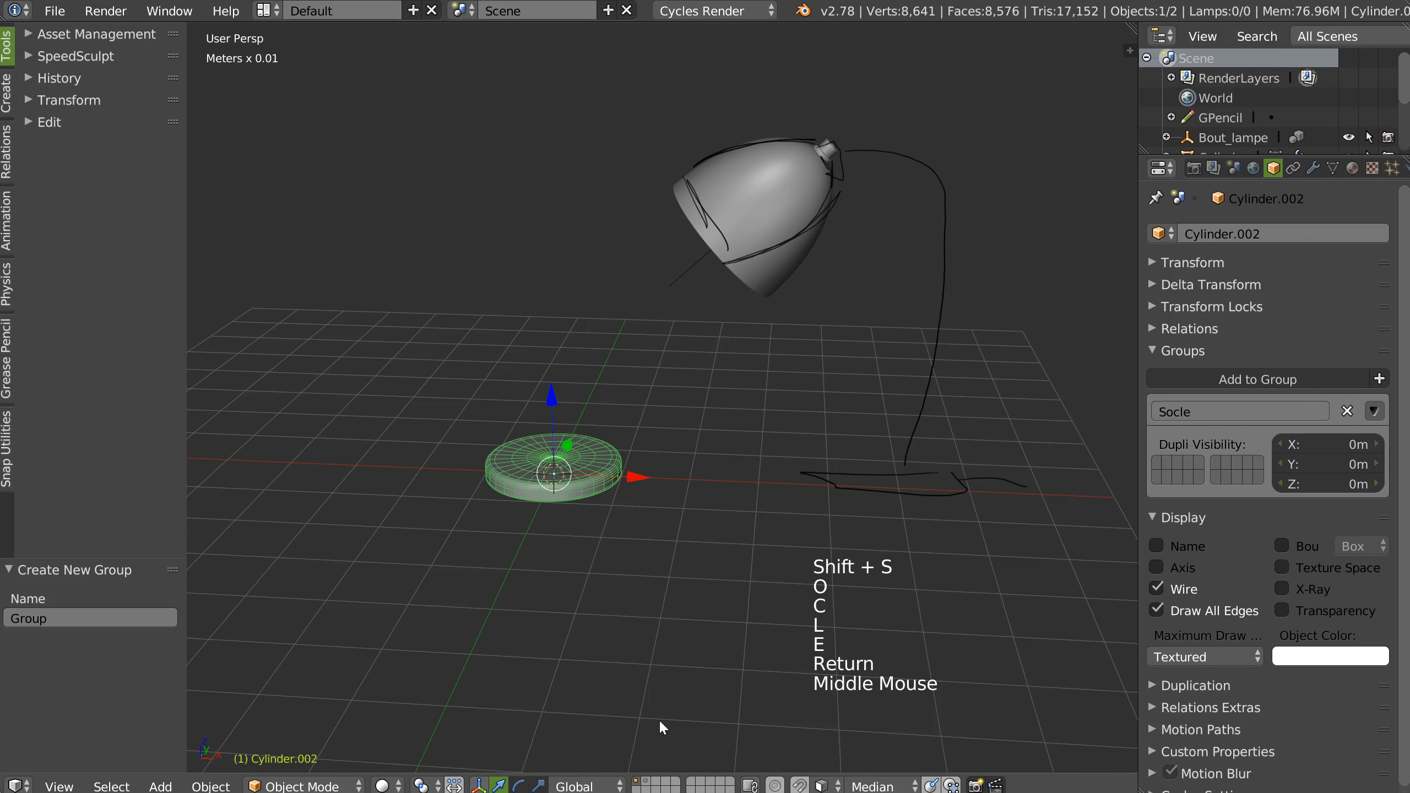
{"action": "key", "text": "m"}
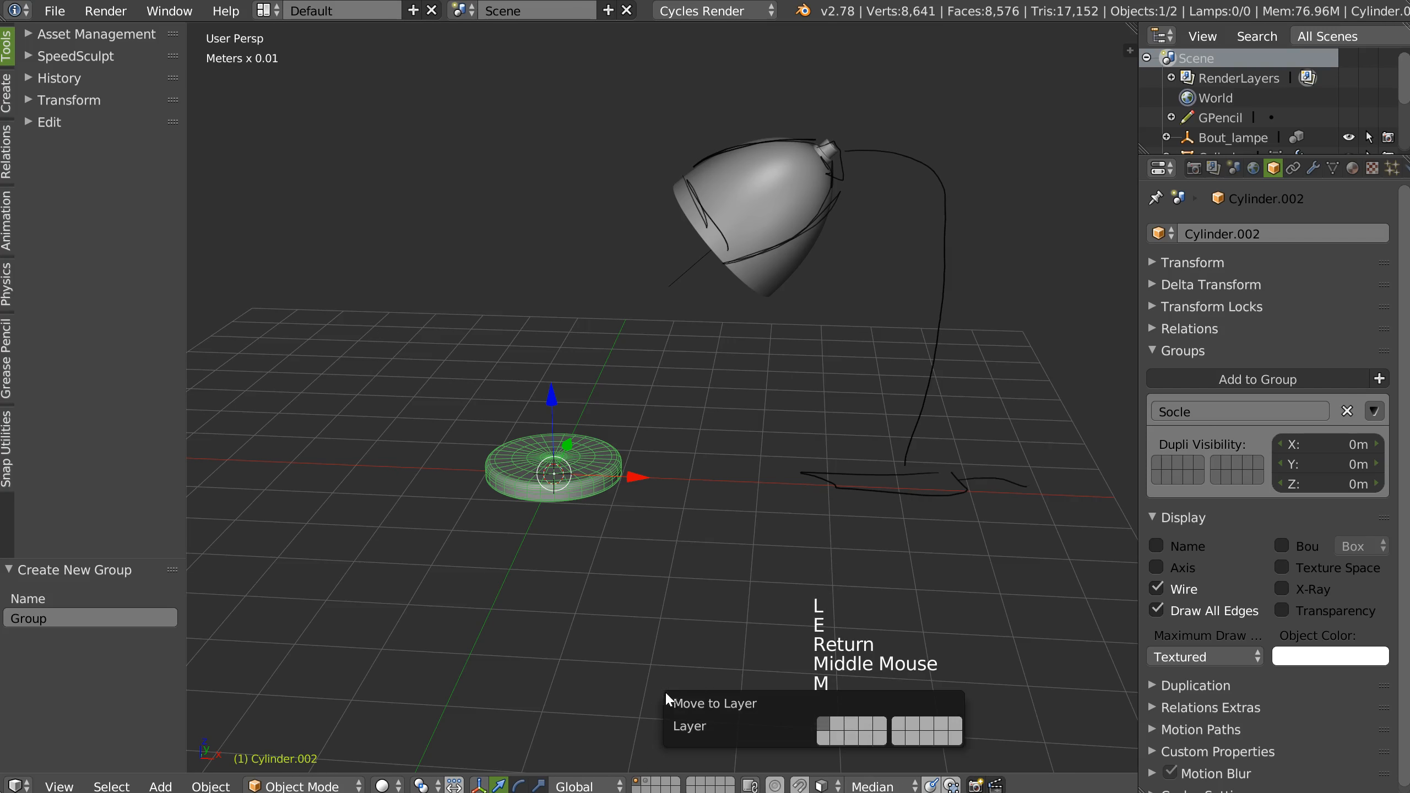
{"action": "left_click", "coordinate": [852, 729]}
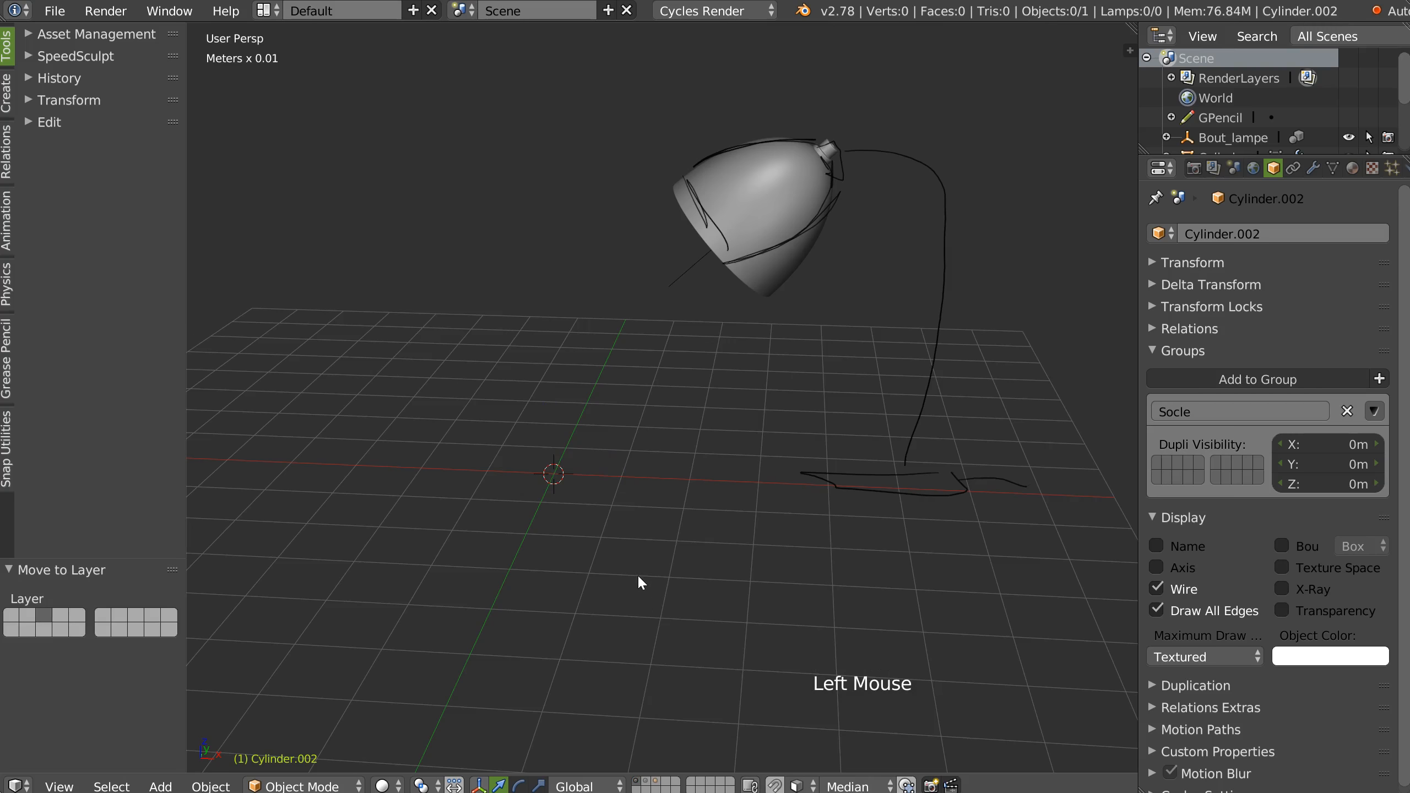
Step: Add an instance of the Socle group and move it about 5.07 cm along X onto the sketched lamp foot
{"action": "key", "text": "a"}
{"action": "key", "text": "Escape"}
{"action": "key", "text": "shift+a"}
{"action": "mouse_move", "coordinate": [632, 578]}
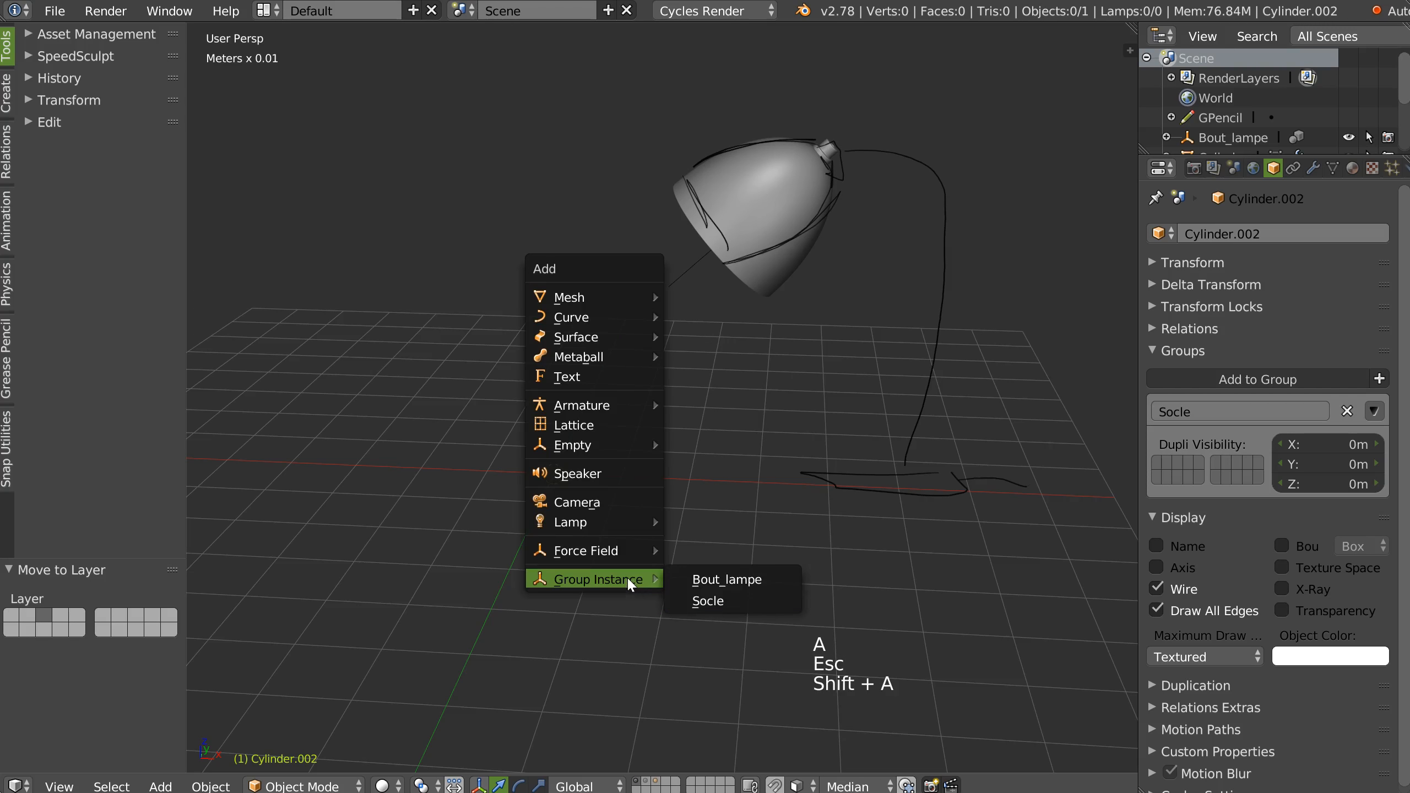
{"action": "left_click", "coordinate": [712, 601]}
{"action": "left_click_drag", "start_coordinate": [634, 475], "coordinate": [979, 509]}
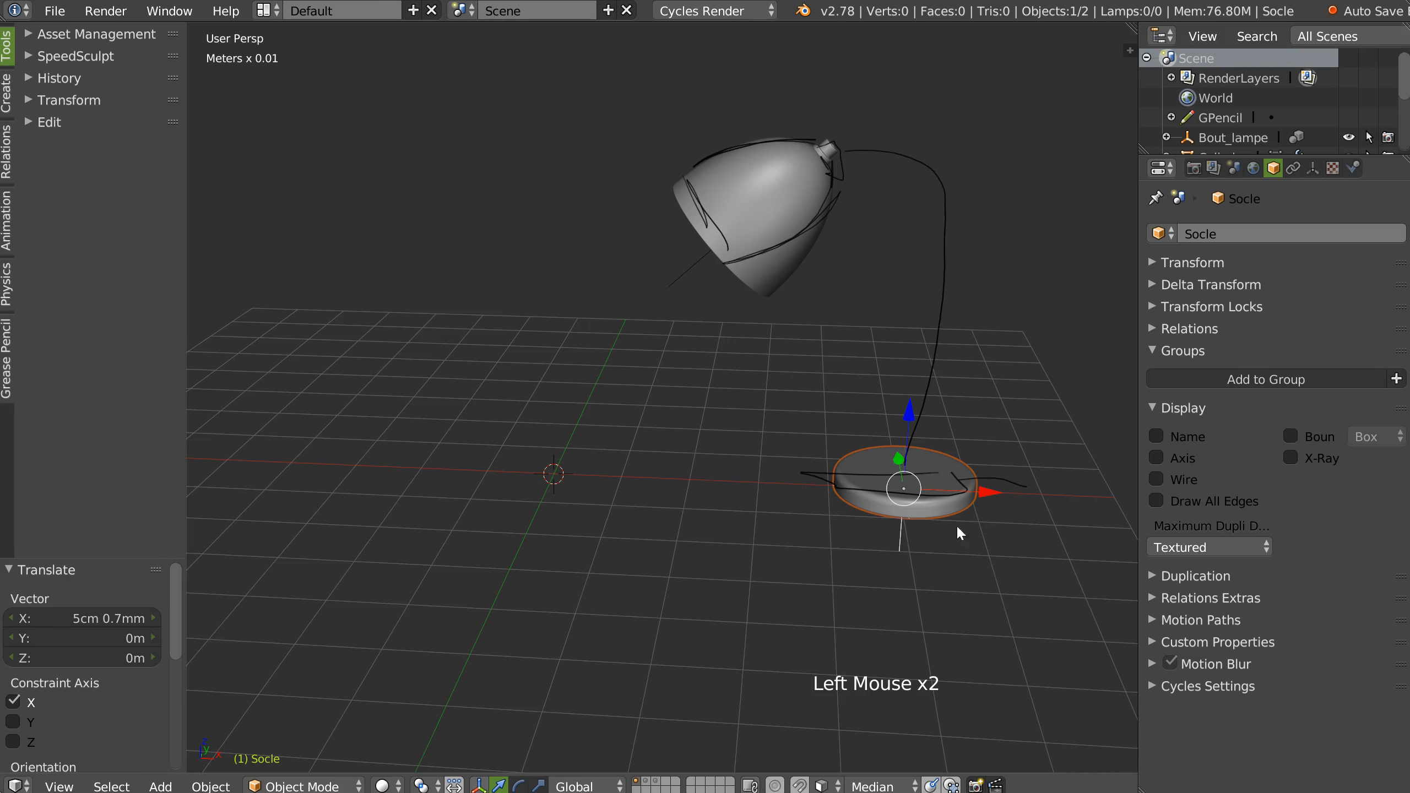
Step: Show only the third layer and select the original base disc there
{"action": "left_click", "coordinate": [664, 788]}
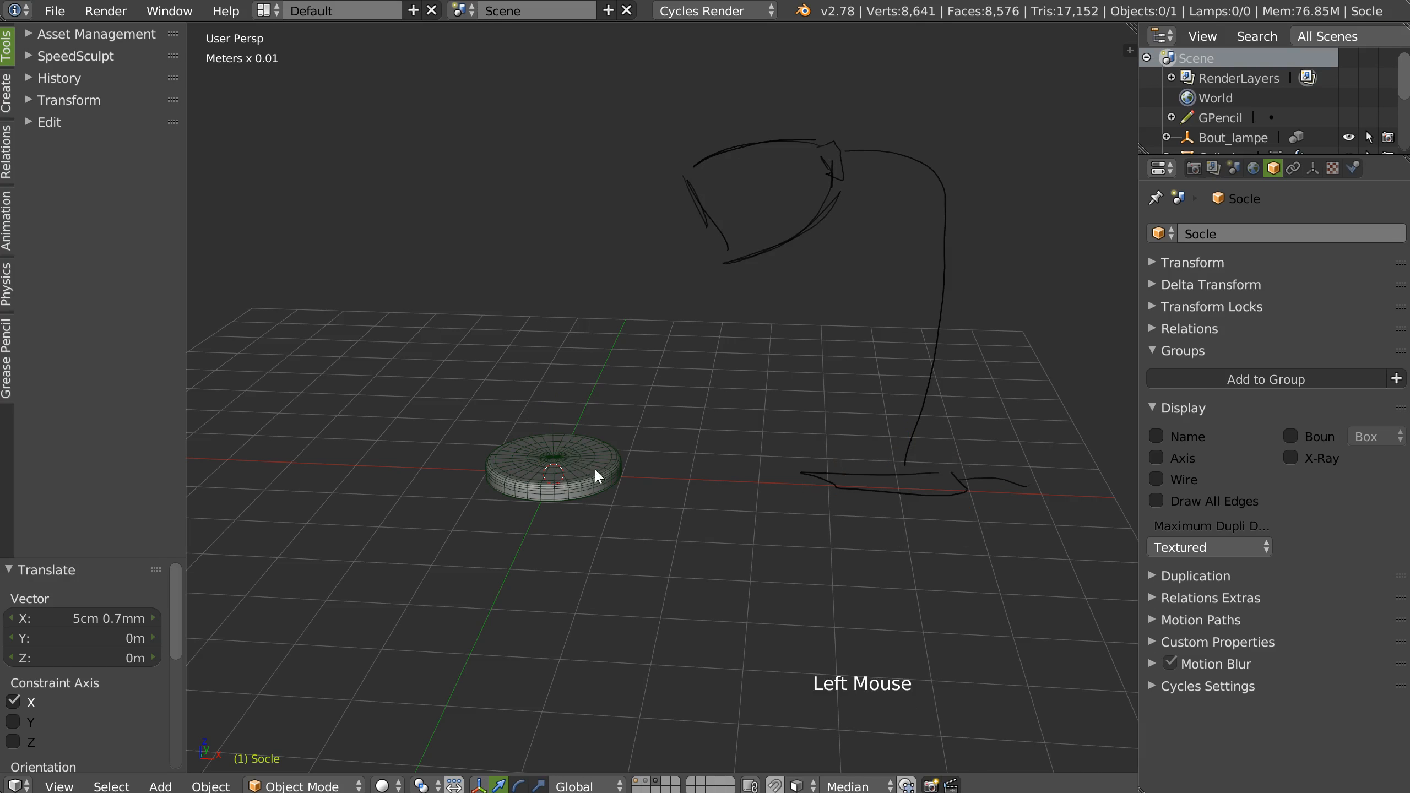
{"action": "left_click", "coordinate": [595, 472]}
{"action": "left_click", "coordinate": [637, 787]}
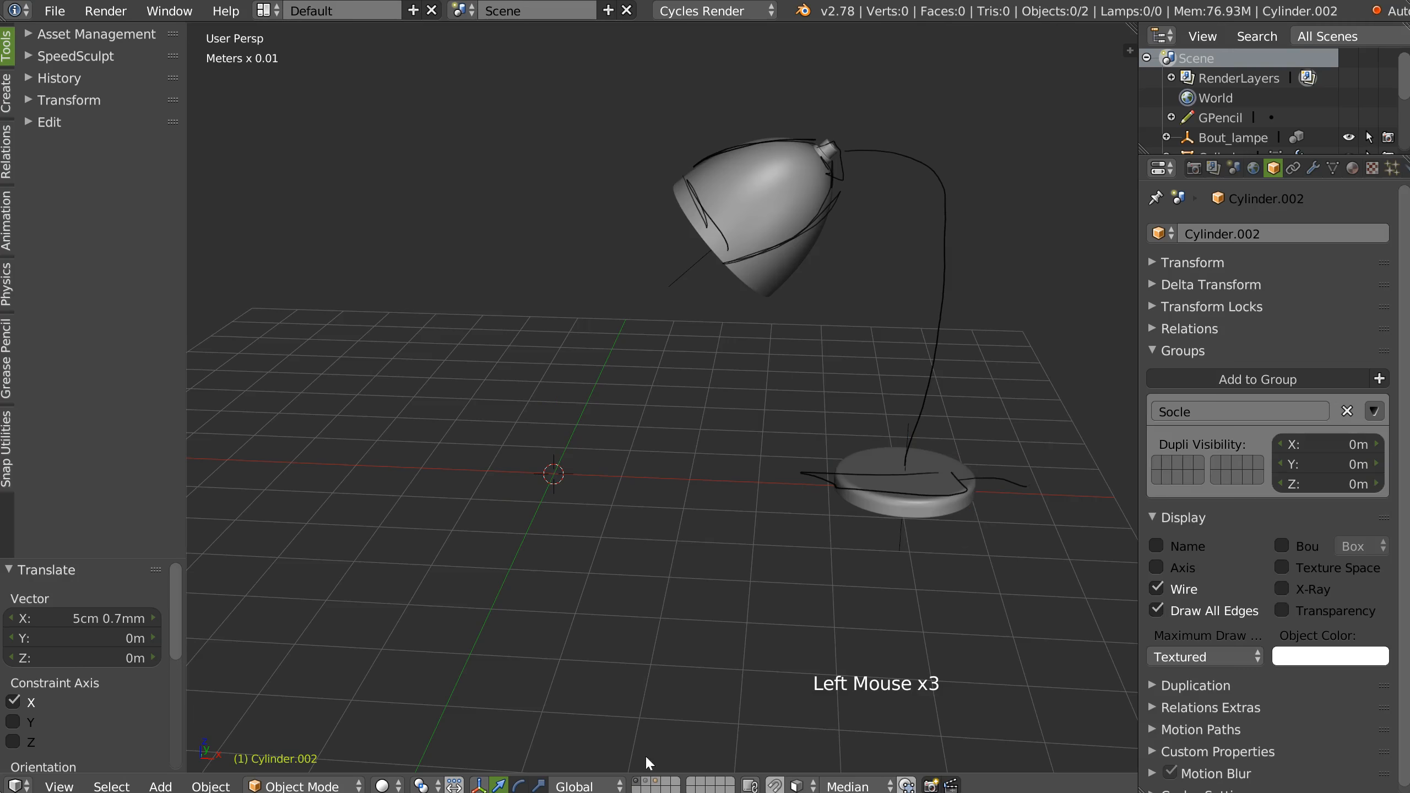
{"action": "left_click", "coordinate": [912, 518]}
{"action": "middle_click_drag", "start_coordinate": [912, 518], "coordinate": [824, 469]}
{"action": "left_click", "coordinate": [661, 785]}
{"action": "middle_click_drag", "start_coordinate": [665, 472], "coordinate": [738, 465], "text": "ctrl"}
{"action": "left_click", "coordinate": [738, 461]}
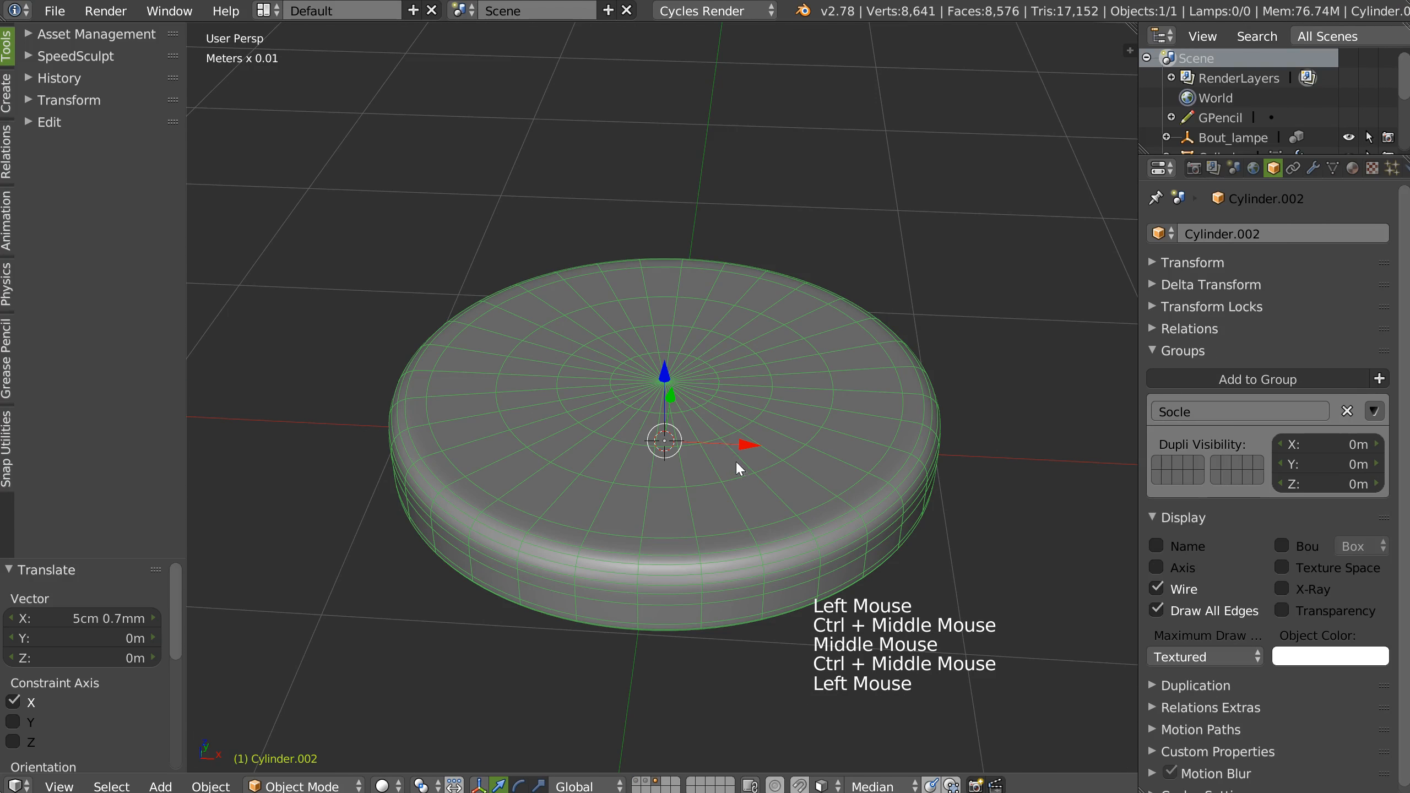
Step: Add a 32-vertex cylinder at the disc's centre, scale it down and raise it along Z above the disc
{"action": "right_click", "coordinate": [652, 443]}
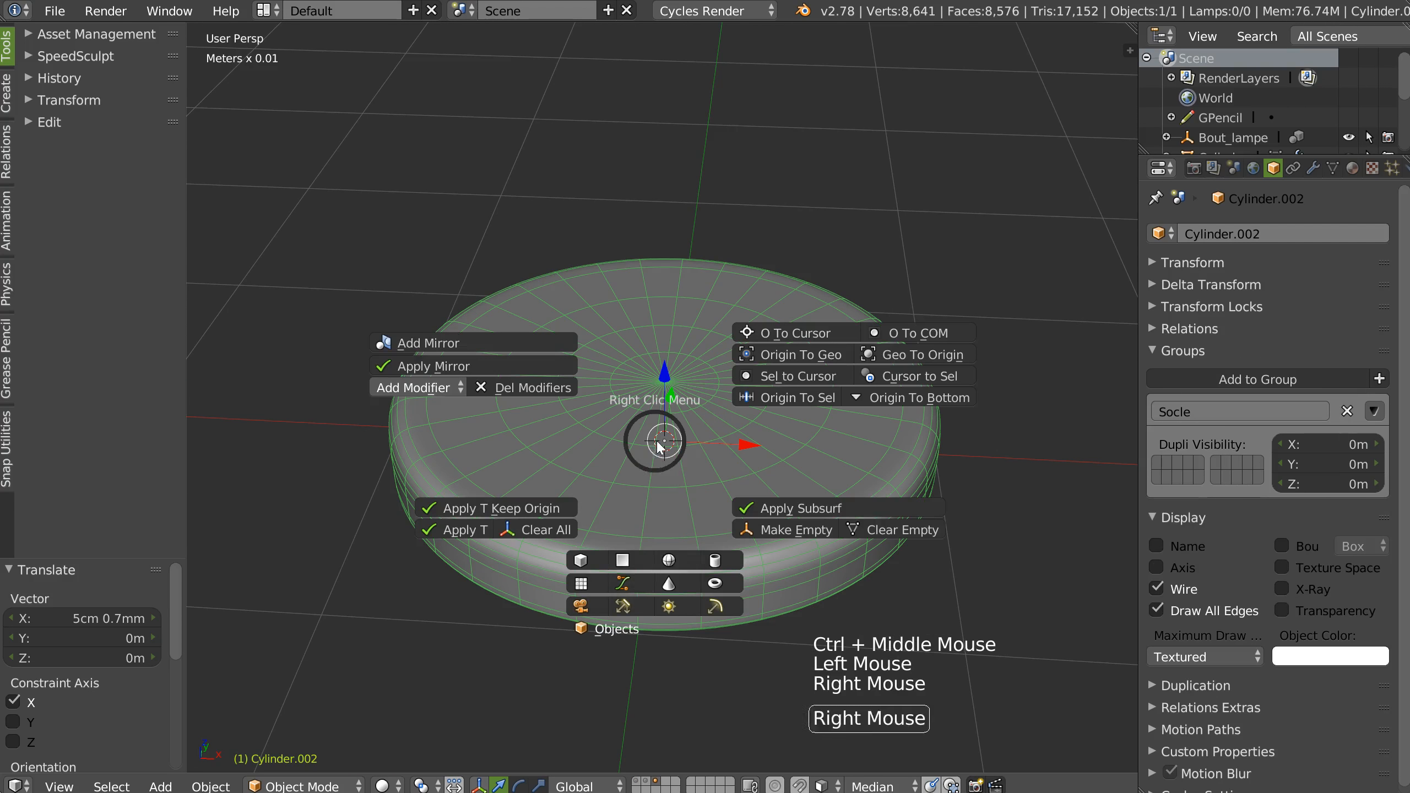
{"action": "left_click", "coordinate": [731, 561]}
{"action": "key", "text": "s"}
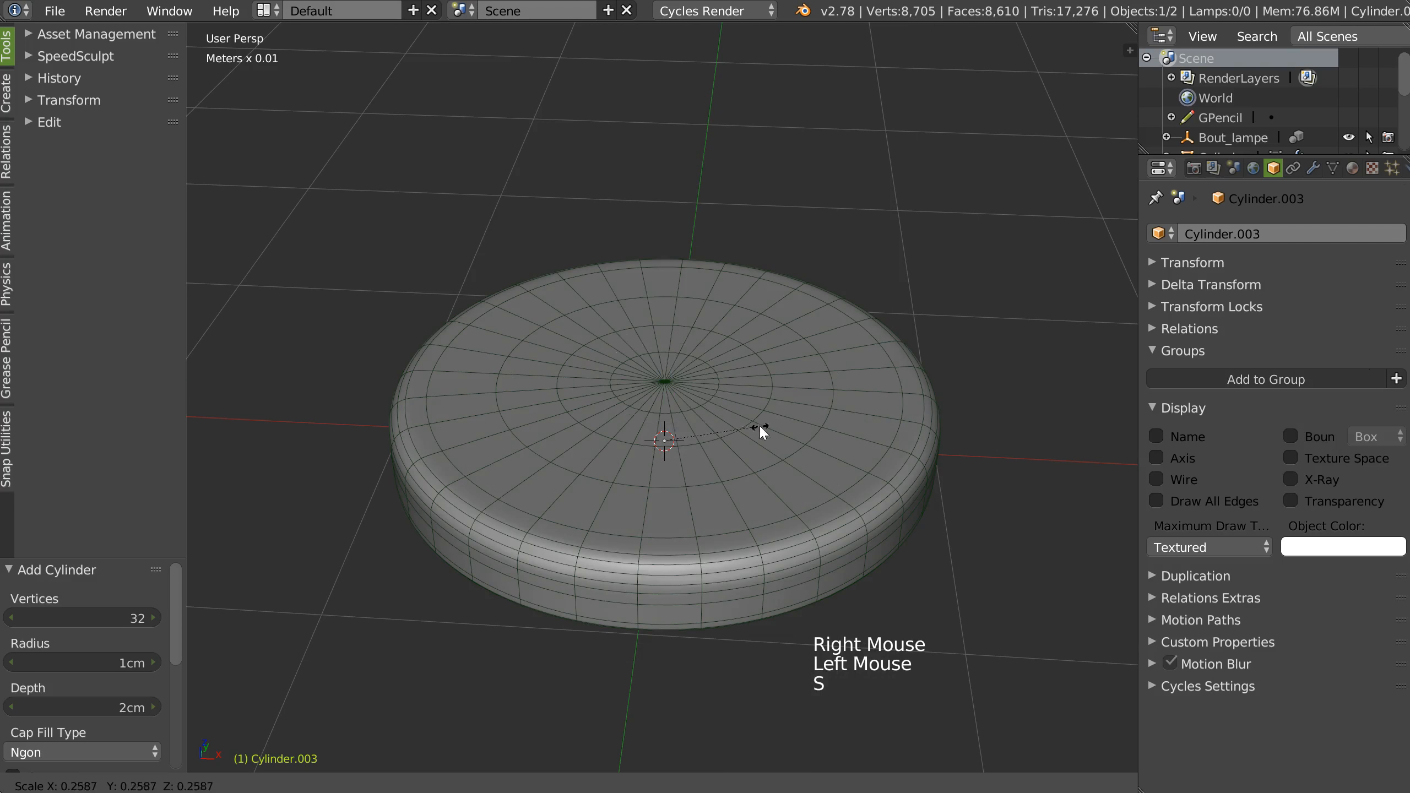
{"action": "left_click", "coordinate": [759, 425]}
{"action": "left_click_drag", "start_coordinate": [664, 371], "coordinate": [776, 317]}
{"action": "key", "text": "s"}
{"action": "left_click", "coordinate": [738, 371]}
{"action": "left_click_drag", "start_coordinate": [663, 324], "coordinate": [657, 278]}
Step: Flatten the small cylinder along Z and lower it about 1.26 mm onto the disc's top
{"action": "middle_click_drag", "start_coordinate": [656, 278], "coordinate": [681, 222]}
{"action": "key", "text": "s"}
{"action": "middle_click", "coordinate": [661, 293]}
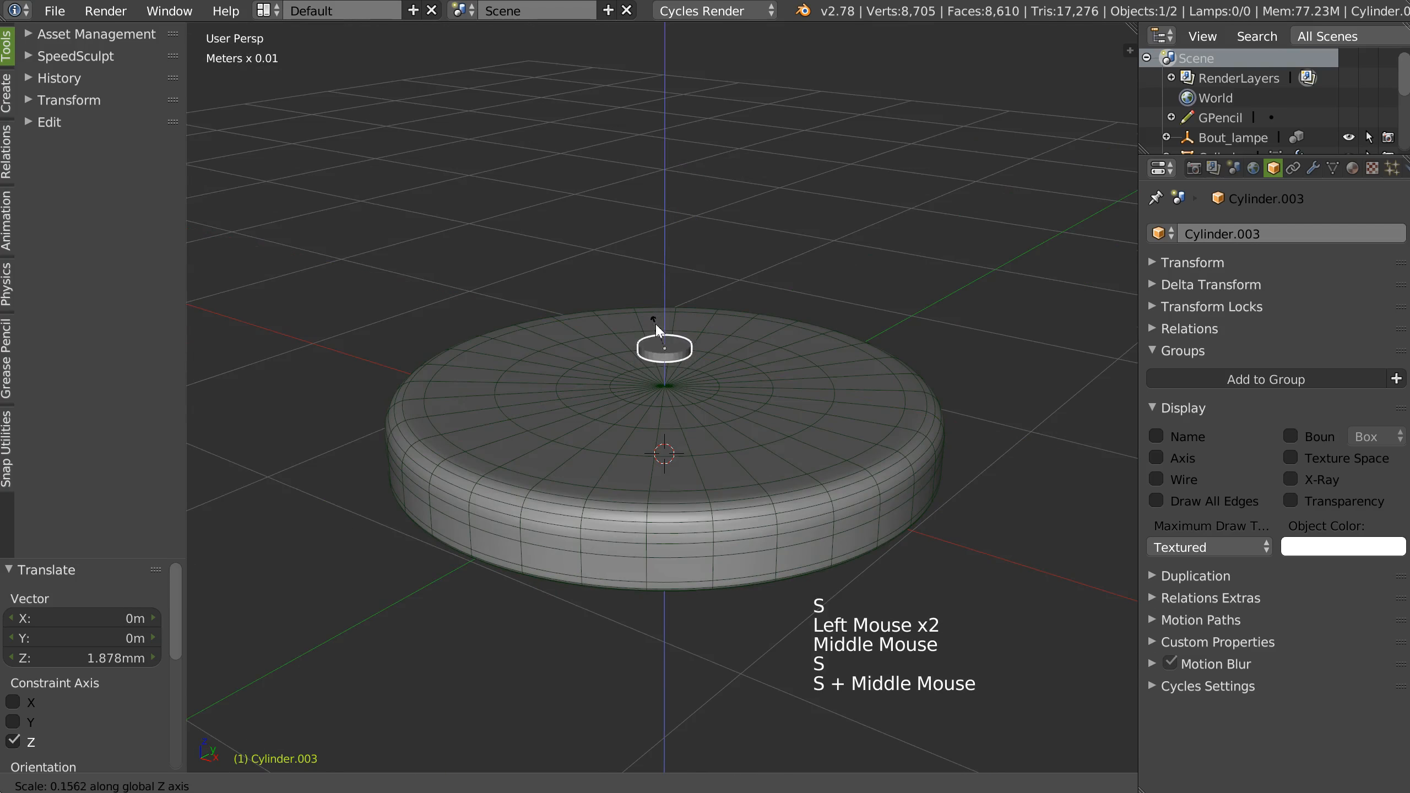
{"action": "left_click", "coordinate": [661, 293]}
{"action": "middle_click_drag", "start_coordinate": [666, 300], "coordinate": [671, 275], "text": "ctrl"}
{"action": "left_click_drag", "start_coordinate": [667, 273], "coordinate": [662, 329]}
Step: Inset the small cylinder's top face about 0.89 mm, scale it down and extrude it upward into a smaller tier
{"action": "middle_click_drag", "start_coordinate": [682, 397], "coordinate": [783, 321], "text": "ctrl"}
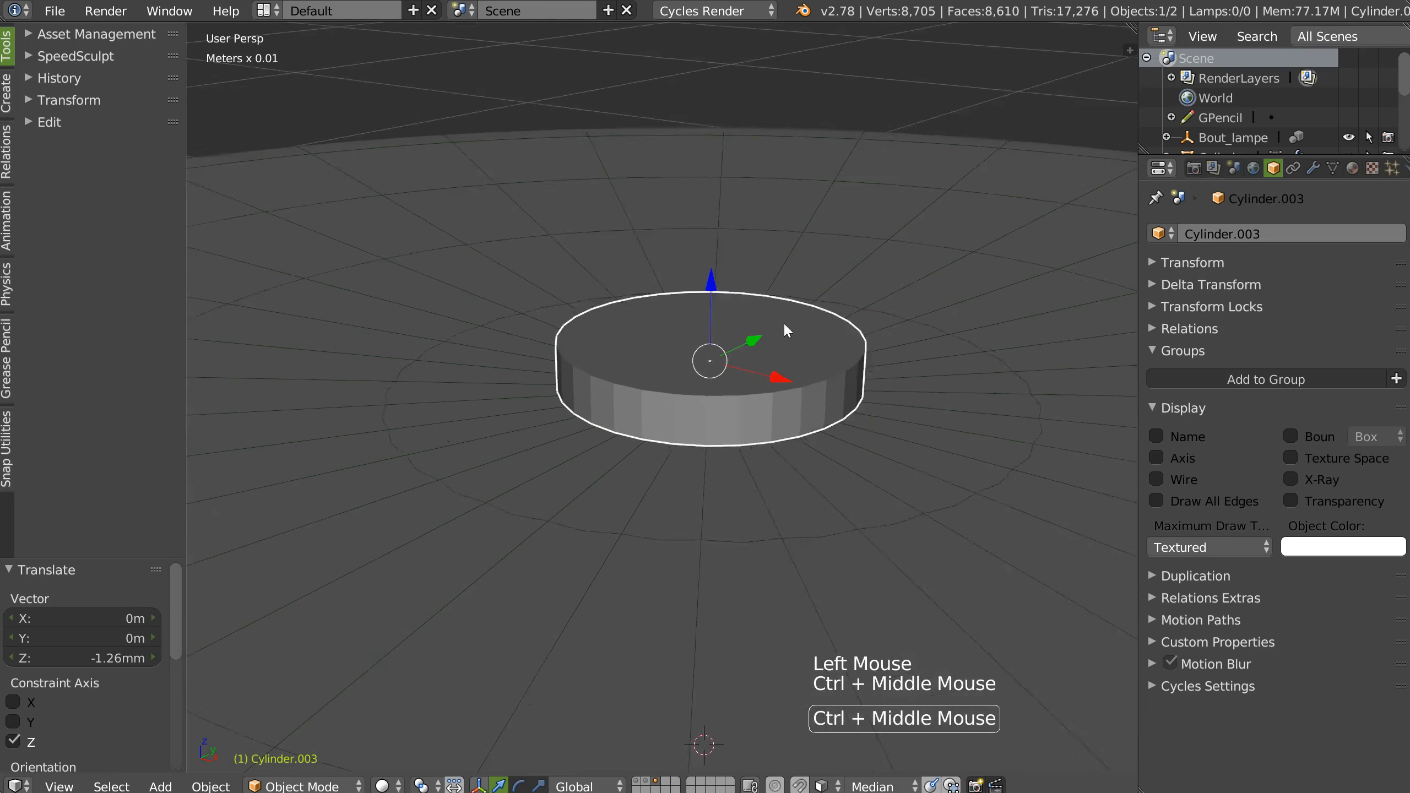
{"action": "key", "text": "Tab"}
{"action": "left_click", "coordinate": [759, 294]}
{"action": "key", "text": "i"}
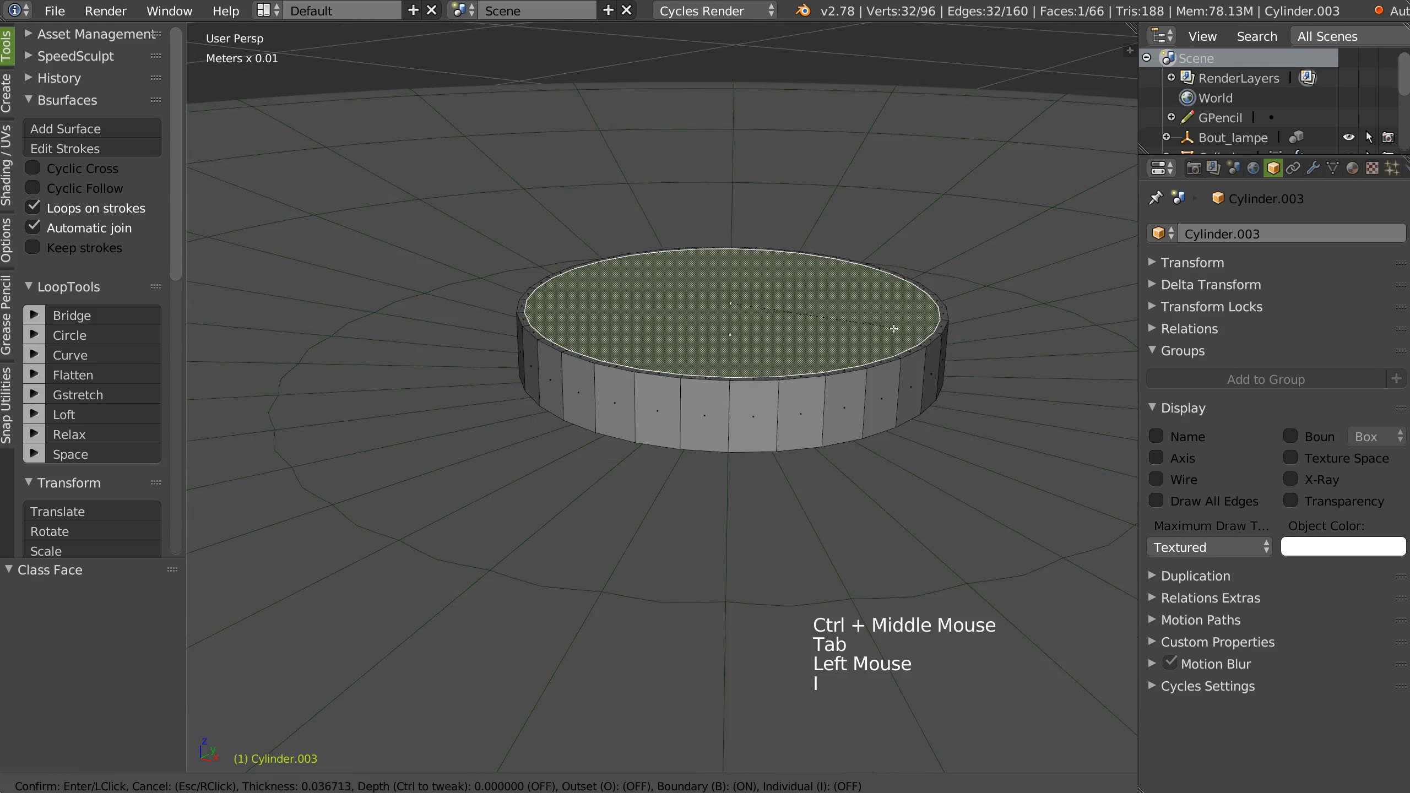
{"action": "left_click", "coordinate": [914, 334]}
{"action": "key", "text": "s"}
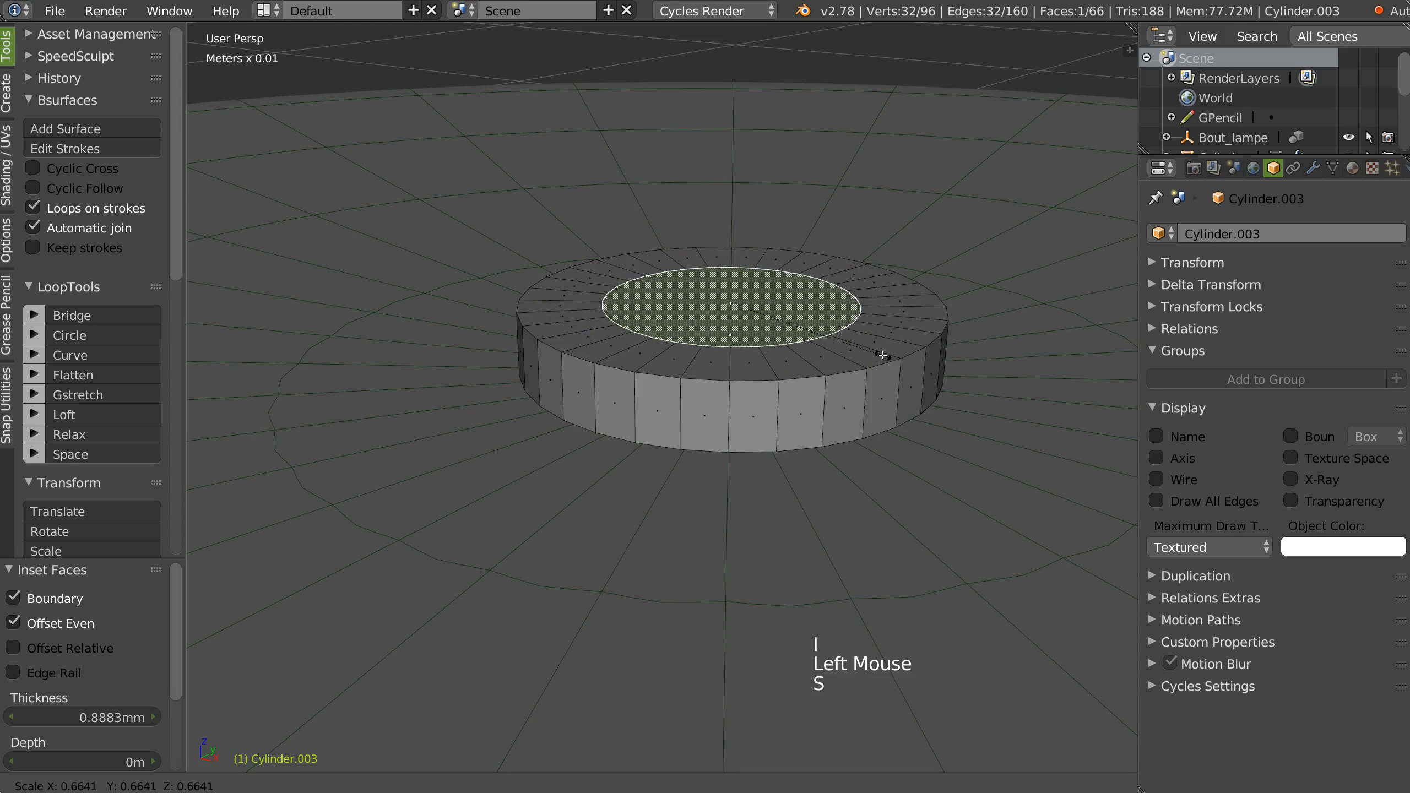
{"action": "left_click", "coordinate": [889, 357]}
{"action": "key", "text": "e"}
{"action": "left_click", "coordinate": [869, 332]}
Step: Inset the upper tier's top face about 1.07 mm and scale the inset face by 0.658
{"action": "key", "text": "i"}
{"action": "left_click", "coordinate": [997, 353]}
{"action": "key", "text": "s"}
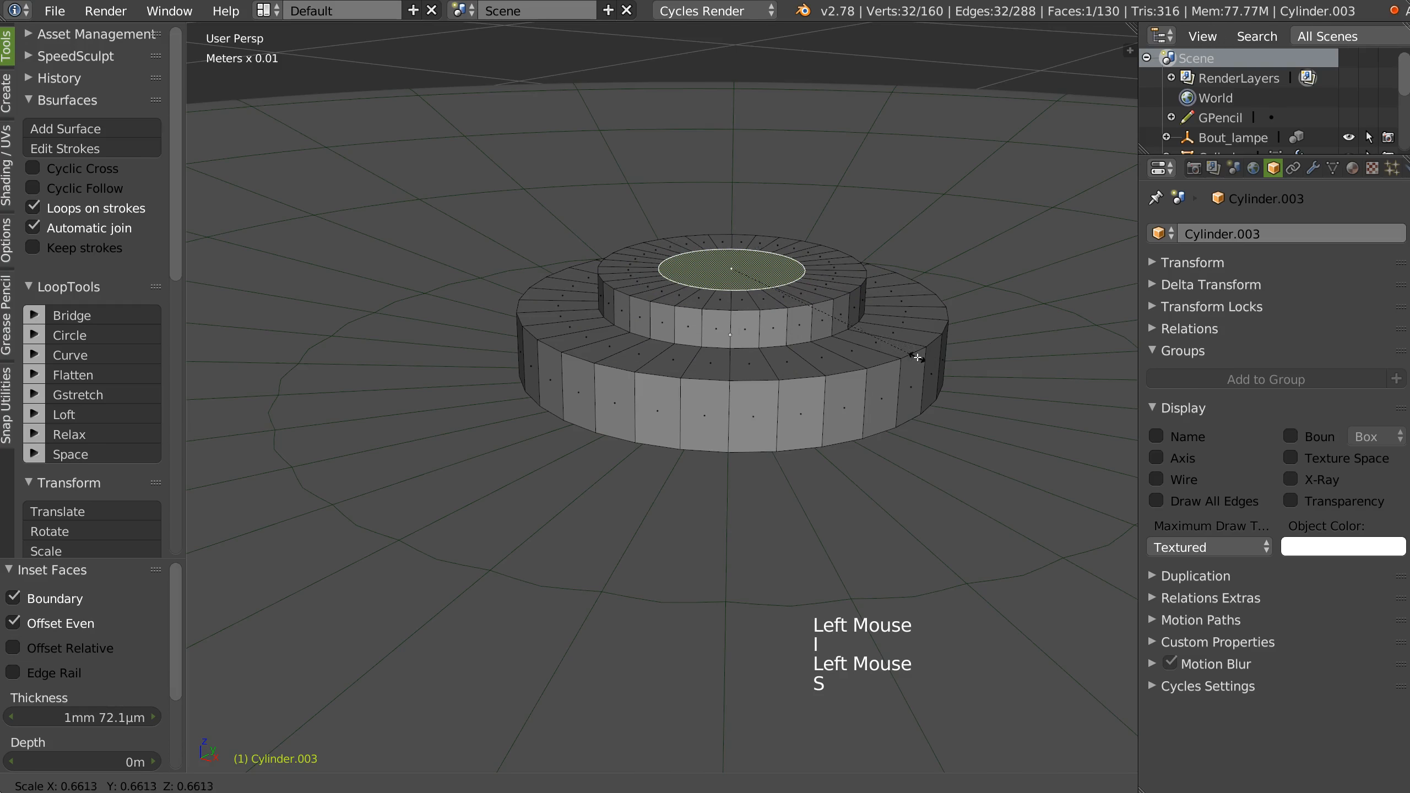
{"action": "left_click", "coordinate": [916, 354]}
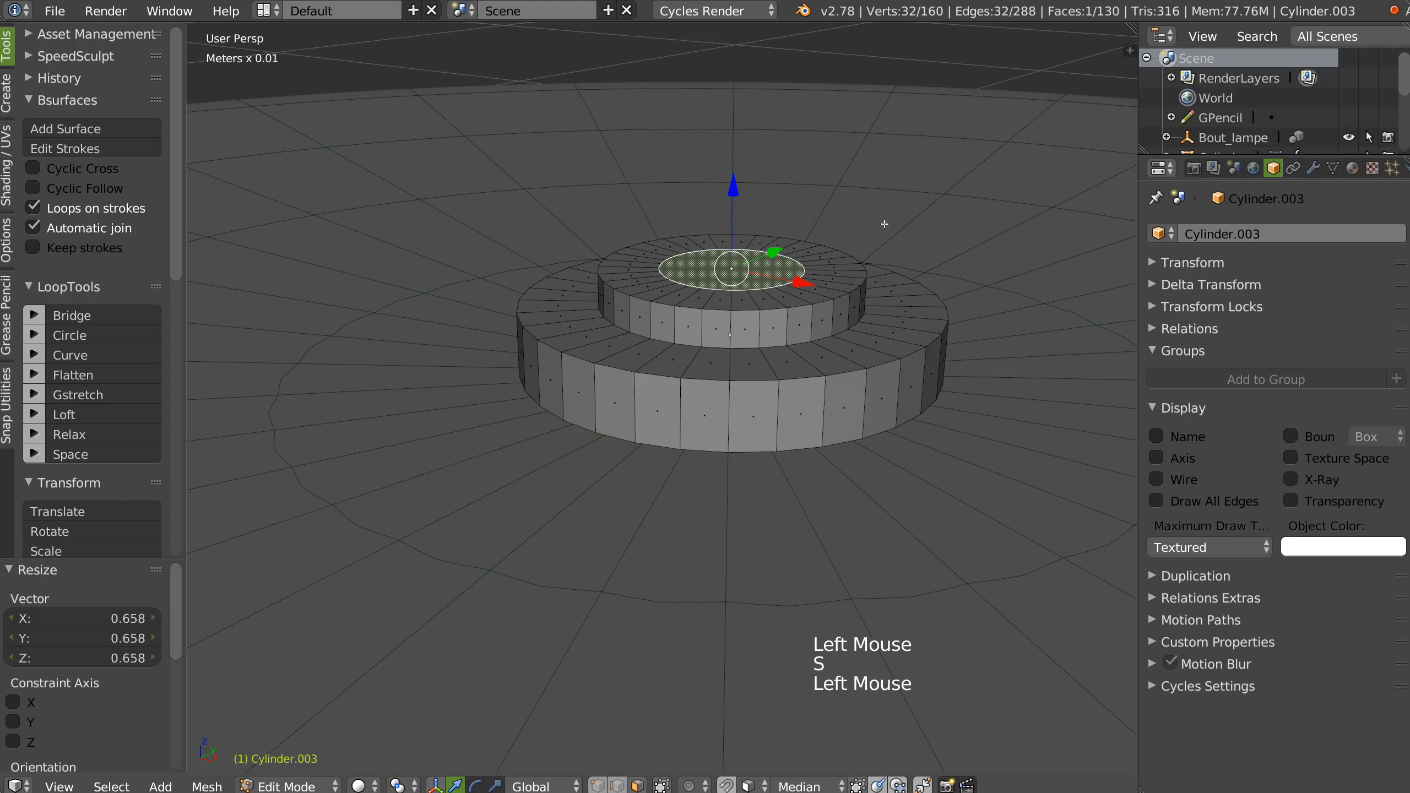
Step: Extrude the inset face down into the tier and delete it to leave an open hole
{"action": "key", "text": "e"}
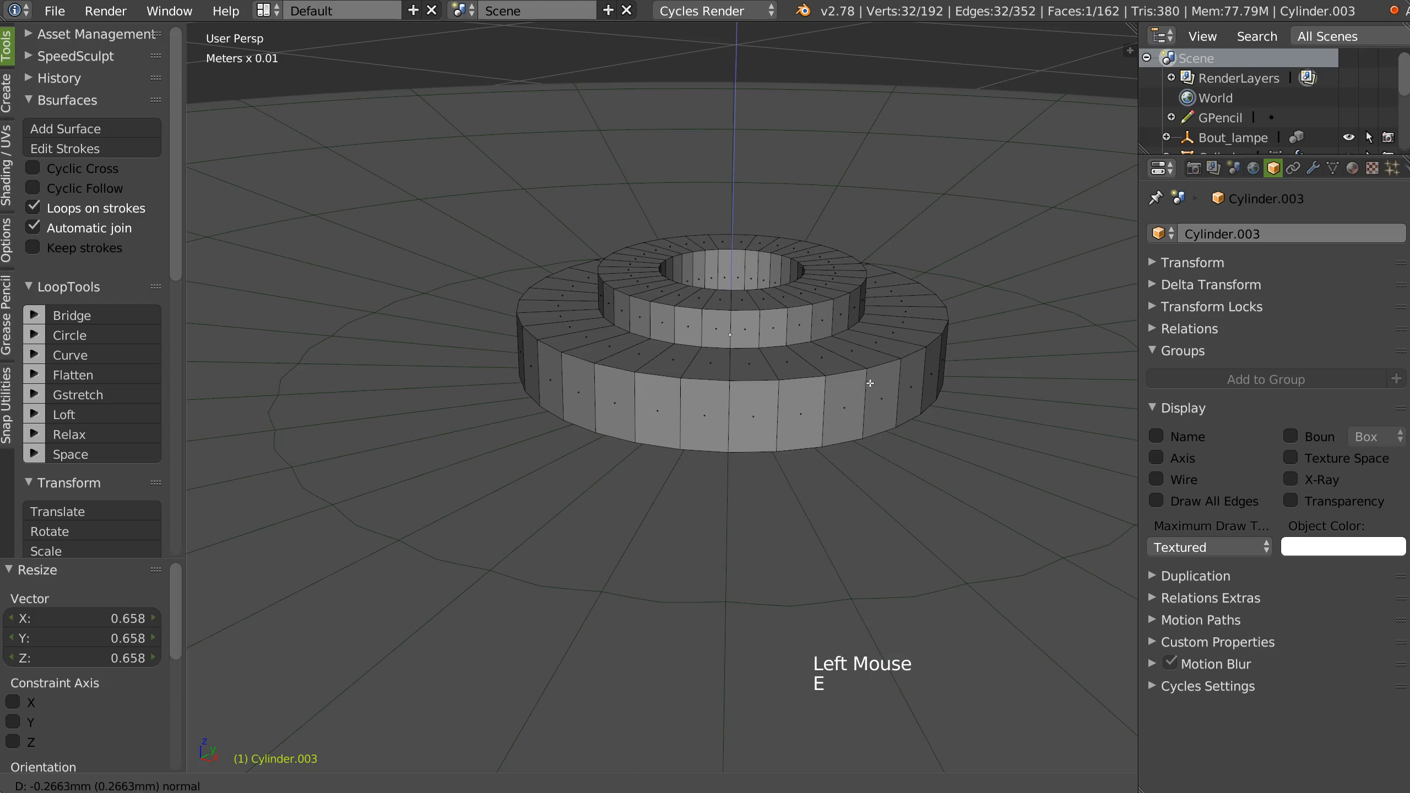
{"action": "left_click", "coordinate": [870, 375]}
{"action": "key", "text": "x"}
{"action": "left_click", "coordinate": [969, 384]}
Step: Inset the bottom face of the small cylinder and delete the inset face
{"action": "middle_click_drag", "start_coordinate": [970, 384], "coordinate": [966, 447]}
{"action": "left_click", "coordinate": [761, 350]}
{"action": "key", "text": "x"}
{"action": "key", "text": "Escape"}
{"action": "middle_click_drag", "start_coordinate": [727, 353], "coordinate": [786, 346]}
{"action": "key", "text": "Tab"}
{"action": "key", "text": "i"}
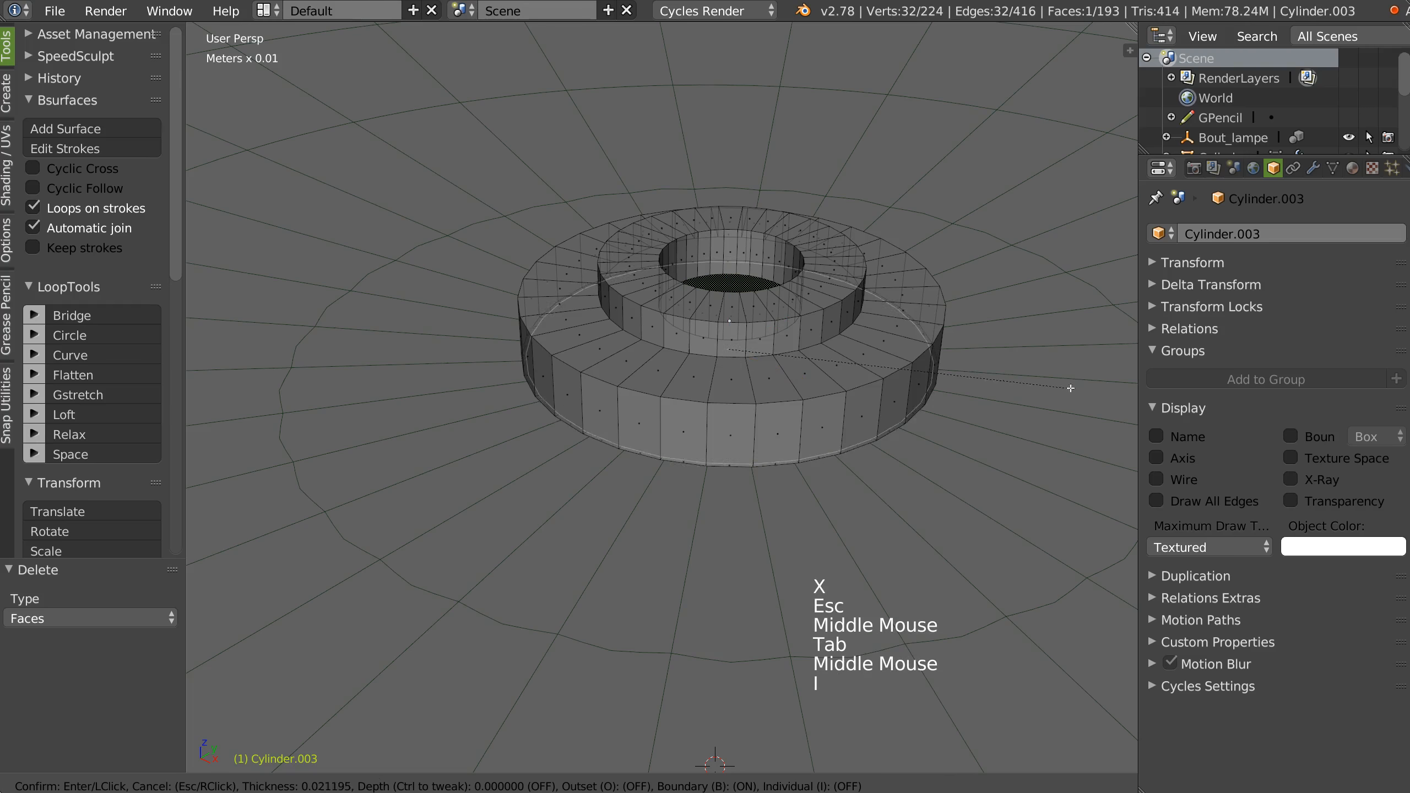
{"action": "left_click", "coordinate": [864, 378]}
{"action": "key", "text": "x"}
Step: Add a weight-limited bevel with a width of about 0.03 and two segments to the ring piece
{"action": "middle_click_drag", "start_coordinate": [780, 360], "coordinate": [782, 344]}
{"action": "key", "text": "Tab"}
{"action": "key", "text": "shift+ctrl+q"}
{"action": "left_click", "coordinate": [905, 357]}
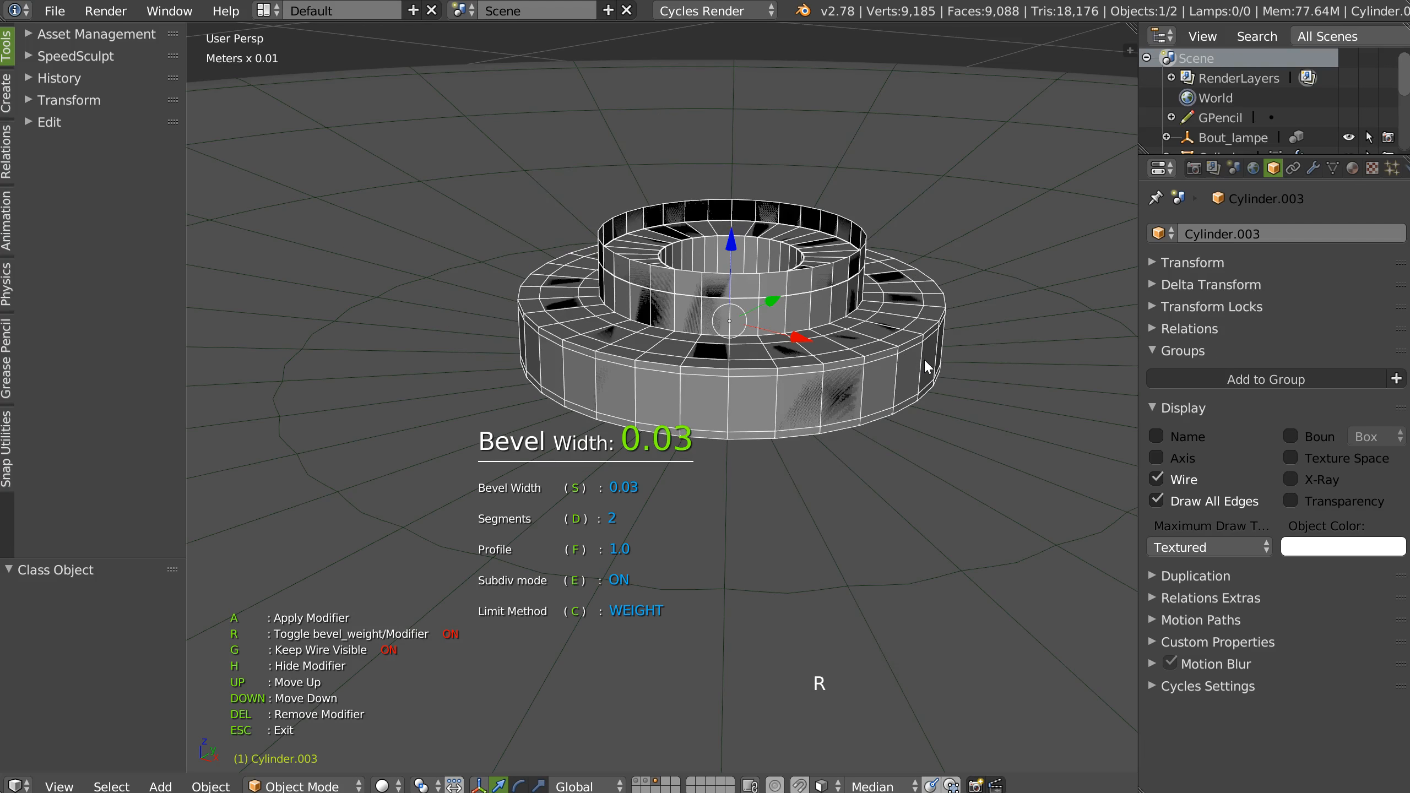
{"action": "left_click", "coordinate": [922, 360]}
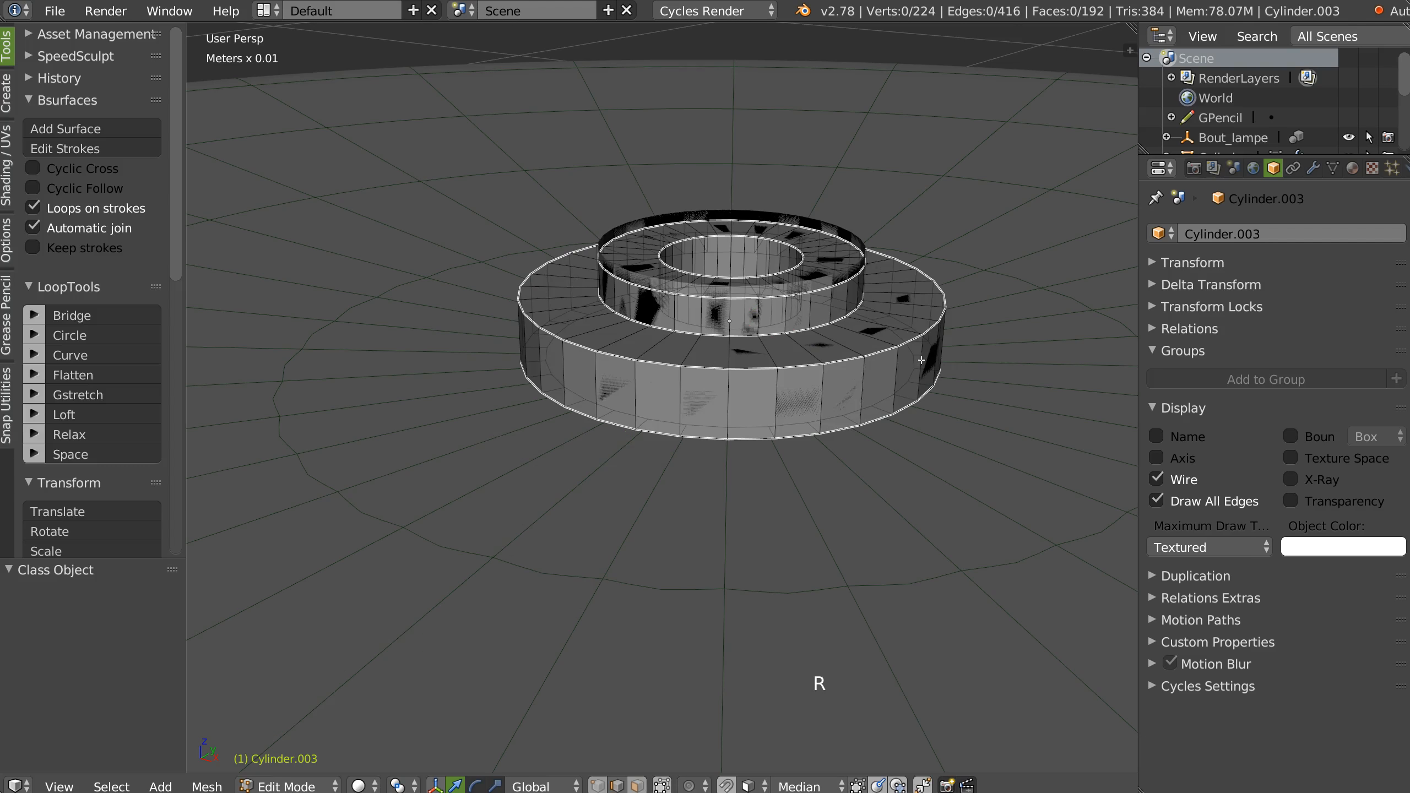
Step: Select the lower tier's upper rim edge loop and set the bevel weight to about 0.49
{"action": "left_click", "coordinate": [793, 365], "text": "alt"}
{"action": "key", "text": "ctrl+shift+q"}
{"action": "left_click", "coordinate": [956, 376]}
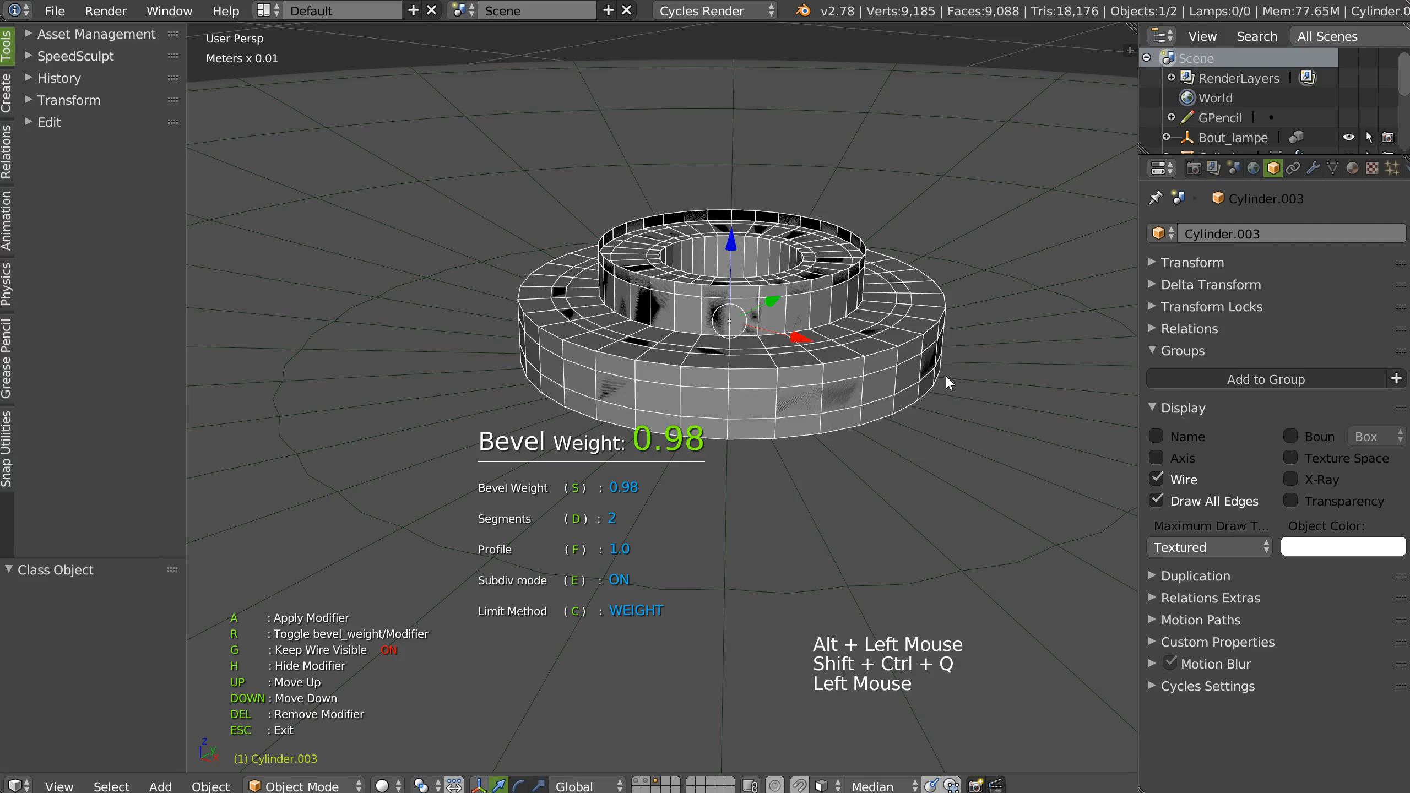
{"action": "left_click", "coordinate": [842, 374]}
Step: Set the ring's bevel profile to 0.5 and its segments to 6
{"action": "key", "text": "f"}
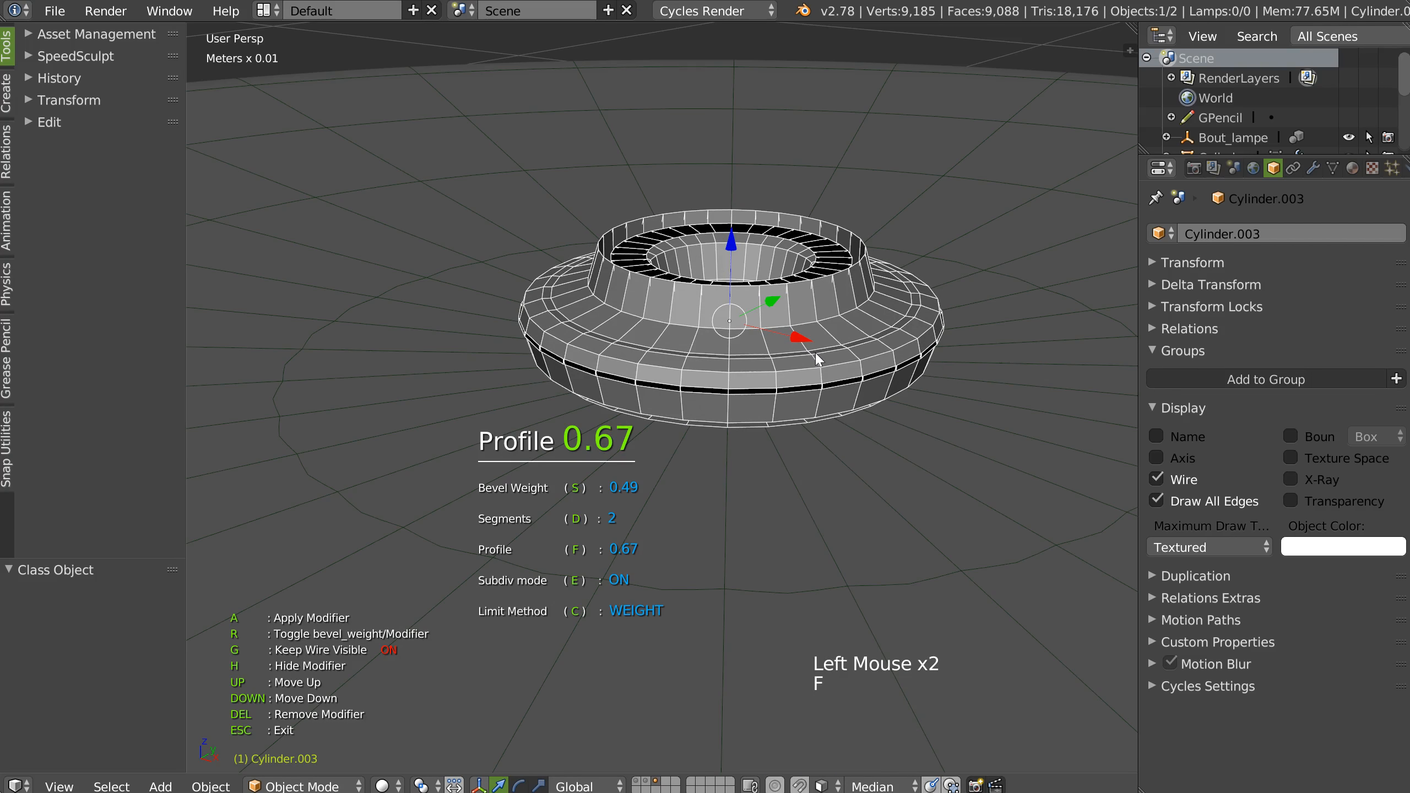
{"action": "key", "text": "KP_Decimal"}
{"action": "key", "text": "KP_5"}
{"action": "key", "text": "KP_Enter"}
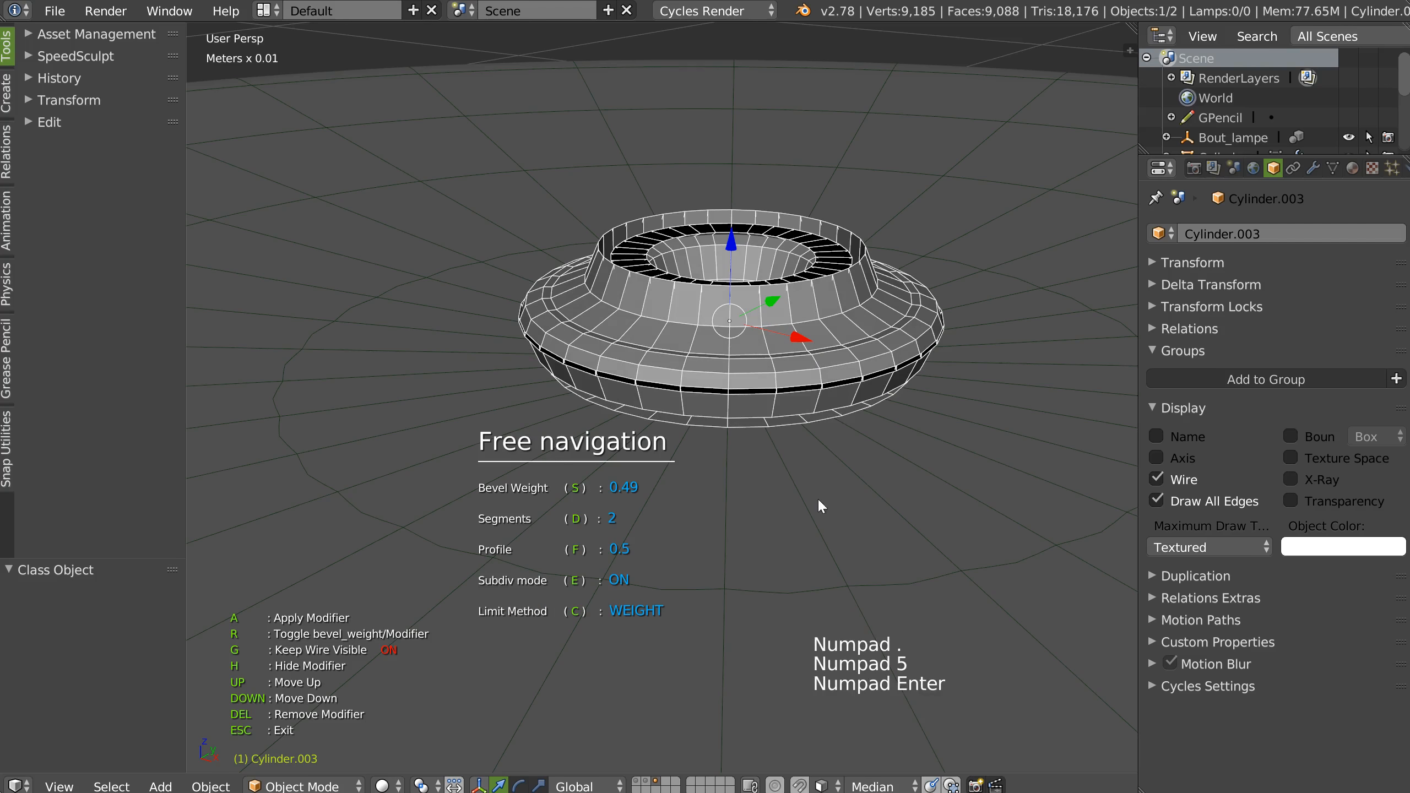
{"action": "key", "text": "d"}
{"action": "left_click", "coordinate": [936, 500]}
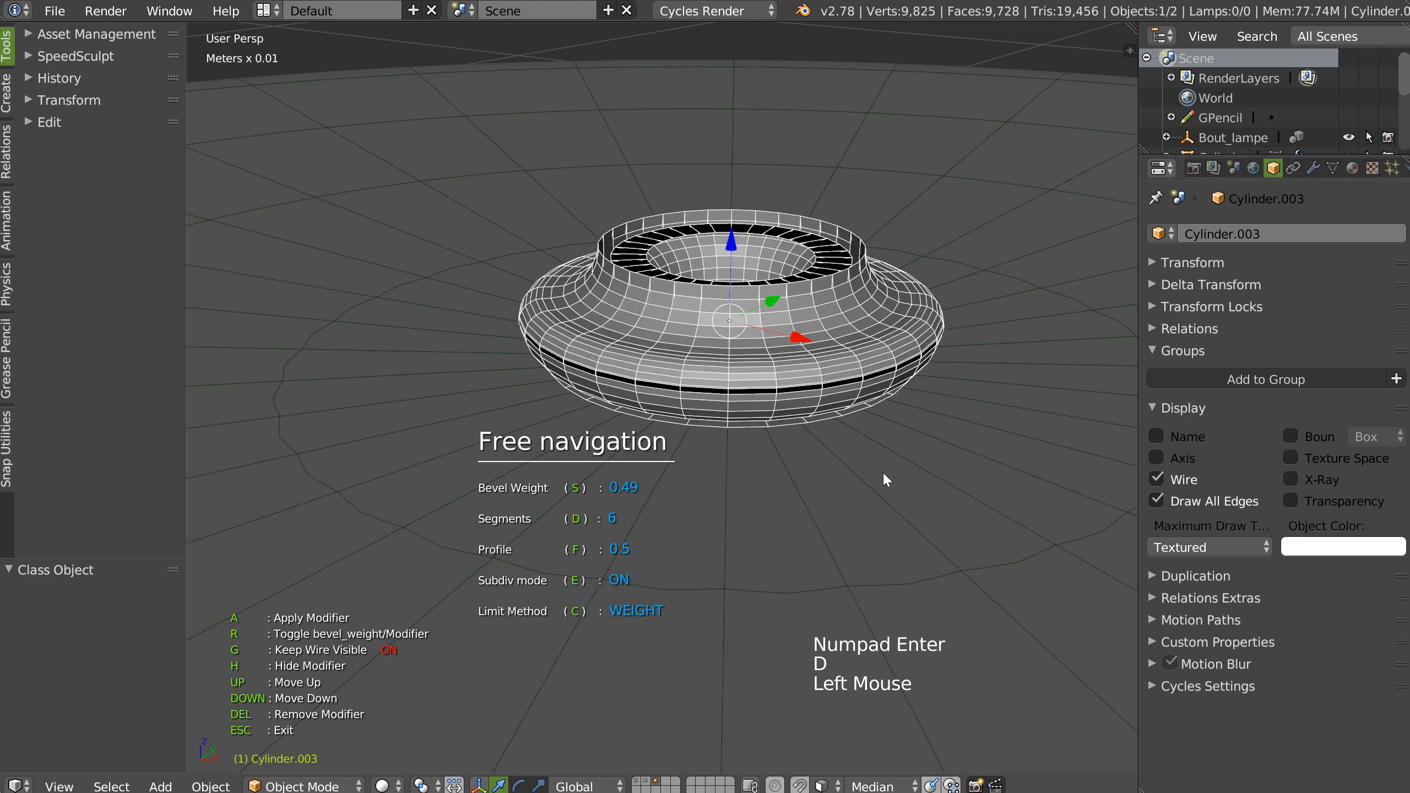
{"action": "left_click", "coordinate": [883, 472]}
Step: Select the ring's inner hole rim, upper tier rim and bottom outer edge loops and reduce their bevel weight
{"action": "middle_click_drag", "start_coordinate": [700, 162], "coordinate": [703, 215]}
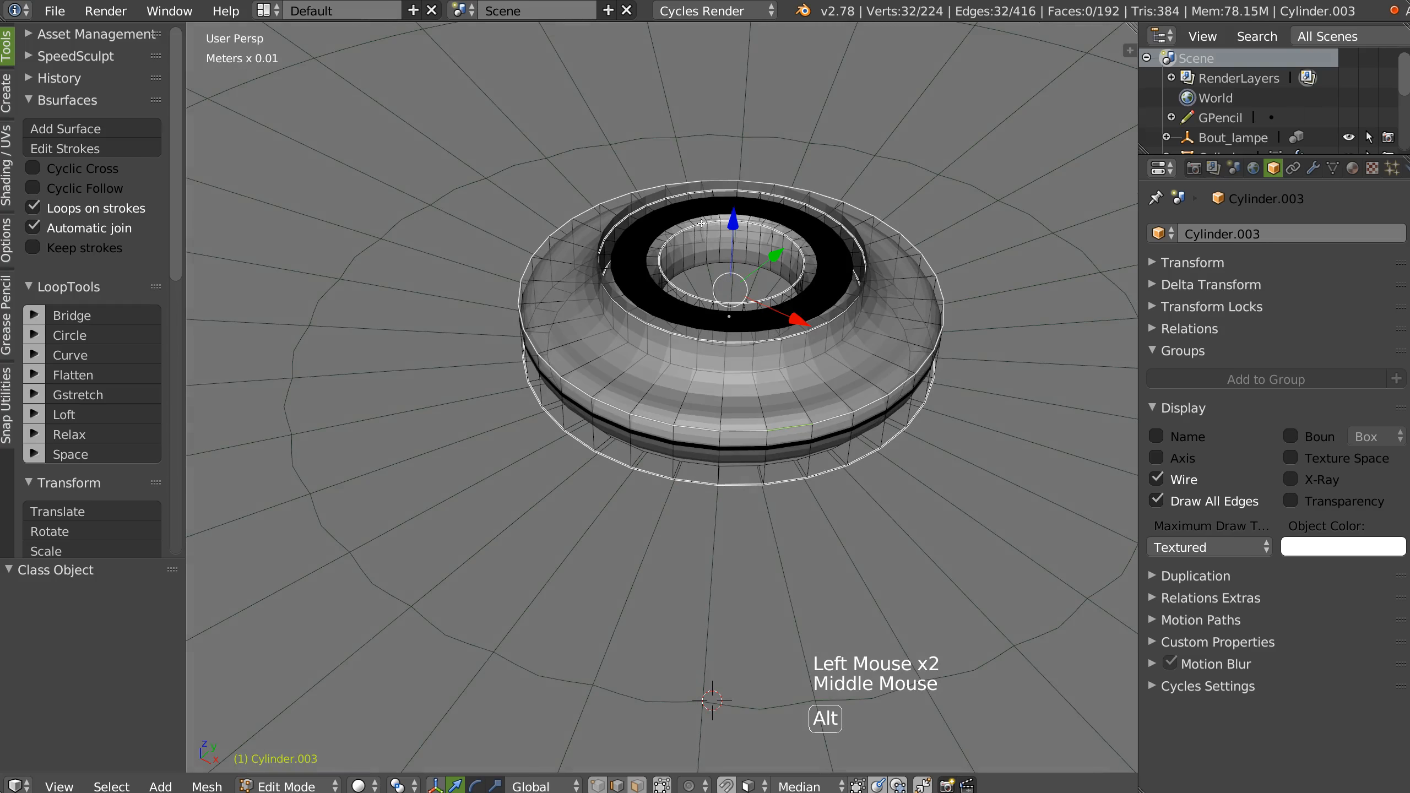
{"action": "left_click", "coordinate": [695, 268], "text": "alt"}
{"action": "left_click", "coordinate": [677, 234], "text": "alt"}
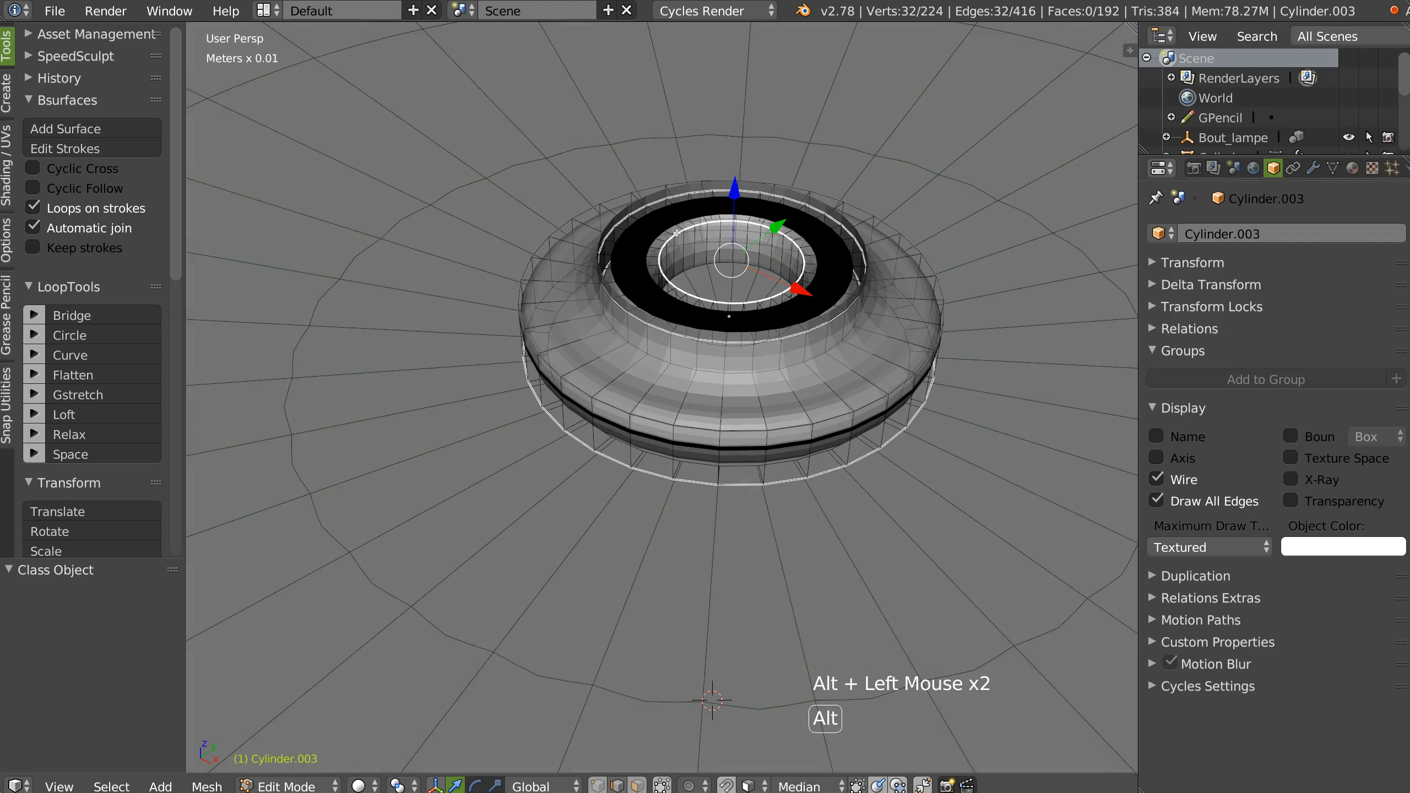
{"action": "left_click", "coordinate": [631, 213], "text": "alt+shift"}
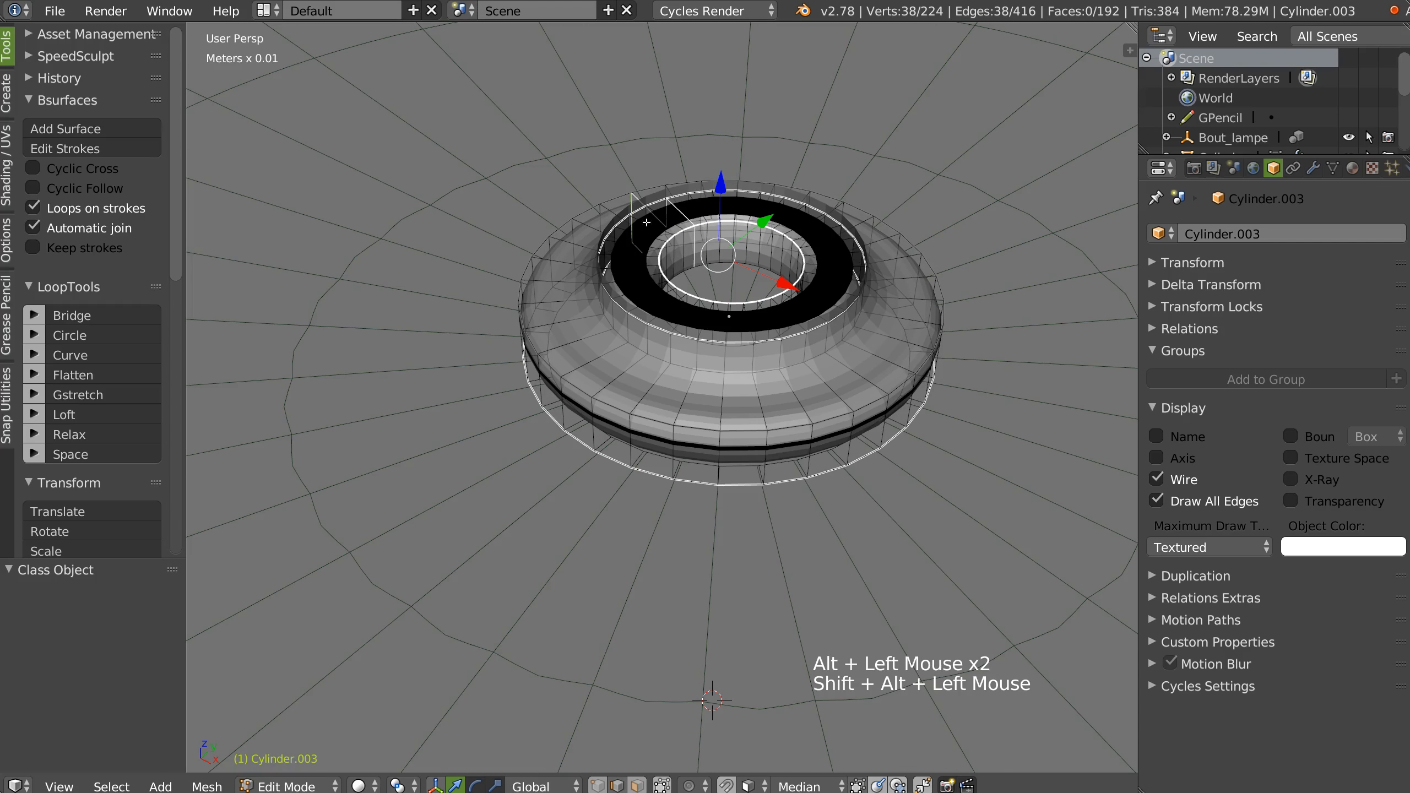
{"action": "key", "text": "ctrl+a"}
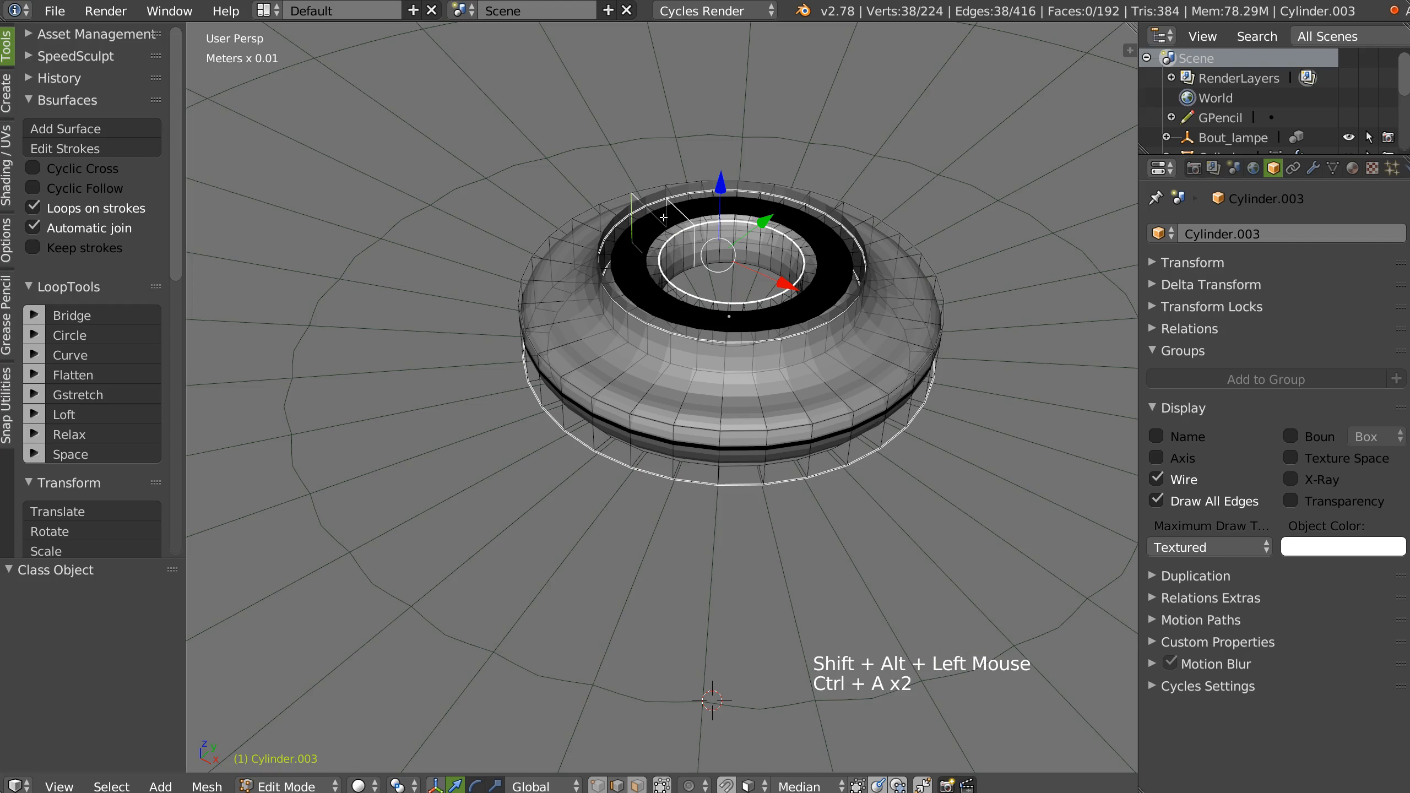
{"action": "key", "text": "ctrl+z"}
{"action": "left_click", "coordinate": [657, 199], "text": "alt+shift"}
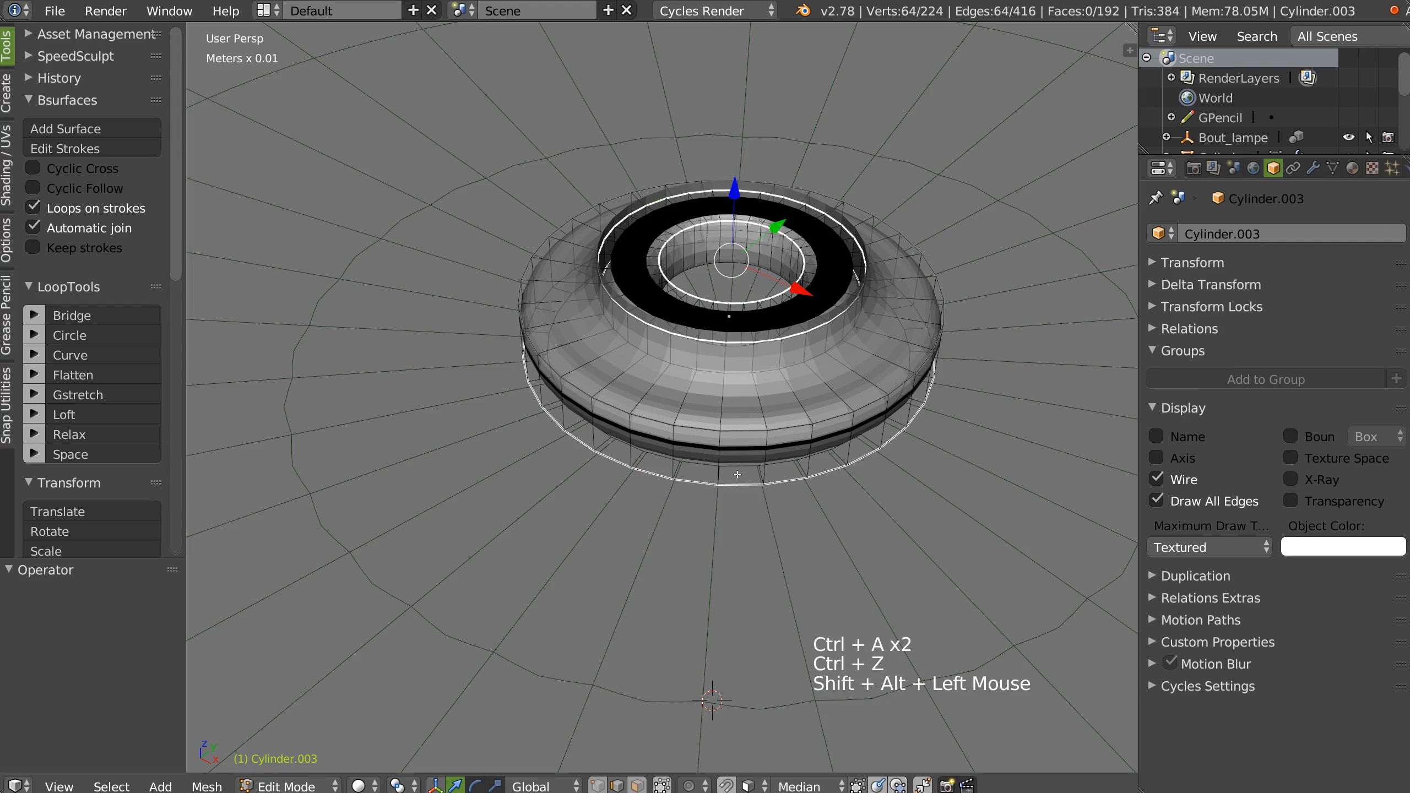
{"action": "left_click", "coordinate": [696, 484], "text": "alt+shift"}
{"action": "key", "text": "ctrl+shift+q"}
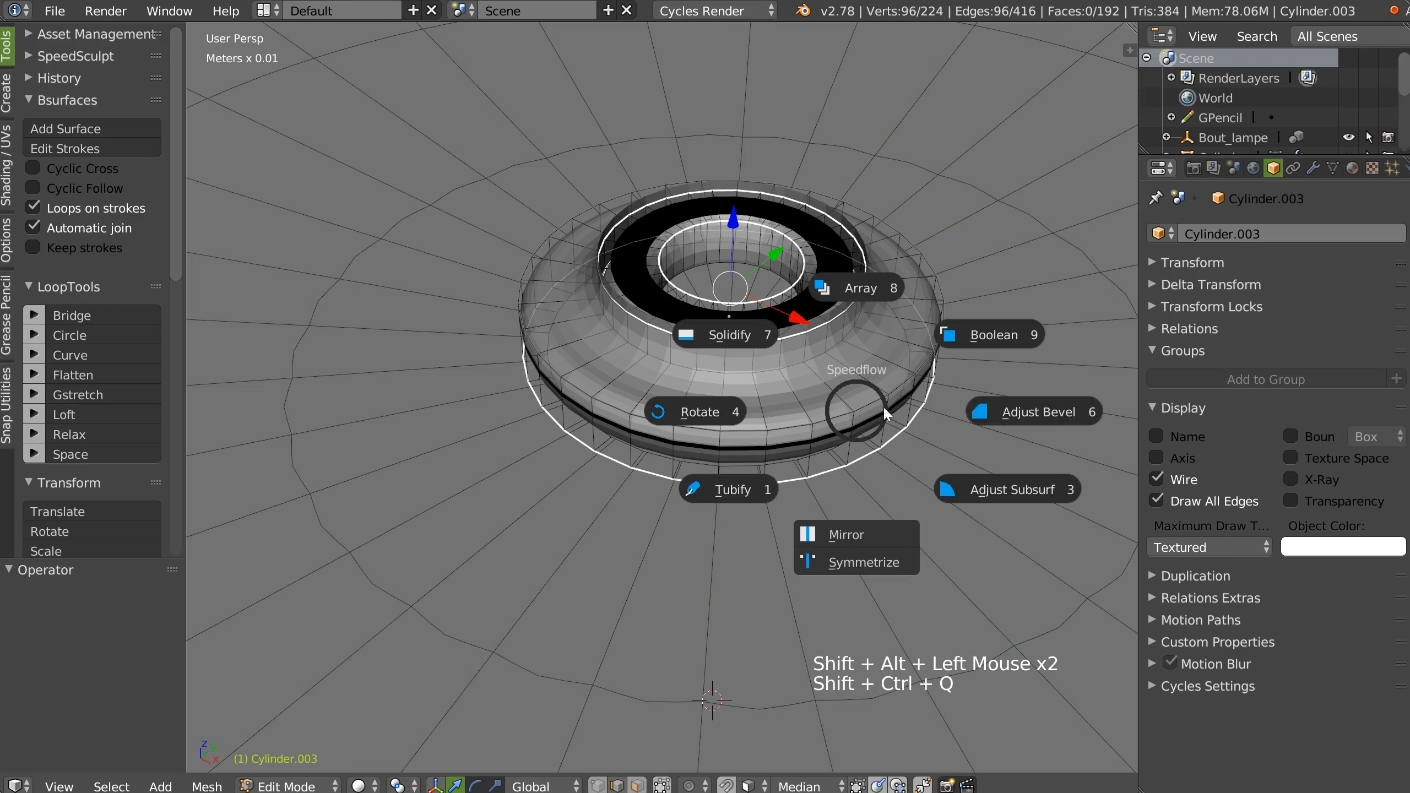
{"action": "left_click", "coordinate": [1000, 406]}
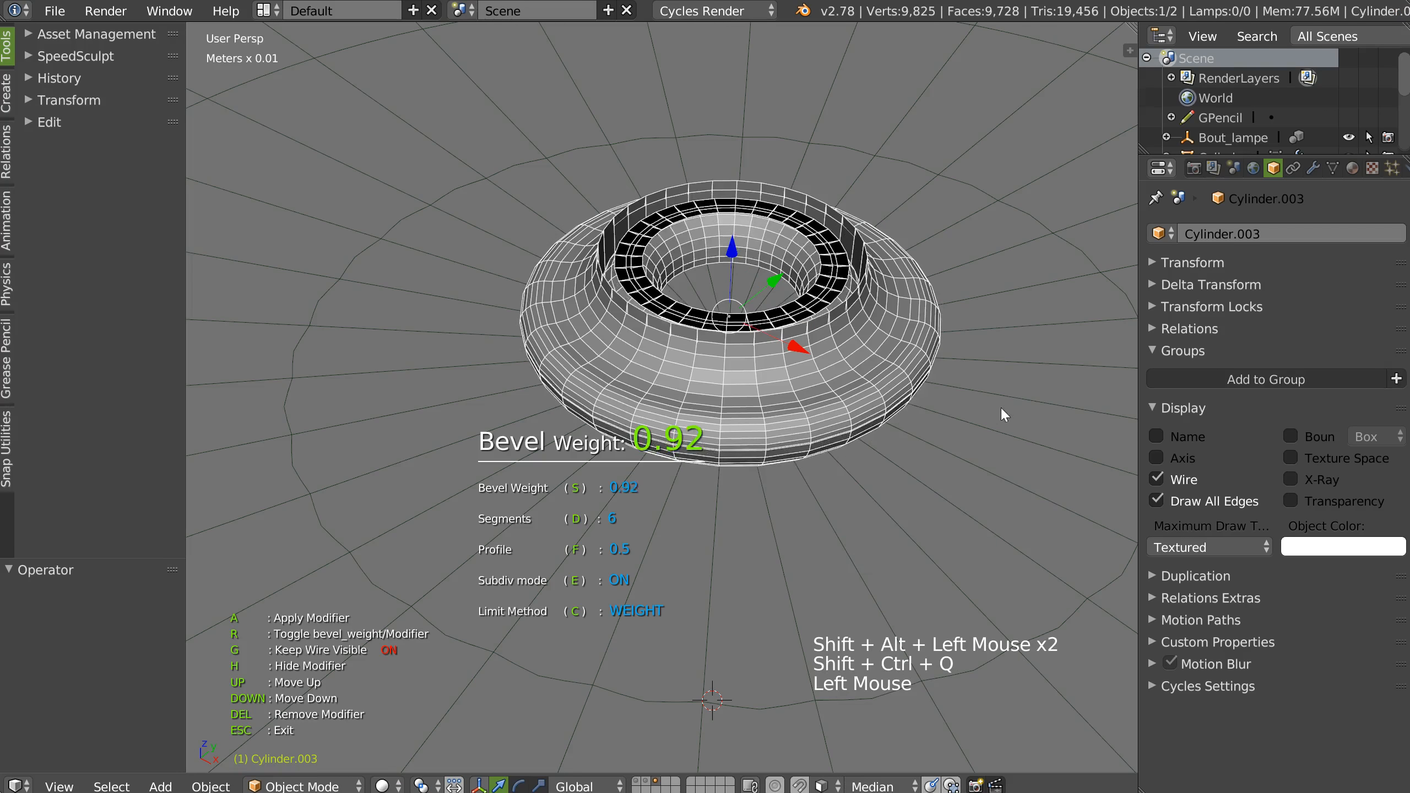
{"action": "left_click", "coordinate": [835, 392]}
{"action": "left_click", "coordinate": [857, 401]}
{"action": "left_click", "coordinate": [850, 398]}
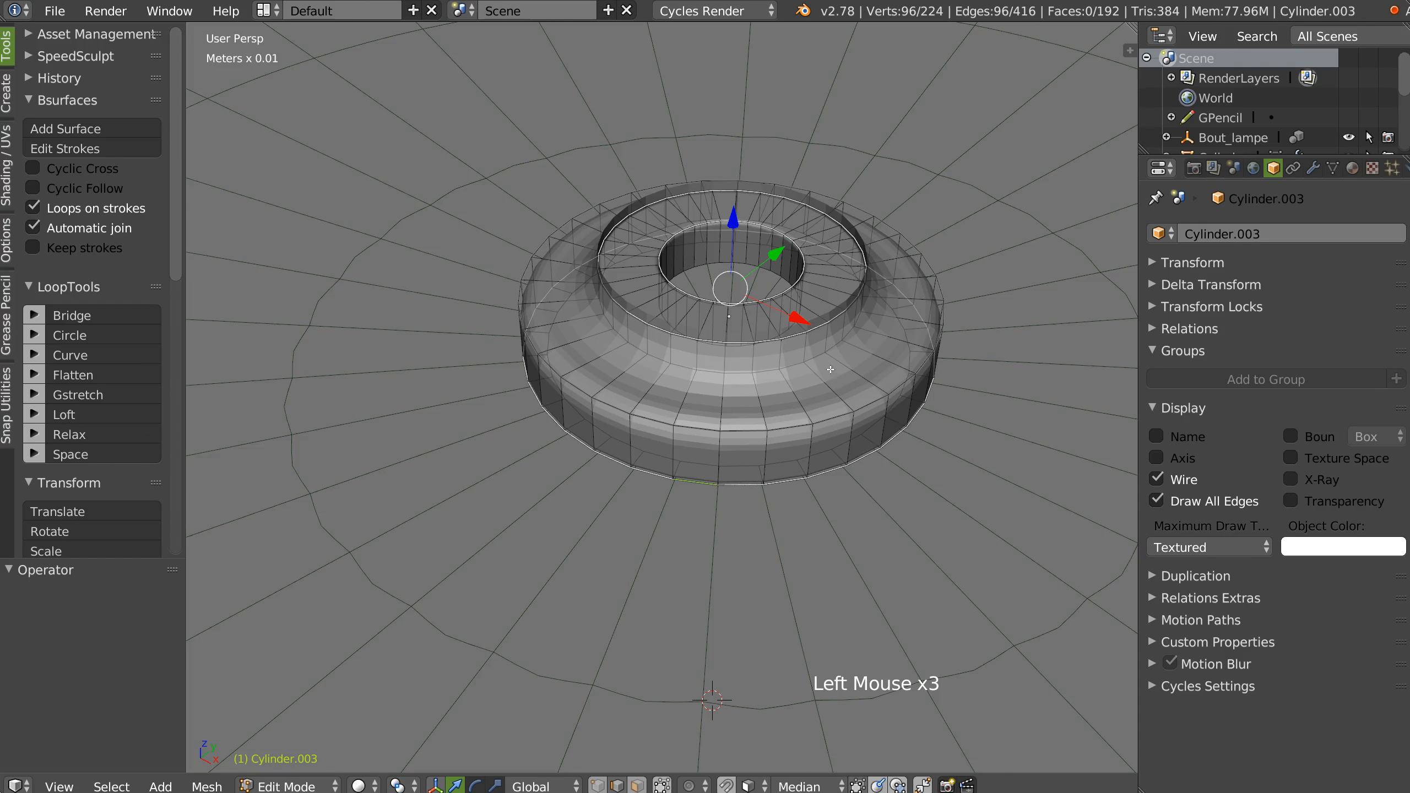
Step: Select the edge loop where the ring's upper tier meets the lower tier and reduce its bevel weight
{"action": "middle_click_drag", "start_coordinate": [810, 405], "coordinate": [798, 377]}
{"action": "left_click", "coordinate": [798, 377], "text": "alt"}
{"action": "key", "text": "ctrl+shift+q"}
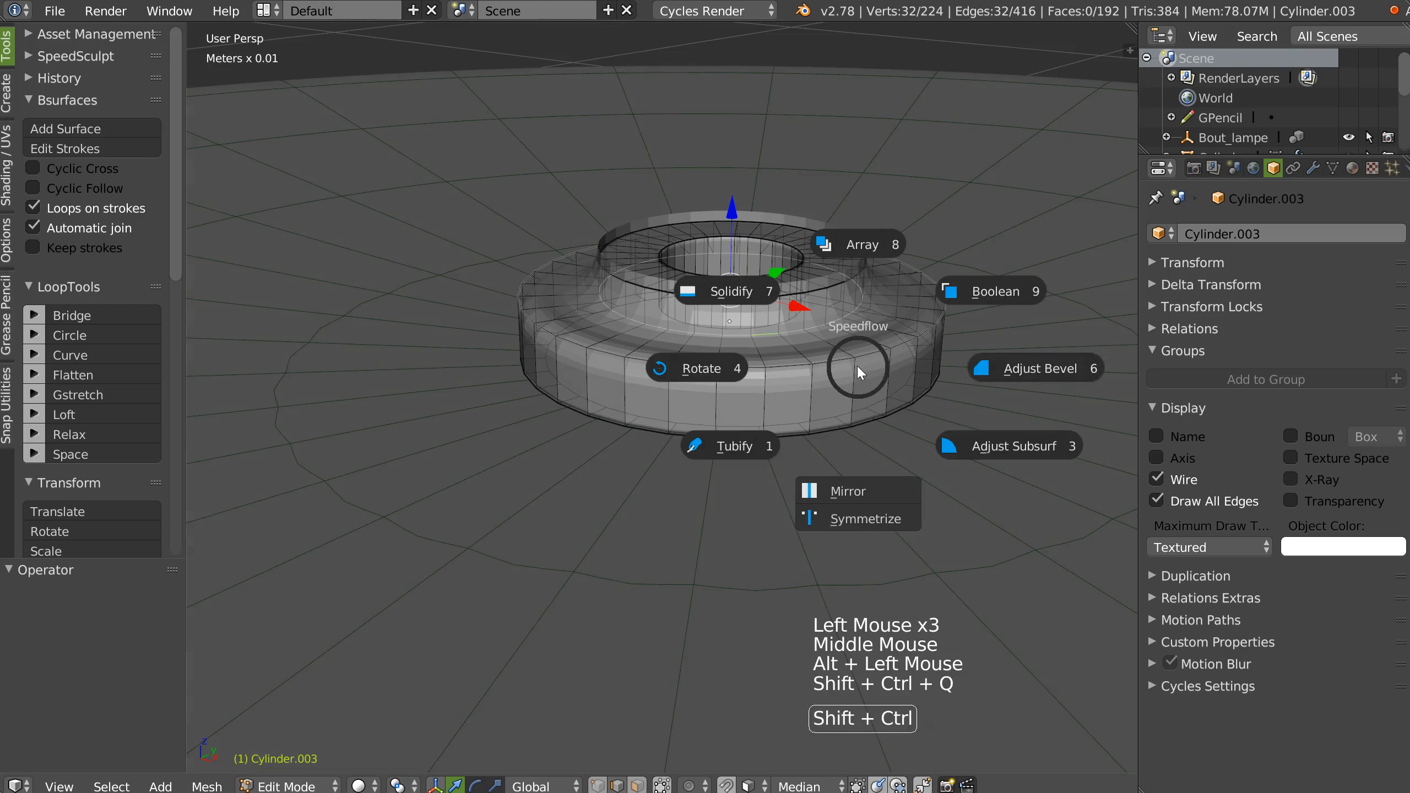
{"action": "left_click", "coordinate": [989, 371]}
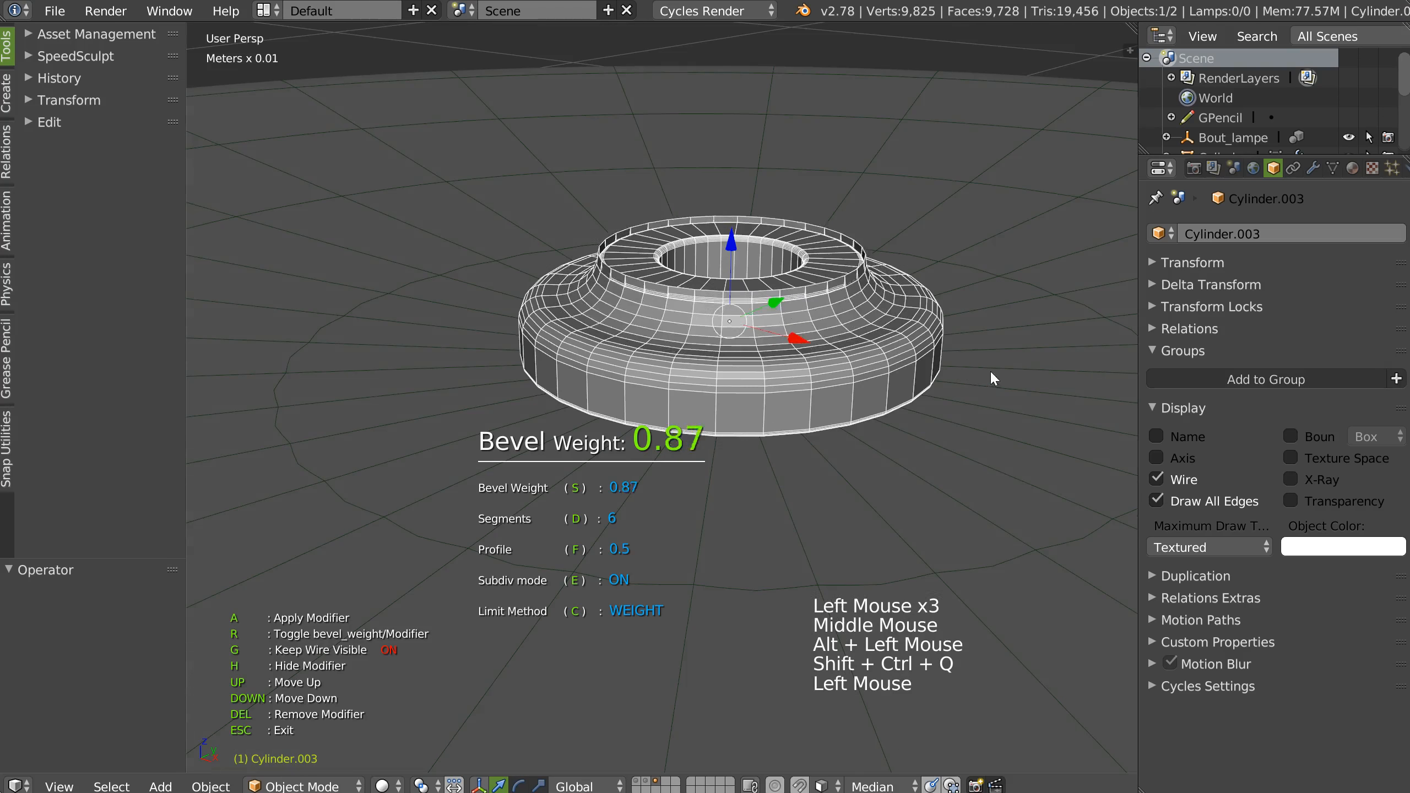
{"action": "left_click", "coordinate": [857, 357]}
{"action": "left_click", "coordinate": [840, 386]}
Step: Return to Object Mode and turn off the wireframe overlay on the ring
{"action": "middle_click_drag", "start_coordinate": [822, 361], "coordinate": [780, 313]}
{"action": "key", "text": "Tab"}
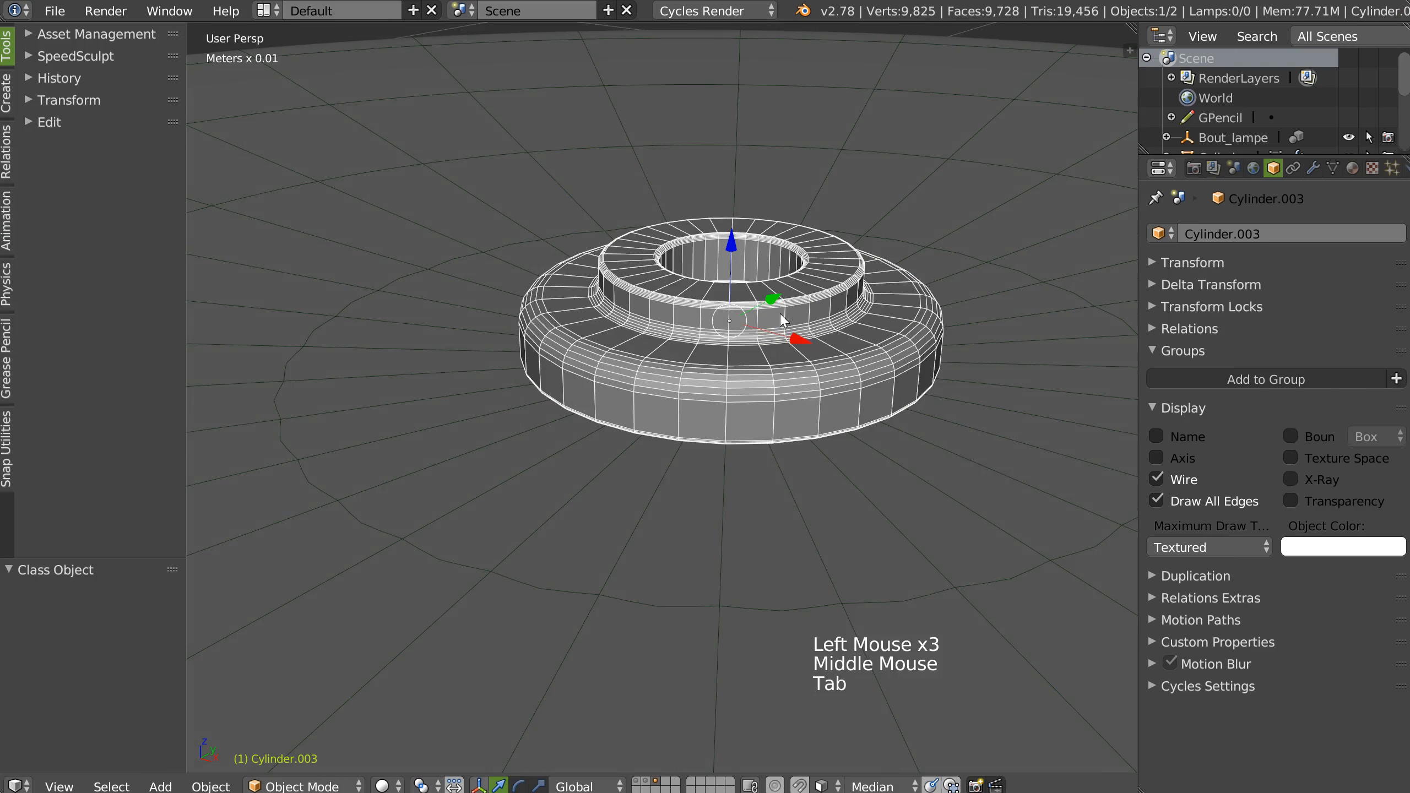
{"action": "key", "text": "z"}
{"action": "right_click", "coordinate": [746, 406]}
{"action": "key", "text": "shift+z"}
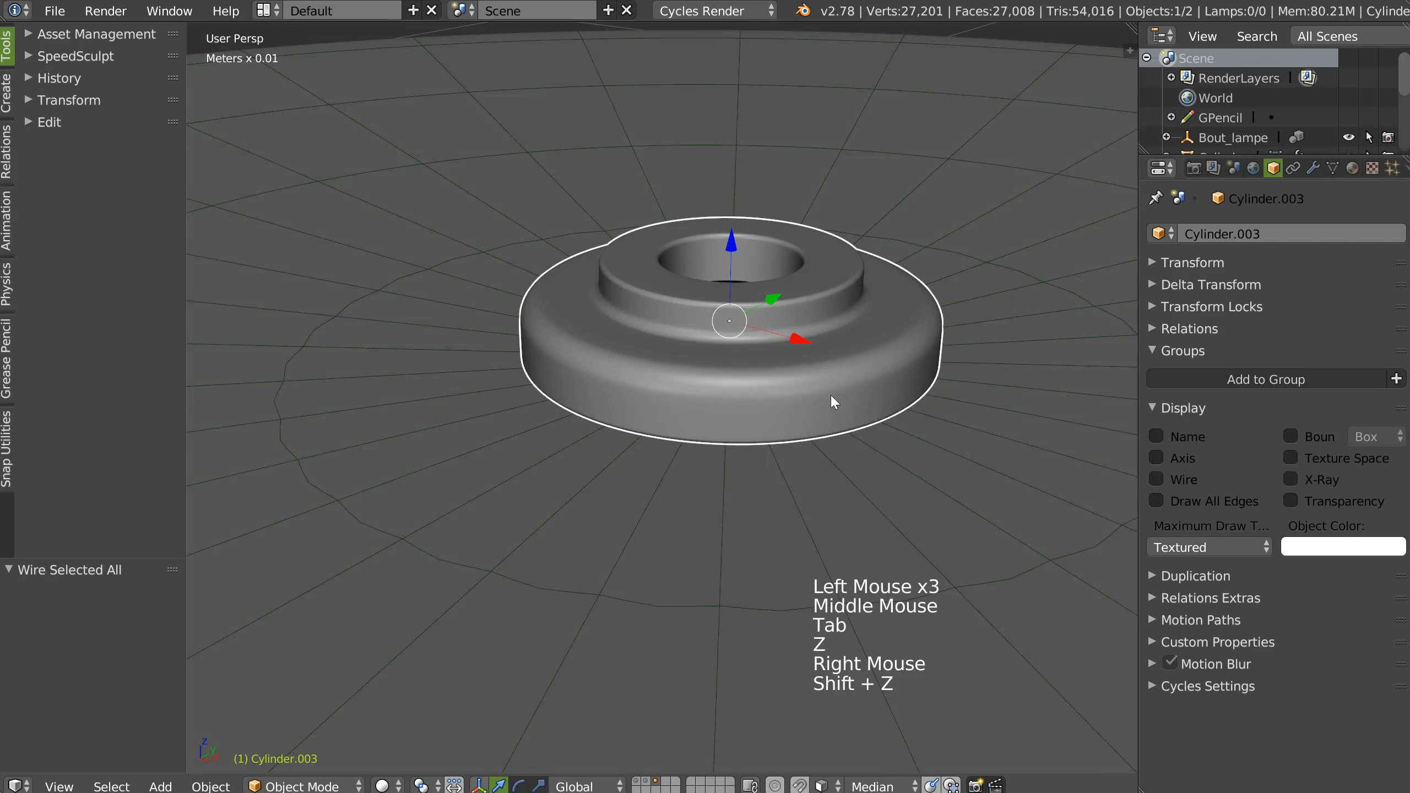
Step: Add the ring to the existing Socle group
{"action": "middle_click_drag", "start_coordinate": [937, 354], "coordinate": [888, 389], "text": "ctrl"}
{"action": "middle_click_drag", "start_coordinate": [889, 388], "coordinate": [801, 410]}
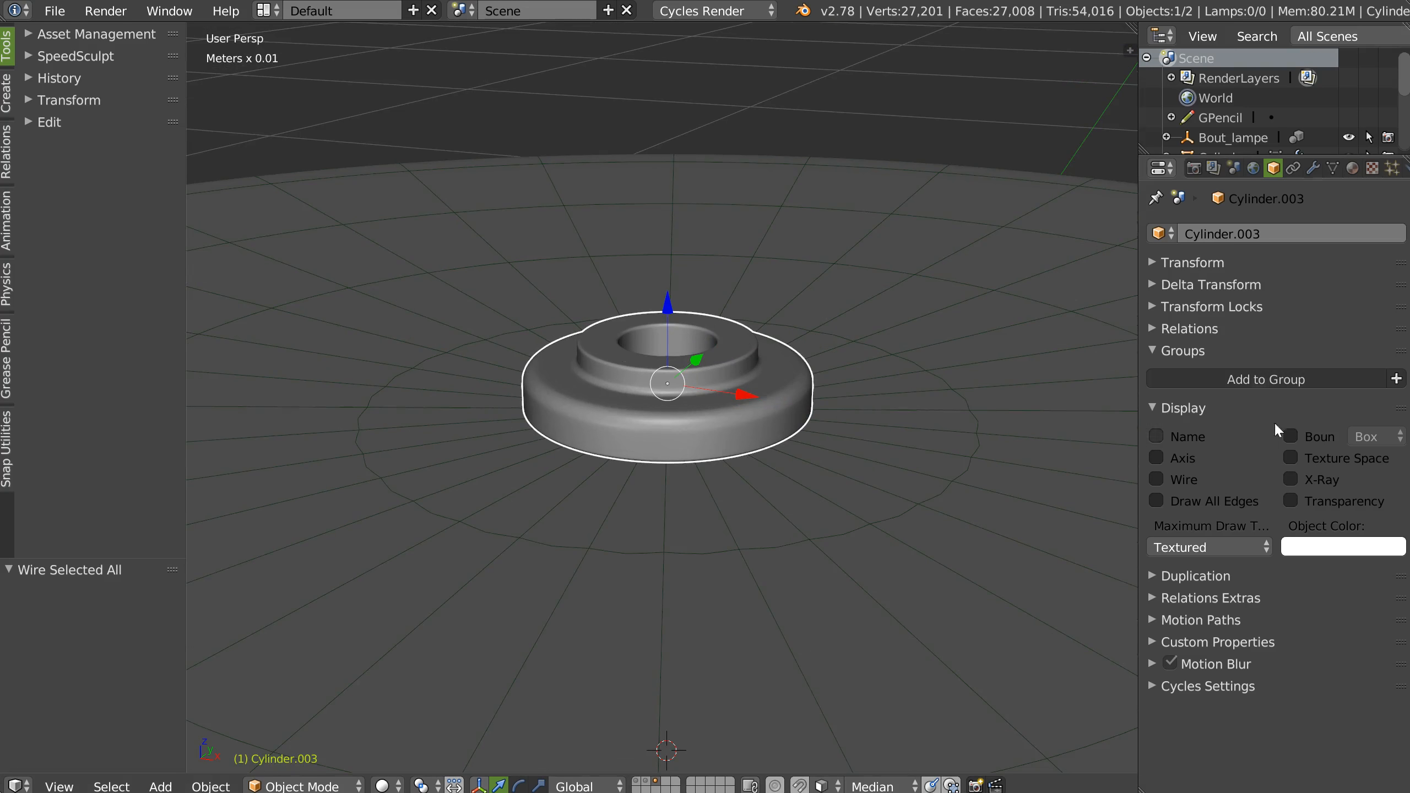
{"action": "left_click", "coordinate": [1246, 374]}
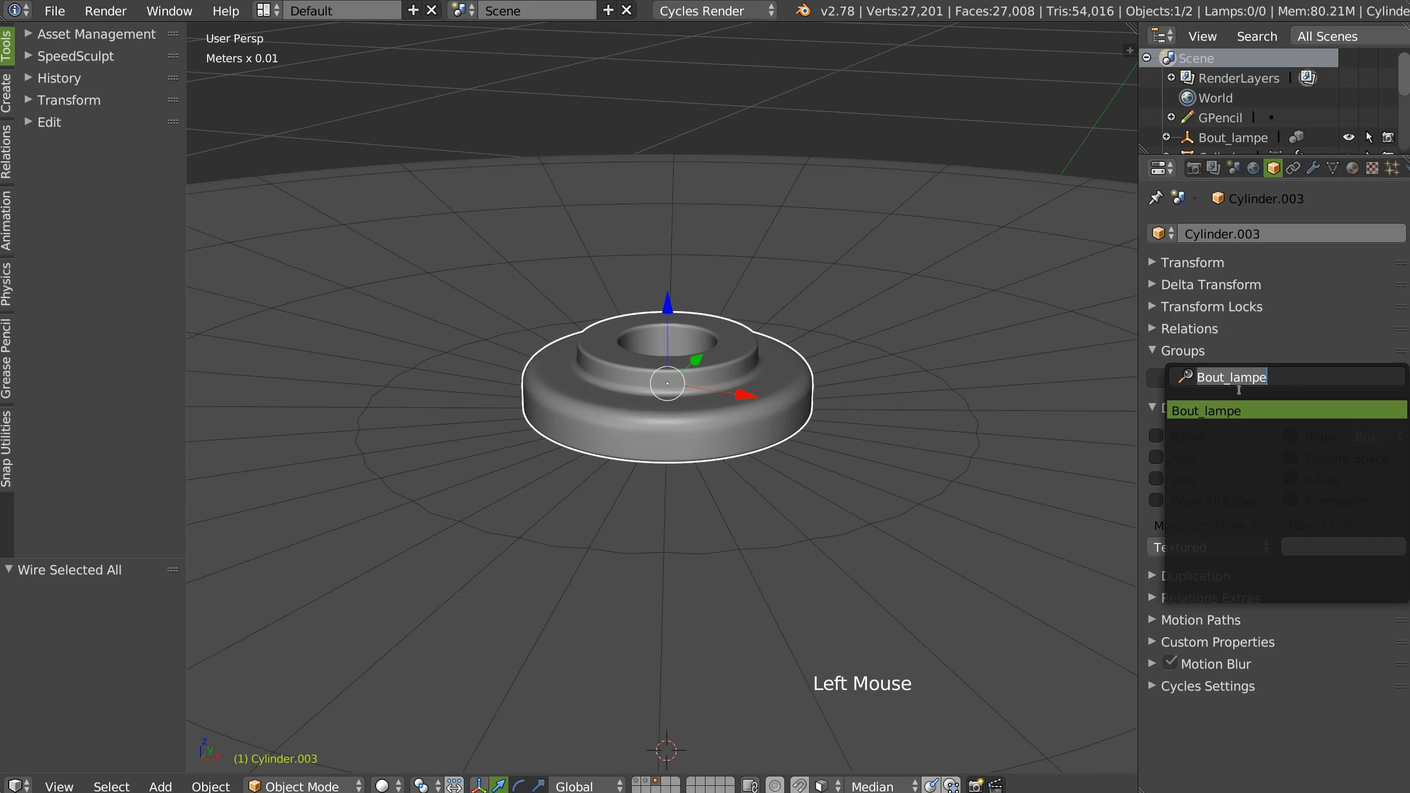
{"action": "key", "text": "BackSpace"}
{"action": "left_click", "coordinate": [1221, 432]}
Step: Show the layer with the lampshade and base instance together with the current layer
{"action": "middle_click_drag", "start_coordinate": [871, 431], "coordinate": [605, 425], "text": "ctrl"}
{"action": "middle_click_drag", "start_coordinate": [605, 425], "coordinate": [784, 360], "text": "shift"}
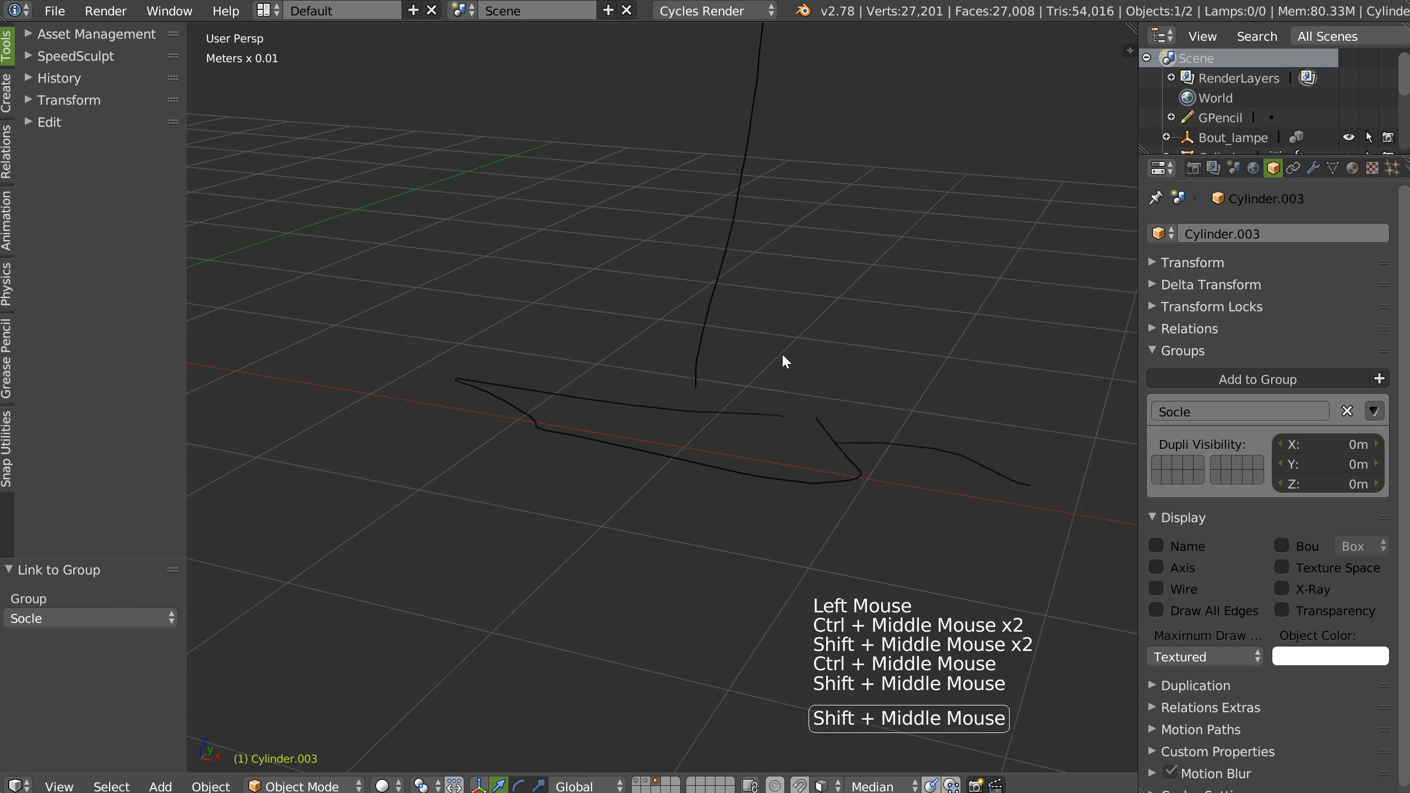
{"action": "left_click", "coordinate": [638, 783], "text": "shift"}
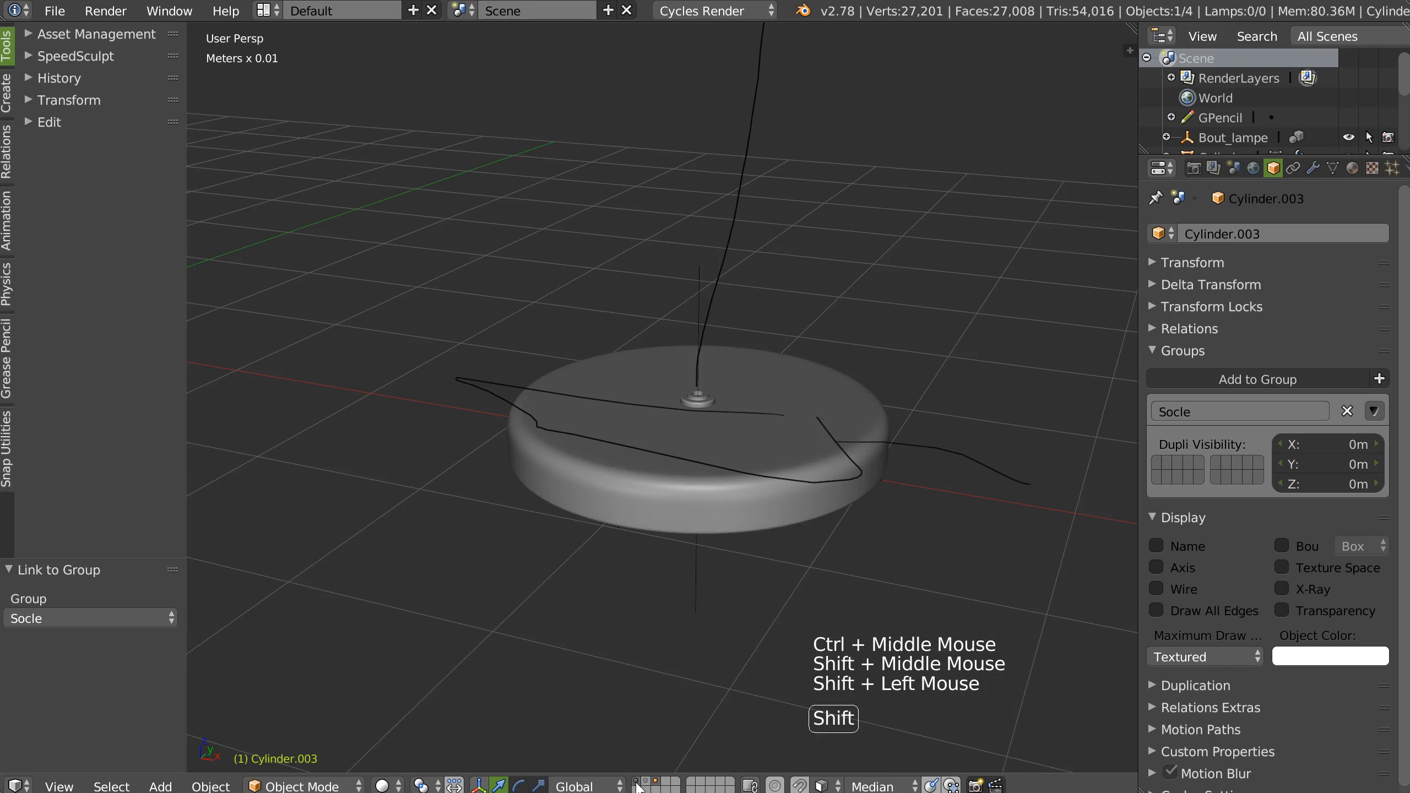
{"action": "middle_click_drag", "start_coordinate": [729, 410], "coordinate": [802, 558]}
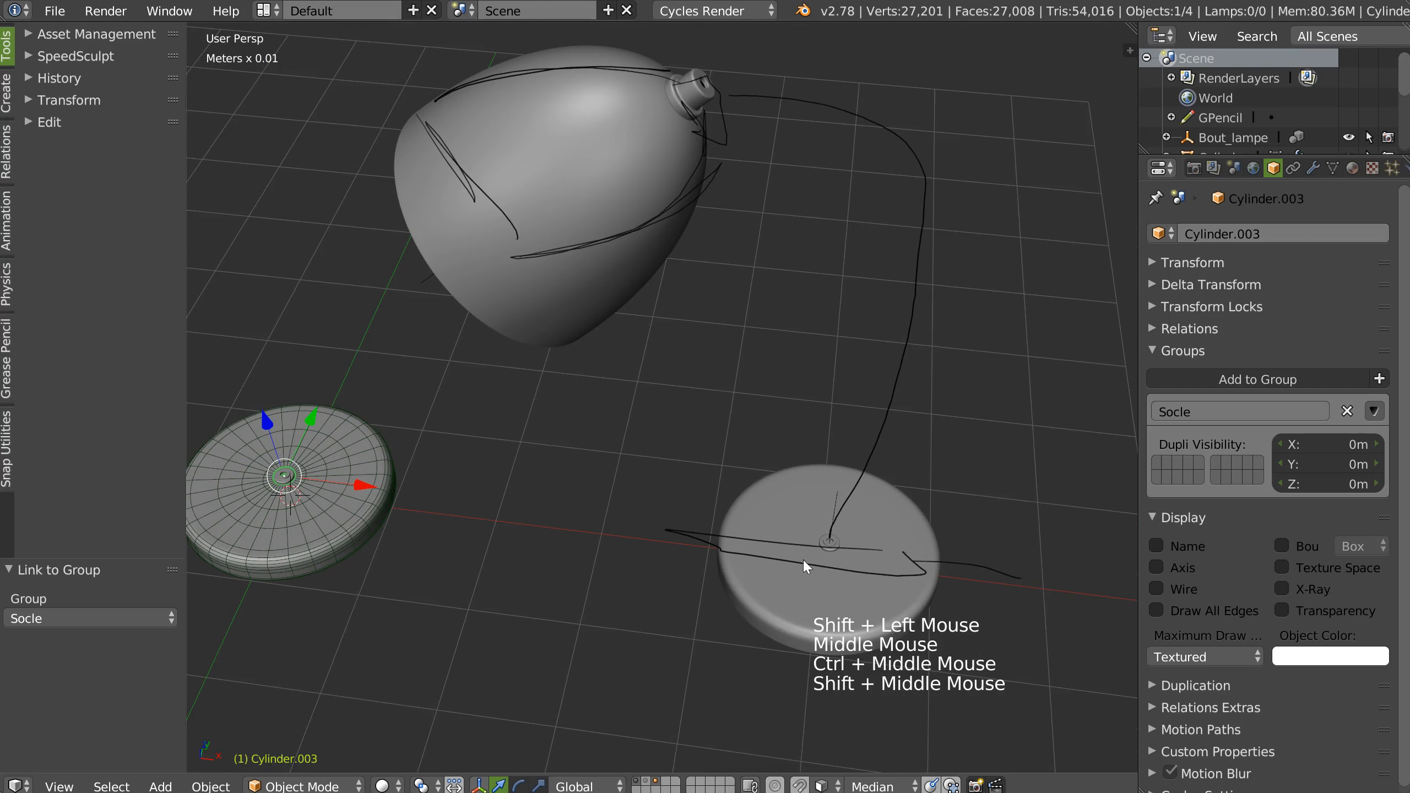
{"action": "middle_click_drag", "start_coordinate": [707, 99], "coordinate": [785, 336], "text": "shift"}
{"action": "mouse_move", "coordinate": [785, 336]}
{"action": "middle_mouse_down"}
{"action": "mouse_move", "coordinate": [772, 339]}
{"action": "mouse_move", "coordinate": [803, 348]}
{"action": "middle_mouse_up"}
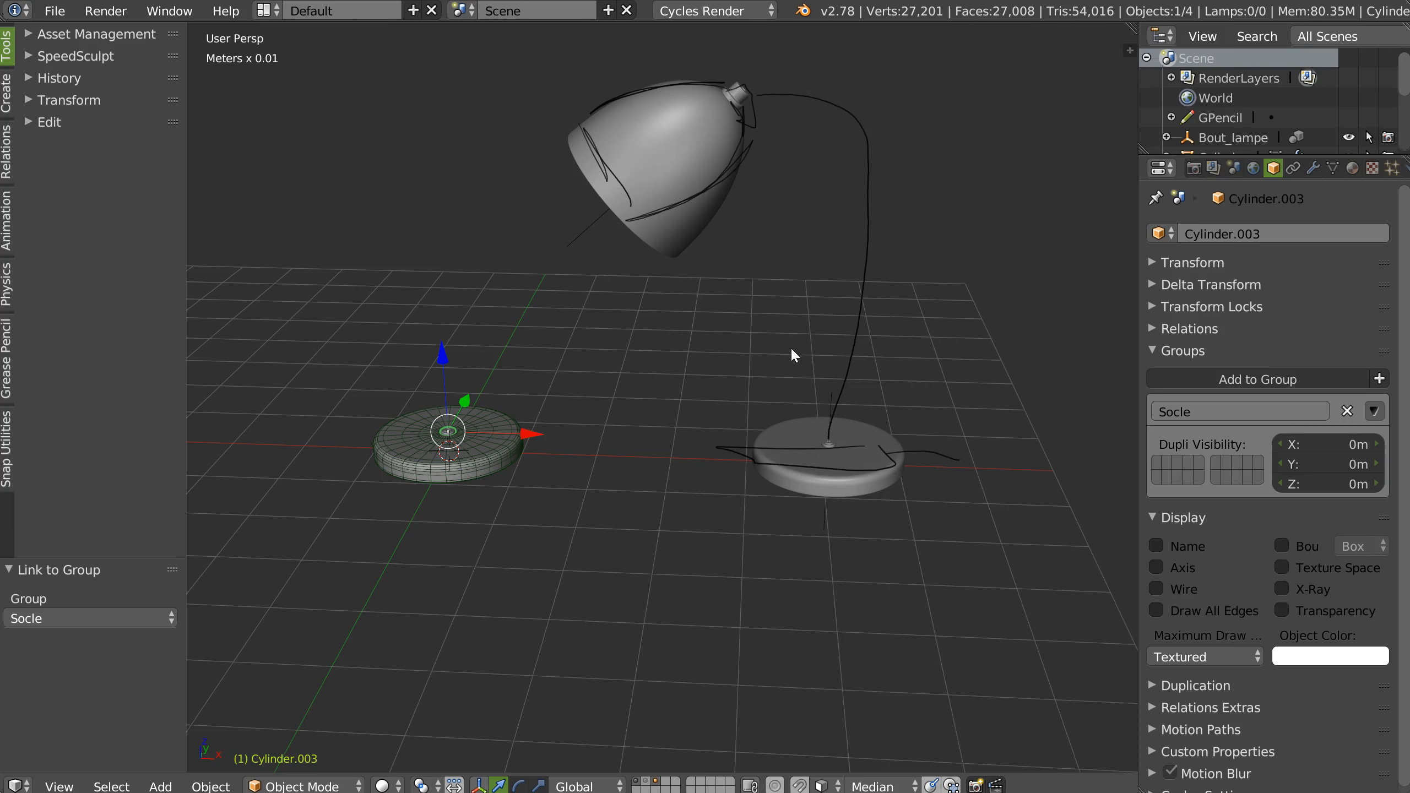
Step: Add a NURBS path at the scene origin
{"action": "right_click", "coordinate": [741, 335]}
{"action": "mouse_move", "coordinate": [722, 520]}
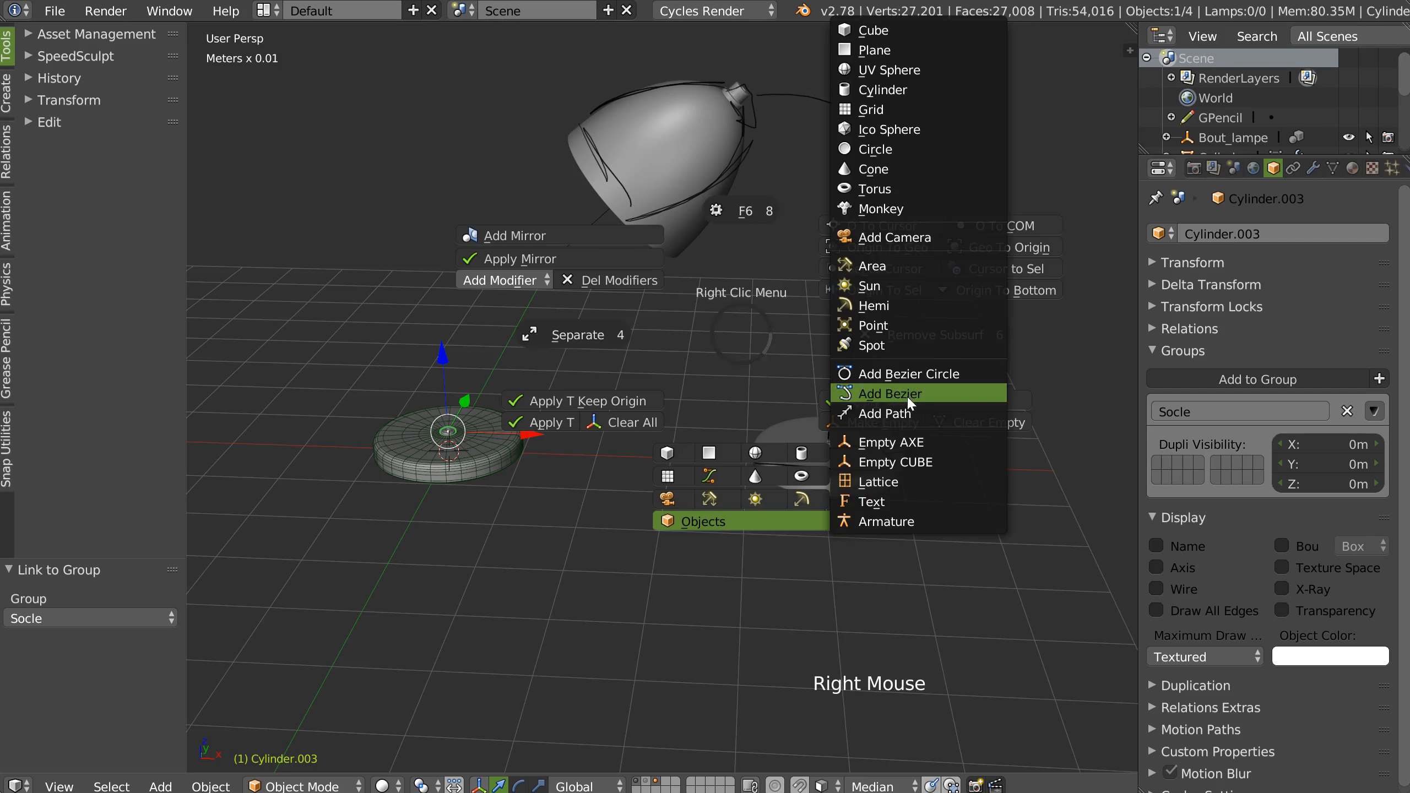
{"action": "left_click", "coordinate": [903, 412]}
{"action": "middle_click_drag", "start_coordinate": [564, 412], "coordinate": [637, 423], "text": "shift"}
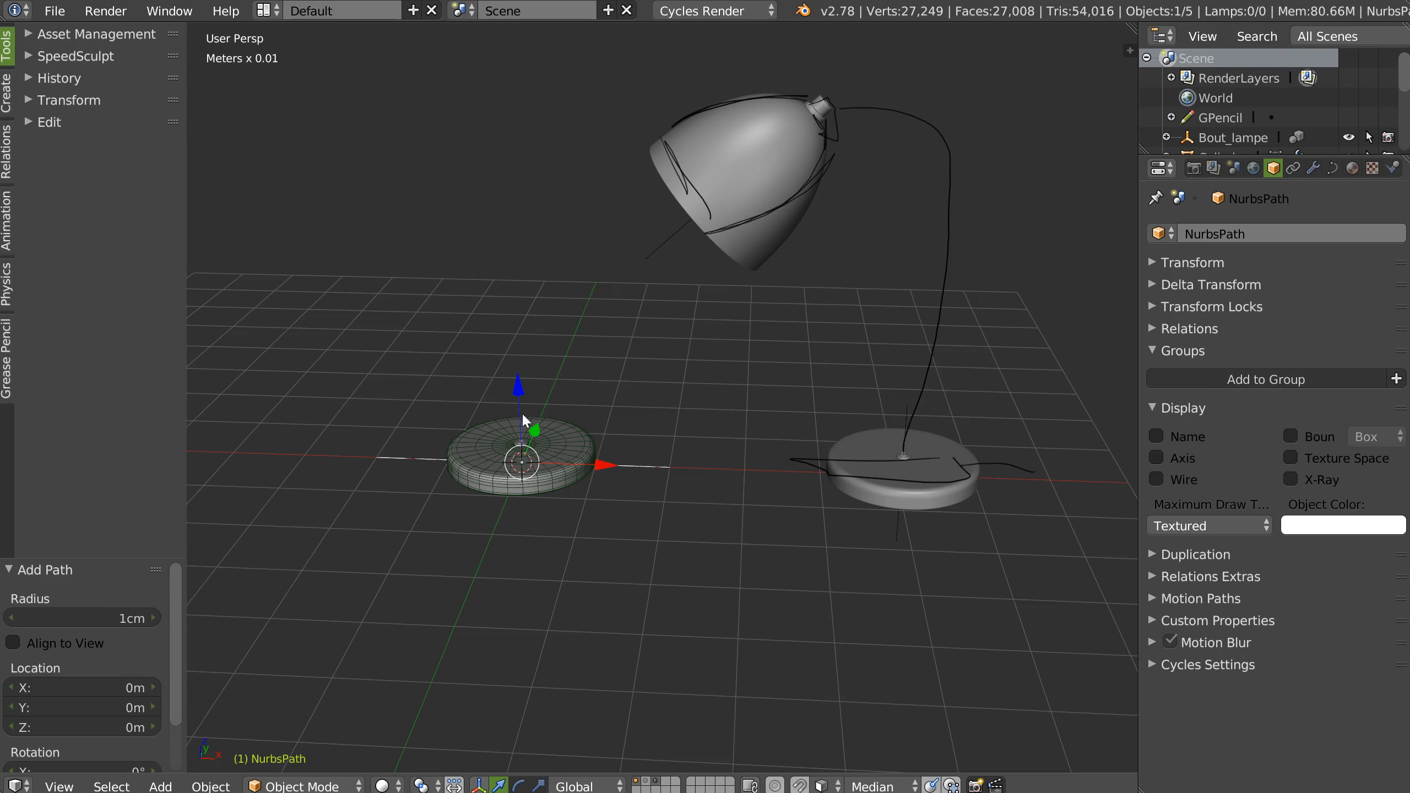
Step: Rotate the path about the global Y axis so that it stands upright
{"action": "key", "text": "Tab"}
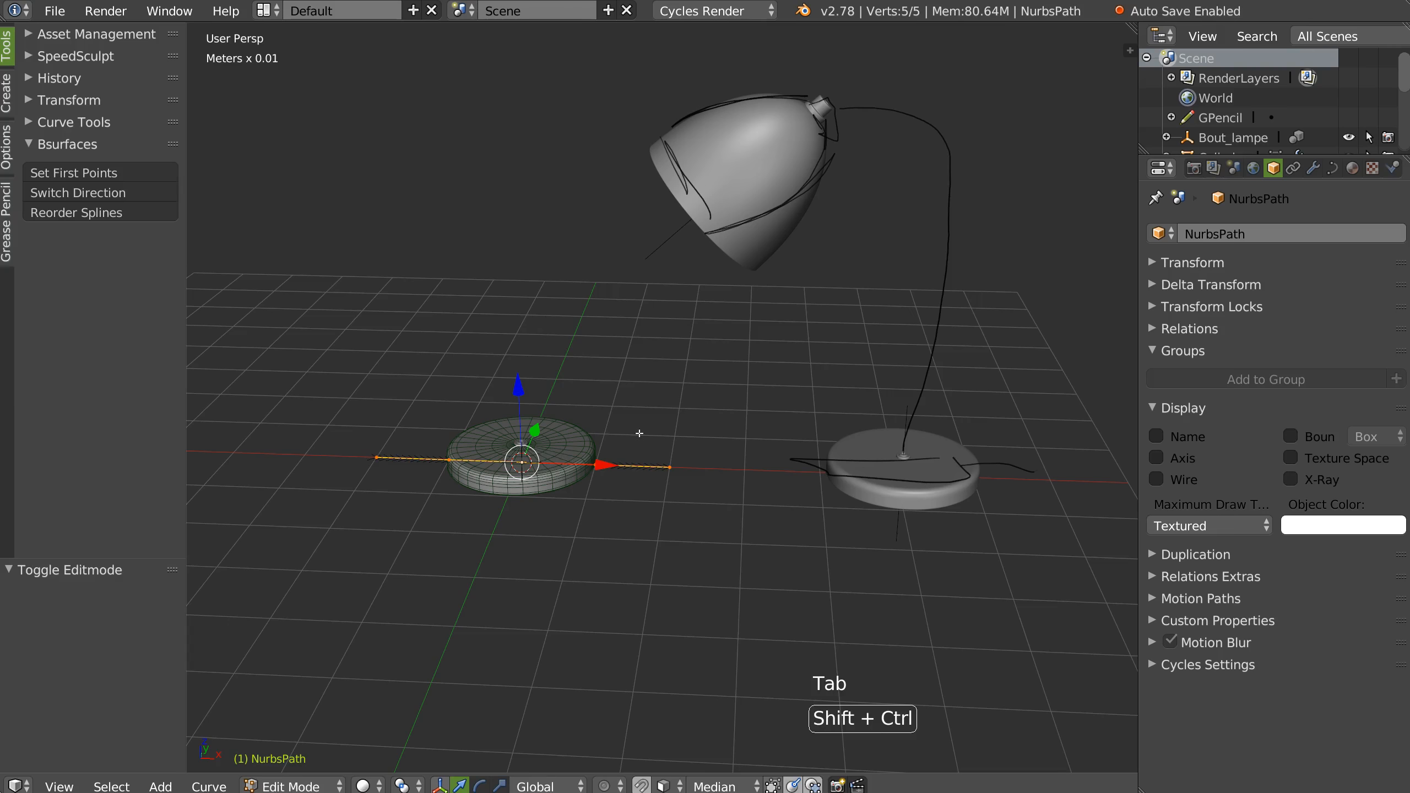
{"action": "key", "text": "shift+ctrl+q"}
{"action": "left_click", "coordinate": [507, 421]}
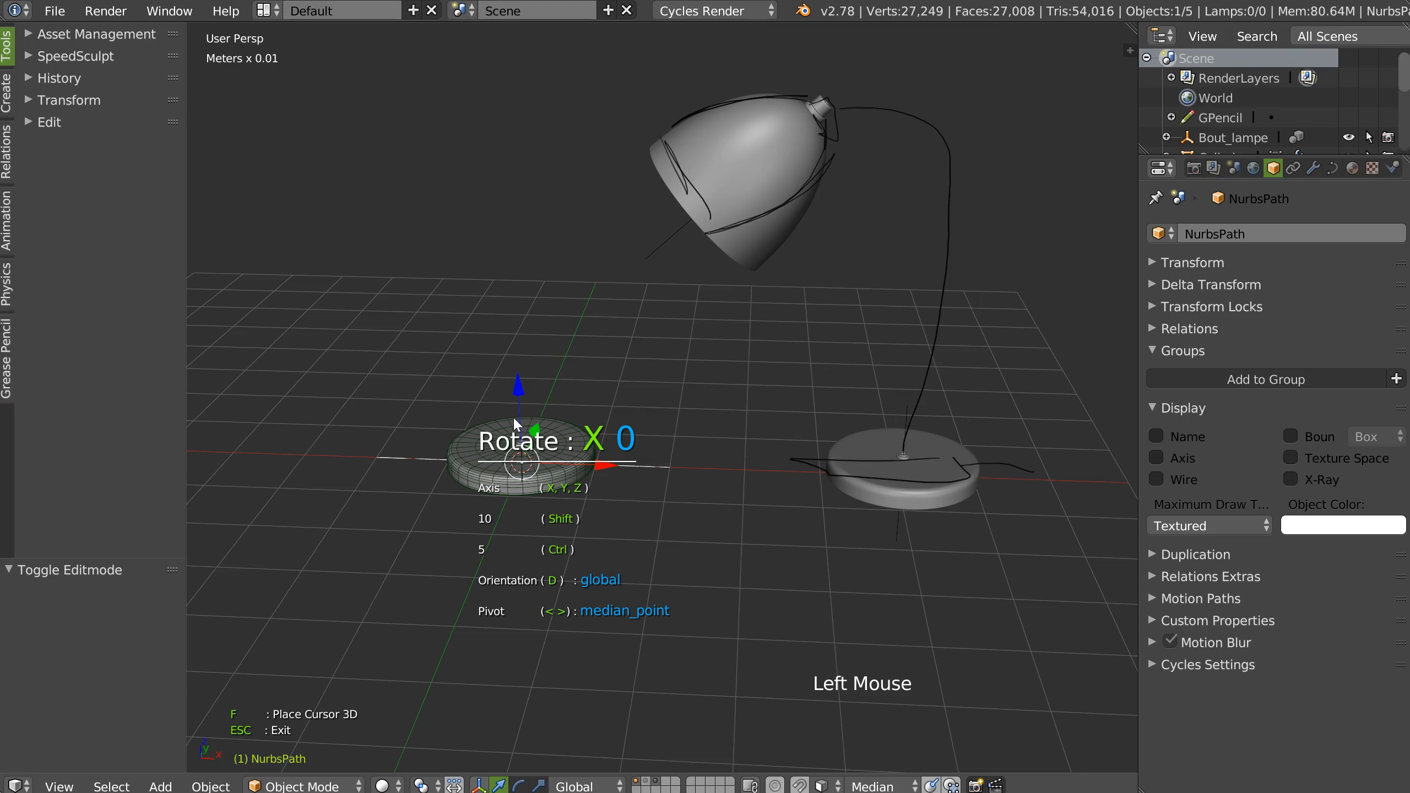
{"action": "key", "text": "y"}
{"action": "left_click", "coordinate": [676, 427]}
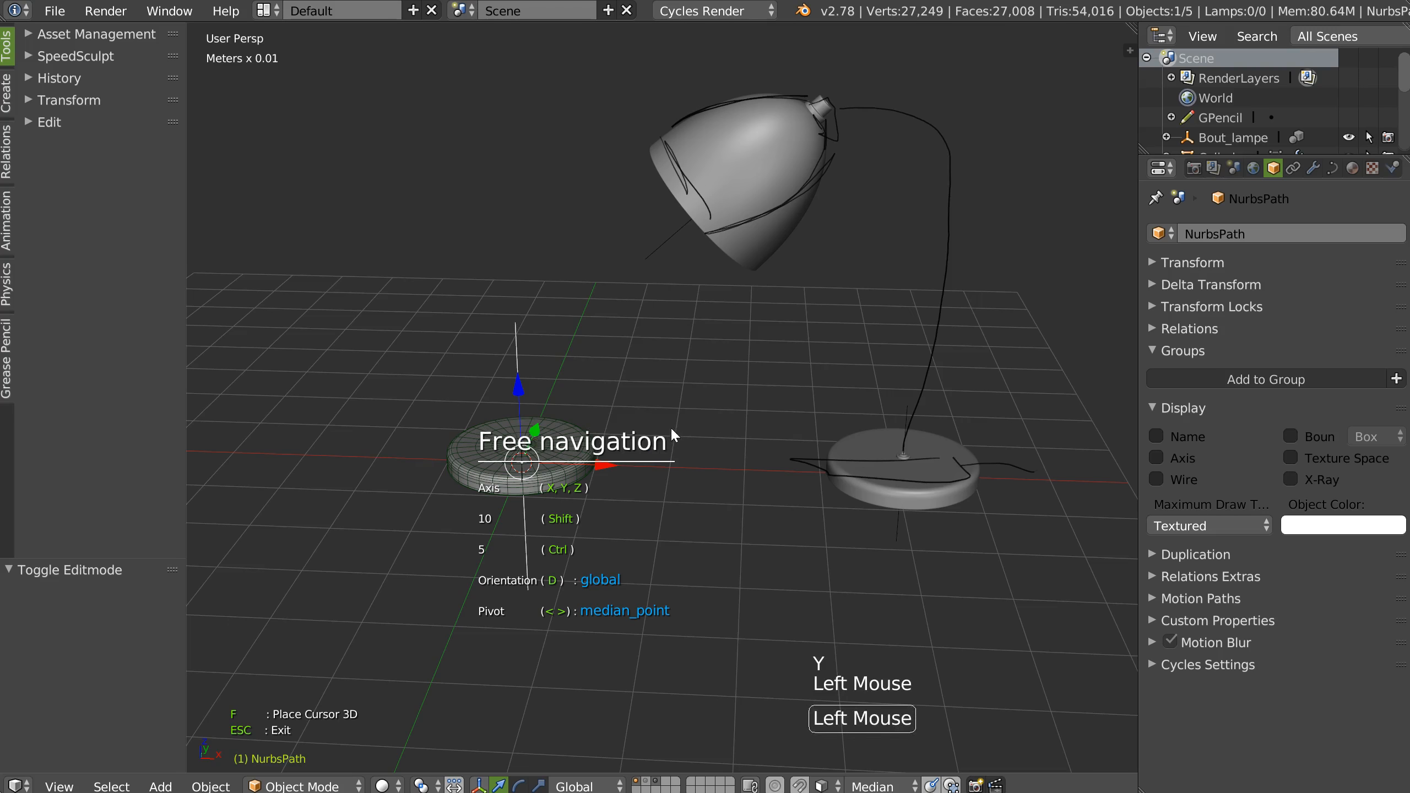
{"action": "left_click", "coordinate": [670, 429]}
Step: Move the path's points in front view so the path stands centred on the ring of the instanced base
{"action": "key", "text": "w"}
{"action": "key", "text": "Escape"}
{"action": "left_click_drag", "start_coordinate": [589, 467], "coordinate": [905, 235]}
{"action": "key", "text": "q"}
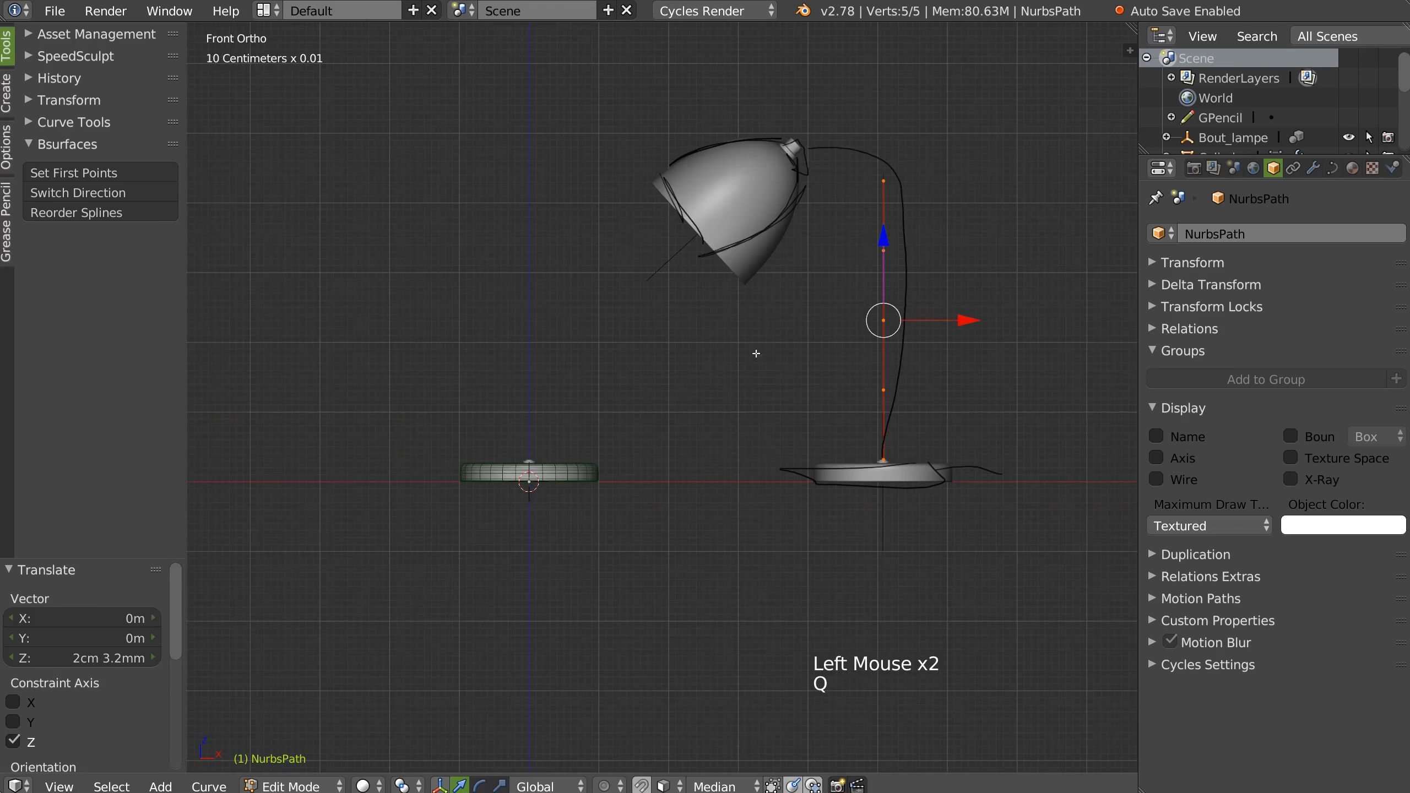
{"action": "middle_click_drag", "start_coordinate": [889, 375], "coordinate": [755, 400]}
{"action": "middle_click_drag", "start_coordinate": [755, 399], "coordinate": [703, 416], "text": "shift"}
{"action": "left_click_drag", "start_coordinate": [547, 95], "coordinate": [536, 88]}
{"action": "middle_click_drag", "start_coordinate": [535, 89], "coordinate": [555, 145], "text": "ctrl"}
Step: Tubify the path with a depth of about 0.04
{"action": "key", "text": "ctrl+shift+q"}
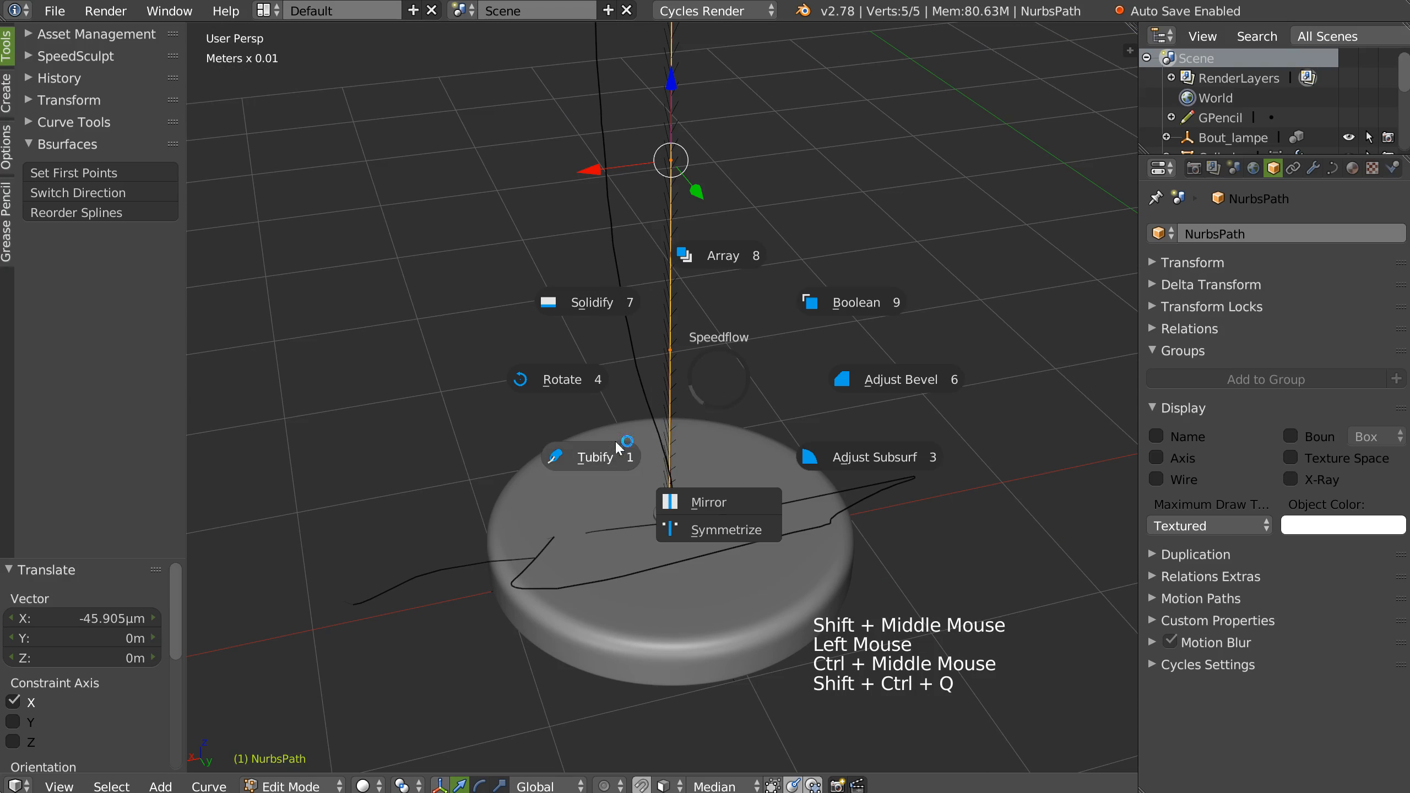
{"action": "left_click", "coordinate": [601, 454]}
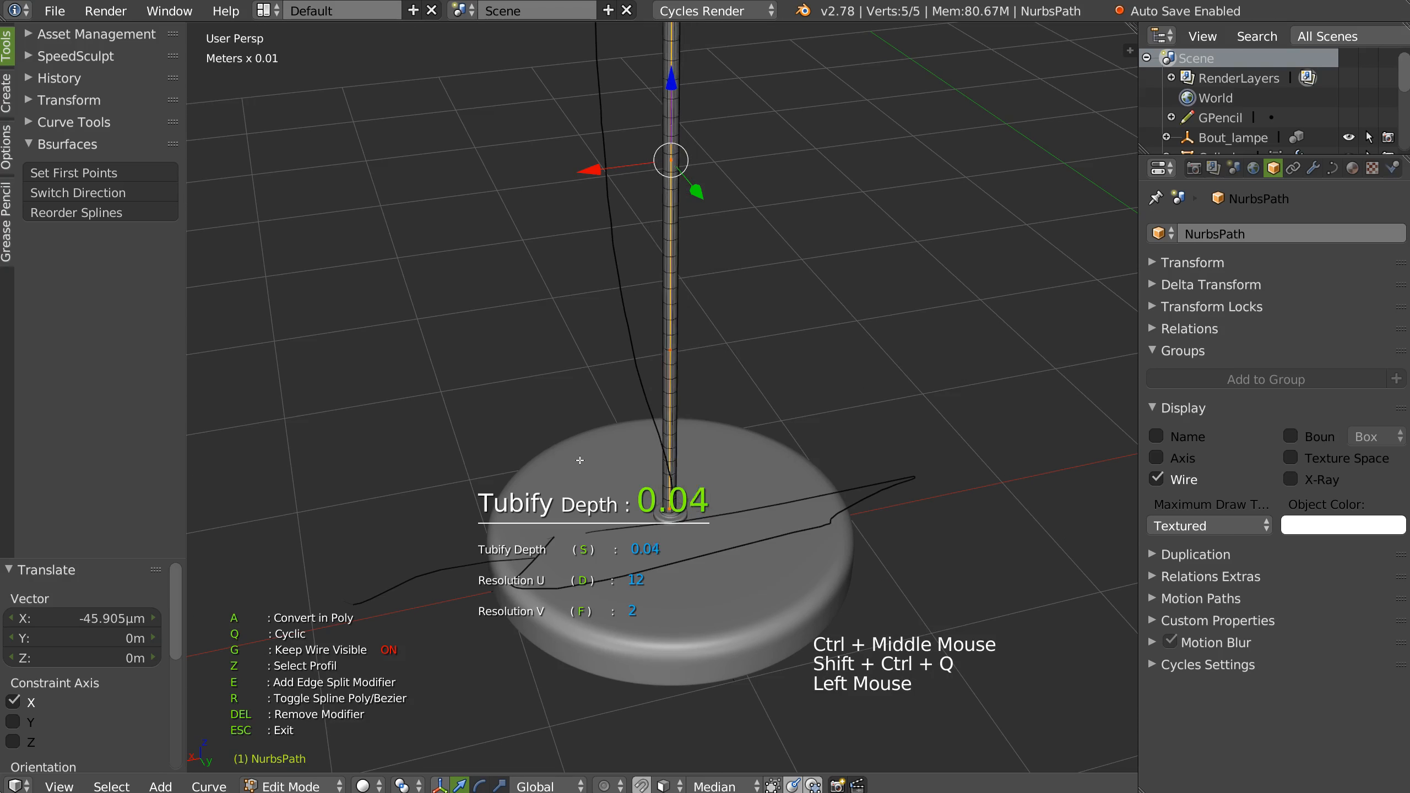
{"action": "left_click", "coordinate": [580, 461]}
{"action": "left_click", "coordinate": [589, 445]}
Step: Move the path's top control point to the lampshade's neck and place the next point slightly above and beyond it
{"action": "middle_click_drag", "start_coordinate": [594, 431], "coordinate": [629, 341], "text": "shift"}
{"action": "left_click", "coordinate": [629, 342]}
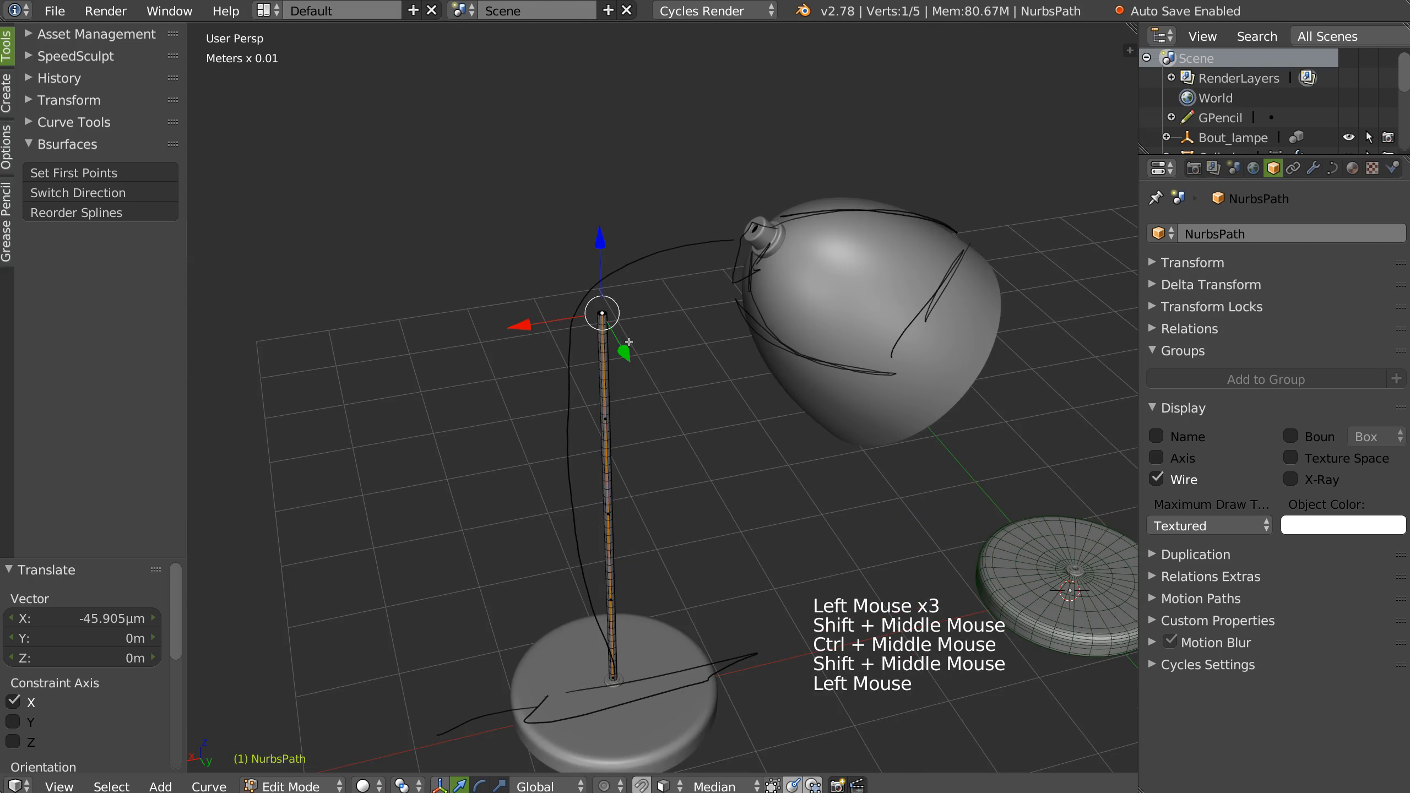
{"action": "key", "text": "q"}
{"action": "key", "text": "q"}
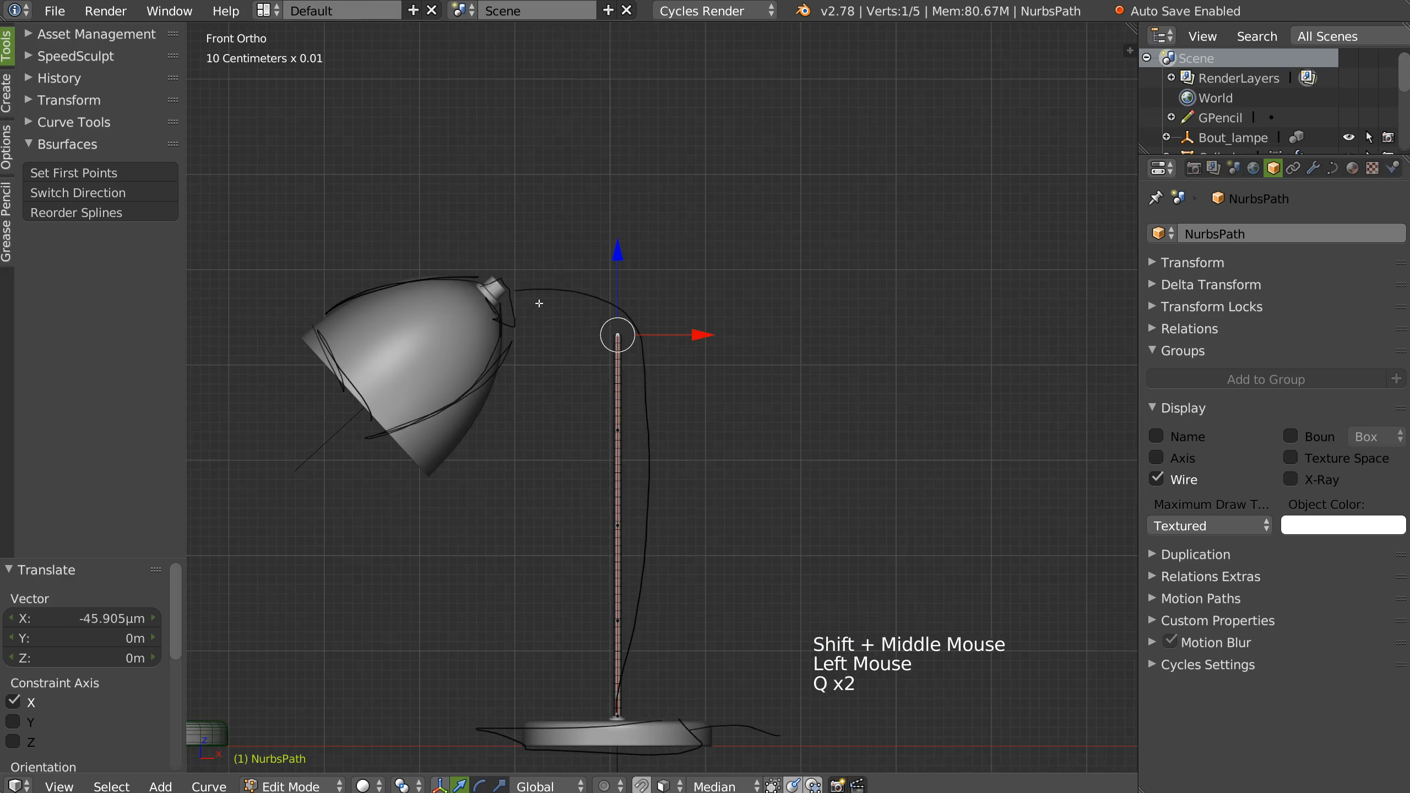
{"action": "middle_click_drag", "start_coordinate": [560, 387], "coordinate": [682, 294], "text": "ctrl"}
{"action": "left_click_drag", "start_coordinate": [681, 294], "coordinate": [418, 195]}
{"action": "left_click", "coordinate": [417, 199]}
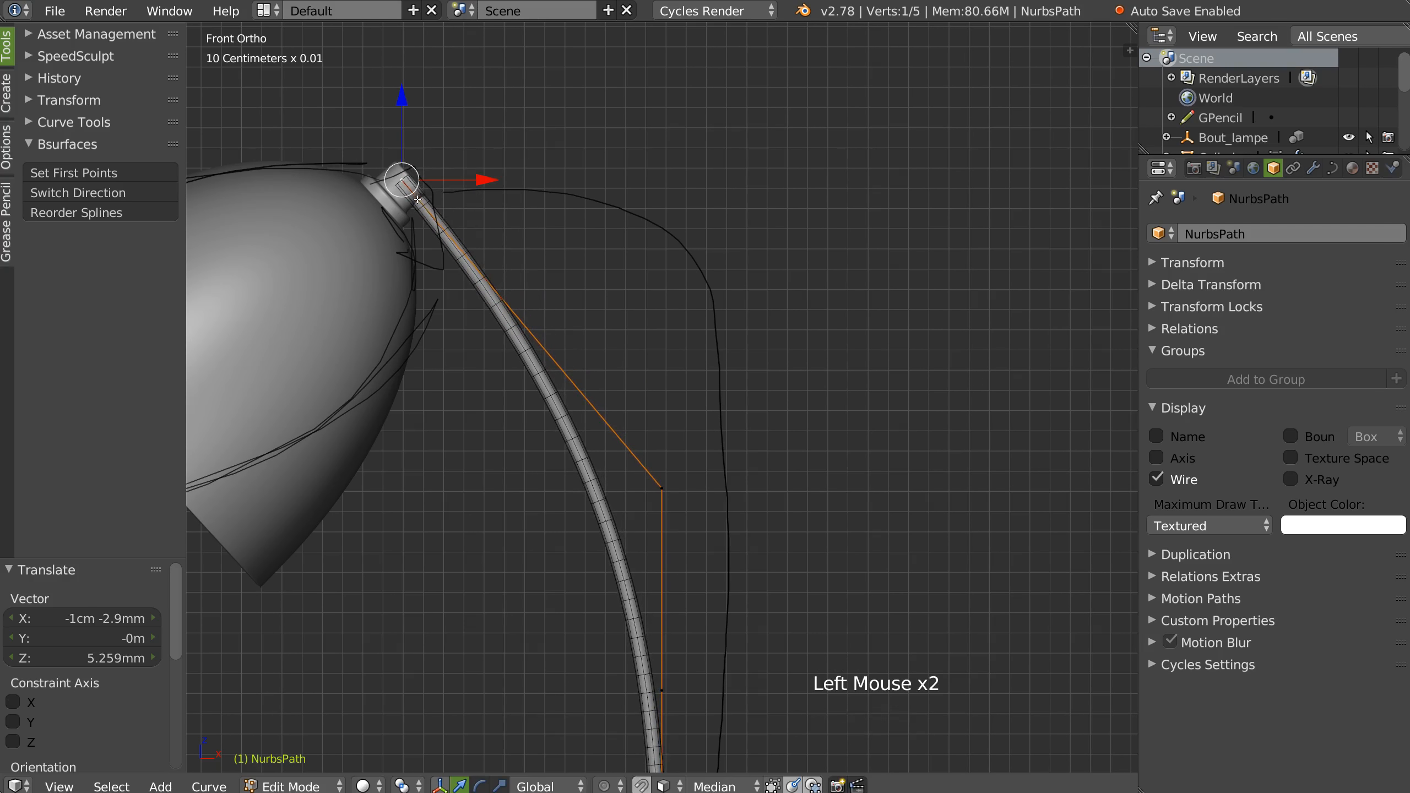
{"action": "left_click_drag", "start_coordinate": [666, 488], "coordinate": [498, 126]}
{"action": "left_click", "coordinate": [498, 126]}
Step: Subdivide the path between its second and third control points and move the new point to the outer top of the sketched bend
{"action": "middle_click_drag", "start_coordinate": [497, 126], "coordinate": [669, 233], "text": "ctrl"}
{"action": "middle_click_drag", "start_coordinate": [669, 233], "coordinate": [683, 183], "text": "shift"}
{"action": "left_click", "coordinate": [651, 496], "text": "shift"}
{"action": "key", "text": "w"}
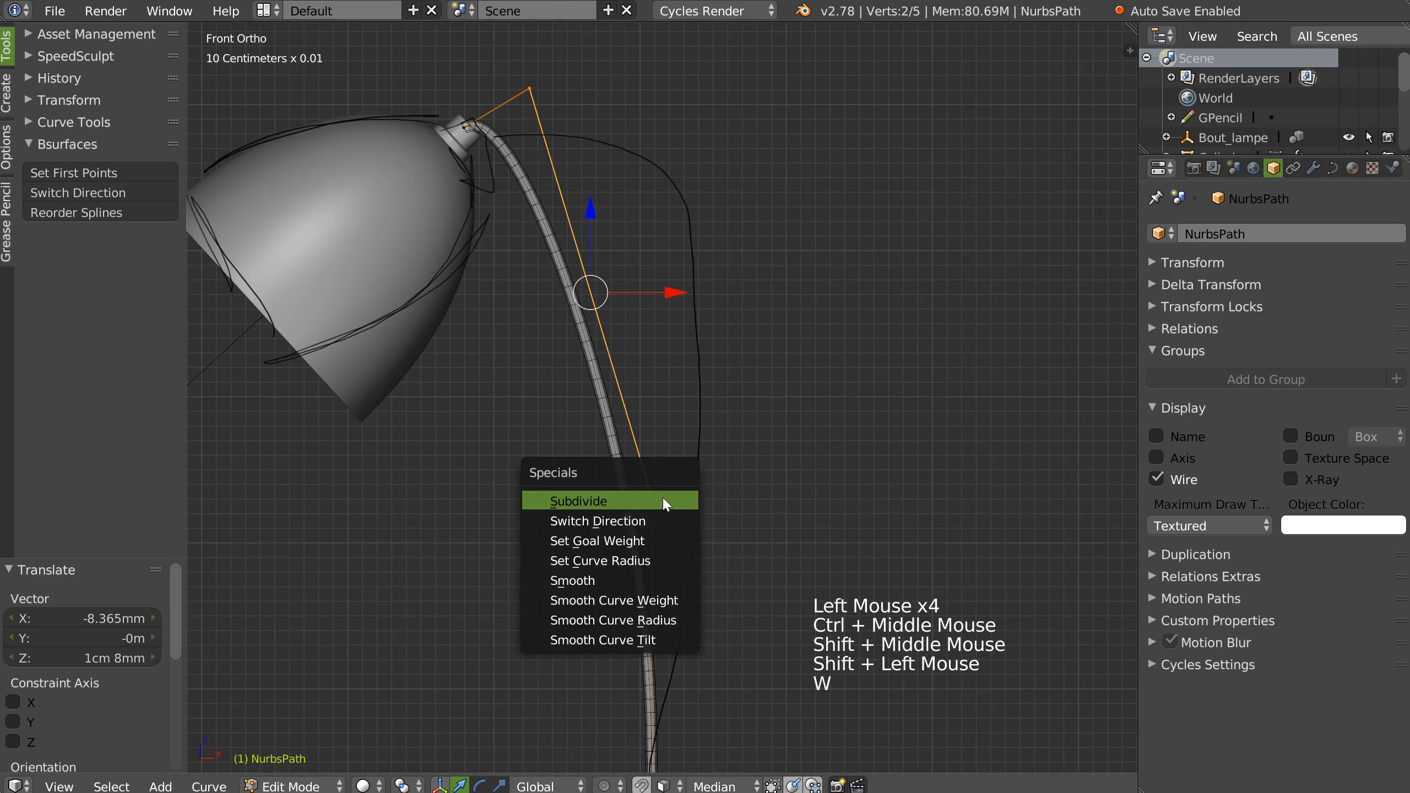
{"action": "left_click", "coordinate": [582, 586]}
{"action": "left_click", "coordinate": [651, 496]}
{"action": "left_click_drag", "start_coordinate": [651, 496], "coordinate": [812, 106]}
{"action": "left_click", "coordinate": [813, 108]}
Step: Adjust the arm's middle and upper control points to follow the sketched curve, and hide the Grease Pencil layers
{"action": "middle_click_drag", "start_coordinate": [709, 432], "coordinate": [721, 389], "text": "shift"}
{"action": "middle_click_drag", "start_coordinate": [722, 389], "coordinate": [710, 371], "text": "ctrl"}
{"action": "left_click_drag", "start_coordinate": [711, 369], "coordinate": [738, 364]}
{"action": "left_click", "coordinate": [738, 364]}
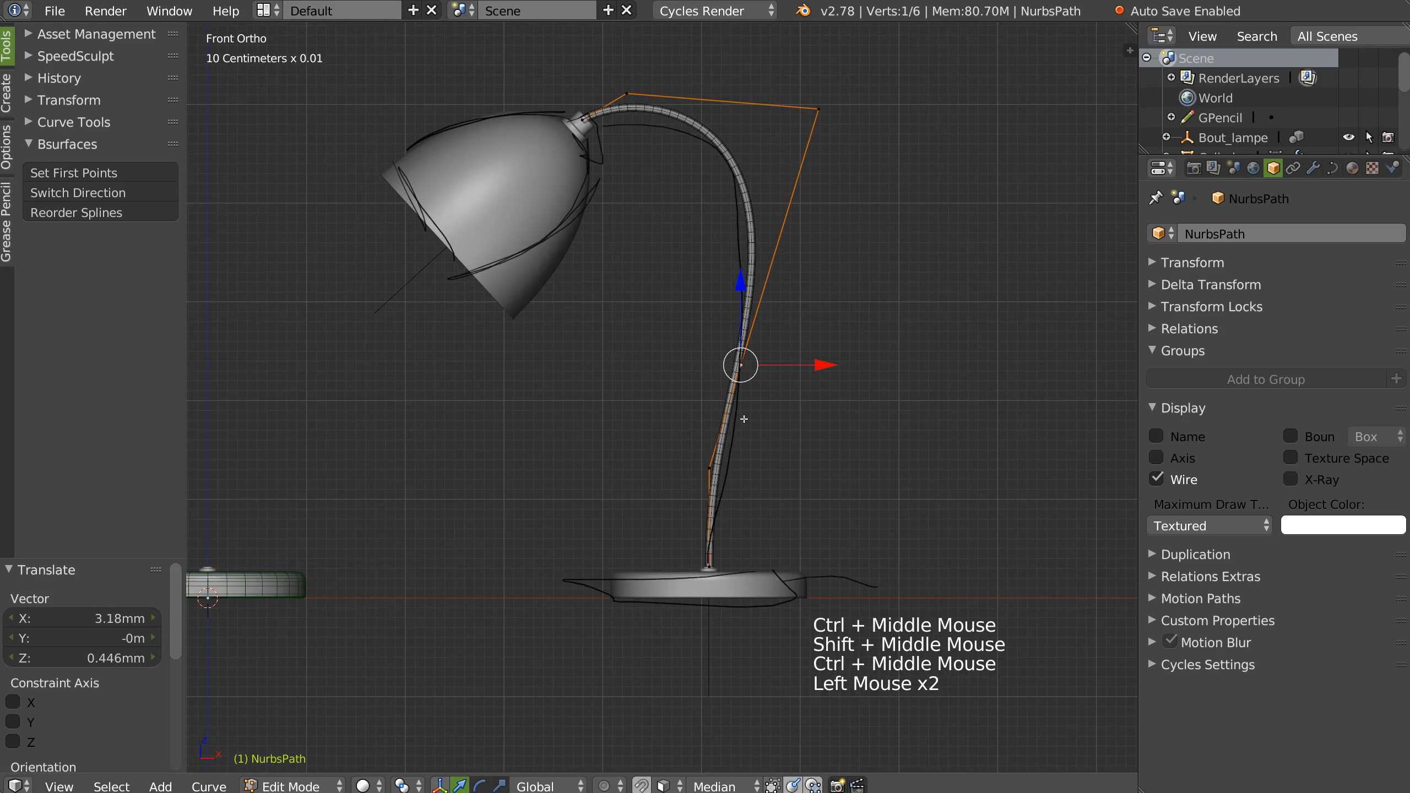
{"action": "left_click_drag", "start_coordinate": [637, 104], "coordinate": [618, 95]}
{"action": "left_click_drag", "start_coordinate": [818, 109], "coordinate": [802, 102]}
{"action": "key", "text": "n"}
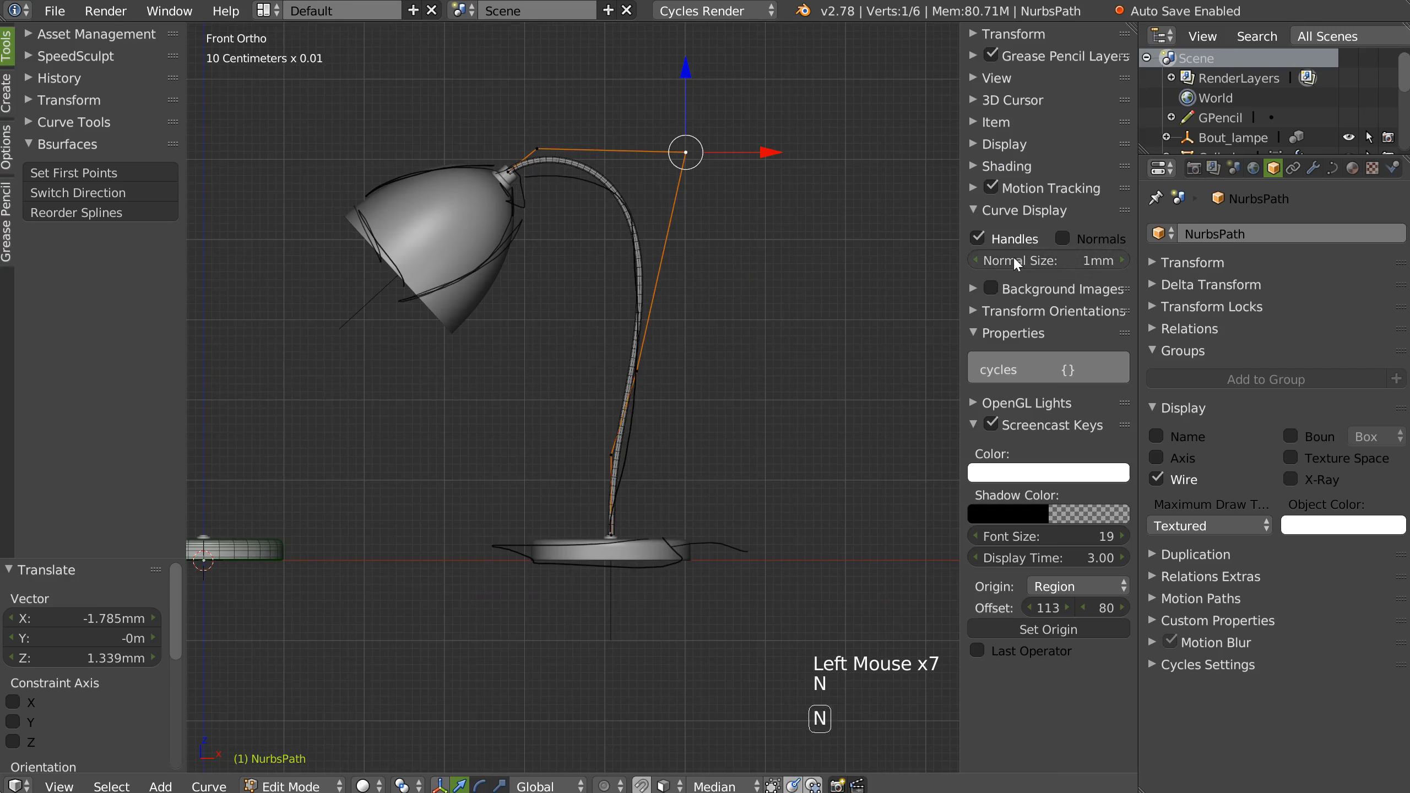
{"action": "left_click", "coordinate": [990, 56]}
Step: Shift the arm's end point in the lampshade's neck by about -0.185 mm along Z
{"action": "middle_click_drag", "start_coordinate": [516, 327], "coordinate": [555, 244]}
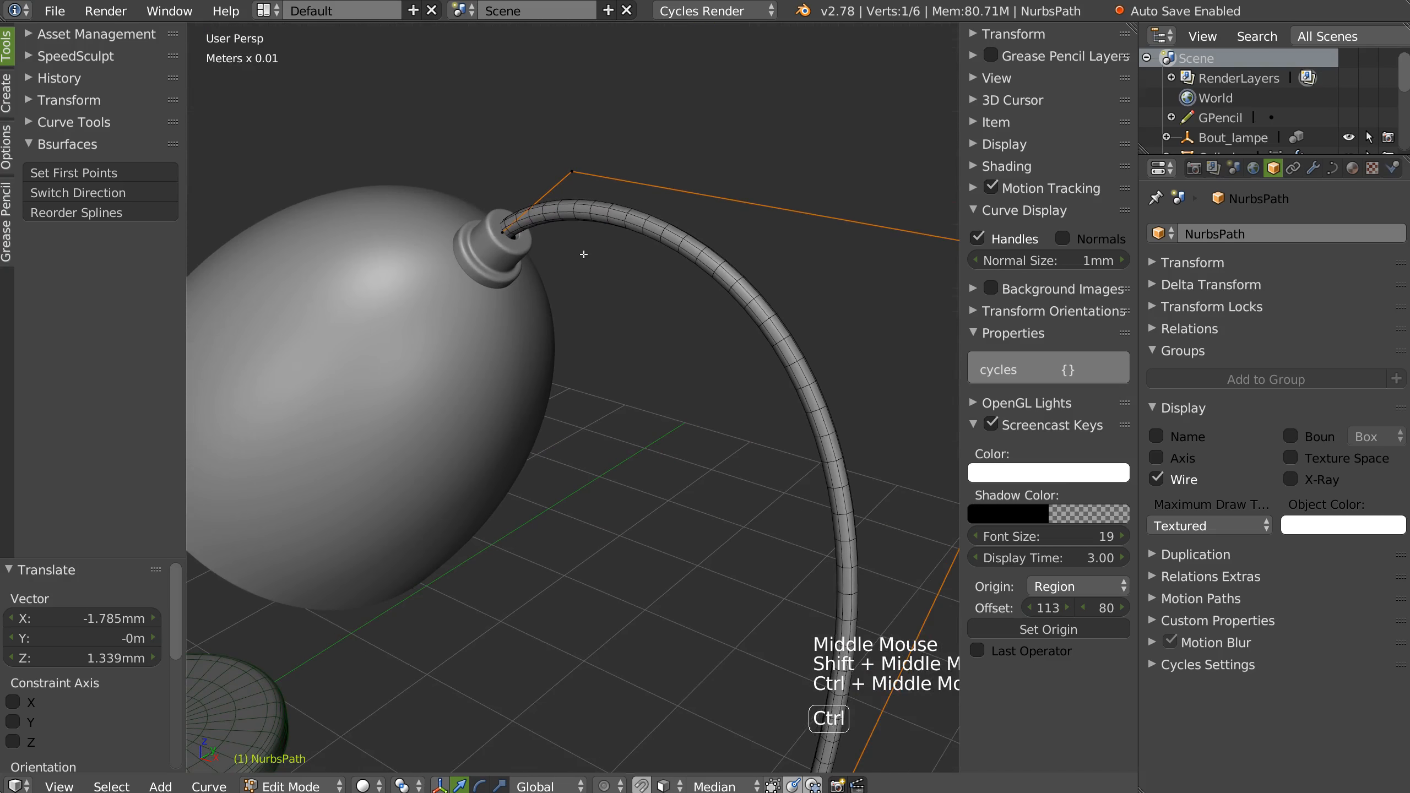
{"action": "left_click", "coordinate": [499, 231]}
{"action": "left_click_drag", "start_coordinate": [500, 167], "coordinate": [497, 156]}
{"action": "key", "text": "Escape"}
Step: Move the arm's middle control point slightly inward along X to smooth the curve above the base
{"action": "middle_click_drag", "start_coordinate": [665, 163], "coordinate": [644, 334]}
{"action": "middle_click_drag", "start_coordinate": [644, 334], "coordinate": [677, 393], "text": "shift"}
{"action": "left_click", "coordinate": [626, 439]}
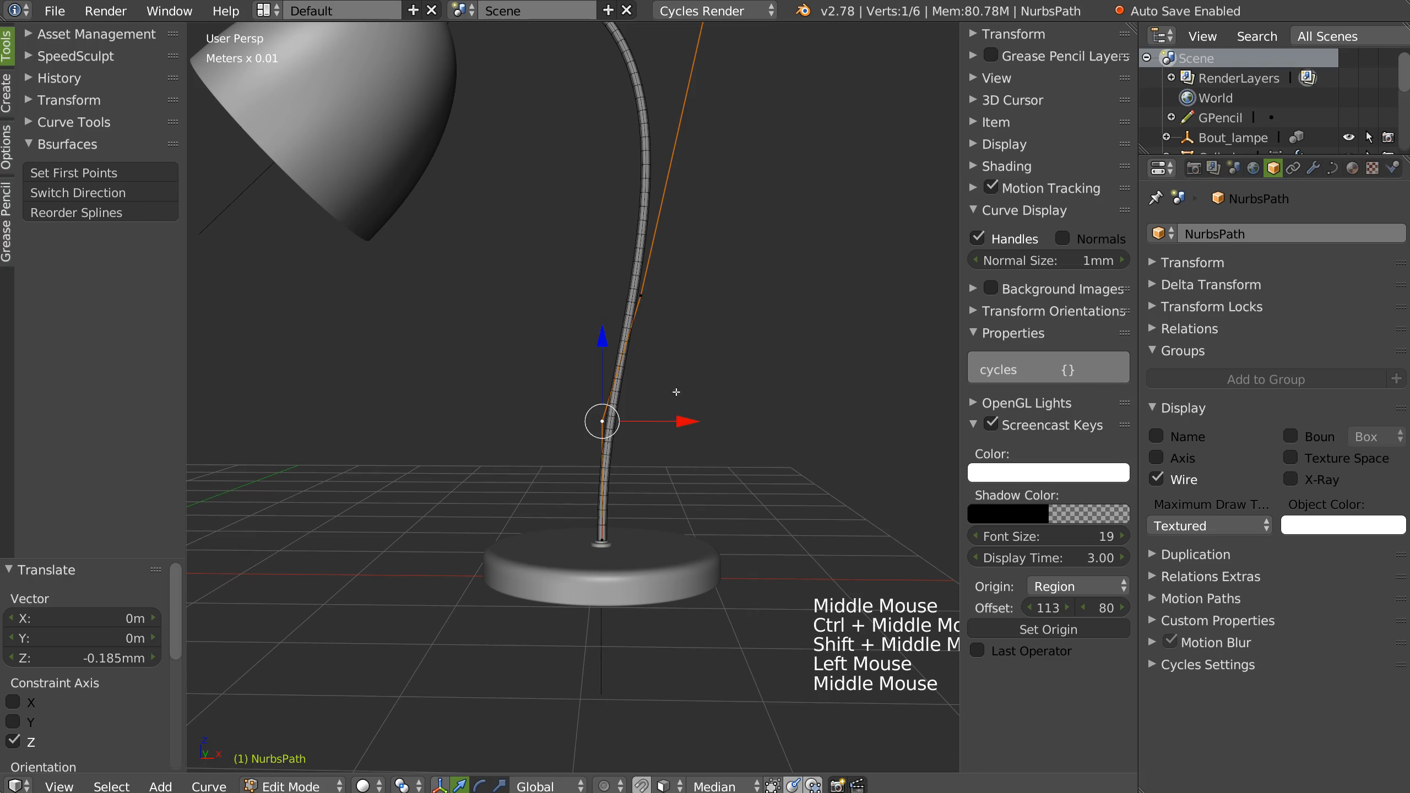
{"action": "left_click", "coordinate": [644, 293]}
{"action": "left_click_drag", "start_coordinate": [715, 295], "coordinate": [697, 296]}
{"action": "left_click", "coordinate": [694, 296]}
Step: Leave curve editing and raise the arm's V resolution with Tubify for a smoother bend
{"action": "middle_click_drag", "start_coordinate": [694, 295], "coordinate": [683, 311], "text": "ctrl"}
{"action": "middle_click_drag", "start_coordinate": [683, 311], "coordinate": [636, 320], "text": "shift"}
{"action": "middle_click_drag", "start_coordinate": [635, 320], "coordinate": [668, 428]}
{"action": "key", "text": "Tab"}
{"action": "key", "text": "shift+ctrl+q"}
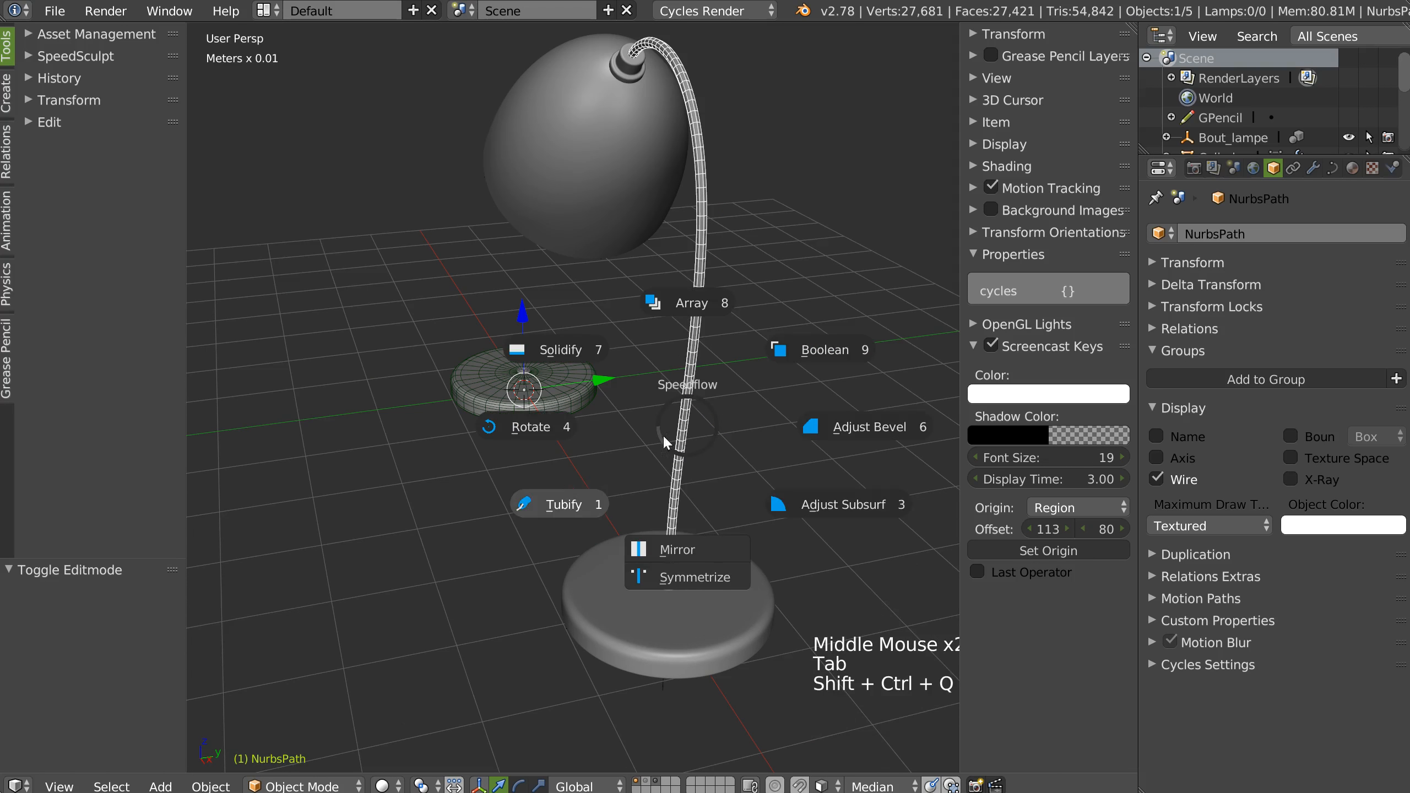
{"action": "left_click", "coordinate": [571, 505]}
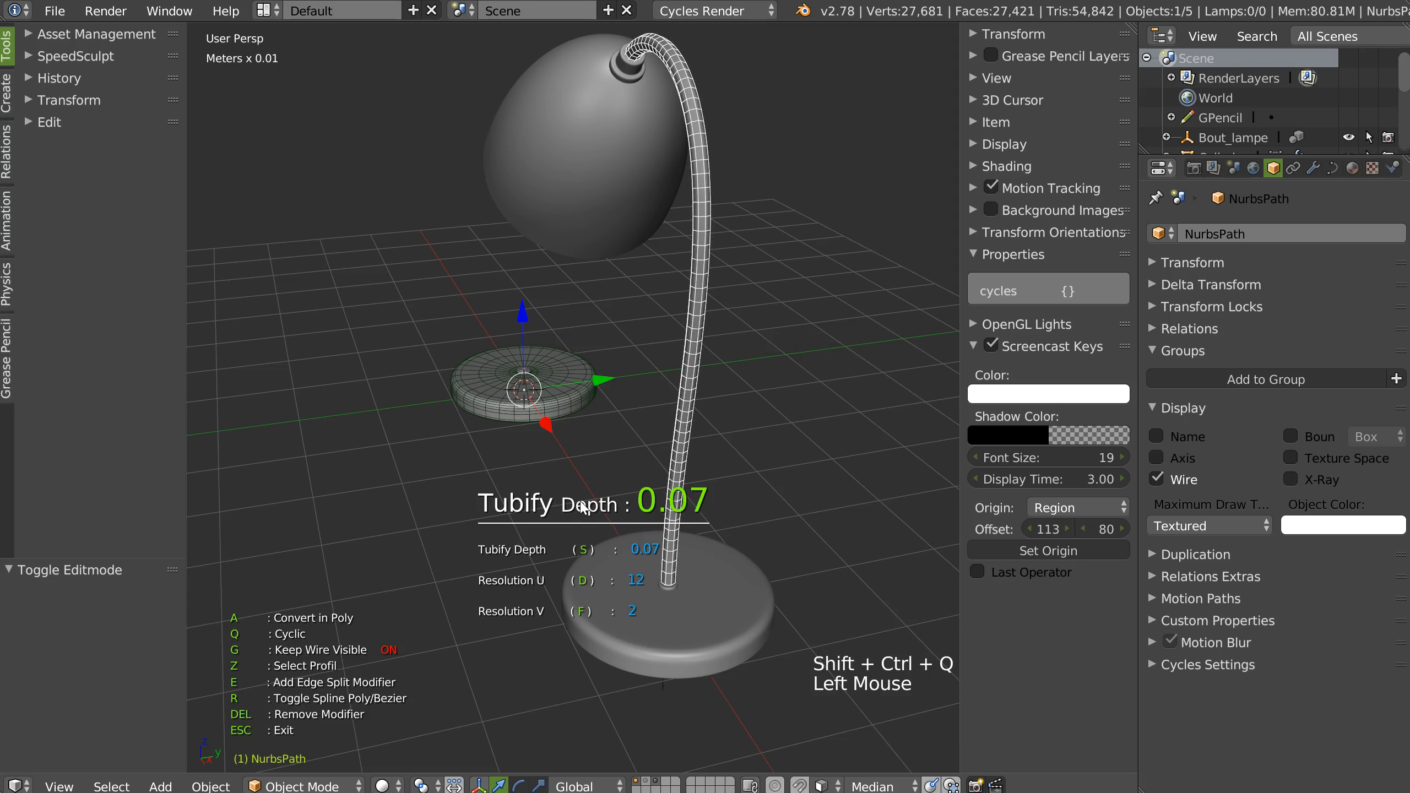
{"action": "left_click", "coordinate": [581, 506]}
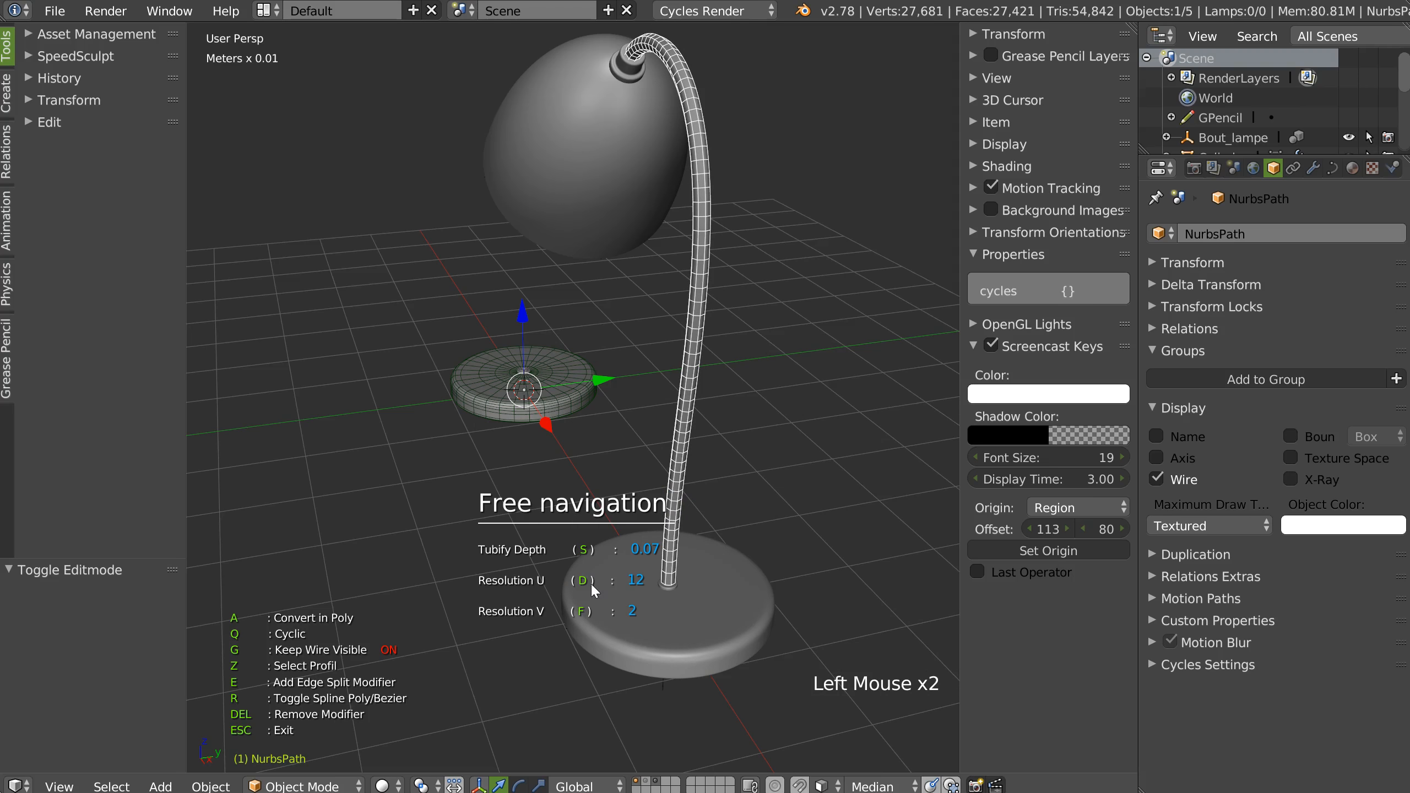
{"action": "key", "text": "d"}
{"action": "key", "text": "f"}
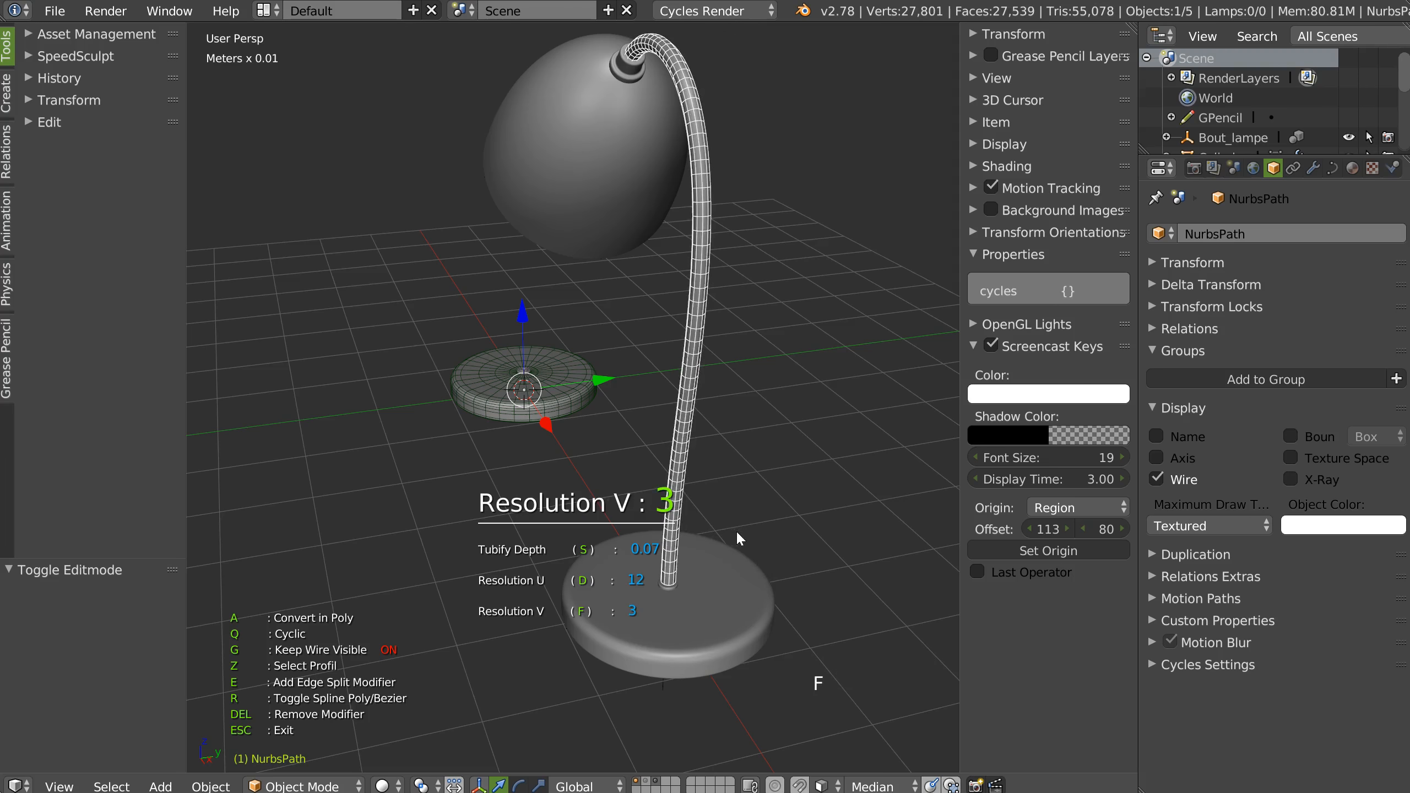
{"action": "left_click", "coordinate": [798, 522]}
{"action": "left_click", "coordinate": [798, 519]}
Step: Isolate the base ring, set its origin to the centre of its outer bottom edge loop, and return to the full scene
{"action": "middle_click_drag", "start_coordinate": [798, 516], "coordinate": [782, 341], "text": "shift"}
{"action": "middle_click_drag", "start_coordinate": [356, 406], "coordinate": [456, 300], "text": "ctrl"}
{"action": "left_click", "coordinate": [356, 433]}
{"action": "key", "text": "KP_Divide"}
{"action": "key", "text": "Tab"}
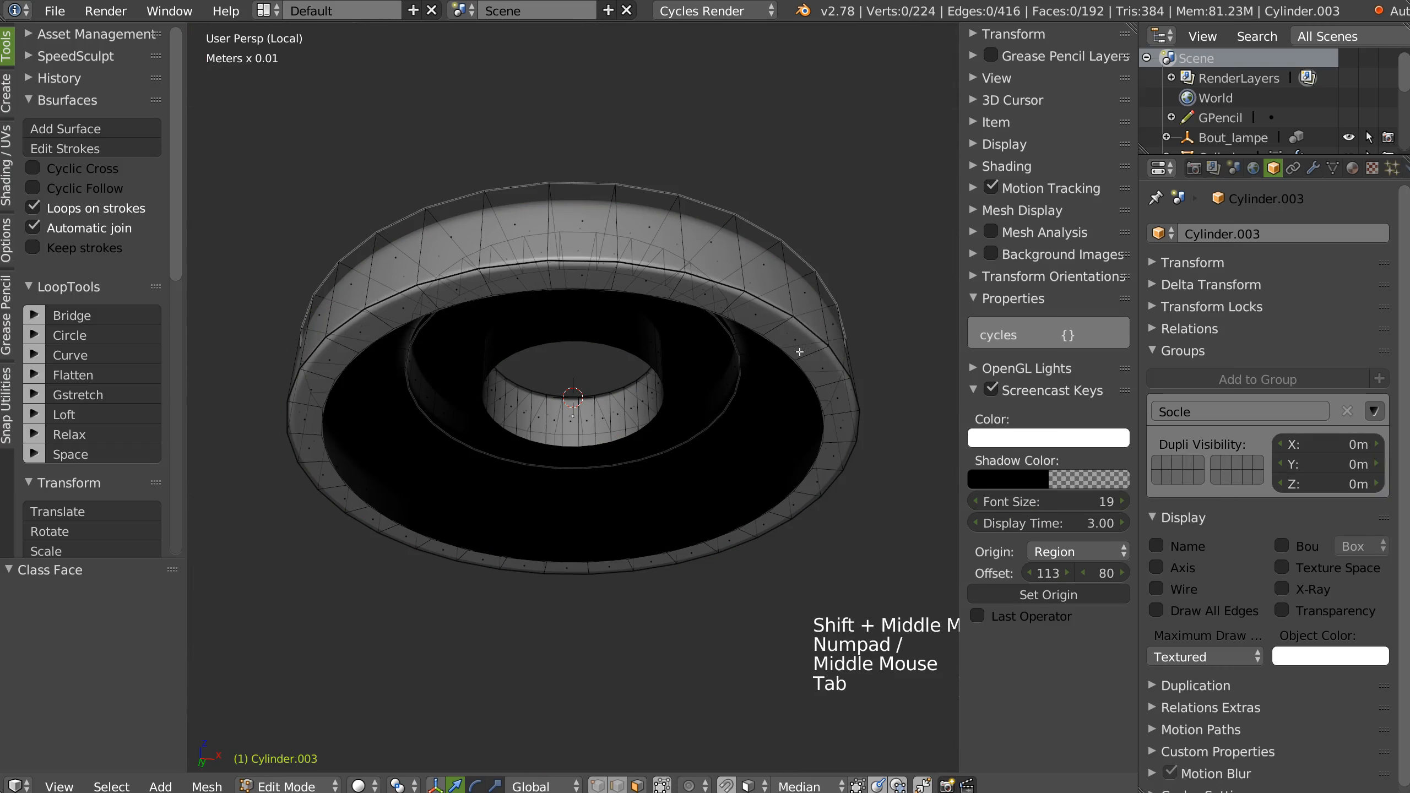
{"action": "key", "text": "Tab"}
{"action": "key", "text": "Tab"}
{"action": "left_click", "coordinate": [758, 319], "text": "alt"}
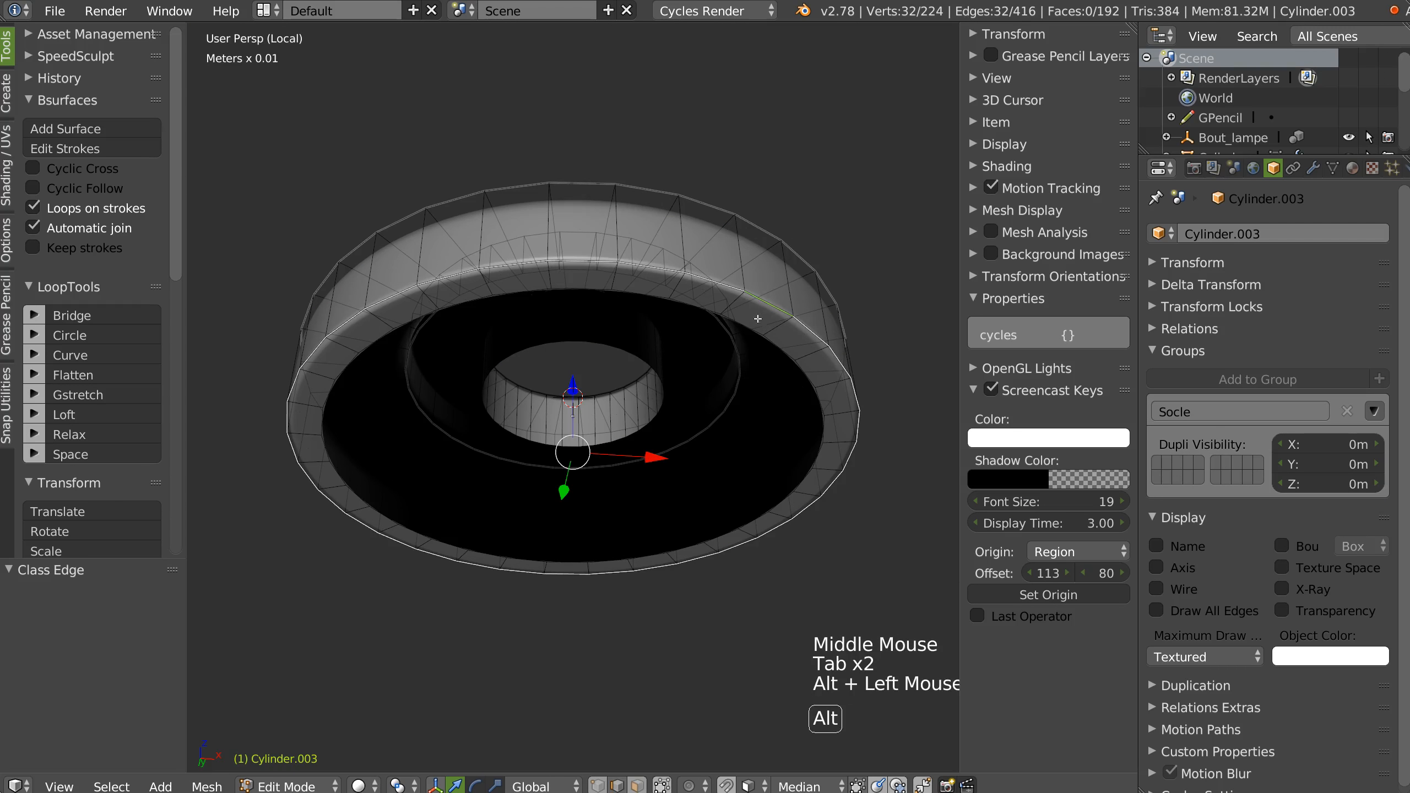
{"action": "key", "text": "shift+s"}
{"action": "left_click", "coordinate": [546, 256]}
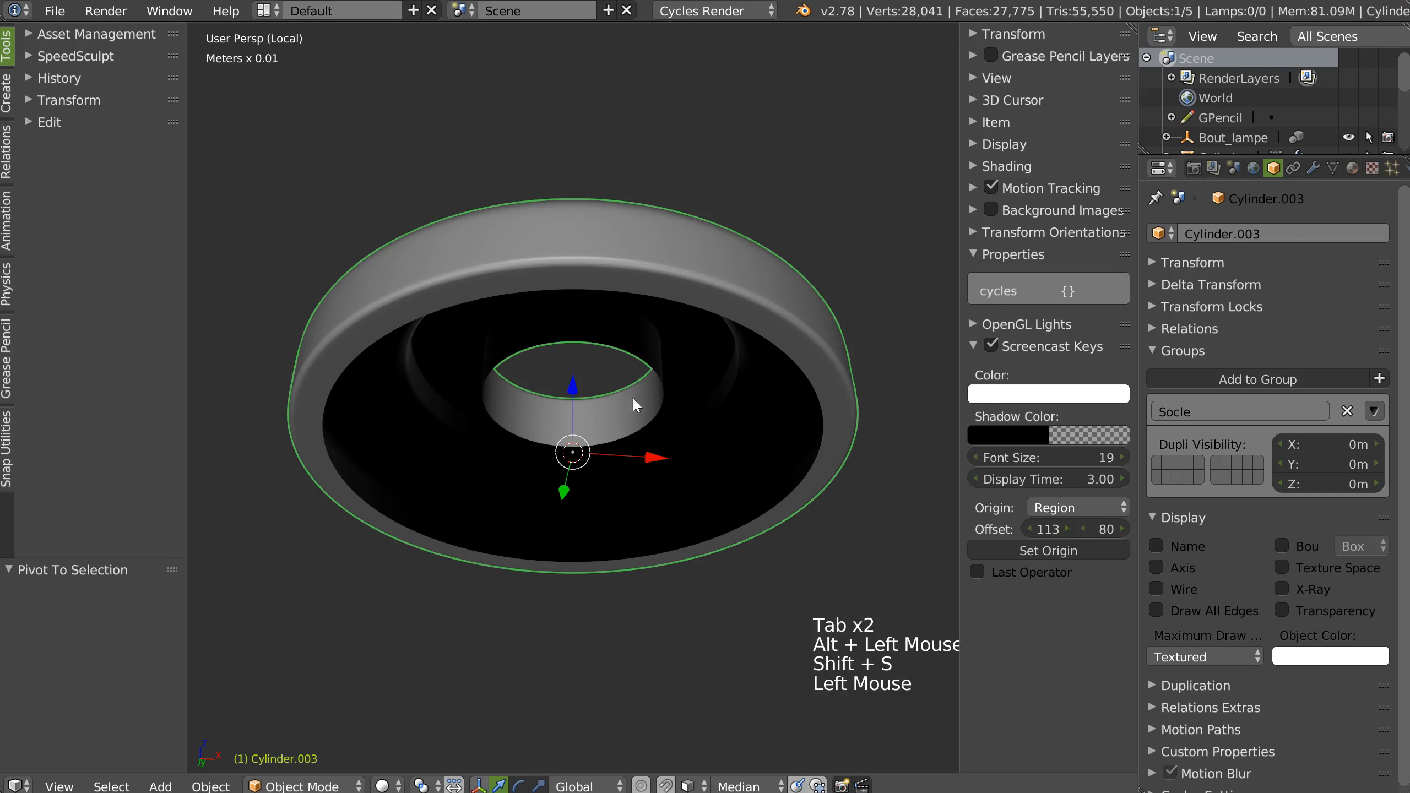
{"action": "key", "text": "KP_Divide"}
Step: Enlarge the ring at the arm's foot uniformly by 1.675, then refine its size with a final scale of 1.075
{"action": "middle_click_drag", "start_coordinate": [626, 419], "coordinate": [665, 355]}
{"action": "key", "text": "s"}
{"action": "left_click", "coordinate": [980, 384]}
{"action": "middle_click_drag", "start_coordinate": [666, 356], "coordinate": [714, 369], "text": "ctrl"}
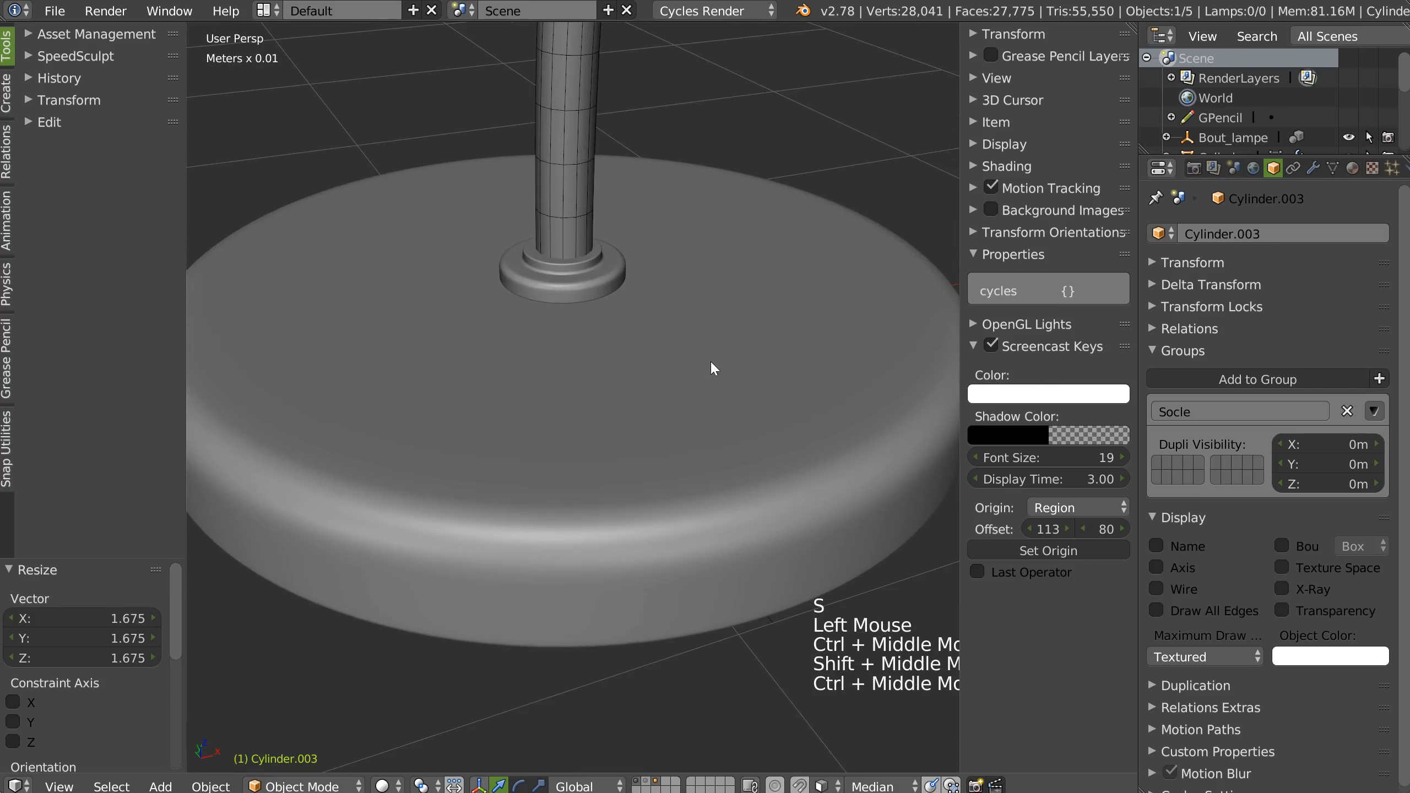
{"action": "key", "text": "s"}
{"action": "left_click", "coordinate": [1193, 389]}
{"action": "key", "text": "s"}
{"action": "left_click", "coordinate": [1031, 350]}
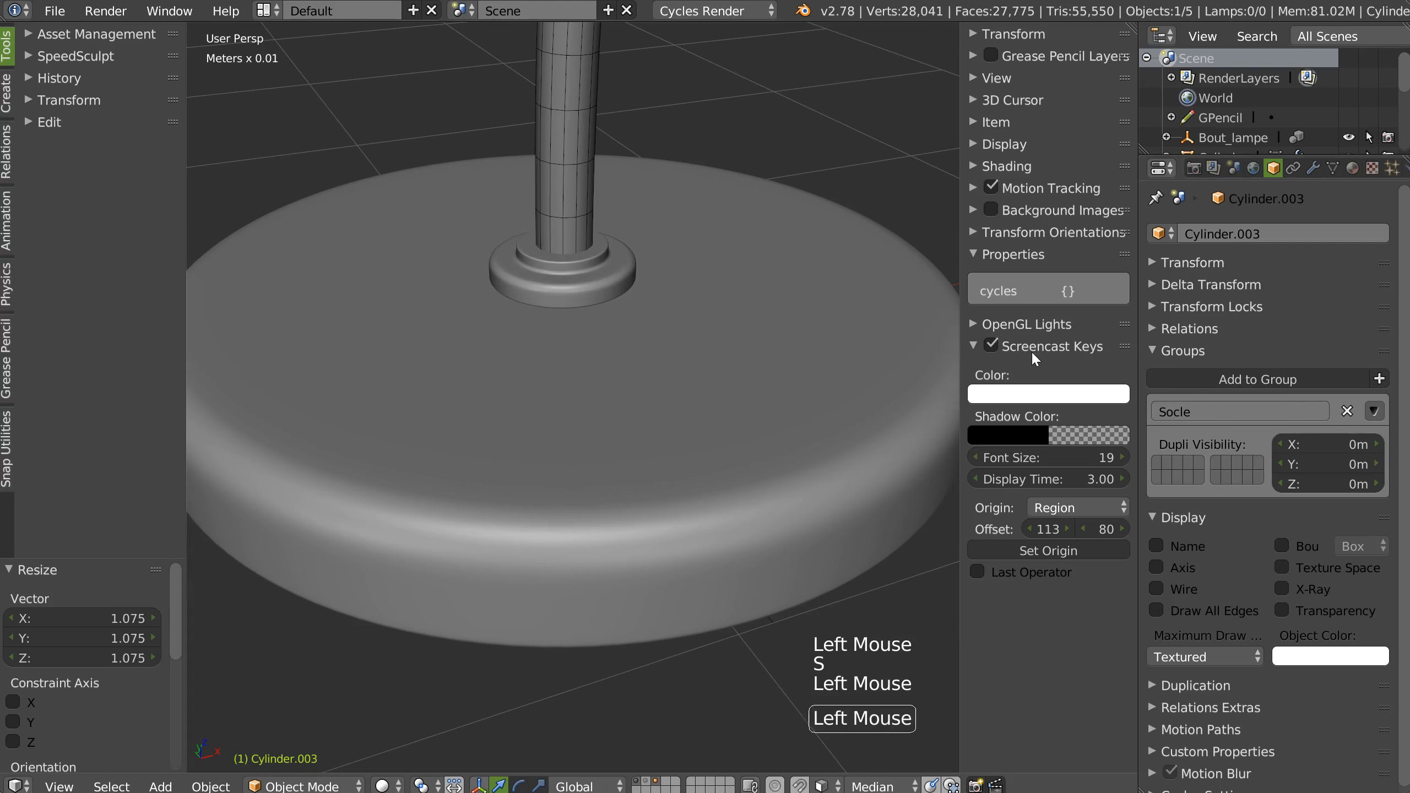
Step: Shift the arm's lowest control point about -40.402 µm along X within the ring, then leave curve editing
{"action": "double_click", "coordinate": [560, 204]}
{"action": "key", "text": "Tab"}
{"action": "left_click", "coordinate": [564, 257]}
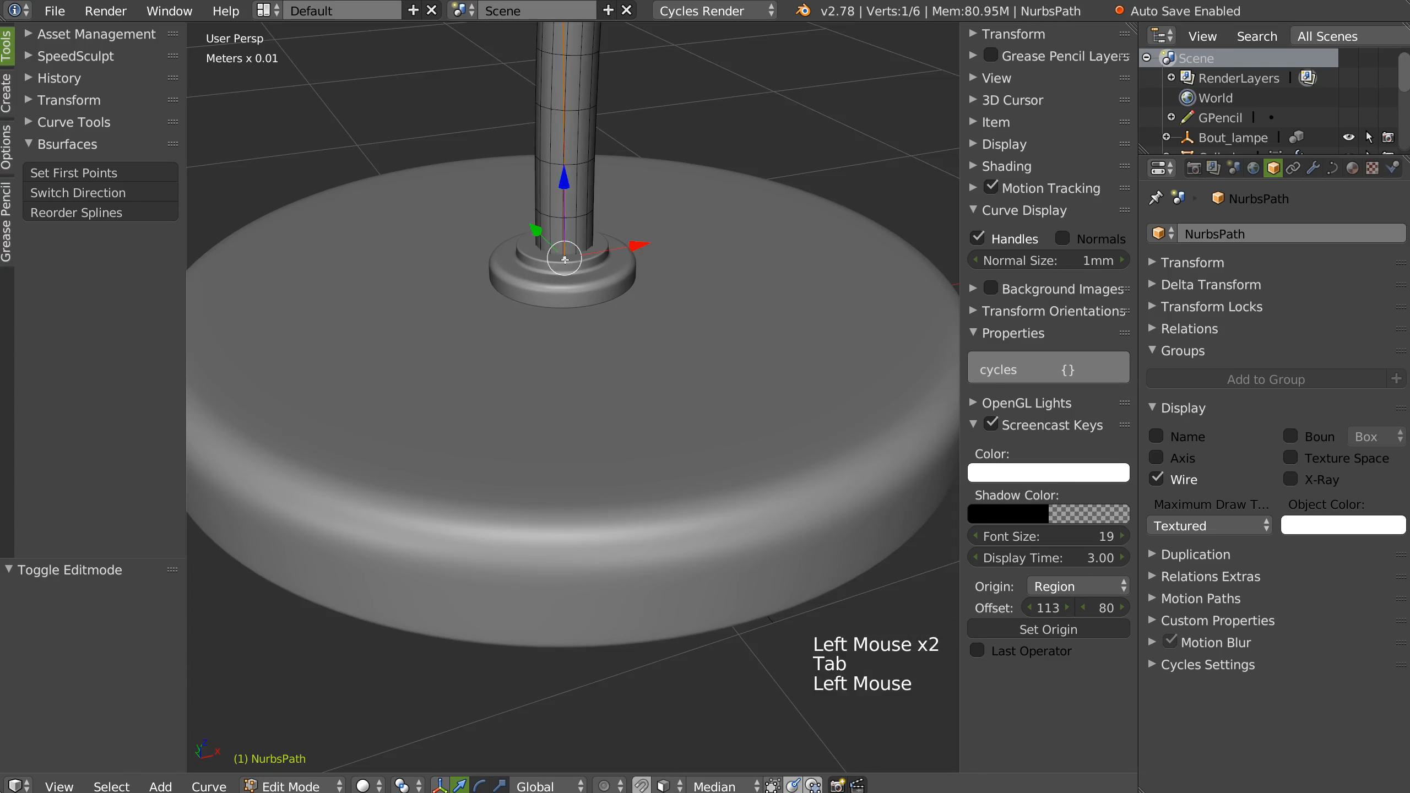
{"action": "middle_click_drag", "start_coordinate": [564, 257], "coordinate": [637, 249]}
{"action": "left_click_drag", "start_coordinate": [637, 250], "coordinate": [611, 292]}
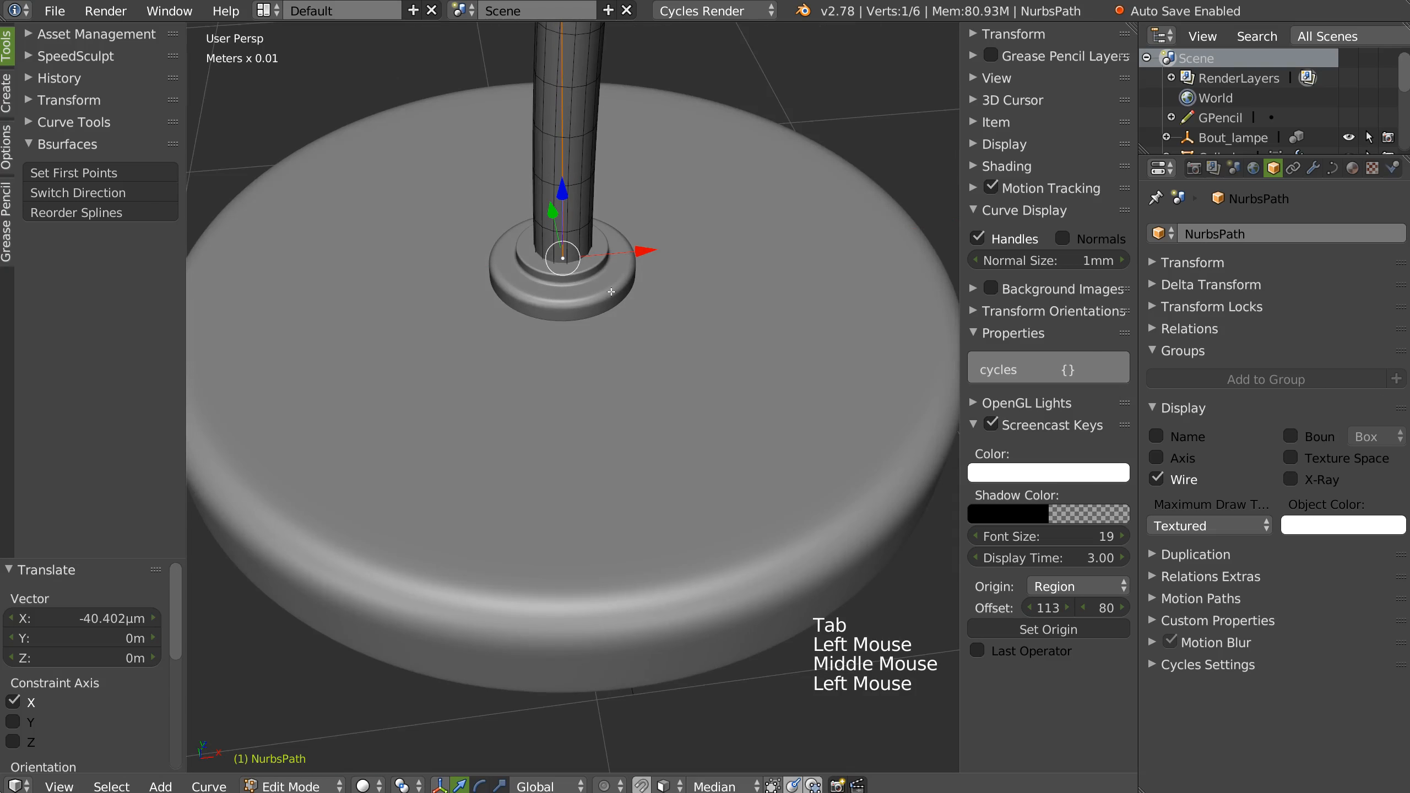
{"action": "key", "text": "Tab"}
Step: Turn off the wireframe overlay on the arm tube
{"action": "key", "text": "ctrl+shift+q"}
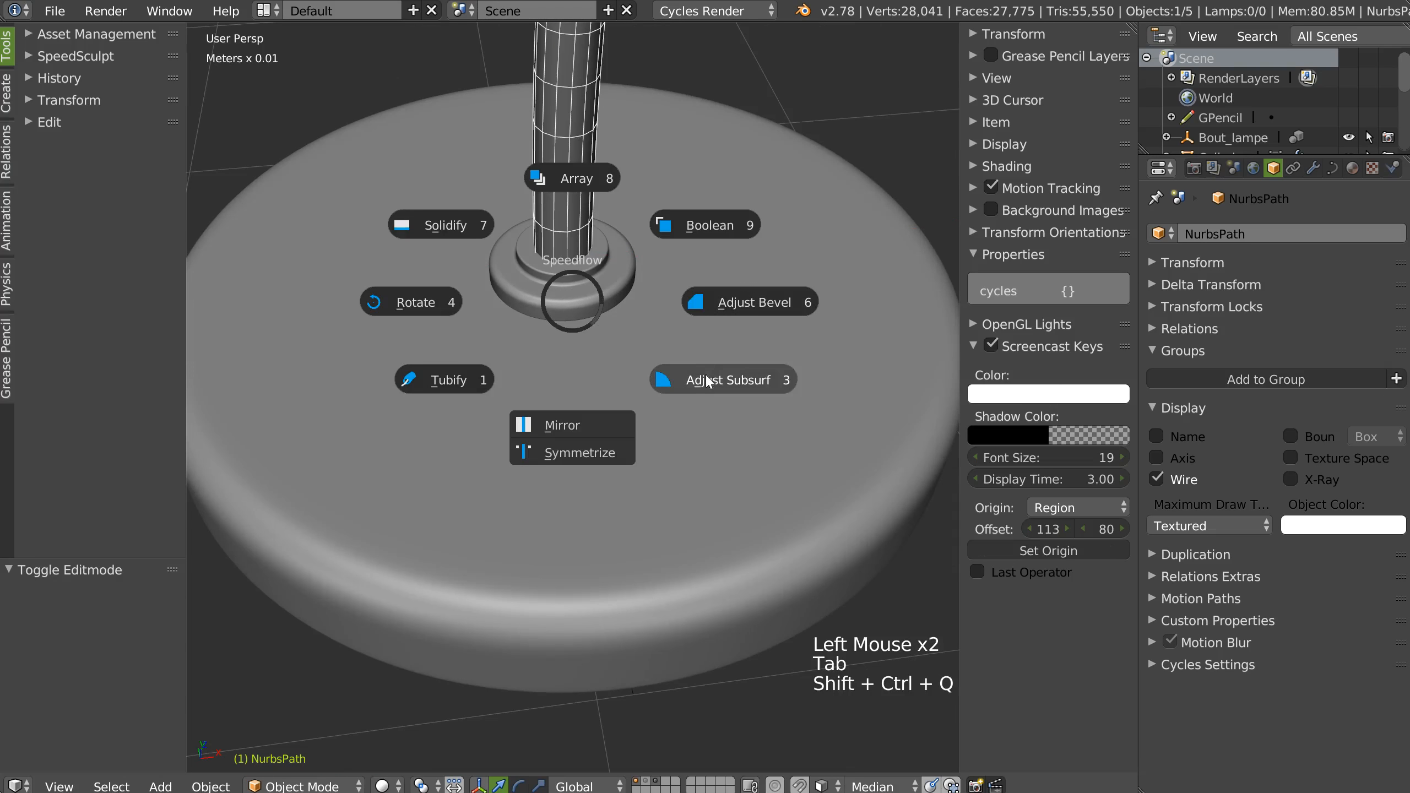
{"action": "left_click", "coordinate": [909, 393]}
{"action": "left_click", "coordinate": [951, 394]}
{"action": "middle_click_drag", "start_coordinate": [732, 236], "coordinate": [394, 420], "text": "ctrl"}
{"action": "middle_click_drag", "start_coordinate": [713, 173], "coordinate": [681, 361], "text": "shift"}
{"action": "middle_click_drag", "start_coordinate": [681, 360], "coordinate": [633, 234], "text": "ctrl"}
{"action": "middle_click_drag", "start_coordinate": [606, 172], "coordinate": [584, 284], "text": "shift"}
{"action": "key", "text": "shift+z"}
Step: Display the source lampshade's layer together with the lamp and select the neck cylinder on the source model
{"action": "middle_click_drag", "start_coordinate": [605, 413], "coordinate": [608, 375]}
{"action": "middle_click_drag", "start_coordinate": [414, 421], "coordinate": [680, 272], "text": "shift"}
{"action": "middle_click_drag", "start_coordinate": [680, 272], "coordinate": [433, 332], "text": "shift"}
{"action": "middle_click_drag", "start_coordinate": [433, 332], "coordinate": [502, 306], "text": "ctrl"}
{"action": "left_click", "coordinate": [760, 306]}
{"action": "middle_click_drag", "start_coordinate": [764, 298], "coordinate": [574, 250], "text": "ctrl"}
{"action": "left_click", "coordinate": [653, 785], "text": "shift"}
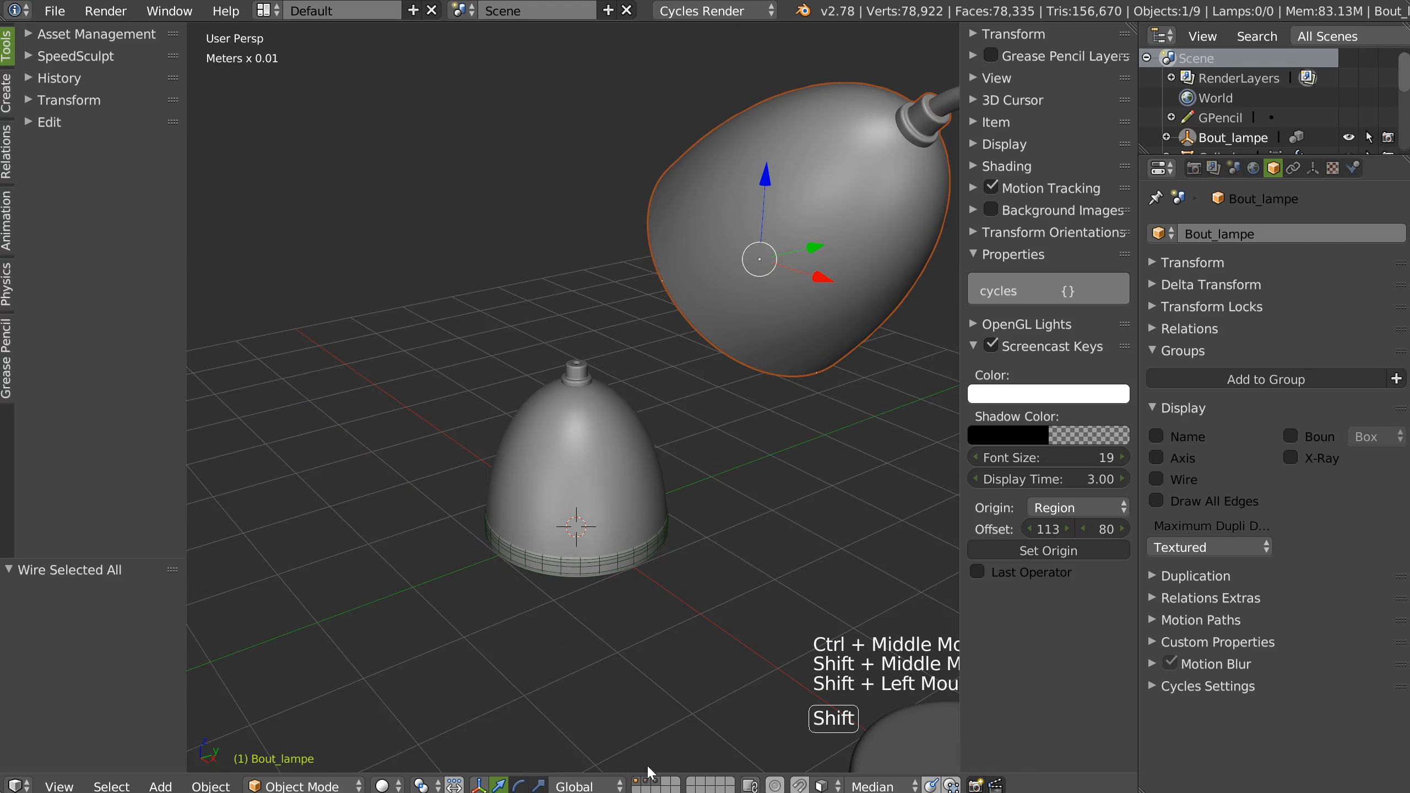
{"action": "left_click", "coordinate": [582, 368]}
{"action": "middle_click_drag", "start_coordinate": [682, 316], "coordinate": [655, 332]}
{"action": "middle_click_drag", "start_coordinate": [655, 332], "coordinate": [599, 350], "text": "shift"}
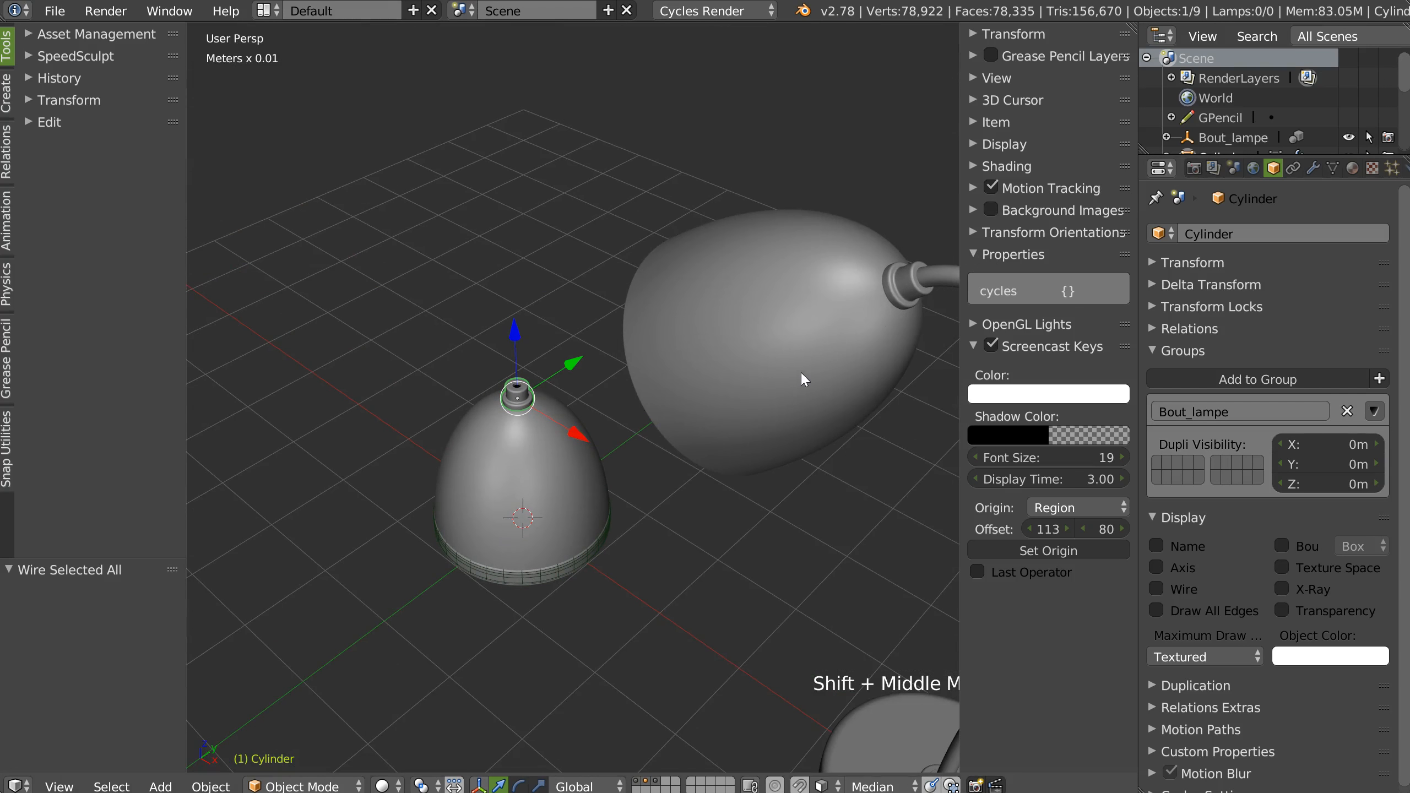
Step: Hide the properties sidebar and split the 3D view horizontally to see the source neck and the lamp's neck together
{"action": "key", "text": "n"}
{"action": "key", "text": "space"}
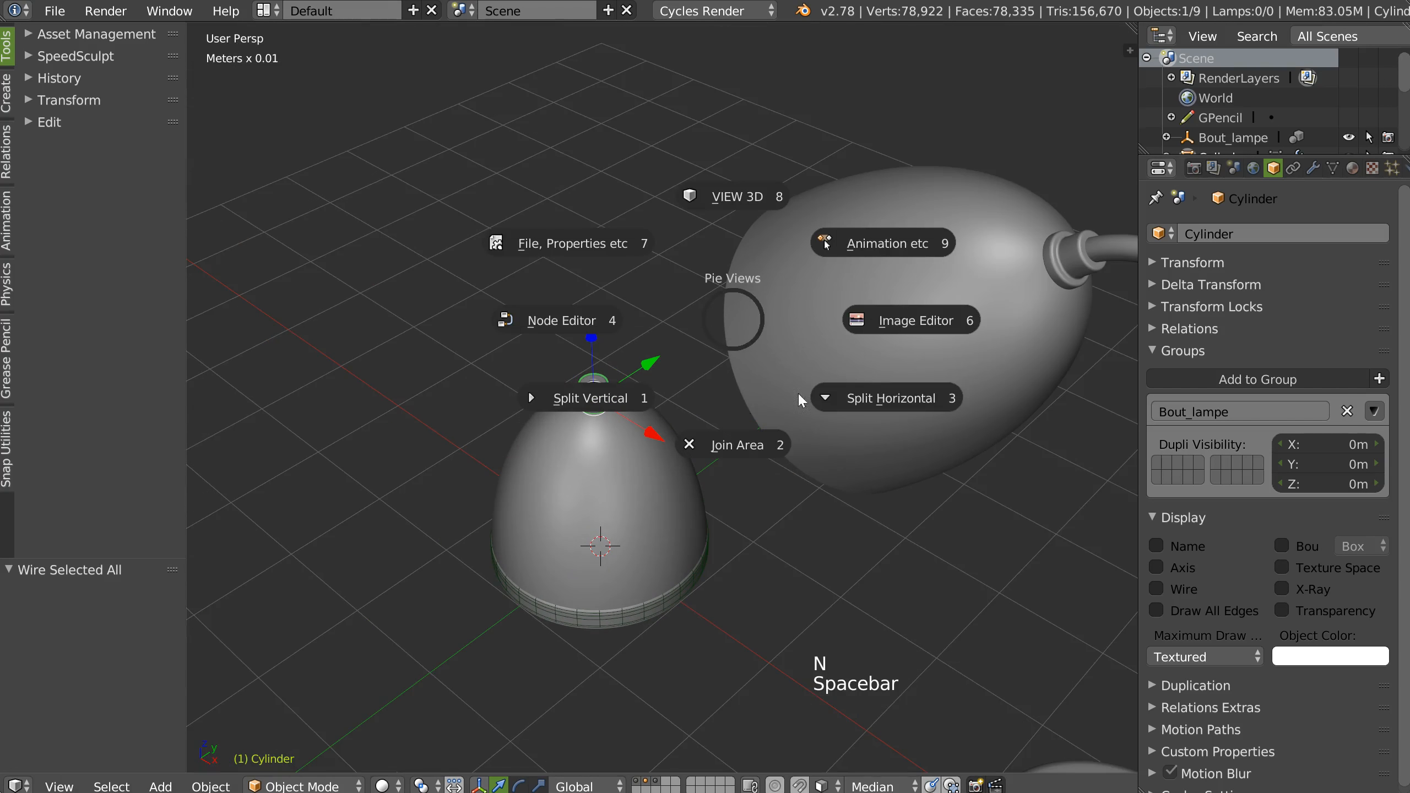
{"action": "left_click", "coordinate": [863, 398]}
{"action": "middle_click_drag", "start_coordinate": [883, 461], "coordinate": [610, 646], "text": "shift"}
{"action": "middle_click_drag", "start_coordinate": [735, 619], "coordinate": [819, 553], "text": "ctrl"}
{"action": "middle_click_drag", "start_coordinate": [743, 523], "coordinate": [716, 574], "text": "shift"}
{"action": "middle_click_drag", "start_coordinate": [736, 363], "coordinate": [641, 205], "text": "ctrl"}
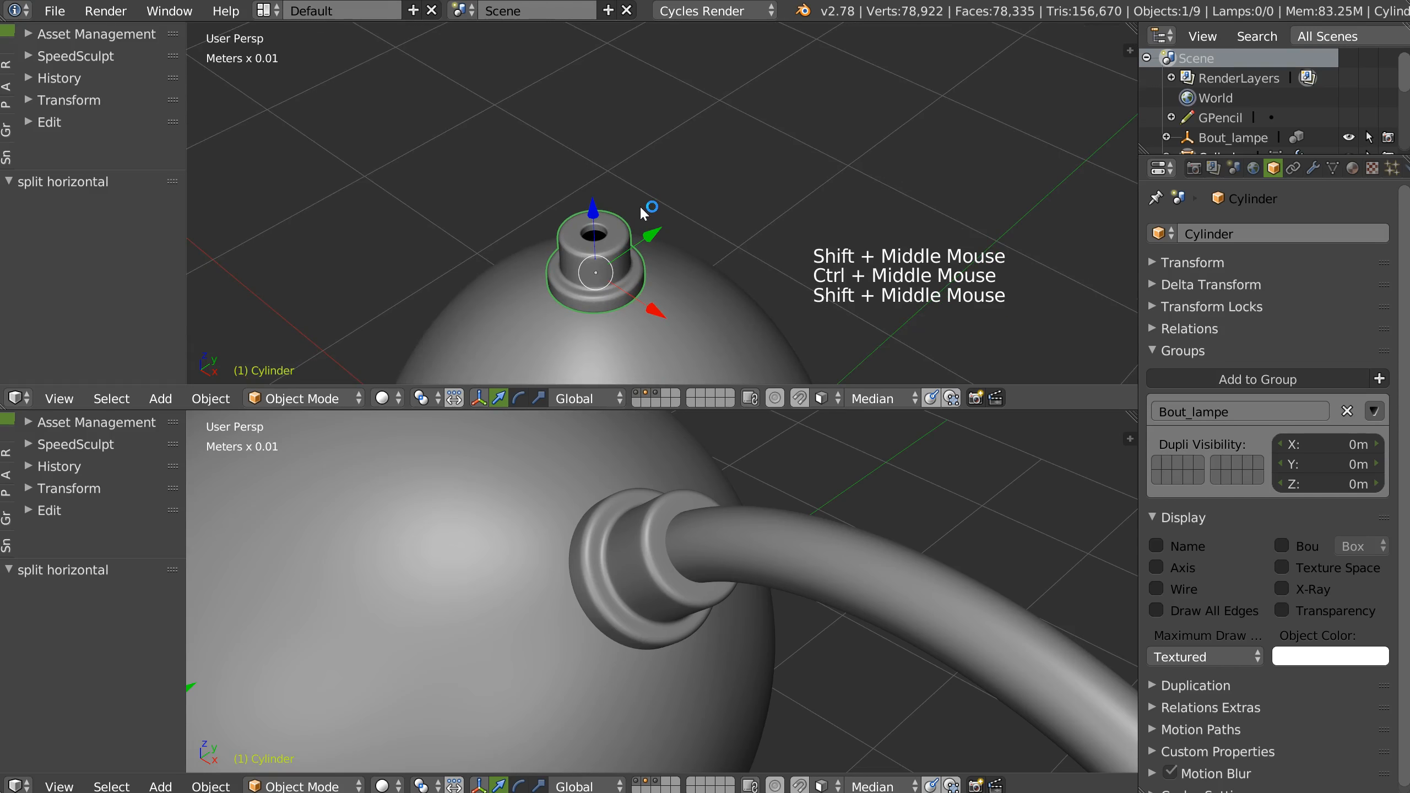
Step: Widen the hole in the source neck by scaling its inner face loop 1.675 in X and Y, keeping Z locked
{"action": "key", "text": "KP_Decimal"}
{"action": "key", "text": "Tab"}
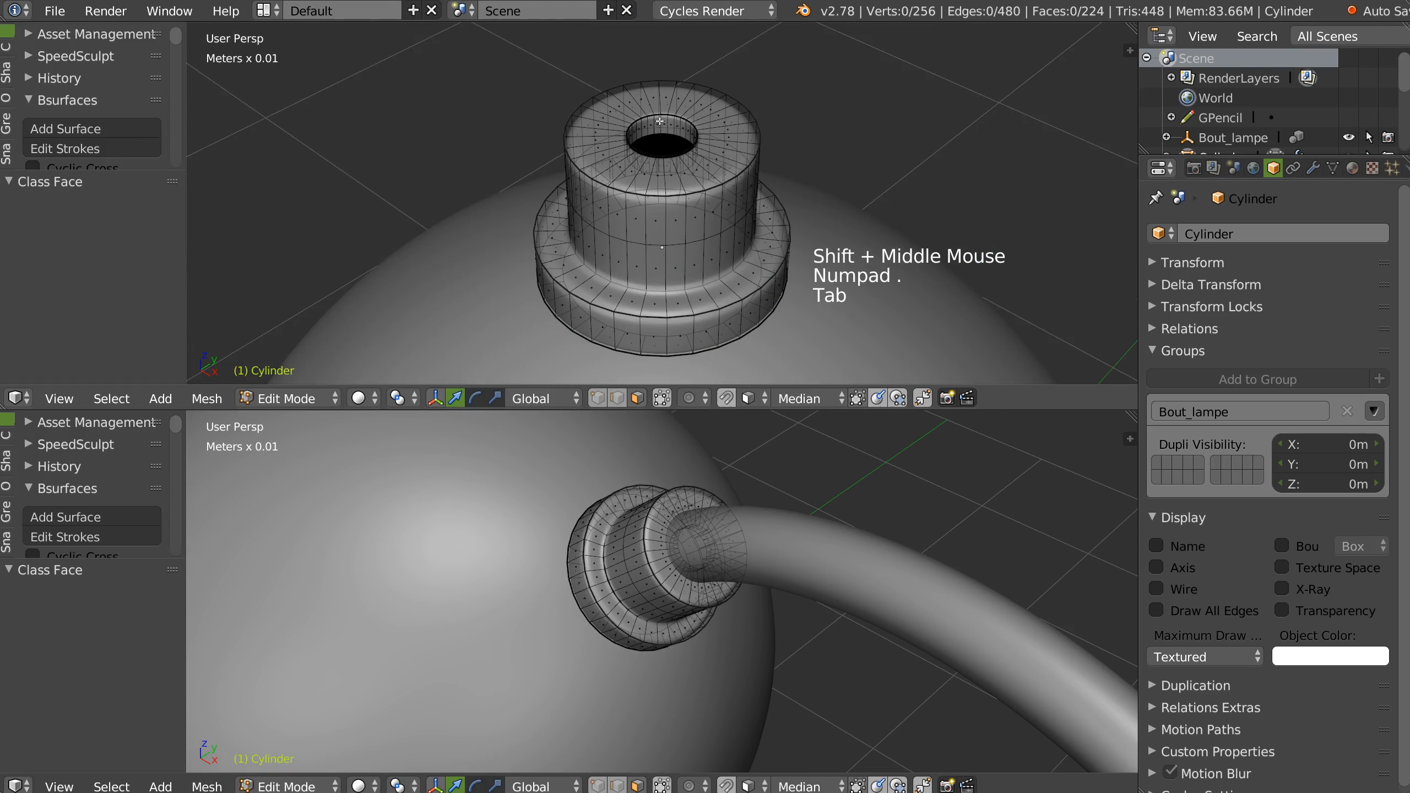
{"action": "left_click", "coordinate": [660, 122], "text": "alt"}
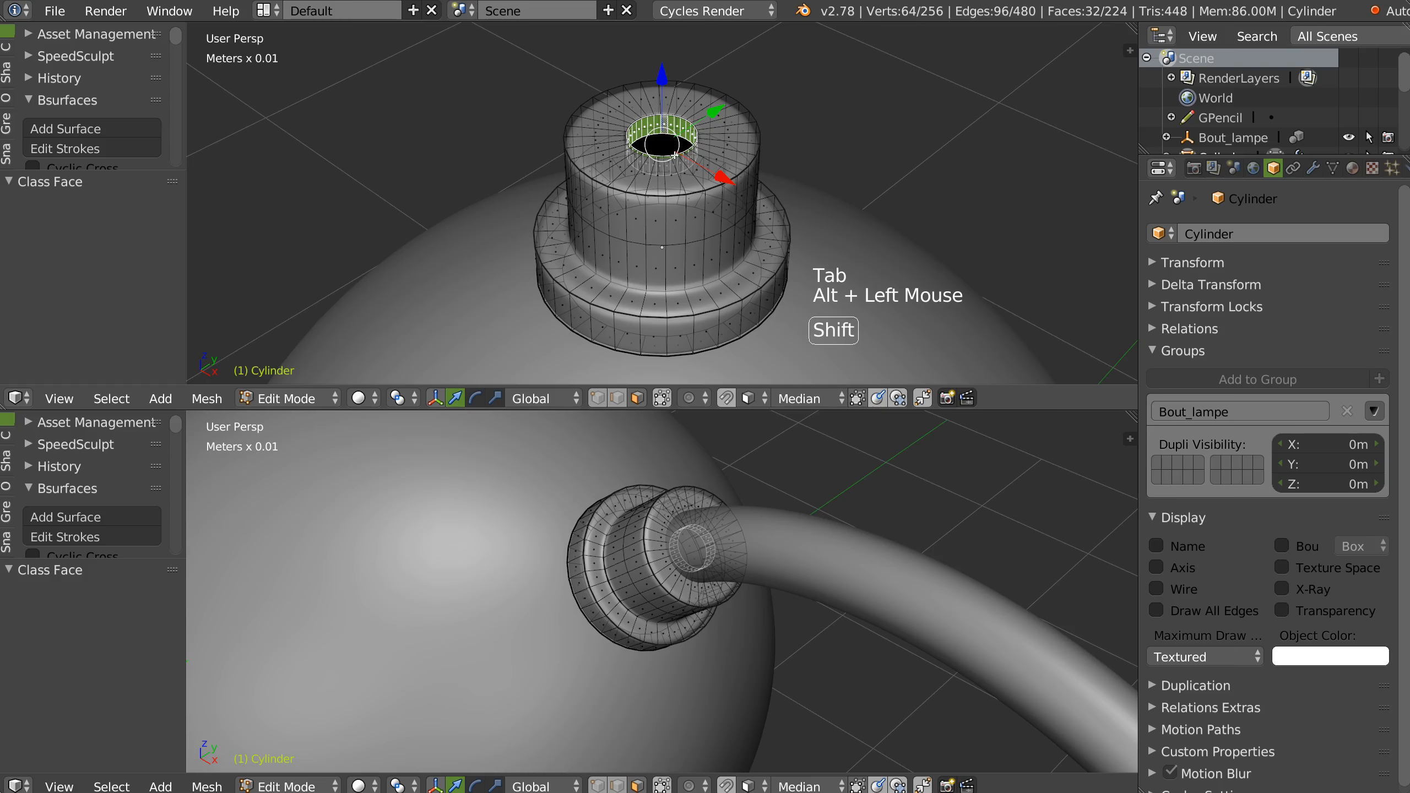
{"action": "key", "text": "s"}
{"action": "key", "text": "shift+z"}
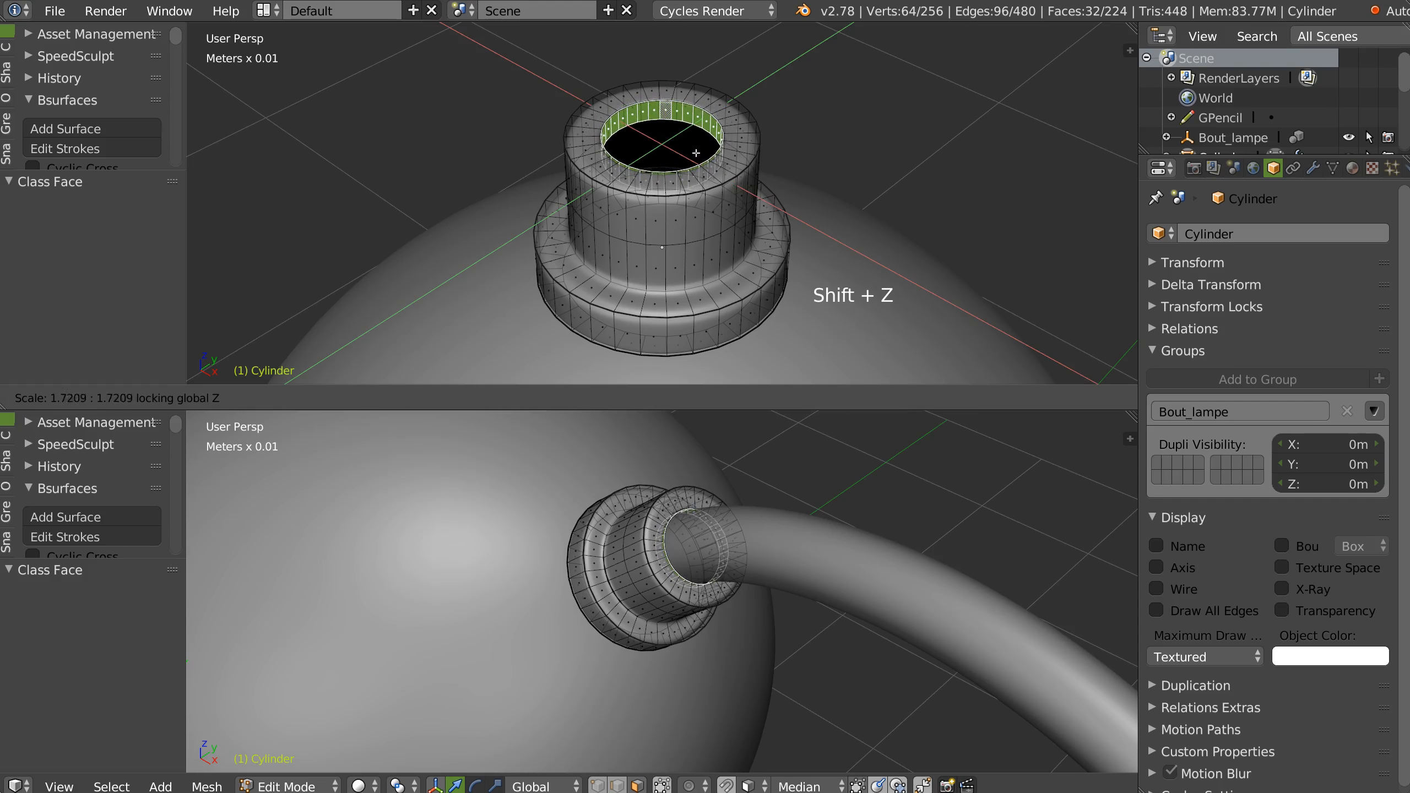
{"action": "left_click", "coordinate": [696, 153]}
{"action": "left_click", "coordinate": [698, 153]}
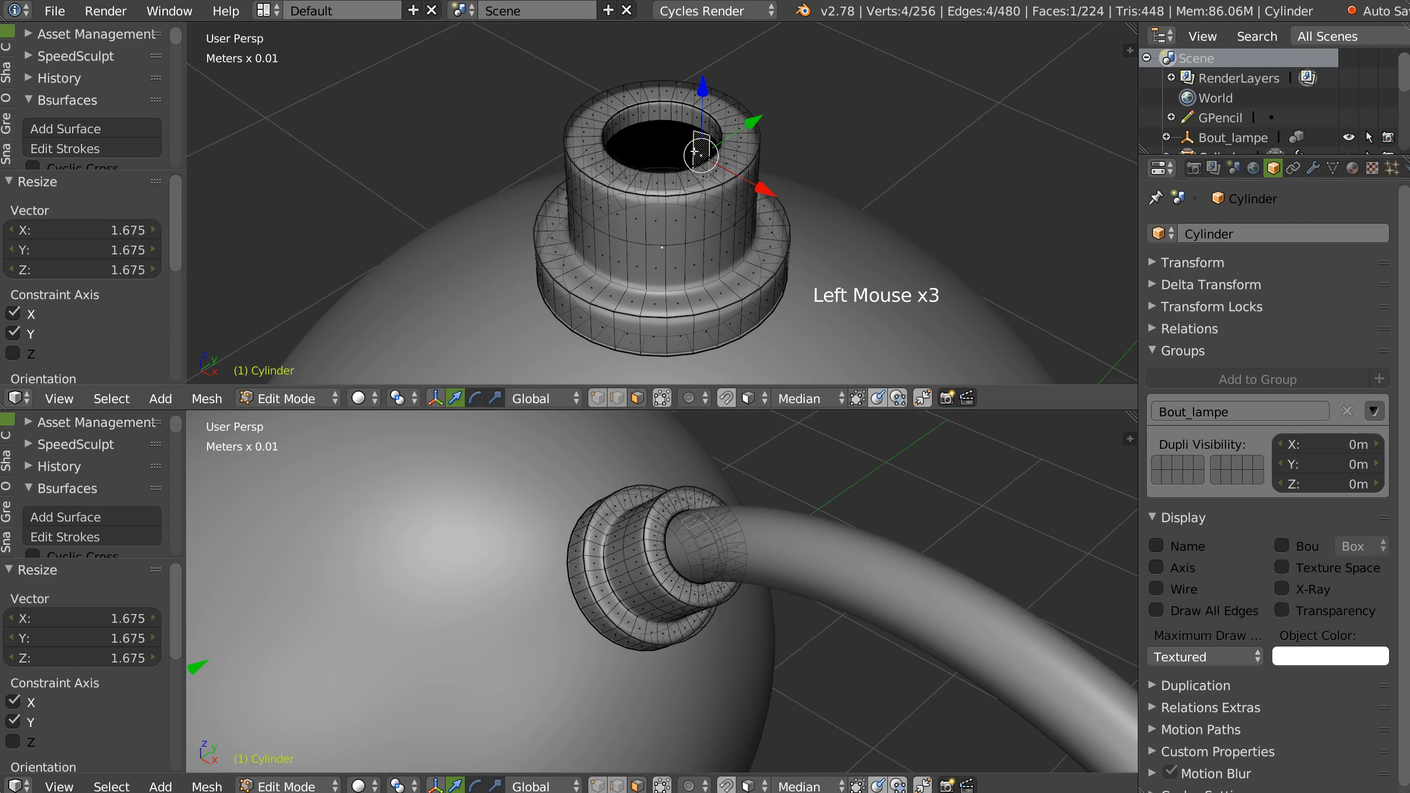
{"action": "key", "text": "Tab"}
Step: Add a cylinder with 32 vertices, 1 cm radius and 2 cm depth at the 3D cursor
{"action": "middle_click_drag", "start_coordinate": [697, 422], "coordinate": [673, 460]}
{"action": "middle_click_drag", "start_coordinate": [673, 460], "coordinate": [729, 503]}
{"action": "middle_click_drag", "start_coordinate": [728, 503], "coordinate": [713, 544], "text": "ctrl"}
{"action": "middle_click_drag", "start_coordinate": [714, 544], "coordinate": [754, 496], "text": "shift"}
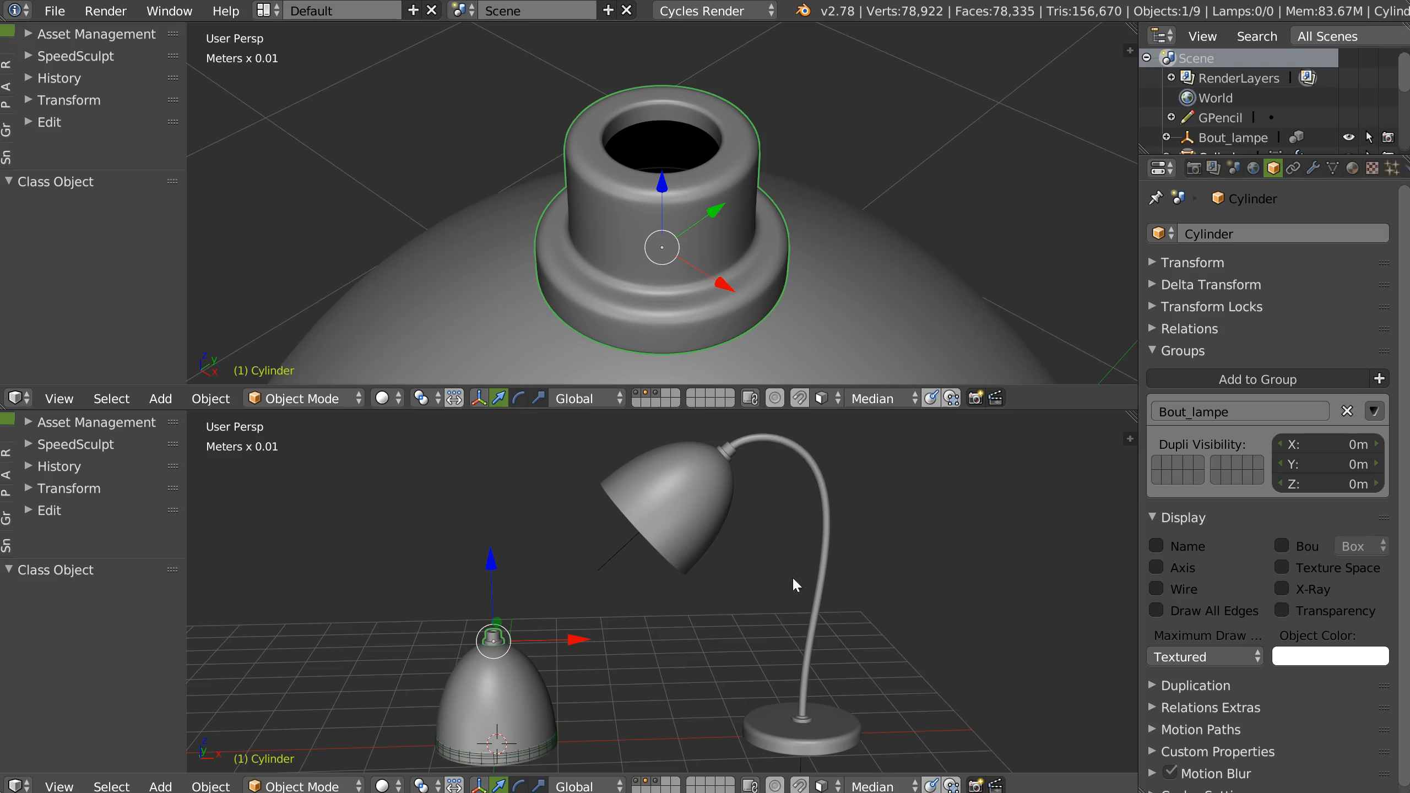
{"action": "middle_click_drag", "start_coordinate": [809, 510], "coordinate": [672, 442]}
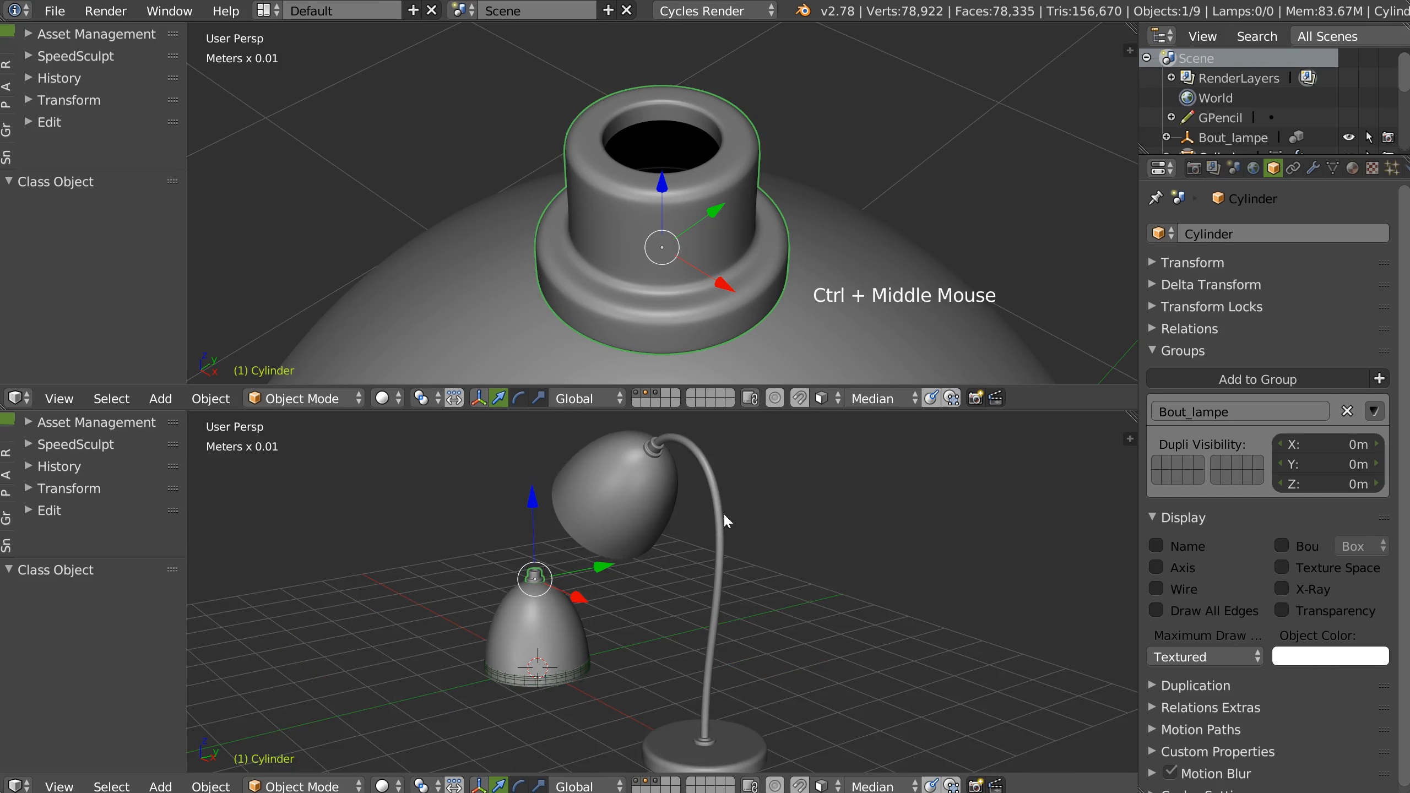
{"action": "middle_click_drag", "start_coordinate": [694, 561], "coordinate": [613, 628]}
{"action": "right_click", "coordinate": [617, 596]}
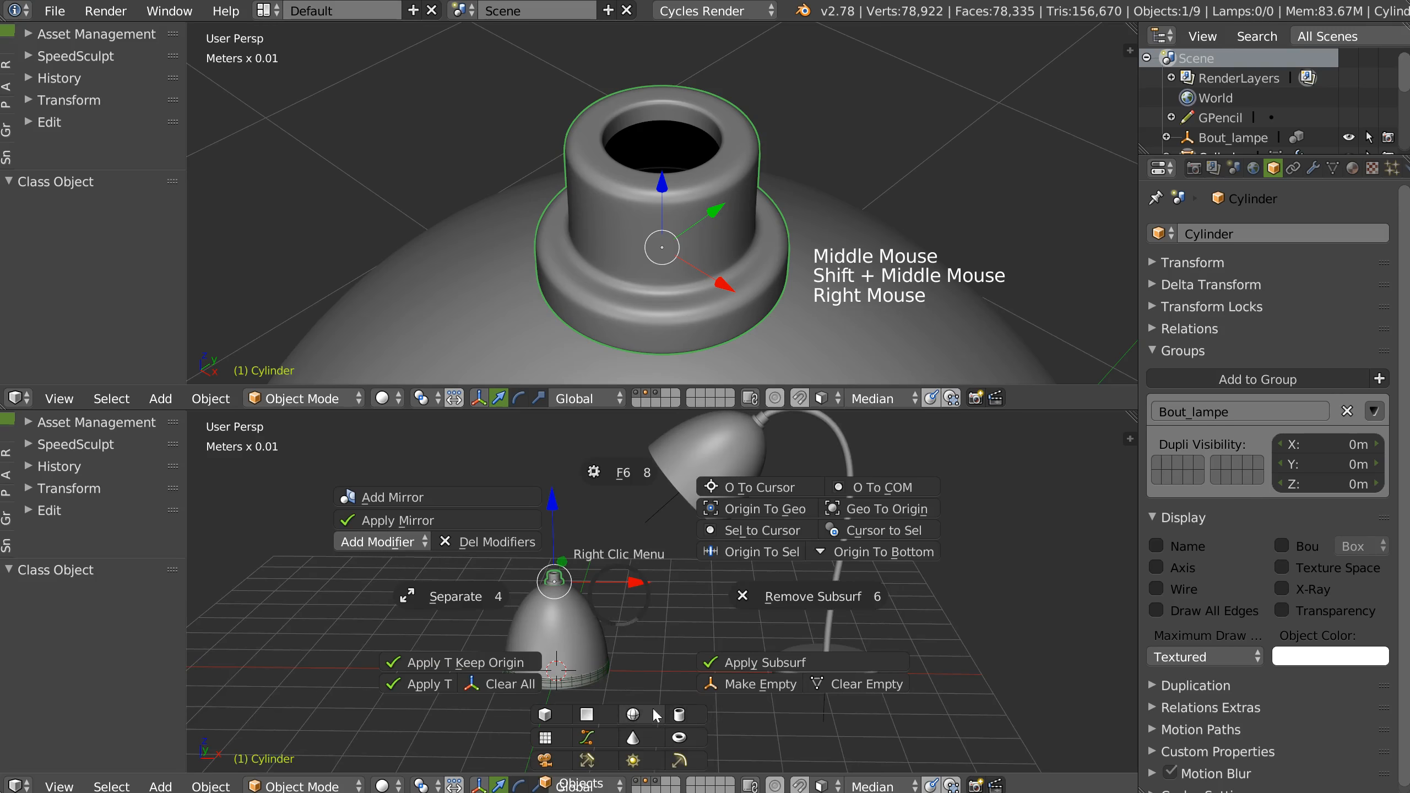
{"action": "left_click", "coordinate": [679, 715]}
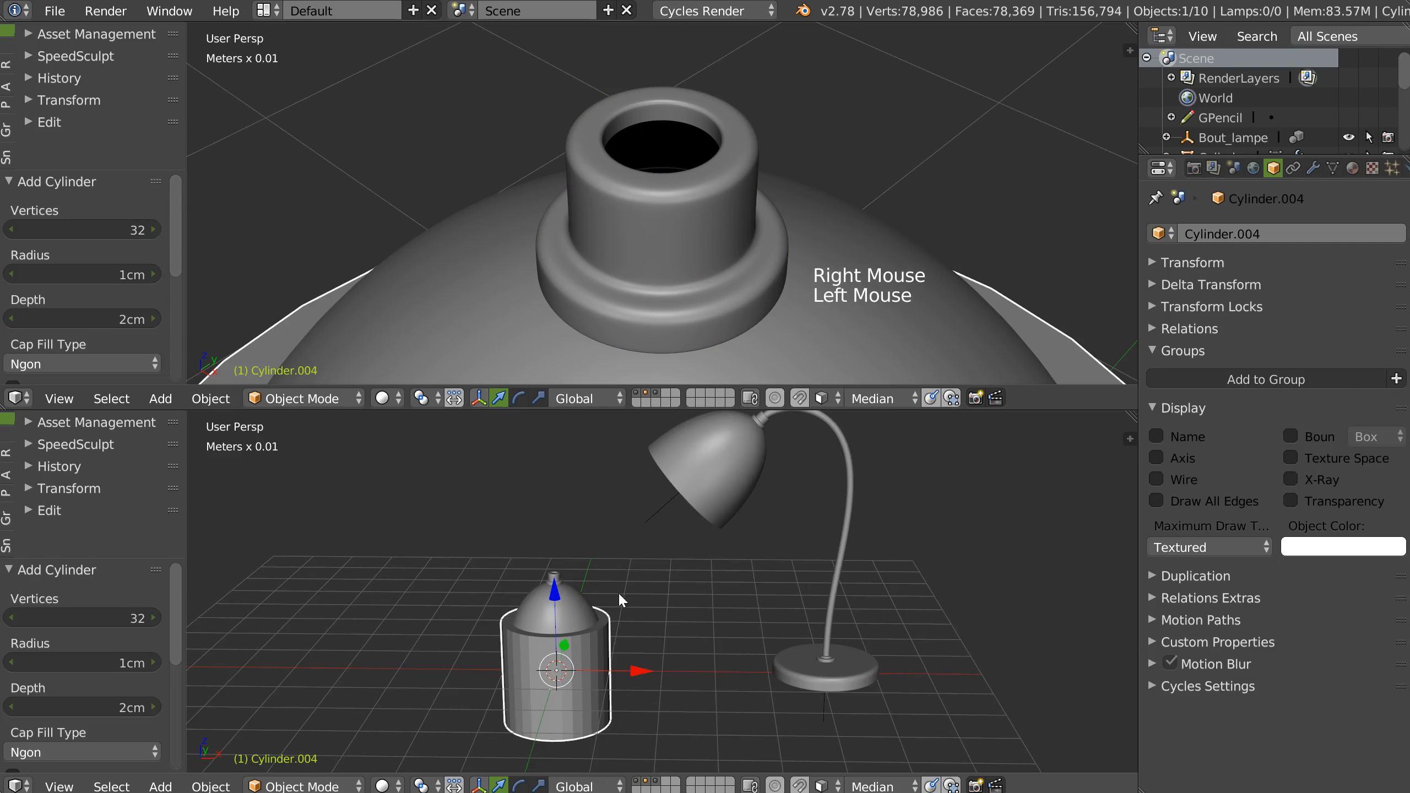
Step: Move the new cylinder to layer 4 and display that layer together with the assembled lamp's layer 1
{"action": "middle_click_drag", "start_coordinate": [618, 592], "coordinate": [573, 597]}
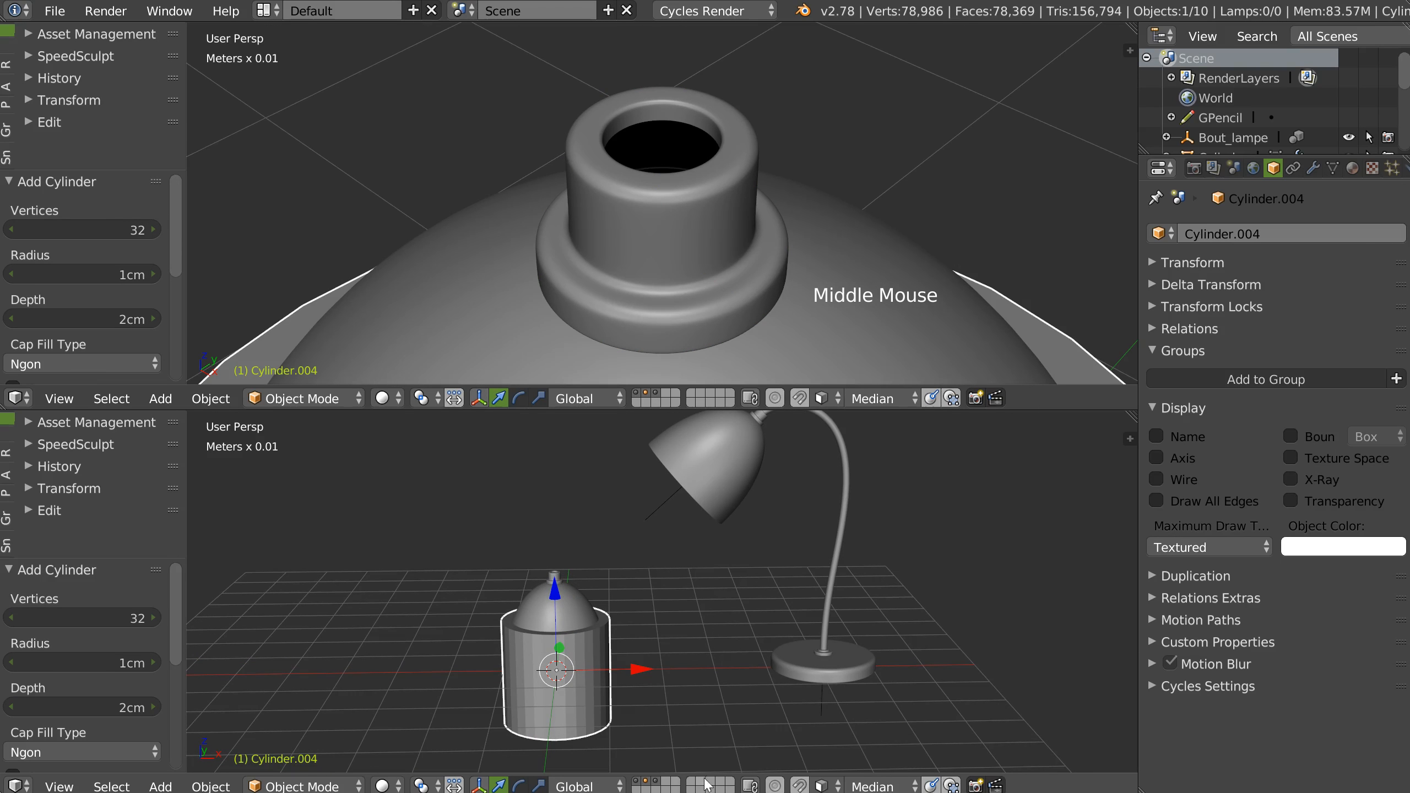
{"action": "left_click", "coordinate": [650, 783], "text": "shift"}
{"action": "left_click", "coordinate": [639, 781], "text": "shift"}
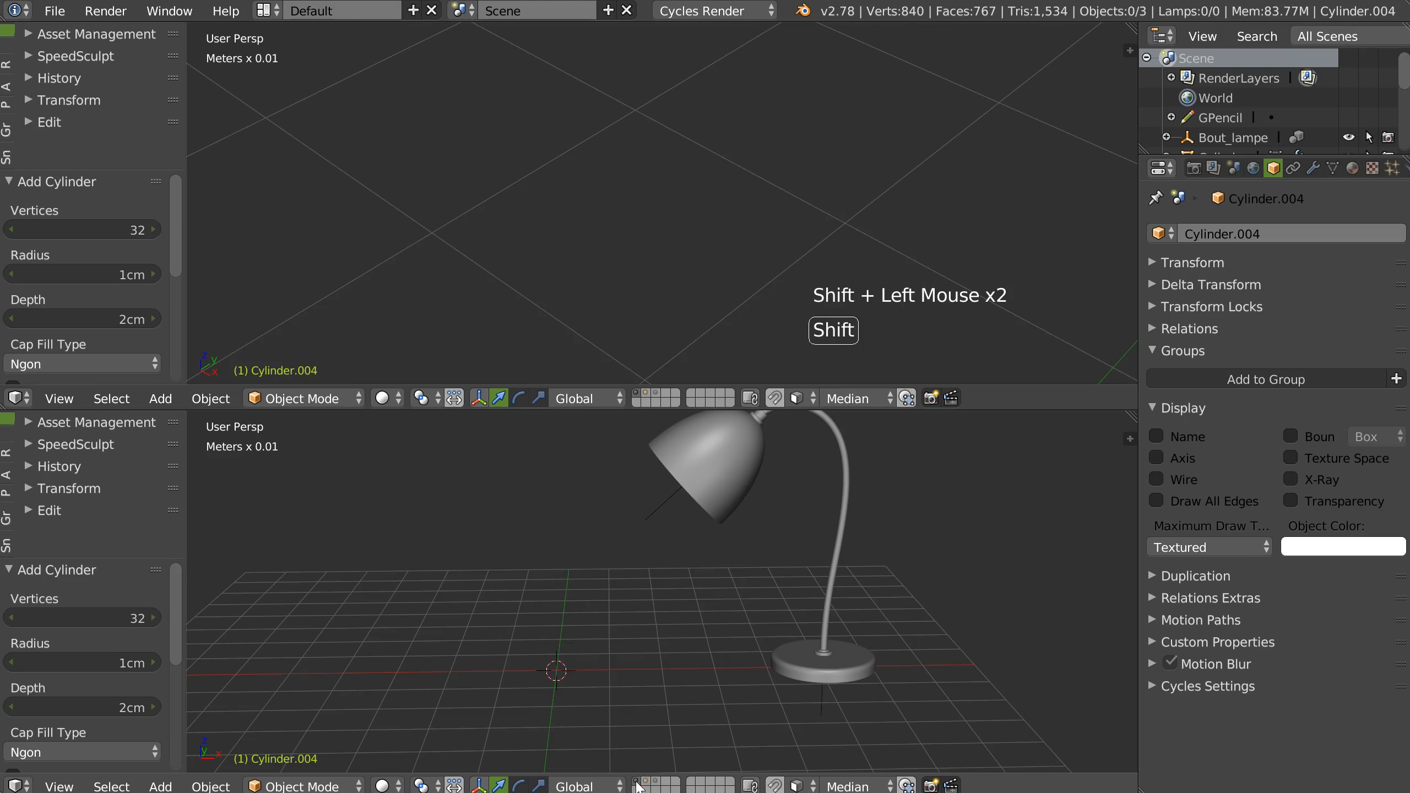
{"action": "left_click", "coordinate": [650, 781]}
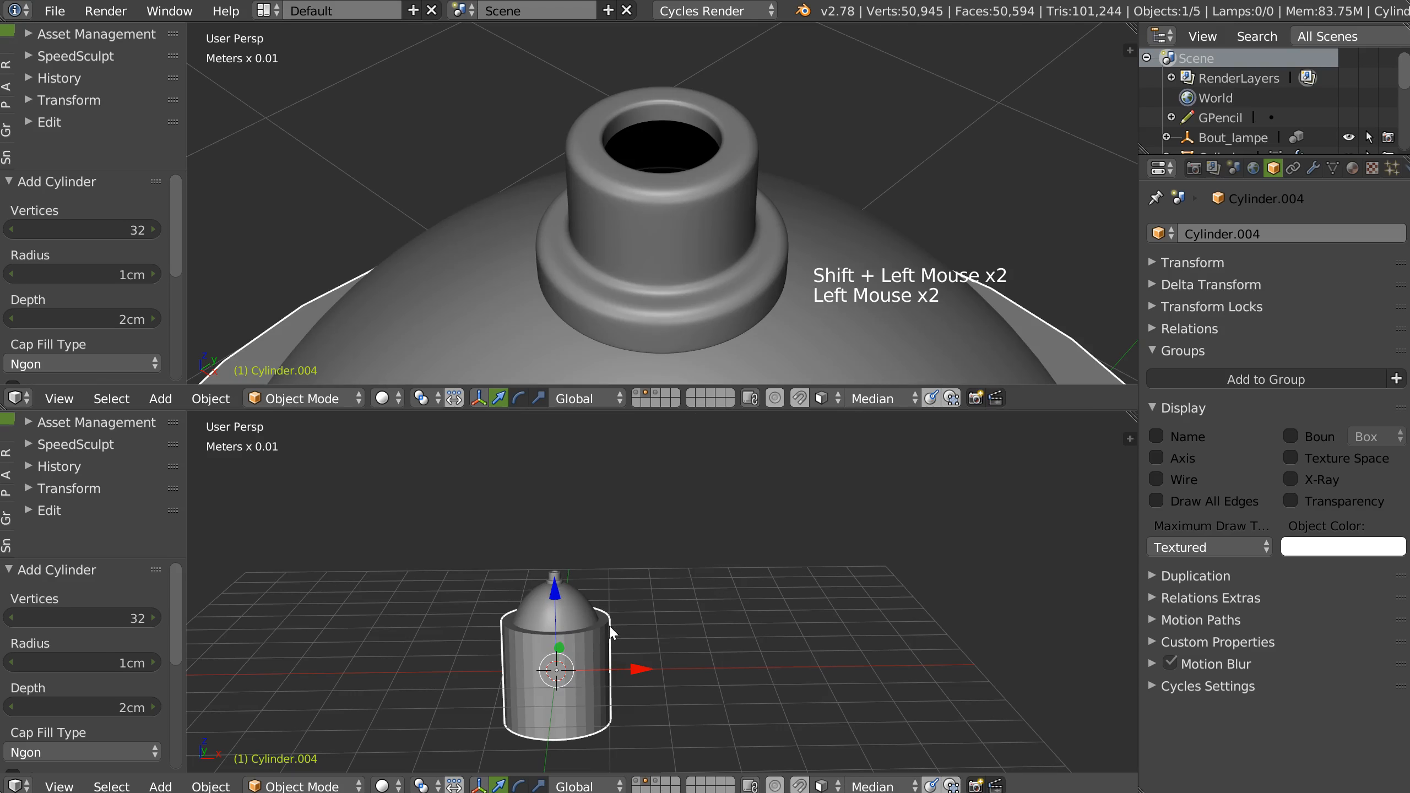
{"action": "key", "text": "m"}
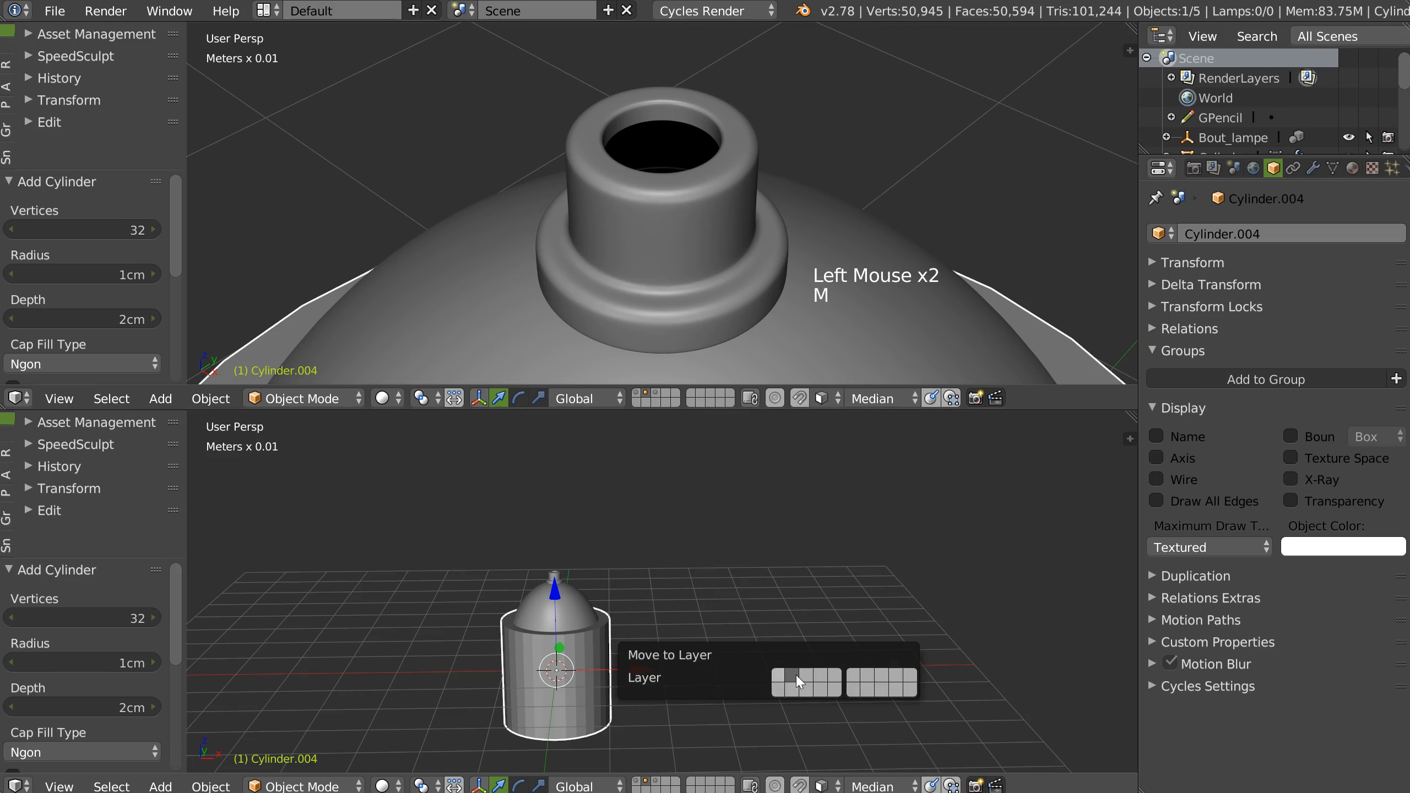
{"action": "left_click", "coordinate": [826, 679]}
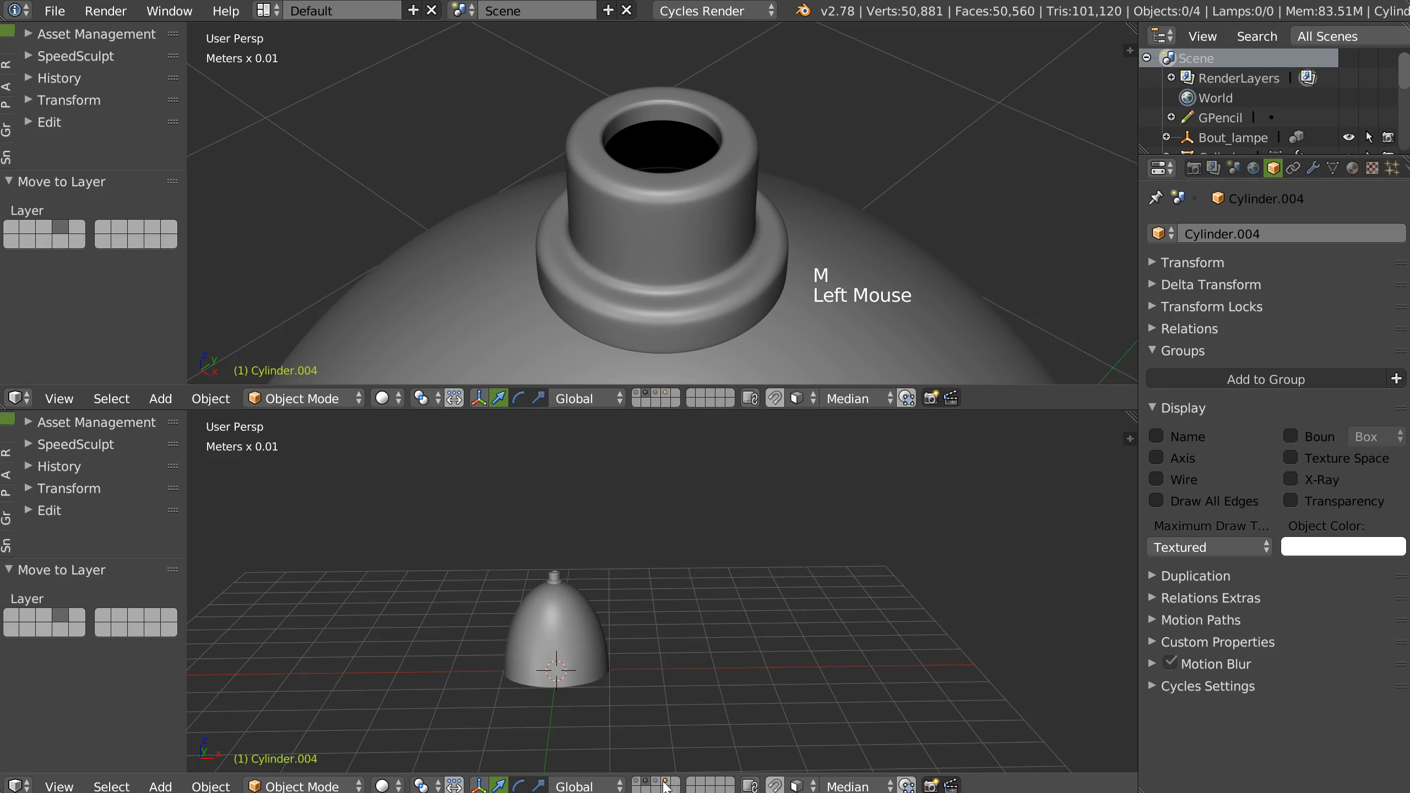
{"action": "left_click", "coordinate": [667, 784]}
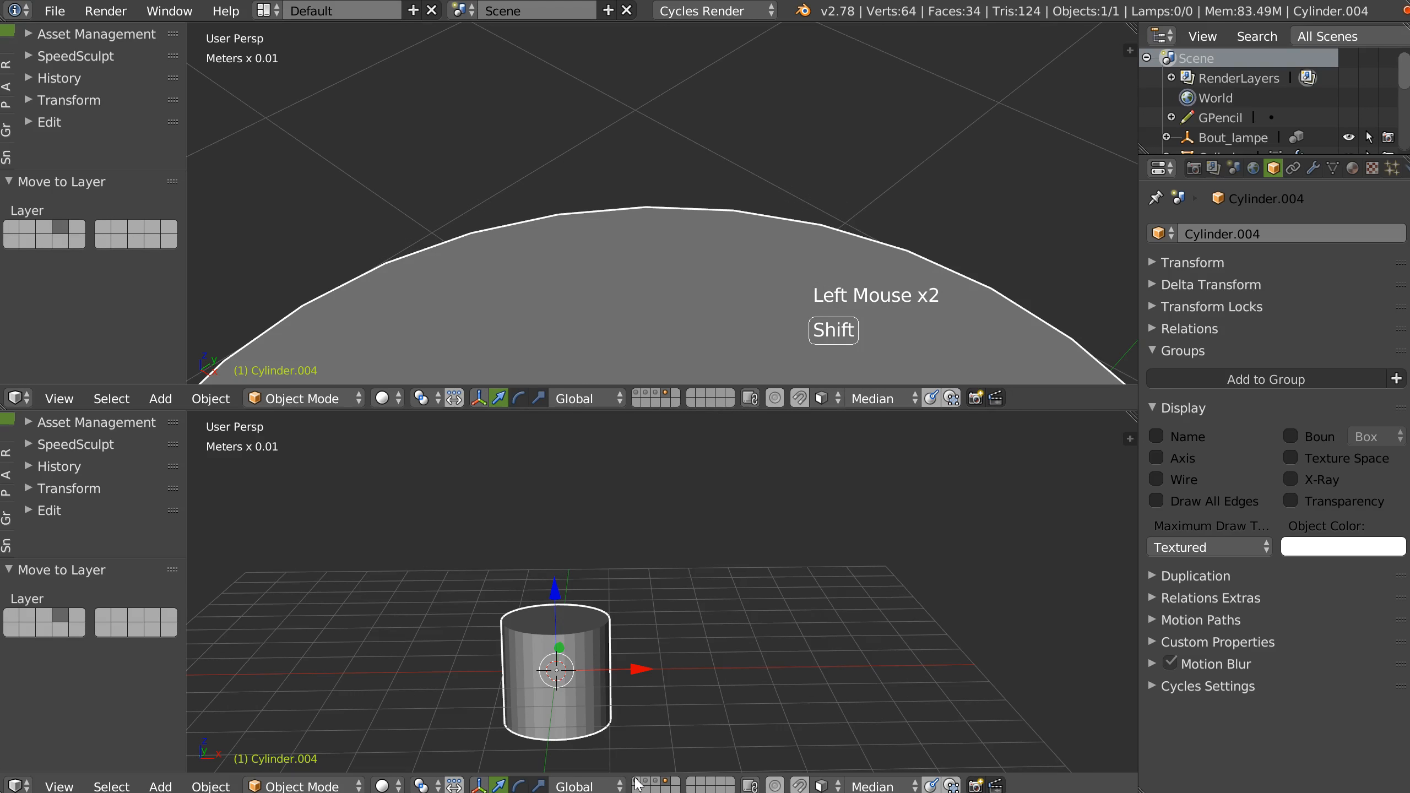
{"action": "left_click", "coordinate": [639, 783], "text": "shift"}
Step: Flatten the cylinder along the global Z axis into a low disc
{"action": "left_click", "coordinate": [601, 613]}
{"action": "key", "text": "s"}
{"action": "middle_click", "coordinate": [589, 625]}
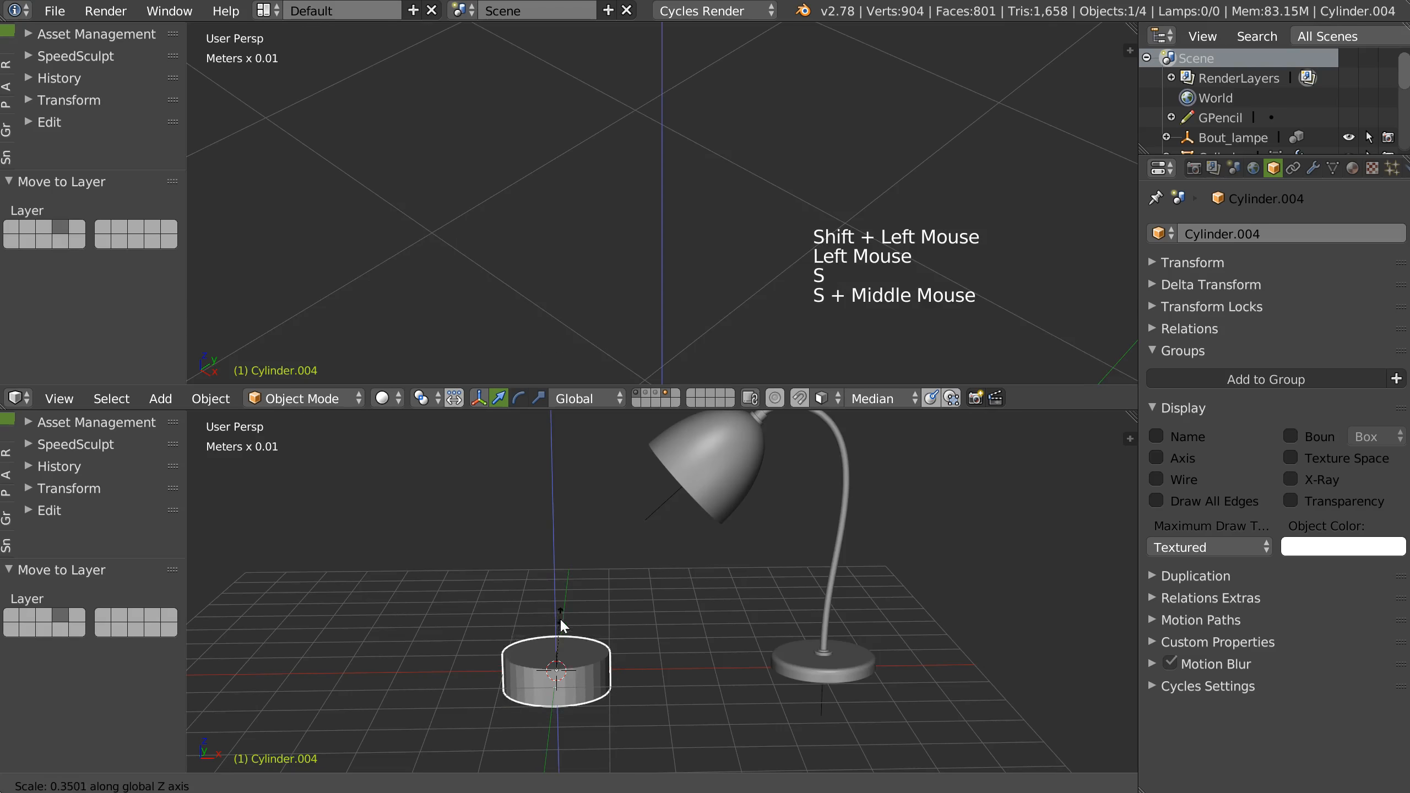
{"action": "left_click", "coordinate": [558, 647]}
Step: Inset the disc's top and bottom faces together to leave a narrow rim
{"action": "middle_click_drag", "start_coordinate": [558, 647], "coordinate": [711, 569], "text": "shift"}
{"action": "key", "text": "Tab"}
{"action": "left_click", "coordinate": [710, 567]}
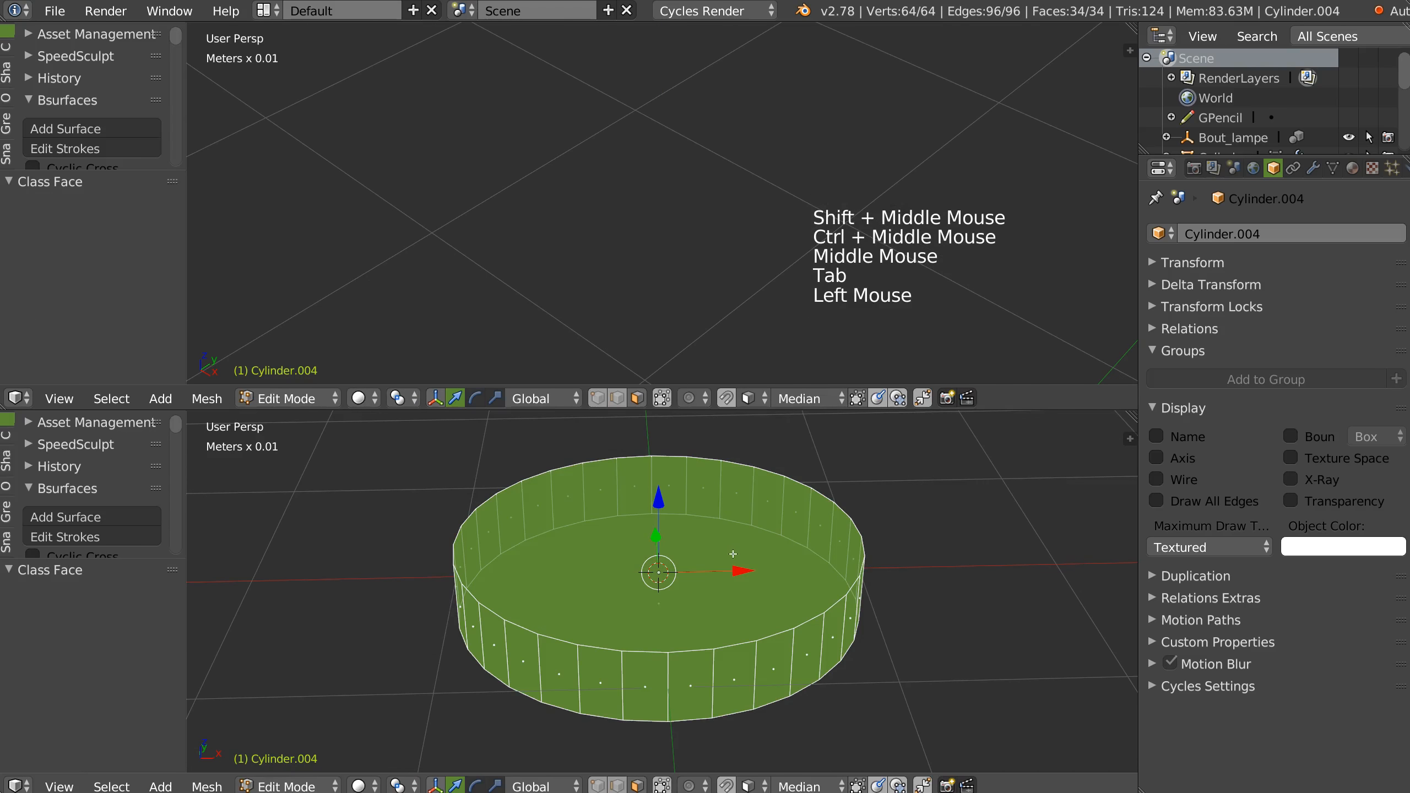
{"action": "left_click", "coordinate": [657, 600]}
{"action": "left_click", "coordinate": [776, 523], "text": "shift"}
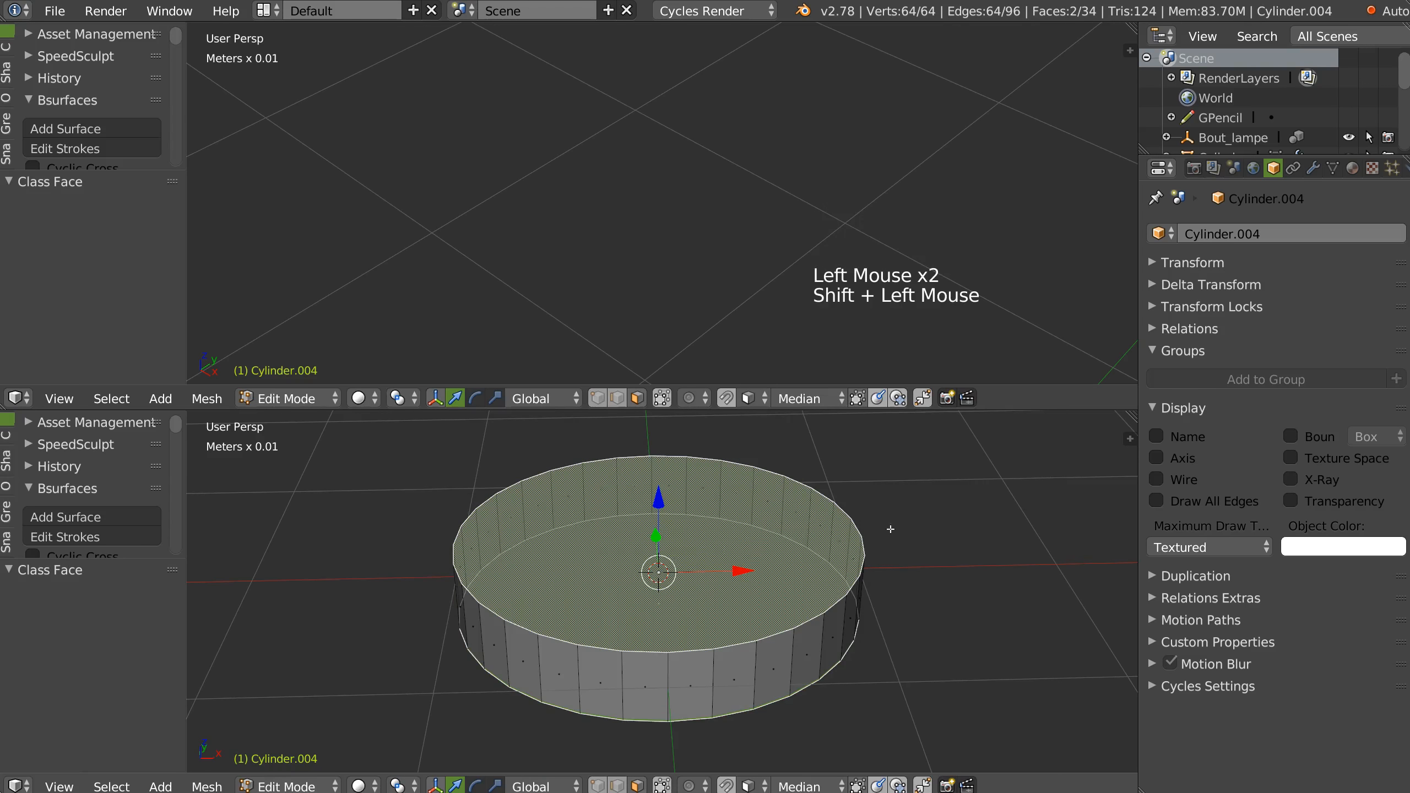
{"action": "key", "text": "i"}
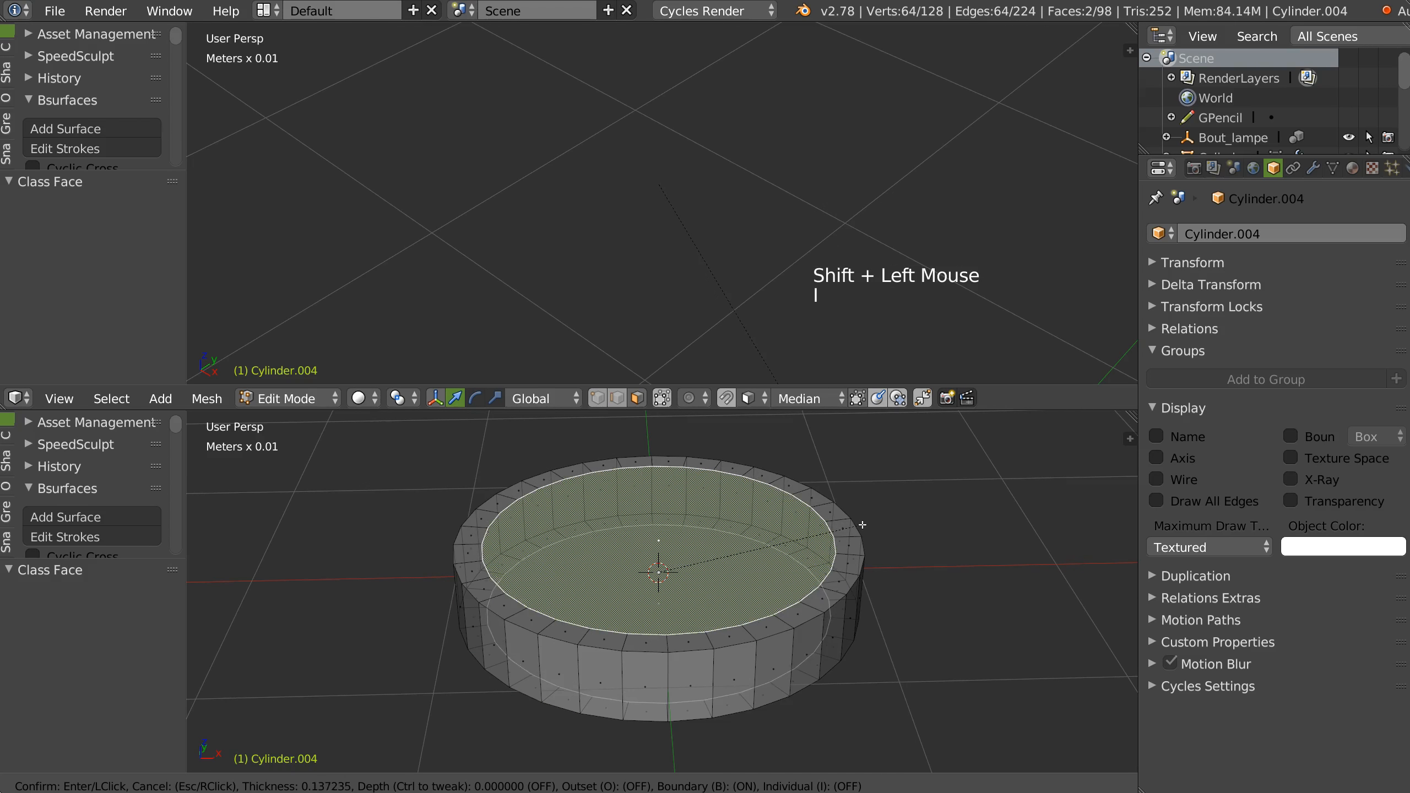
{"action": "left_click", "coordinate": [778, 527]}
Step: Extrude the disc's inset top and bottom faces outward together by scaling them along the global Z axis
{"action": "middle_click_drag", "start_coordinate": [777, 527], "coordinate": [683, 500]}
{"action": "key", "text": "e"}
{"action": "key", "text": "s"}
{"action": "key", "text": "Escape"}
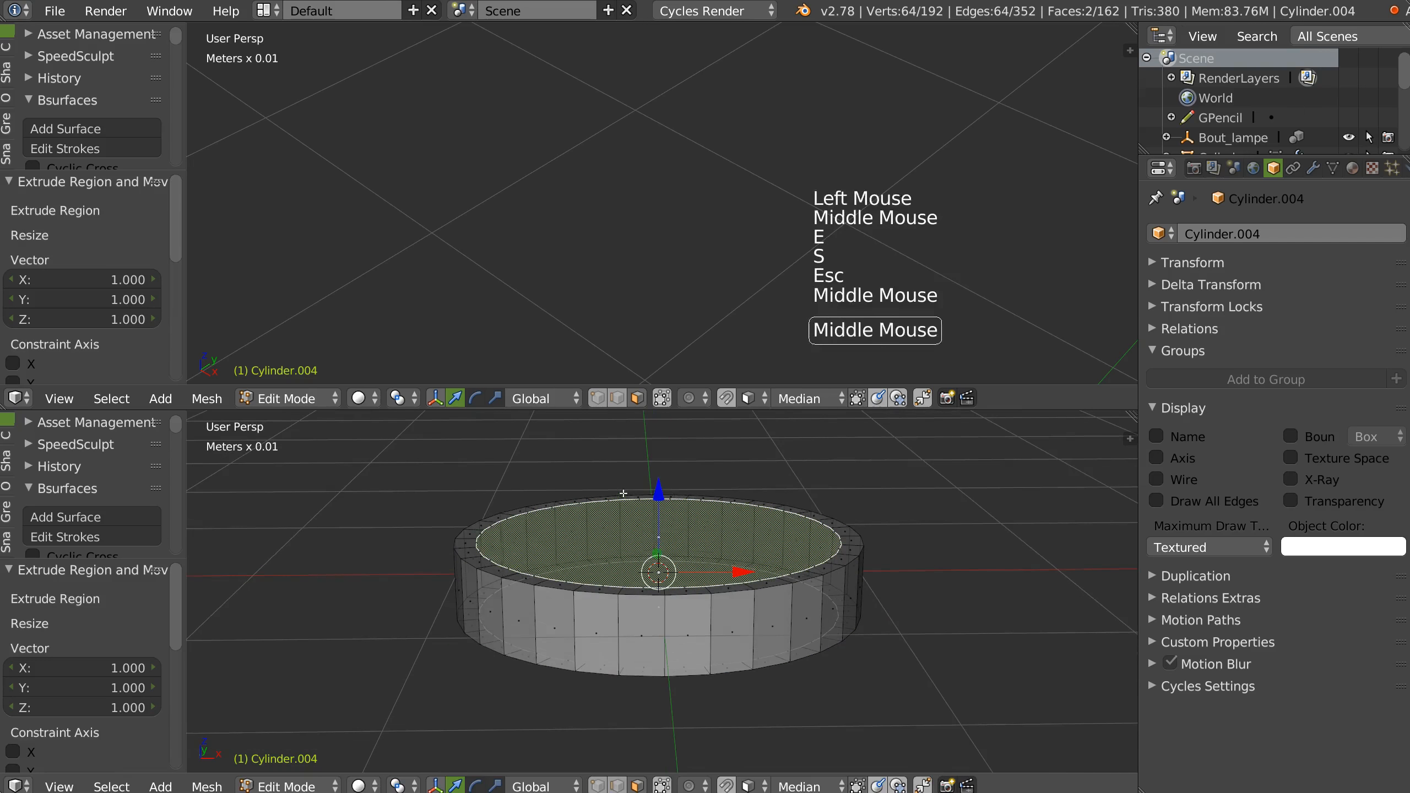
{"action": "key", "text": "s"}
{"action": "middle_click", "coordinate": [623, 446]}
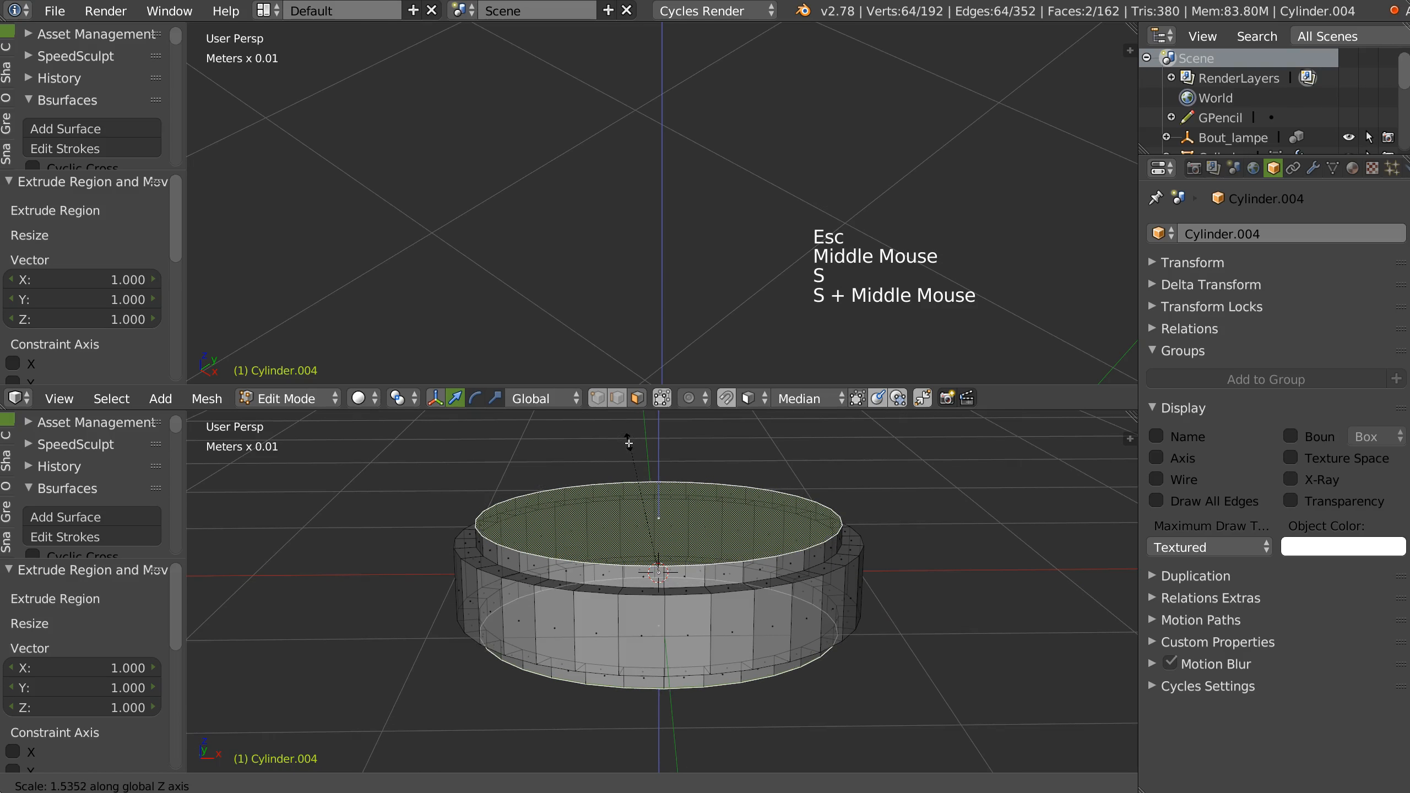
{"action": "left_click", "coordinate": [627, 442]}
Step: Delete the extruded top and bottom faces to leave an open ring and return to Object Mode
{"action": "key", "text": "x"}
{"action": "left_click", "coordinate": [761, 560]}
{"action": "middle_click_drag", "start_coordinate": [767, 562], "coordinate": [742, 581]}
{"action": "key", "text": "Tab"}
Step: Add a Speedflow bevel to the ring and set it to 3 segments
{"action": "key", "text": "ctrl+shift+q"}
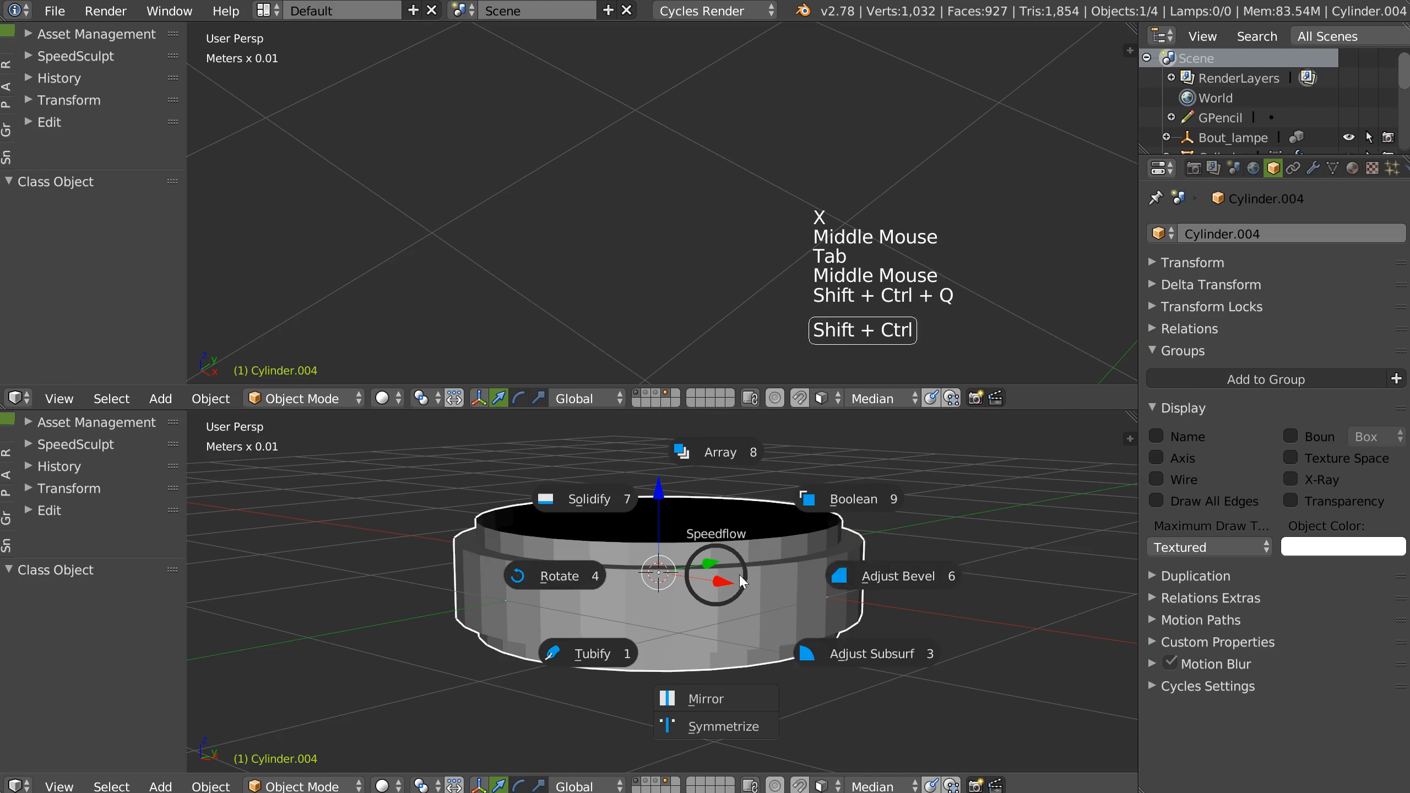
{"action": "left_click", "coordinate": [883, 580]}
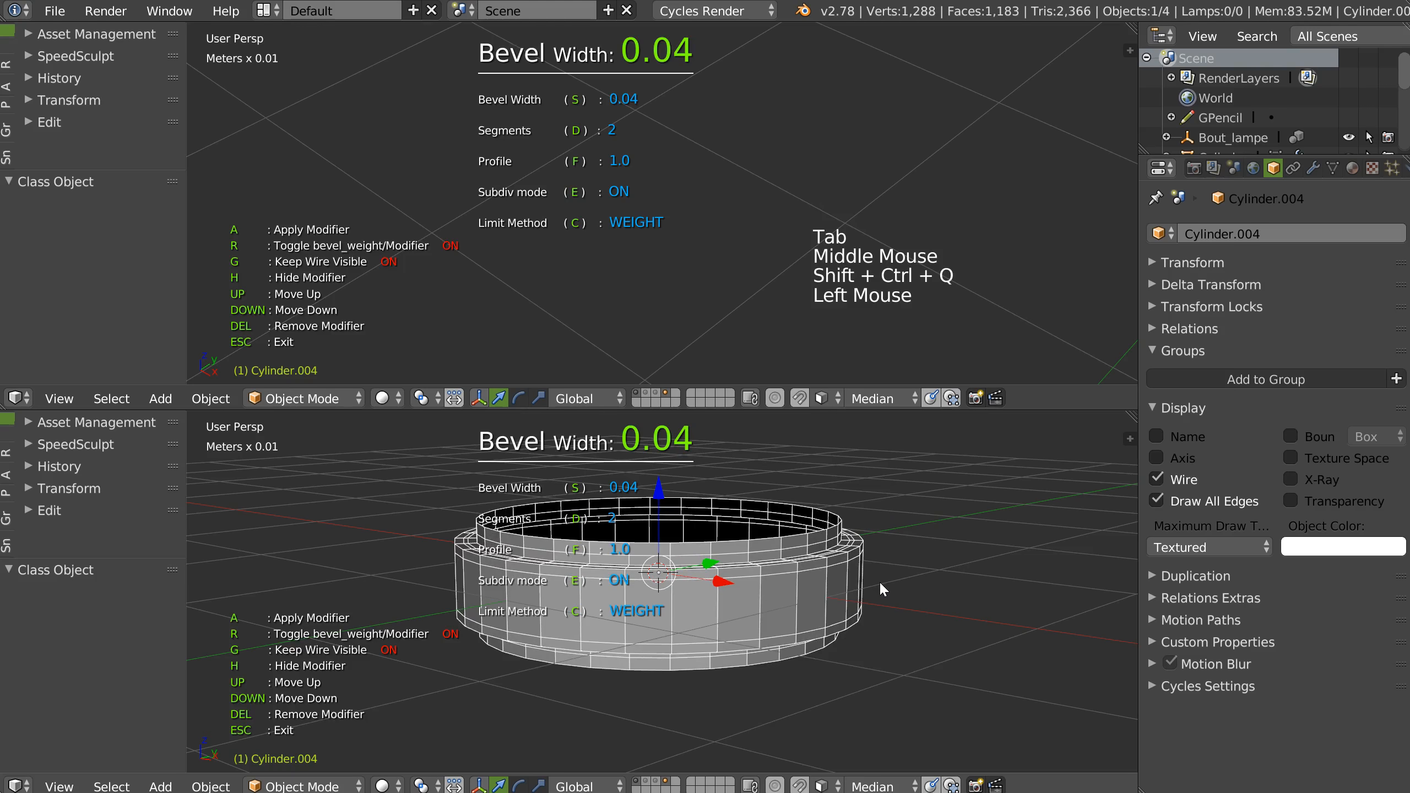
{"action": "key", "text": "d"}
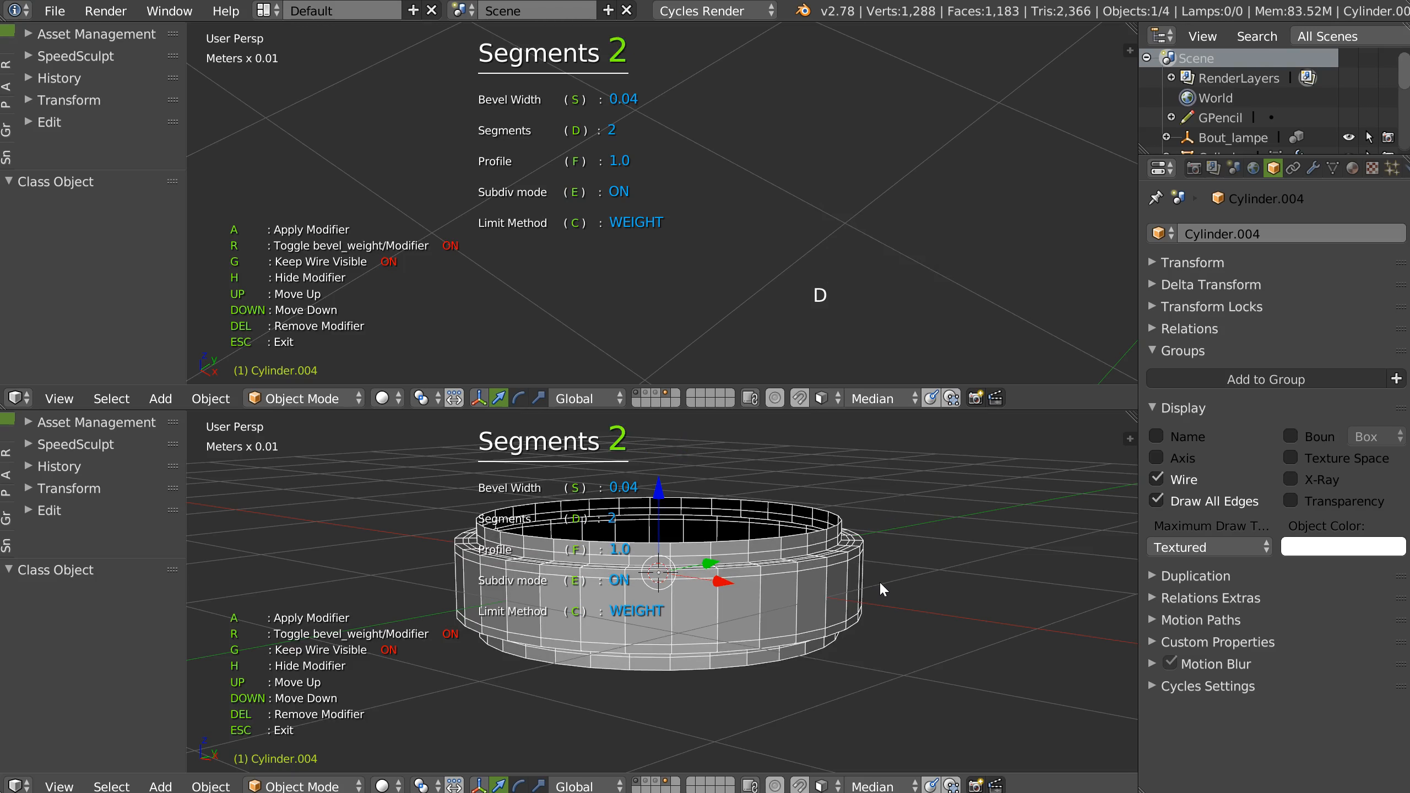
{"action": "key", "text": "KP_Decimal"}
{"action": "type", "text": "5"}
{"action": "key", "text": "KP_Enter"}
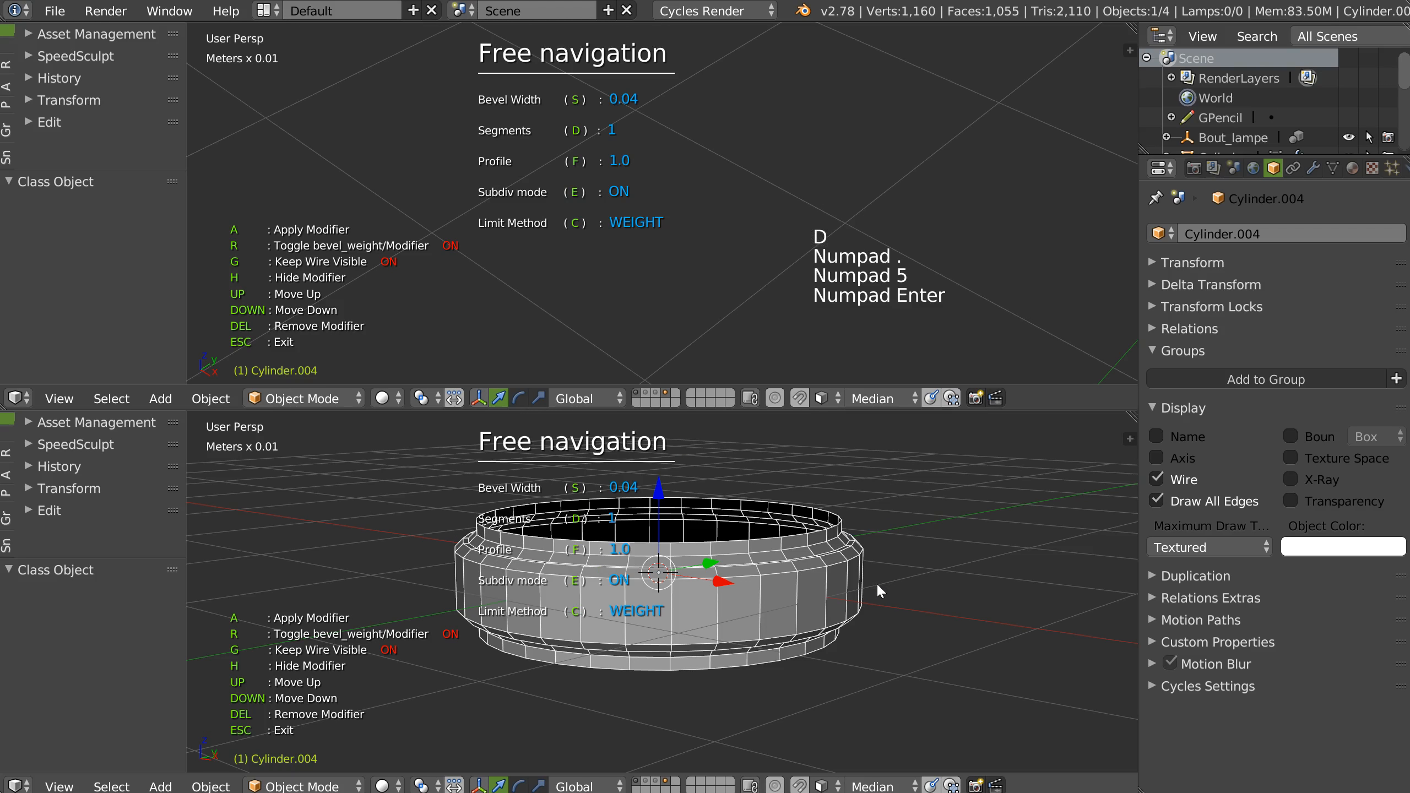
{"action": "middle_click_drag", "start_coordinate": [810, 569], "coordinate": [837, 579]}
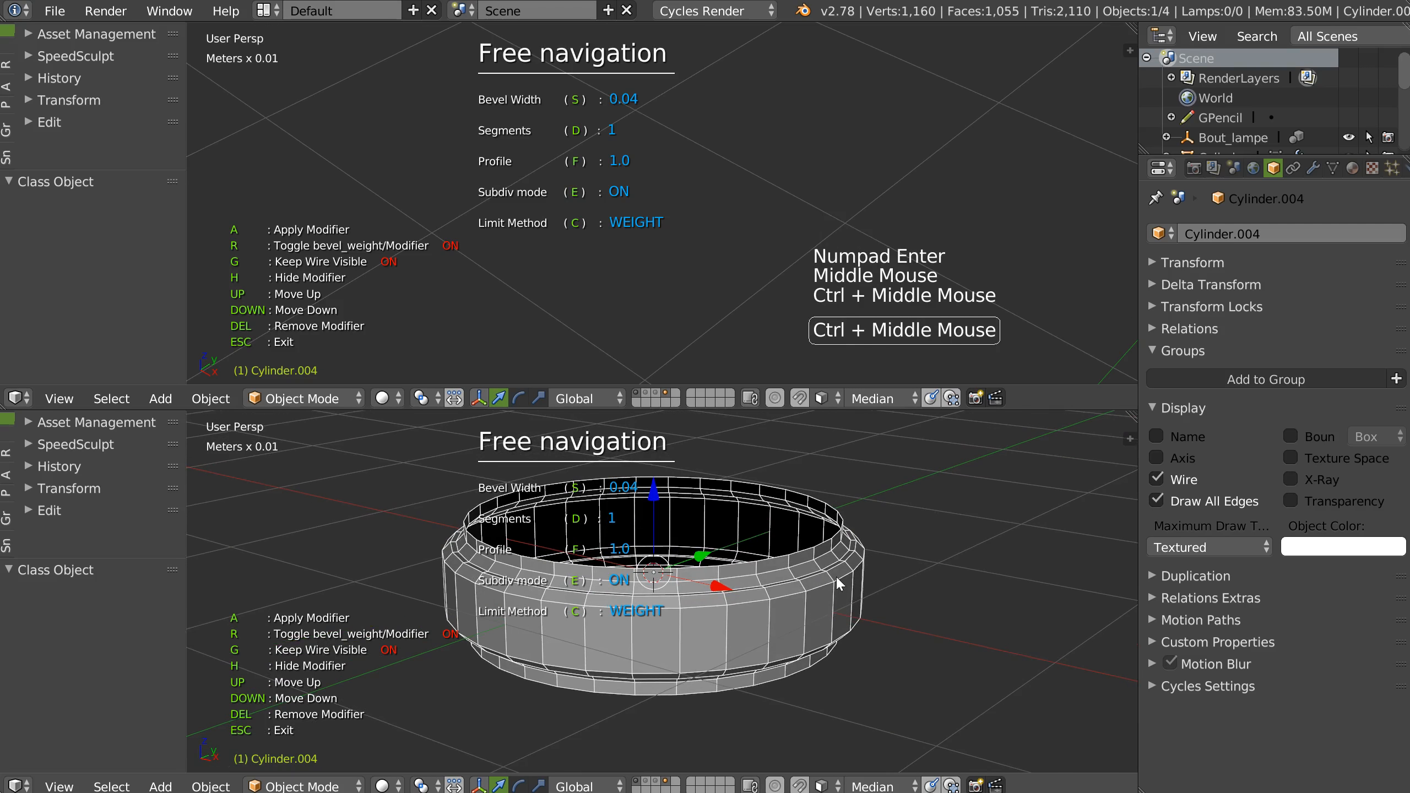
{"action": "key", "text": "d"}
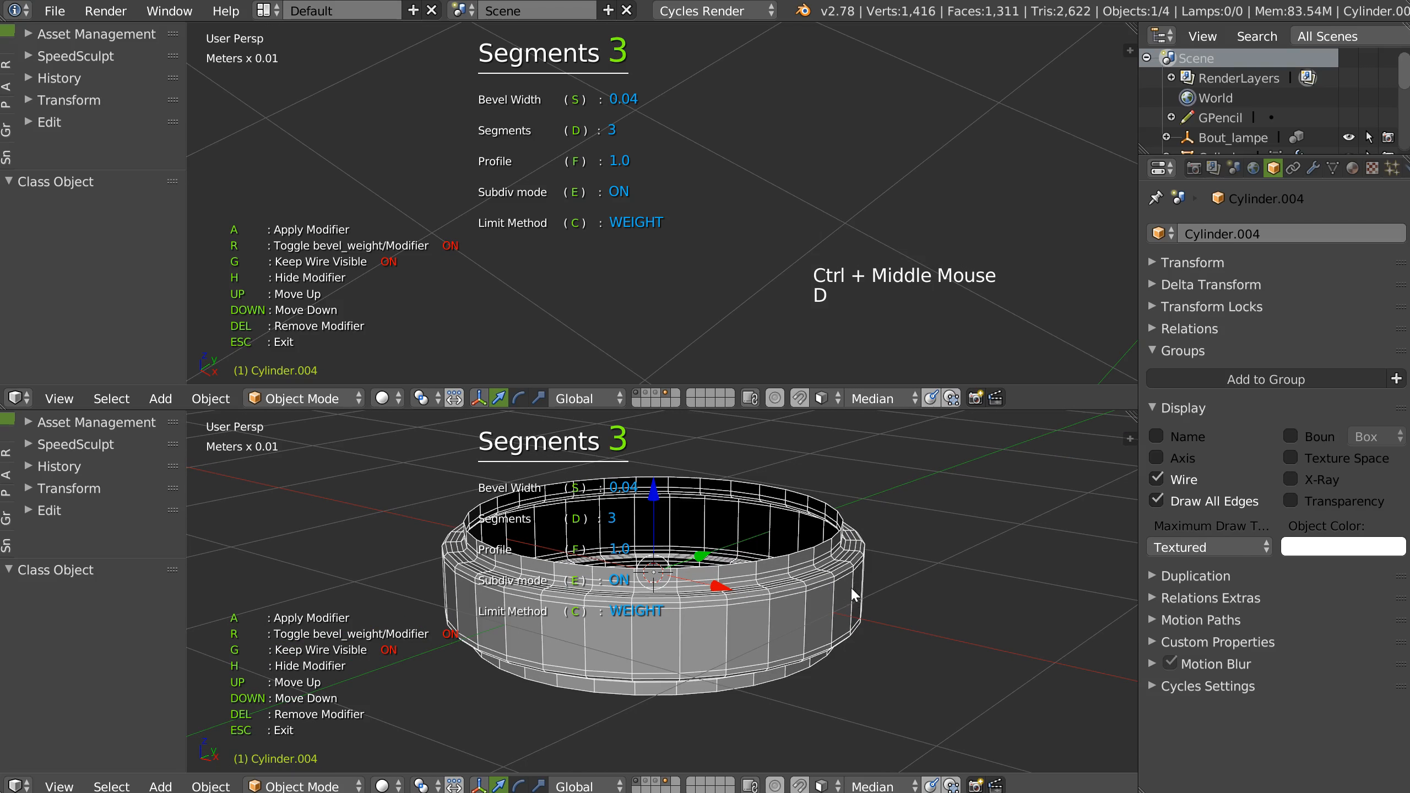
{"action": "left_click", "coordinate": [843, 591]}
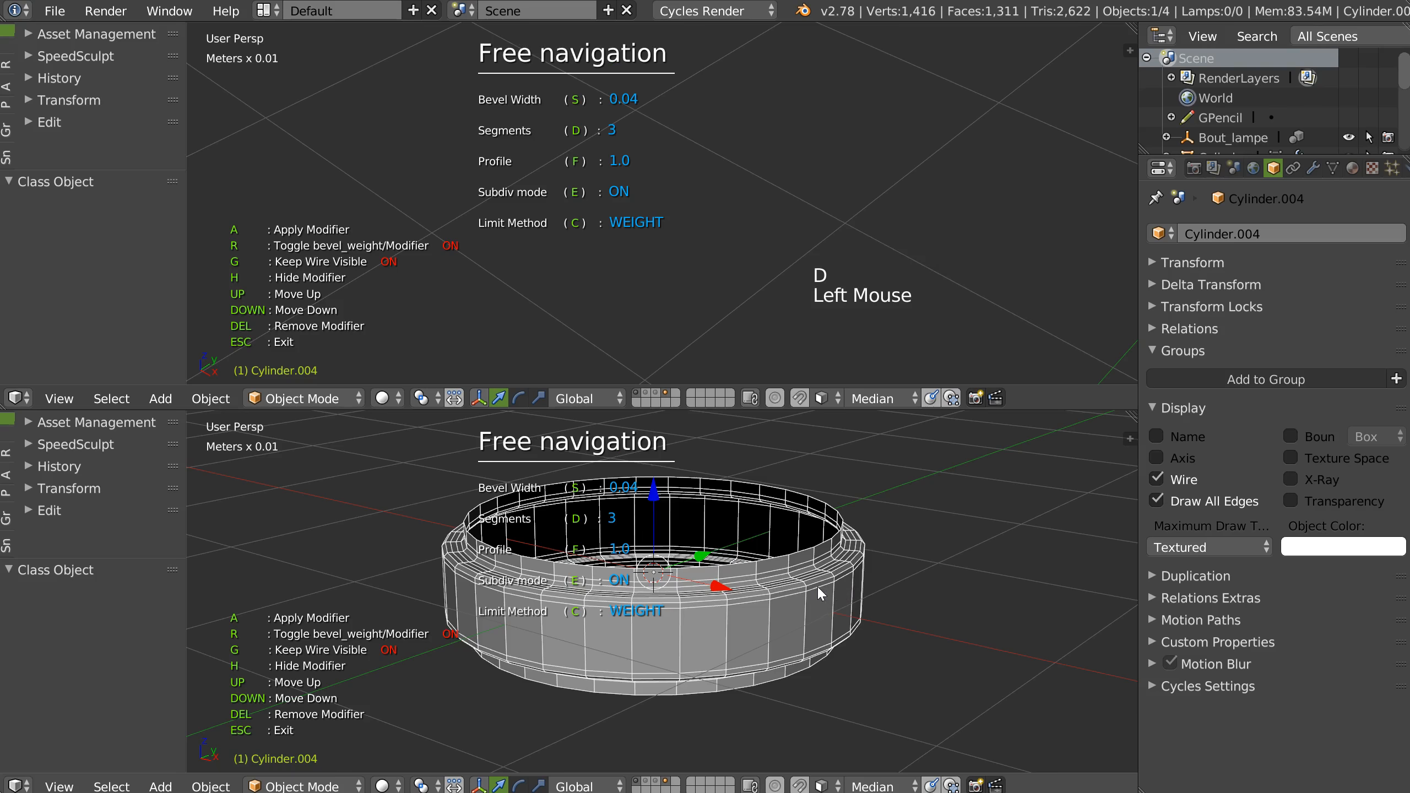
Step: Set the ring's bevel profile to 0.5 and its width to 0.02
{"action": "type", "text": "f.5"}
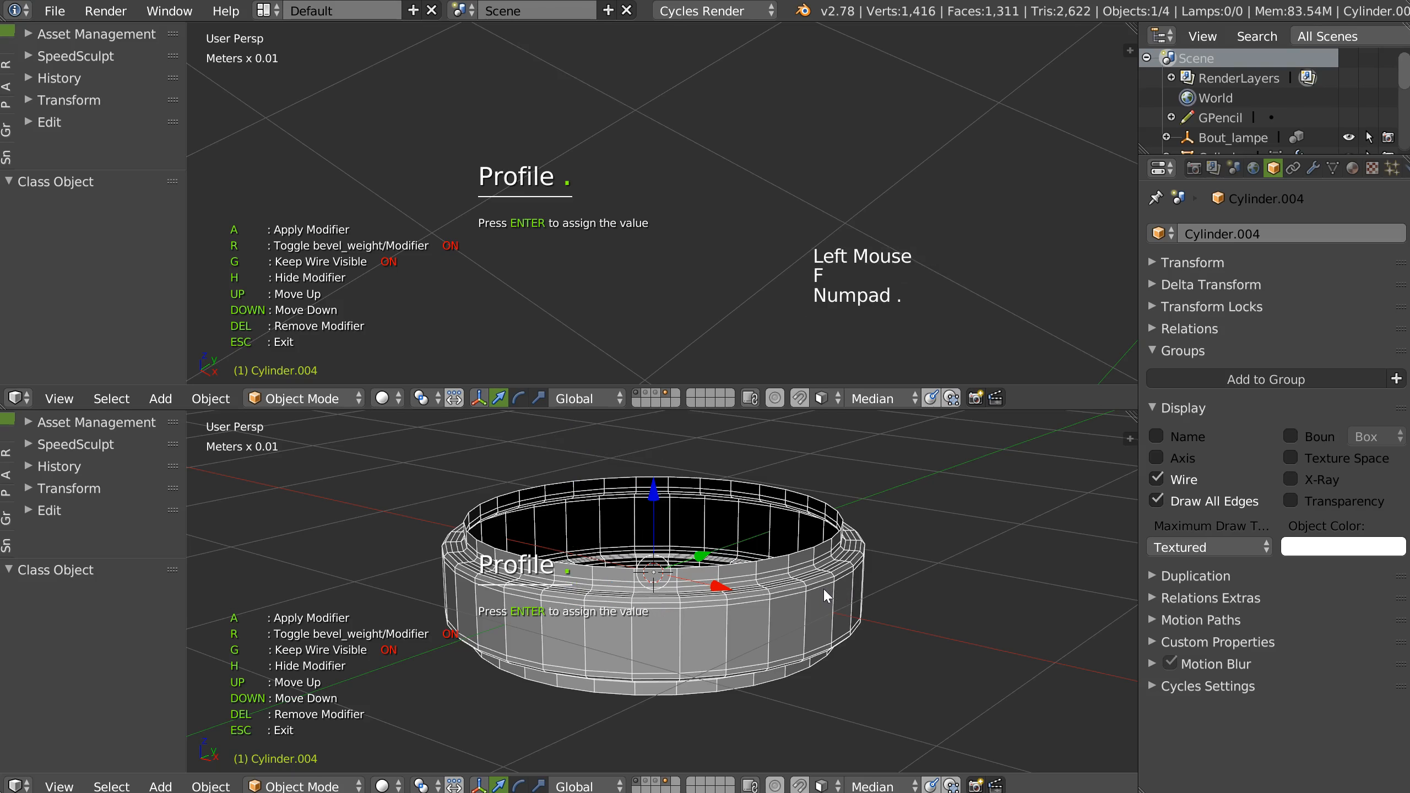
{"action": "key", "text": "KP_Enter"}
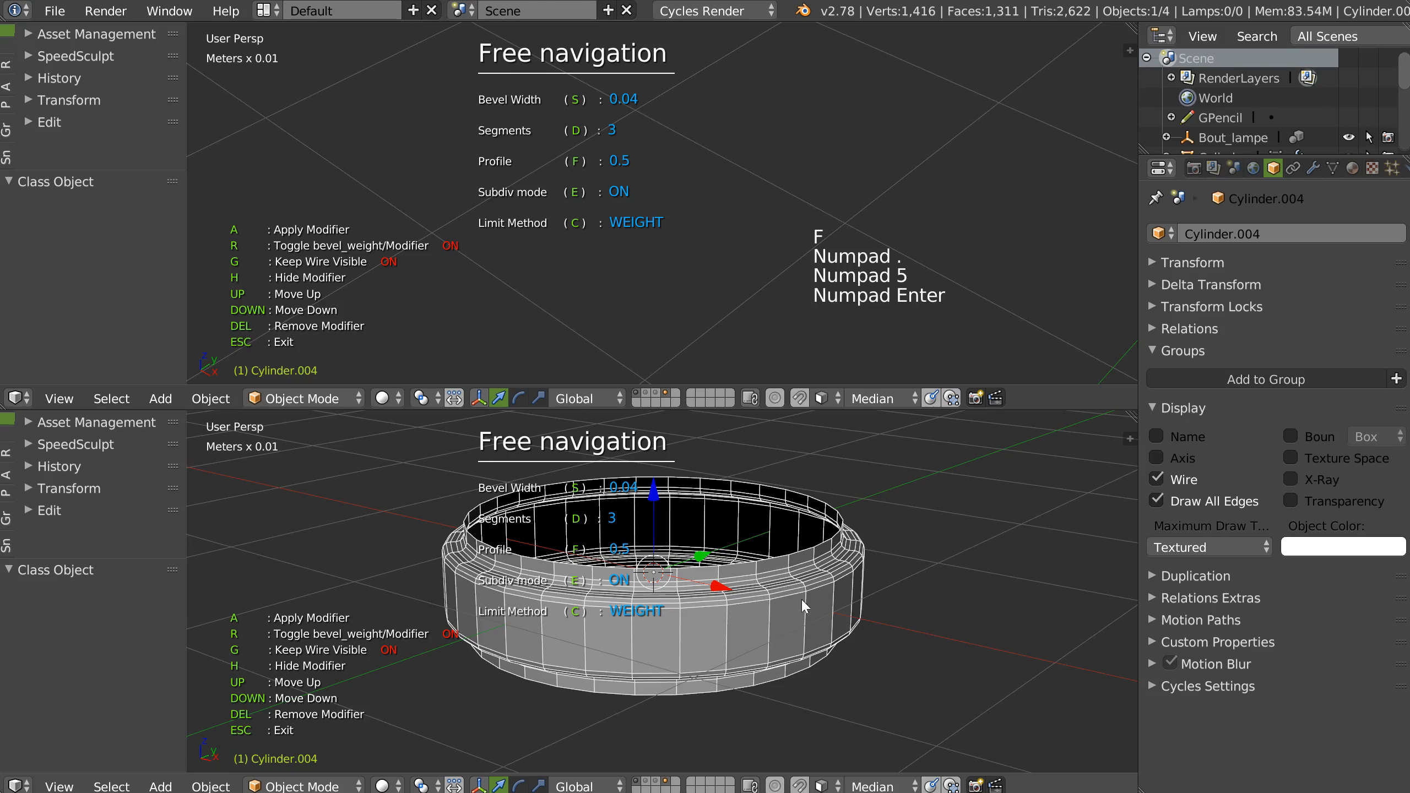
{"action": "key", "text": "s"}
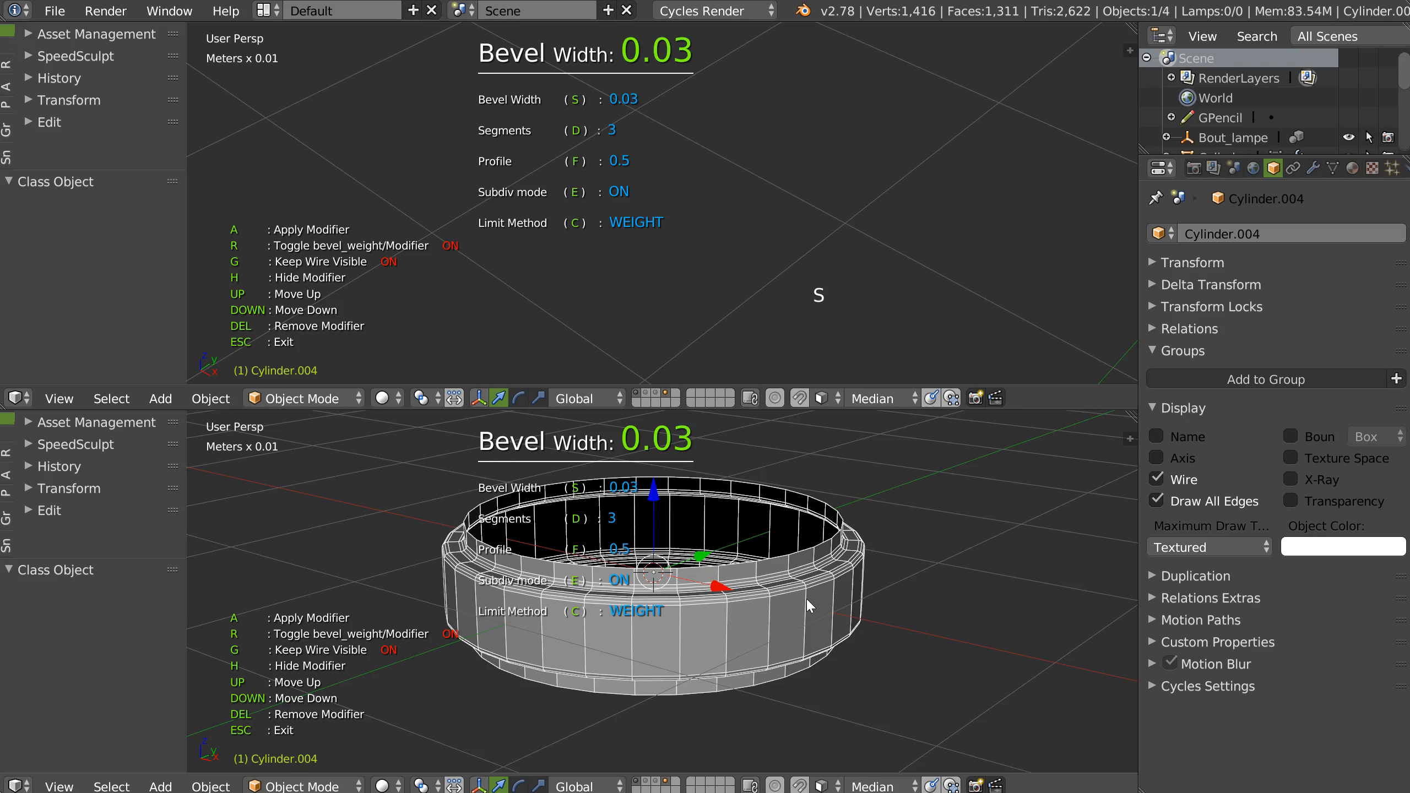
{"action": "left_click", "coordinate": [804, 558]}
{"action": "middle_click_drag", "start_coordinate": [804, 558], "coordinate": [848, 553]}
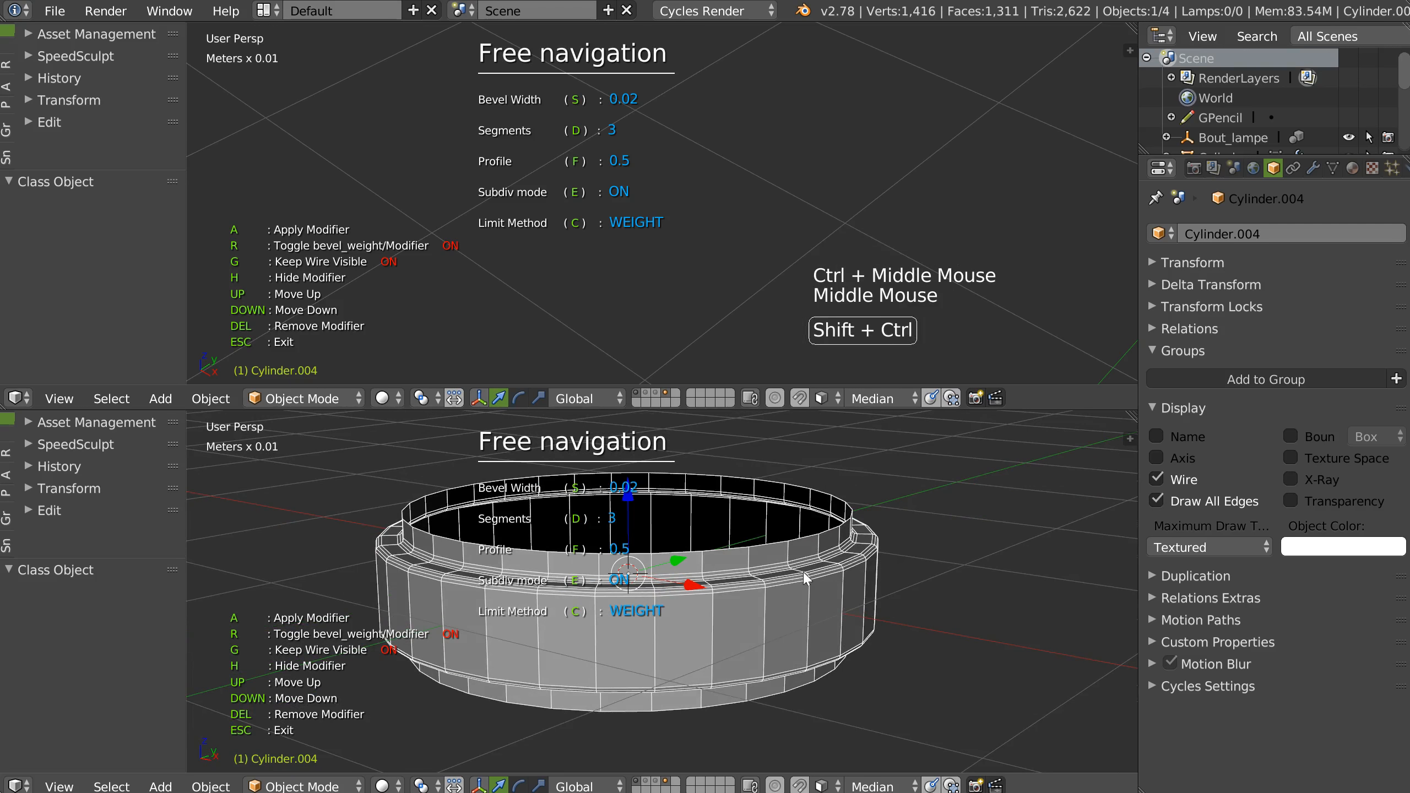
Step: Adjust the ring's bevel again and set its width to 0.1
{"action": "key", "text": "shift+ctrl+q"}
{"action": "middle_click_drag", "start_coordinate": [791, 575], "coordinate": [803, 578]}
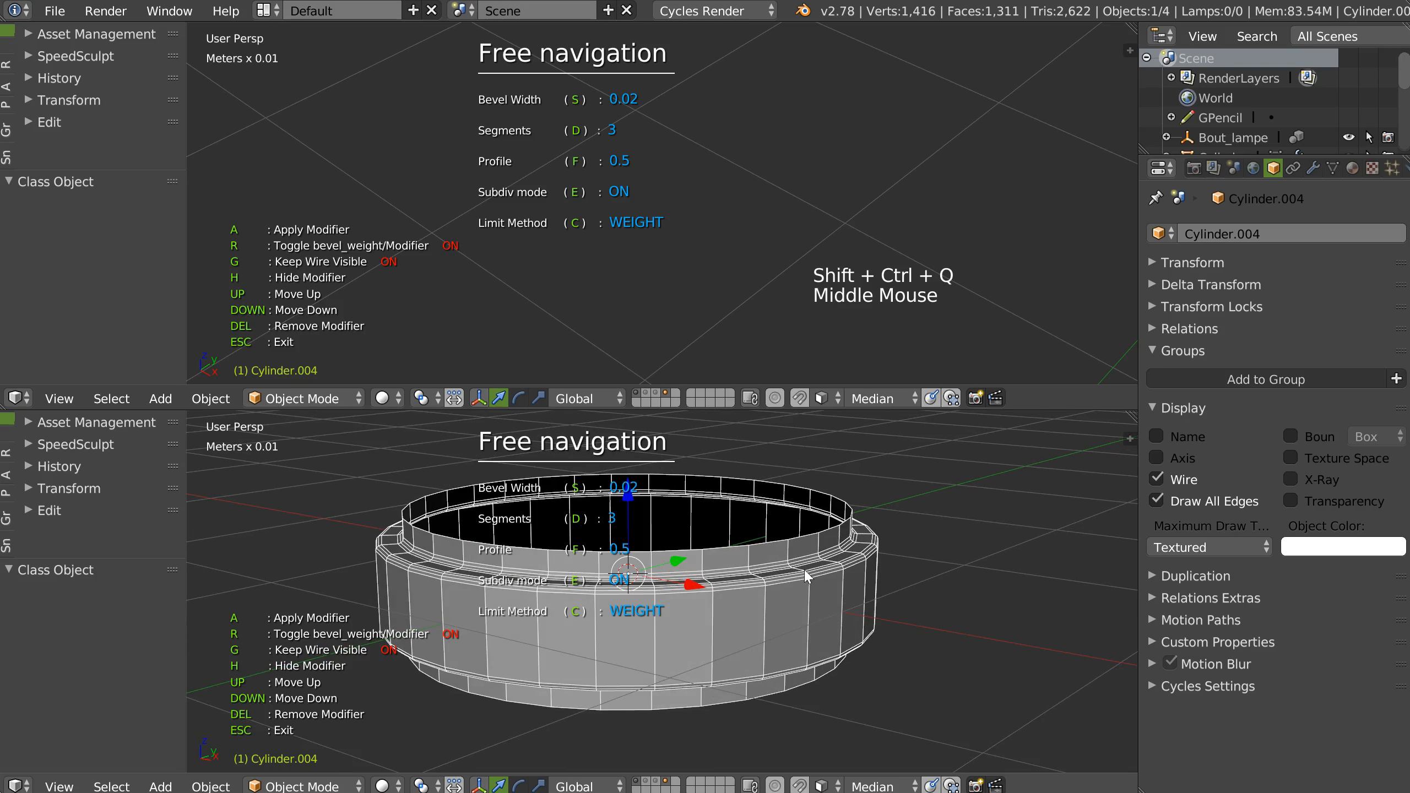
{"action": "key", "text": "r"}
{"action": "key", "text": "r"}
{"action": "left_click", "coordinate": [774, 577], "text": "alt"}
{"action": "key", "text": "Tab"}
{"action": "key", "text": "shift+ctrl+q"}
{"action": "left_click", "coordinate": [931, 602]}
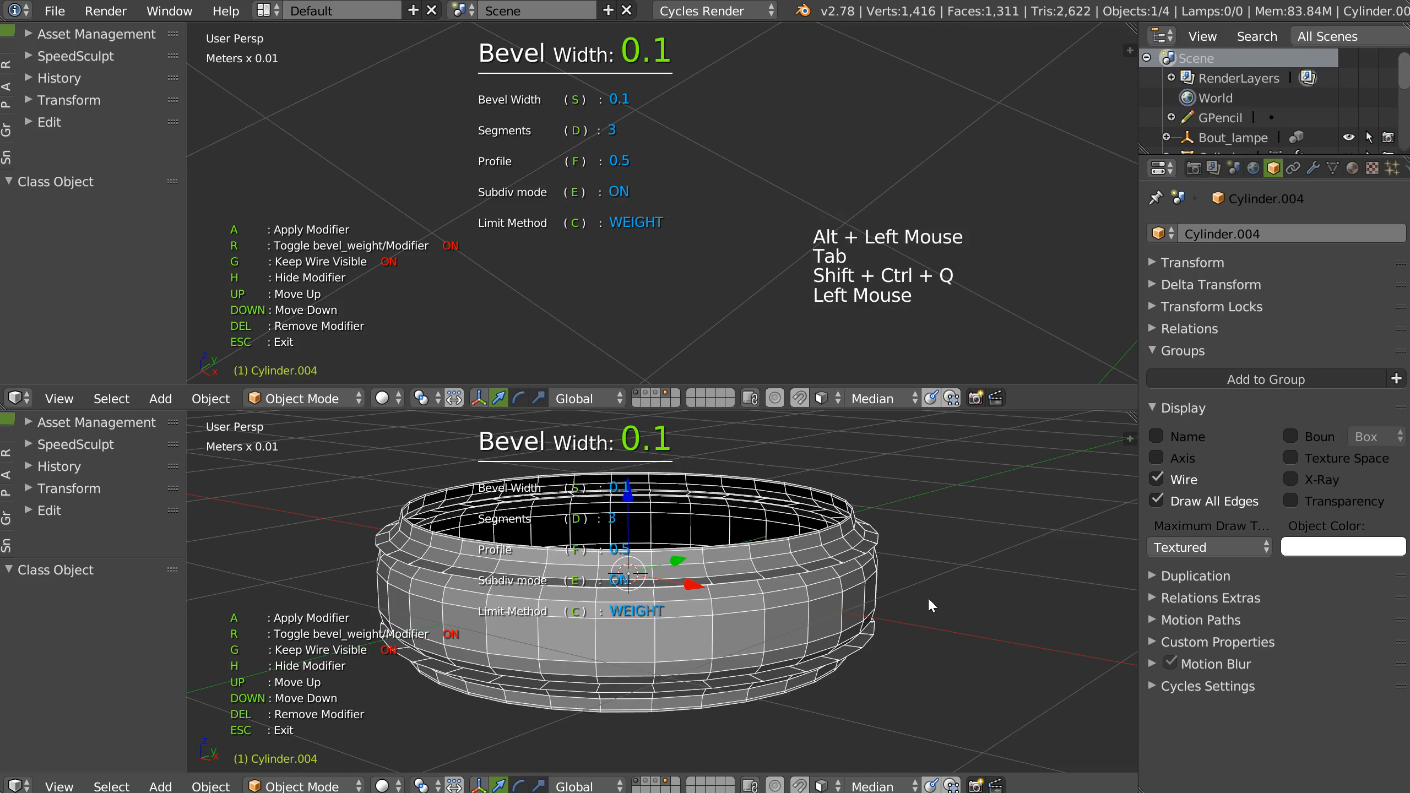
{"action": "left_click", "coordinate": [853, 600]}
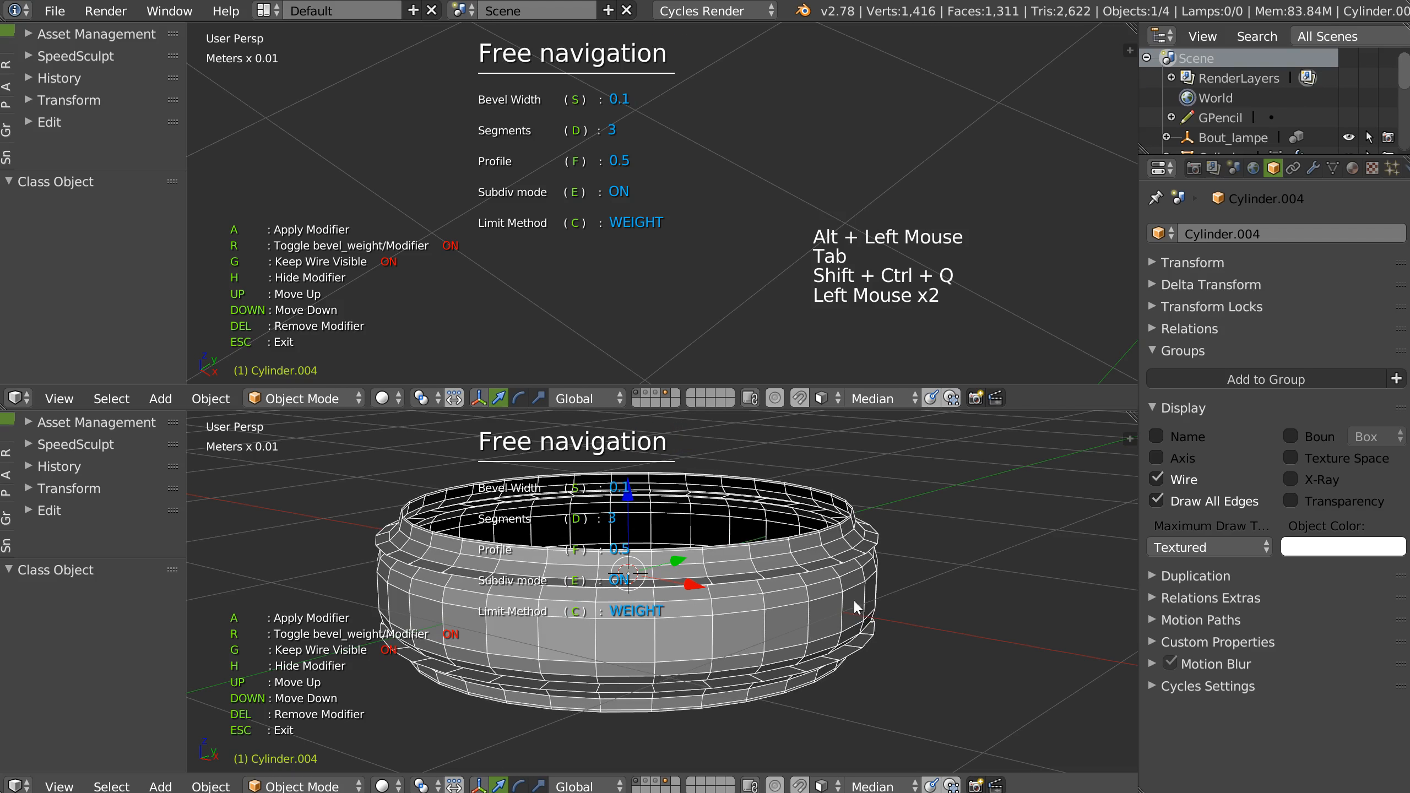
{"action": "left_click", "coordinate": [826, 576]}
Step: Select the two edge loops at the ring's inner step and set their bevel weight to 0.31
{"action": "key", "text": "Tab"}
{"action": "middle_click_drag", "start_coordinate": [768, 563], "coordinate": [824, 488]}
{"action": "left_click", "coordinate": [823, 502], "text": "alt"}
{"action": "left_click", "coordinate": [755, 549], "text": "alt+shift"}
{"action": "key", "text": "ctrl+shift+q"}
{"action": "left_click", "coordinate": [929, 570]}
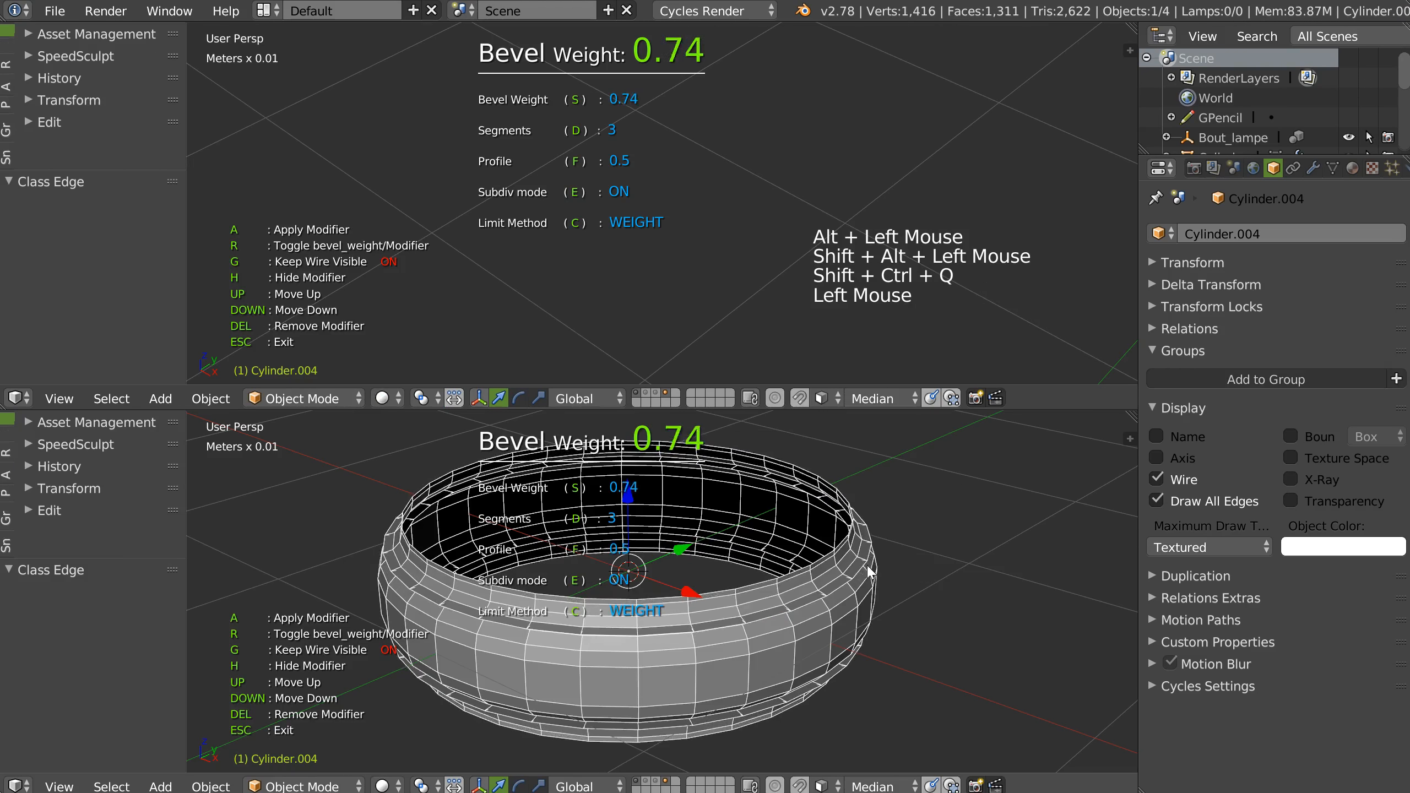
{"action": "left_click", "coordinate": [793, 567]}
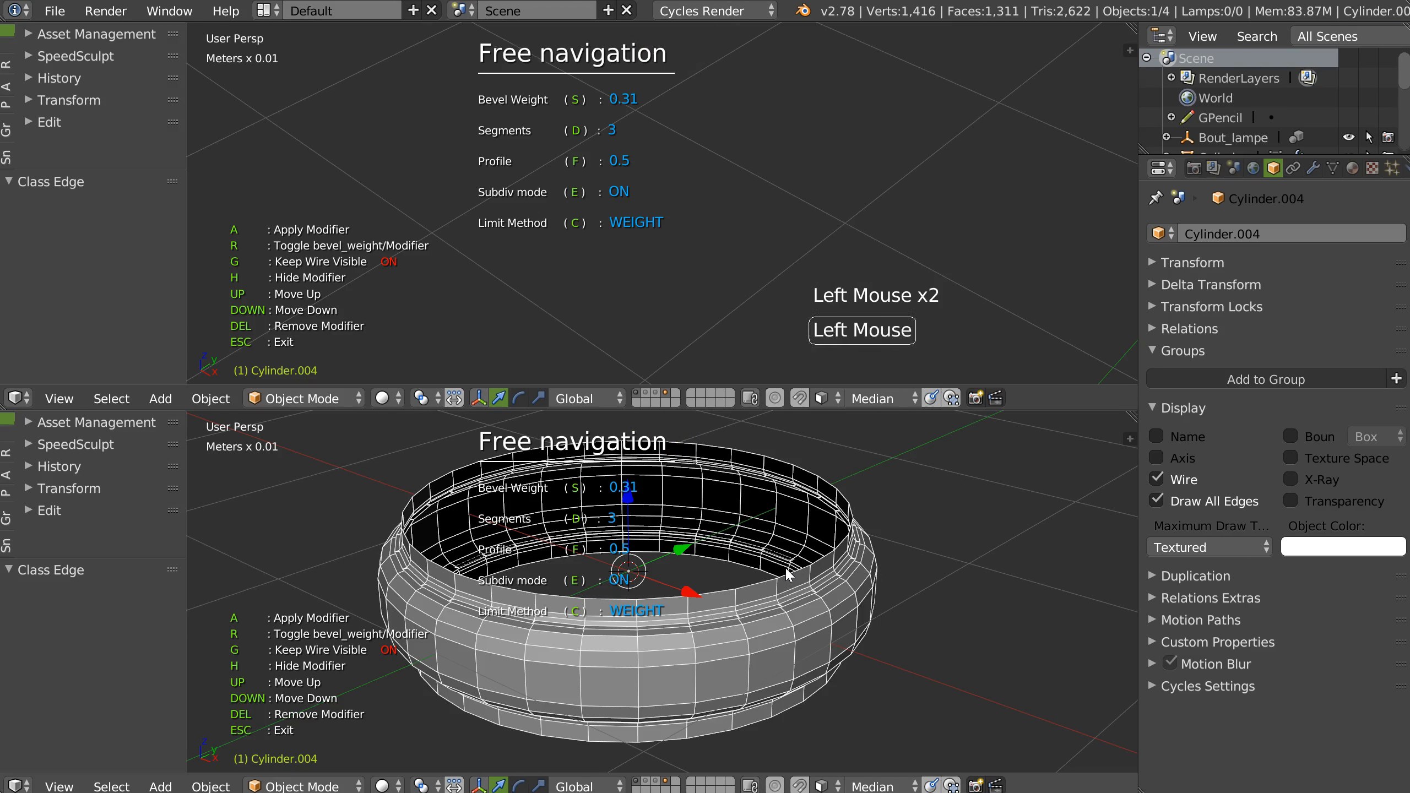
{"action": "left_click", "coordinate": [885, 535]}
Step: Adjust the bevel weight of the outer wall's upper and lower edge loops and return to Object Mode
{"action": "left_click", "coordinate": [877, 550], "text": "alt"}
{"action": "left_click", "coordinate": [872, 625], "text": "alt+shift"}
{"action": "key", "text": "shift+ctrl+q"}
{"action": "left_click", "coordinate": [1078, 625]}
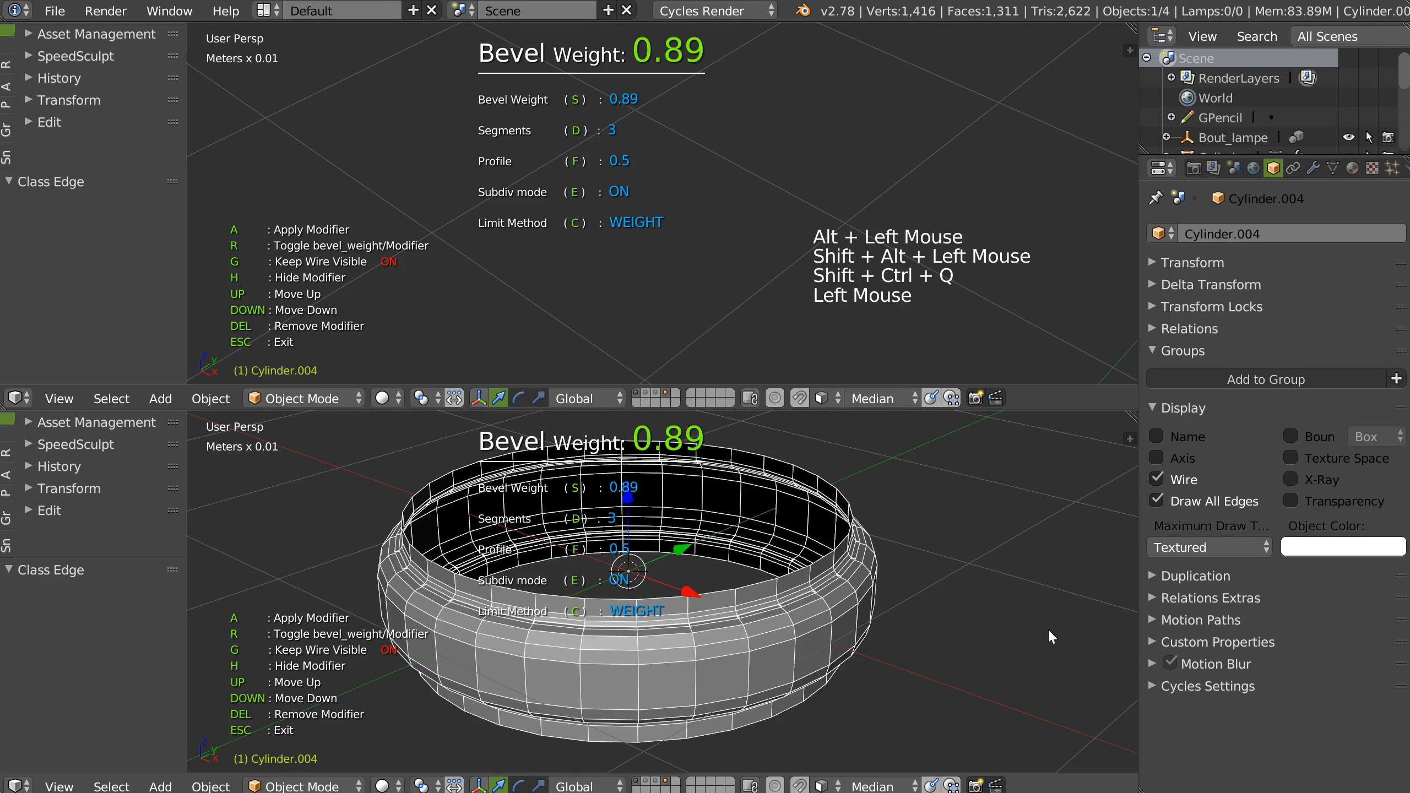
{"action": "left_click", "coordinate": [943, 617]}
{"action": "left_click", "coordinate": [943, 617]}
{"action": "middle_click_drag", "start_coordinate": [943, 617], "coordinate": [858, 534]}
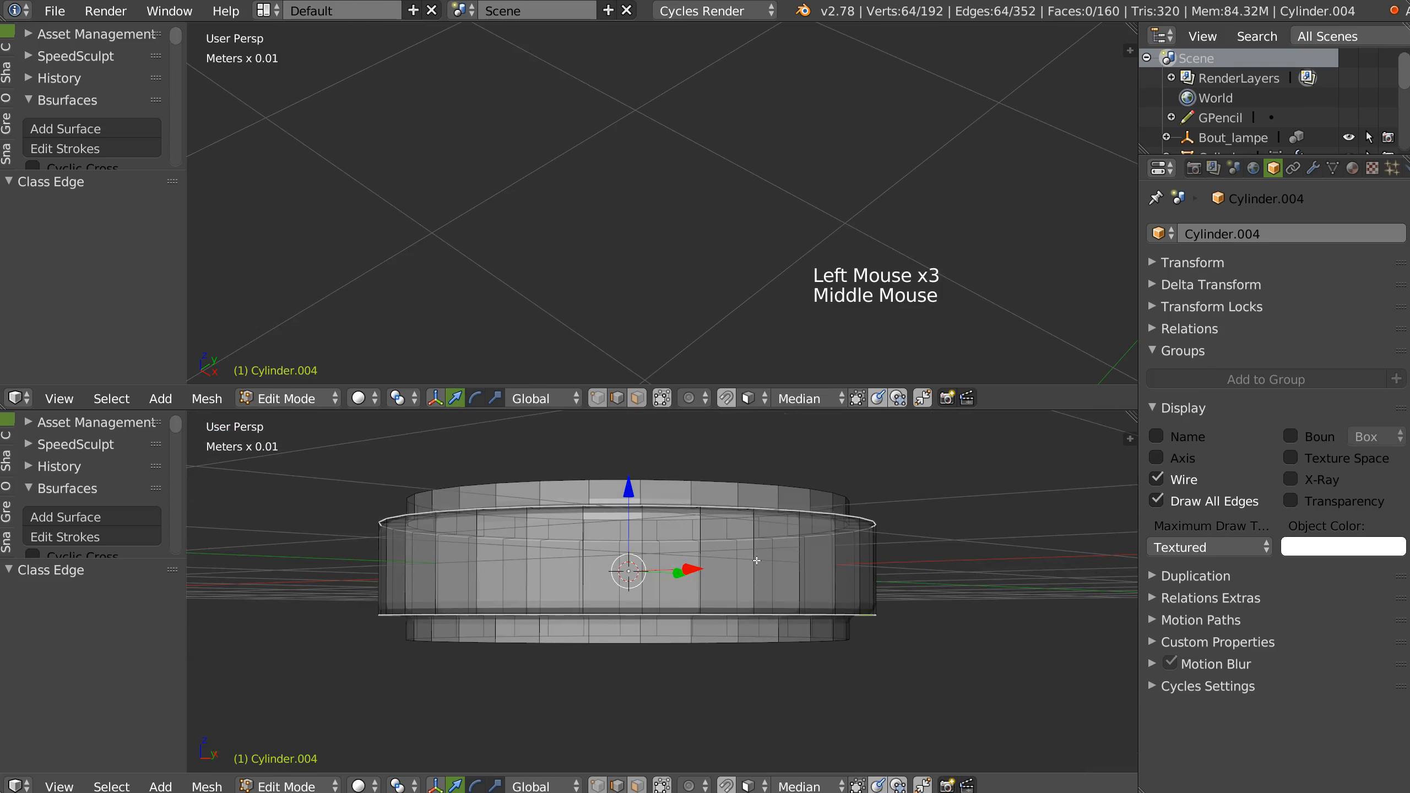
{"action": "key", "text": "Tab"}
Step: Remove the Tubify thickness from the lamp's arm so only its bare curve is left
{"action": "key", "text": "z"}
{"action": "middle_click_drag", "start_coordinate": [729, 542], "coordinate": [733, 522]}
{"action": "mouse_move", "coordinate": [733, 522]}
{"action": "middle_mouse_down", "text": "ctrl"}
{"action": "mouse_move", "coordinate": [771, 522]}
{"action": "mouse_move", "coordinate": [722, 527]}
{"action": "middle_mouse_up", "text": "ctrl"}
{"action": "mouse_move", "coordinate": [721, 528]}
{"action": "middle_mouse_down"}
{"action": "mouse_move", "coordinate": [665, 531]}
{"action": "mouse_move", "coordinate": [604, 497]}
{"action": "mouse_move", "coordinate": [626, 463]}
{"action": "mouse_move", "coordinate": [731, 498]}
{"action": "mouse_move", "coordinate": [871, 497]}
{"action": "mouse_move", "coordinate": [833, 556]}
{"action": "middle_mouse_up"}
{"action": "middle_click_drag", "start_coordinate": [833, 556], "coordinate": [839, 507], "text": "shift"}
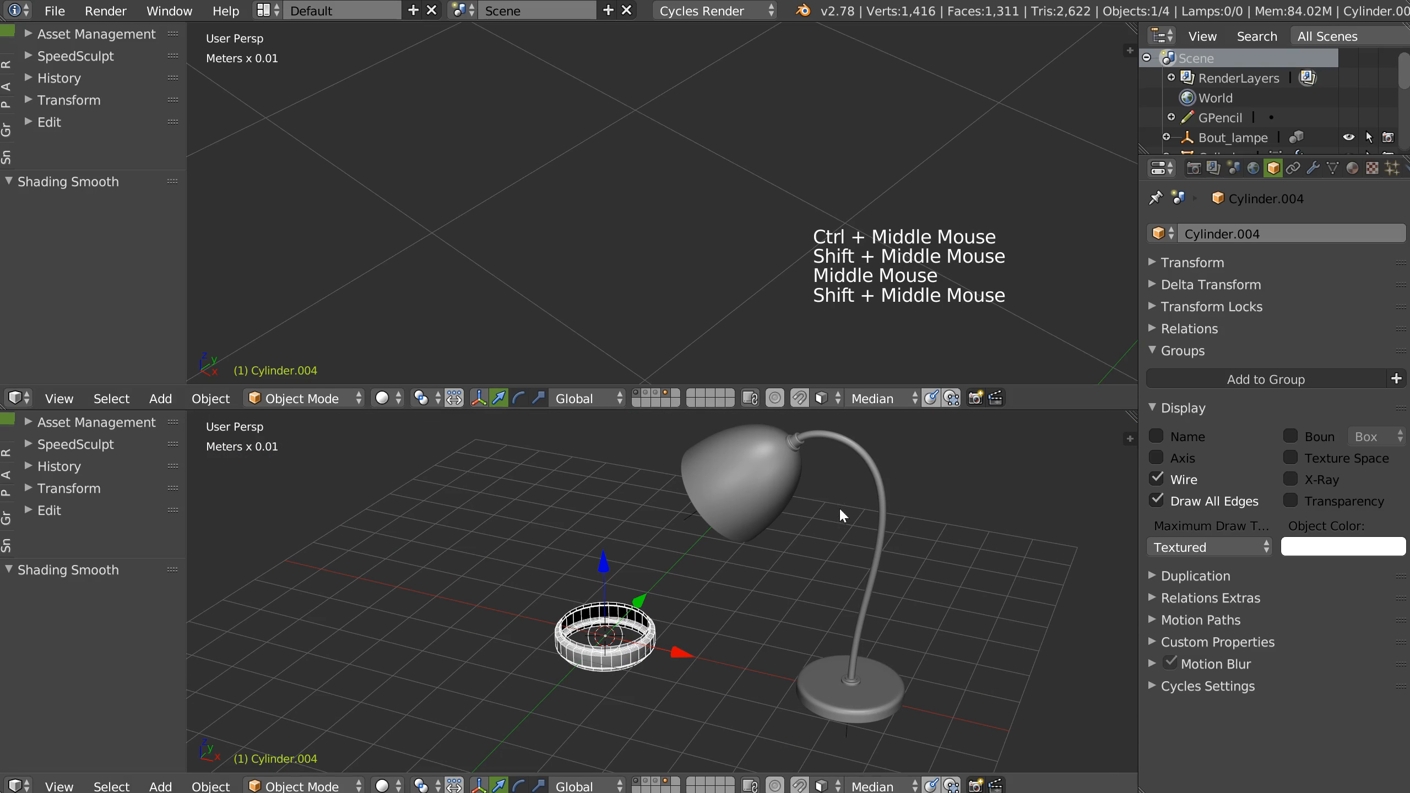
{"action": "left_click", "coordinate": [883, 530]}
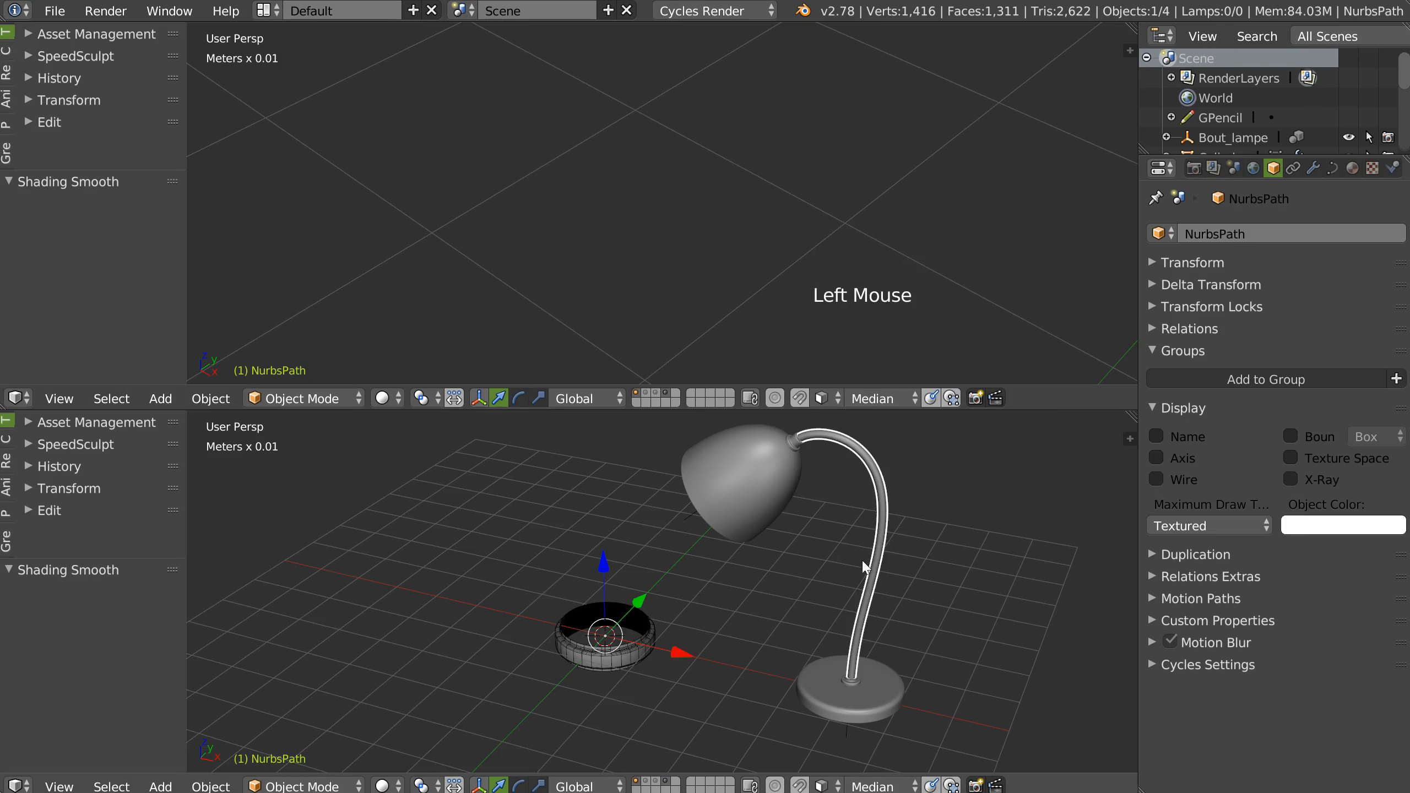
{"action": "key", "text": "shift+ctrl+q"}
{"action": "left_click", "coordinate": [681, 655]}
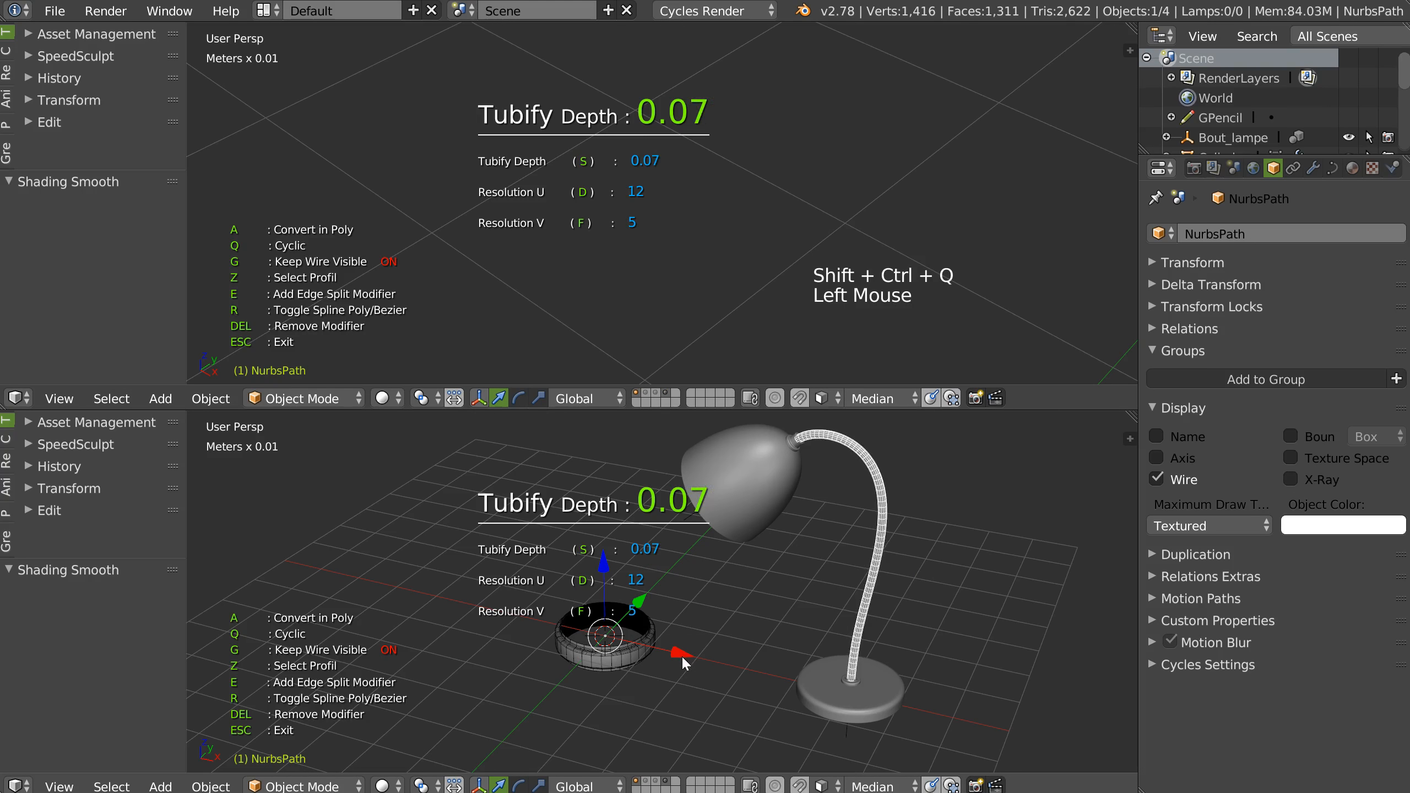
{"action": "key", "text": "Delete"}
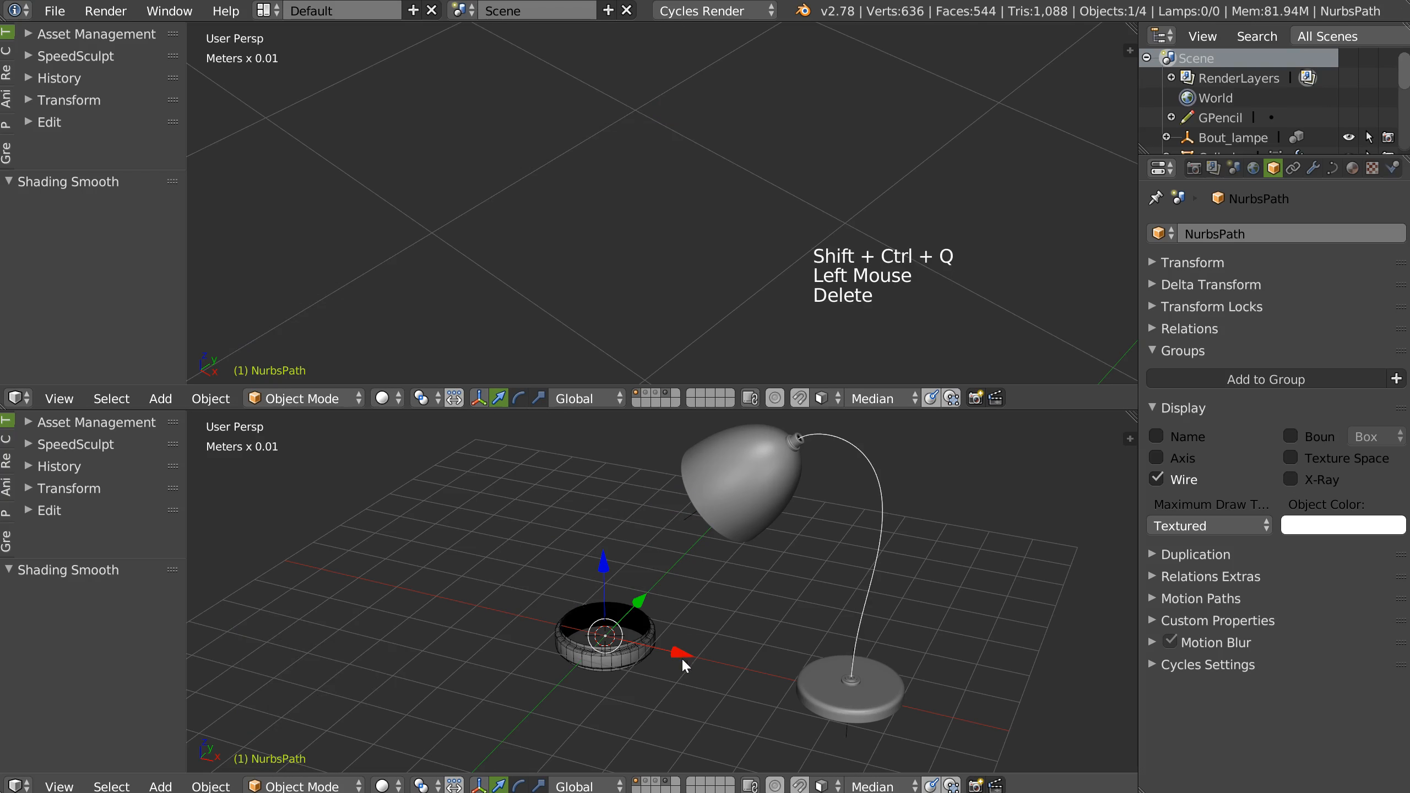
Step: Try to array the ring along the lamp's arm curve with Speedflow
{"action": "left_click", "coordinate": [877, 542]}
{"action": "left_click", "coordinate": [617, 668], "text": "shift"}
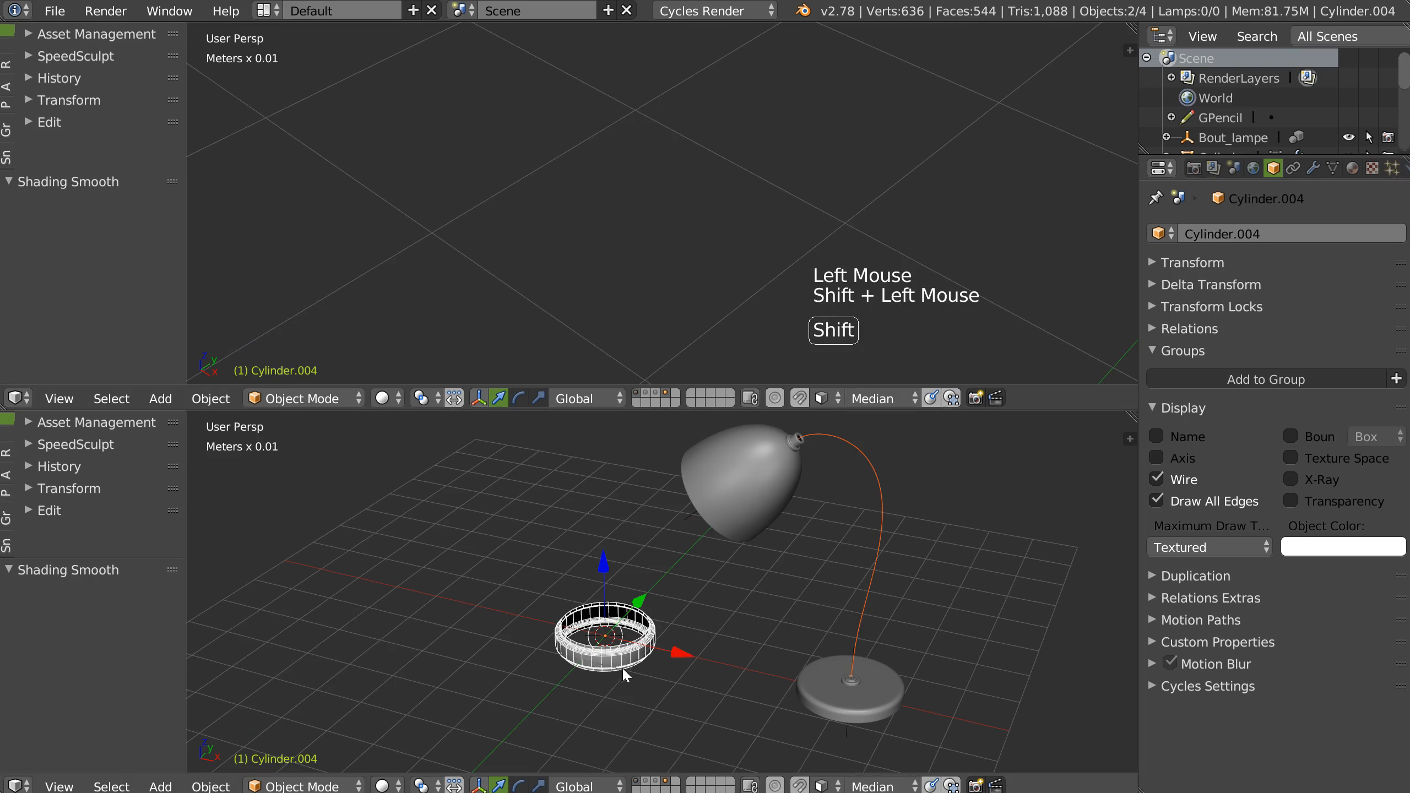
{"action": "key", "text": "shift+ctrl+q"}
{"action": "left_click", "coordinate": [774, 480]}
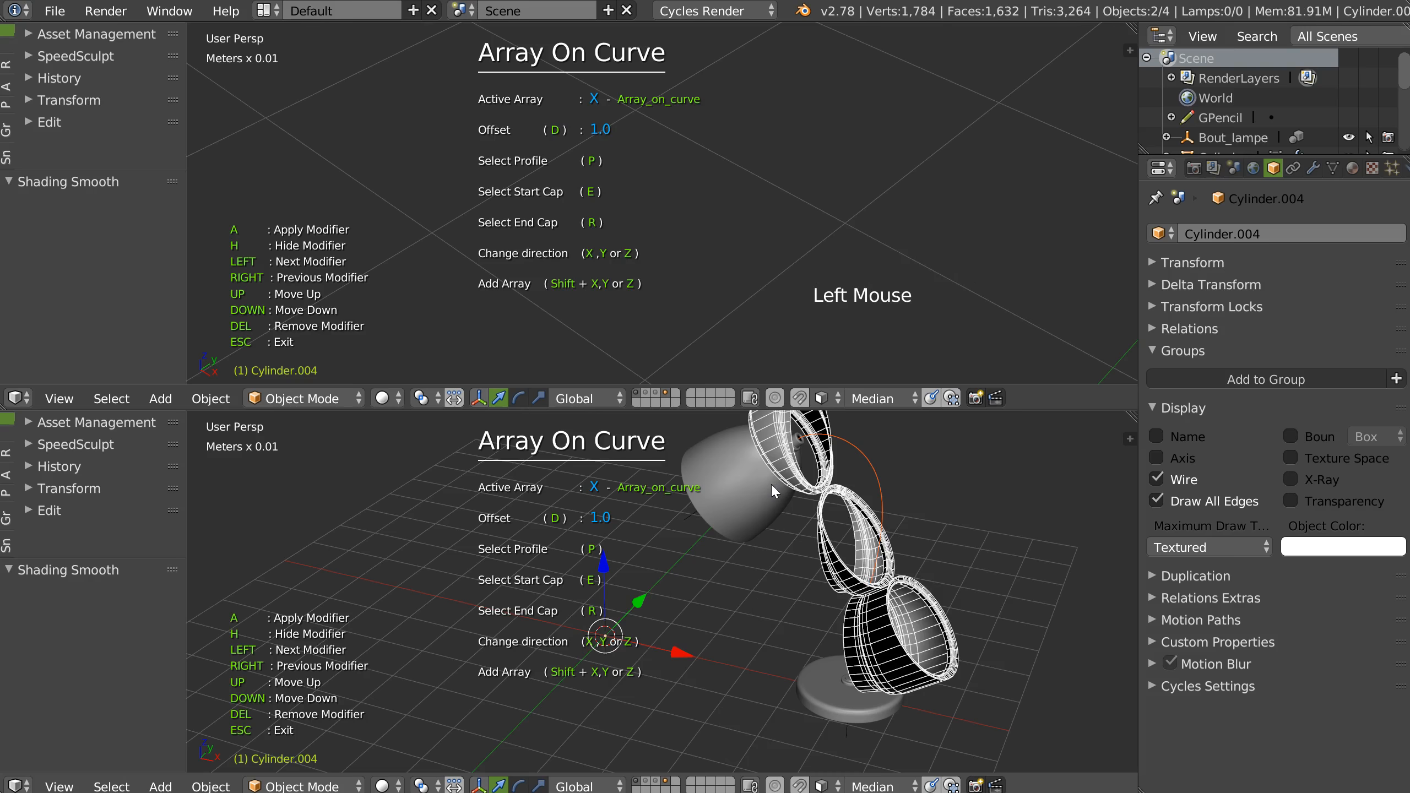
Step: Join the two stacked 3D views into a single large view
{"action": "middle_click_drag", "start_coordinate": [769, 485], "coordinate": [697, 490]}
{"action": "key", "text": "space"}
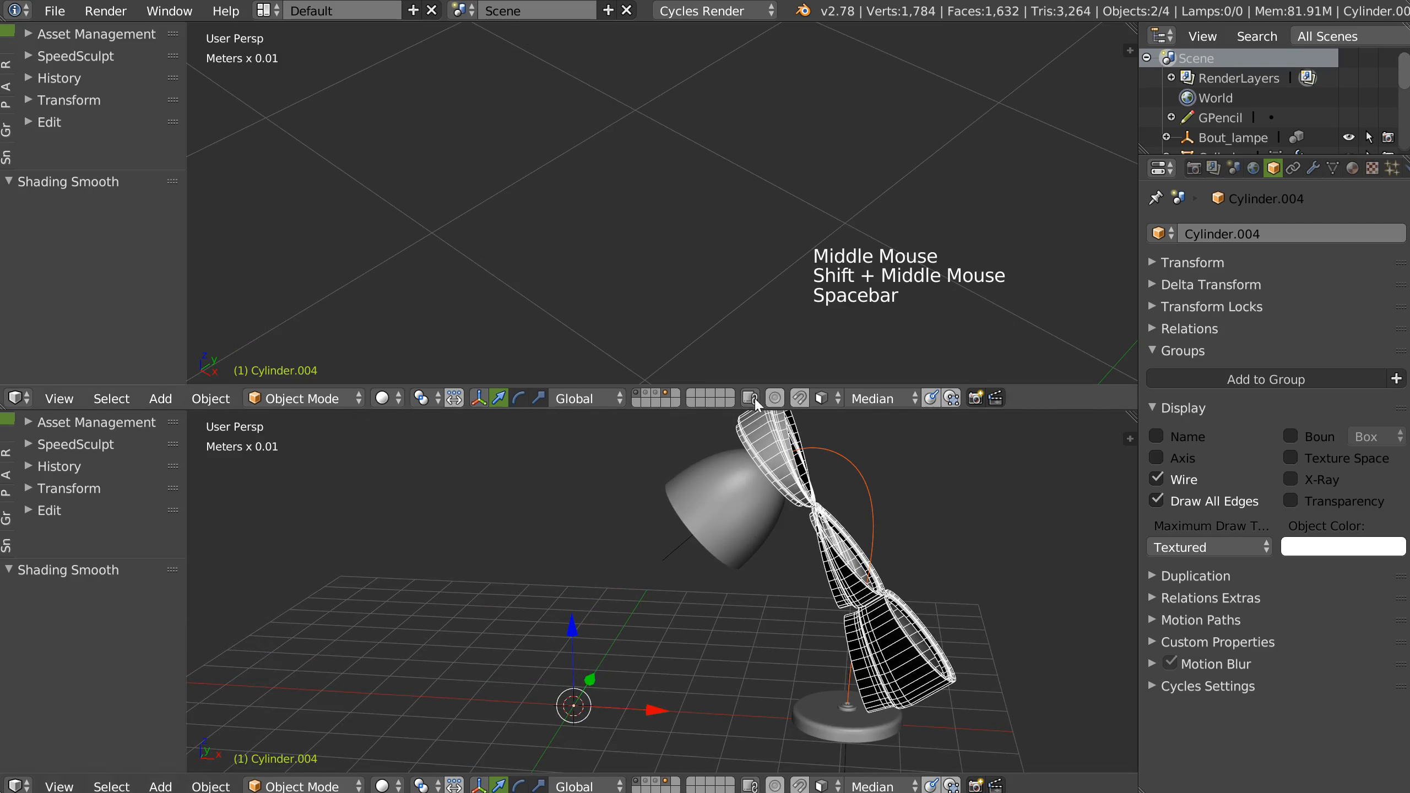
{"action": "left_click", "coordinate": [659, 291]}
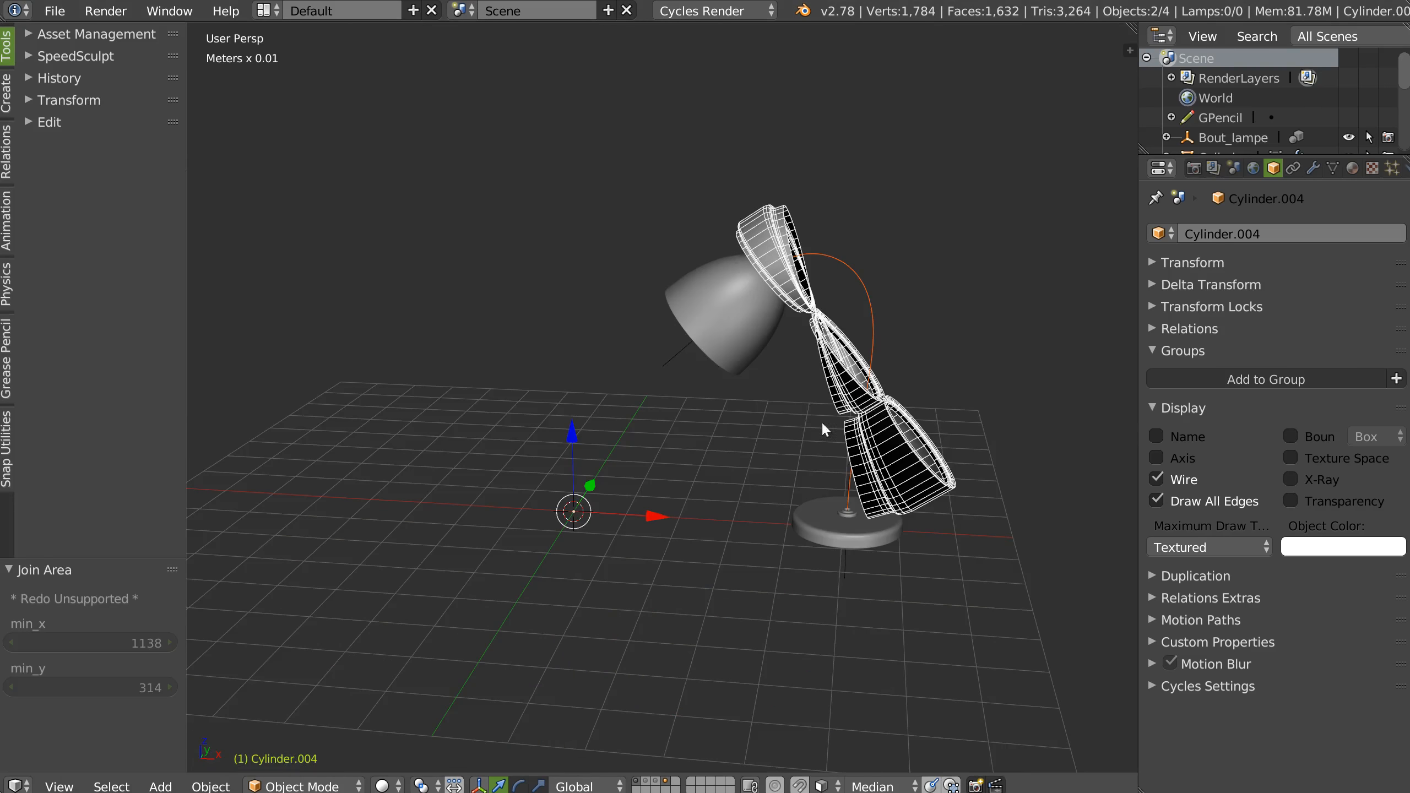
Step: Select the ring alone and apply its transforms
{"action": "scroll", "coordinate": [800, 378], "scroll_direction": "up", "scroll_amount": 2, "text": "shift"}
{"action": "right_click", "coordinate": [620, 539]}
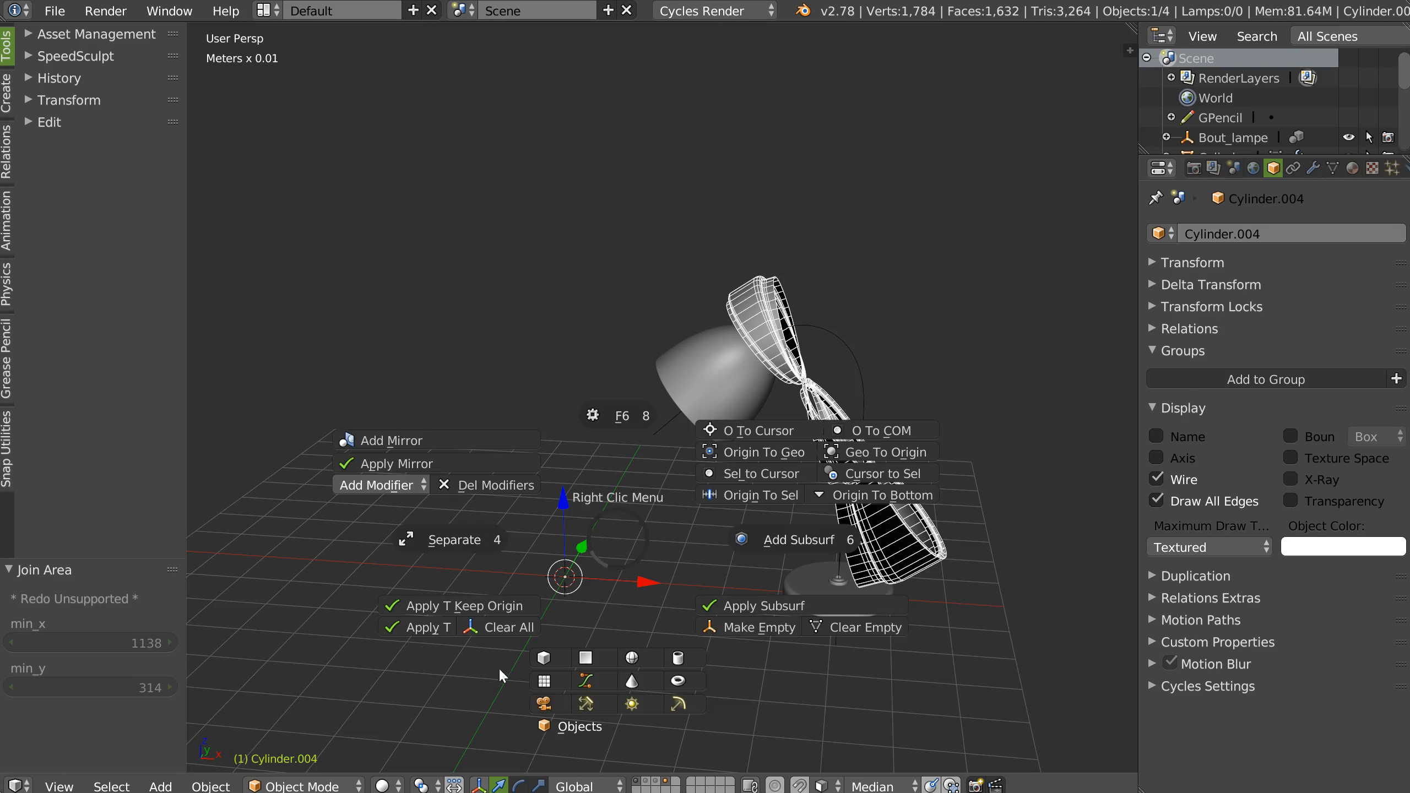
{"action": "left_click", "coordinate": [426, 629]}
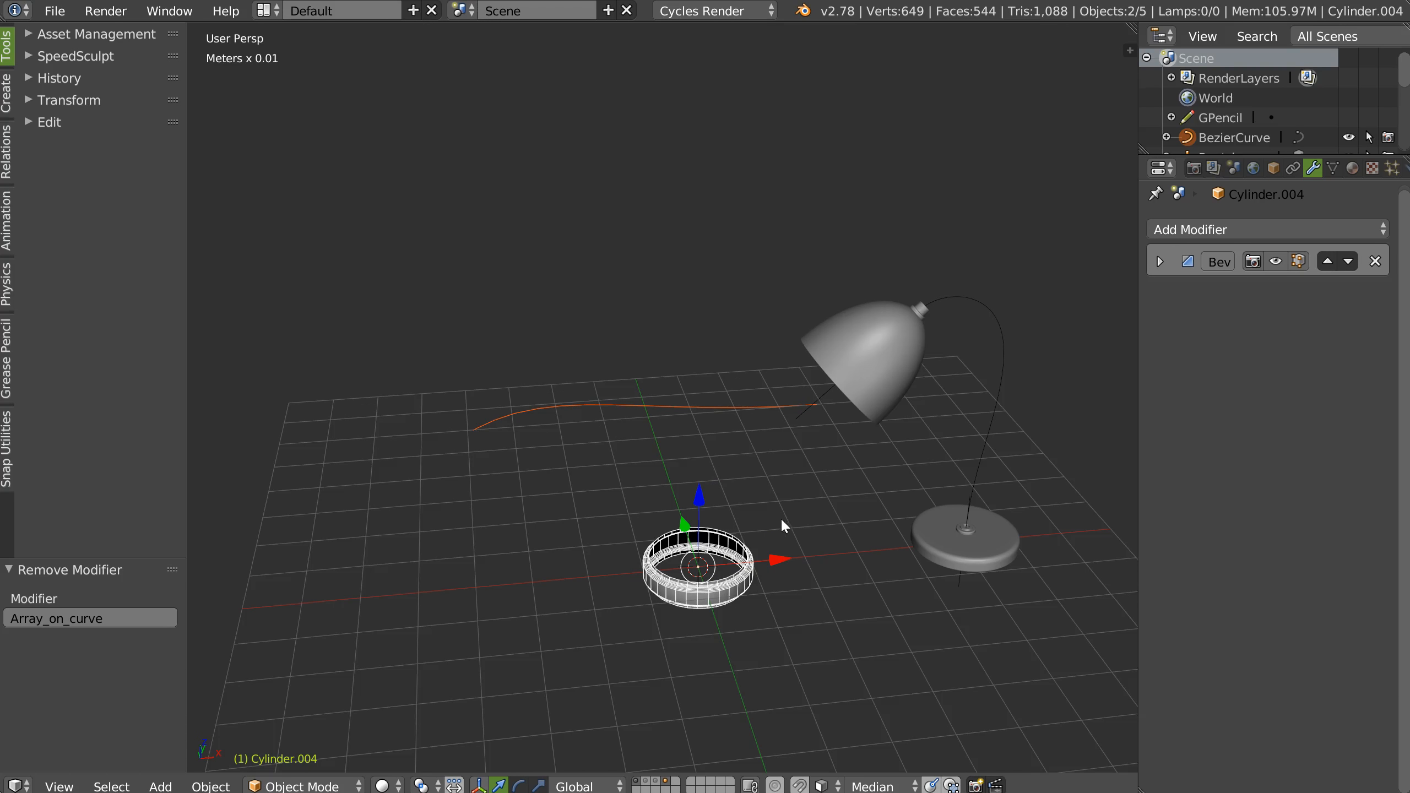
Step: Array the ring along the separate Bezier curve and set the array and deformation direction to Z
{"action": "middle_click_drag", "start_coordinate": [781, 520], "coordinate": [701, 407]}
{"action": "right_click", "coordinate": [690, 399]}
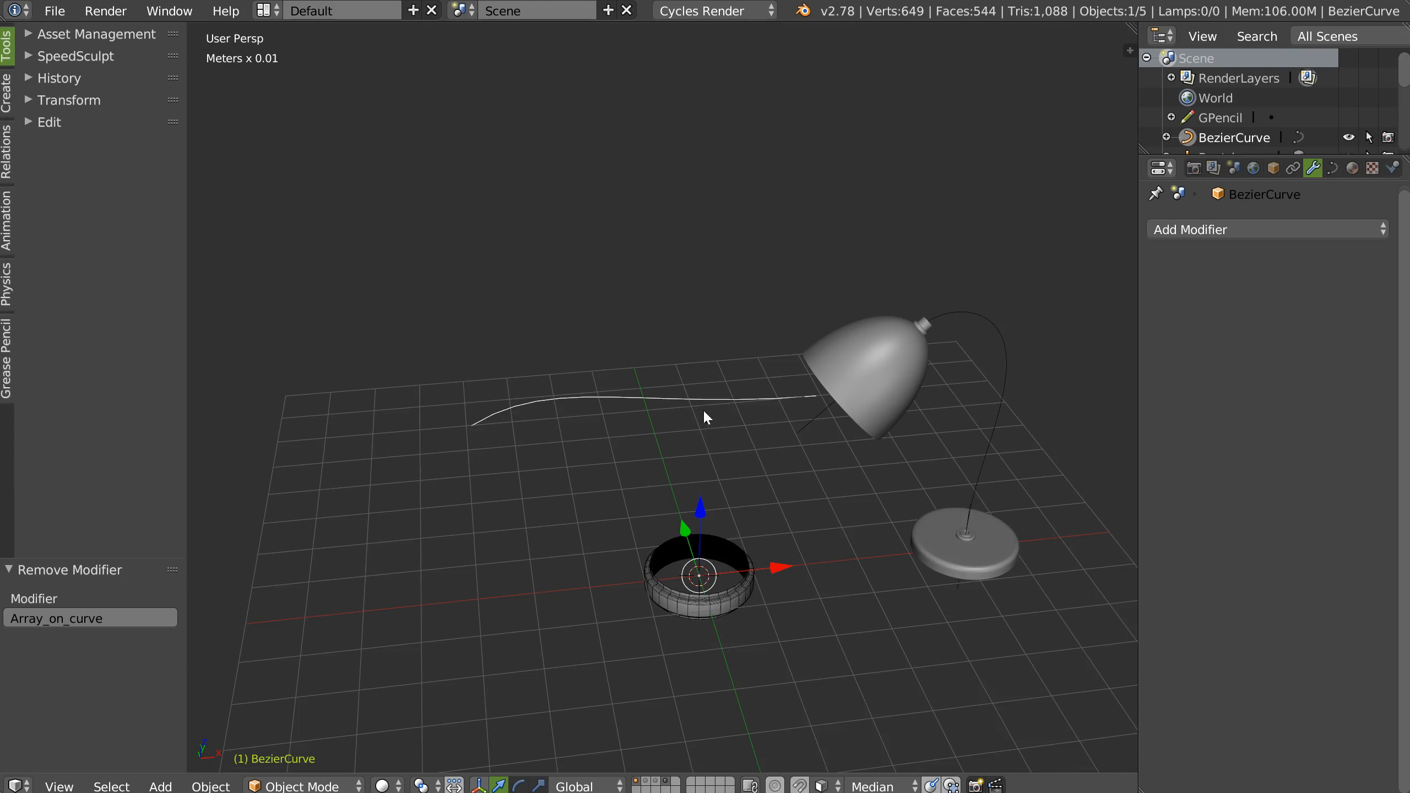
{"action": "right_click", "coordinate": [708, 550], "text": "shift"}
{"action": "key", "text": "shift+q"}
{"action": "left_click", "coordinate": [731, 427]}
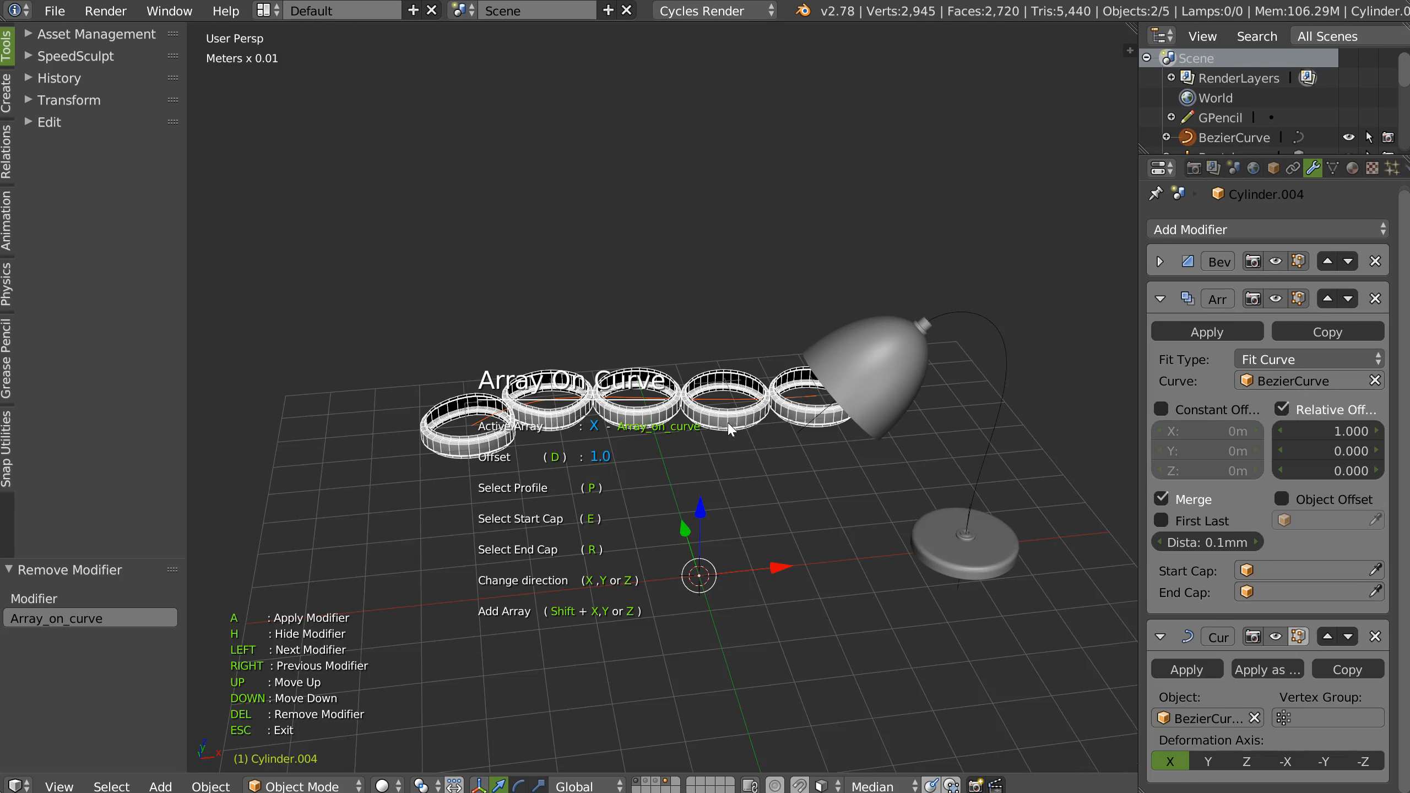
{"action": "key", "text": "z"}
{"action": "middle_click_drag", "start_coordinate": [702, 454], "coordinate": [747, 448]}
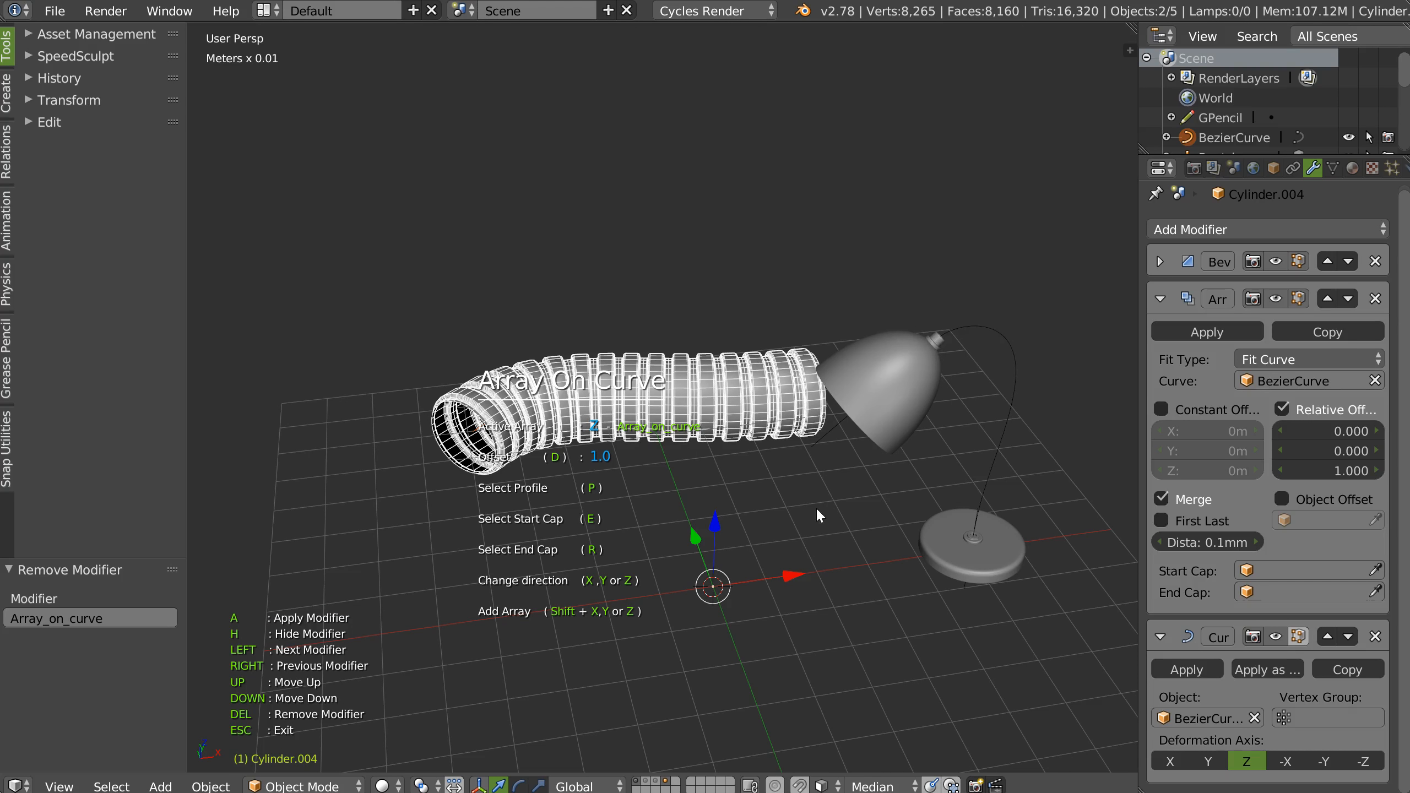
{"action": "key", "text": "Escape"}
Step: Convert the lamp's NURBS arm path to a Bezier spline with all its points selected
{"action": "right_click", "coordinate": [987, 456]}
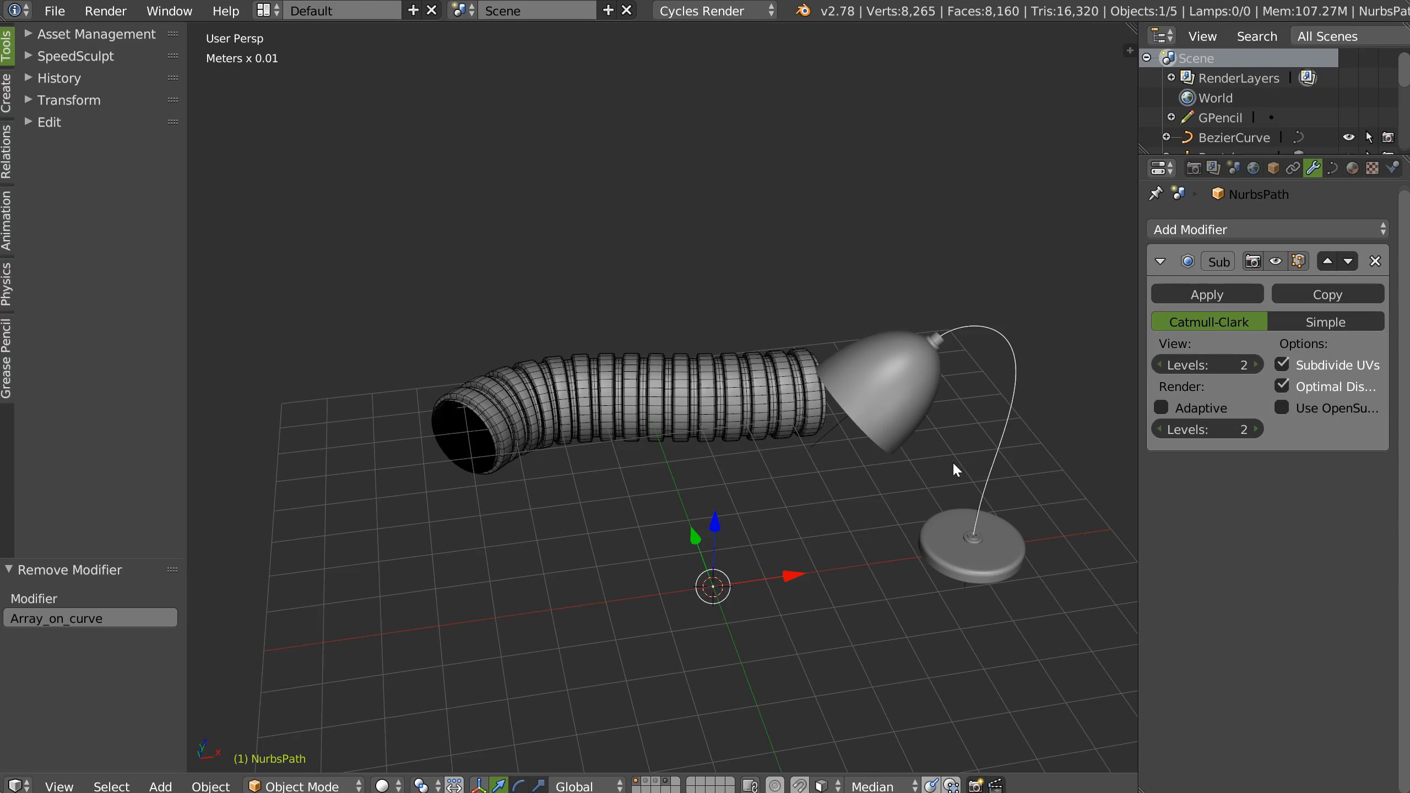
{"action": "key", "text": "shift+space"}
{"action": "key", "text": "shift+space"}
{"action": "key", "text": "Tab"}
{"action": "key", "text": "a"}
{"action": "key", "text": "a"}
{"action": "key", "text": "shift+space"}
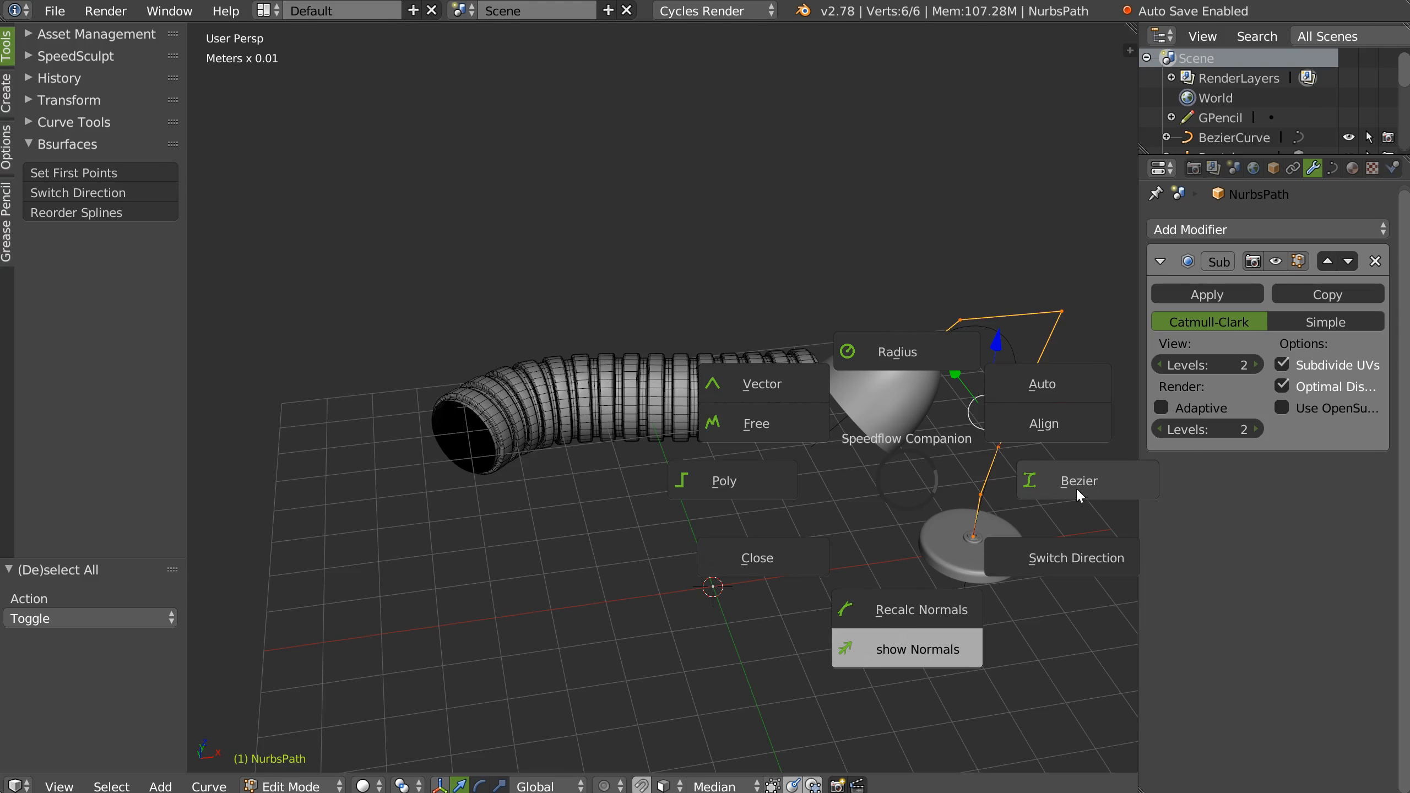
{"action": "left_click", "coordinate": [1075, 487]}
{"action": "key", "text": "Tab"}
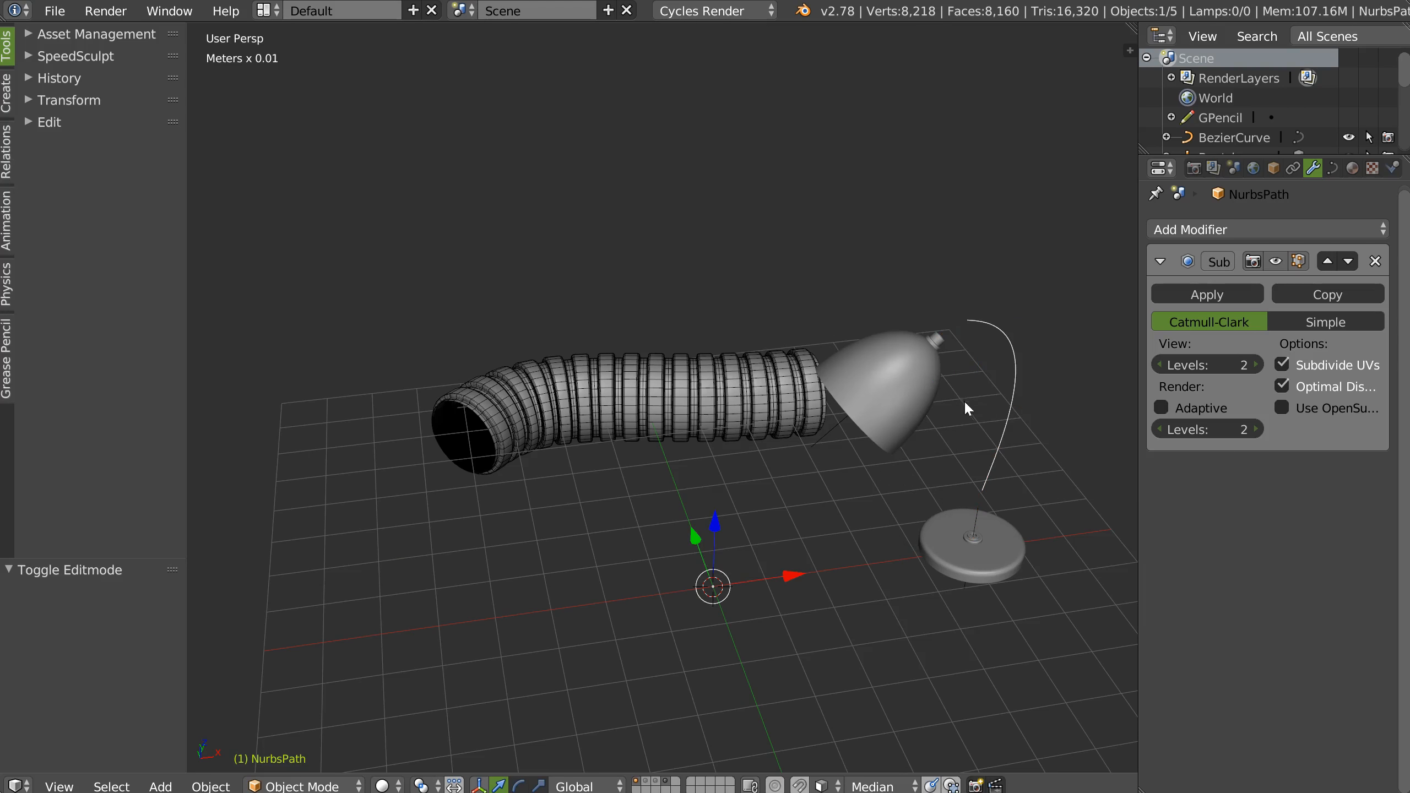
Step: Set the handles of all points on the converted arm curve to Automatic
{"action": "middle_click_drag", "start_coordinate": [966, 404], "coordinate": [1002, 445]}
{"action": "middle_click_drag", "start_coordinate": [987, 498], "coordinate": [903, 388]}
{"action": "key", "text": "Tab"}
{"action": "right_click", "coordinate": [846, 243]}
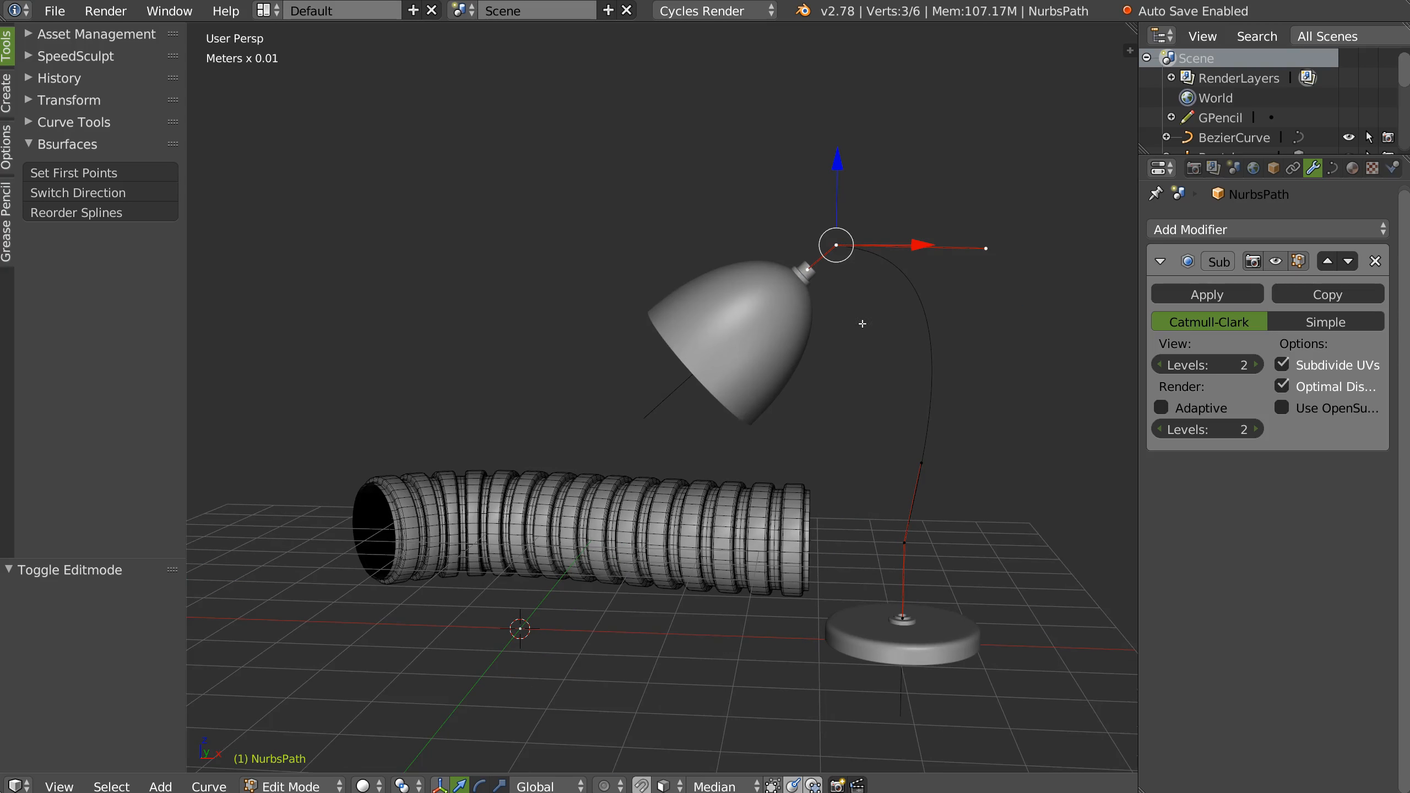
{"action": "key", "text": "a"}
{"action": "key", "text": "v"}
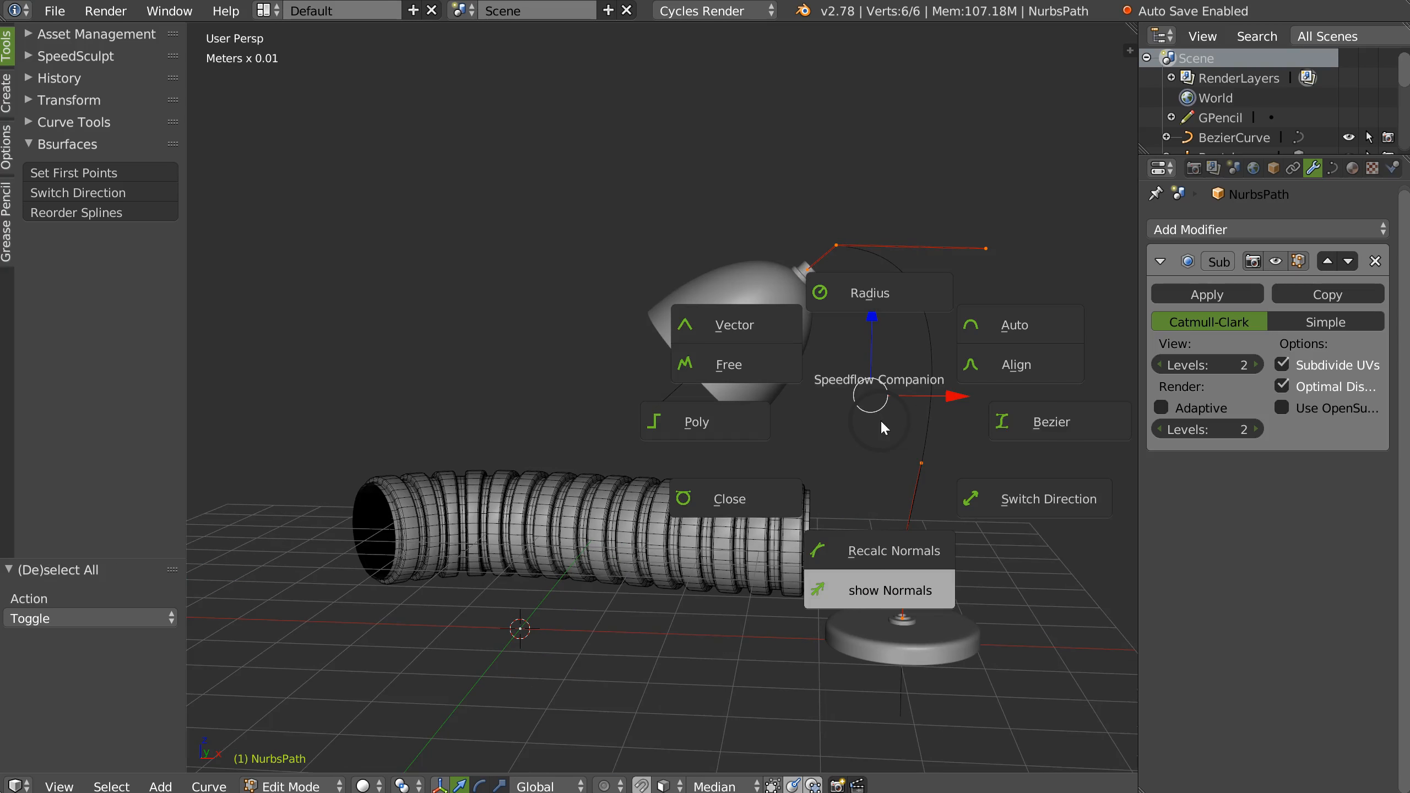
{"action": "left_click", "coordinate": [1007, 328]}
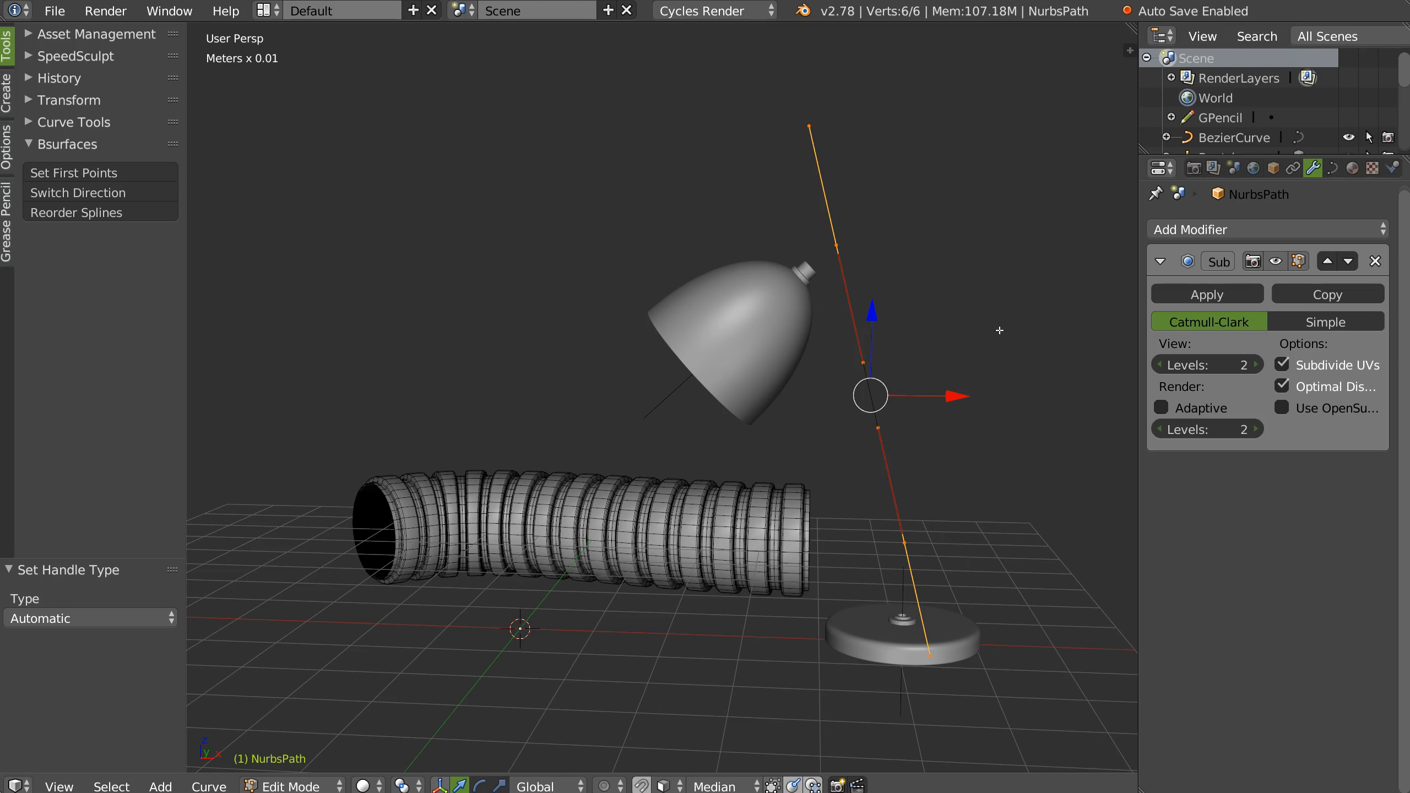
{"action": "key", "text": "Tab"}
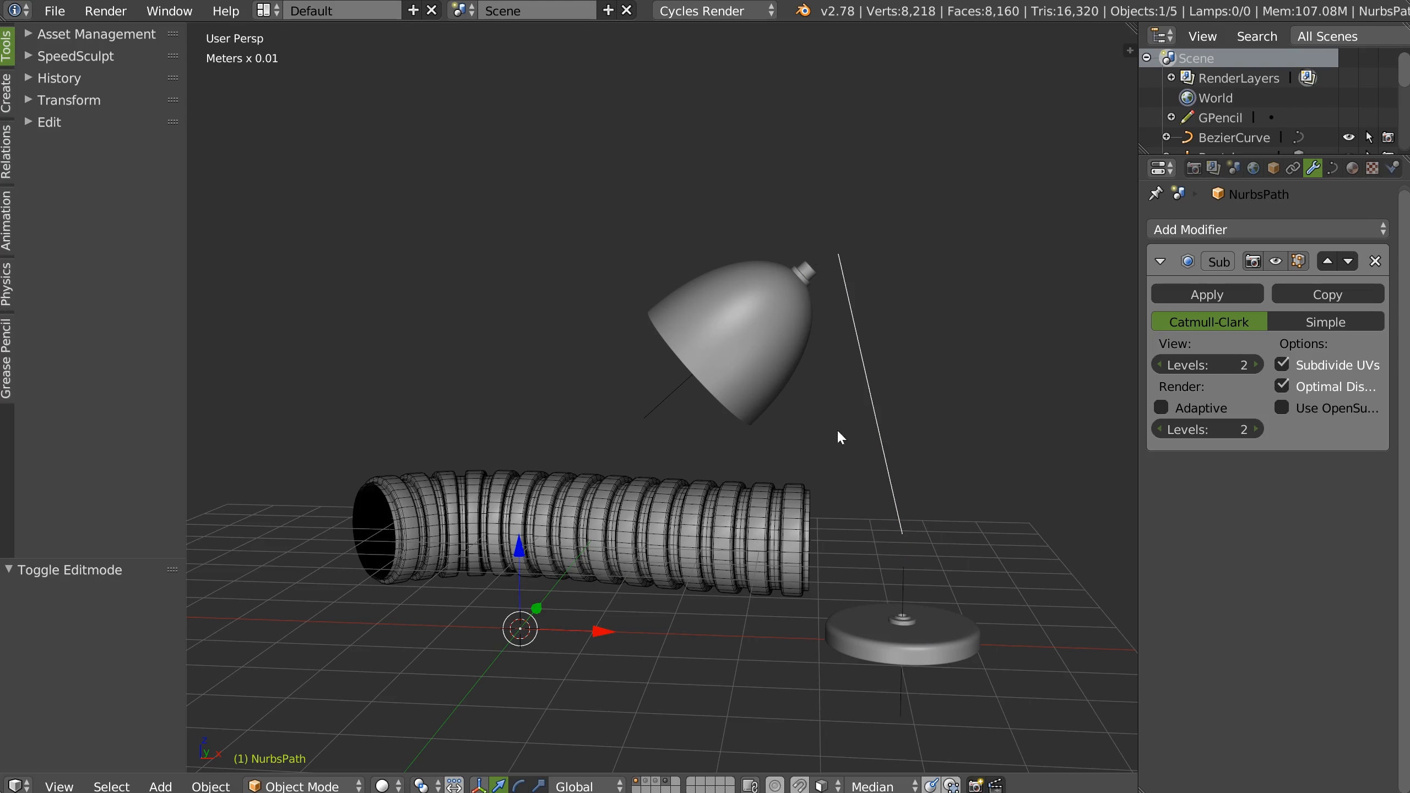
Step: Remove the curve array from the ring, keeping only its bevel modifier
{"action": "right_click", "coordinate": [773, 538]}
{"action": "key", "text": "space"}
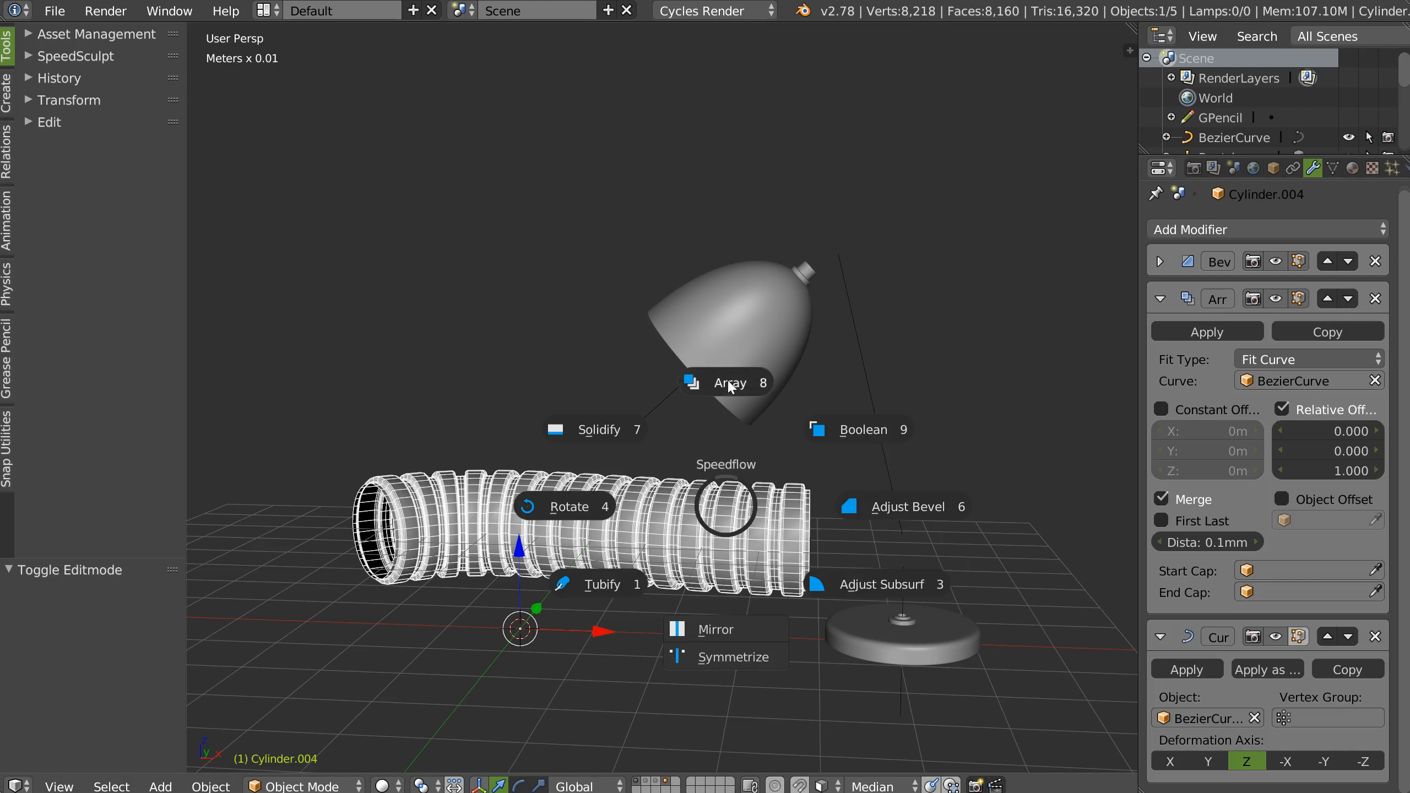
{"action": "left_click", "coordinate": [731, 385]}
{"action": "key", "text": "Delete"}
{"action": "key", "text": "Escape"}
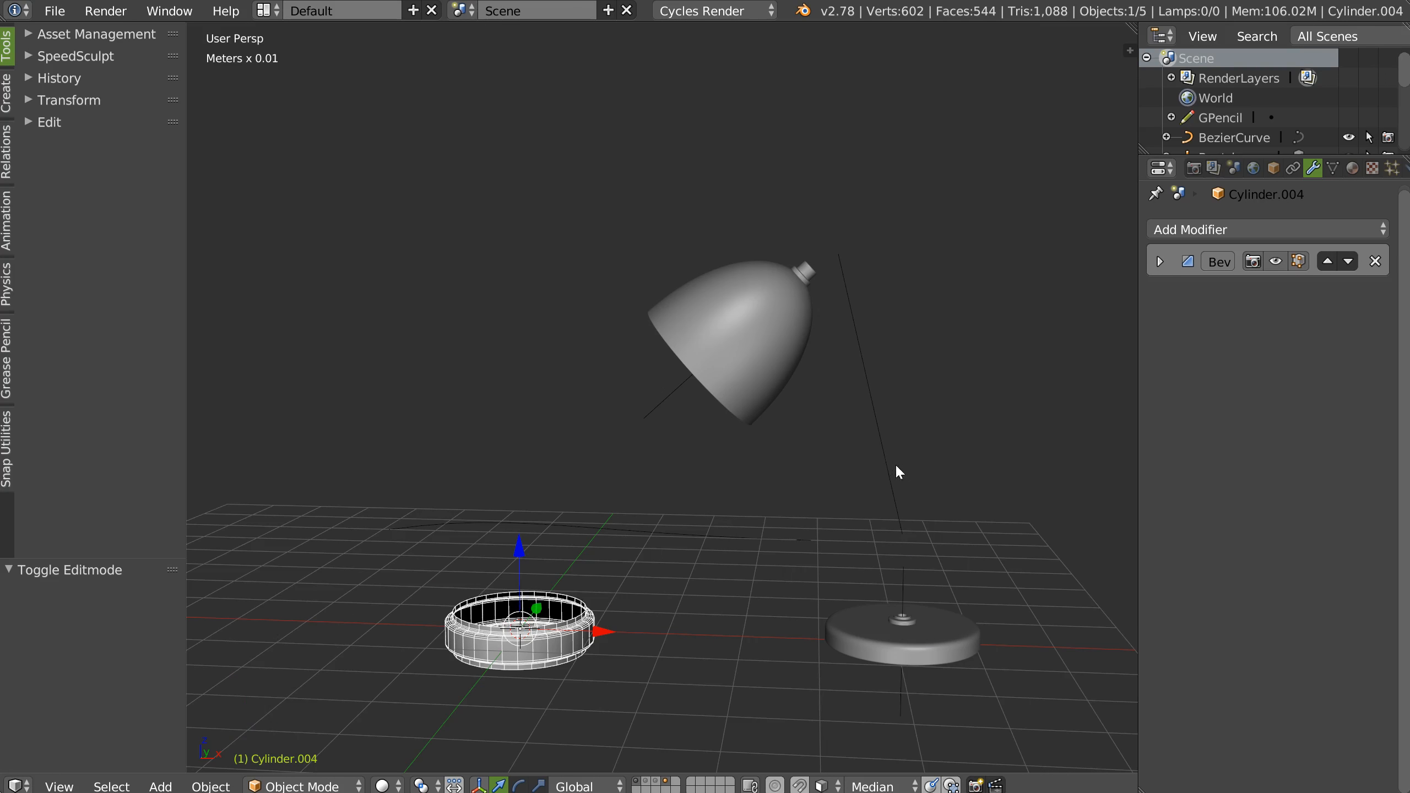
Step: Try to array the ring along the converted arm curve in the Z, Y and X directions, and remove the resulting array and curve modifiers
{"action": "right_click", "coordinate": [894, 473]}
{"action": "right_click", "coordinate": [561, 626], "text": "shift"}
{"action": "key", "text": "space"}
{"action": "left_click", "coordinate": [633, 463]}
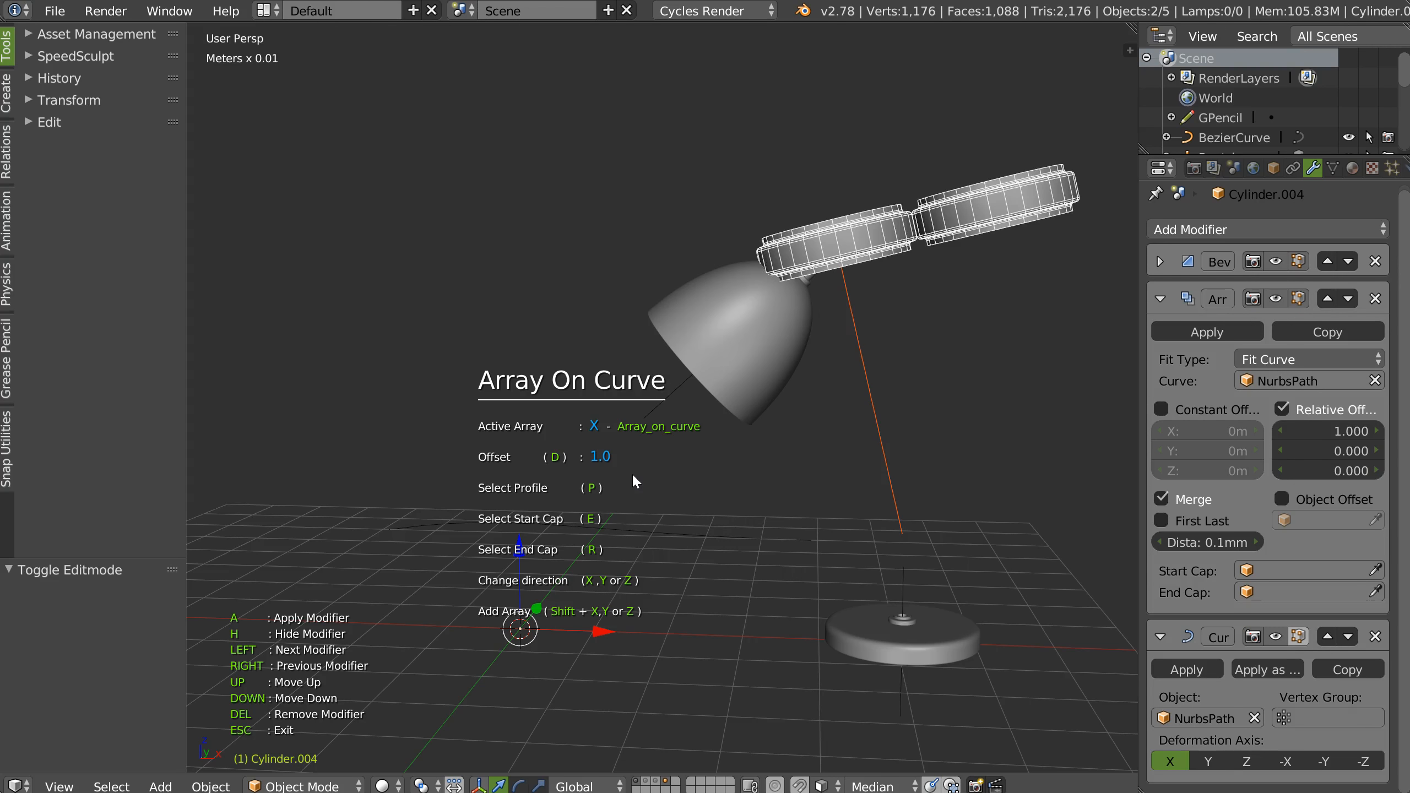
{"action": "key", "text": "z"}
{"action": "key", "text": "y"}
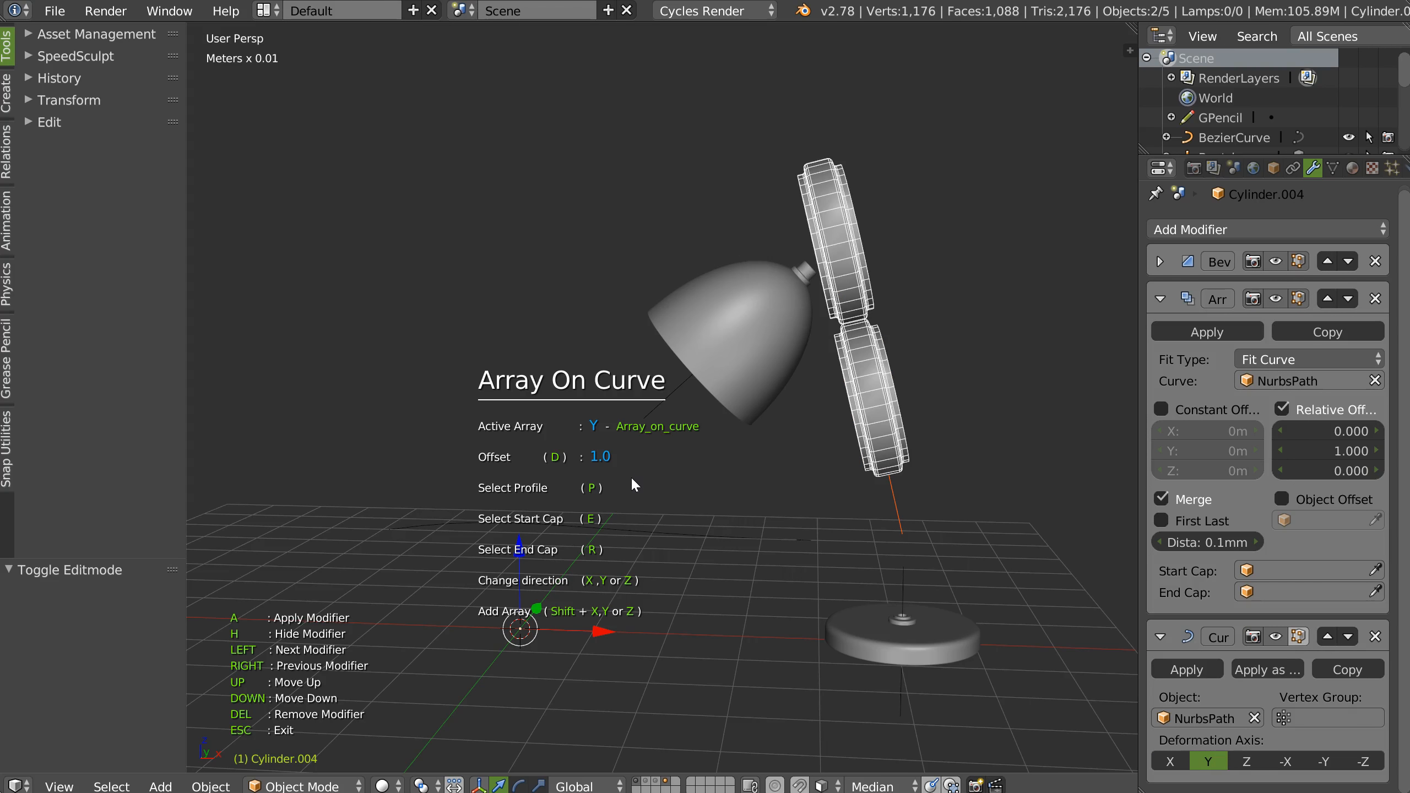
{"action": "key", "text": "x"}
{"action": "middle_click_drag", "start_coordinate": [630, 486], "coordinate": [807, 432]}
{"action": "key", "text": "Escape"}
{"action": "middle_click_drag", "start_coordinate": [910, 309], "coordinate": [911, 447]}
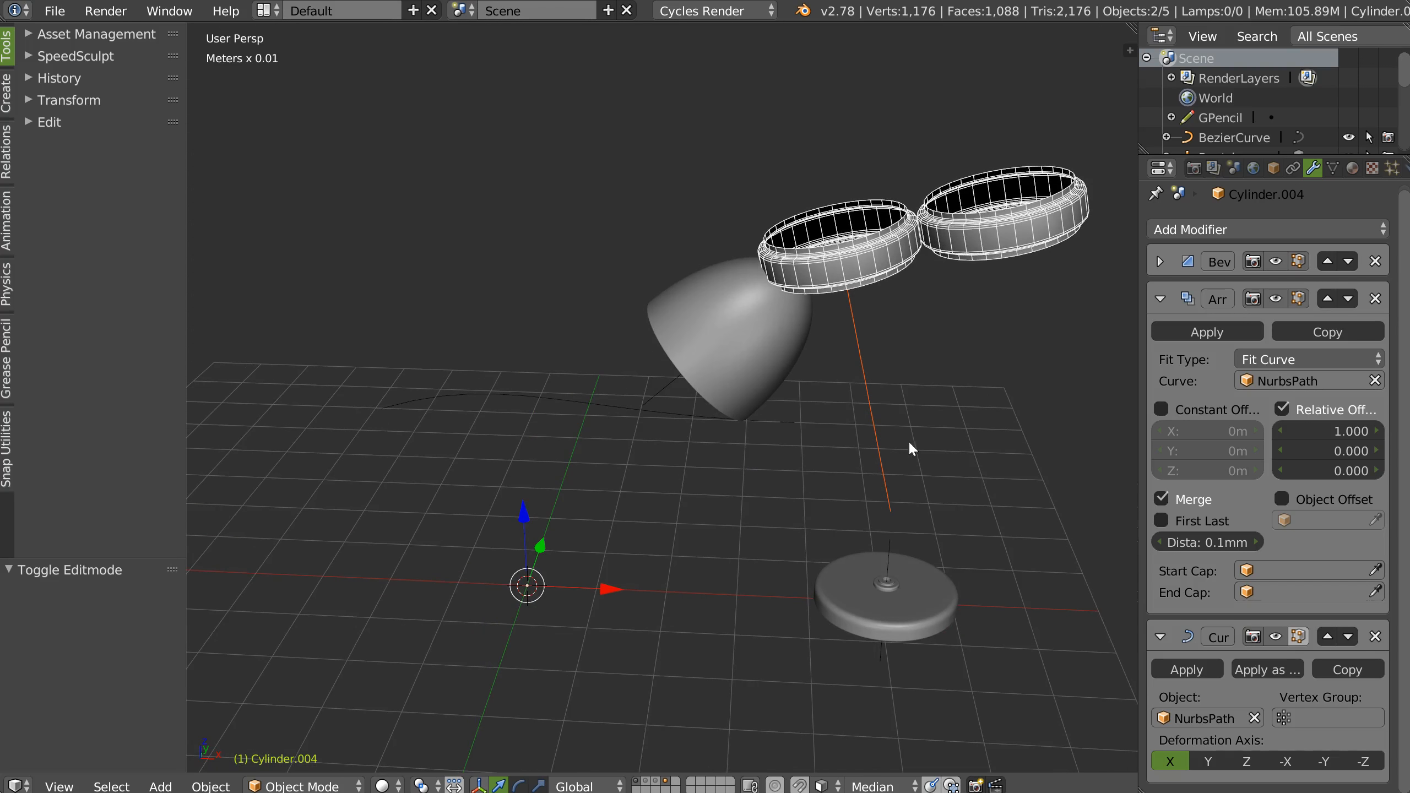
{"action": "left_click", "coordinate": [1375, 299]}
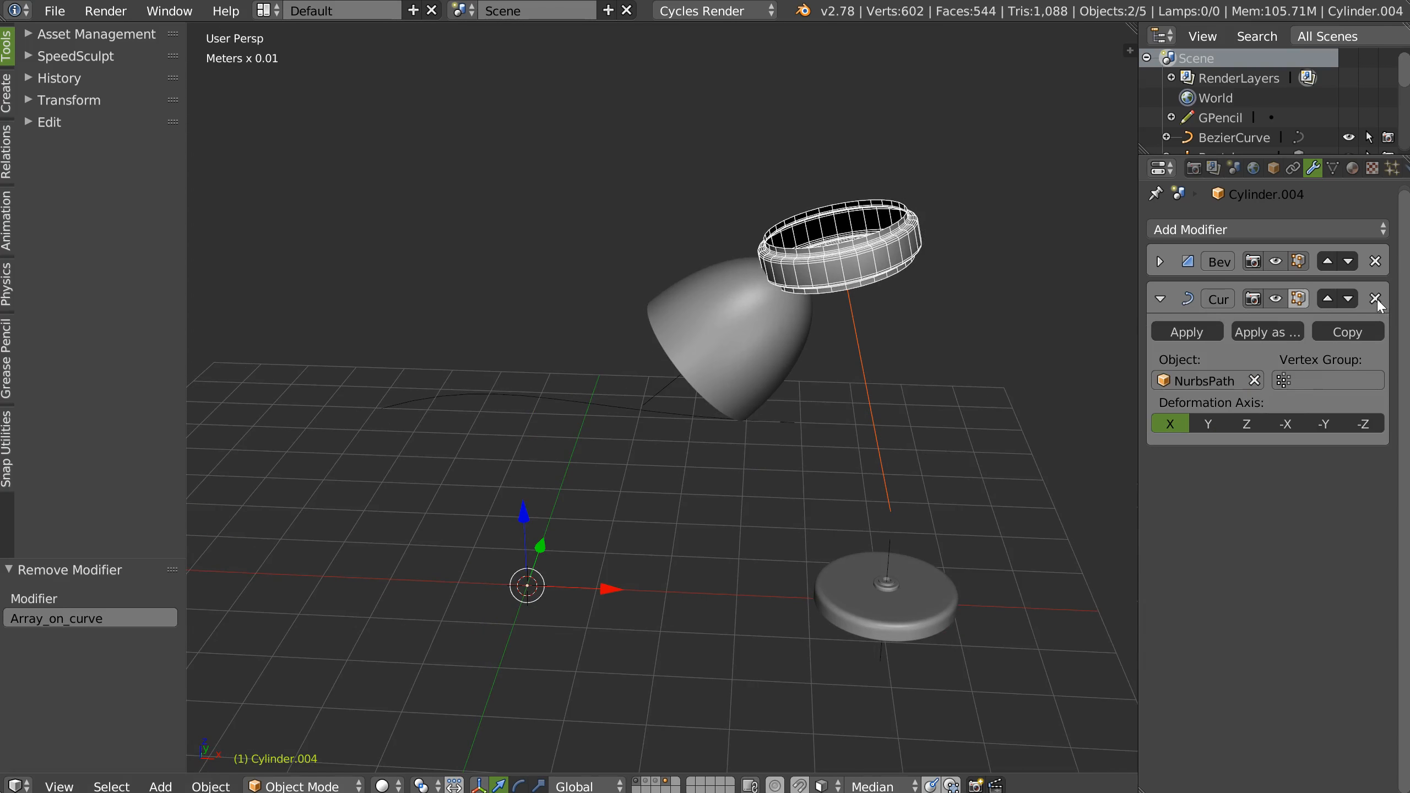
{"action": "left_click", "coordinate": [1376, 298]}
Step: Delete the old arm path and the separate Bezier curve
{"action": "right_click", "coordinate": [863, 368]}
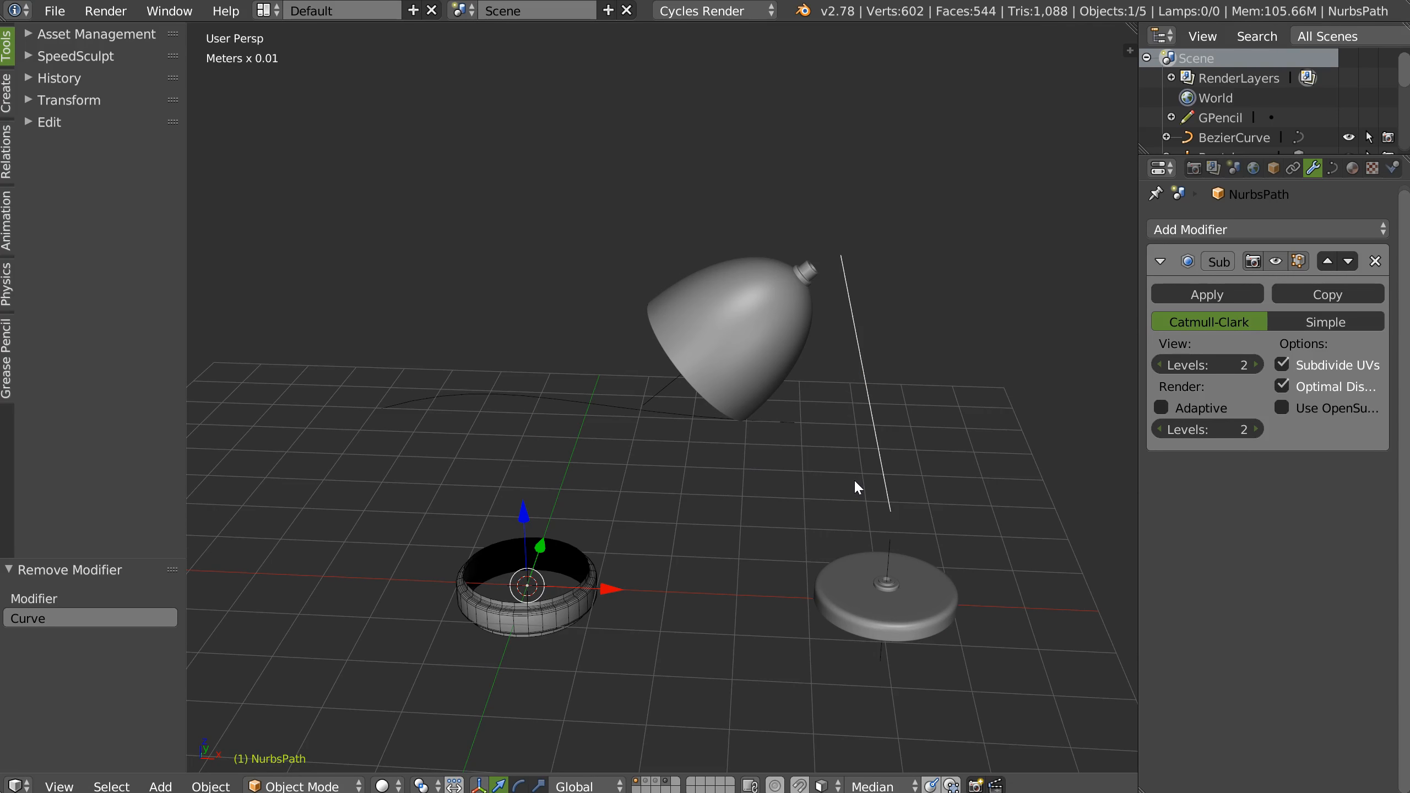
{"action": "key", "text": "Delete"}
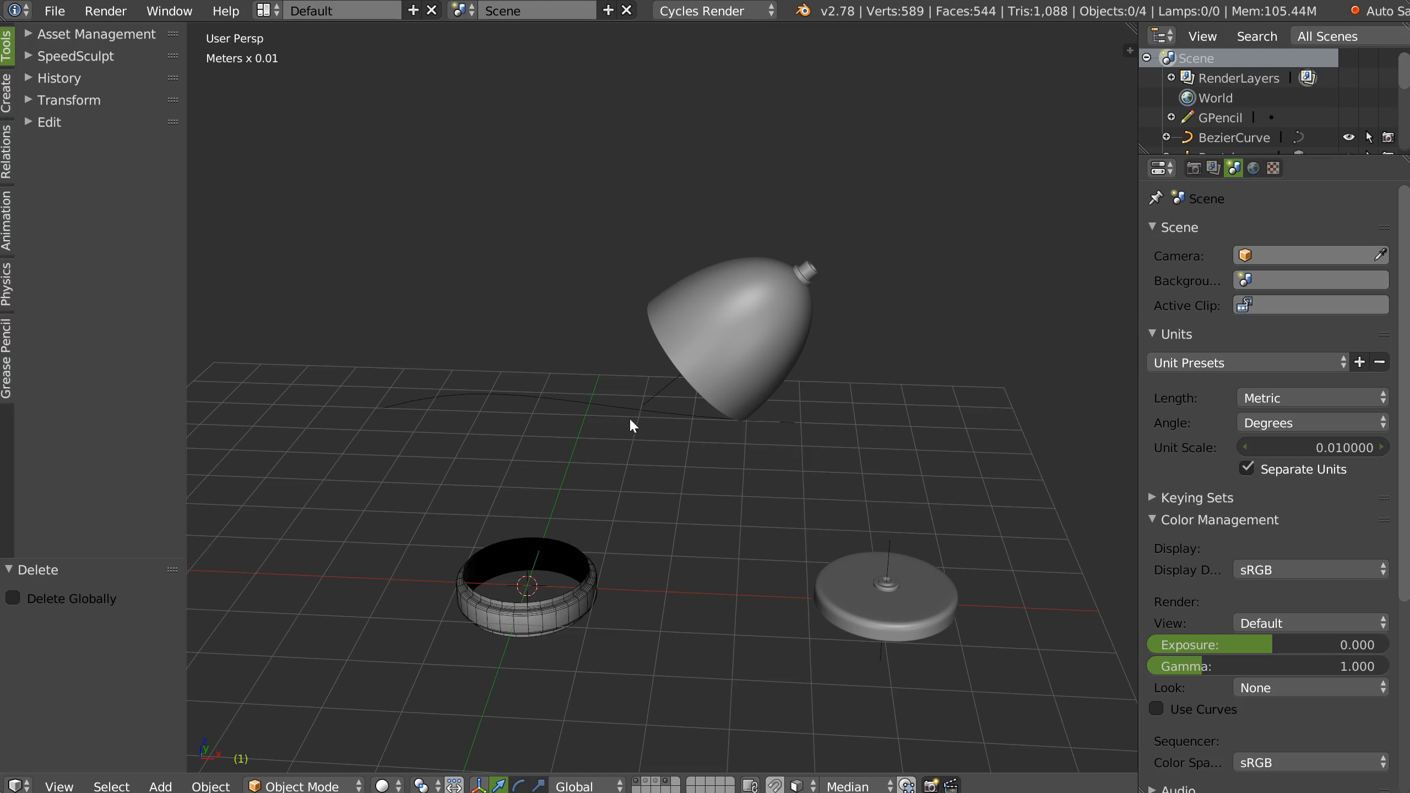
{"action": "right_click", "coordinate": [606, 412]}
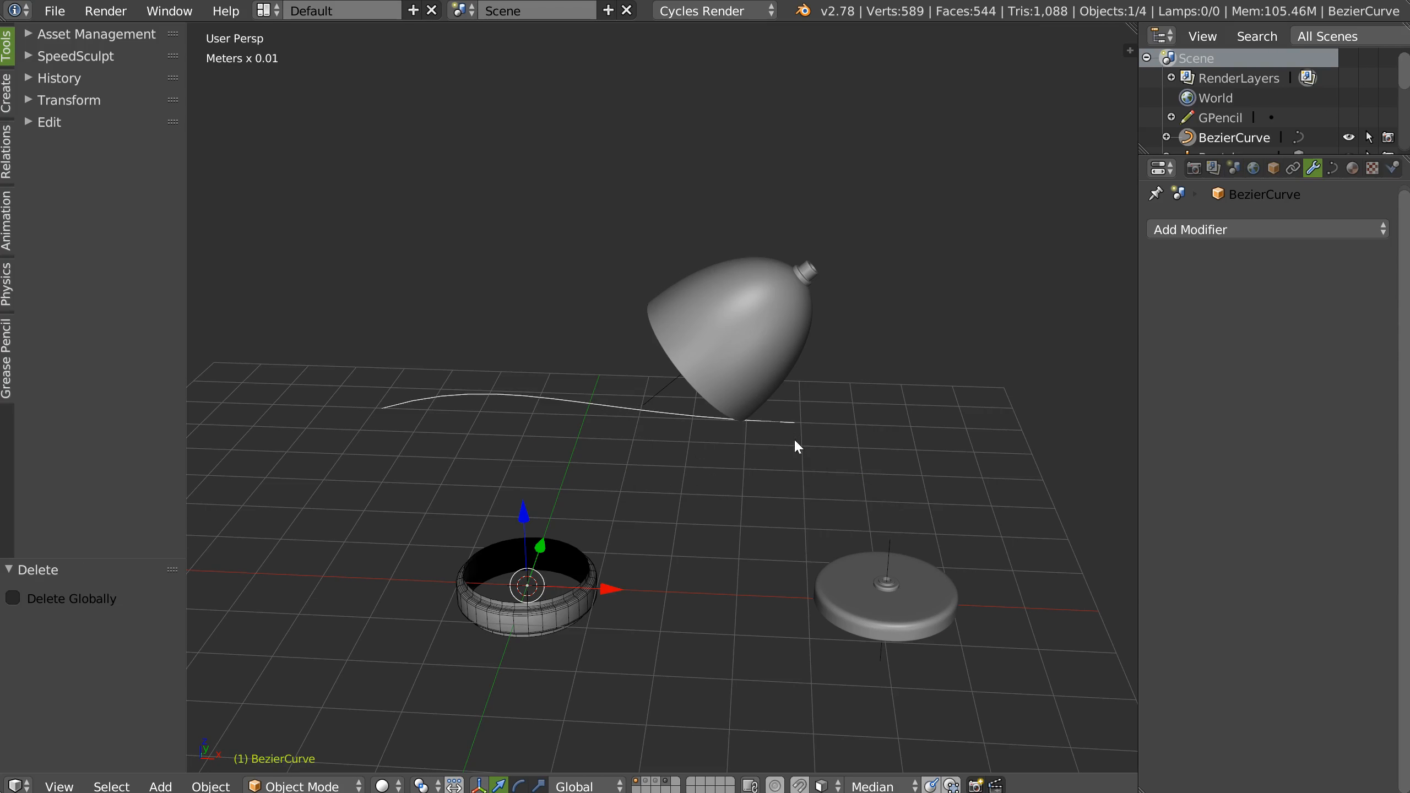
{"action": "key", "text": "x"}
{"action": "left_click", "coordinate": [615, 521]}
Step: Add a new Bezier curve and, in front view, move all its points about 5 cm along X and 2 cm along Z
{"action": "right_click", "coordinate": [652, 482]}
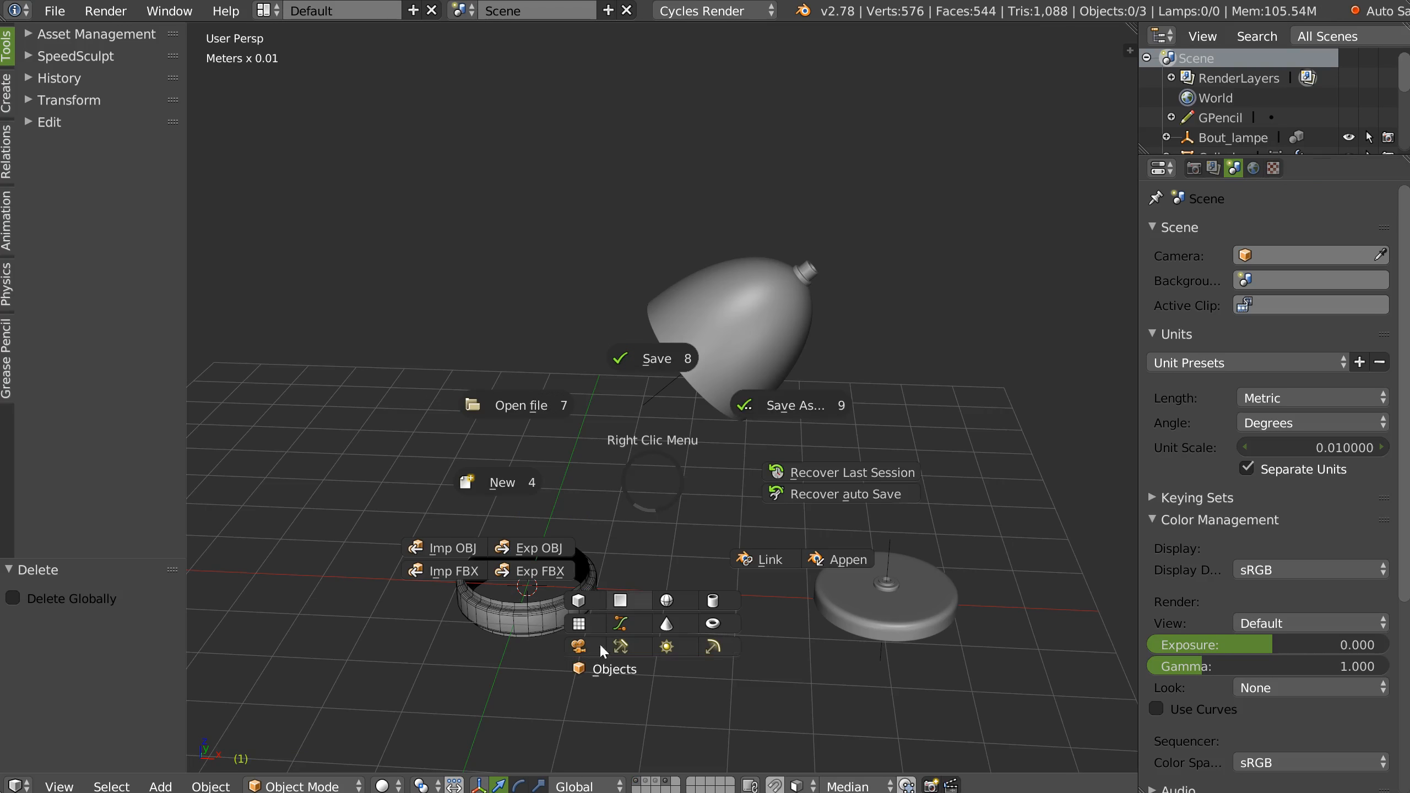
{"action": "mouse_move", "coordinate": [683, 661]}
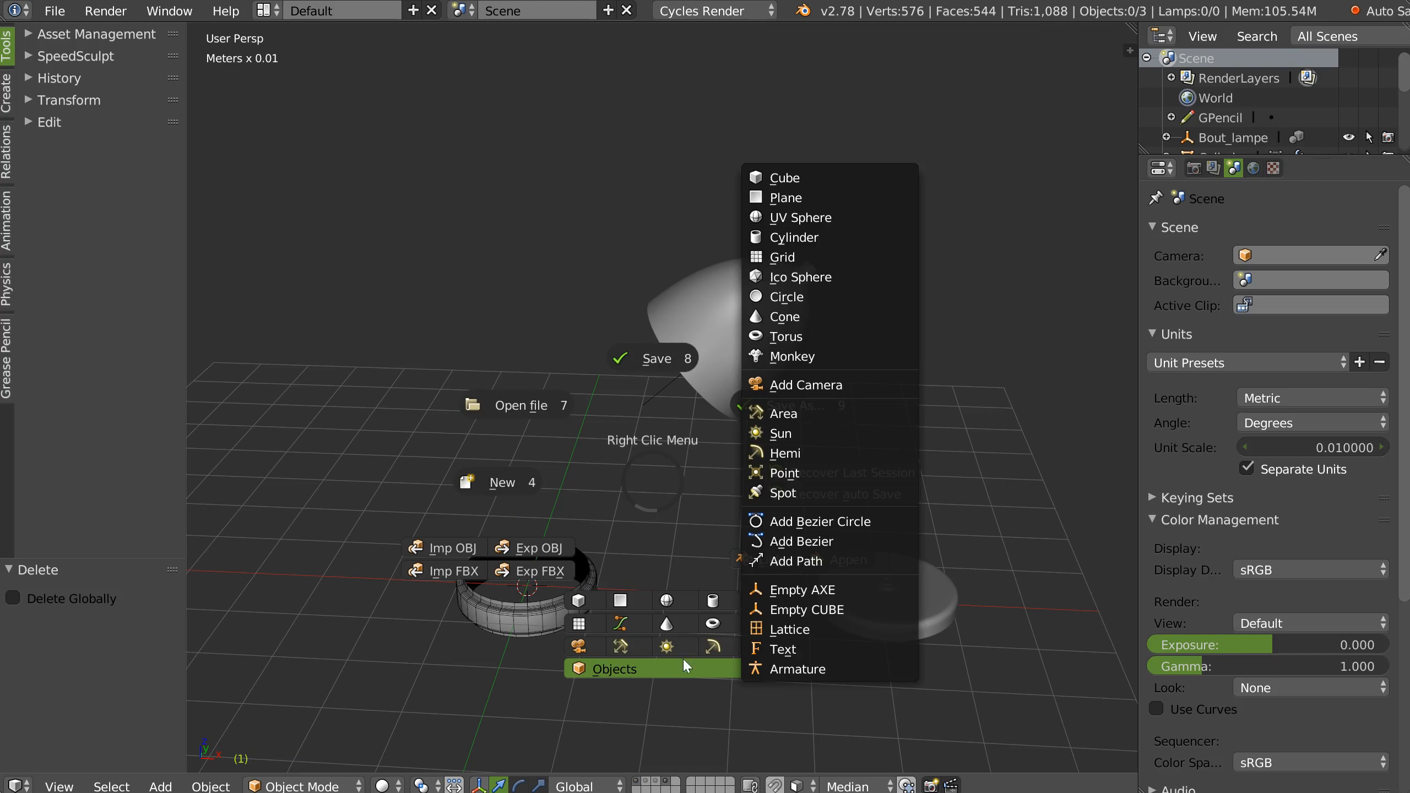
{"action": "left_click", "coordinate": [805, 542]}
{"action": "key", "text": "Tab"}
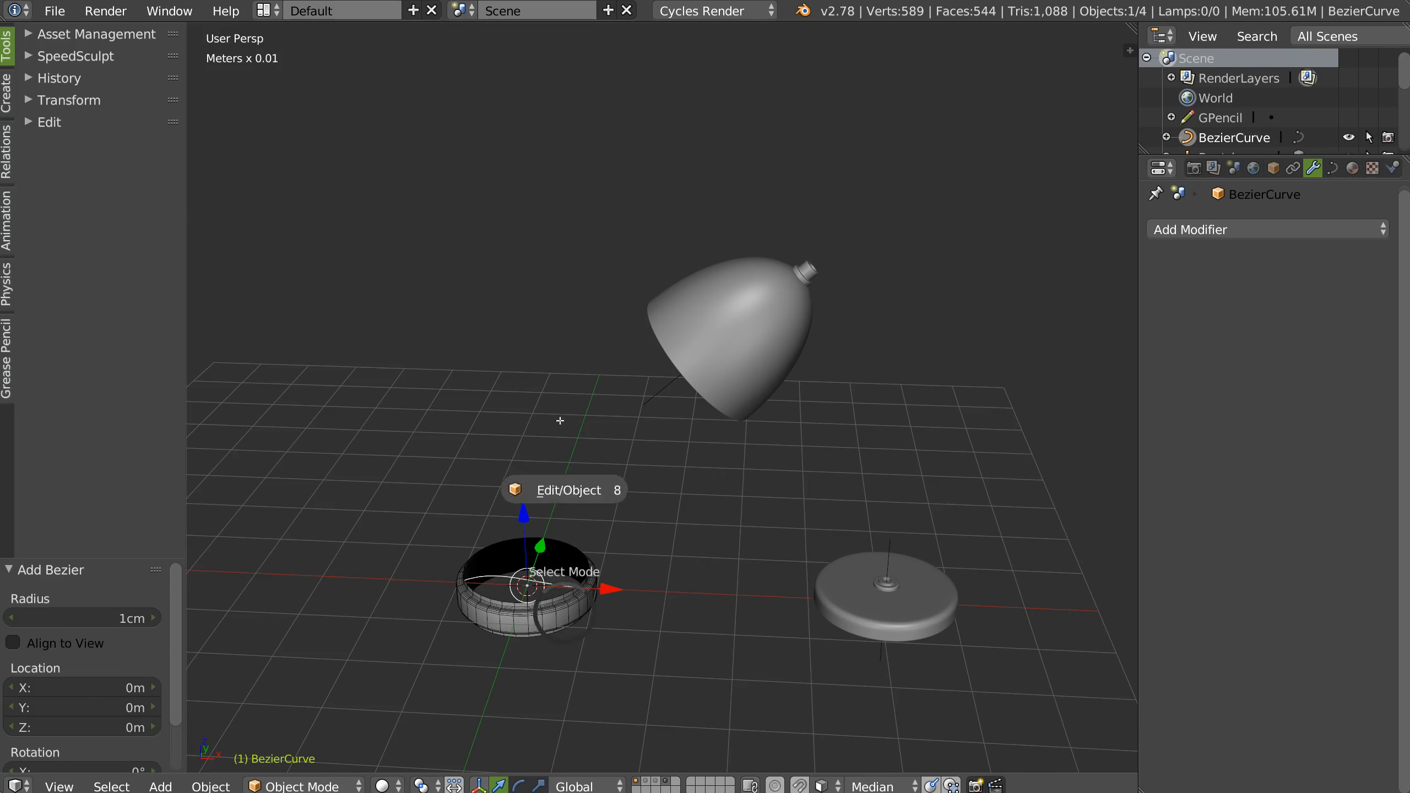
{"action": "left_click", "coordinate": [560, 419]}
{"action": "key", "text": "KP_1"}
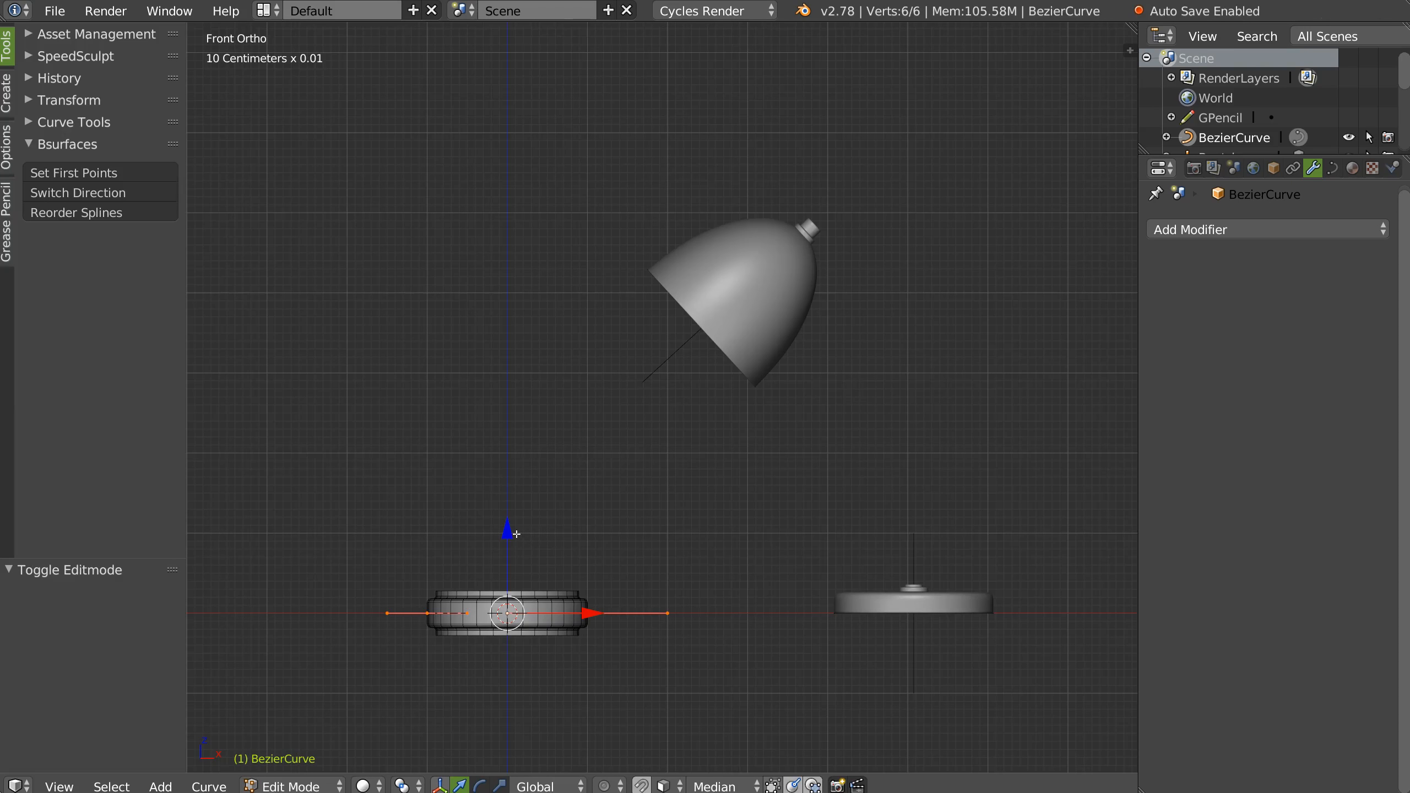
{"action": "key", "text": "g"}
{"action": "left_click", "coordinate": [901, 376]}
Step: Move the curve's upper end point to the lampshade's neck and tilt its handle up and away from the shade
{"action": "right_click", "coordinate": [823, 451]}
{"action": "key", "text": "g"}
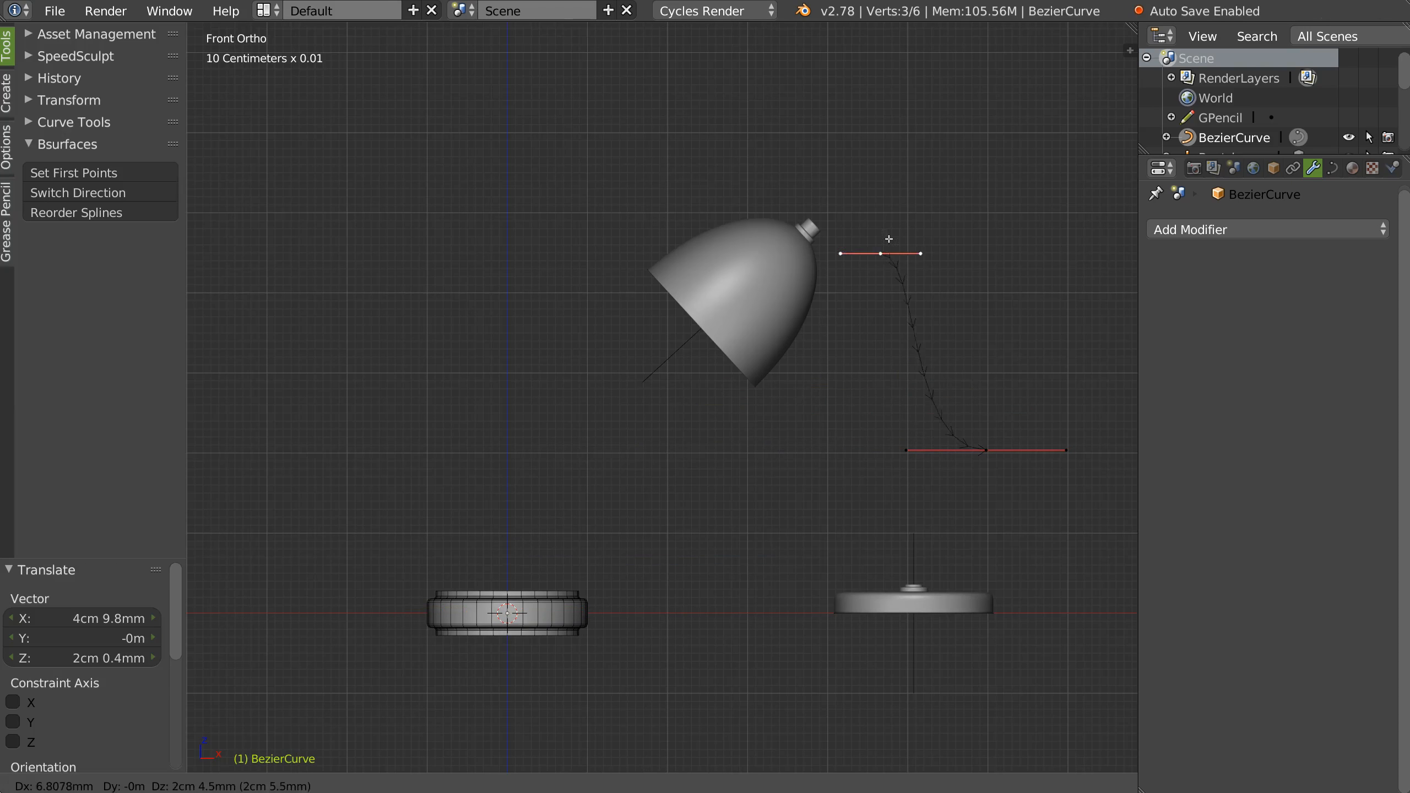
{"action": "left_click", "coordinate": [812, 250]}
{"action": "right_click", "coordinate": [880, 217]}
{"action": "key", "text": "g"}
{"action": "left_click", "coordinate": [866, 164]}
Step: Place the curve's lower end point at the centre of the lamp base, with its handles vertical and lengthened
{"action": "right_click", "coordinate": [1076, 447]}
{"action": "key", "text": "g"}
{"action": "left_click", "coordinate": [989, 518]}
{"action": "right_click", "coordinate": [992, 455]}
{"action": "key", "text": "g"}
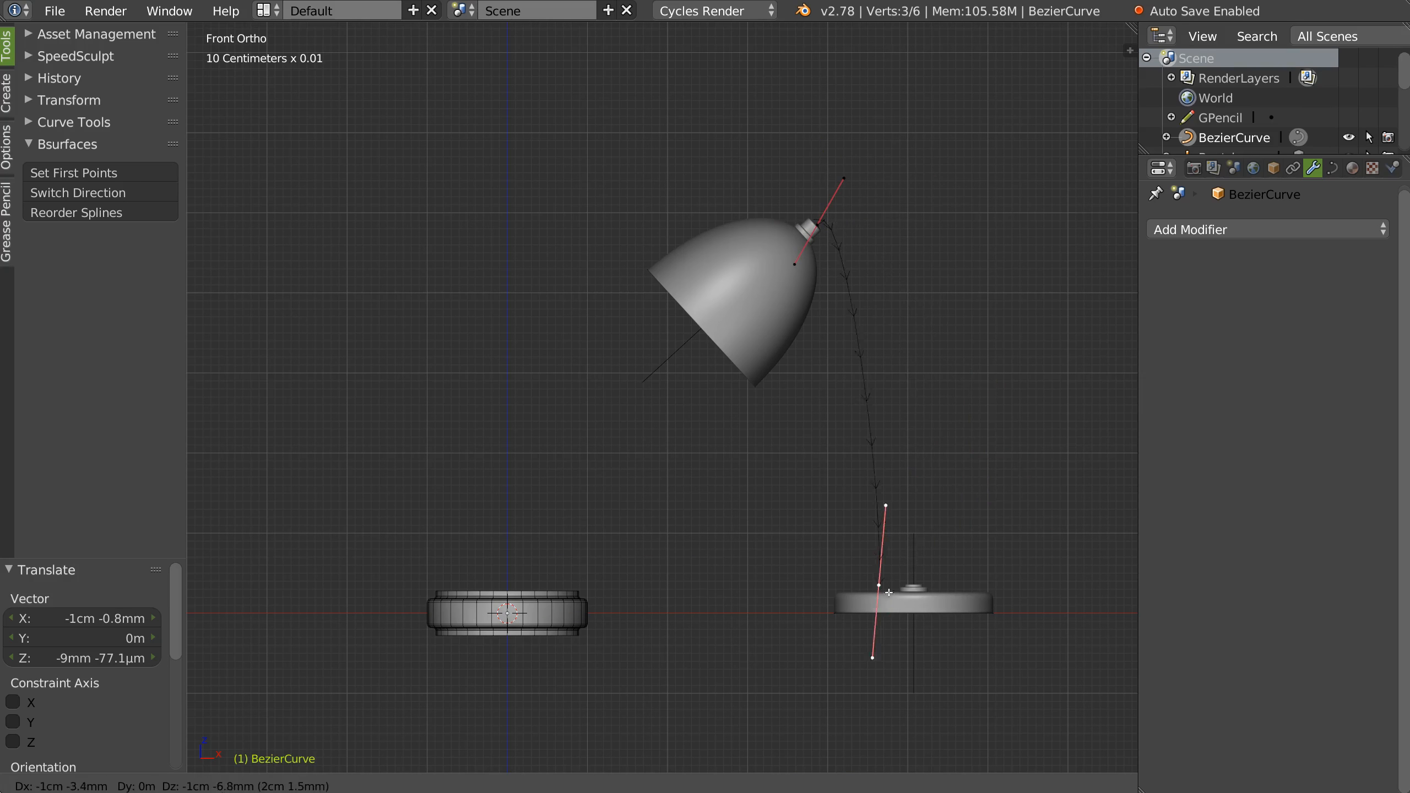
{"action": "left_click", "coordinate": [920, 593]}
{"action": "key", "text": "g"}
{"action": "left_click", "coordinate": [917, 593]}
{"action": "key", "text": "g"}
{"action": "left_click", "coordinate": [917, 592]}
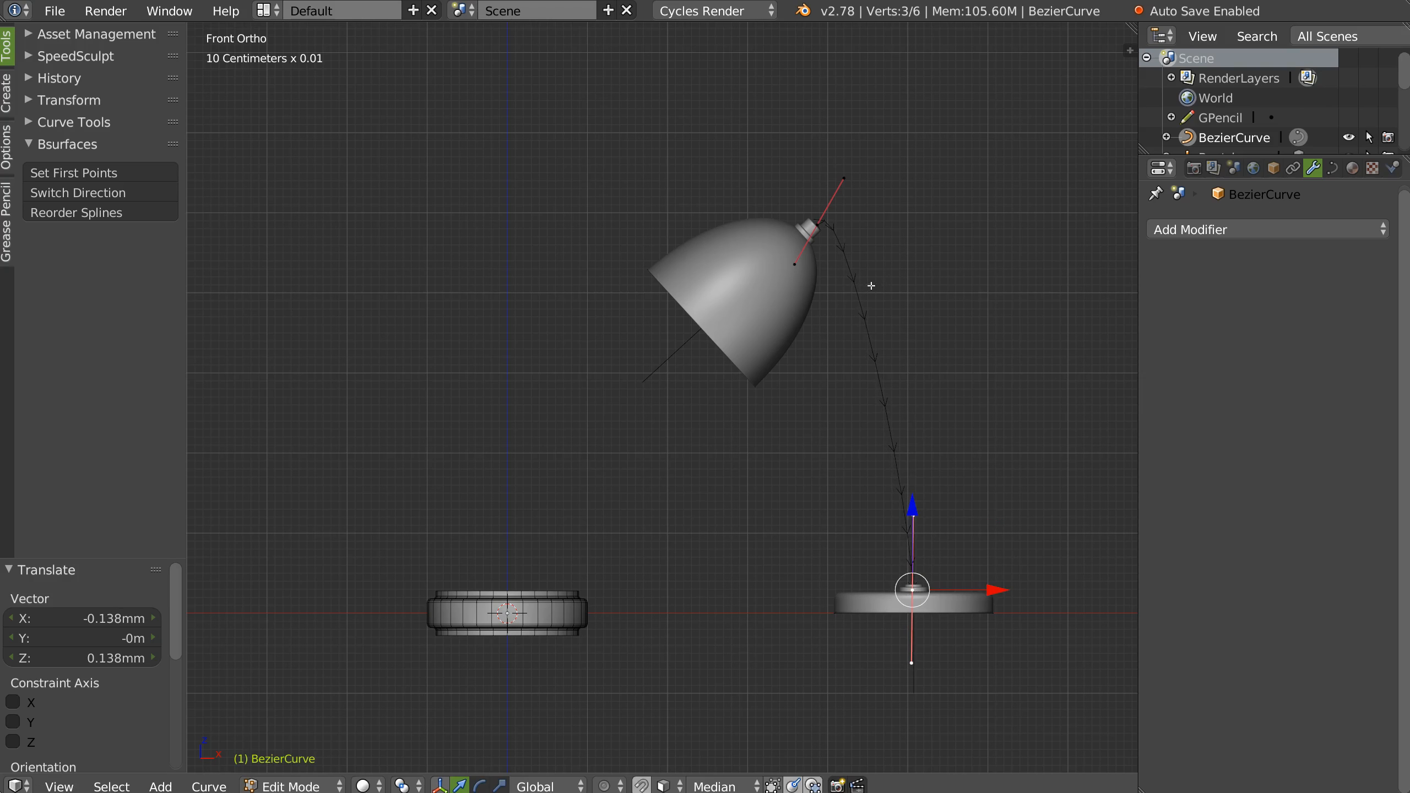
{"action": "right_click", "coordinate": [928, 516]}
{"action": "key", "text": "g"}
{"action": "left_click", "coordinate": [929, 451]}
Step: Subdivide the arm curve with one cut and move the new middle point outward to bow the arm
{"action": "right_click", "coordinate": [919, 580]}
{"action": "right_click", "coordinate": [831, 253], "text": "shift"}
{"action": "key", "text": "w"}
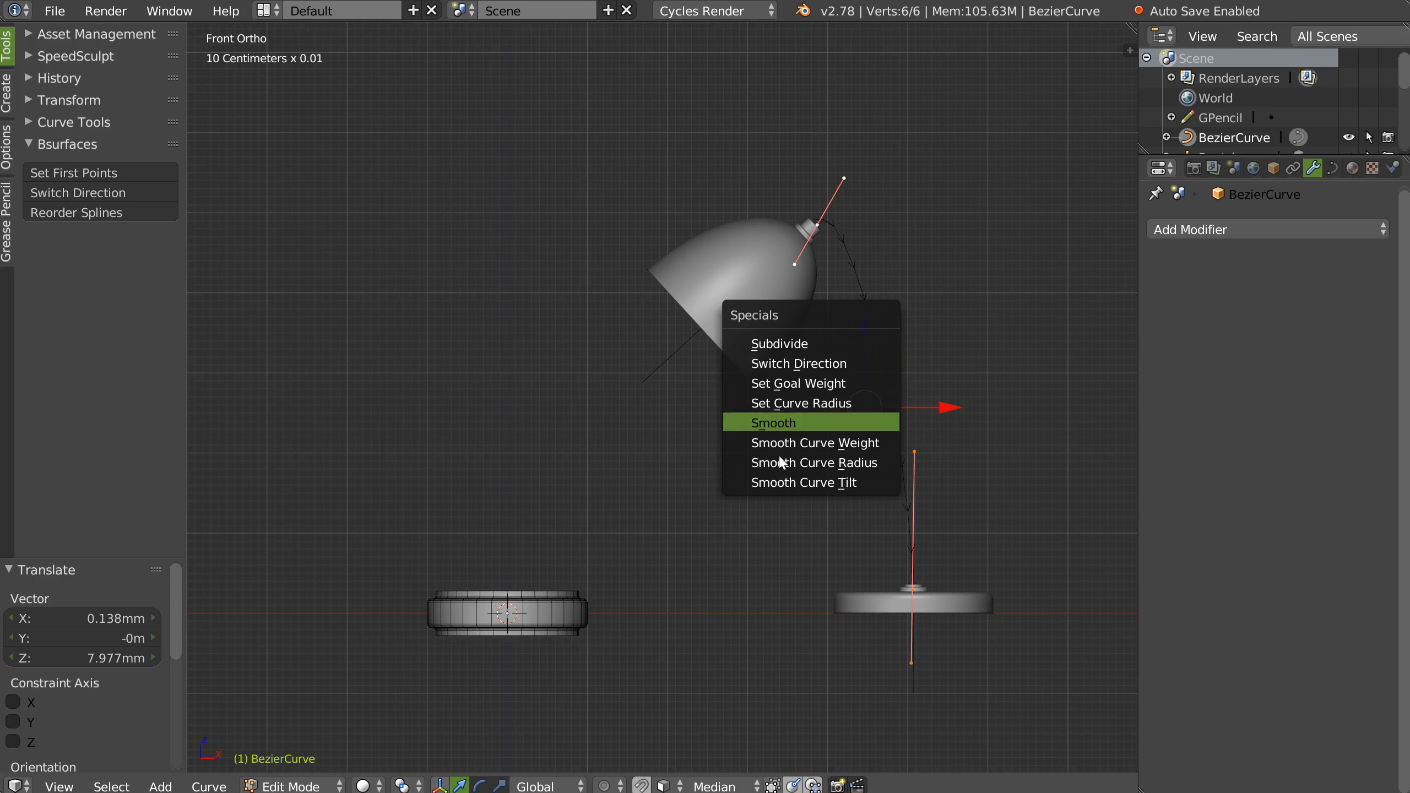
{"action": "left_click", "coordinate": [798, 349]}
{"action": "right_click", "coordinate": [875, 337]}
{"action": "key", "text": "g"}
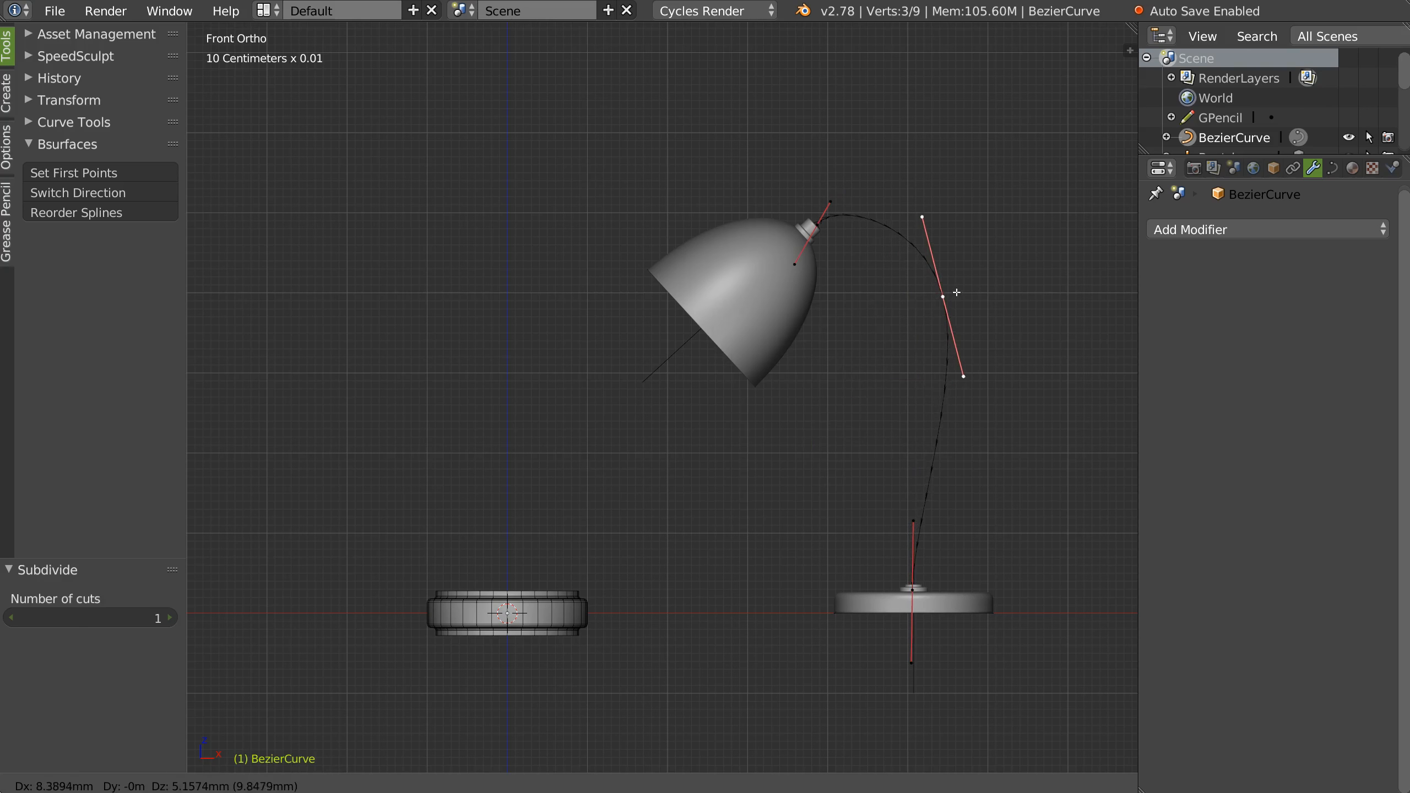
{"action": "left_click", "coordinate": [842, 205]}
Step: Fine-tune the upper end point, its handle and the base point's upper handle for a smooth arm curve, and return to Object Mode
{"action": "right_click", "coordinate": [833, 202]}
{"action": "key", "text": "g"}
{"action": "left_click", "coordinate": [849, 209]}
{"action": "right_click", "coordinate": [817, 227]}
{"action": "key", "text": "g"}
{"action": "left_click", "coordinate": [812, 229]}
{"action": "right_click", "coordinate": [912, 521]}
{"action": "key", "text": "g"}
{"action": "left_click", "coordinate": [916, 497]}
{"action": "mouse_move", "coordinate": [912, 432]}
{"action": "middle_mouse_down"}
{"action": "mouse_move", "coordinate": [832, 324]}
{"action": "mouse_move", "coordinate": [884, 328]}
{"action": "mouse_move", "coordinate": [924, 415]}
{"action": "middle_mouse_up"}
{"action": "key", "text": "Tab"}
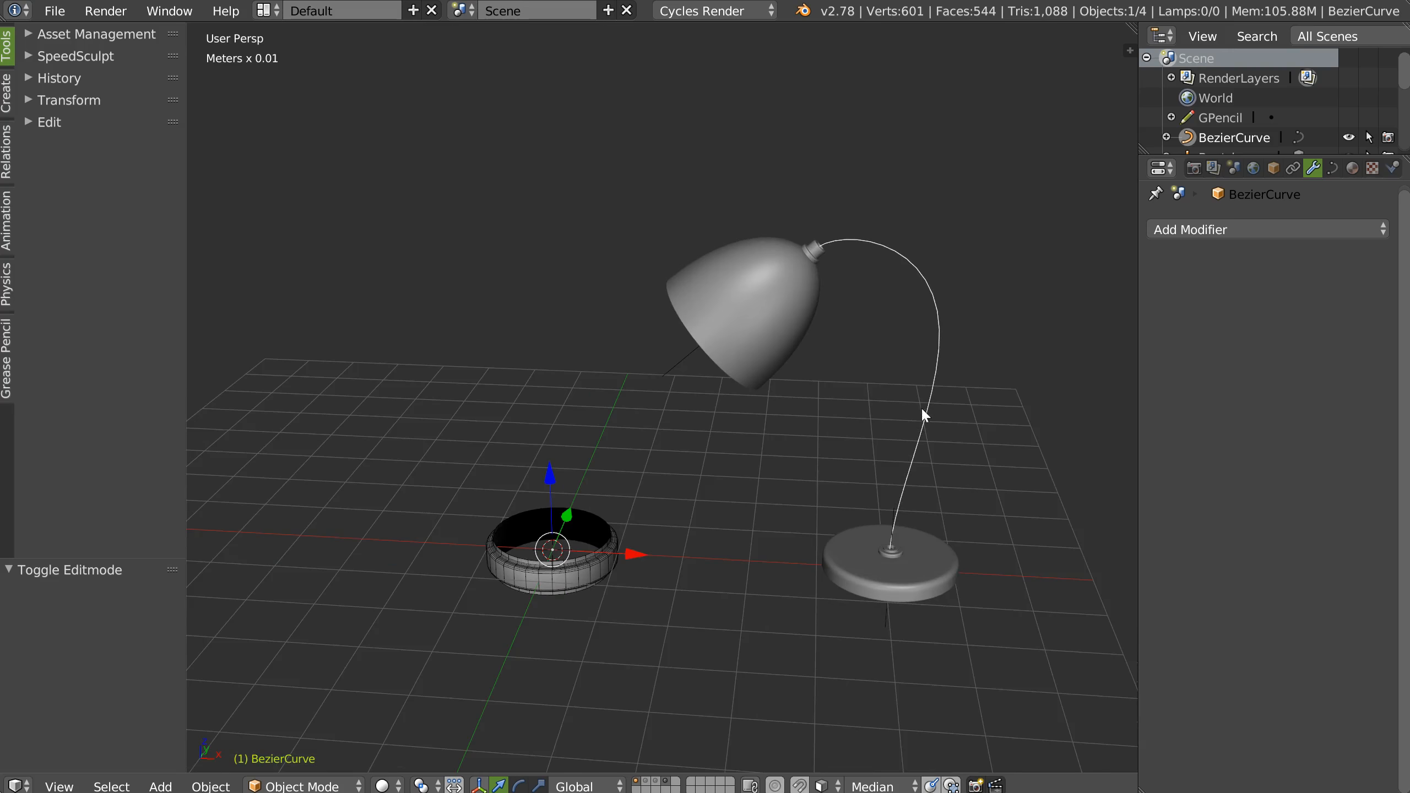
Step: Array the ring along the new Bezier arm curve with the direction set to Z
{"action": "right_click", "coordinate": [617, 548], "text": "shift"}
{"action": "key", "text": "shift+space"}
{"action": "left_click", "coordinate": [668, 405]}
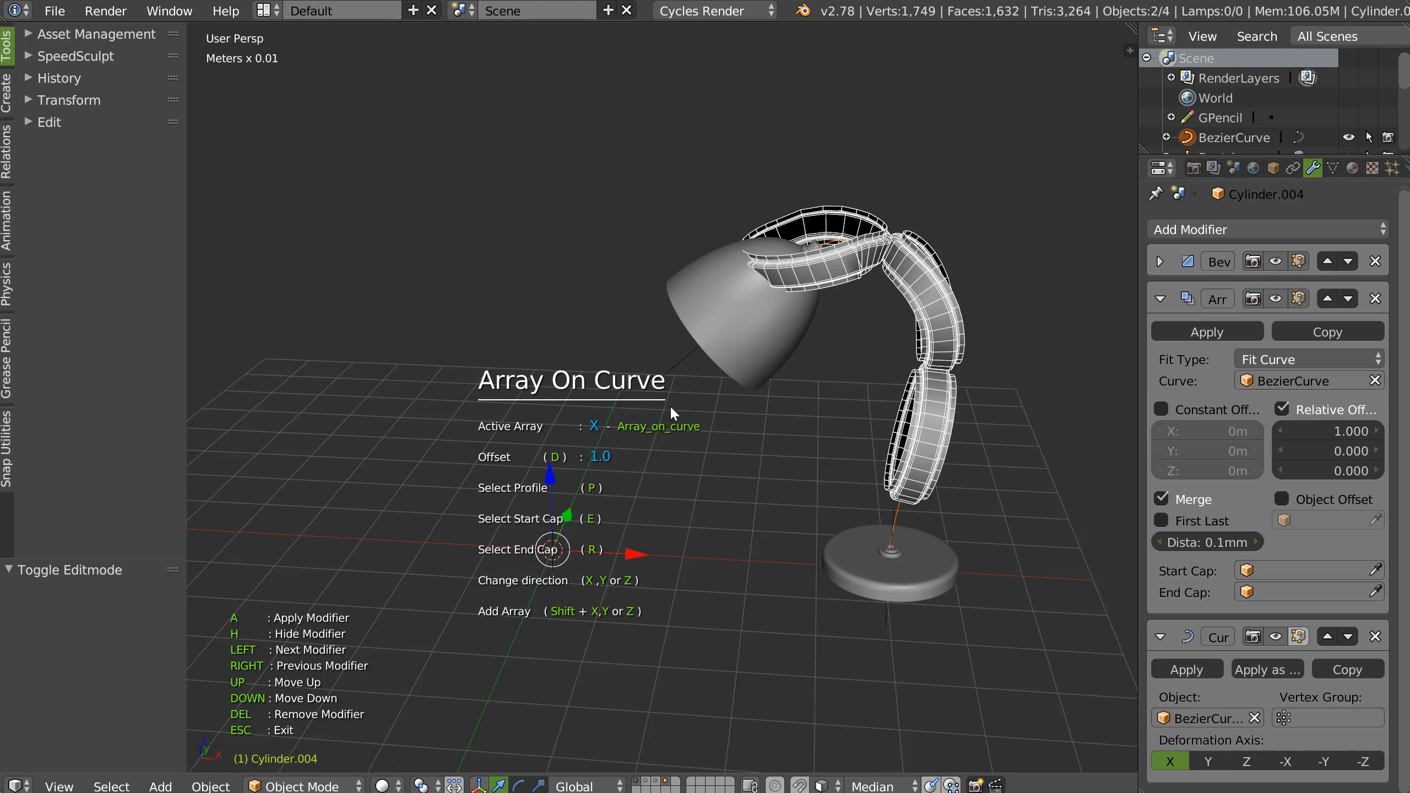
{"action": "key", "text": "z"}
{"action": "middle_click_drag", "start_coordinate": [681, 404], "coordinate": [843, 421]}
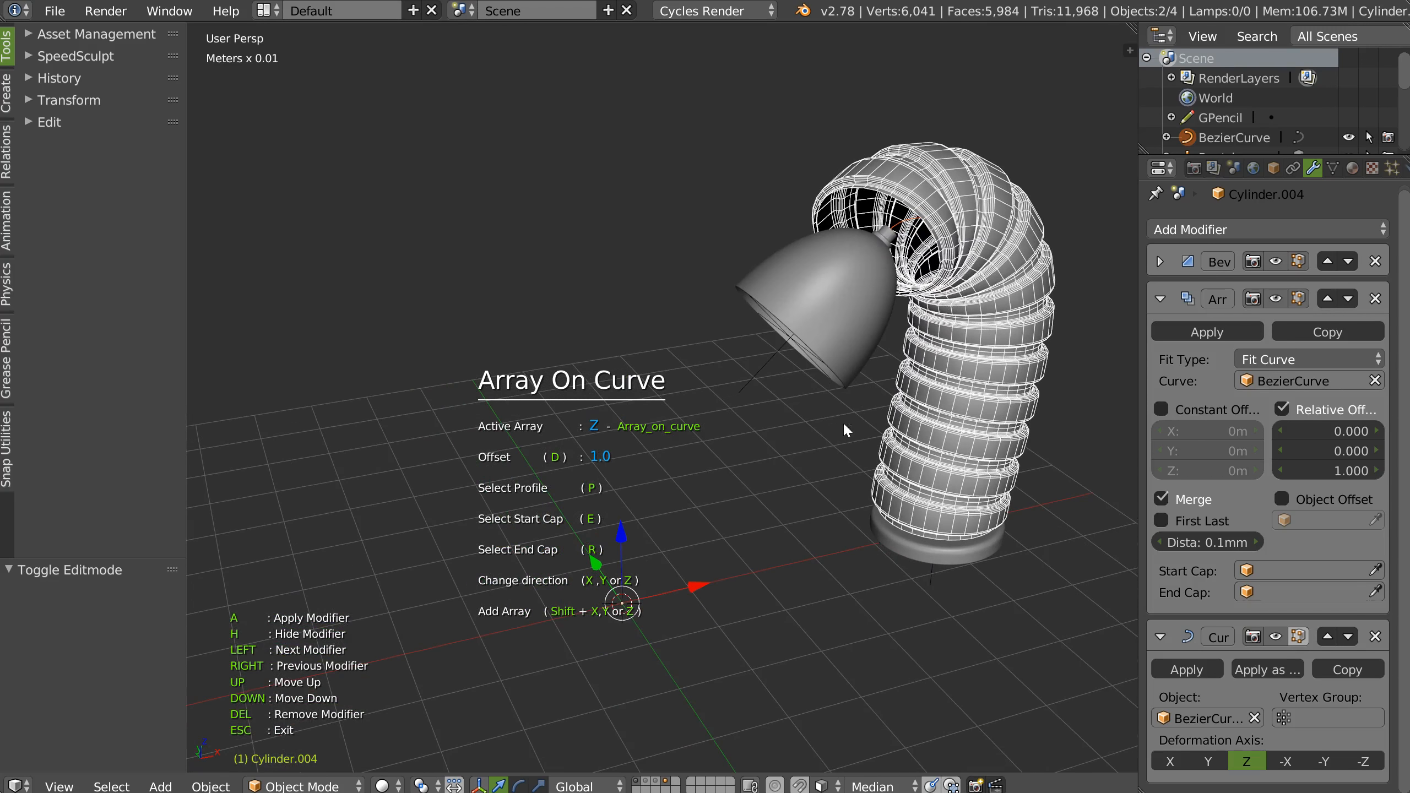
{"action": "key", "text": "Escape"}
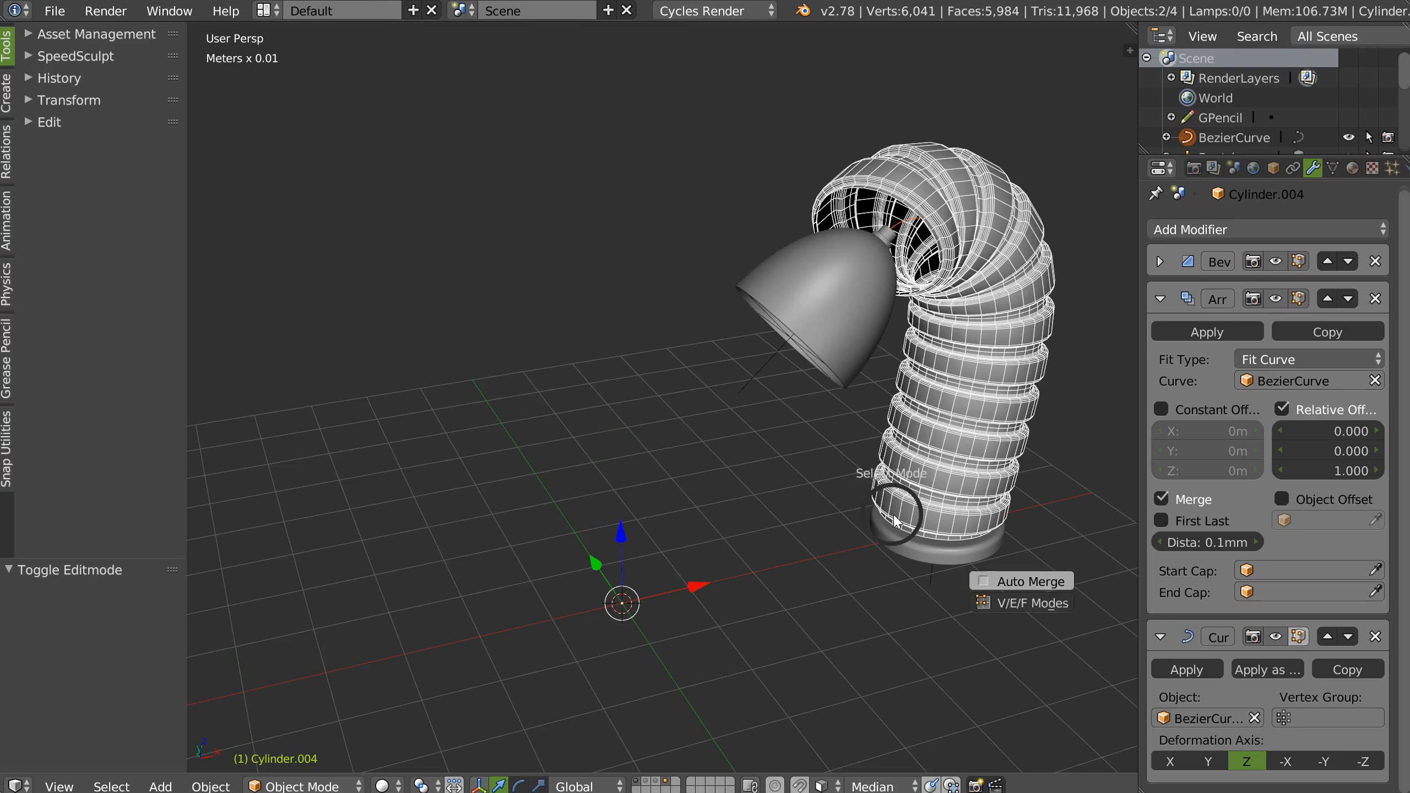
Step: Scale the whole ring mesh down in Edit Mode until the arrayed arm is thin enough for the lampshade's neck
{"action": "key", "text": "Tab"}
{"action": "key", "text": "a"}
{"action": "key", "text": "a"}
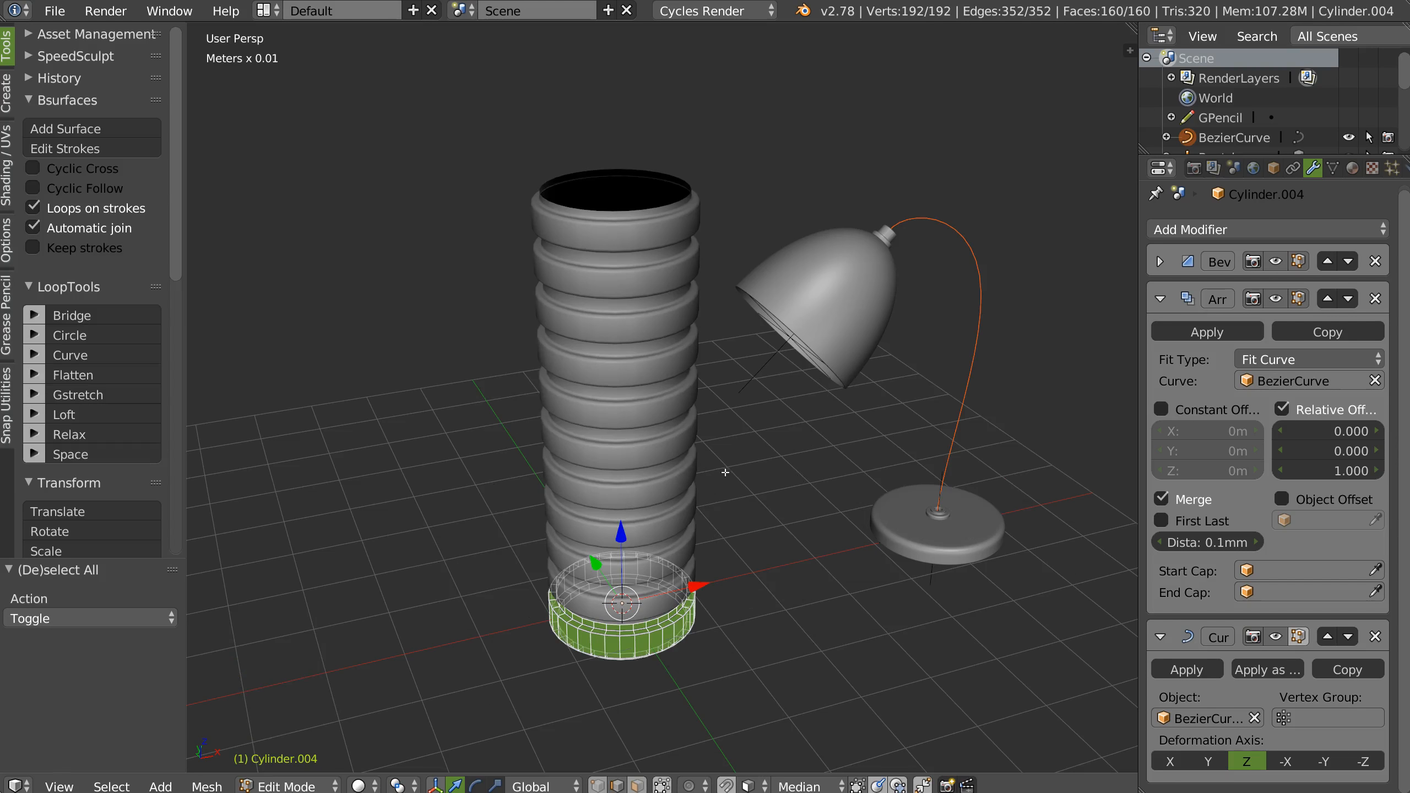
{"action": "key", "text": "s"}
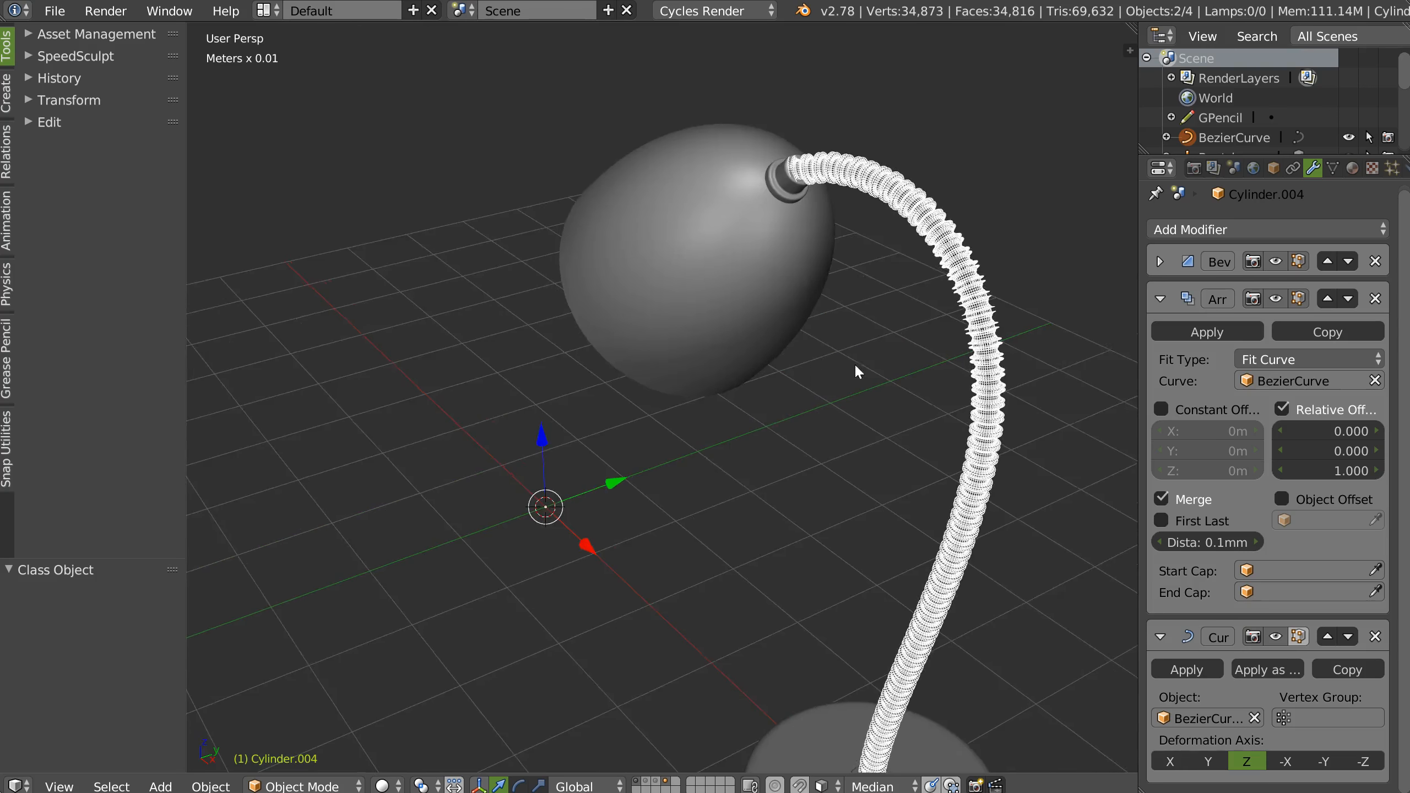
Step: Enter Edit Mode on the arm's Bezier curve and set its middle control point's Y coordinate to 0
{"action": "scroll", "coordinate": [855, 364], "scroll_direction": "down", "scroll_amount": 3}
{"action": "left_click", "coordinate": [1233, 137]}
{"action": "key", "text": "Tab"}
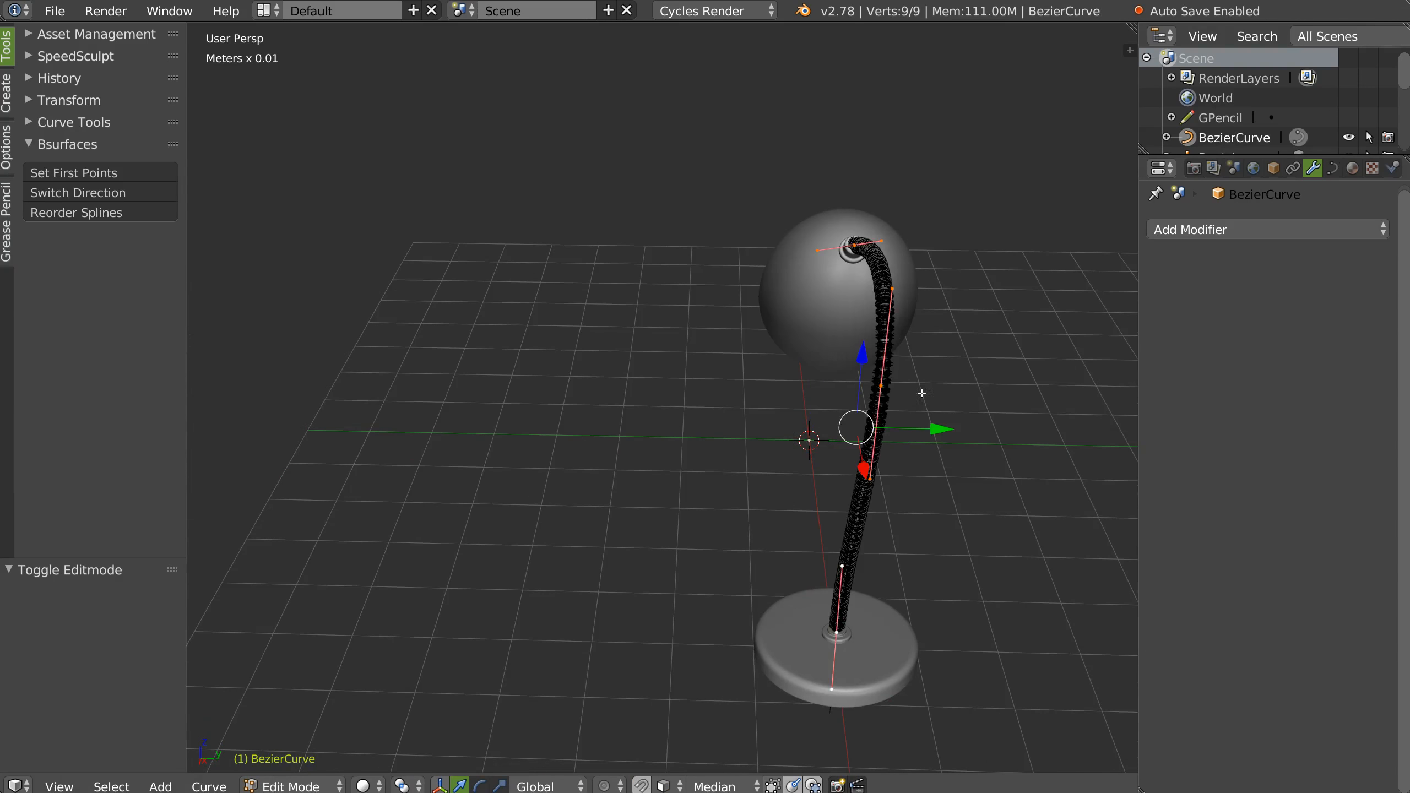
{"action": "key", "text": "KP_7"}
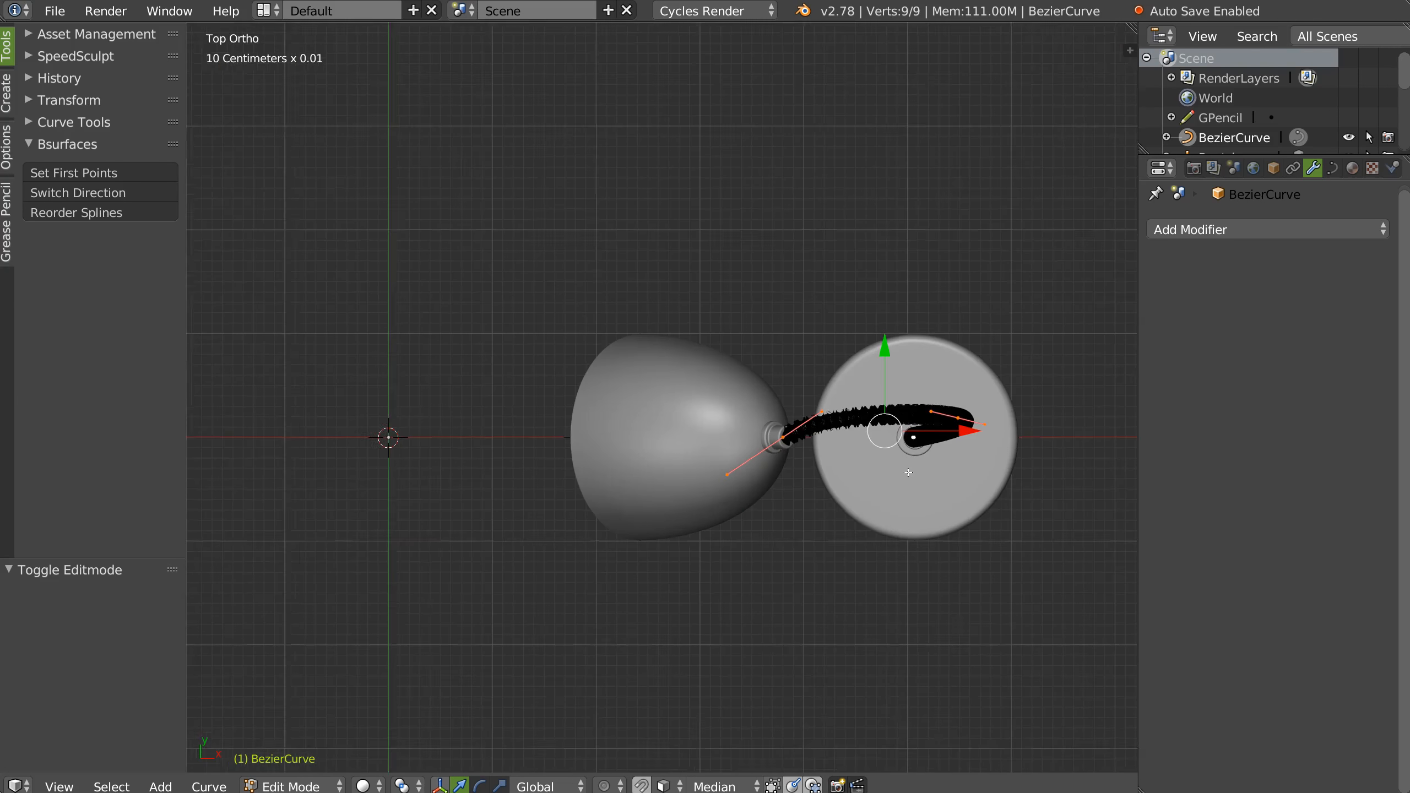
{"action": "scroll", "coordinate": [909, 476], "scroll_direction": "up", "scroll_amount": 1}
{"action": "right_click", "coordinate": [970, 403]}
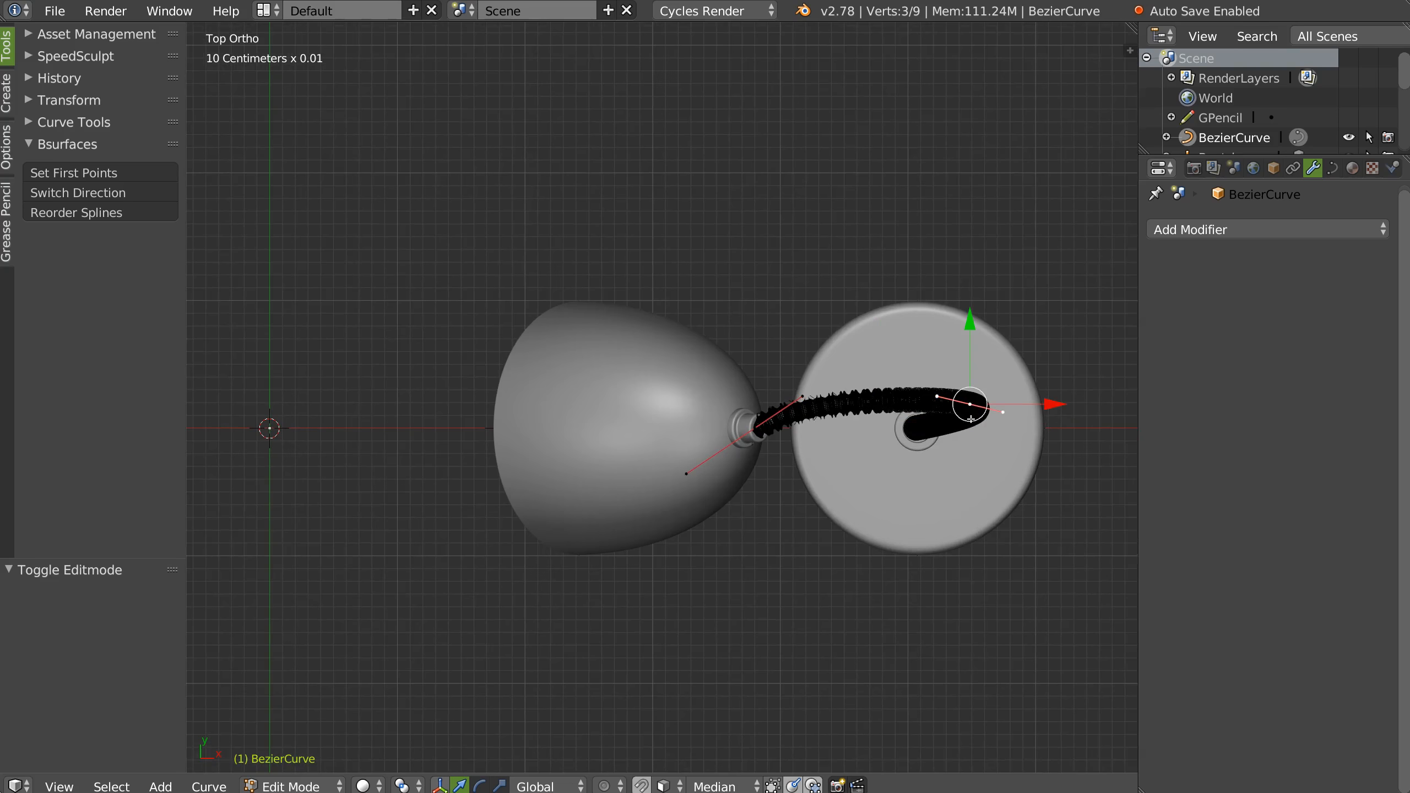
{"action": "key", "text": "n"}
{"action": "left_click", "coordinate": [1016, 34]}
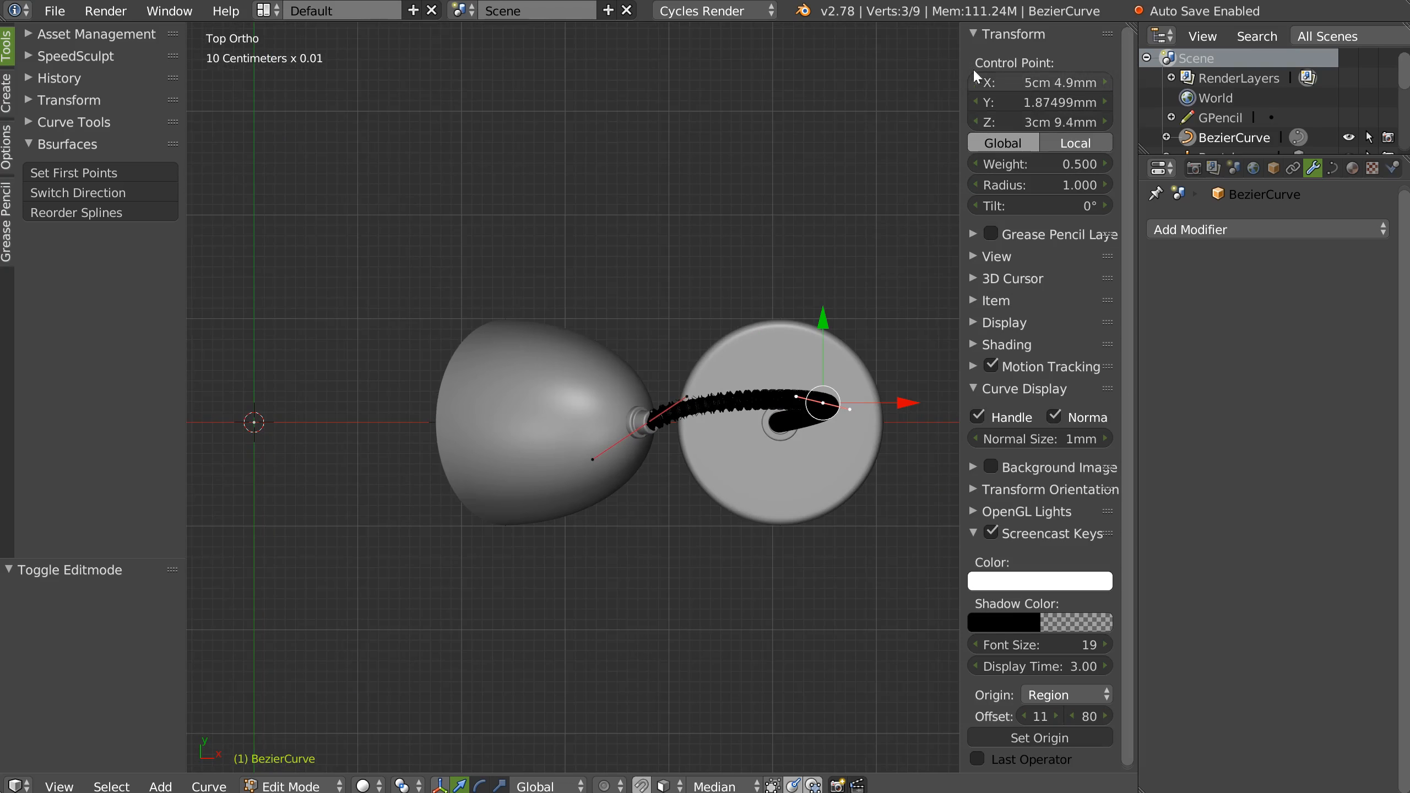
{"action": "left_click", "coordinate": [1035, 104]}
{"action": "type", "text": "0"}
{"action": "key", "text": "Return"}
Step: Straighten the curve's lampshade end point by setting its outer handle's Y coordinate to 0 m
{"action": "right_click", "coordinate": [648, 422]}
{"action": "right_click", "coordinate": [687, 396]}
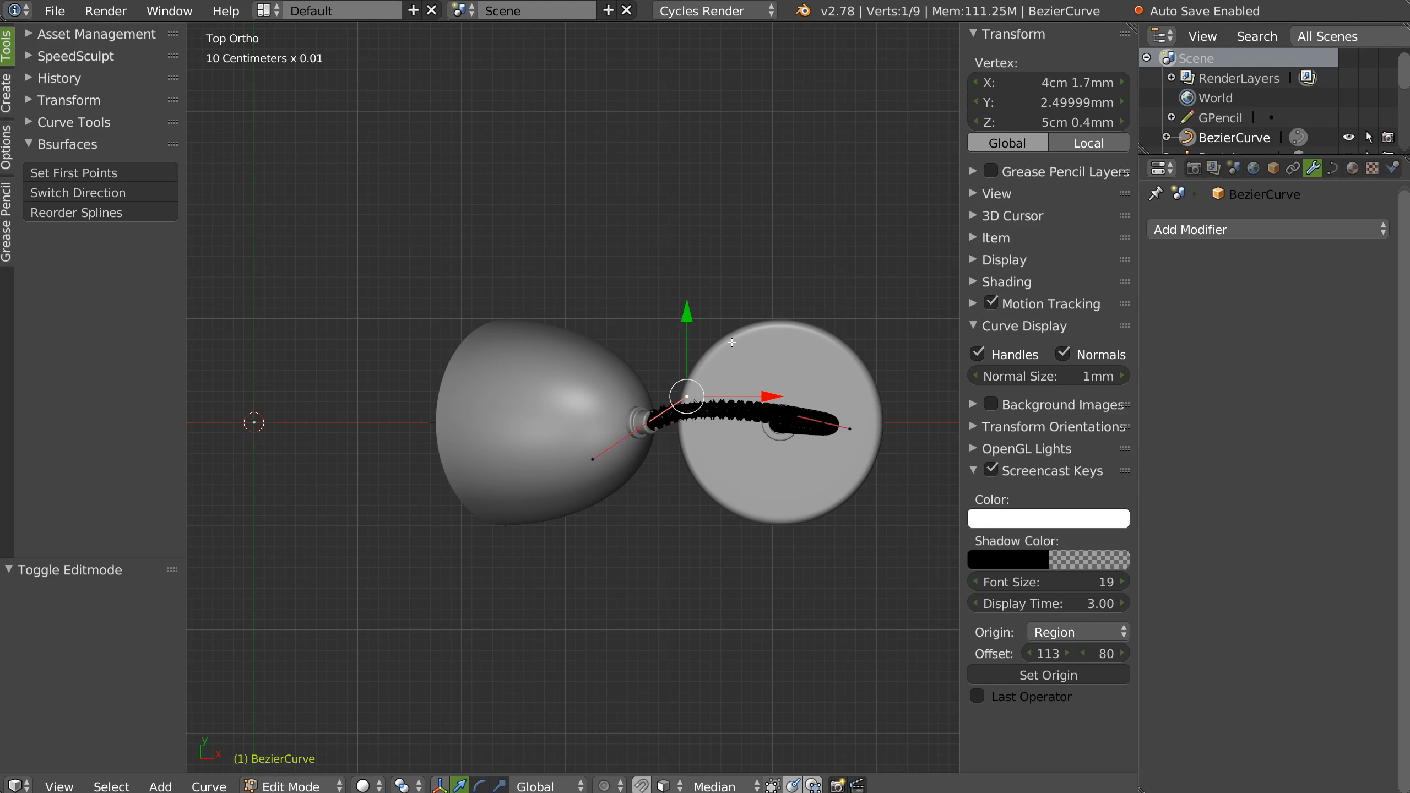
{"action": "left_click", "coordinate": [1047, 103]}
{"action": "type", "text": "0m"}
{"action": "key", "text": "Return"}
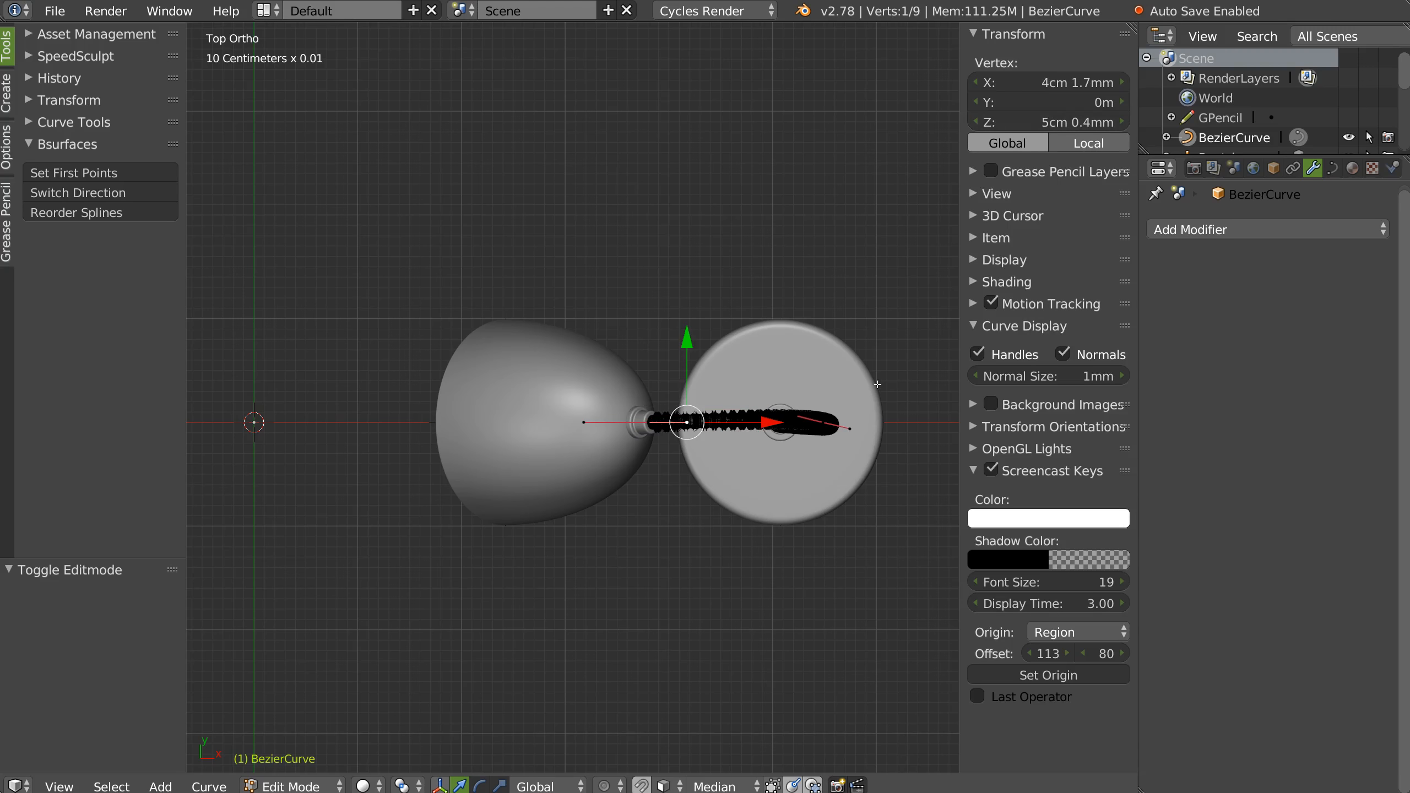
Step: Set the Y coordinate of the middle control point's lower handle to 0 so the arm lies in one plane
{"action": "right_click", "coordinate": [849, 428]}
{"action": "left_click", "coordinate": [1081, 103]}
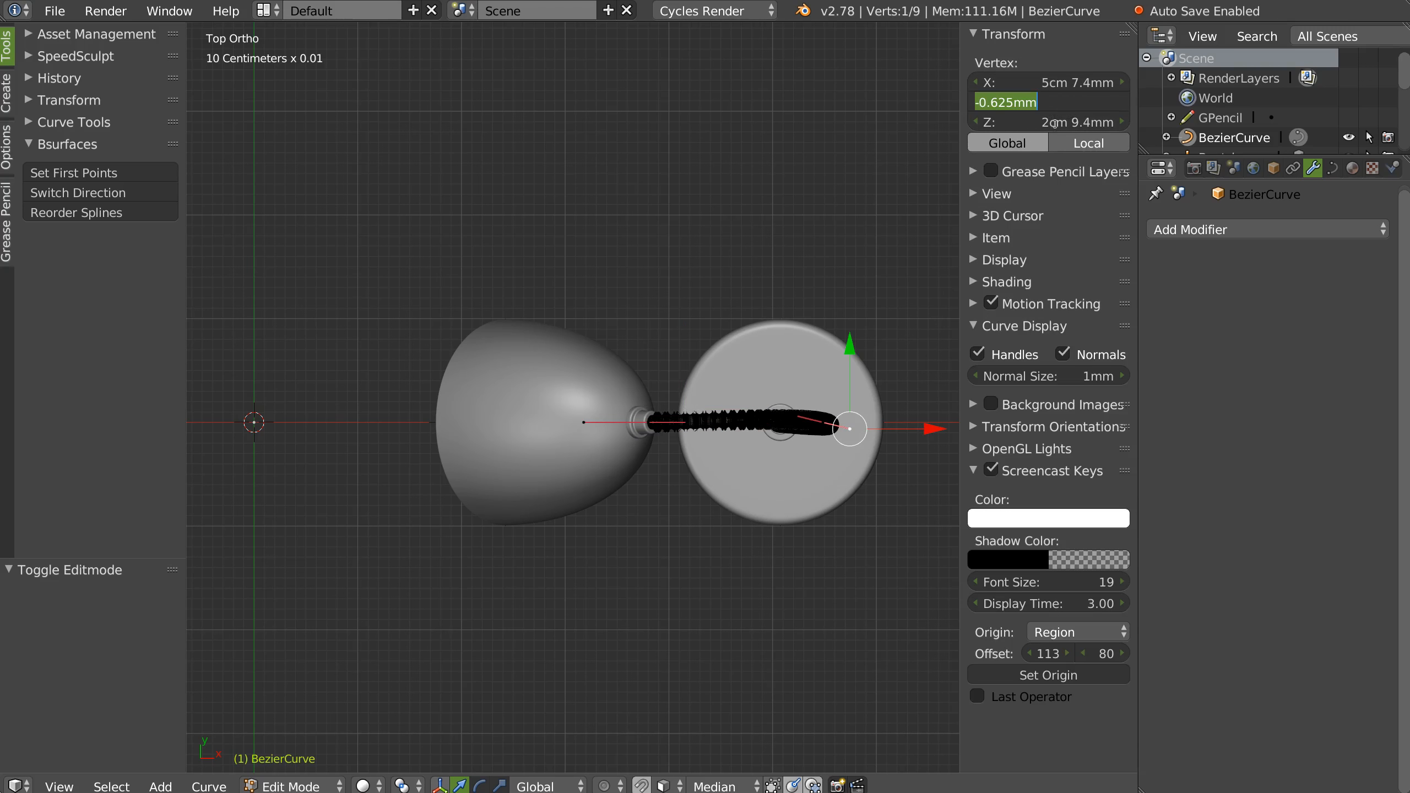
{"action": "type", "text": "0"}
{"action": "key", "text": "Return"}
{"action": "middle_click_drag", "start_coordinate": [638, 234], "coordinate": [744, 489]}
{"action": "key", "text": "Tab"}
{"action": "key", "text": "Tab"}
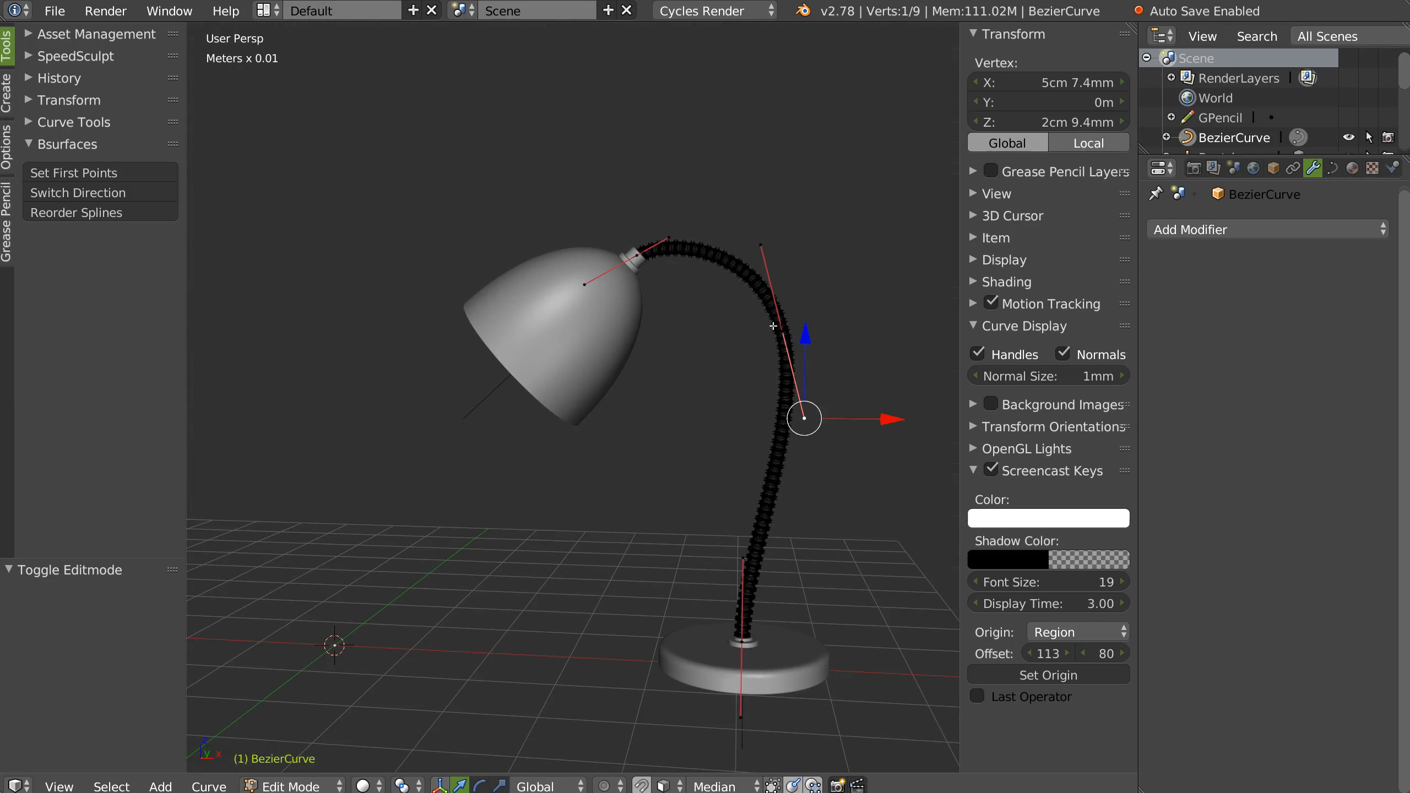
Step: Raise the base point's upper handle along Z by about 7.3 mm
{"action": "right_click", "coordinate": [742, 560]}
{"action": "left_click_drag", "start_coordinate": [745, 464], "coordinate": [745, 412]}
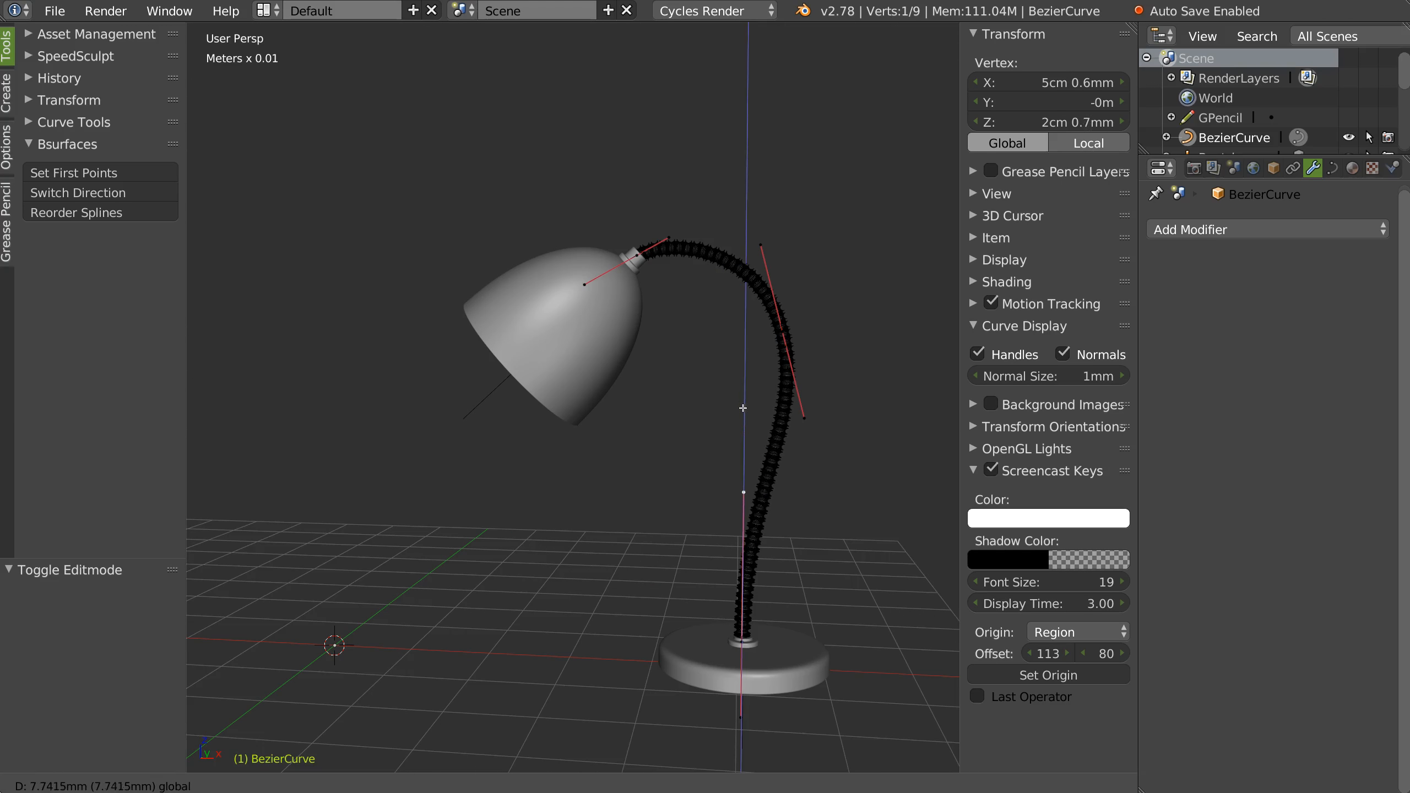
{"action": "middle_click_drag", "start_coordinate": [718, 411], "coordinate": [711, 396]}
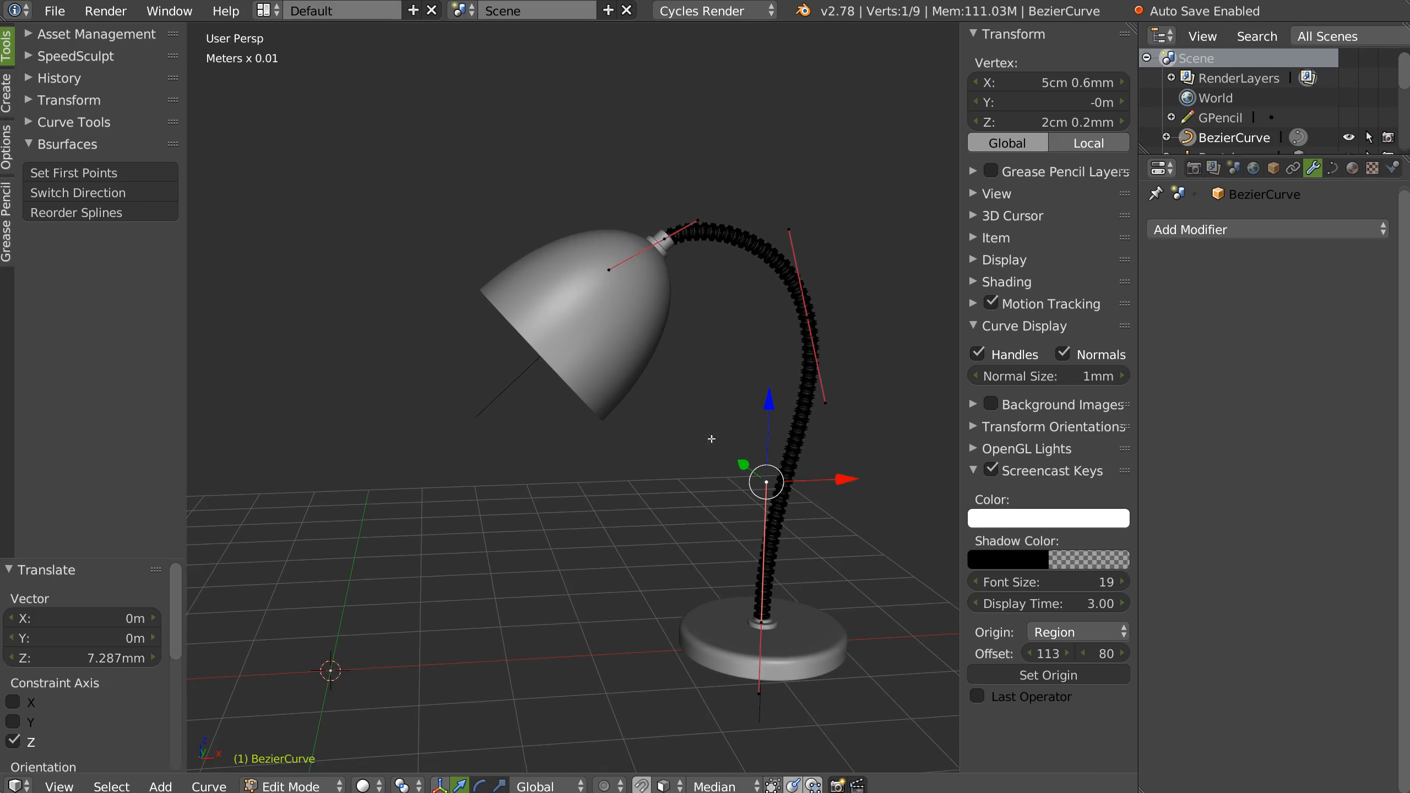
Step: In front view, pull the lampshade end point's outer handle up and outward to round the arm's top, and return to Object Mode
{"action": "right_click", "coordinate": [702, 214]}
{"action": "key", "text": "q"}
{"action": "left_click", "coordinate": [591, 252]}
{"action": "left_click_drag", "start_coordinate": [728, 206], "coordinate": [761, 177]}
{"action": "key", "text": "Tab"}
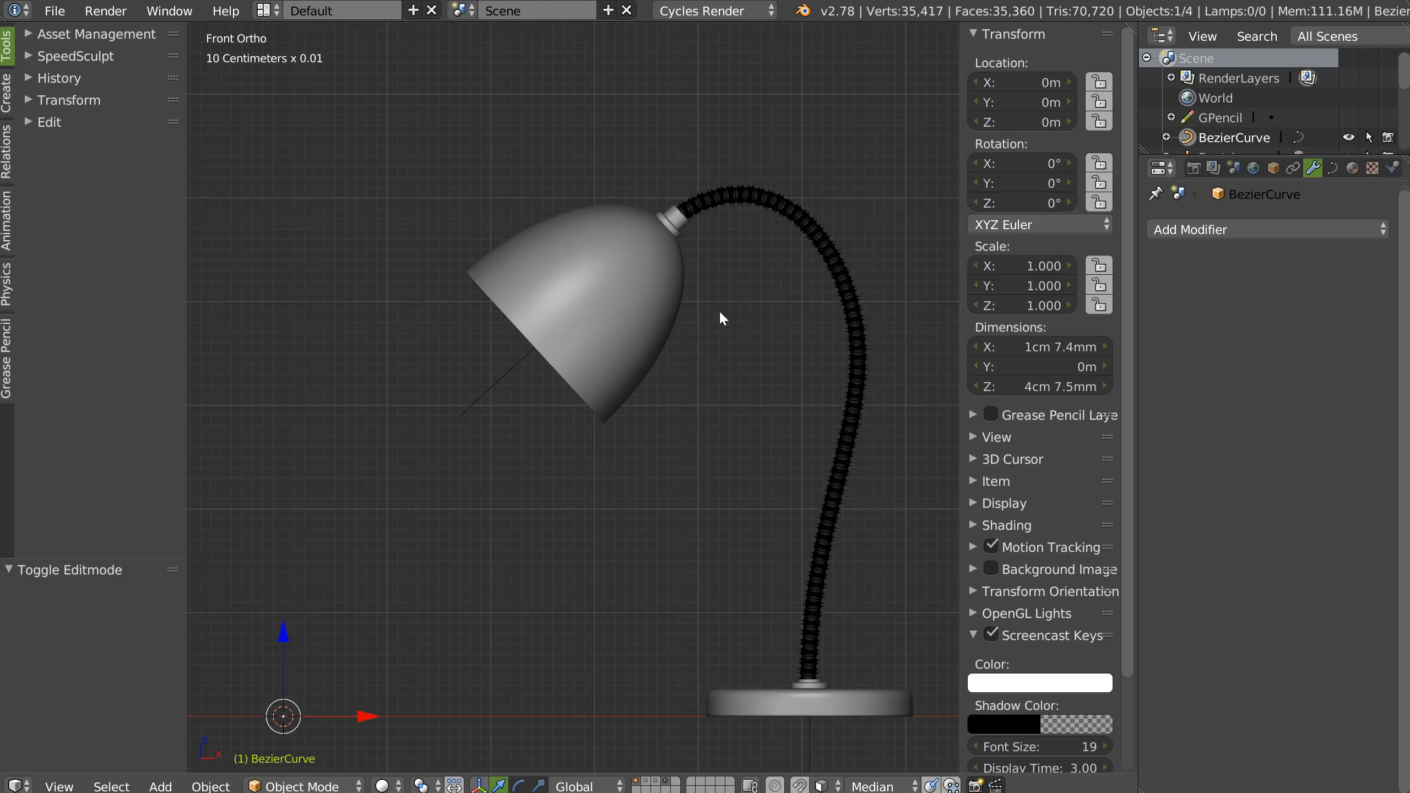
{"action": "scroll", "coordinate": [699, 319], "scroll_direction": "down", "scroll_amount": 2}
{"action": "key", "text": "Tab"}
{"action": "key", "text": "Tab"}
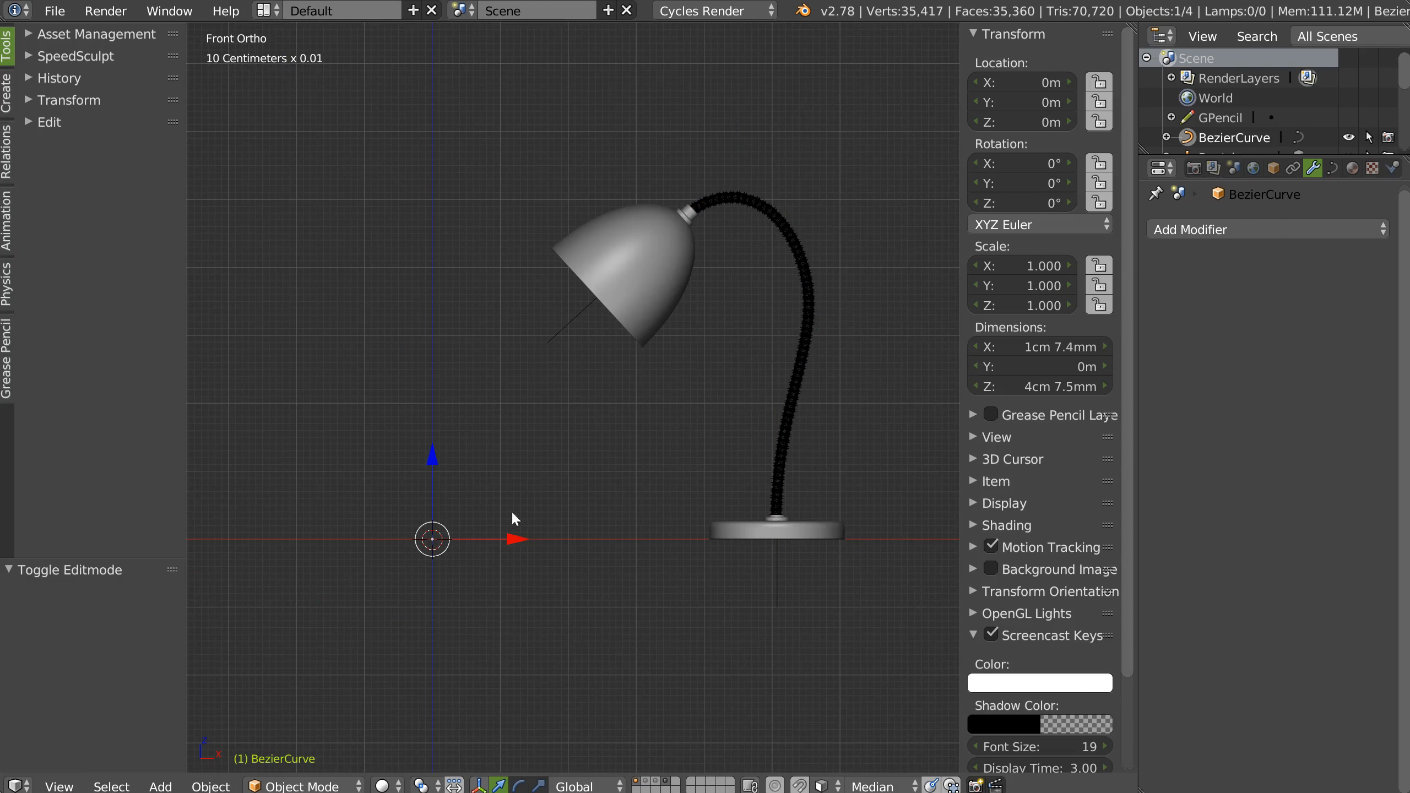
Step: Select the arrayed ring arm and reduce its bevel width to 0.02 with Speedflow's Adjust Bevel
{"action": "right_click", "coordinate": [810, 333]}
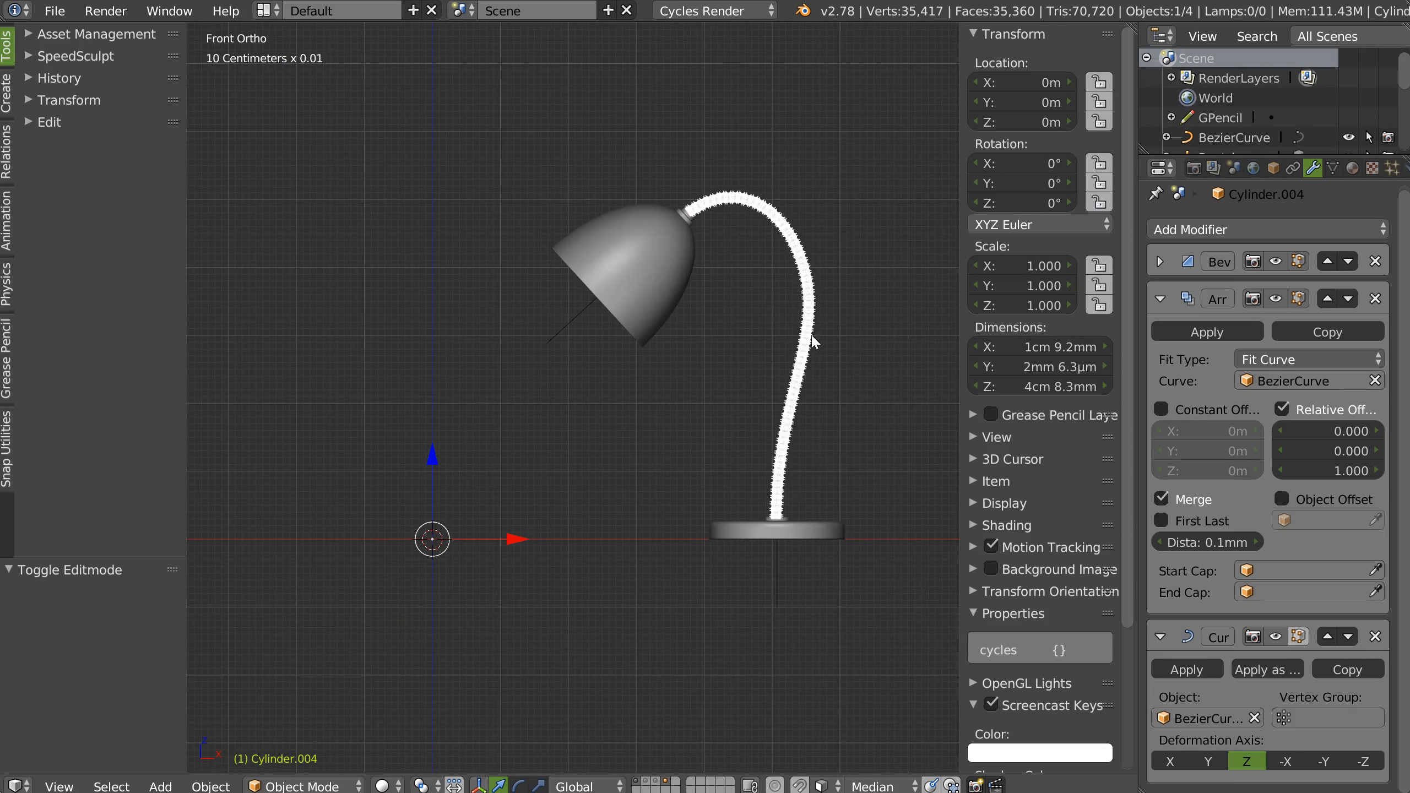
{"action": "middle_click_drag", "start_coordinate": [811, 333], "coordinate": [765, 353]}
{"action": "scroll", "coordinate": [765, 360], "scroll_direction": "up", "scroll_amount": 6}
{"action": "scroll", "coordinate": [829, 237], "scroll_direction": "down", "scroll_amount": 6}
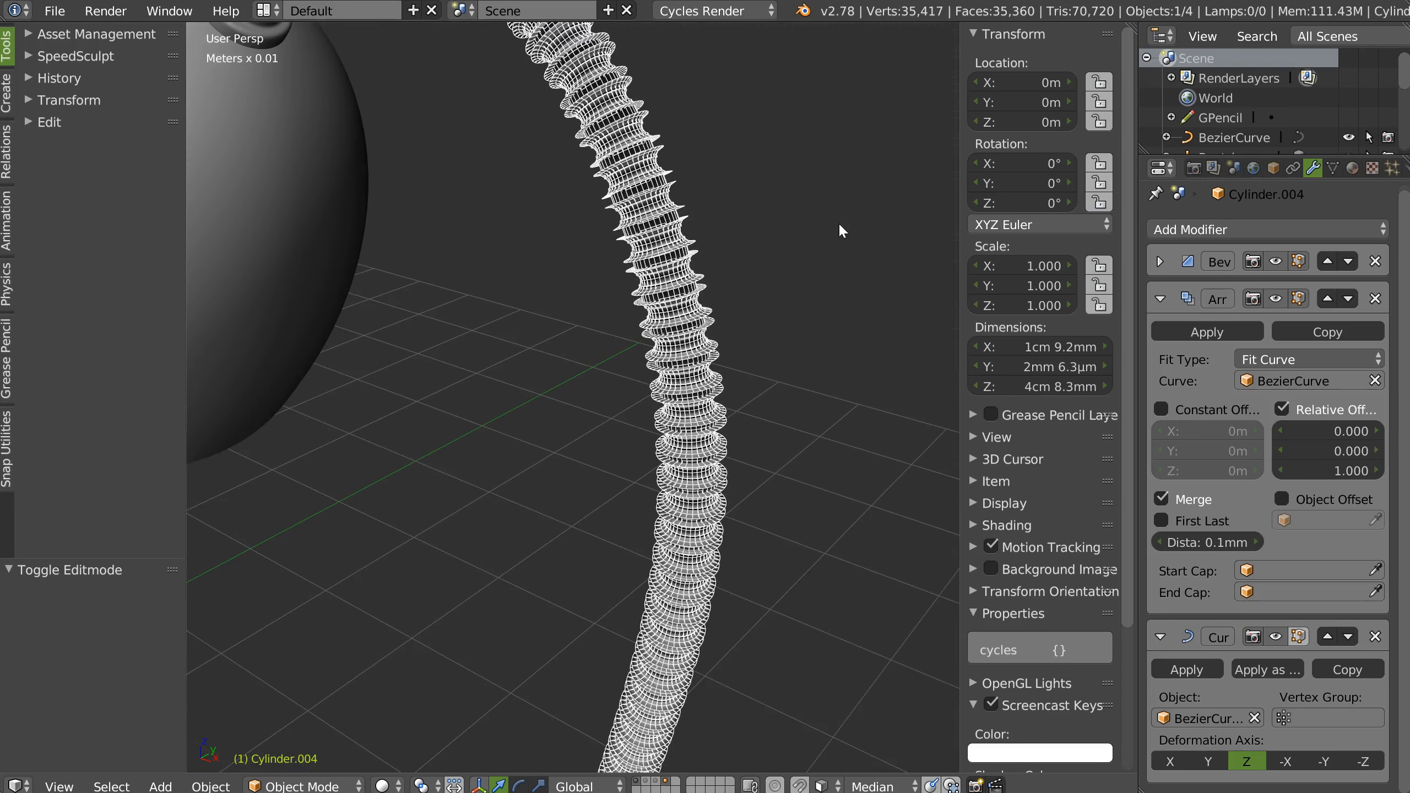
{"action": "scroll", "coordinate": [686, 359], "scroll_direction": "down", "scroll_amount": 1}
{"action": "middle_click_drag", "start_coordinate": [686, 356], "coordinate": [819, 325], "text": "shift"}
{"action": "middle_click_drag", "start_coordinate": [412, 448], "coordinate": [659, 271]}
{"action": "key", "text": "space"}
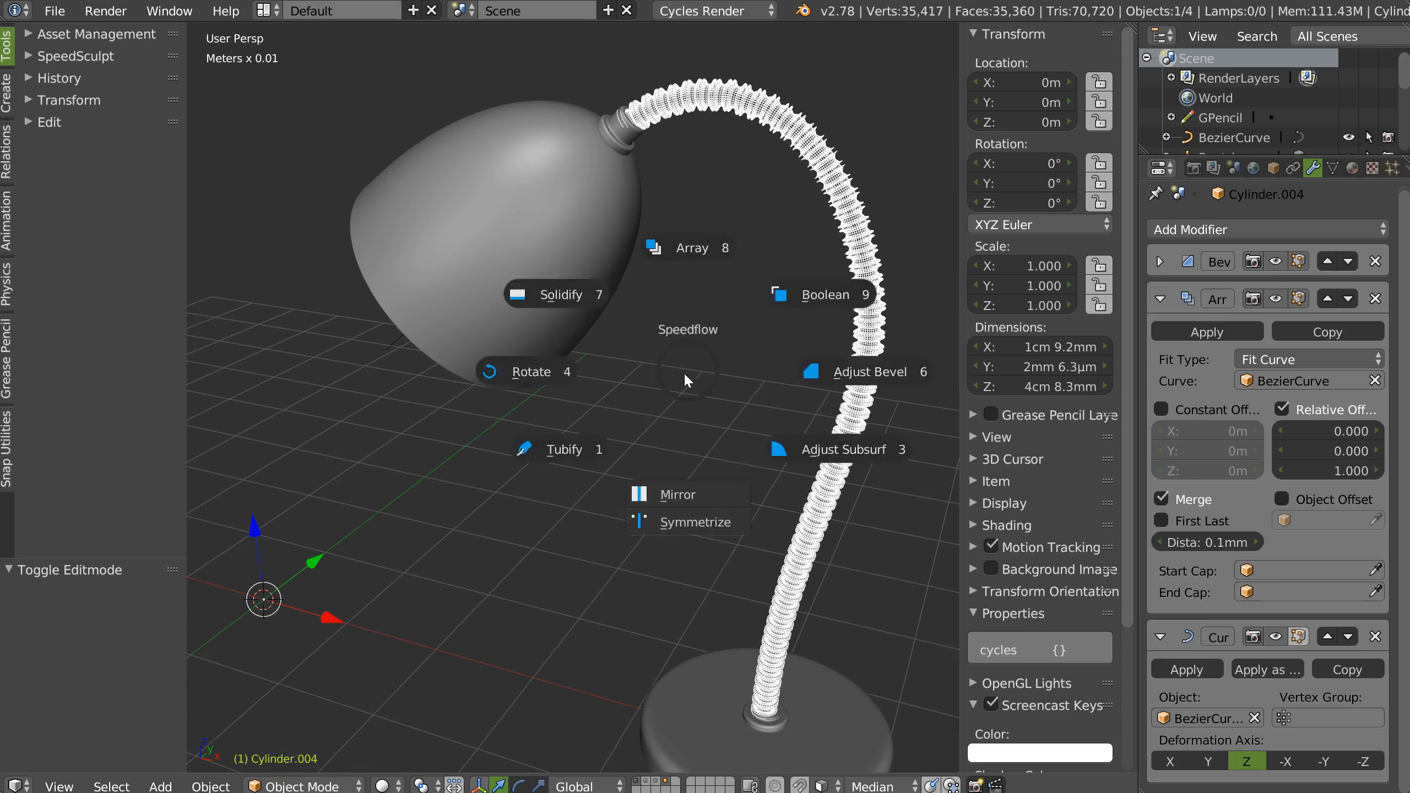
{"action": "key", "text": "space"}
{"action": "left_click", "coordinate": [869, 412]}
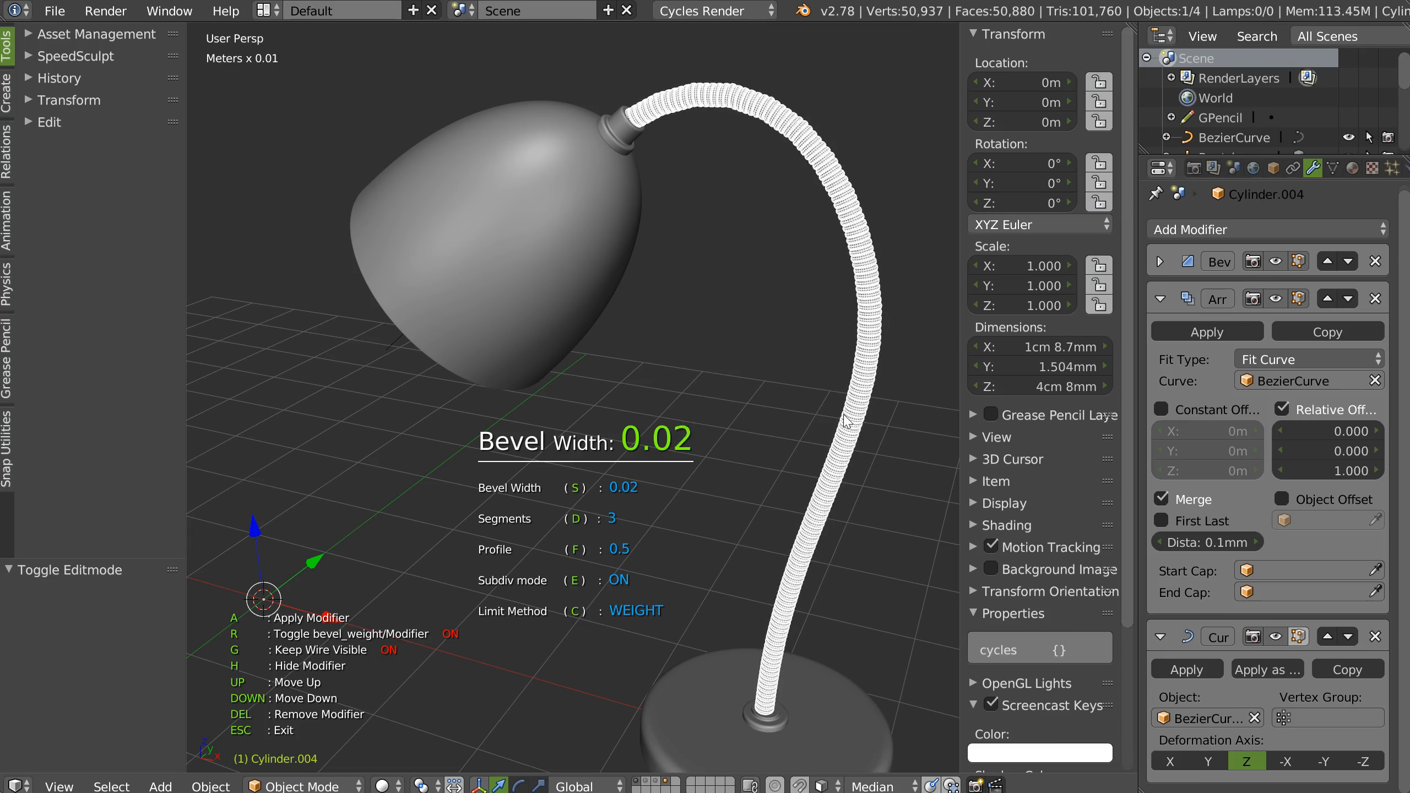
{"action": "left_click", "coordinate": [841, 415]}
Step: Fine-tune the rings' bevel width at close range and finish the bevel adjustment
{"action": "middle_click_drag", "start_coordinate": [761, 385], "coordinate": [736, 339], "text": "shift"}
{"action": "middle_click_drag", "start_coordinate": [705, 406], "coordinate": [845, 265], "text": "shift"}
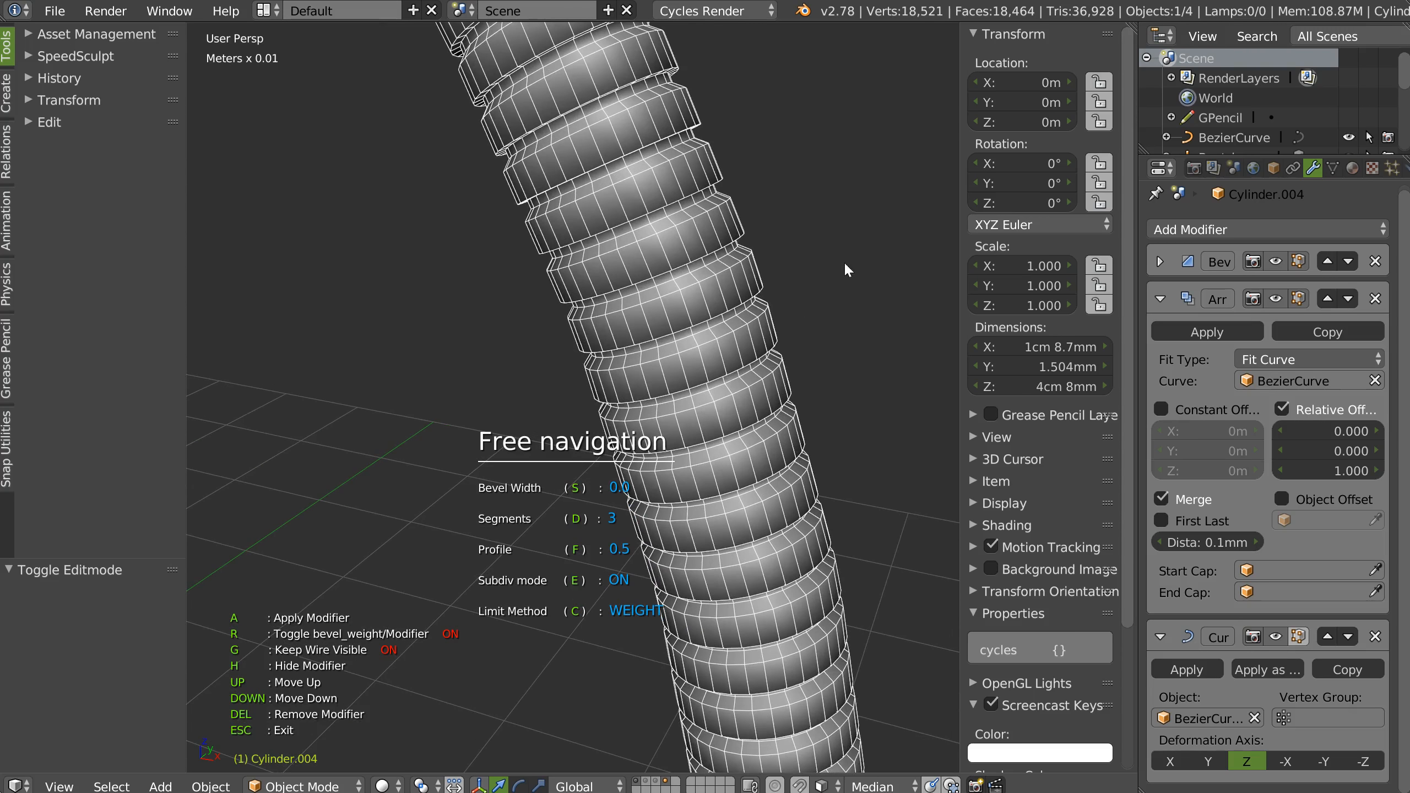
{"action": "key", "text": "s"}
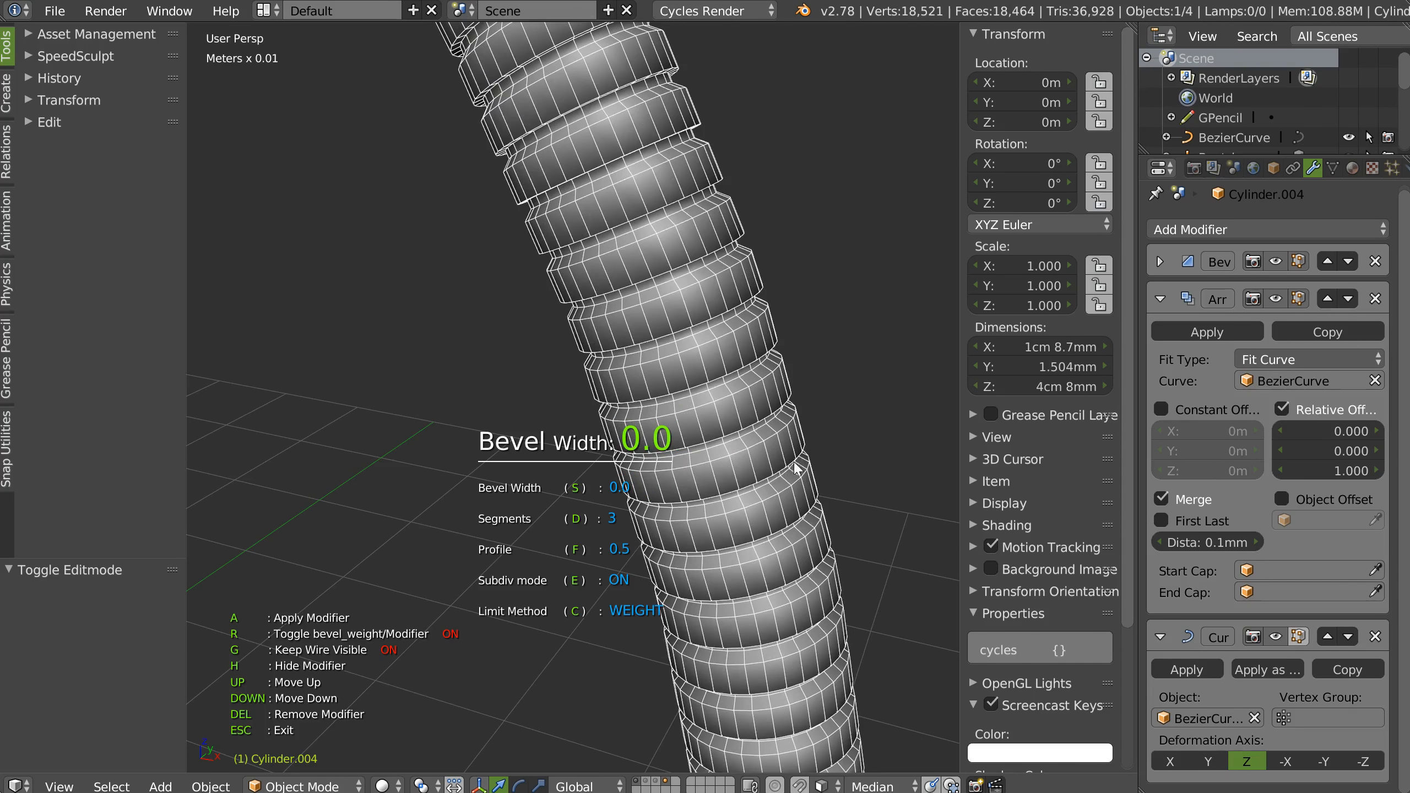
{"action": "left_click", "coordinate": [823, 461]}
{"action": "middle_click_drag", "start_coordinate": [824, 460], "coordinate": [777, 269]}
{"action": "key", "text": "Escape"}
Step: Apply all transforms to the arrayed ring object
{"action": "right_click", "coordinate": [733, 375]}
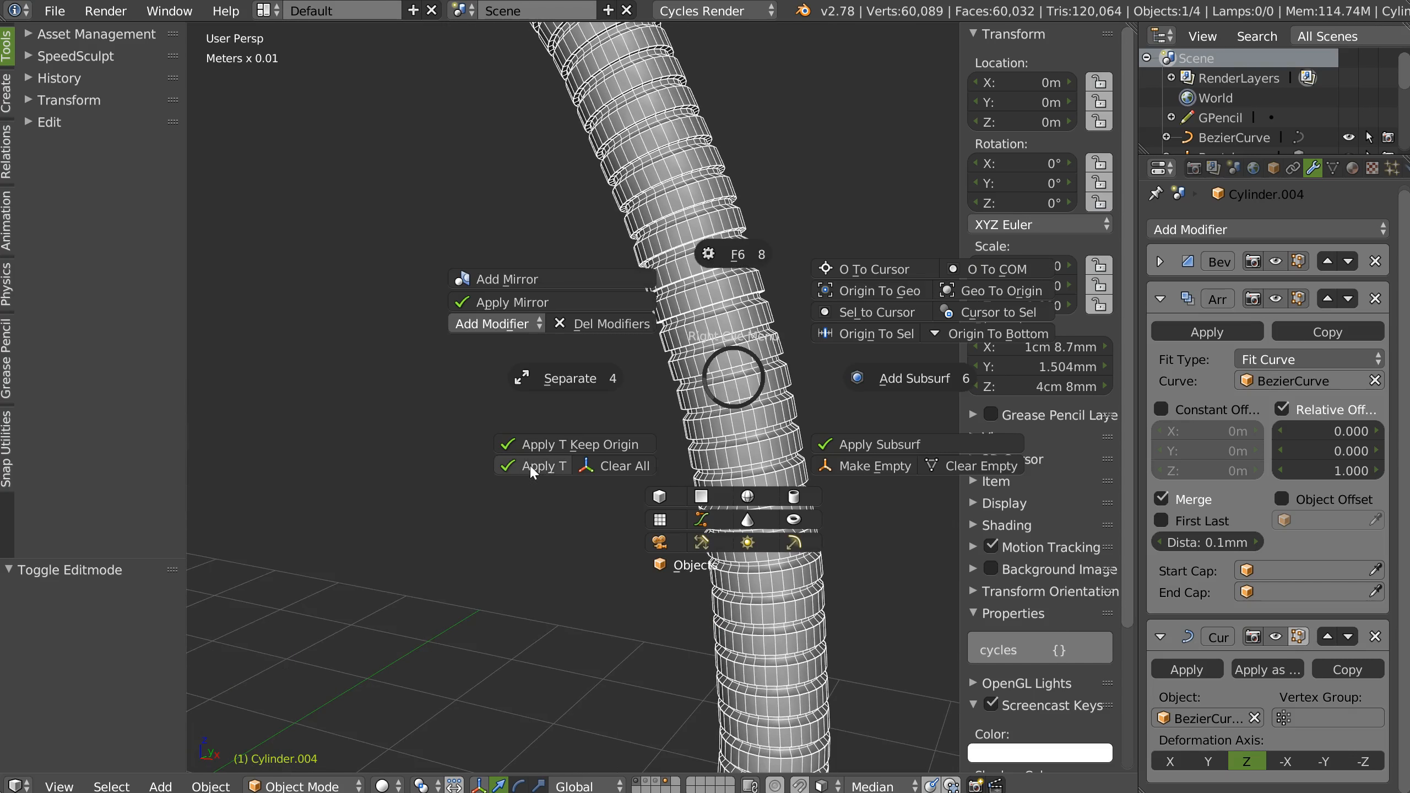
{"action": "left_click", "coordinate": [530, 465]}
{"action": "middle_click_drag", "start_coordinate": [774, 293], "coordinate": [783, 311]}
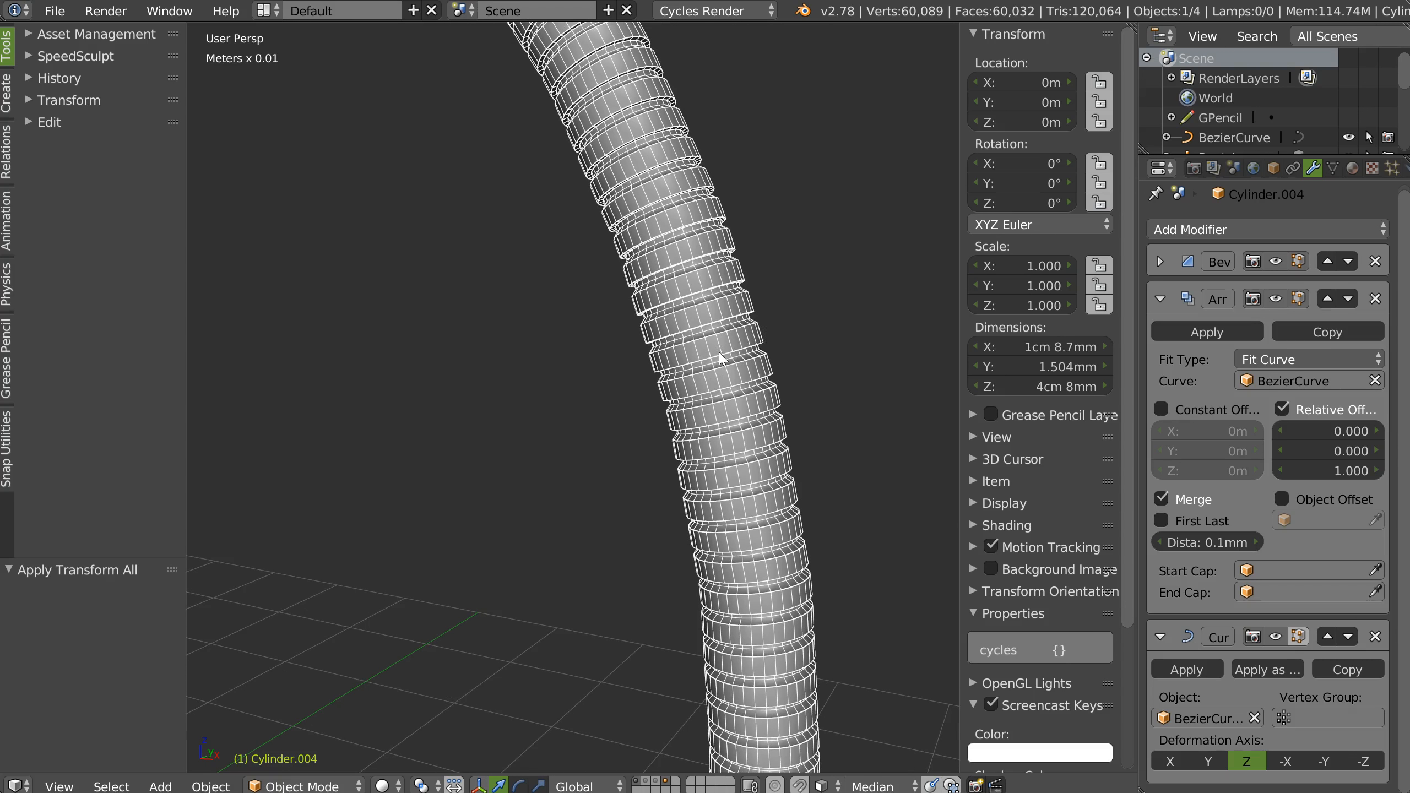
Step: Collapse the Array and Curve modifiers and hide both in the viewport to isolate the single ring
{"action": "left_click", "coordinate": [1176, 303]}
{"action": "left_click", "coordinate": [1160, 336]}
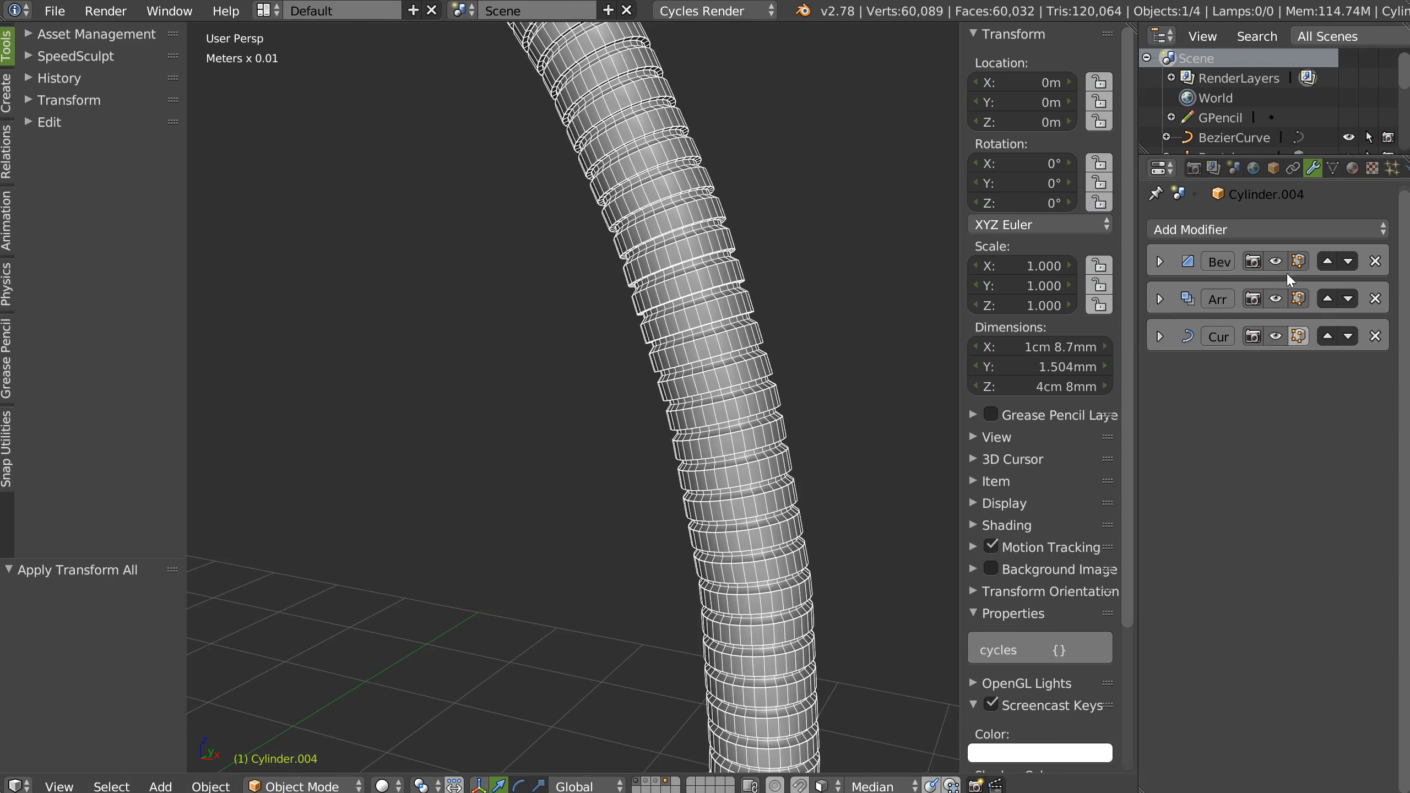
{"action": "left_click", "coordinate": [1275, 336]}
{"action": "left_click", "coordinate": [1276, 299]}
{"action": "scroll", "coordinate": [555, 427], "scroll_direction": "down", "scroll_amount": 5}
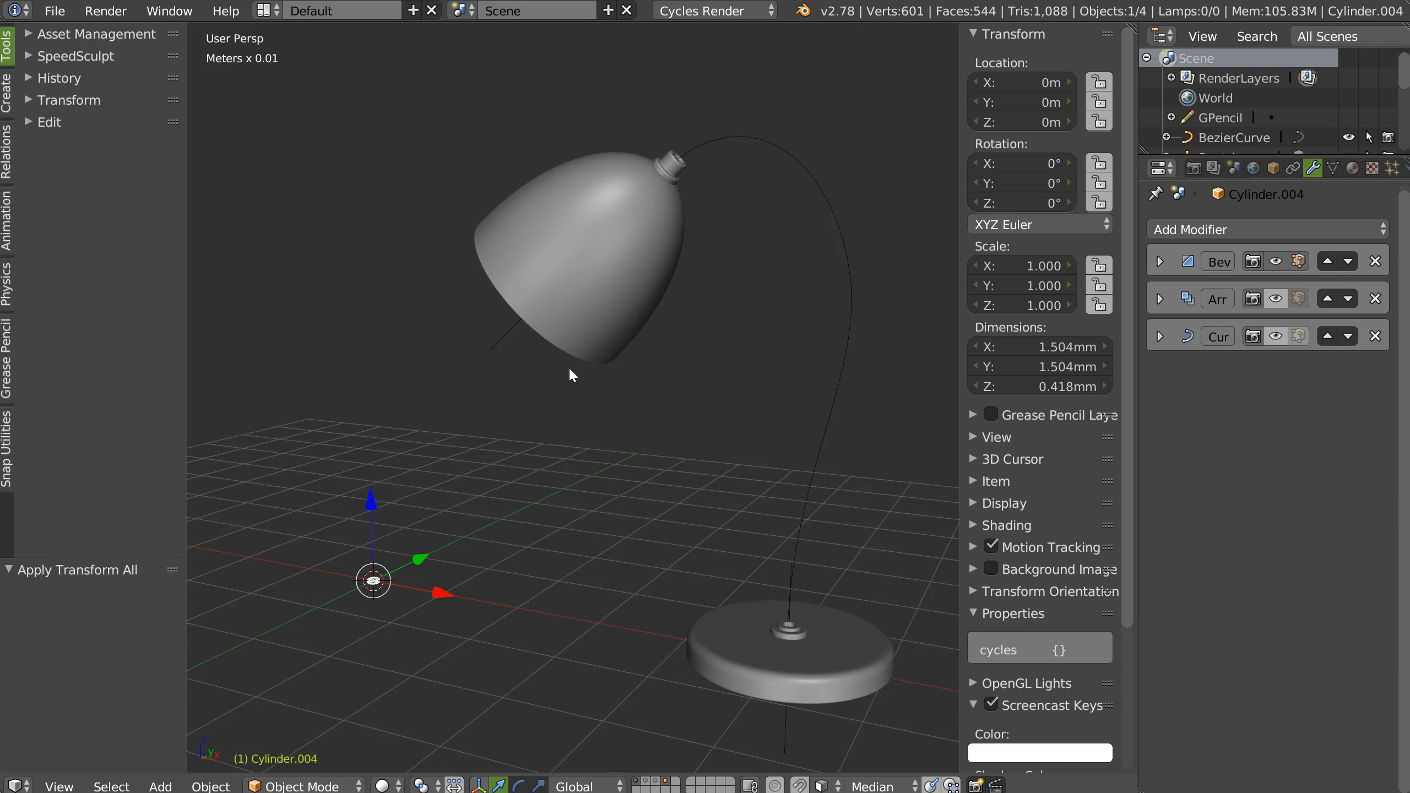
{"action": "key", "text": "KP_Decimal"}
{"action": "middle_click_drag", "start_coordinate": [520, 409], "coordinate": [751, 442]}
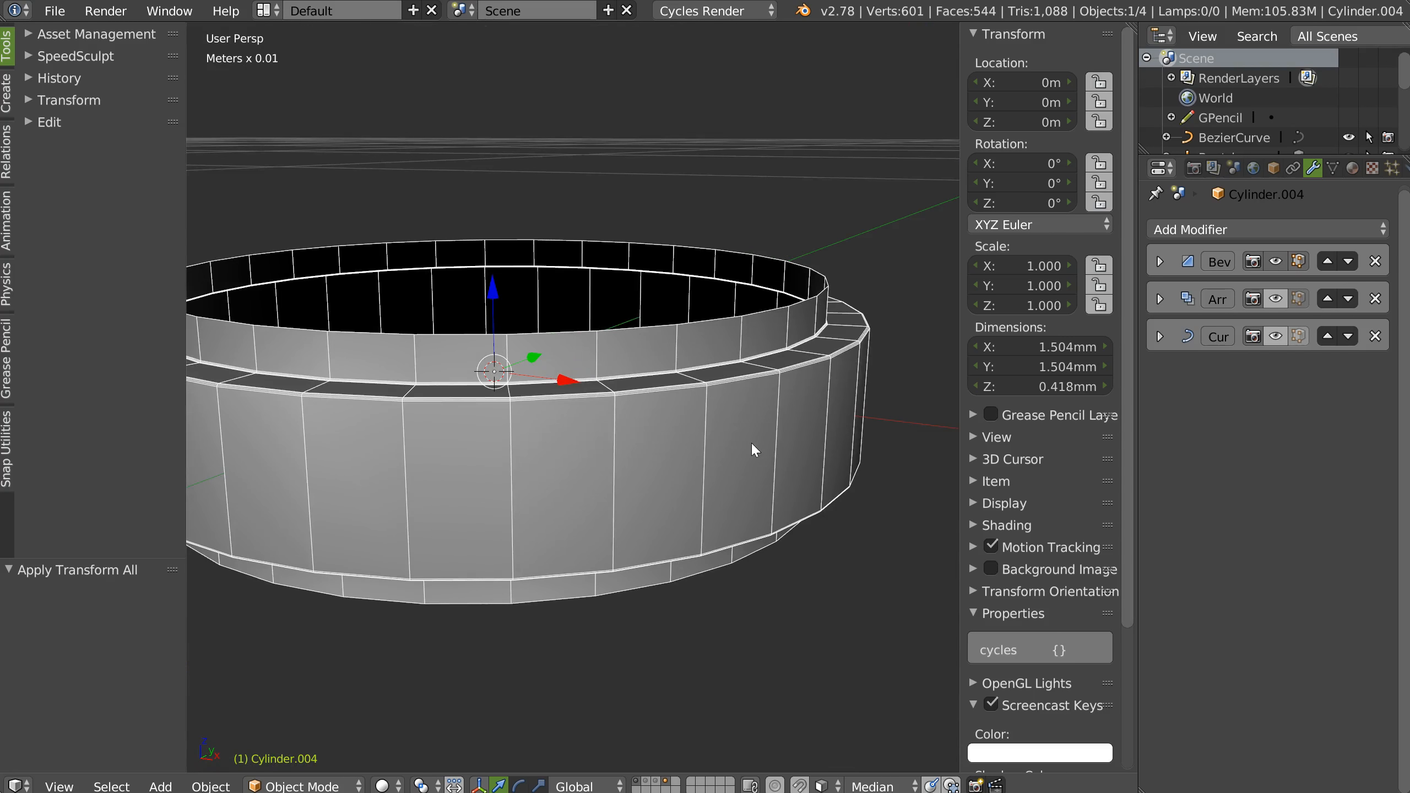
Step: Readjust the bevel width on the isolated ring to keep its edges clean
{"action": "key", "text": "alt+s"}
{"action": "left_click", "coordinate": [882, 454]}
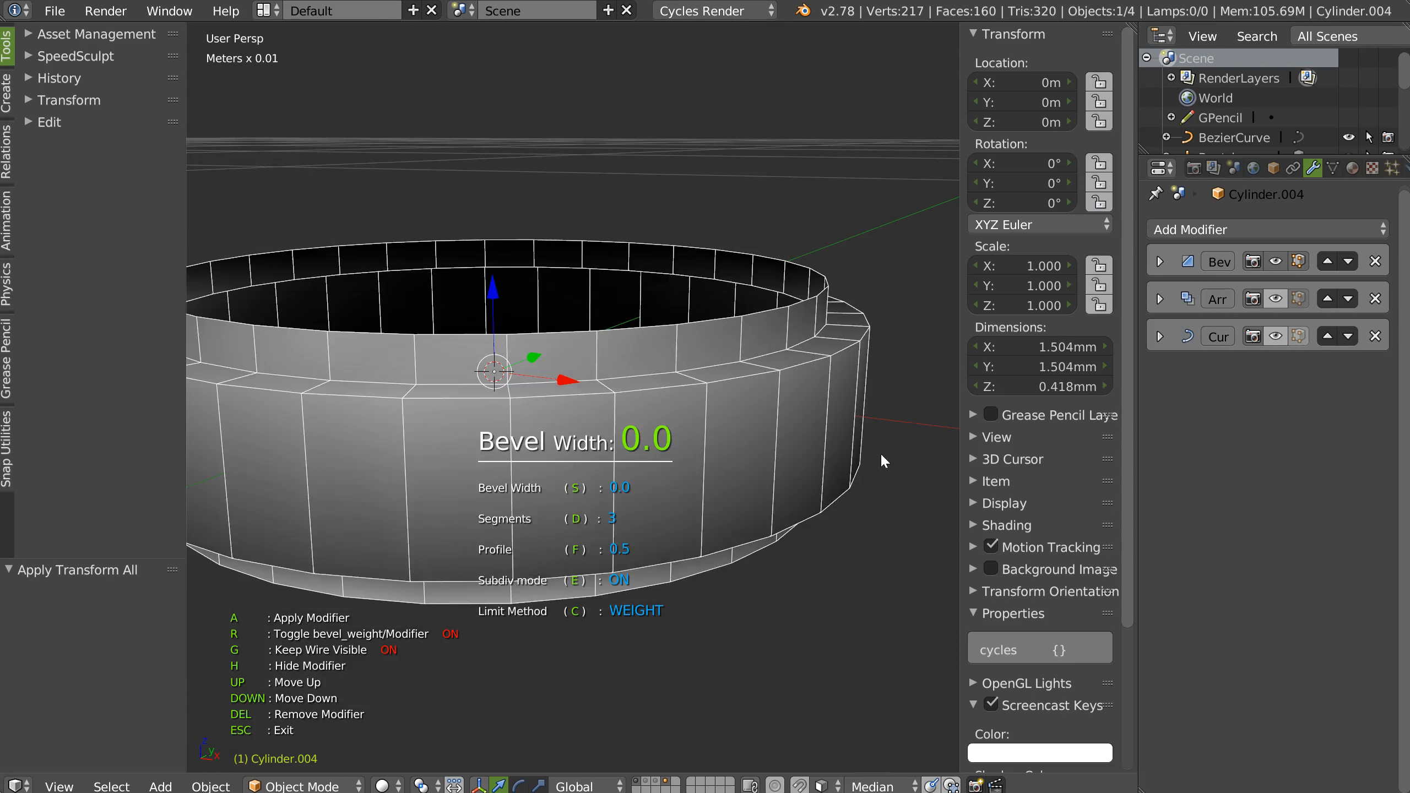
{"action": "key", "text": "n"}
{"action": "key", "text": "Escape"}
{"action": "key", "text": "Home"}
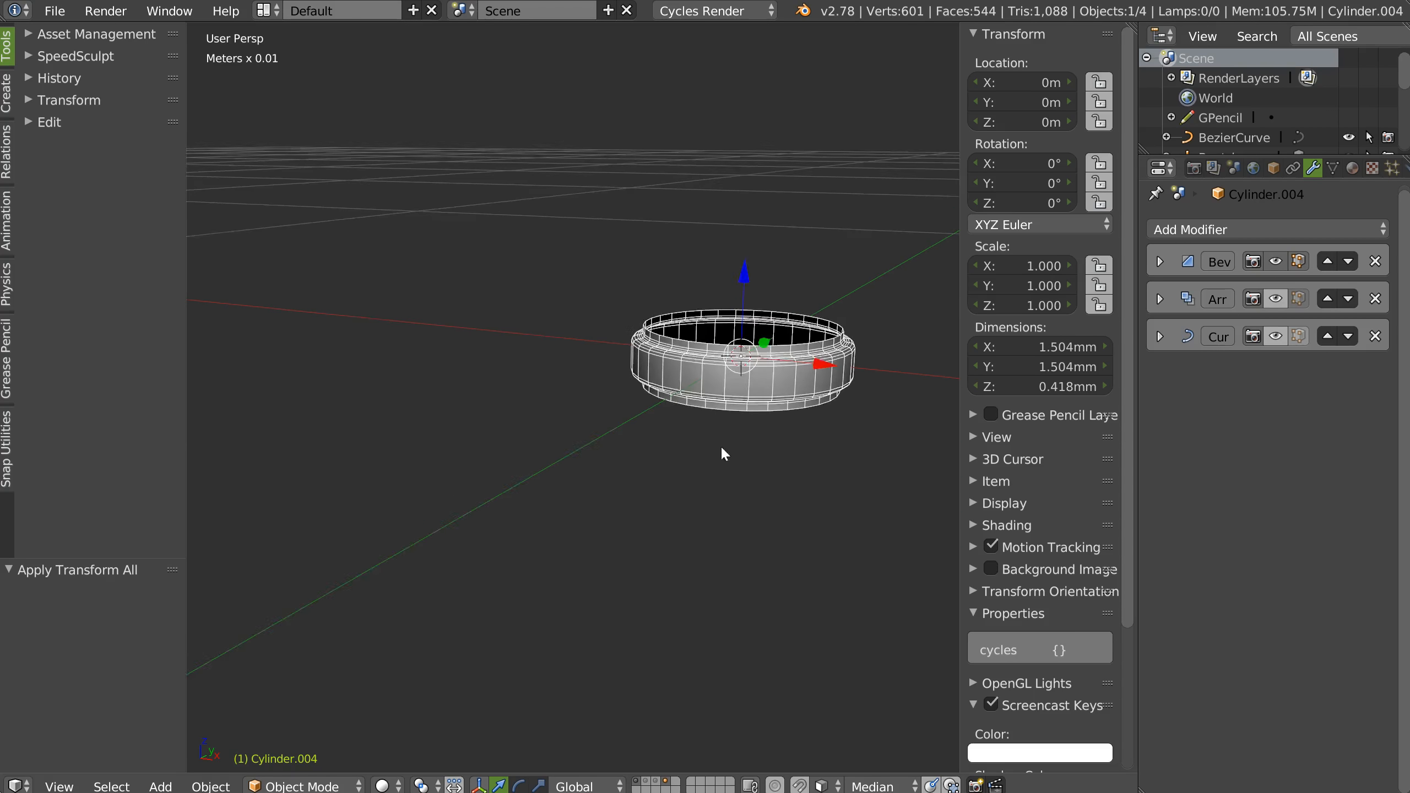
Step: Show the array again with the curve deformation hidden, and expand the Array modifier's settings
{"action": "middle_click_drag", "start_coordinate": [822, 391], "coordinate": [693, 350], "text": "shift"}
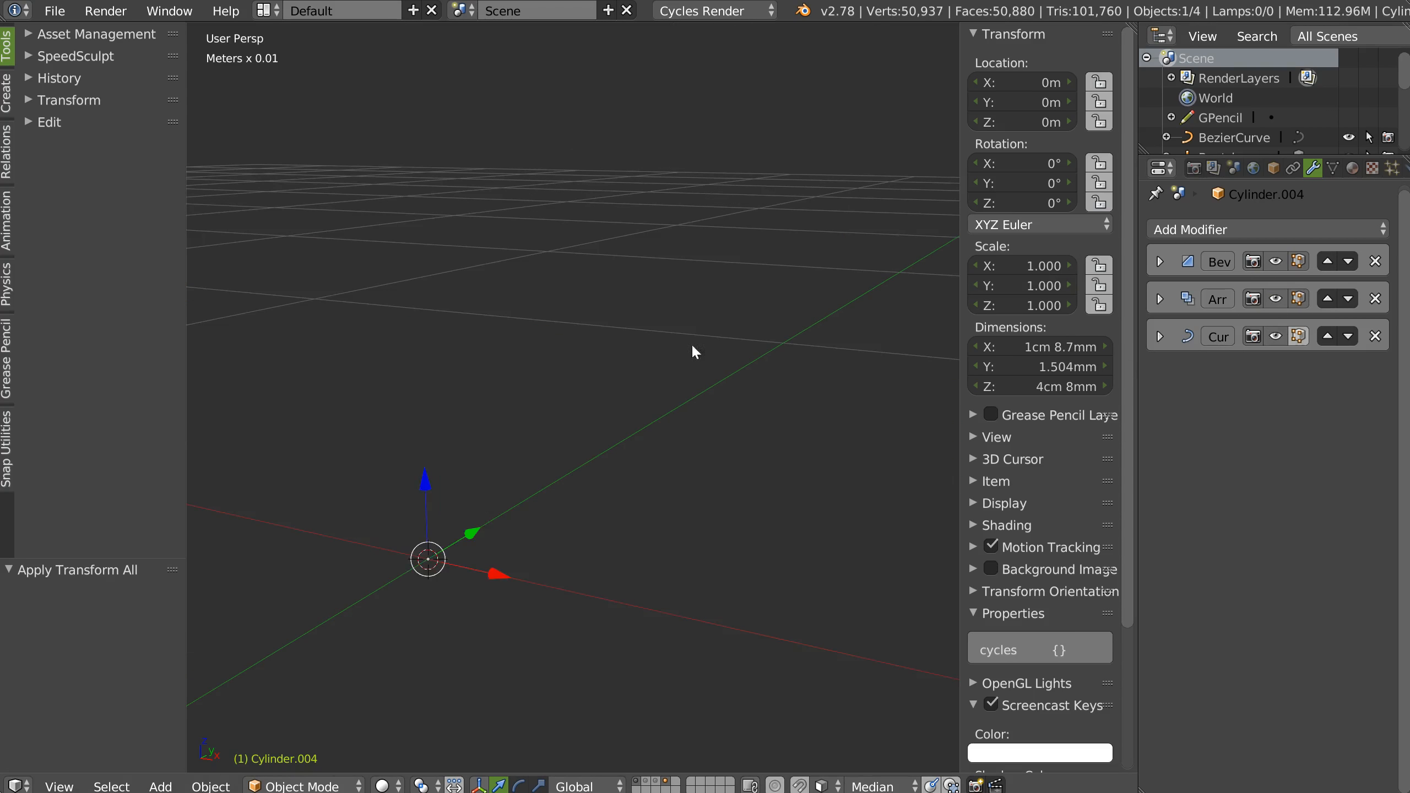
{"action": "left_click", "coordinate": [1275, 336]}
{"action": "scroll", "coordinate": [540, 361], "scroll_direction": "up", "scroll_amount": 4}
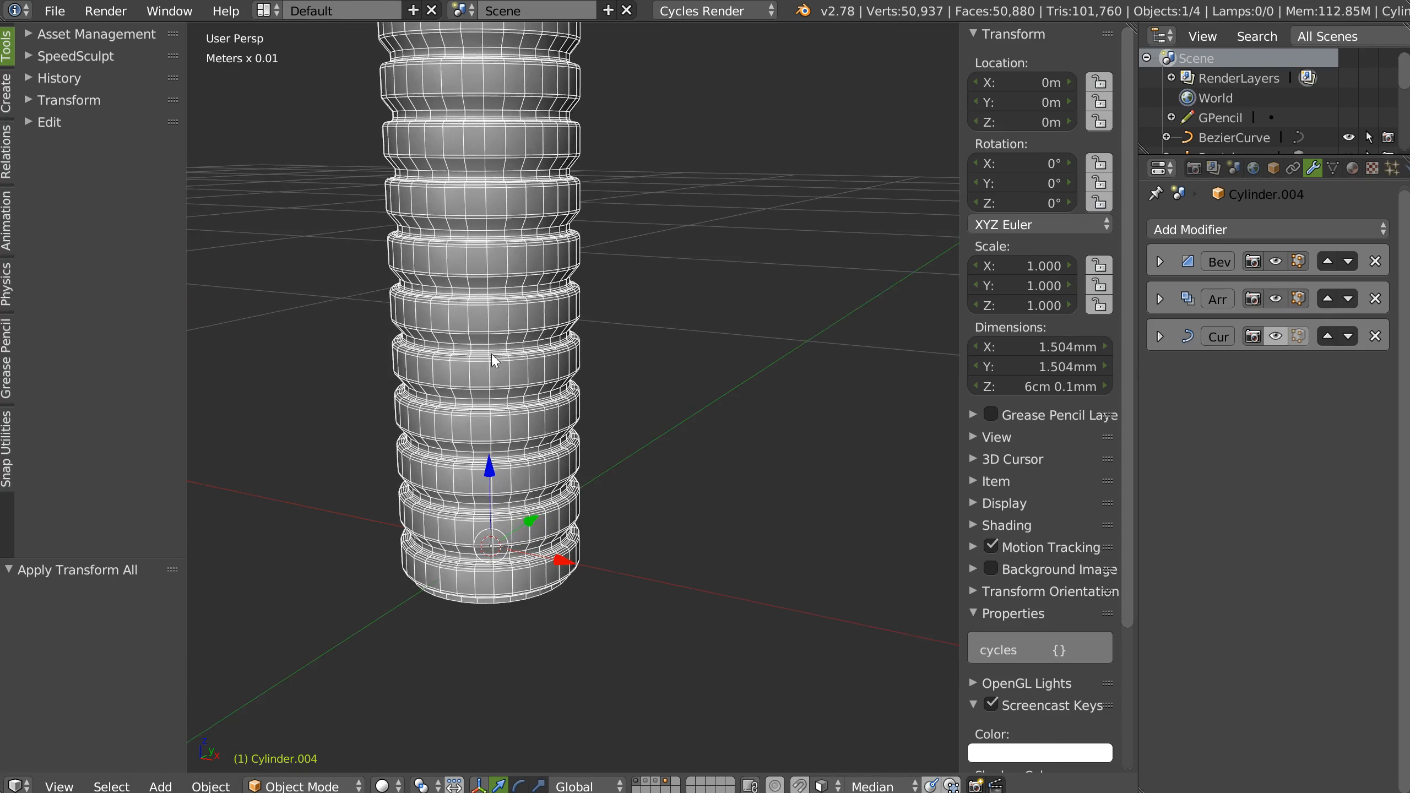
{"action": "left_click", "coordinate": [1159, 299]}
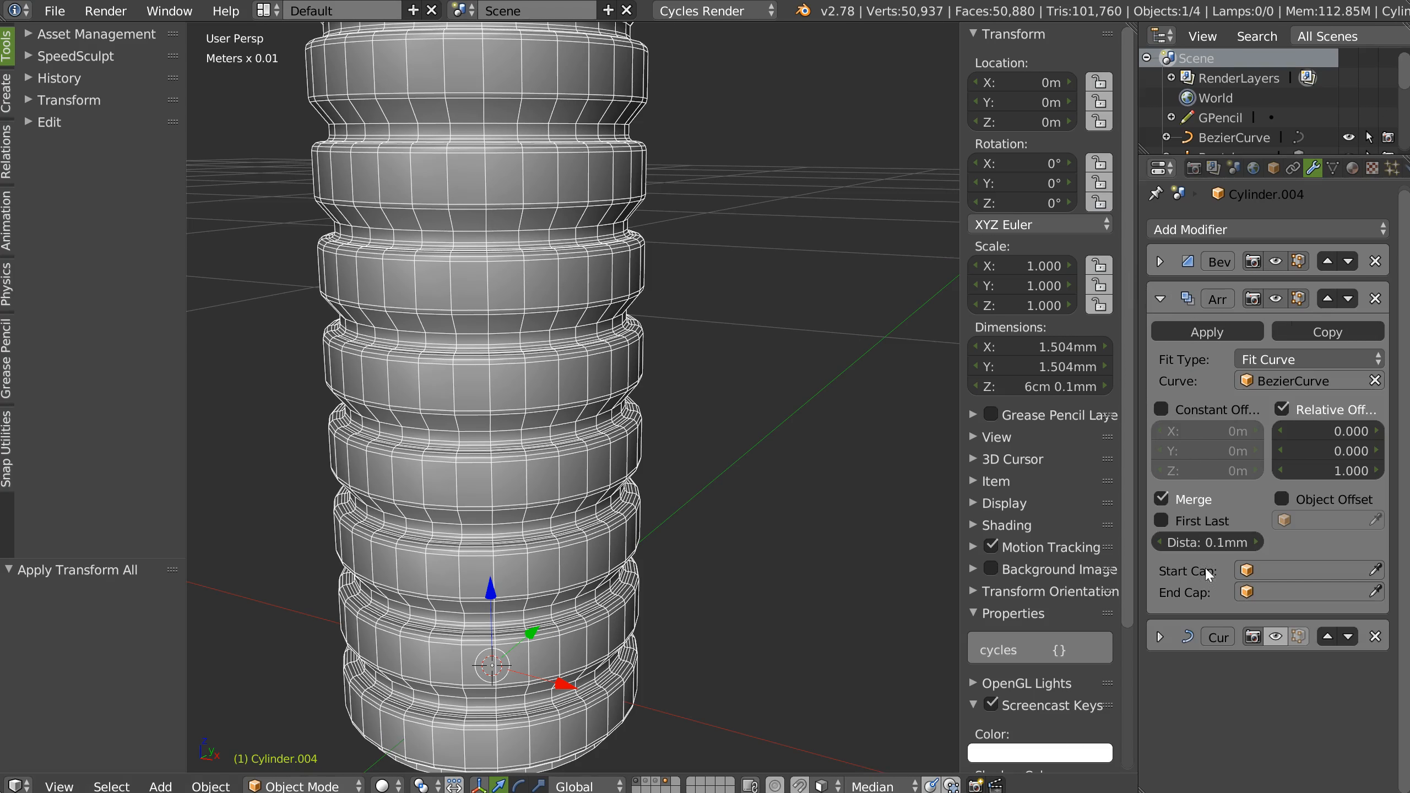
Step: Turn the array's Merge option off and back on to compare the joints between rings
{"action": "left_click", "coordinate": [1160, 500]}
{"action": "scroll", "coordinate": [600, 366], "scroll_direction": "up", "scroll_amount": 3}
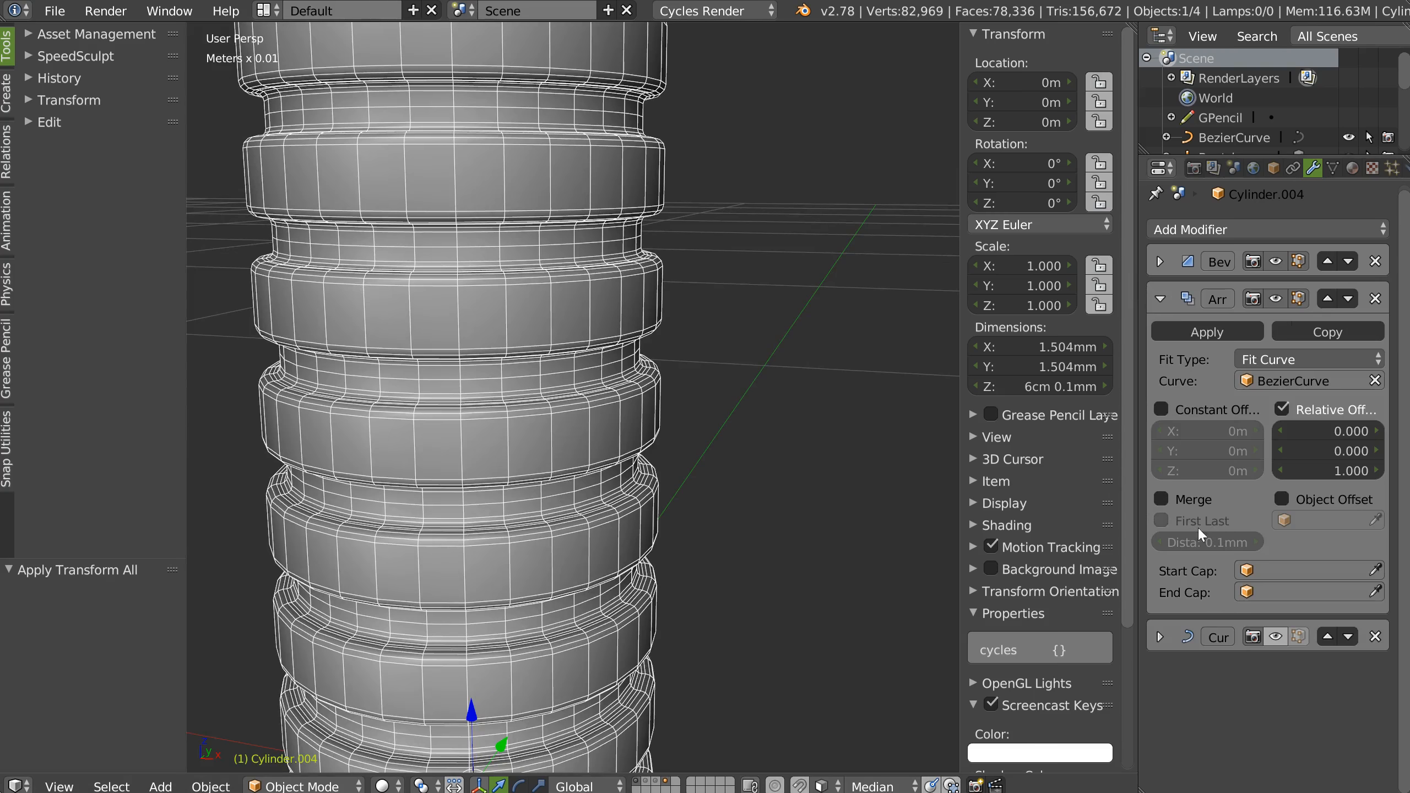
{"action": "left_click", "coordinate": [1156, 498]}
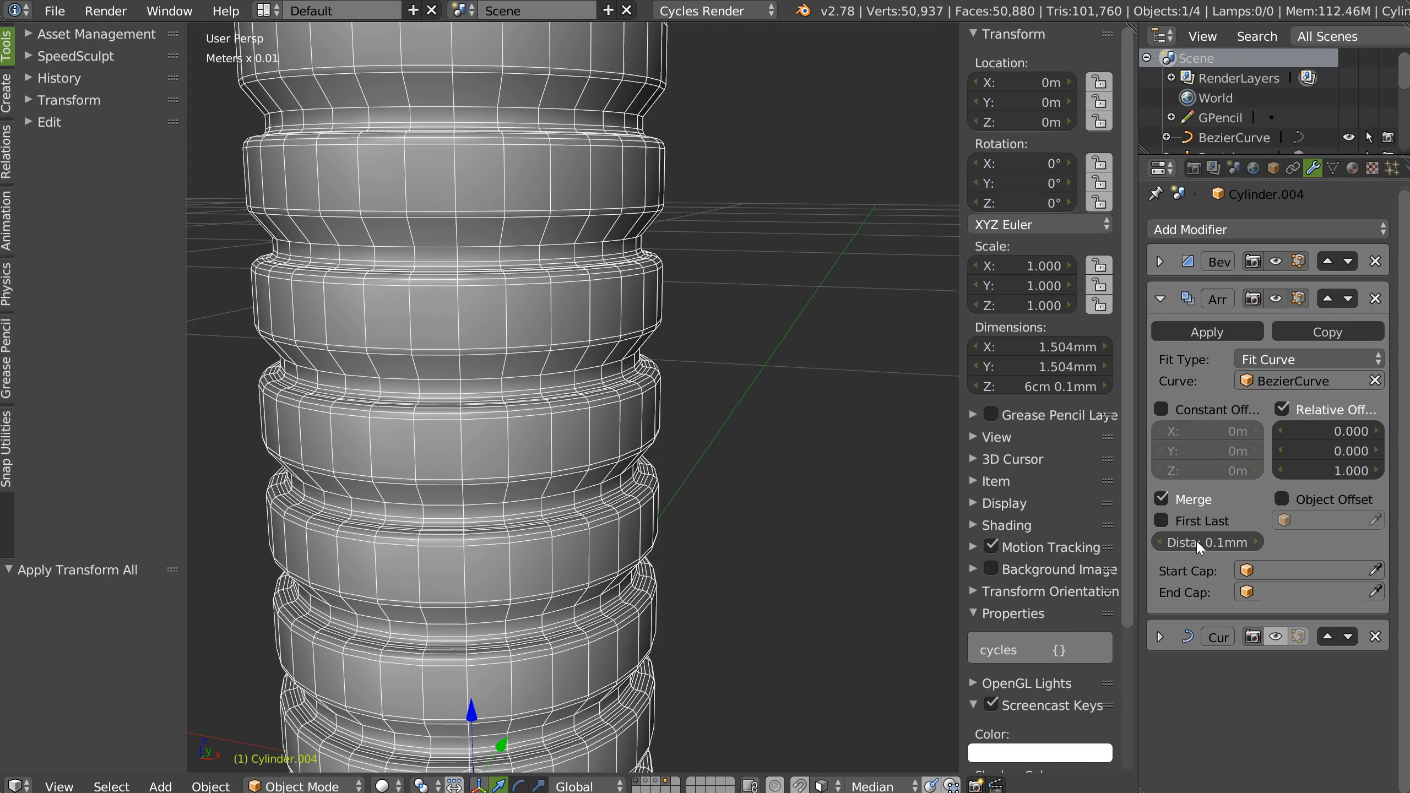
Step: Try array merge distances of 0 m and 1 cm
{"action": "left_click_drag", "start_coordinate": [1196, 544], "coordinate": [1185, 544]}
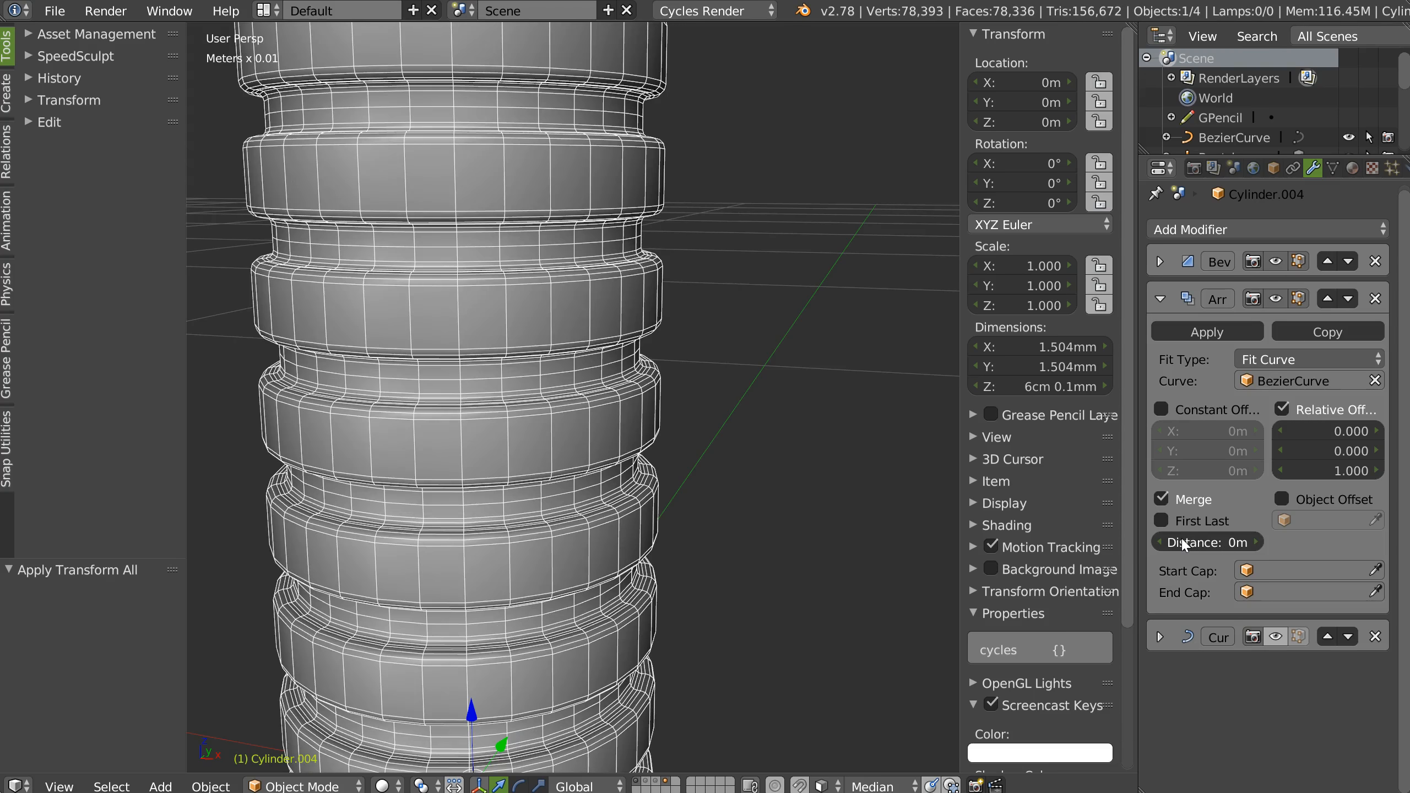
{"action": "left_click", "coordinate": [1185, 543]}
{"action": "type", "text": "01m"}
{"action": "key", "text": "Return"}
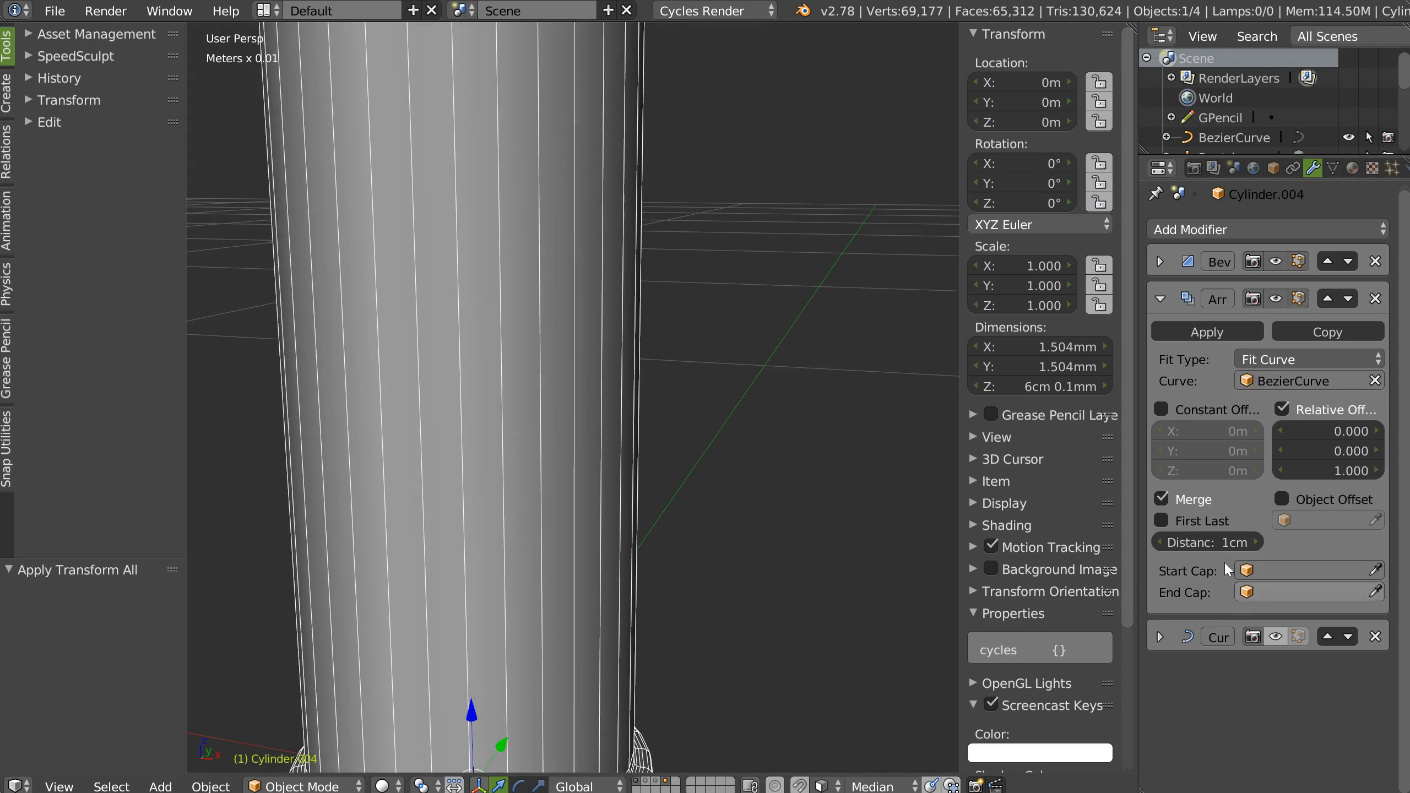
Step: Set the array's merge distance to 0.05 mm
{"action": "left_click", "coordinate": [1188, 542]}
{"action": "left_click_drag", "start_coordinate": [1168, 542], "coordinate": [1166, 499]}
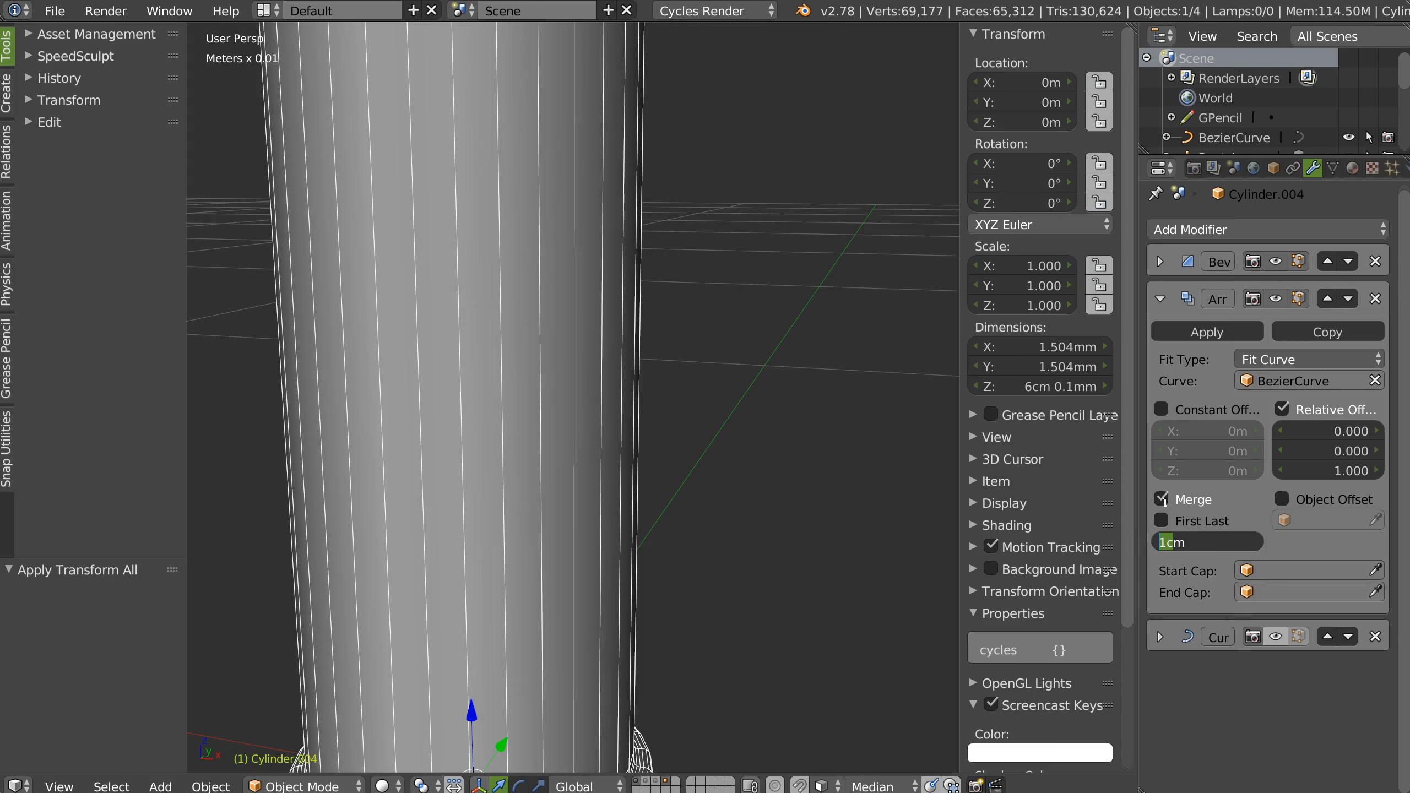
{"action": "type", "text": "0.05mm"}
{"action": "key", "text": "Return"}
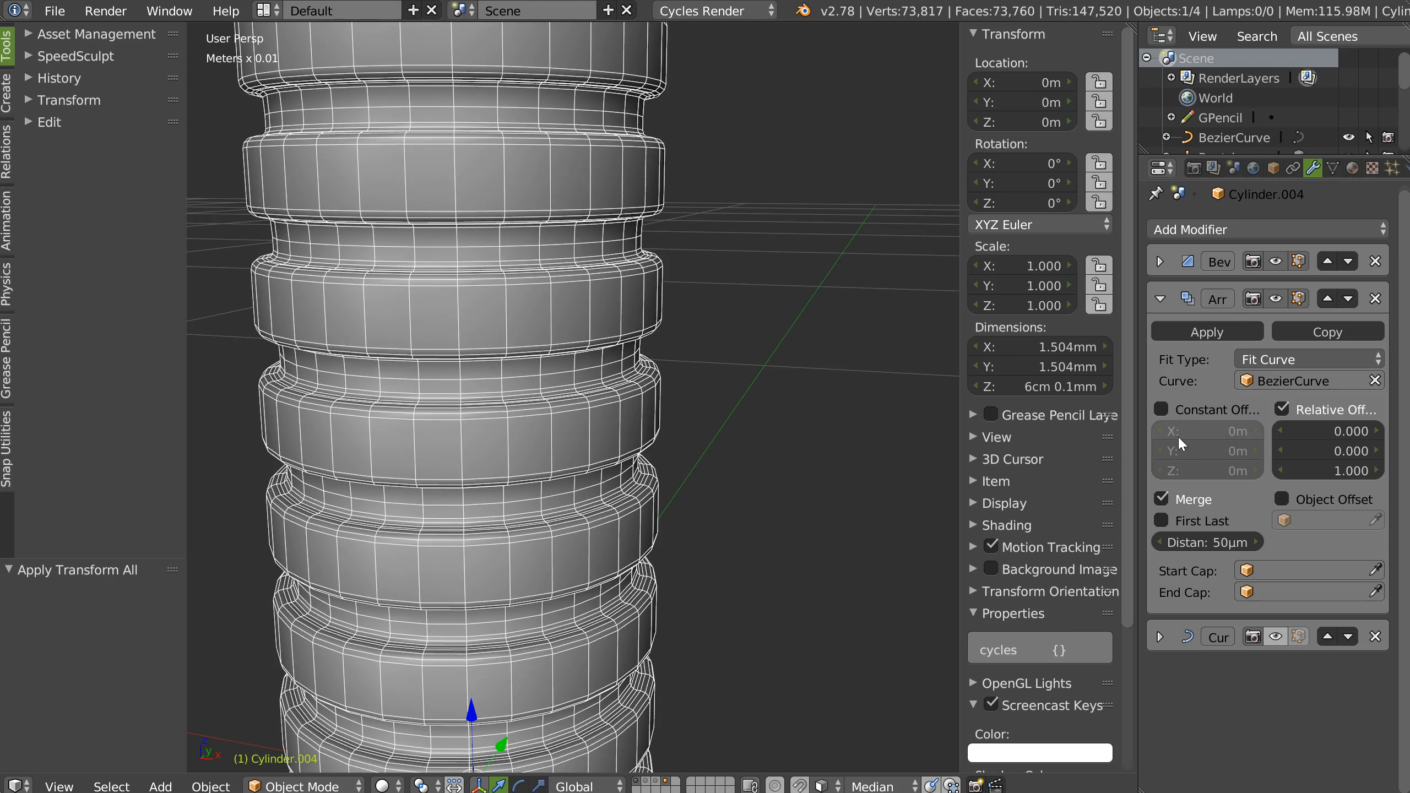
{"action": "scroll", "coordinate": [657, 294], "scroll_direction": "down", "scroll_amount": 10}
{"action": "middle_click_drag", "start_coordinate": [683, 294], "coordinate": [497, 489], "text": "shift"}
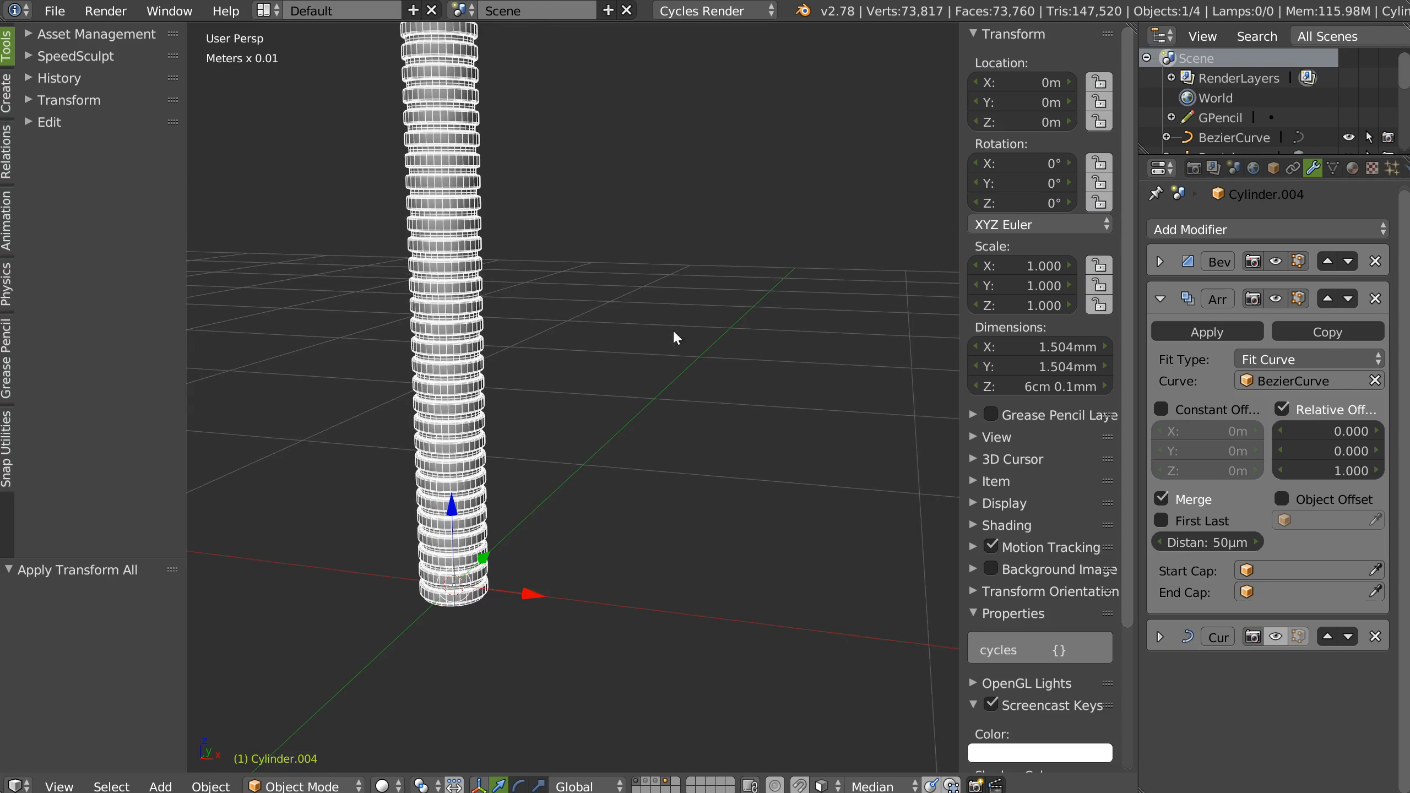
Step: Show the Curve modifier's deformation in the viewport again and check the rings along the bent arm
{"action": "scroll", "coordinate": [672, 328], "scroll_direction": "down", "scroll_amount": 2}
{"action": "left_click", "coordinate": [1275, 638]}
{"action": "scroll", "coordinate": [584, 421], "scroll_direction": "down", "scroll_amount": 6}
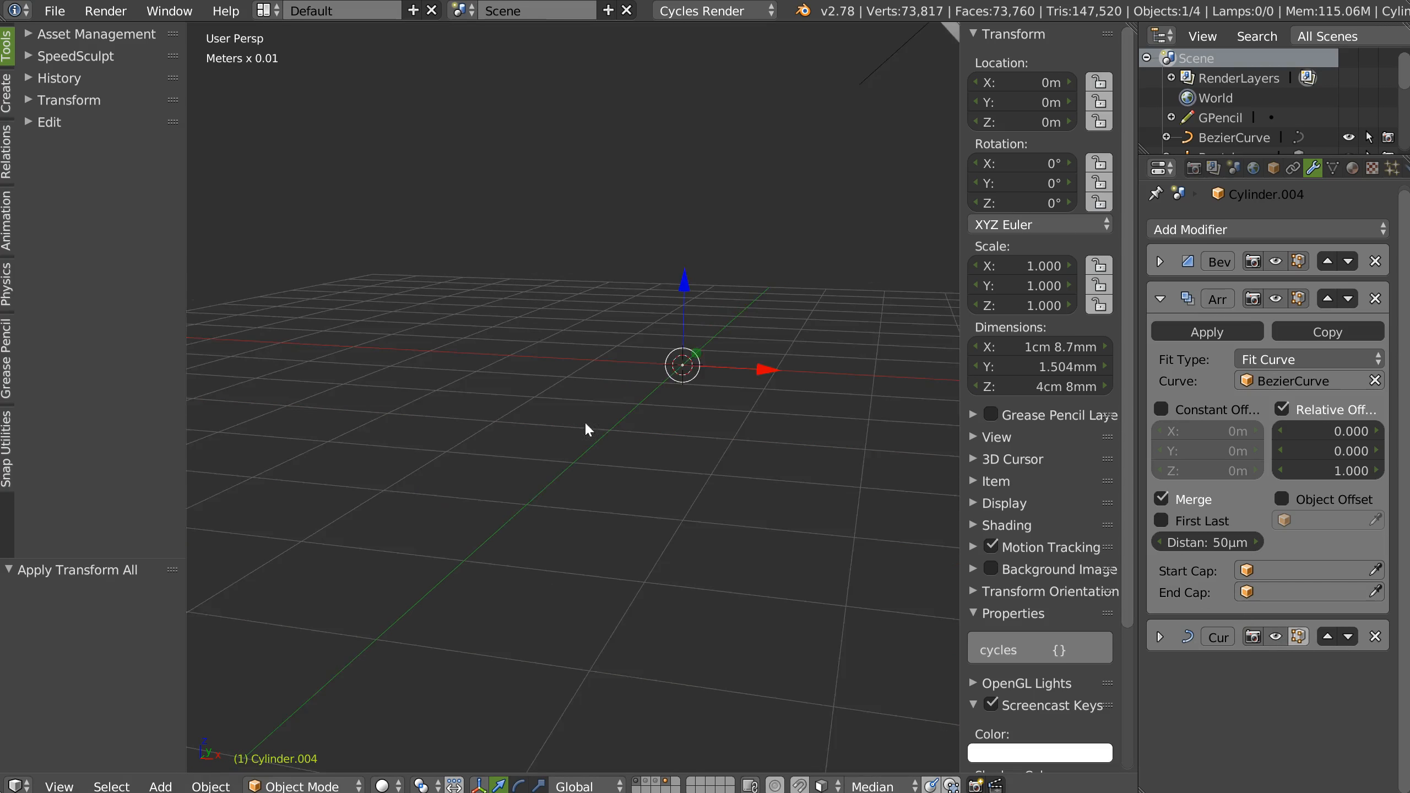
{"action": "middle_click_drag", "start_coordinate": [584, 421], "coordinate": [388, 583], "text": "shift"}
{"action": "scroll", "coordinate": [626, 336], "scroll_direction": "up", "scroll_amount": 4}
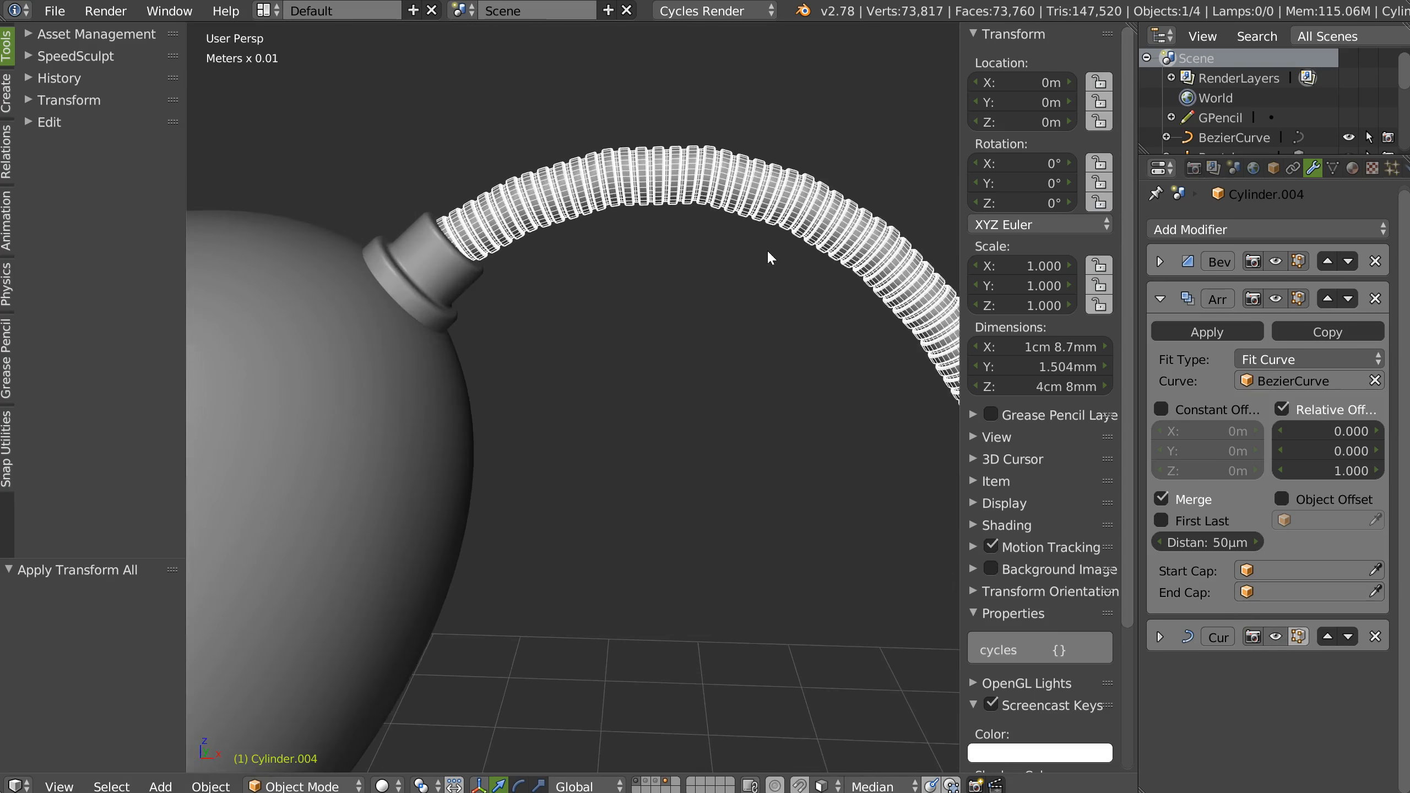
{"action": "scroll", "coordinate": [767, 249], "scroll_direction": "up", "scroll_amount": 2}
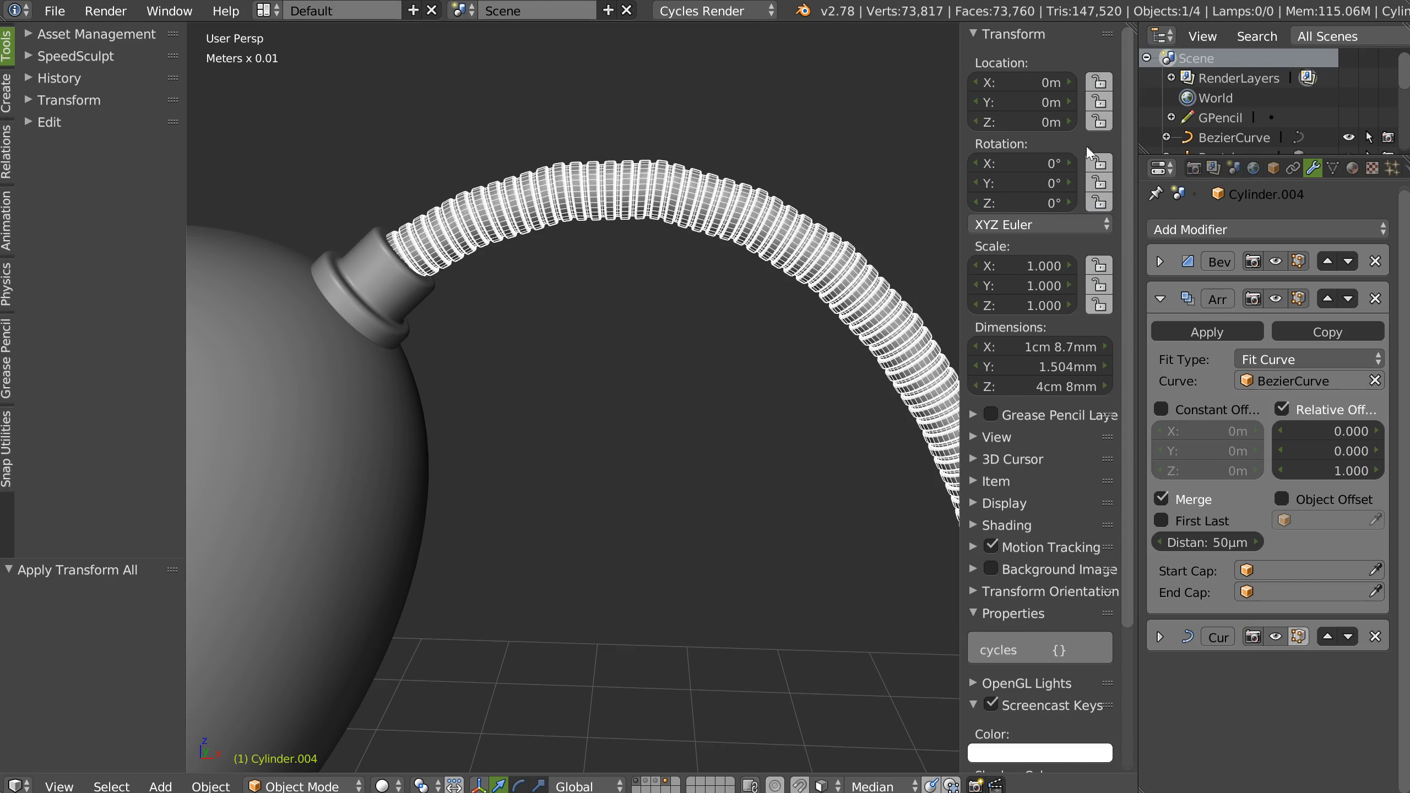
Step: Try a level 2 Subdivision Surface modifier on the arm's Bezier curve, and remove the modifier
{"action": "left_click", "coordinate": [1238, 137]}
{"action": "right_click", "coordinate": [648, 335]}
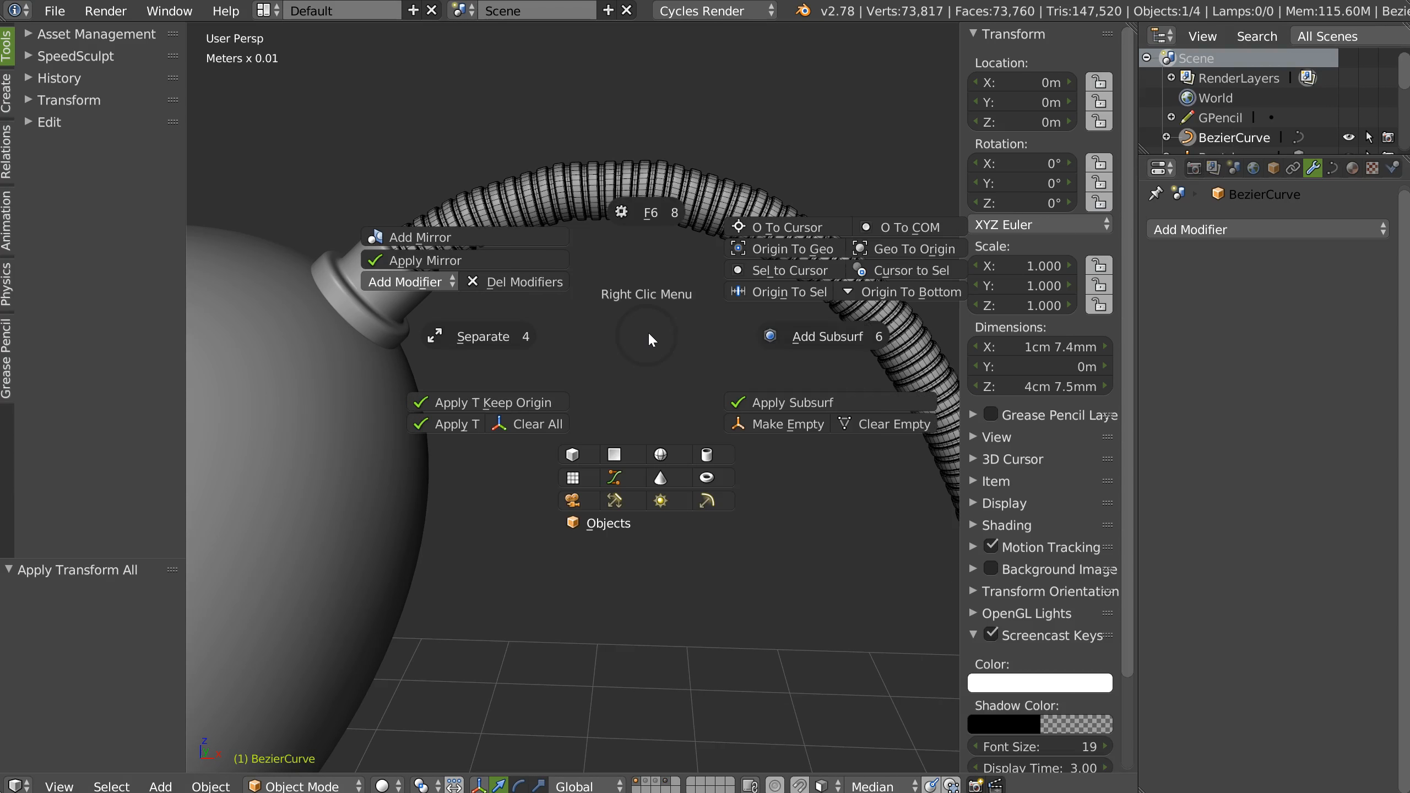
{"action": "left_click", "coordinate": [826, 337]}
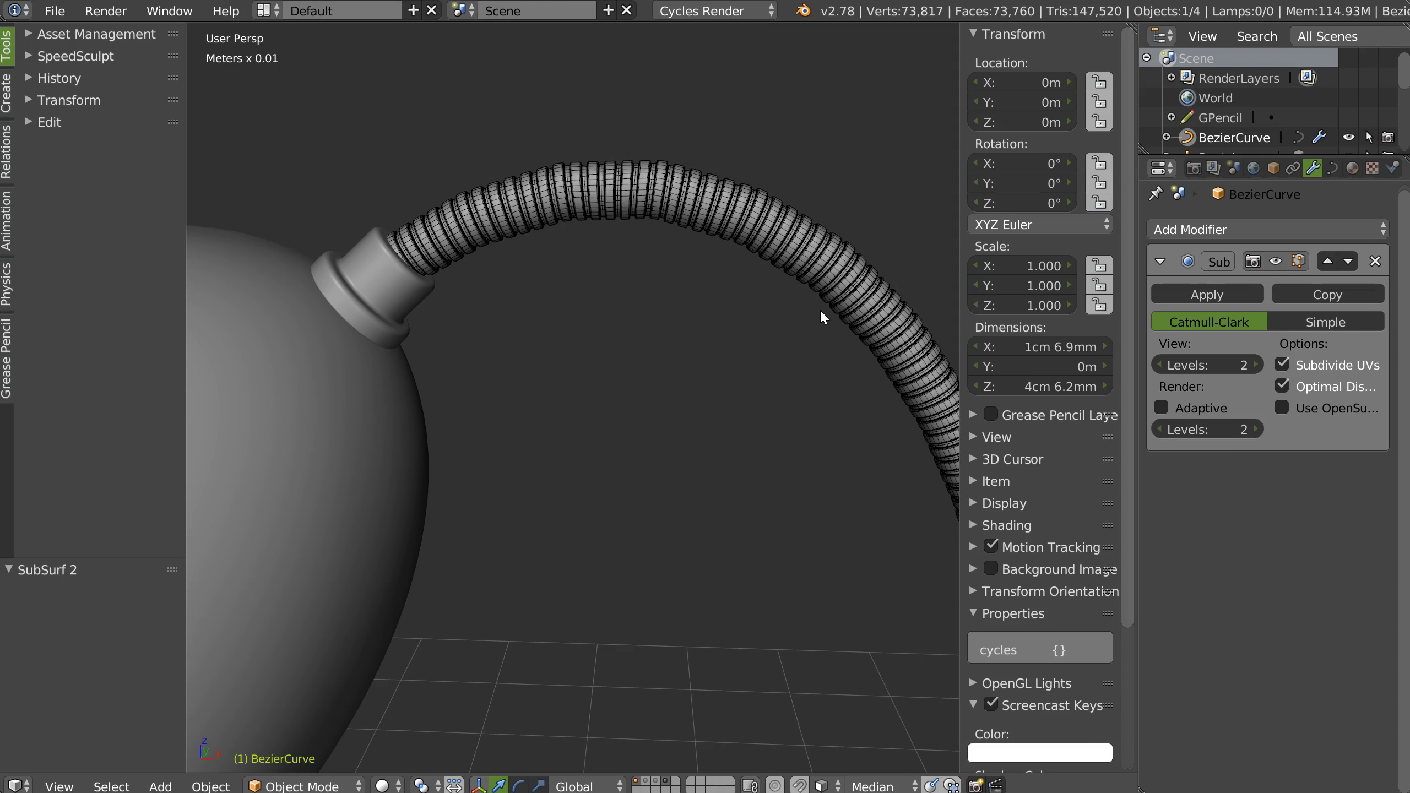
{"action": "middle_click_drag", "start_coordinate": [780, 315], "coordinate": [935, 213]}
{"action": "left_click", "coordinate": [1376, 261]}
Step: Subdivide the arm's Bezier curve with all three of its control points selected
{"action": "key", "text": "Tab"}
{"action": "right_click", "coordinate": [489, 191]}
{"action": "right_click", "coordinate": [741, 339], "text": "shift"}
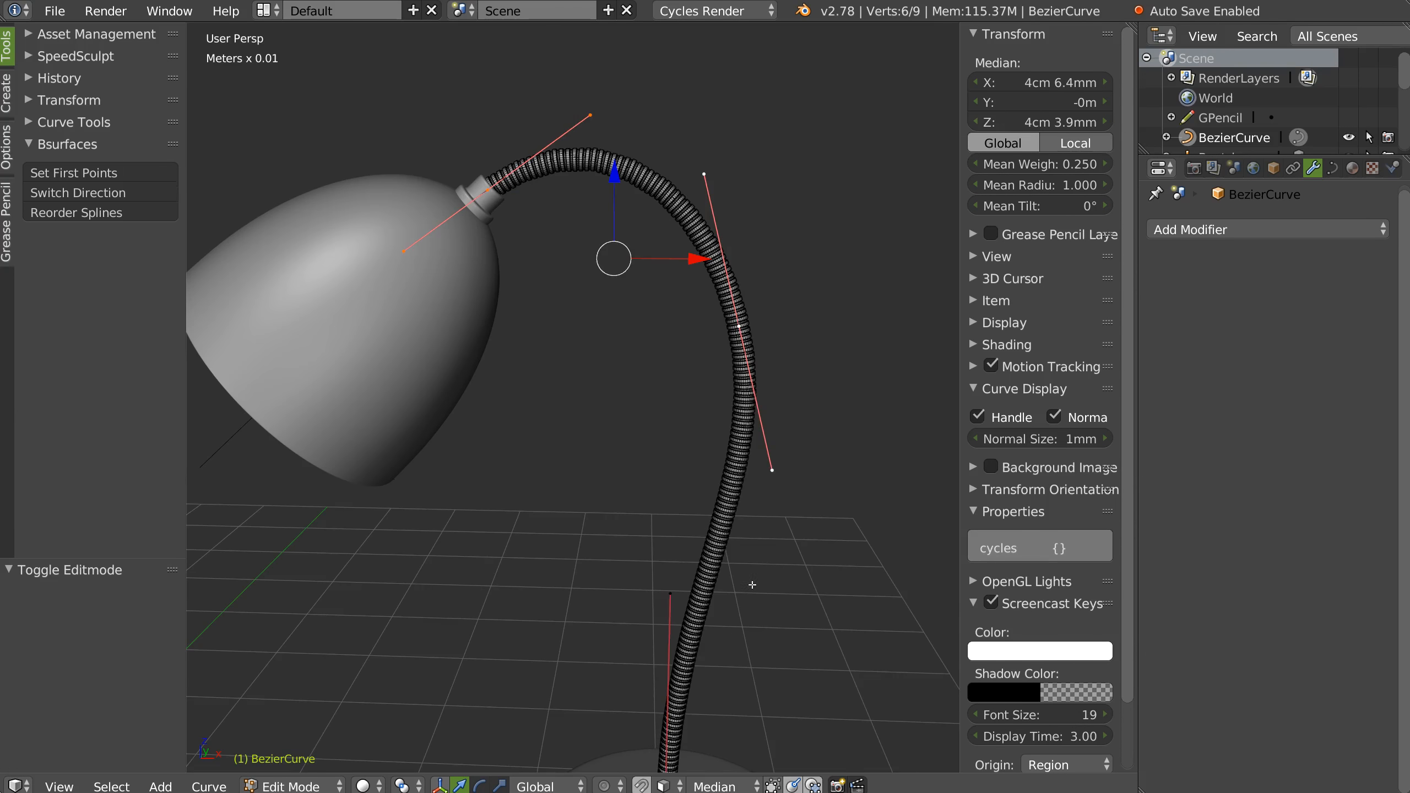
{"action": "middle_click_drag", "start_coordinate": [753, 585], "coordinate": [759, 461], "text": "shift"}
{"action": "right_click", "coordinate": [672, 701], "text": "shift"}
{"action": "key", "text": "w"}
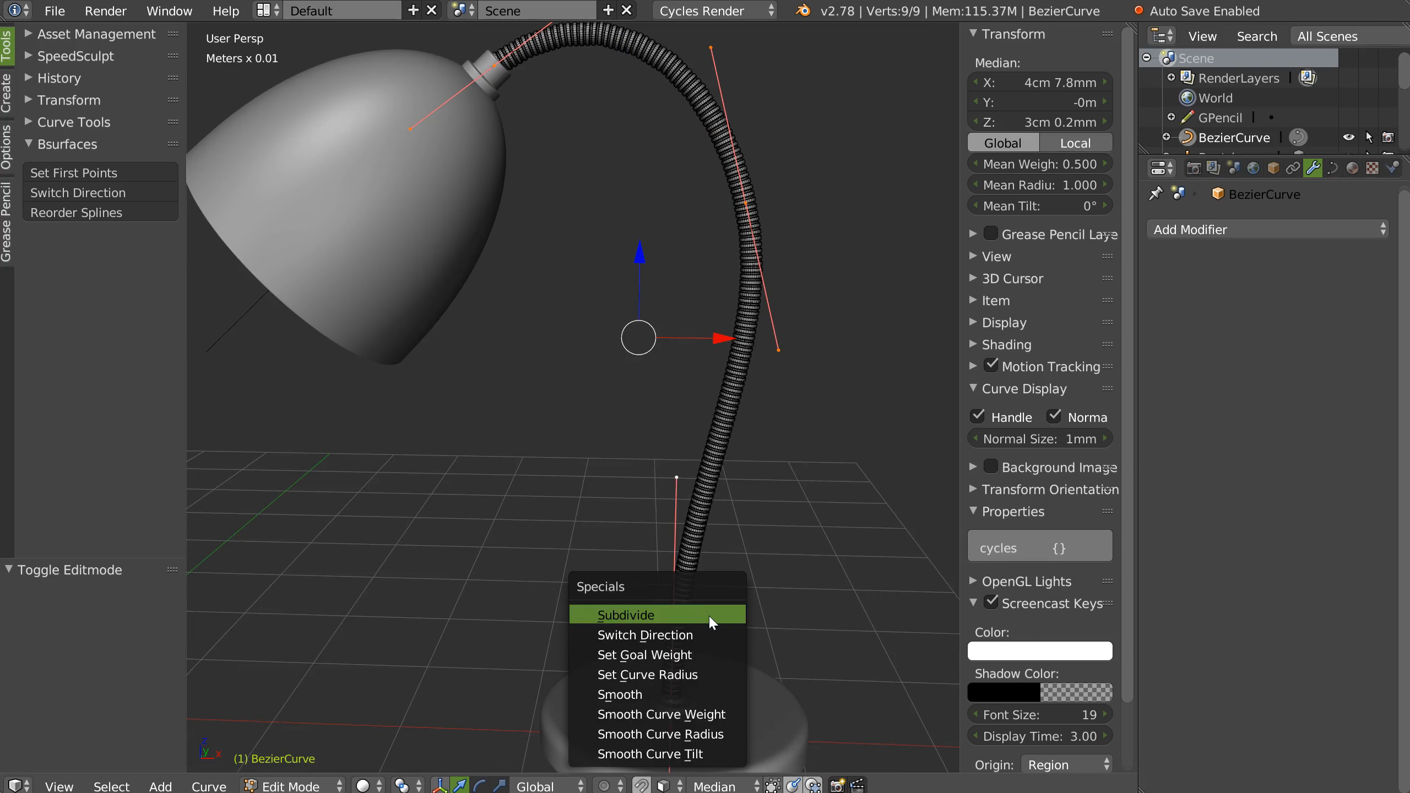
{"action": "left_click", "coordinate": [631, 615]}
Step: In front view, move the new control point near the arm's crest about 0.36 mm in X and -0.04 mm in Z, and leave editing
{"action": "mouse_move", "coordinate": [662, 297]}
{"action": "middle_mouse_down", "text": "shift"}
{"action": "mouse_move", "coordinate": [670, 378]}
{"action": "mouse_move", "coordinate": [610, 448]}
{"action": "mouse_move", "coordinate": [708, 256]}
{"action": "mouse_move", "coordinate": [664, 324]}
{"action": "middle_mouse_up", "text": "shift"}
{"action": "key", "text": "KP_1"}
{"action": "right_click", "coordinate": [660, 249]}
{"action": "key", "text": "g"}
{"action": "left_click", "coordinate": [678, 249]}
{"action": "middle_click_drag", "start_coordinate": [792, 480], "coordinate": [689, 352], "text": "shift"}
{"action": "middle_click_drag", "start_coordinate": [688, 352], "coordinate": [705, 119], "text": "shift"}
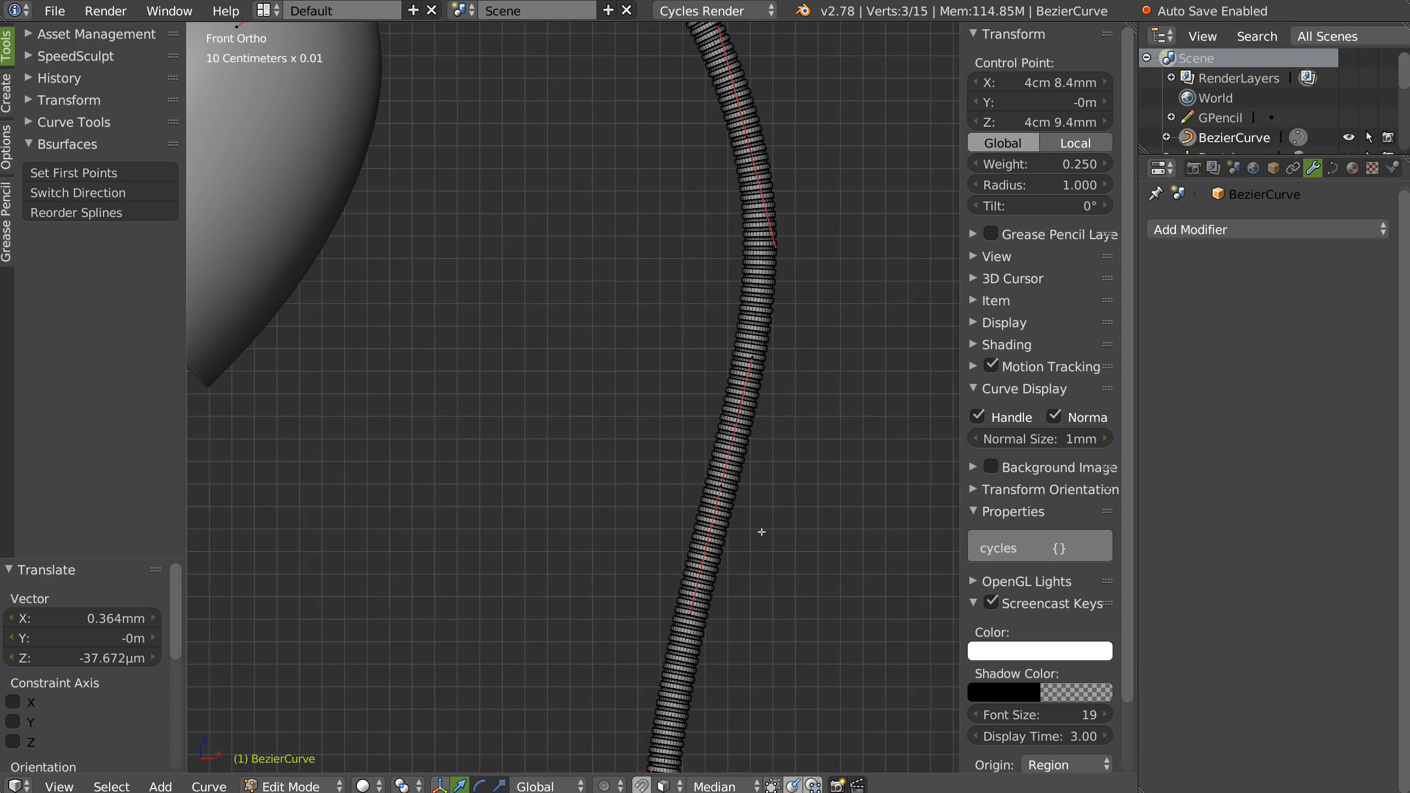
{"action": "middle_click_drag", "start_coordinate": [758, 529], "coordinate": [483, 578], "text": "ctrl"}
{"action": "middle_click_drag", "start_coordinate": [483, 578], "coordinate": [594, 574], "text": "shift"}
{"action": "middle_click_drag", "start_coordinate": [714, 509], "coordinate": [700, 504], "text": "shift"}
{"action": "key", "text": "Tab"}
Step: Examine how the arm's rings meet the collar of the lamp head
{"action": "mouse_move", "coordinate": [654, 338]}
{"action": "middle_mouse_down"}
{"action": "mouse_move", "coordinate": [667, 391]}
{"action": "mouse_move", "coordinate": [743, 400]}
{"action": "mouse_move", "coordinate": [677, 418]}
{"action": "mouse_move", "coordinate": [698, 342]}
{"action": "mouse_move", "coordinate": [641, 330]}
{"action": "mouse_move", "coordinate": [612, 527]}
{"action": "middle_mouse_up"}
{"action": "right_click", "coordinate": [827, 401]}
{"action": "key", "text": "a"}
{"action": "middle_click_drag", "start_coordinate": [613, 528], "coordinate": [623, 129], "text": "ctrl"}
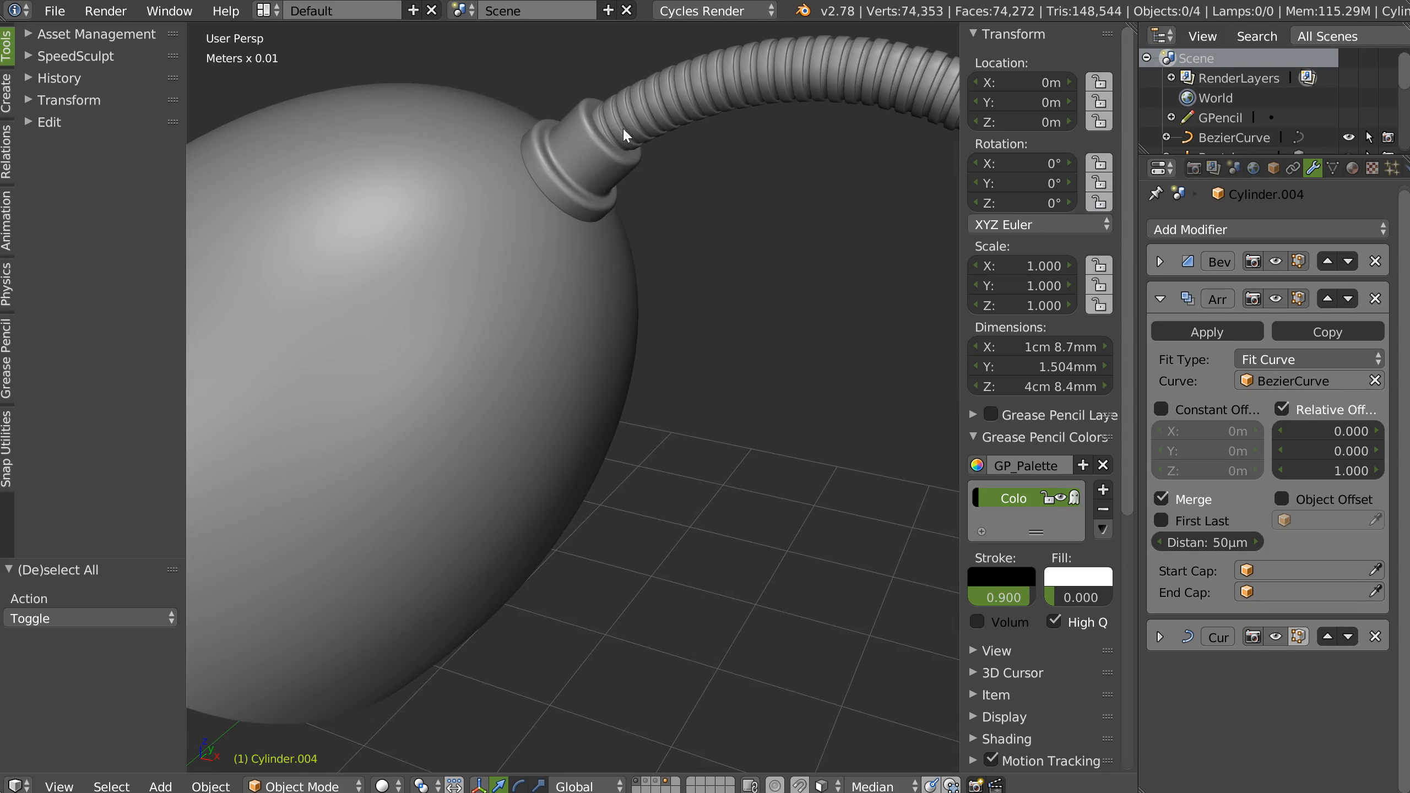
{"action": "right_click", "coordinate": [637, 117]}
{"action": "key", "text": "g"}
{"action": "right_click", "coordinate": [661, 200]}
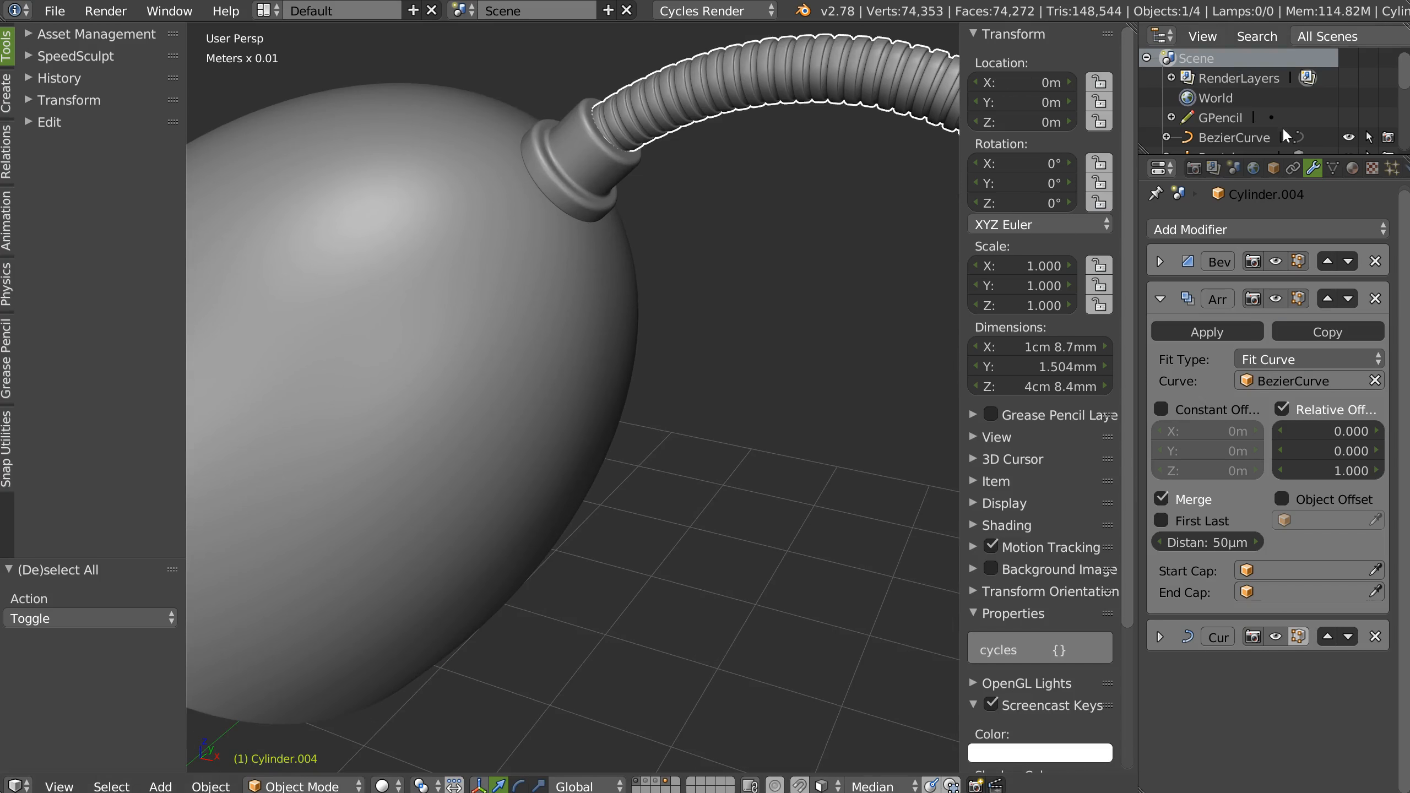
Step: Move the outer handle of the curve's lamp-head point about -1.19 mm in X and 0.18 mm in Z in front view, and leave editing
{"action": "left_click", "coordinate": [1226, 138]}
{"action": "key", "text": "Tab"}
{"action": "key", "text": "KP_1"}
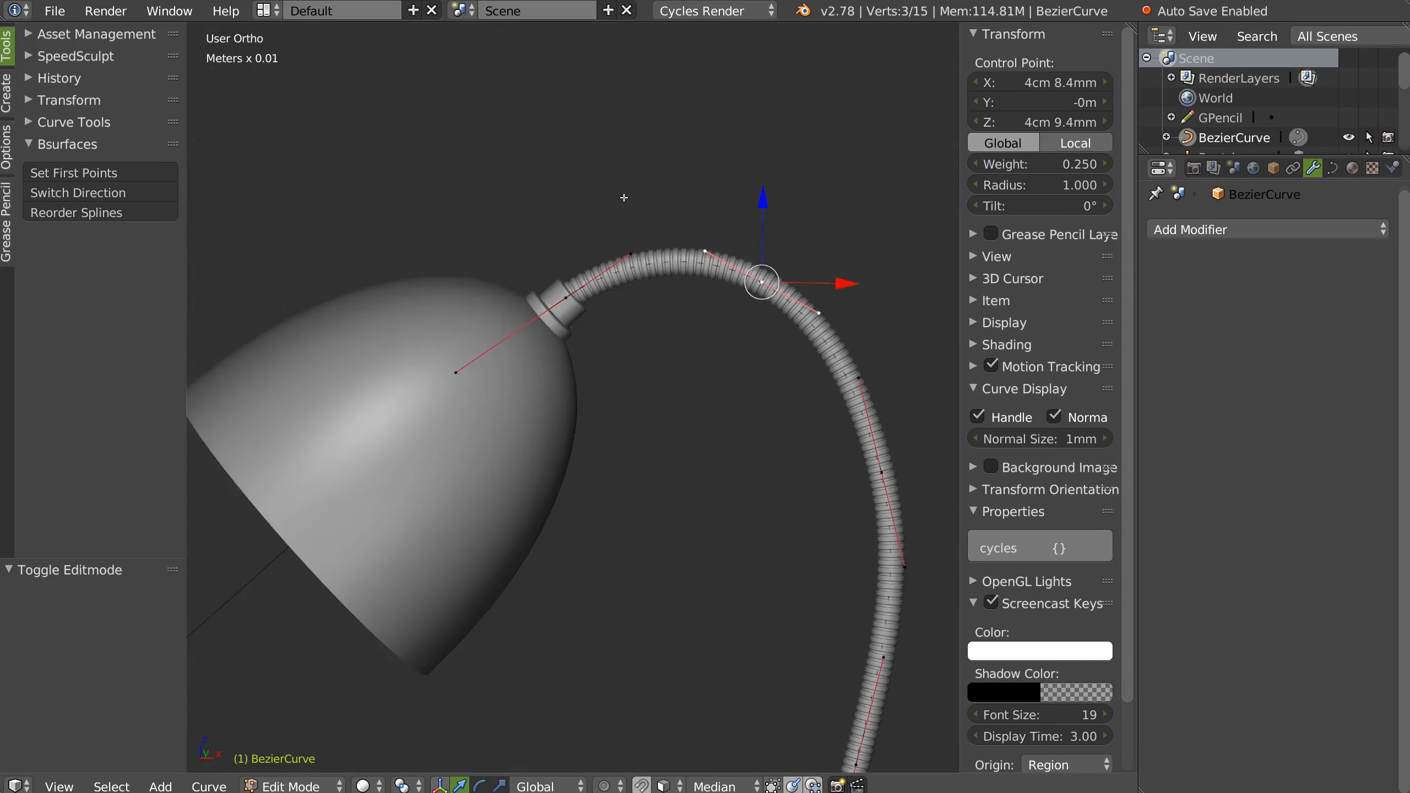
{"action": "scroll", "coordinate": [723, 185], "scroll_direction": "up", "scroll_amount": 3}
{"action": "right_click", "coordinate": [756, 161]}
{"action": "key", "text": "g"}
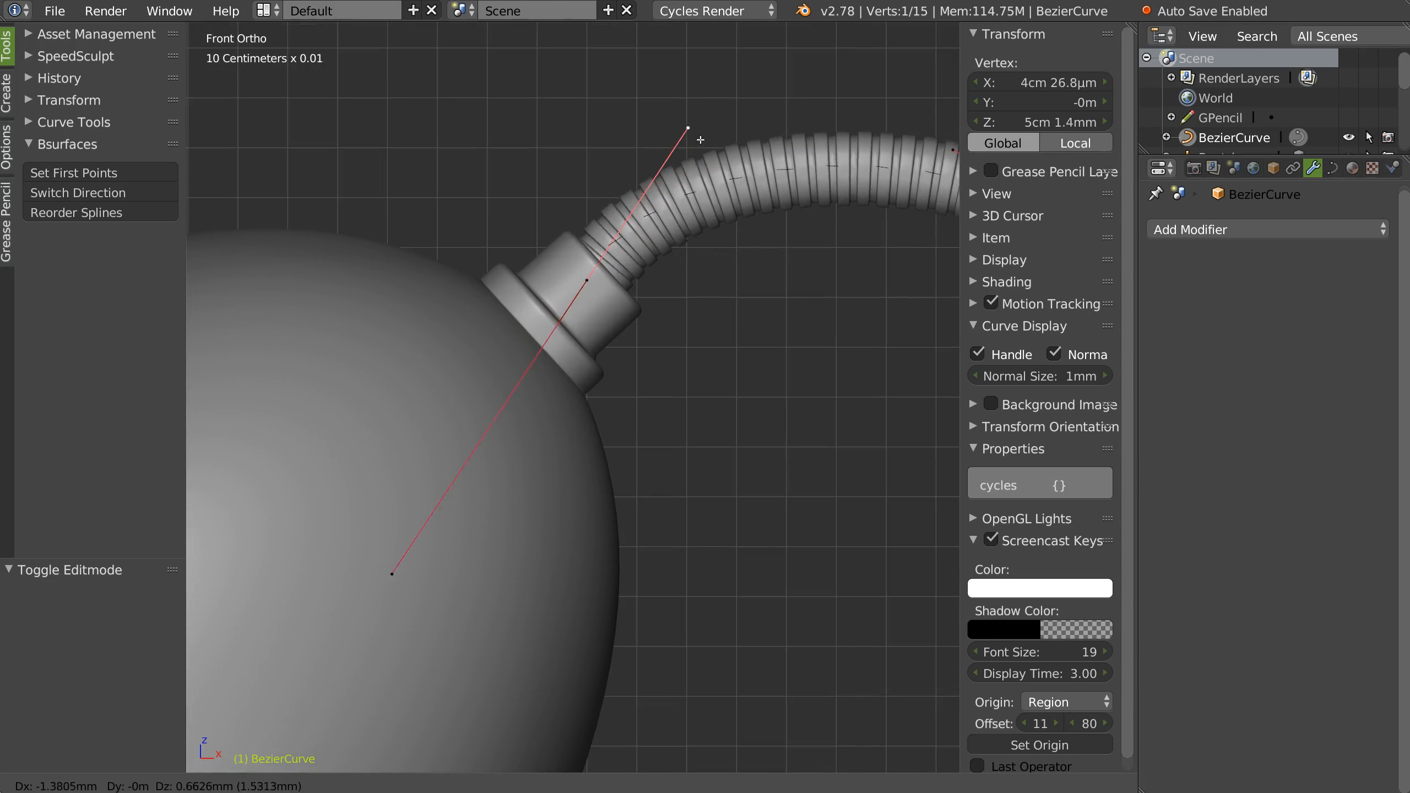
{"action": "left_click", "coordinate": [700, 151]}
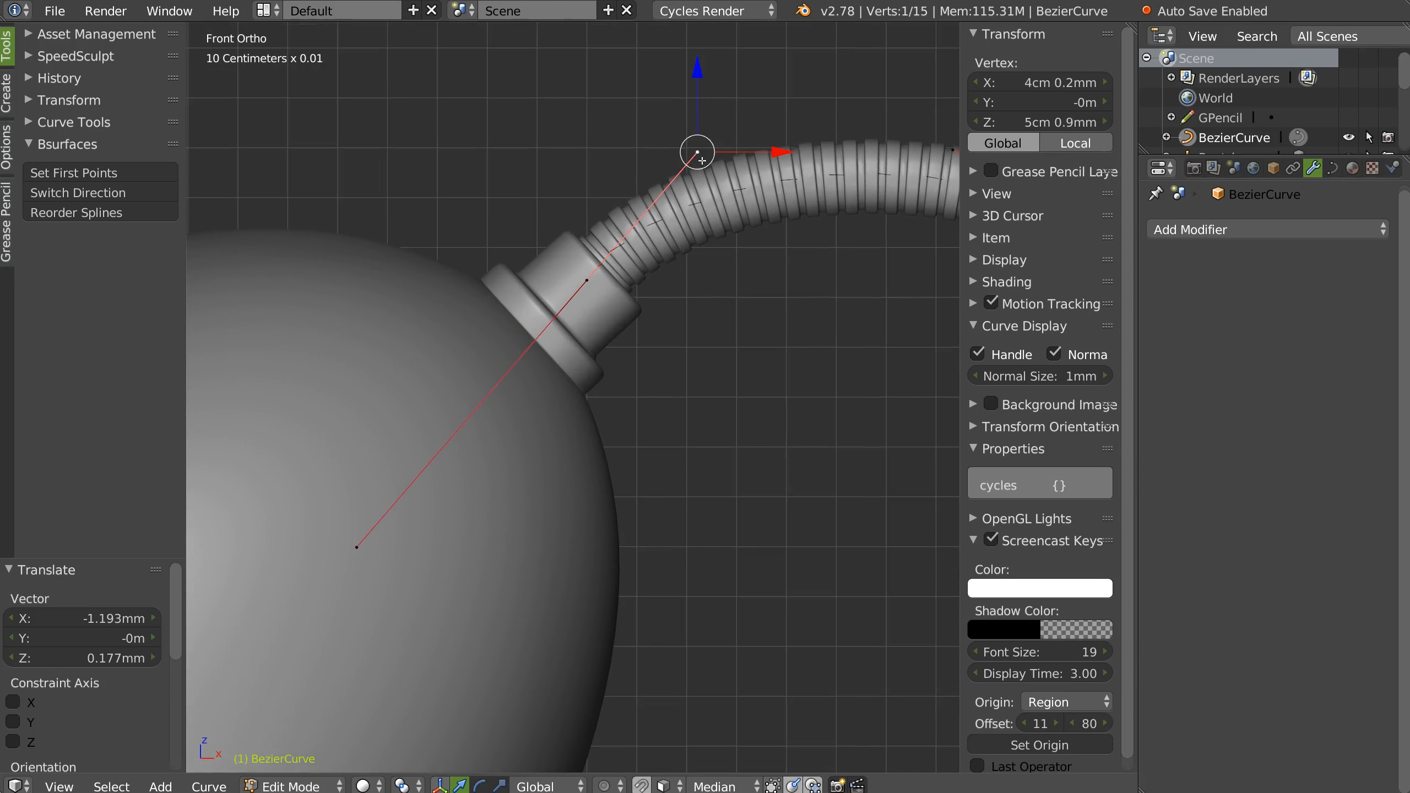
{"action": "scroll", "coordinate": [767, 172], "scroll_direction": "down", "scroll_amount": 5}
{"action": "scroll", "coordinate": [767, 172], "scroll_direction": "down", "scroll_amount": 4}
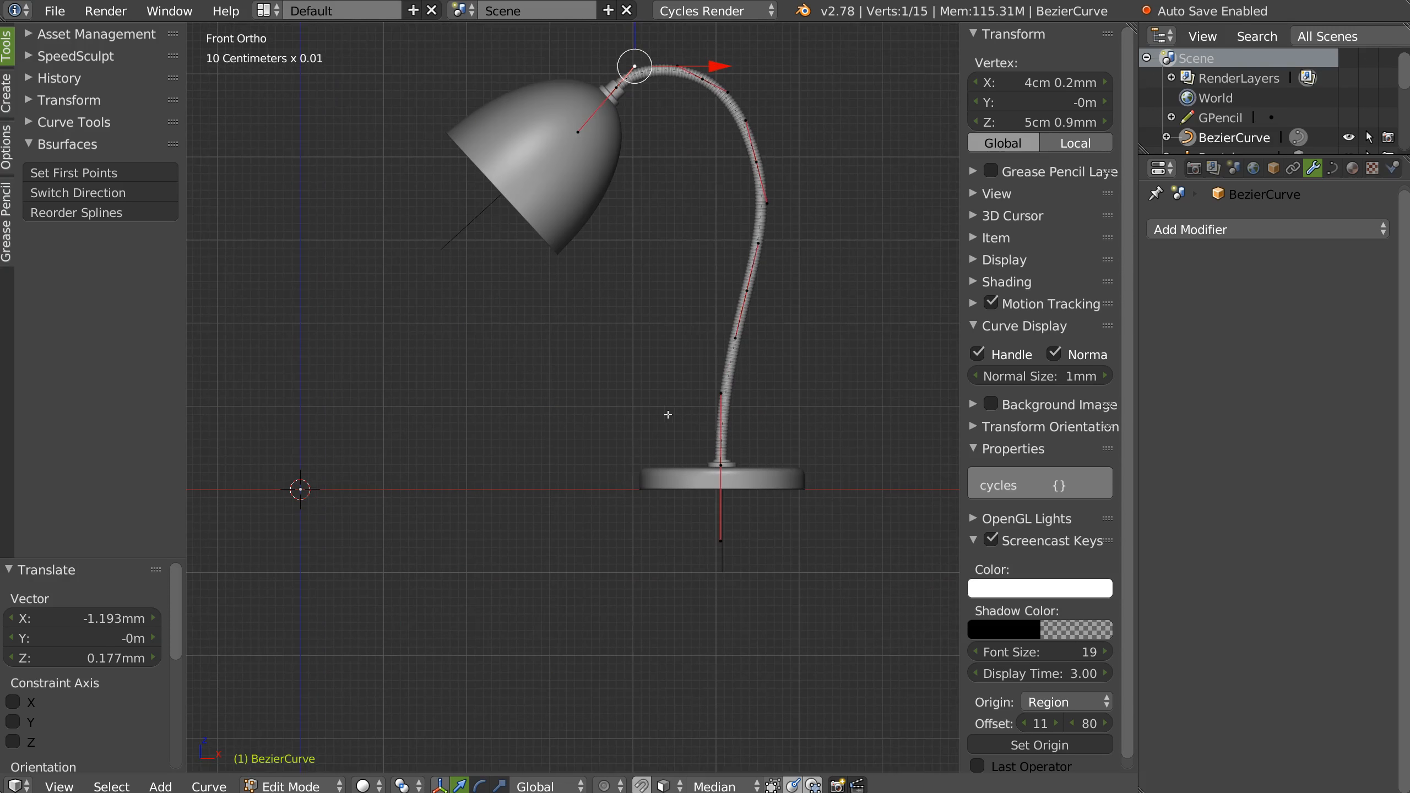
{"action": "key", "text": "Tab"}
Step: Show the layer holding the original lamp head alongside the lamp, and scale its shade by about 0.848
{"action": "scroll", "coordinate": [709, 345], "scroll_direction": "up", "scroll_amount": 5}
{"action": "middle_click_drag", "start_coordinate": [667, 306], "coordinate": [606, 334]}
{"action": "scroll", "coordinate": [690, 374], "scroll_direction": "down", "scroll_amount": 4}
{"action": "scroll", "coordinate": [607, 334], "scroll_direction": "up", "scroll_amount": 2}
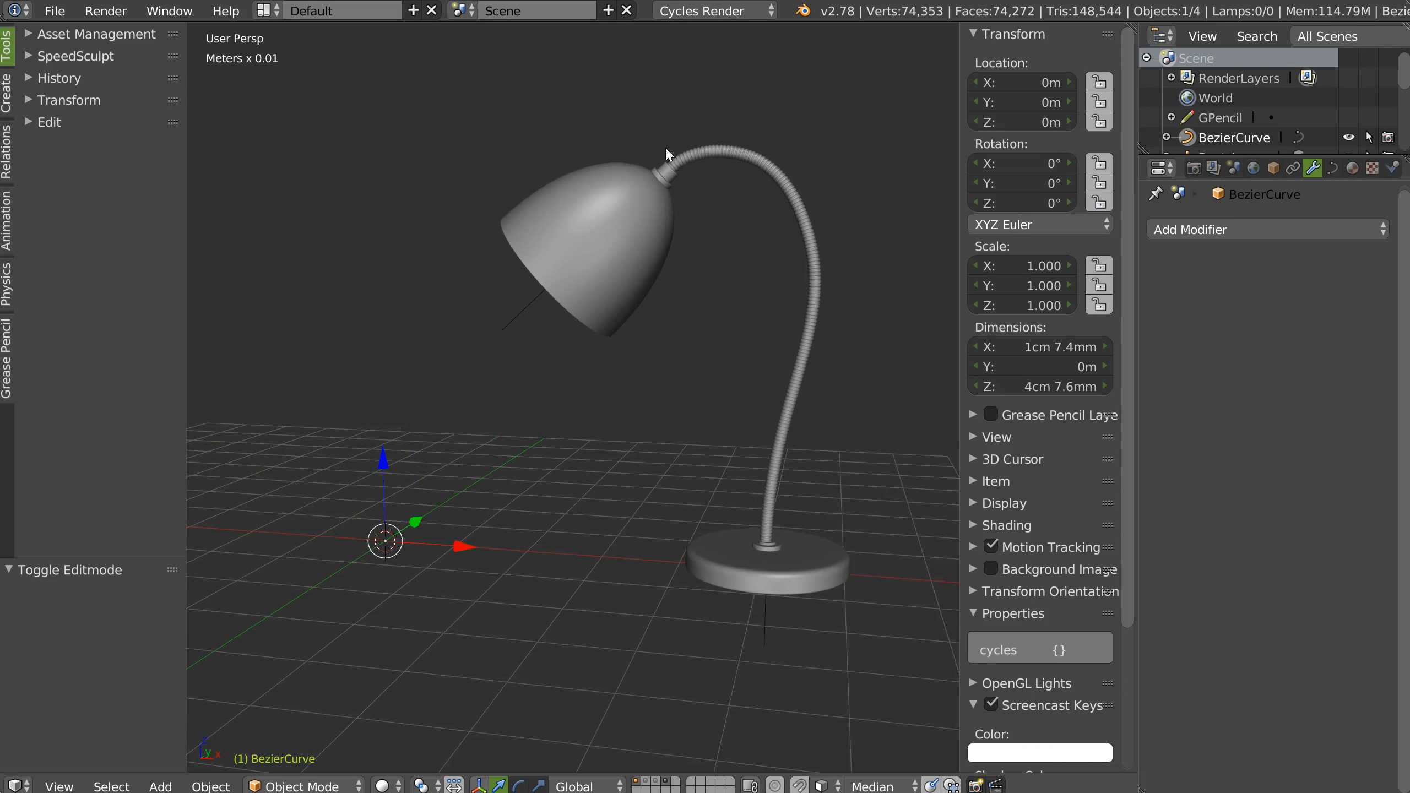
{"action": "middle_click_drag", "start_coordinate": [669, 371], "coordinate": [640, 747]}
{"action": "right_click", "coordinate": [723, 276]}
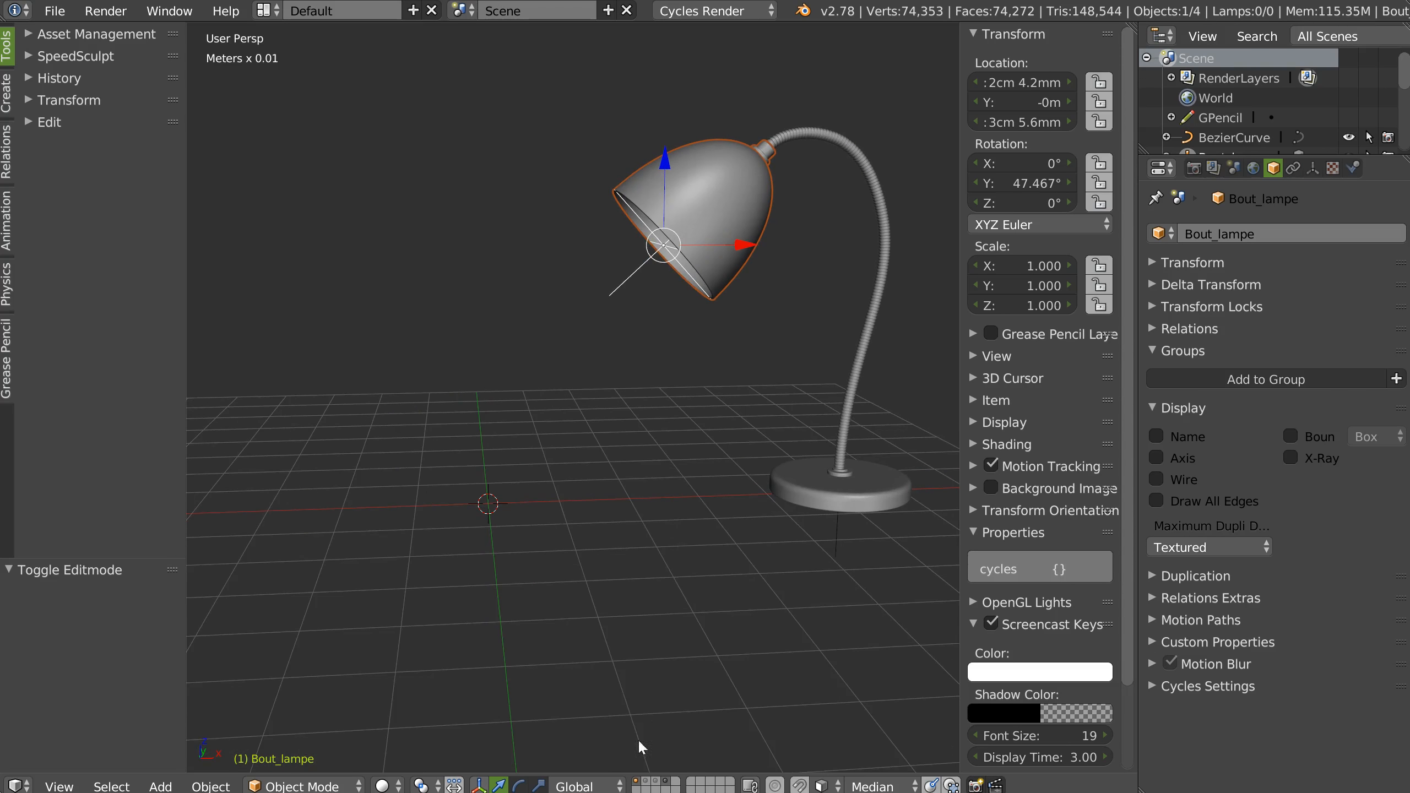
{"action": "left_click", "coordinate": [657, 782], "text": "shift"}
{"action": "right_click", "coordinate": [538, 450]}
{"action": "key", "text": "s"}
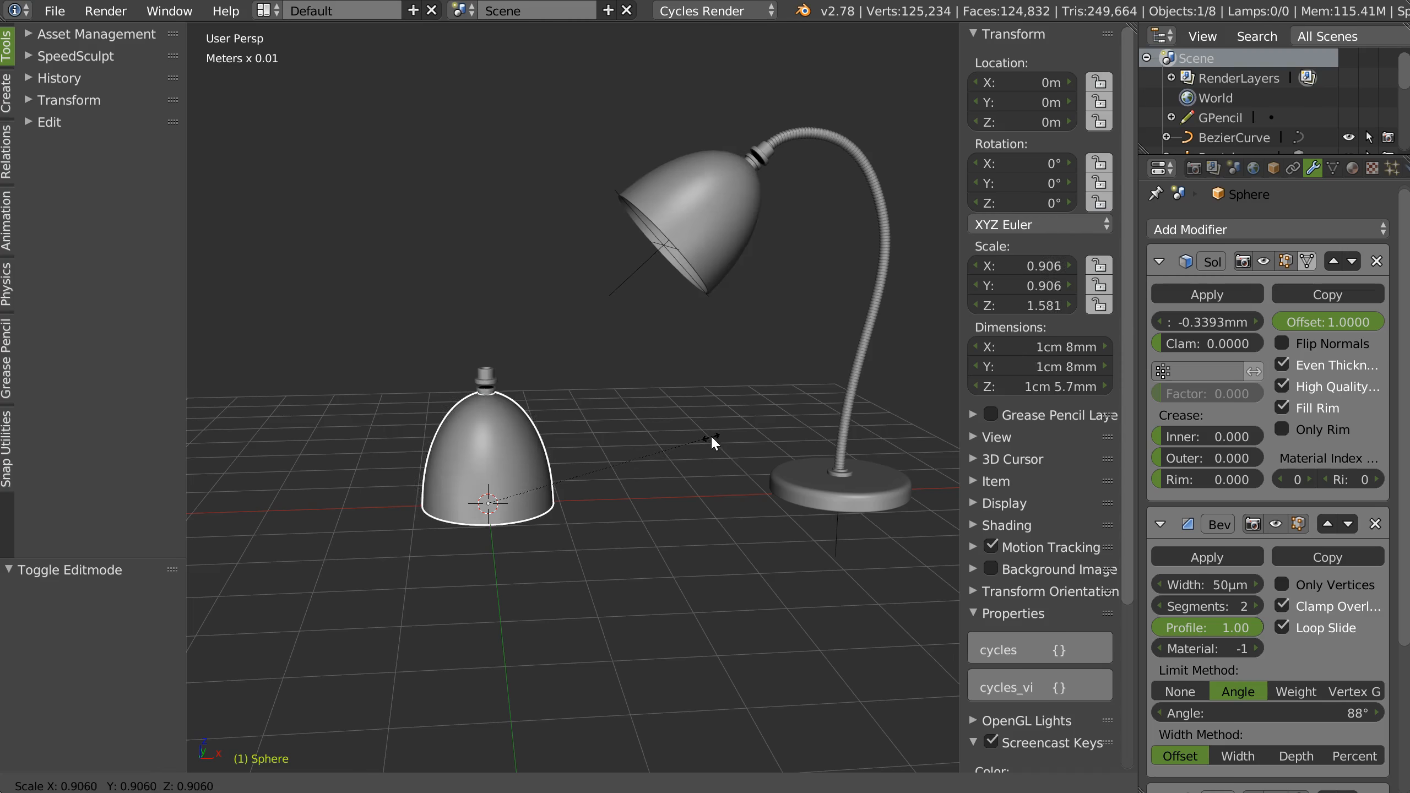
{"action": "left_click", "coordinate": [695, 438]}
Step: Raise the scaled shade about 2.45 mm along Z toward its collar
{"action": "scroll", "coordinate": [434, 455], "scroll_direction": "up", "scroll_amount": 4}
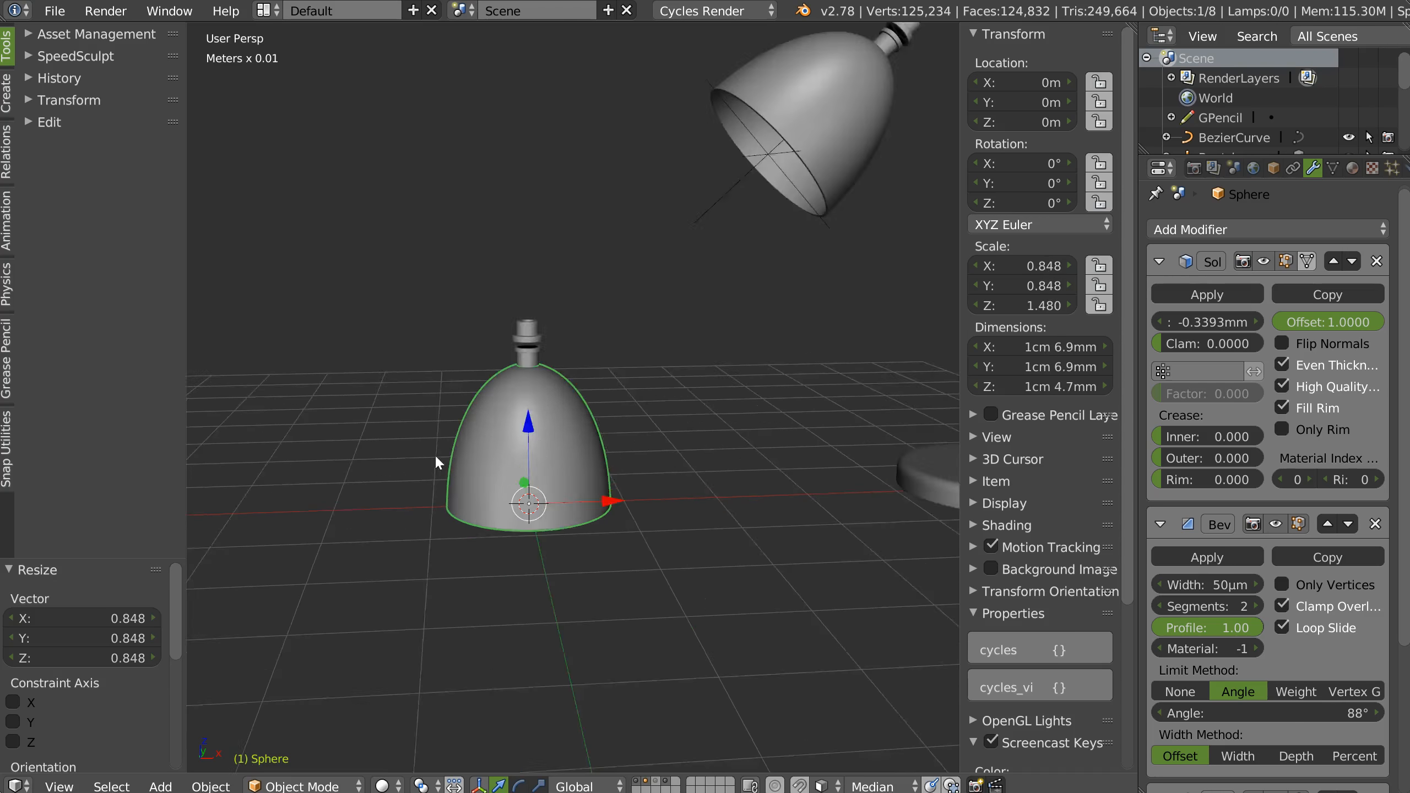
{"action": "middle_click_drag", "start_coordinate": [652, 424], "coordinate": [429, 498], "text": "shift"}
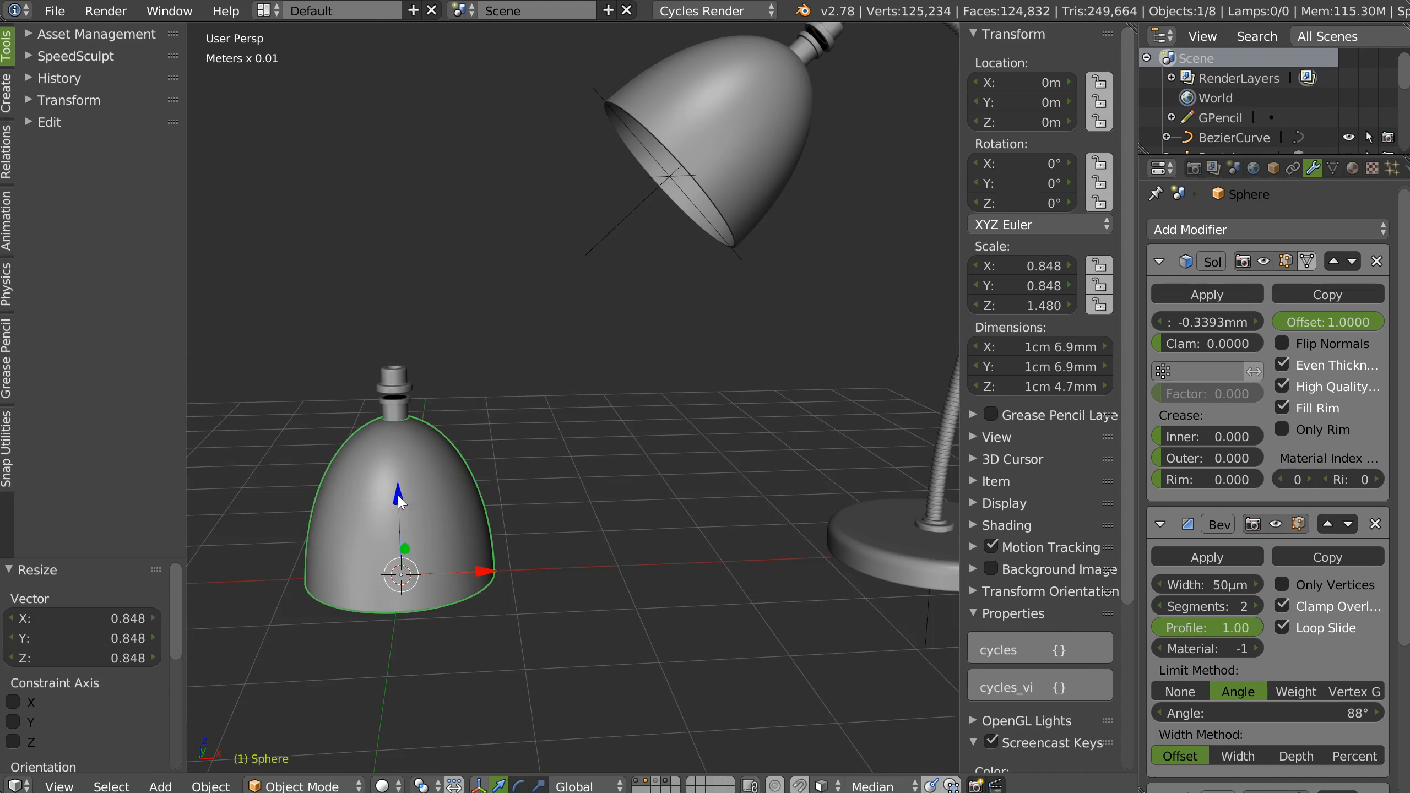
{"action": "key", "text": "g"}
{"action": "key", "text": "z"}
{"action": "left_click", "coordinate": [393, 470]}
Step: Fine-tune the shade's height against the collar in front view, moving it up another 0.17 mm or so along Z
{"action": "middle_click_drag", "start_coordinate": [547, 357], "coordinate": [617, 444]}
{"action": "scroll", "coordinate": [528, 401], "scroll_direction": "up", "scroll_amount": 3}
{"action": "scroll", "coordinate": [546, 478], "scroll_direction": "up", "scroll_amount": 4}
{"action": "key", "text": "KP_1"}
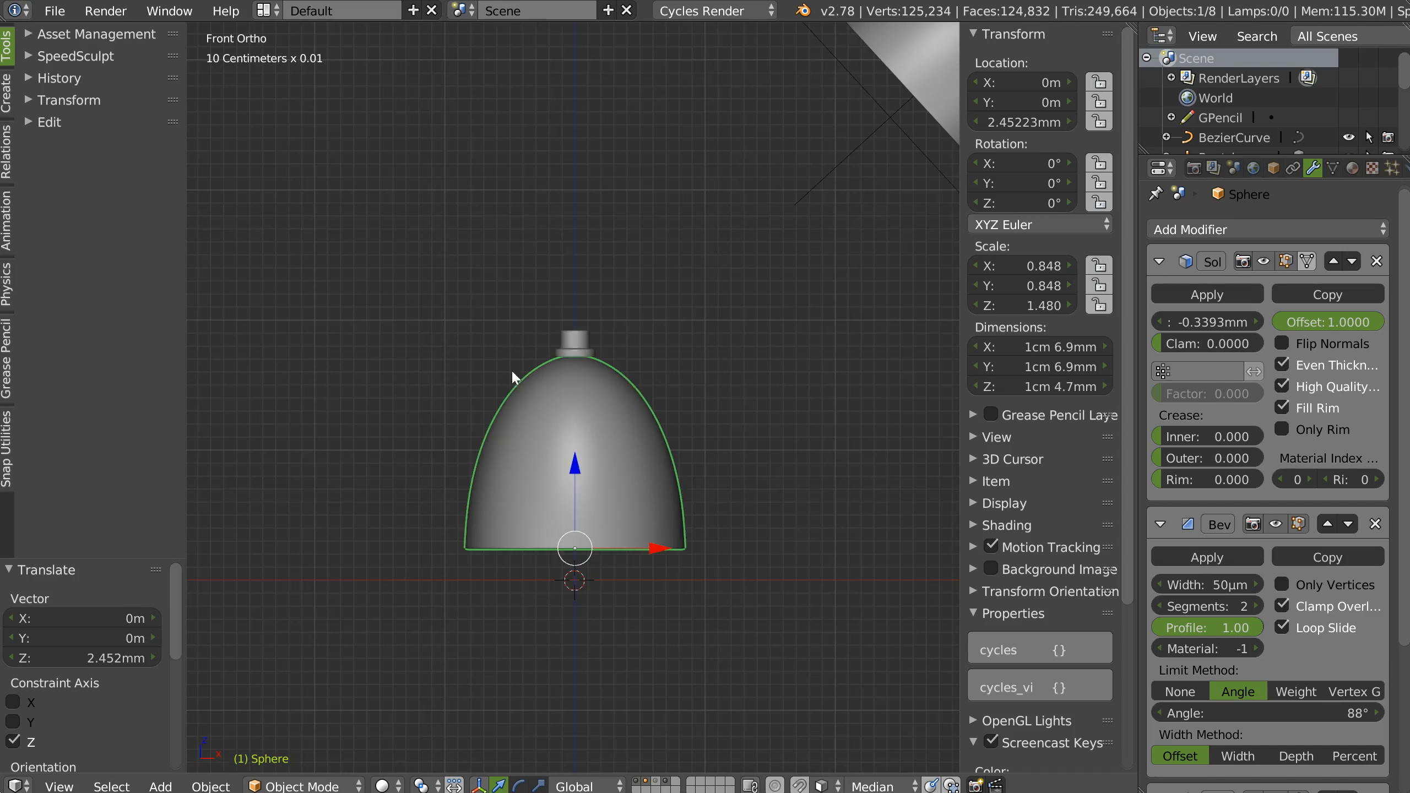
{"action": "scroll", "coordinate": [511, 370], "scroll_direction": "up", "scroll_amount": 5}
{"action": "key", "text": "g"}
{"action": "key", "text": "z"}
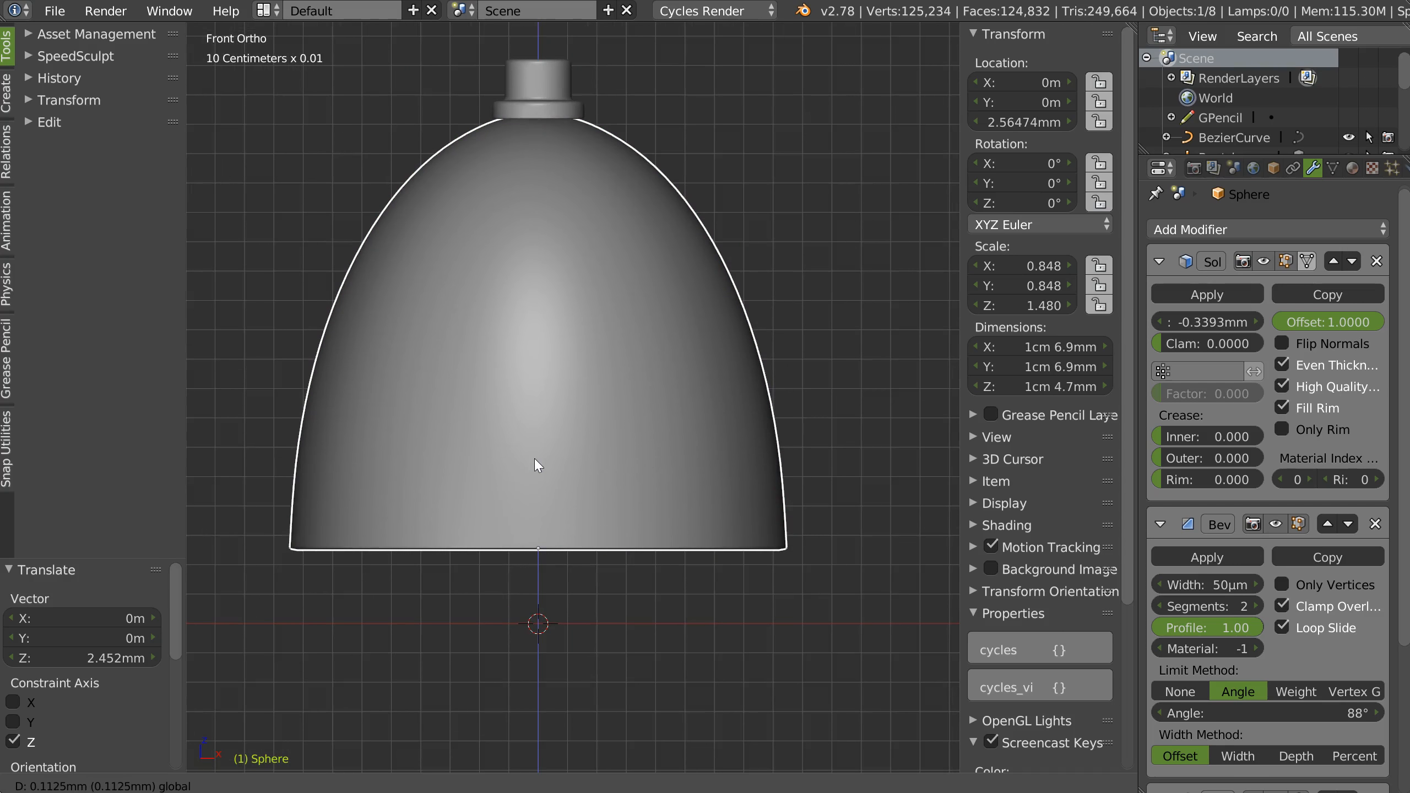
{"action": "left_click", "coordinate": [534, 459]}
{"action": "scroll", "coordinate": [707, 401], "scroll_direction": "down", "scroll_amount": 4}
{"action": "middle_click_drag", "start_coordinate": [516, 433], "coordinate": [278, 739], "text": "shift"}
Step: Reposition the arm curve's middle control point in front view to about X 5 cm 4.6 mm, Z 4 cm 0.5 mm
{"action": "middle_click_drag", "start_coordinate": [566, 427], "coordinate": [765, 409]}
{"action": "scroll", "coordinate": [653, 364], "scroll_direction": "up", "scroll_amount": 4}
{"action": "scroll", "coordinate": [653, 364], "scroll_direction": "down", "scroll_amount": 4}
{"action": "right_click", "coordinate": [765, 409]}
{"action": "left_click", "coordinate": [1226, 138]}
{"action": "key", "text": "Tab"}
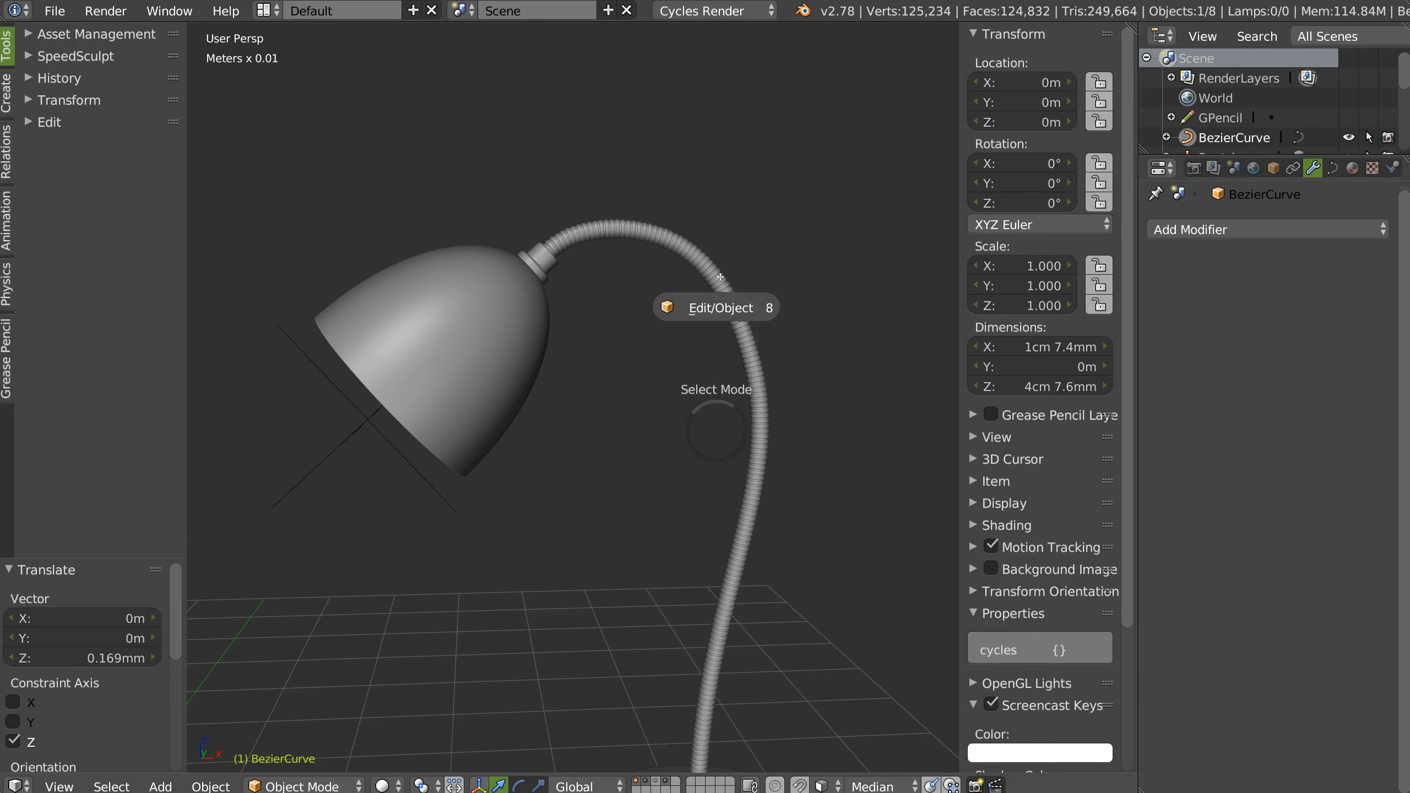
{"action": "left_click", "coordinate": [714, 308]}
{"action": "right_click", "coordinate": [757, 376]}
{"action": "key", "text": "KP_1"}
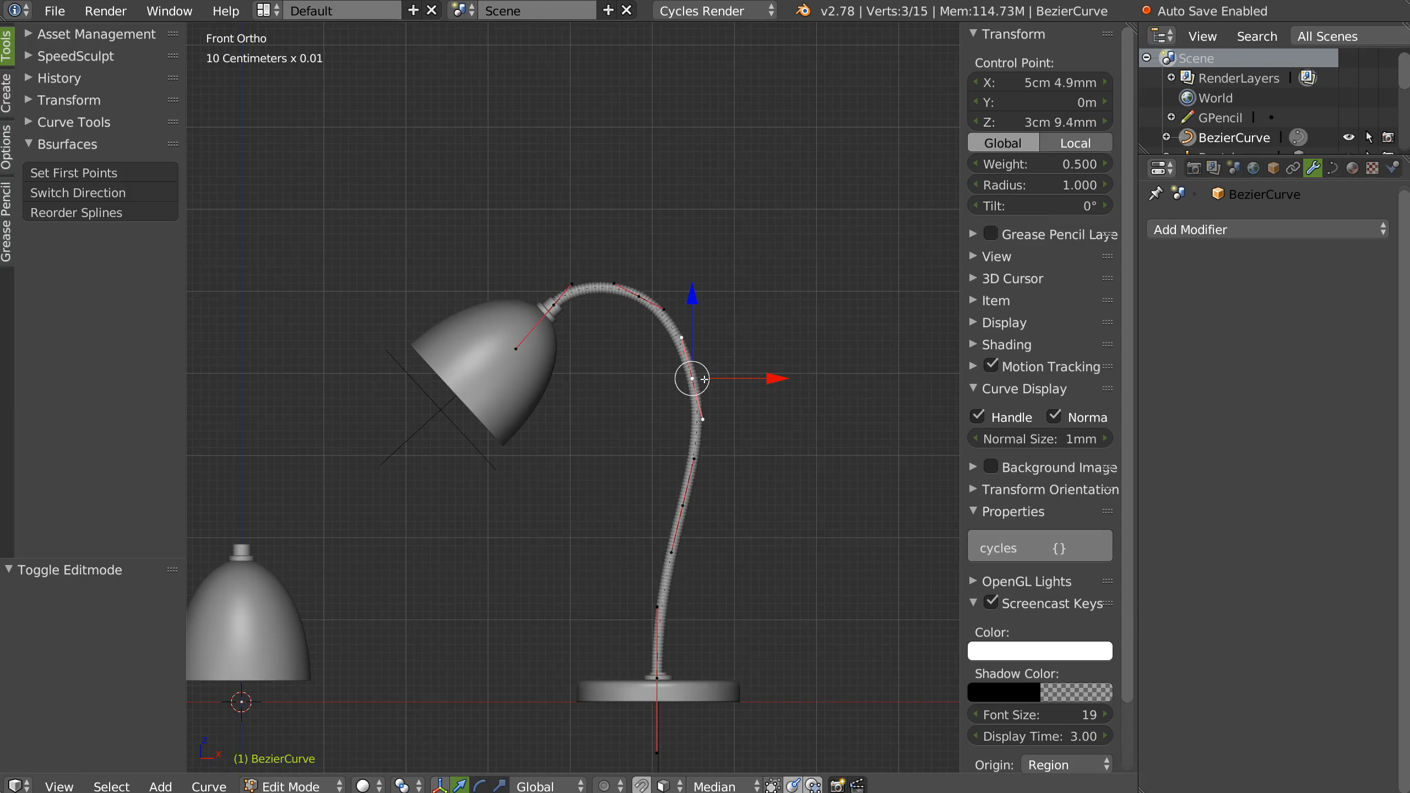
{"action": "key", "text": "g"}
{"action": "left_click", "coordinate": [708, 378]}
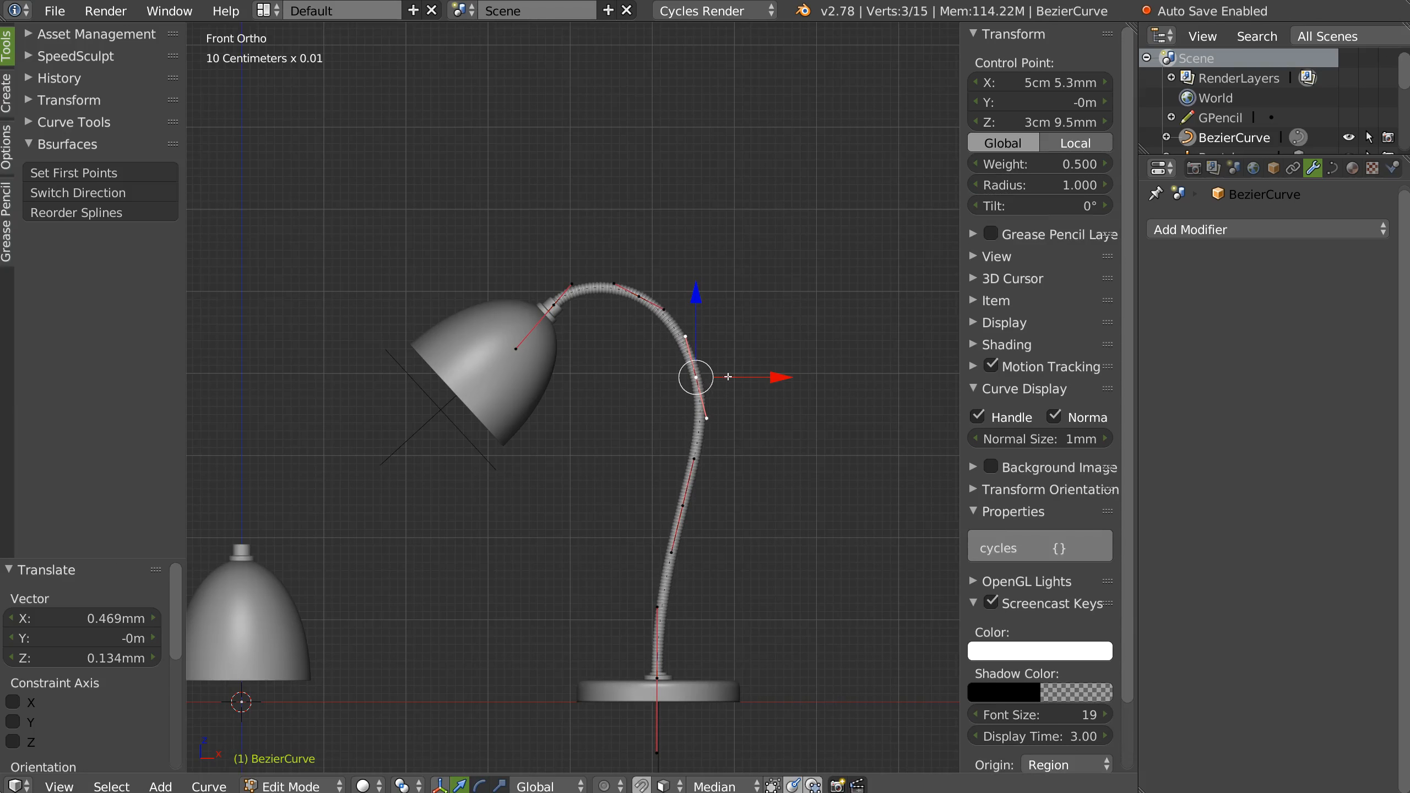
{"action": "key", "text": "g"}
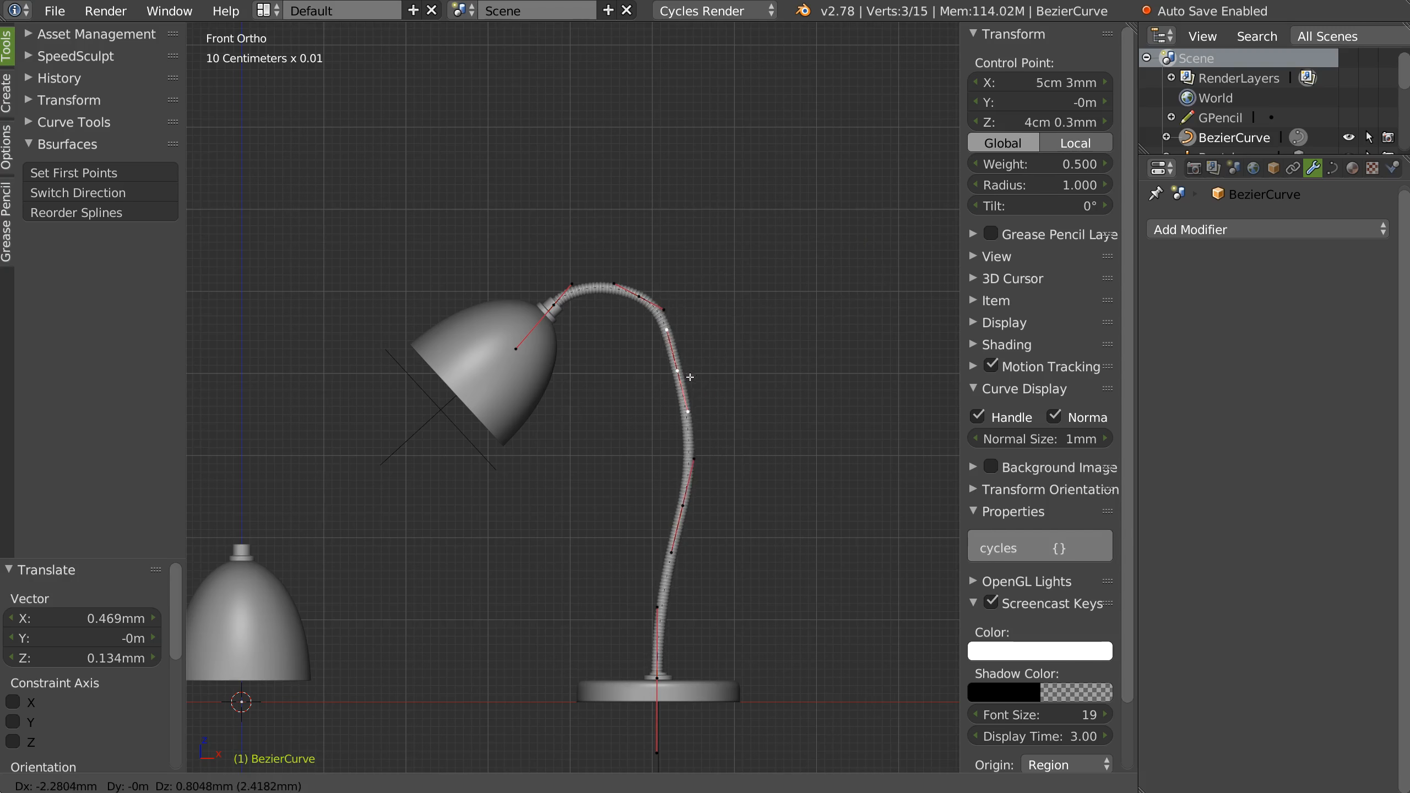
{"action": "left_click", "coordinate": [712, 379]}
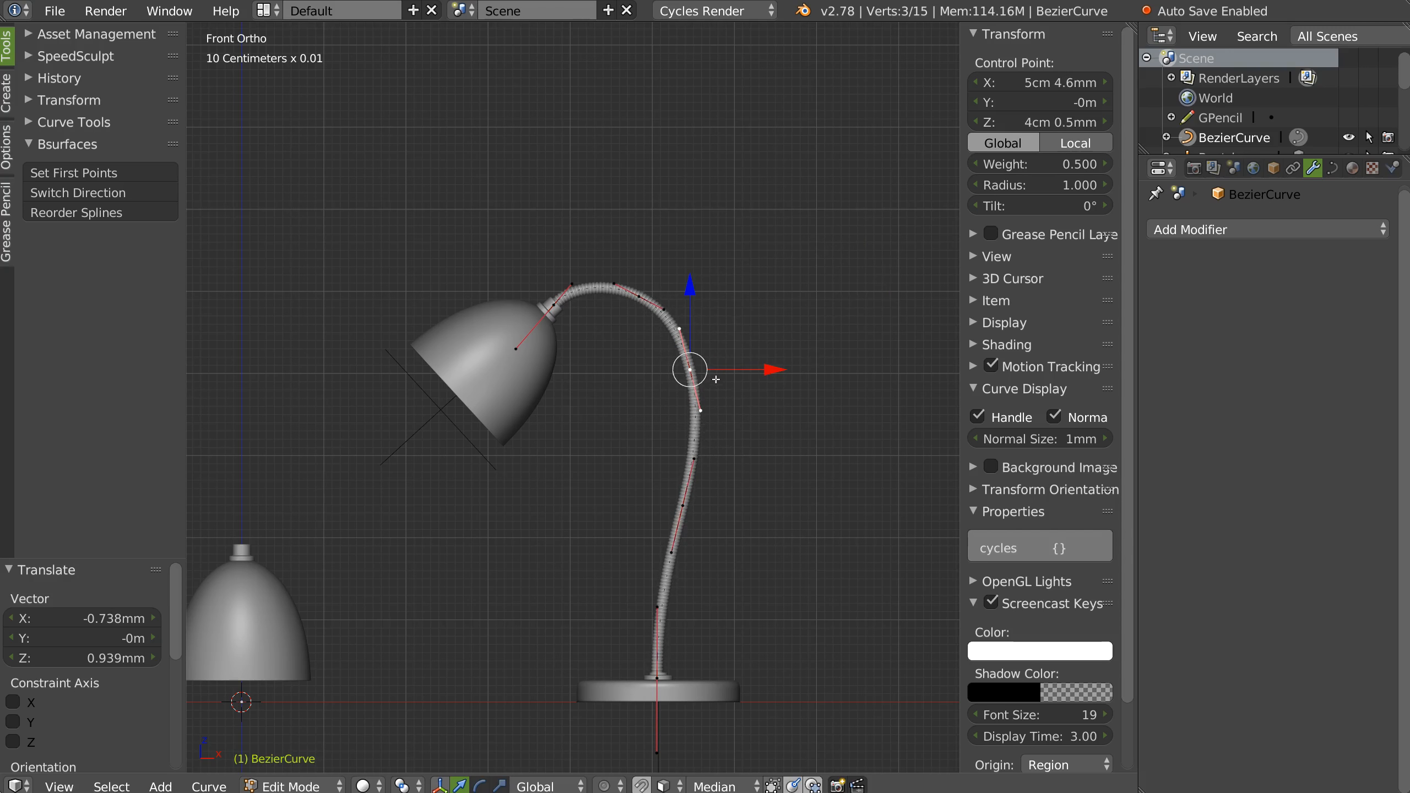
Step: Shift the crest control point about -0.40 mm in X and 0.60 mm in Z, then its upper handle about -0.27 mm and 0.20 mm
{"action": "right_click", "coordinate": [638, 295]}
{"action": "key", "text": "g"}
{"action": "left_click", "coordinate": [593, 276]}
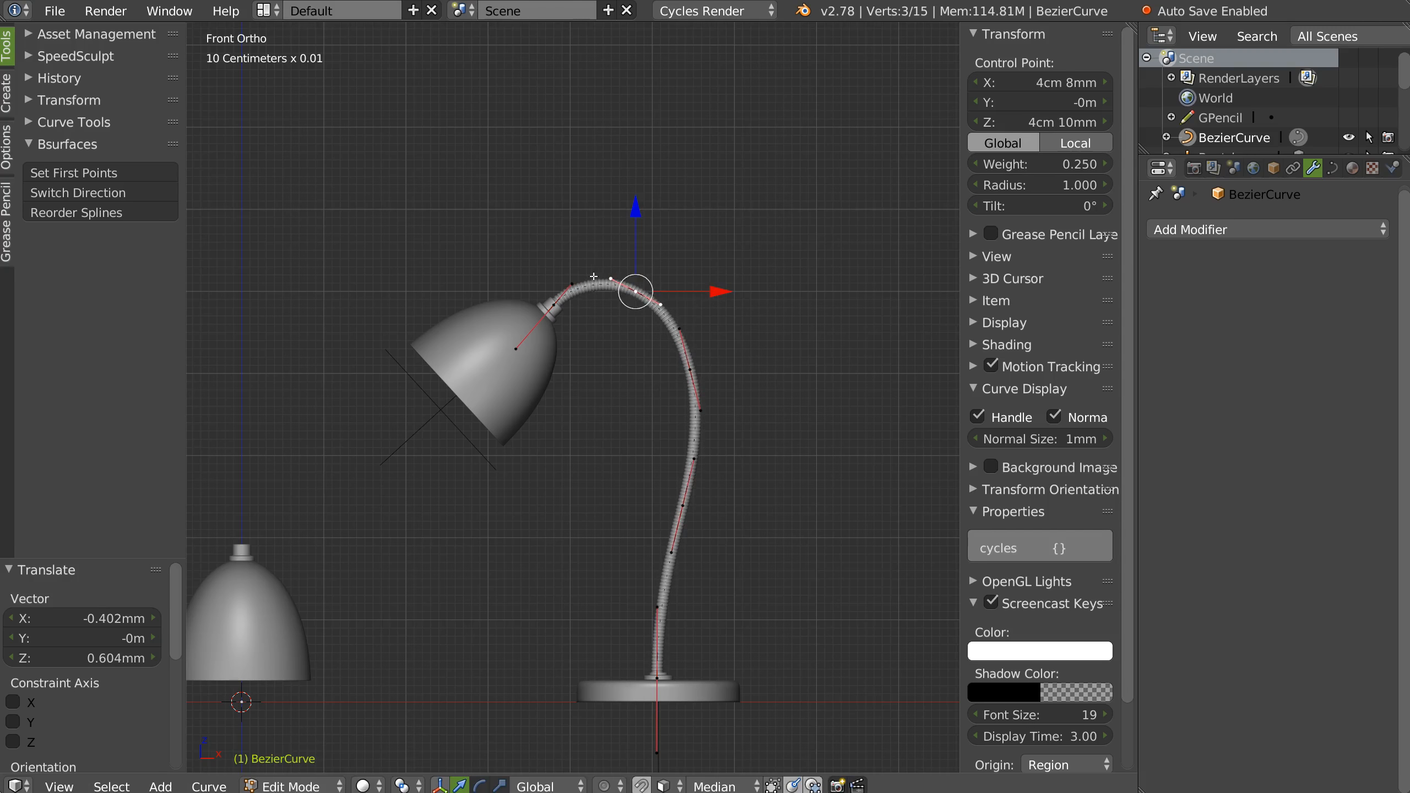
{"action": "right_click", "coordinate": [609, 278]}
{"action": "key", "text": "g"}
{"action": "left_click", "coordinate": [607, 276]}
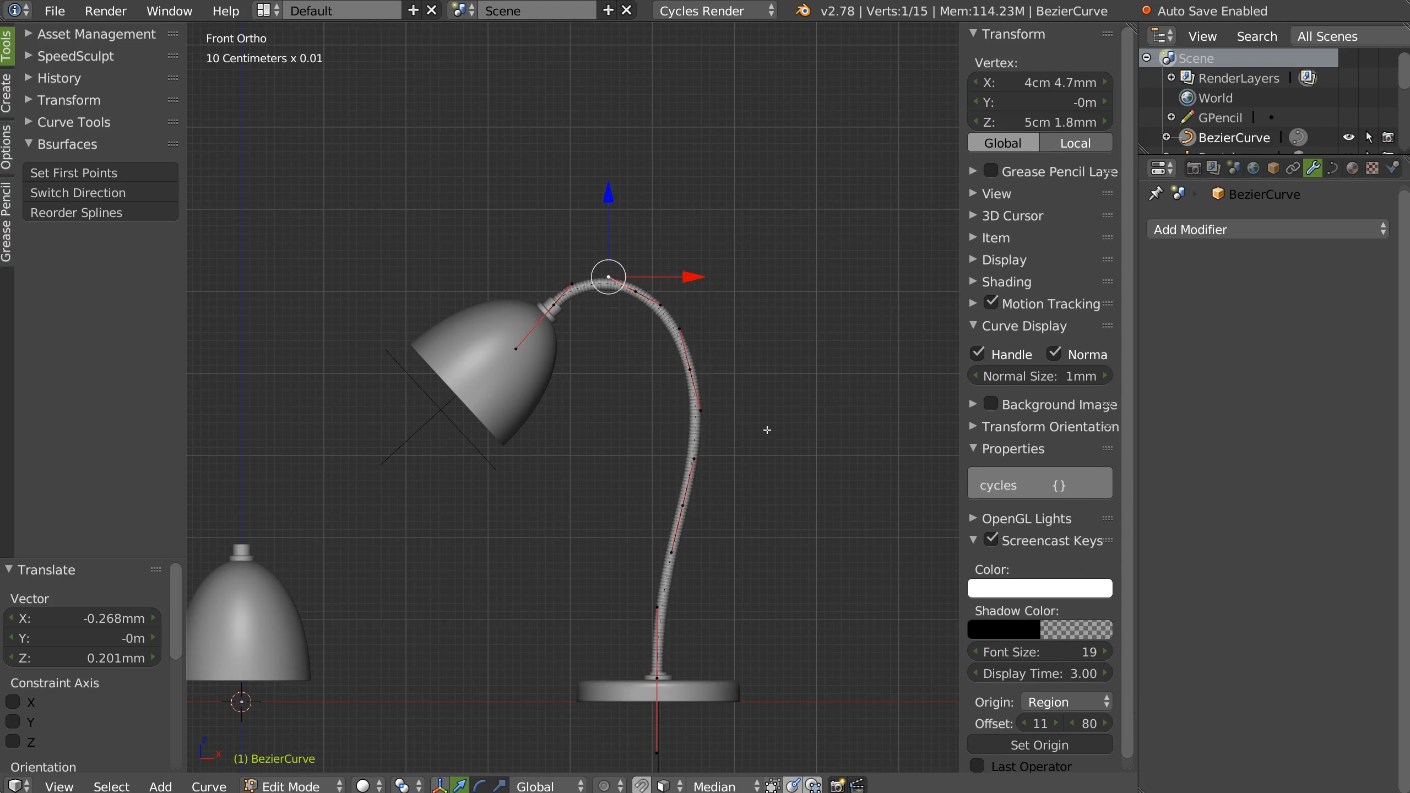
{"action": "scroll", "coordinate": [671, 401], "scroll_direction": "down", "scroll_amount": 1}
{"action": "middle_click_drag", "start_coordinate": [624, 487], "coordinate": [671, 460], "text": "shift"}
{"action": "key", "text": "Tab"}
Step: Inspect the shade's interior and bulb, the arm's curvature and the Bout_lampe group instance on the lamp
{"action": "middle_click_drag", "start_coordinate": [591, 328], "coordinate": [667, 366]}
{"action": "scroll", "coordinate": [694, 322], "scroll_direction": "up", "scroll_amount": 5}
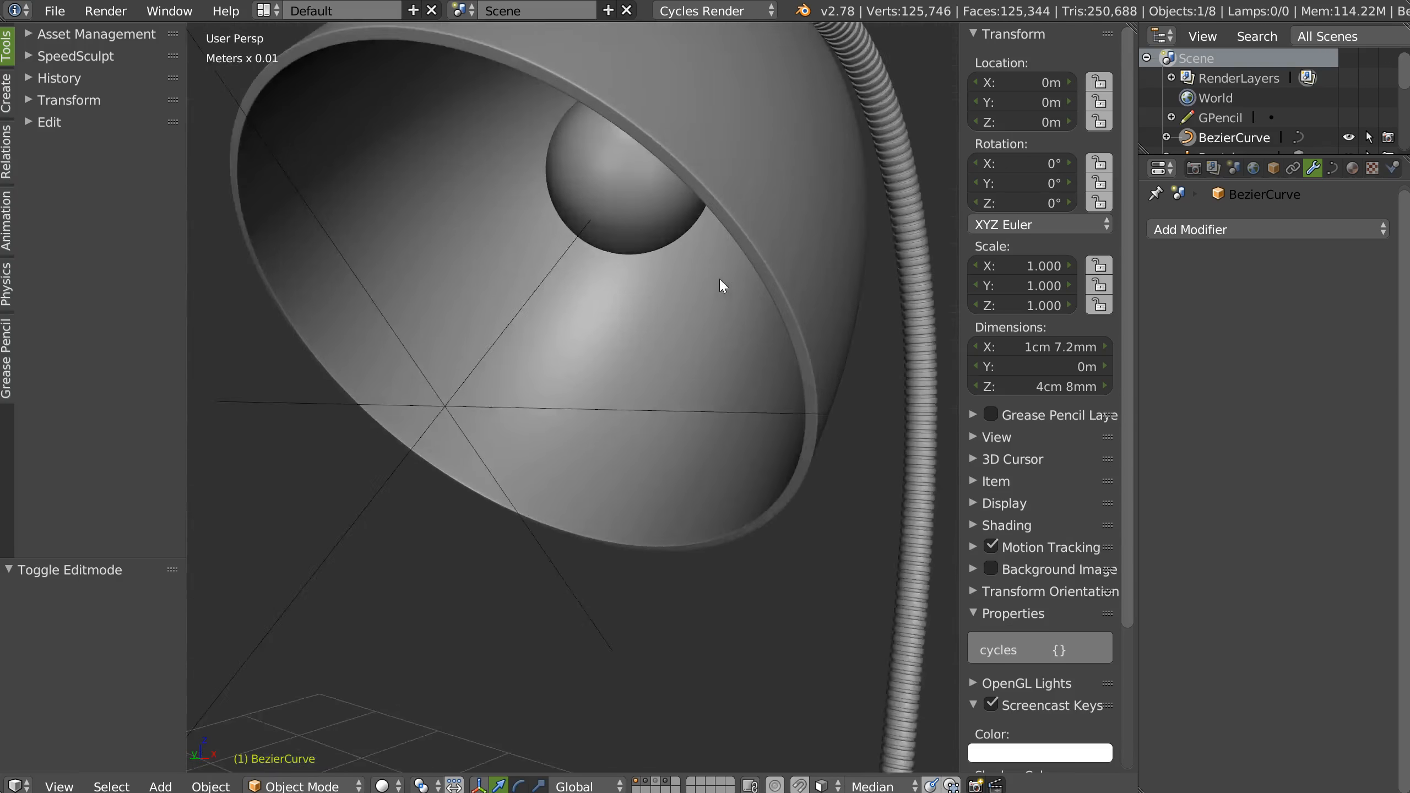
{"action": "scroll", "coordinate": [719, 279], "scroll_direction": "up", "scroll_amount": 1}
{"action": "middle_click_drag", "start_coordinate": [734, 267], "coordinate": [709, 262]}
{"action": "scroll", "coordinate": [721, 300], "scroll_direction": "down", "scroll_amount": 7}
{"action": "middle_click_drag", "start_coordinate": [733, 324], "coordinate": [637, 327]}
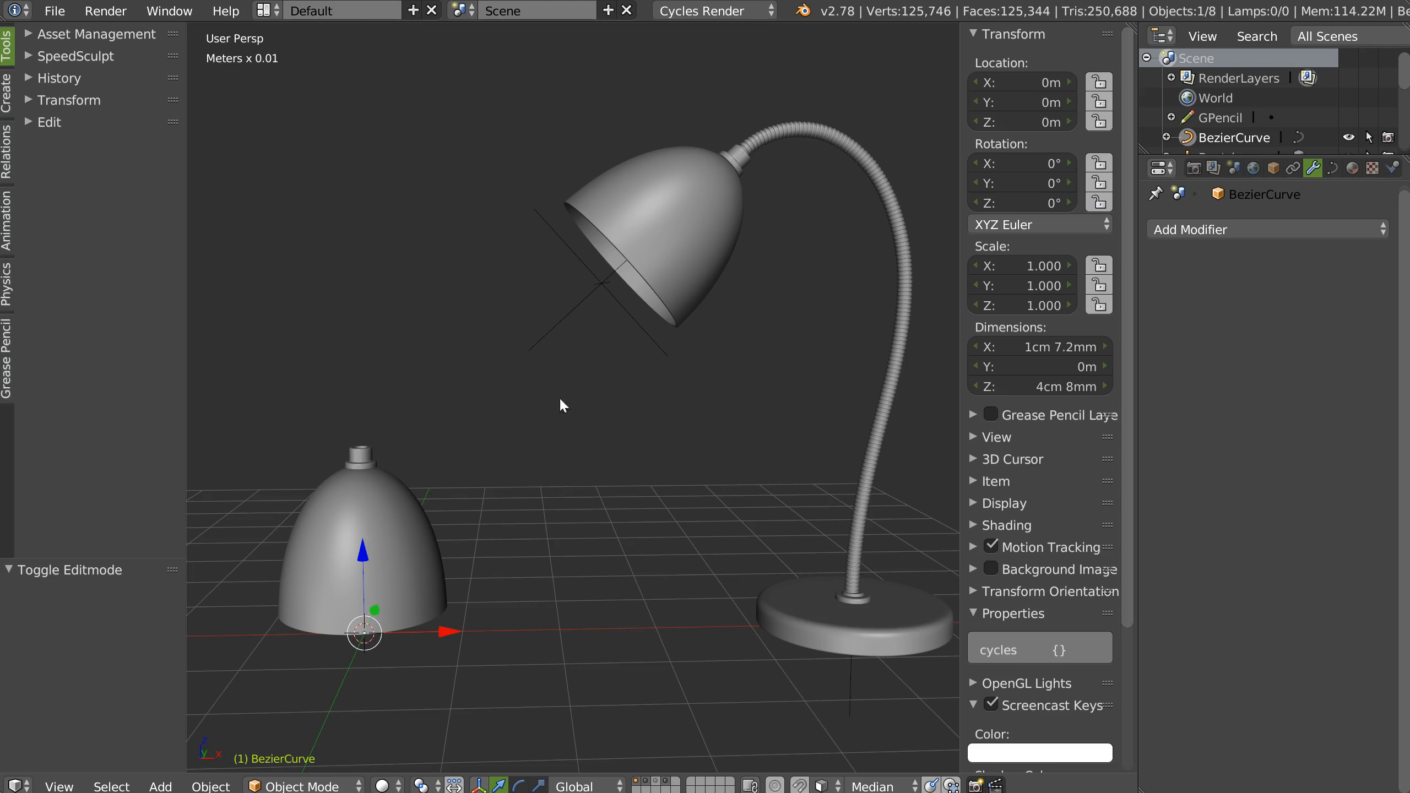
{"action": "right_click", "coordinate": [678, 312]}
{"action": "middle_click_drag", "start_coordinate": [680, 314], "coordinate": [694, 339]}
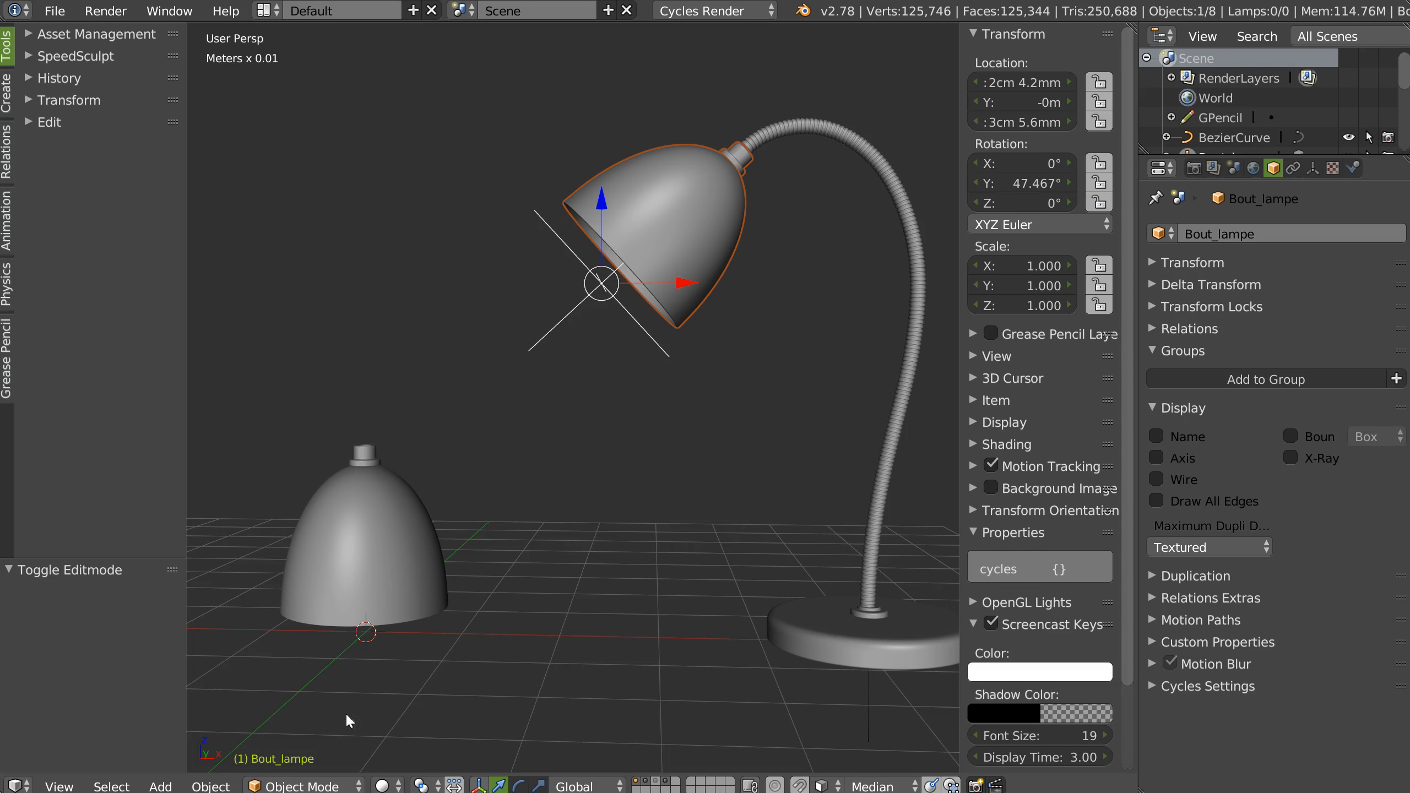
{"action": "left_click", "coordinate": [194, 786]}
{"action": "middle_click_drag", "start_coordinate": [483, 439], "coordinate": [547, 452]}
{"action": "middle_click_drag", "start_coordinate": [578, 403], "coordinate": [564, 417], "text": "shift"}
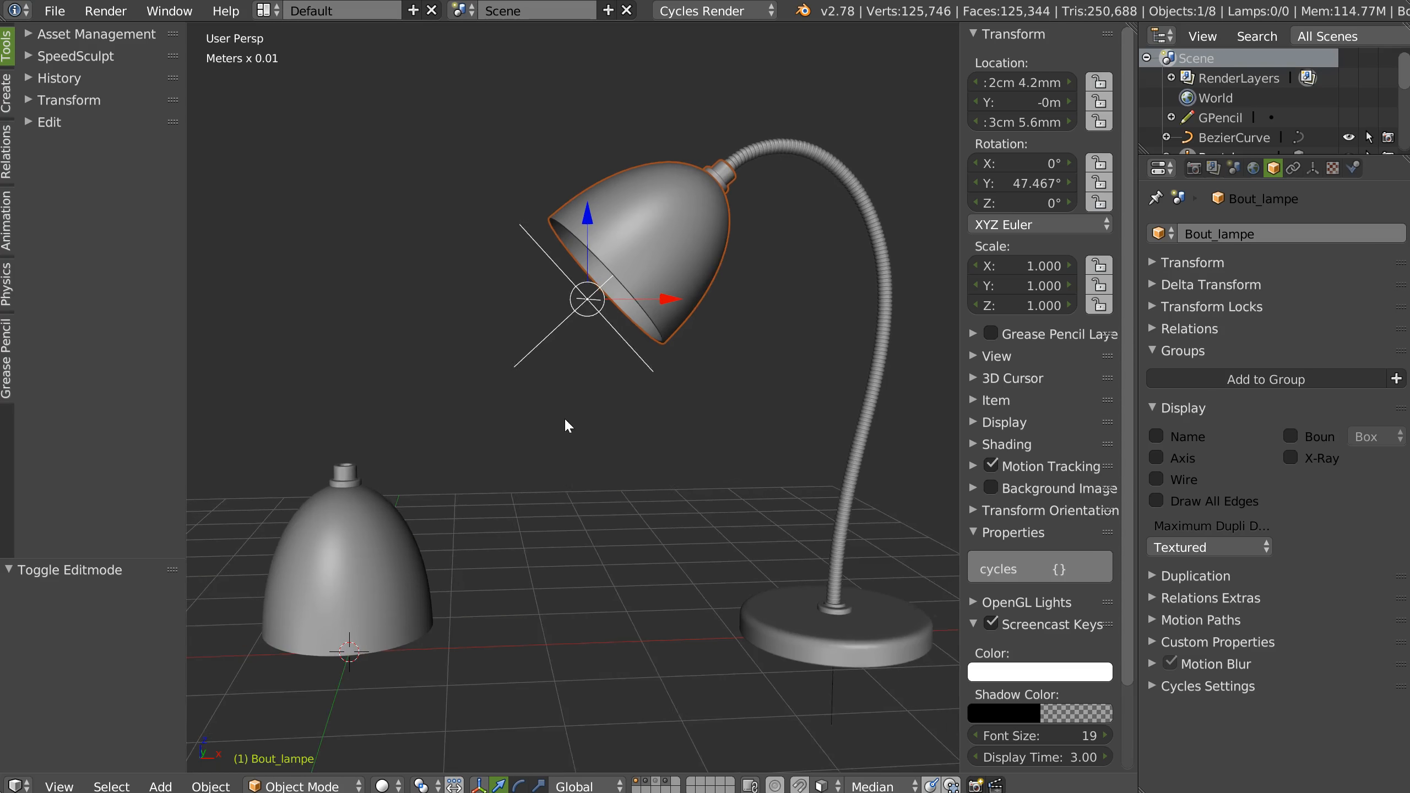
{"action": "scroll", "coordinate": [594, 403], "scroll_direction": "down", "scroll_amount": 2}
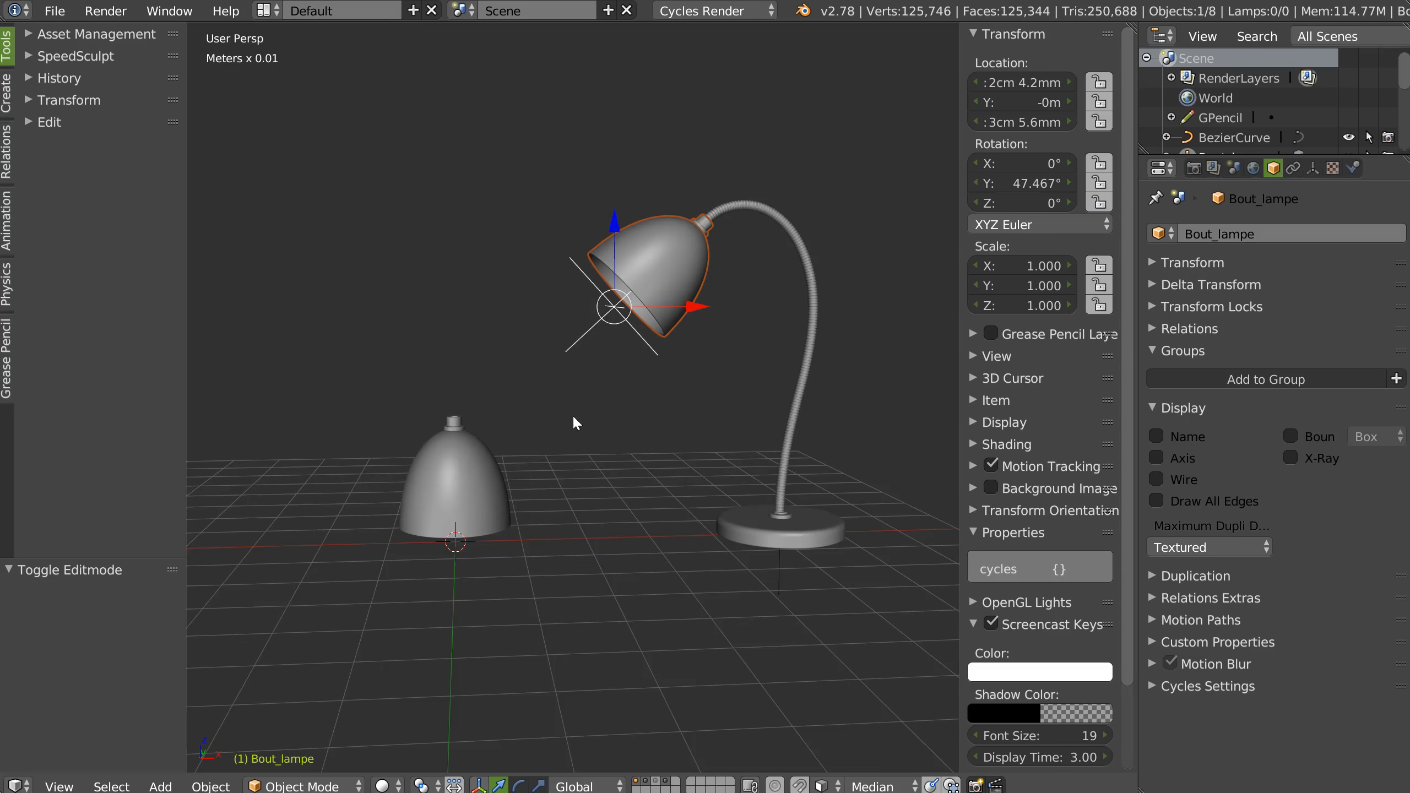
Step: Add a second Bout_lampe group instance at the origin and move it along X to about -4 cm 2.5 mm
{"action": "key", "text": "shift+a"}
{"action": "mouse_move", "coordinate": [569, 411]}
{"action": "left_click", "coordinate": [668, 414]}
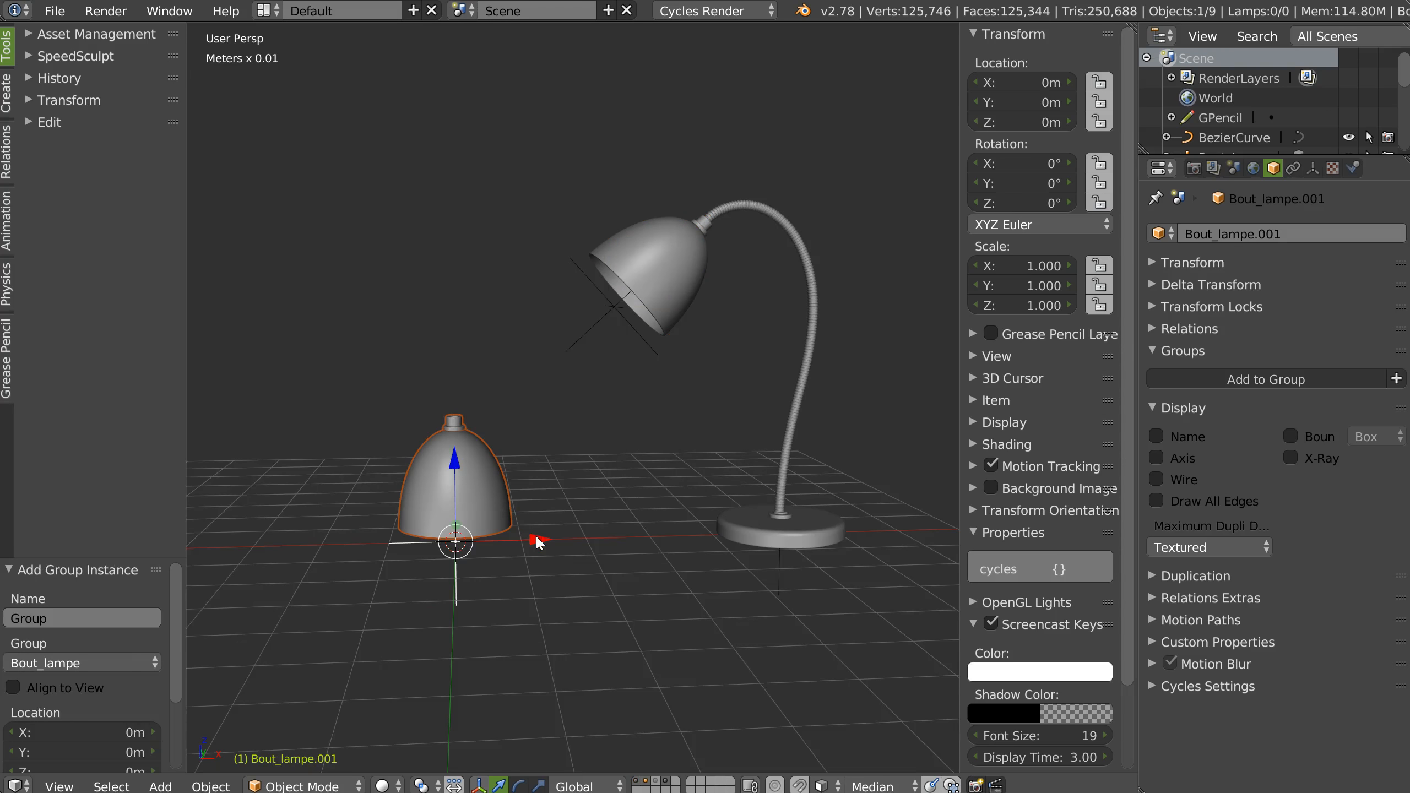
{"action": "left_click_drag", "start_coordinate": [536, 538], "coordinate": [248, 533]}
{"action": "middle_click_drag", "start_coordinate": [246, 491], "coordinate": [627, 453], "text": "shift"}
Step: Try to make the second Bout_lampe group instance local as Selected Objects, and try to make a proxy of it
{"action": "left_click", "coordinate": [211, 785]}
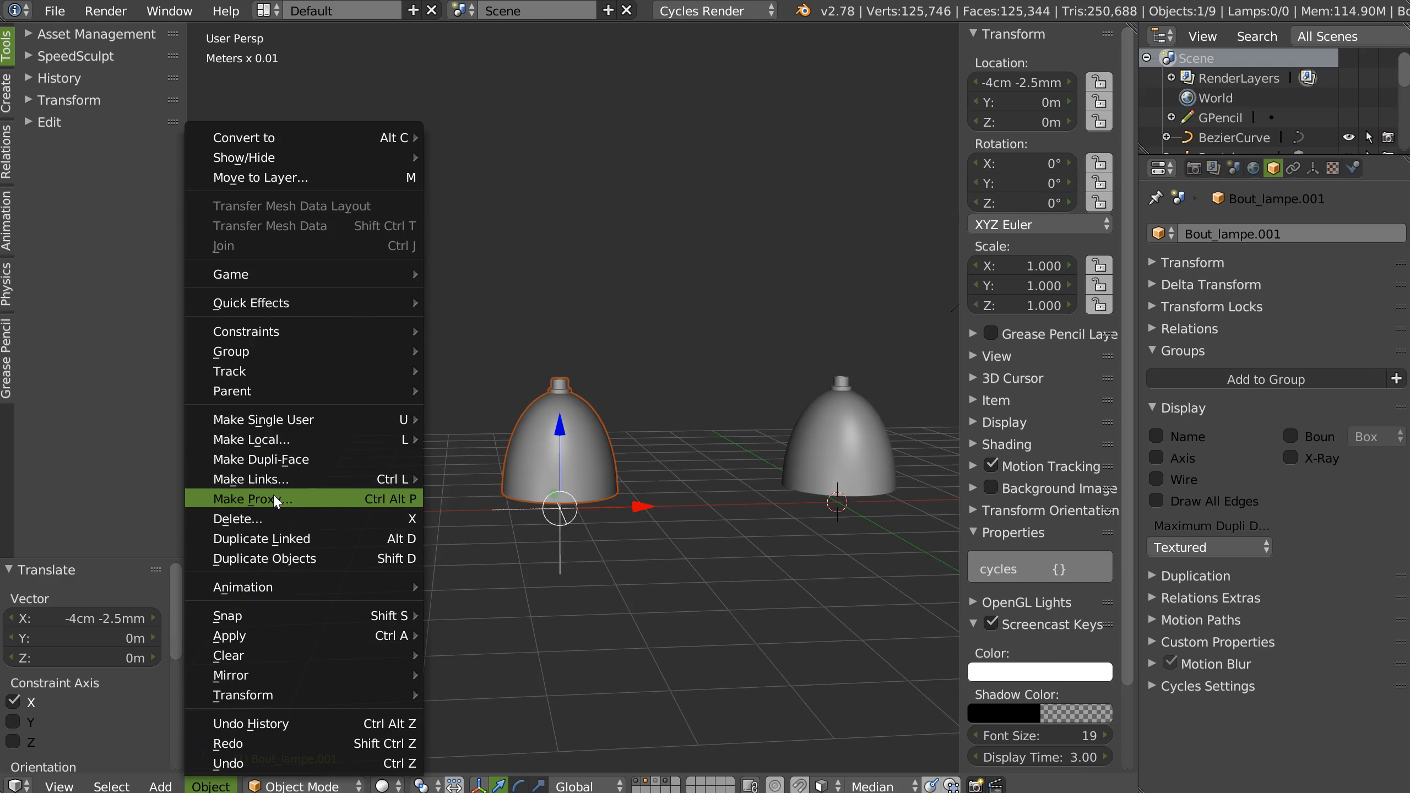
{"action": "mouse_move", "coordinate": [271, 443]}
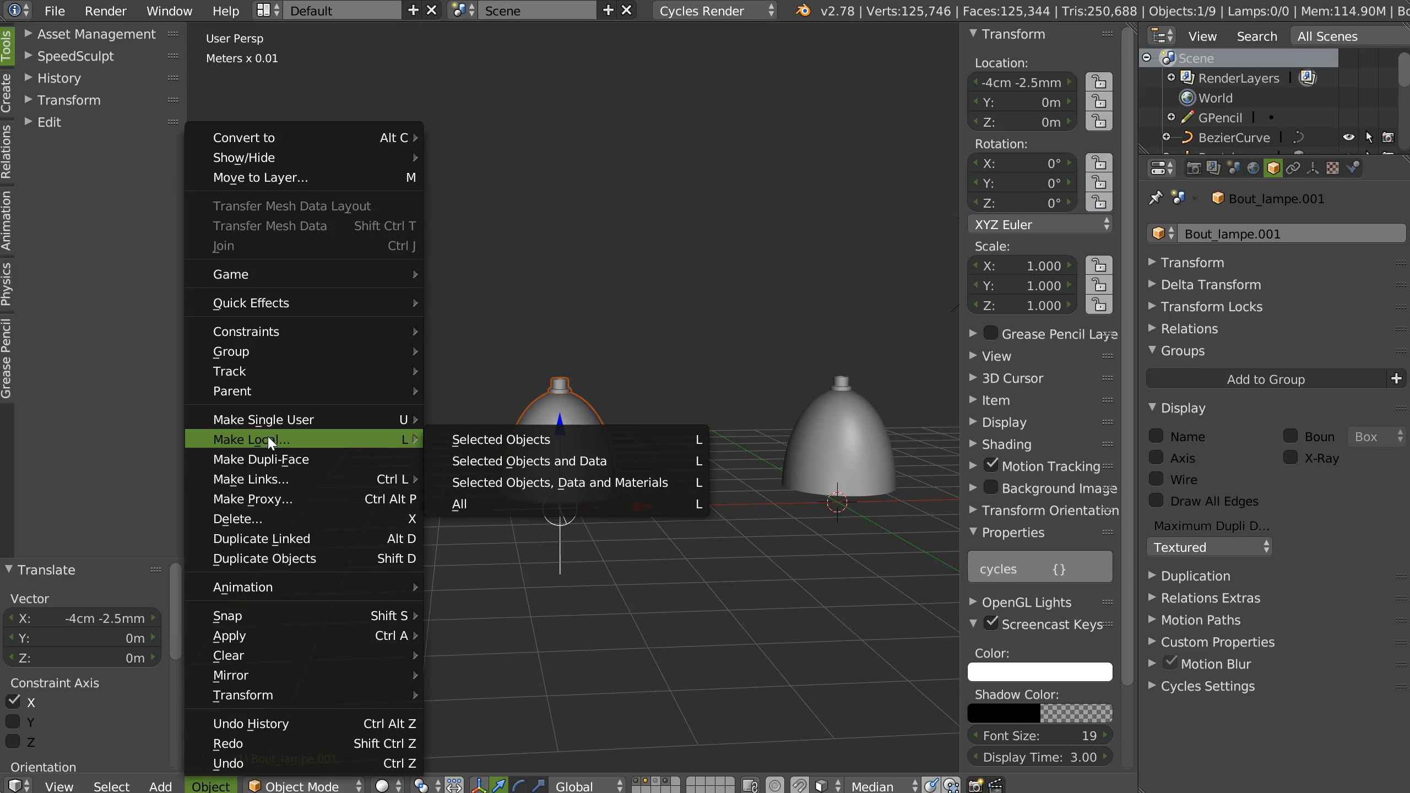
{"action": "left_click", "coordinate": [466, 447]}
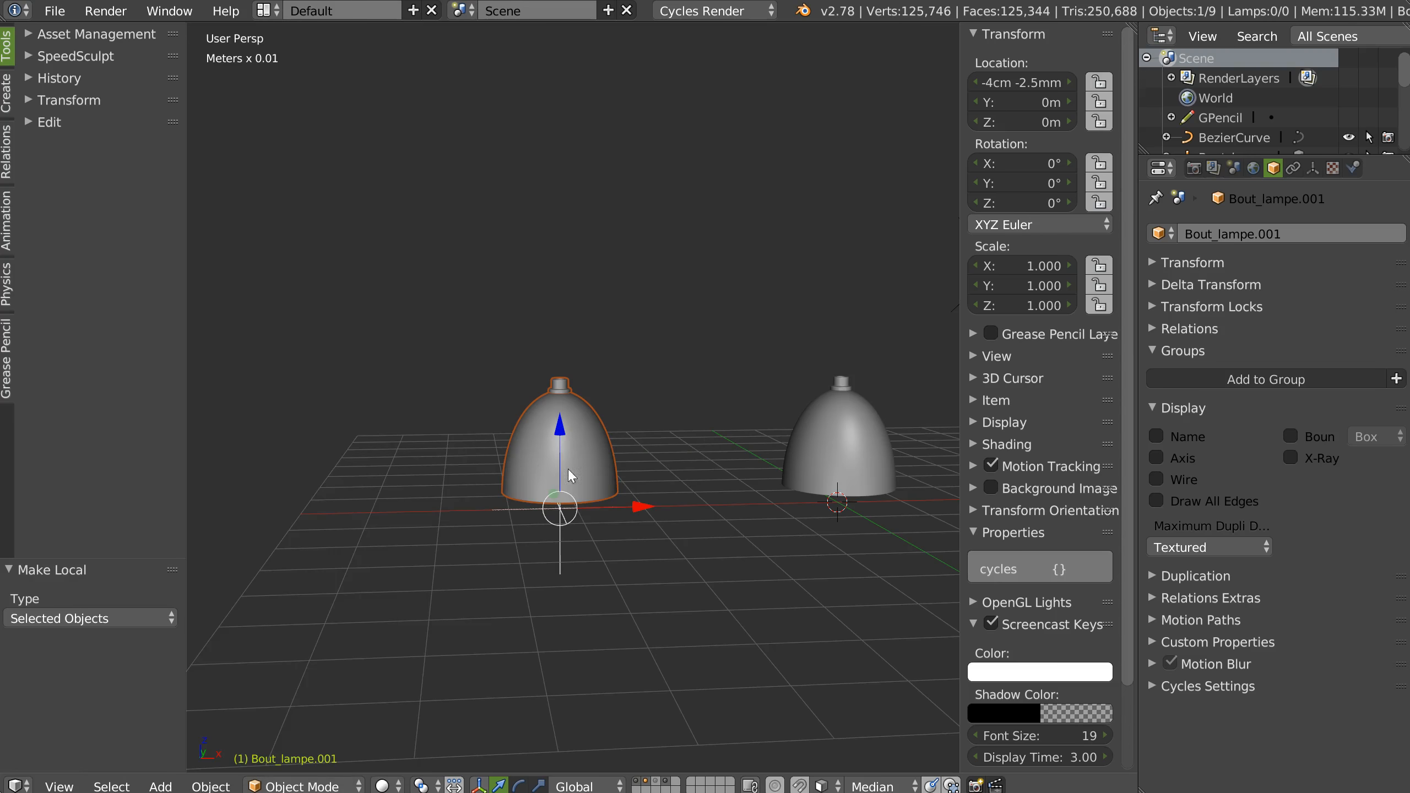
{"action": "left_click", "coordinate": [214, 785]}
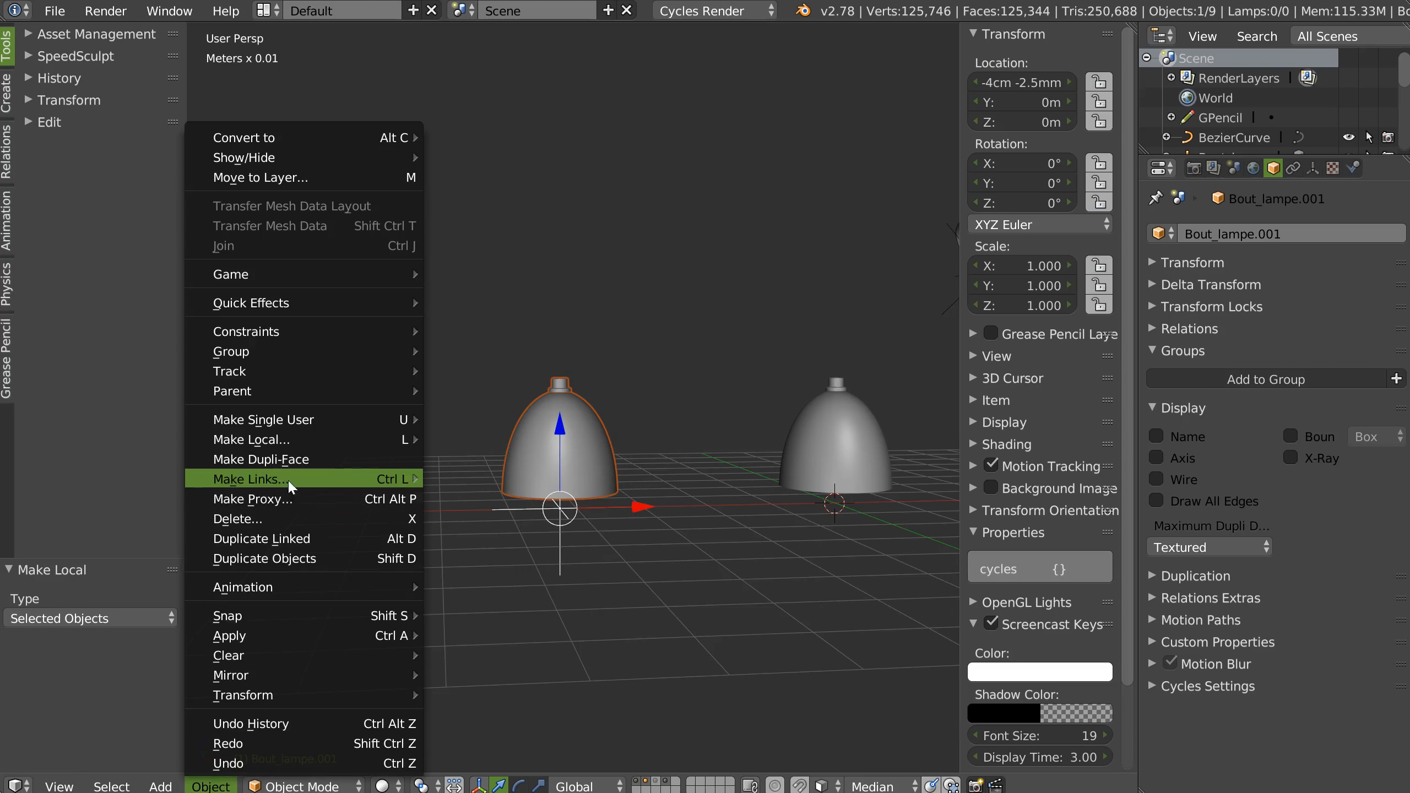
{"action": "left_click", "coordinate": [293, 499]}
{"action": "middle_click_drag", "start_coordinate": [701, 441], "coordinate": [542, 447]}
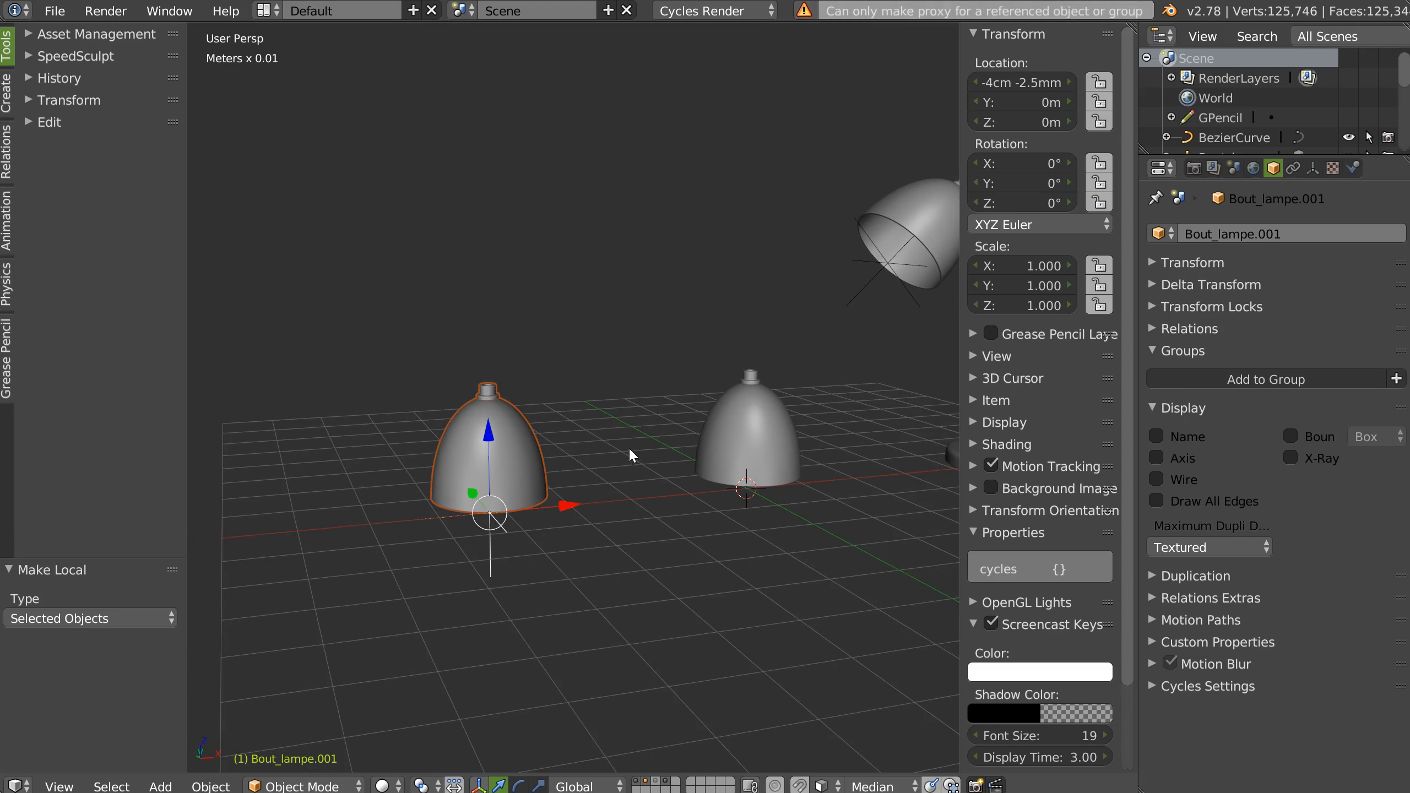
Step: Delete the second Bout_lampe group instance standing beside the source lampshade
{"action": "key", "text": "x"}
{"action": "key", "text": "x"}
{"action": "left_click", "coordinate": [555, 466]}
{"action": "middle_click_drag", "start_coordinate": [634, 482], "coordinate": [659, 420]}
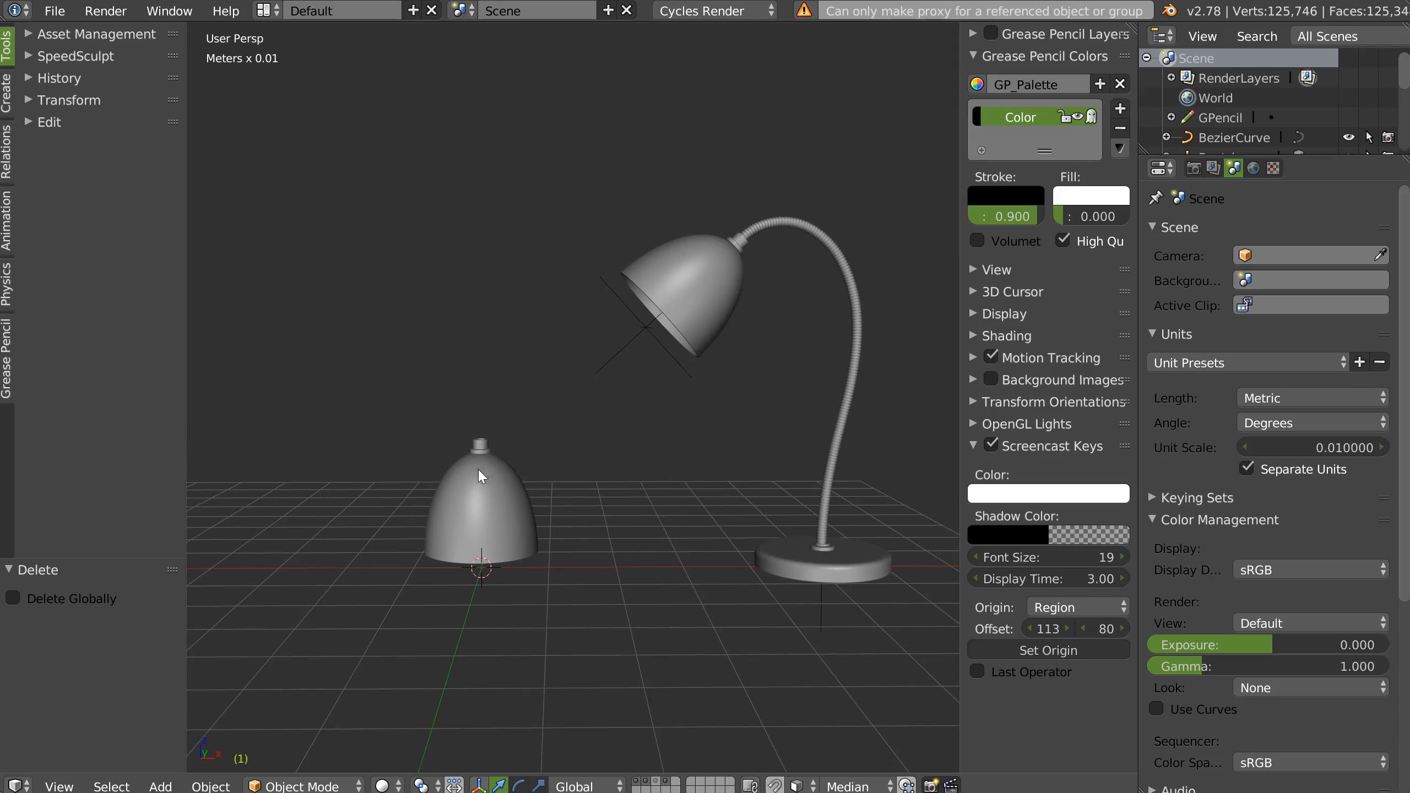
Step: Display only the first and fourth layers, holding the assembled lamp and its flexible arm, and deselect everything
{"action": "right_click", "coordinate": [687, 317]}
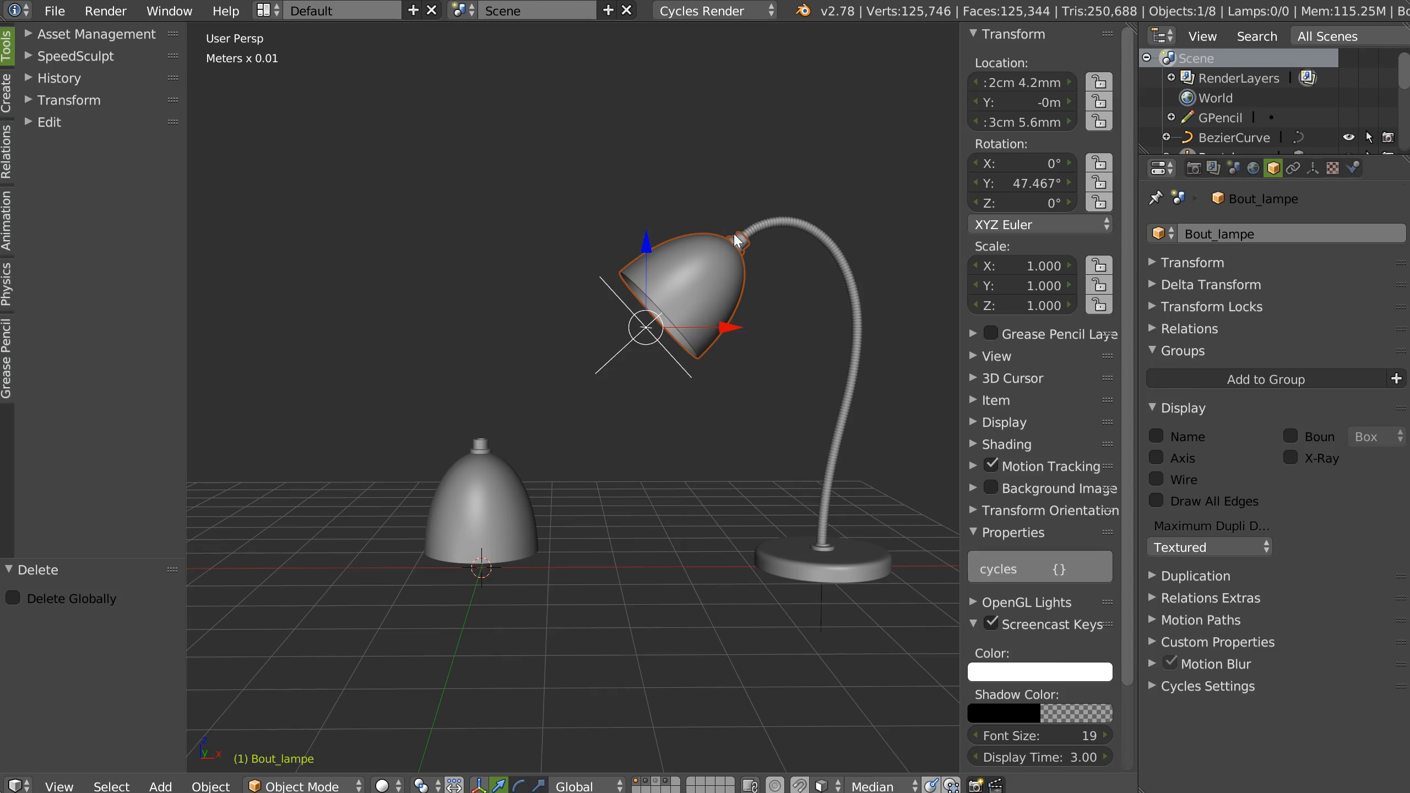
{"action": "middle_click_drag", "start_coordinate": [744, 261], "coordinate": [745, 308]}
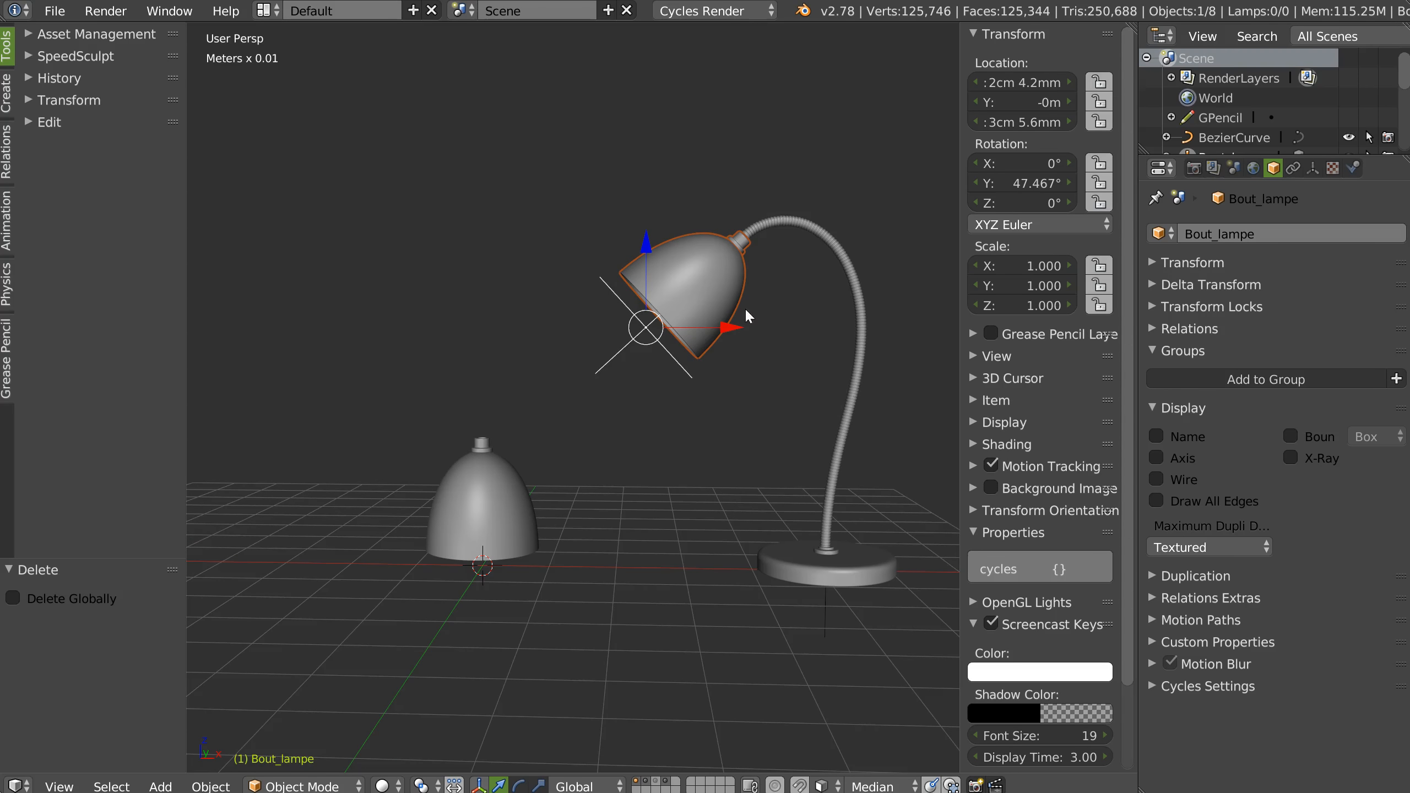
{"action": "middle_click_drag", "start_coordinate": [659, 310], "coordinate": [723, 315]}
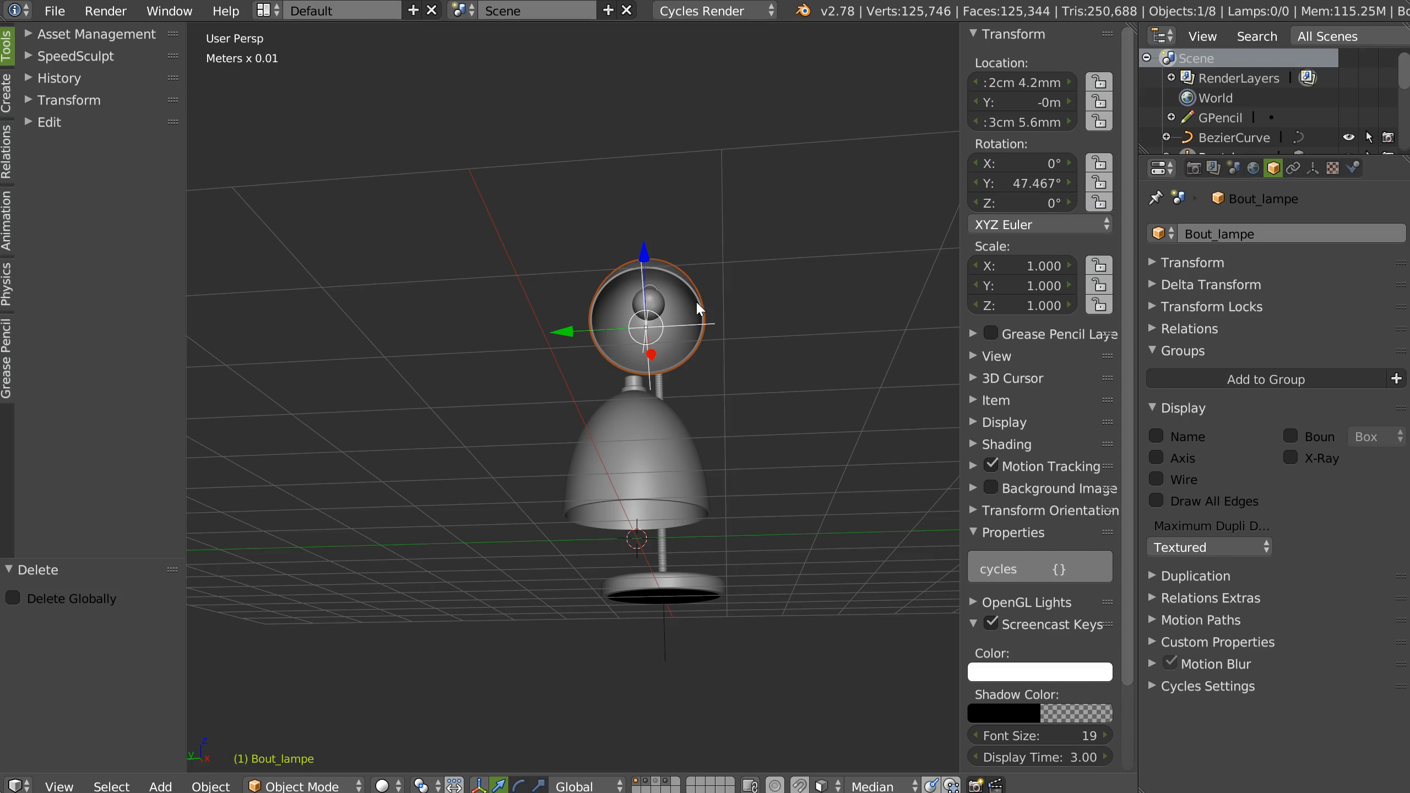
{"action": "middle_click_drag", "start_coordinate": [696, 300], "coordinate": [507, 478]}
{"action": "left_click", "coordinate": [635, 783]}
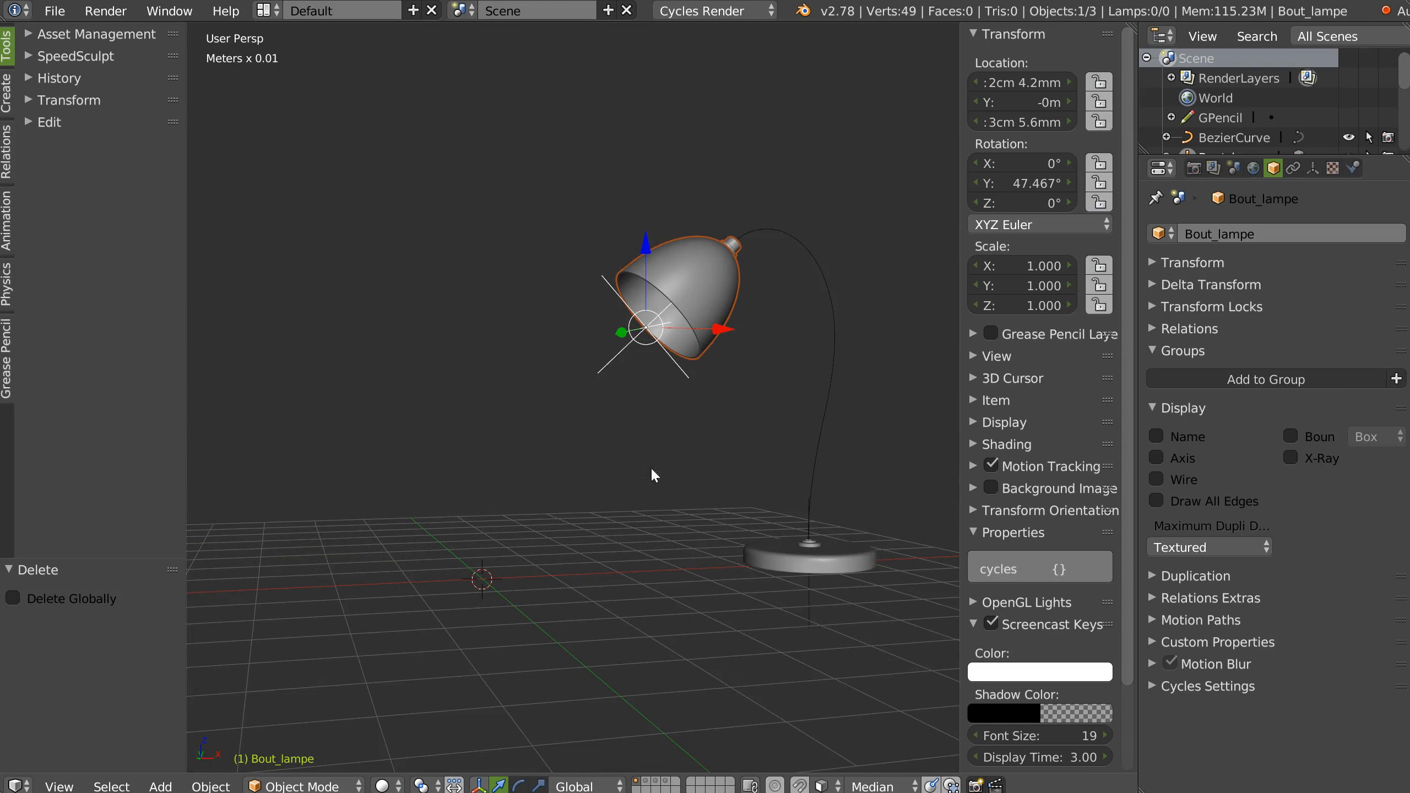
{"action": "left_click", "coordinate": [667, 783]}
{"action": "left_click", "coordinate": [639, 783], "text": "shift"}
{"action": "middle_click_drag", "start_coordinate": [728, 390], "coordinate": [690, 407]}
{"action": "key", "text": "a"}
{"action": "mouse_move", "coordinate": [669, 357]}
{"action": "middle_mouse_down"}
{"action": "mouse_move", "coordinate": [736, 395]}
{"action": "mouse_move", "coordinate": [867, 371]}
{"action": "mouse_move", "coordinate": [922, 380]}
{"action": "mouse_move", "coordinate": [926, 340]}
{"action": "mouse_move", "coordinate": [639, 391]}
{"action": "mouse_move", "coordinate": [531, 255]}
{"action": "middle_mouse_up"}
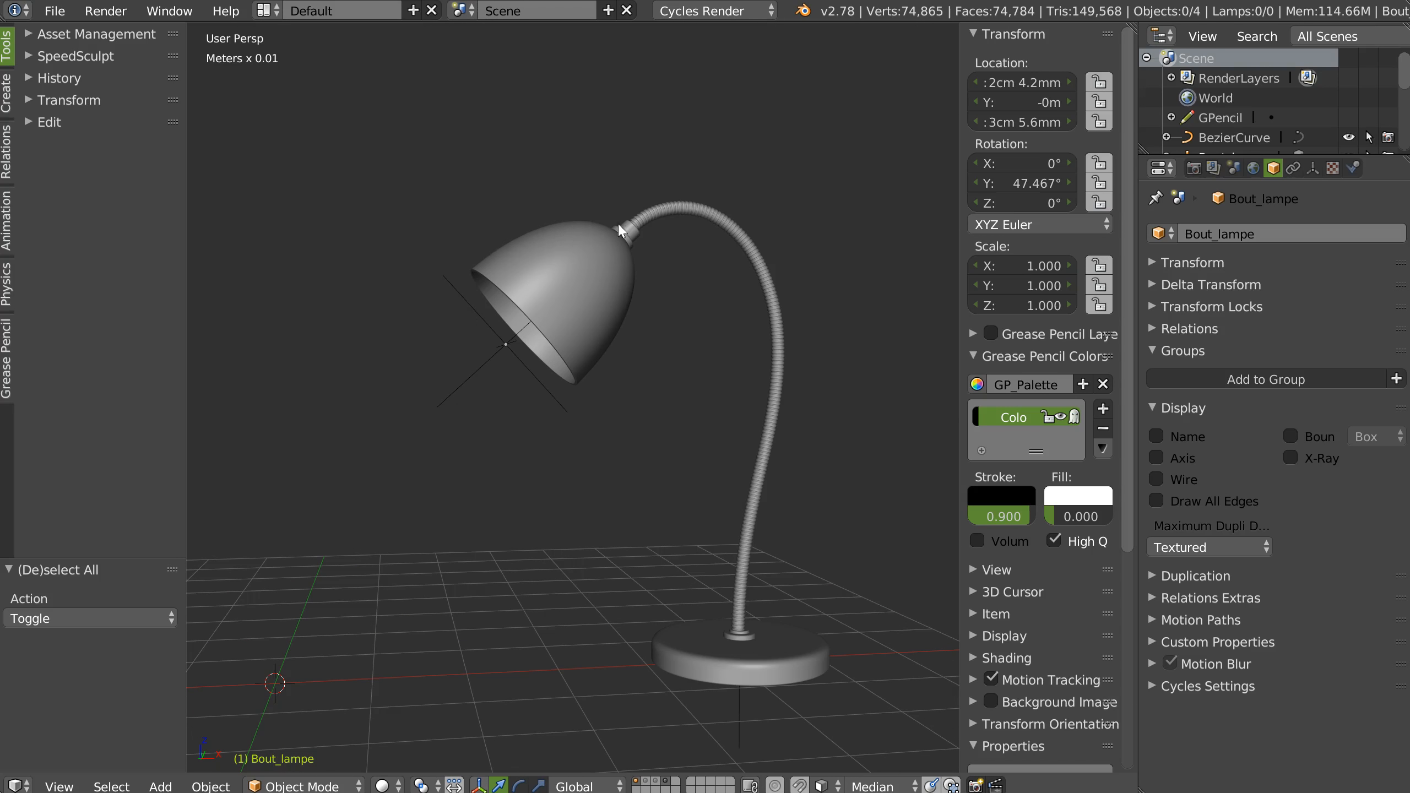
Step: Examine the second and third layers alternately to compare the source parts of the lamp head and the base
{"action": "middle_click_drag", "start_coordinate": [580, 588], "coordinate": [393, 557]}
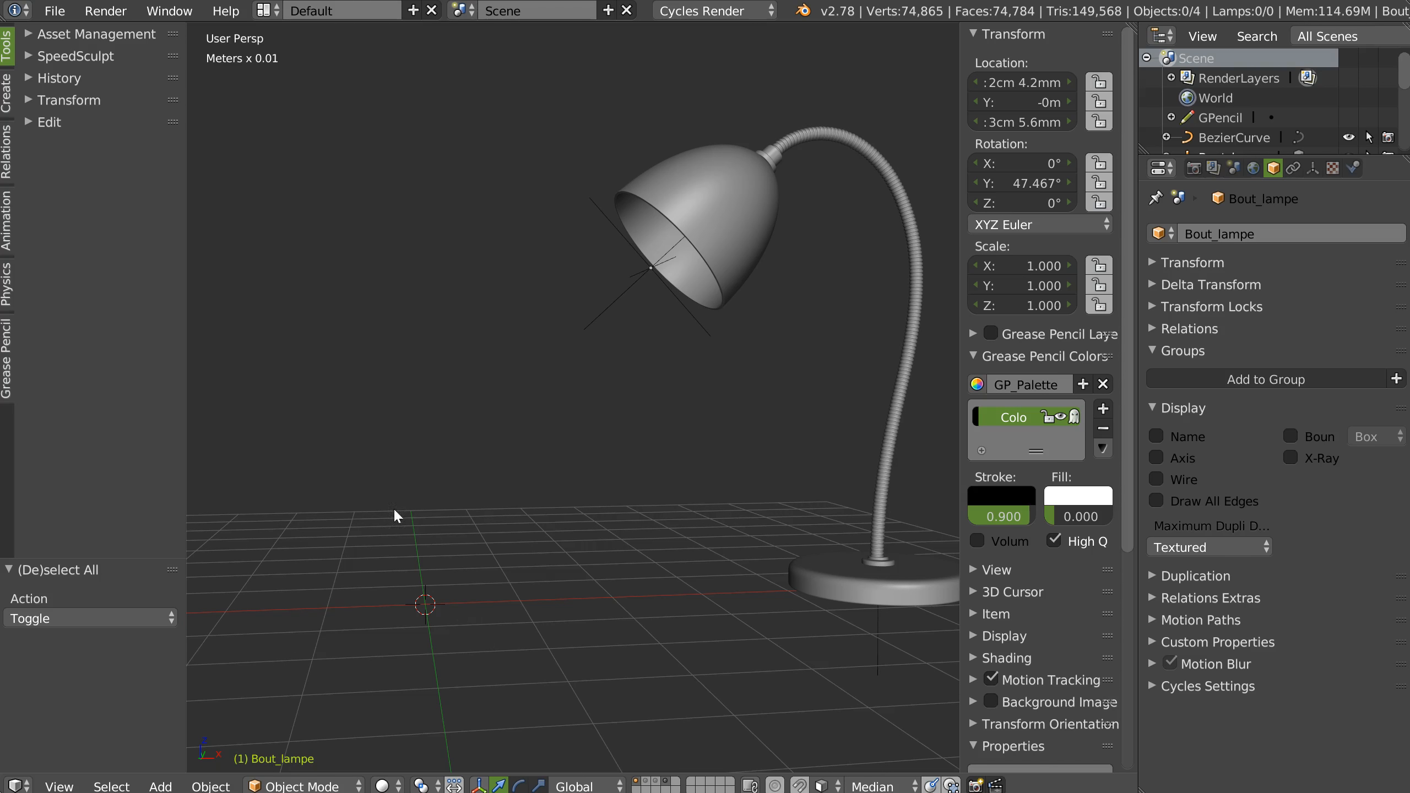
{"action": "left_click", "coordinate": [645, 787]}
{"action": "left_click", "coordinate": [655, 787]}
{"action": "left_click", "coordinate": [646, 786]}
{"action": "left_click", "coordinate": [656, 787]}
{"action": "left_click", "coordinate": [646, 786]}
{"action": "left_click", "coordinate": [655, 787]}
{"action": "left_click", "coordinate": [646, 787]}
{"action": "left_click", "coordinate": [656, 787]}
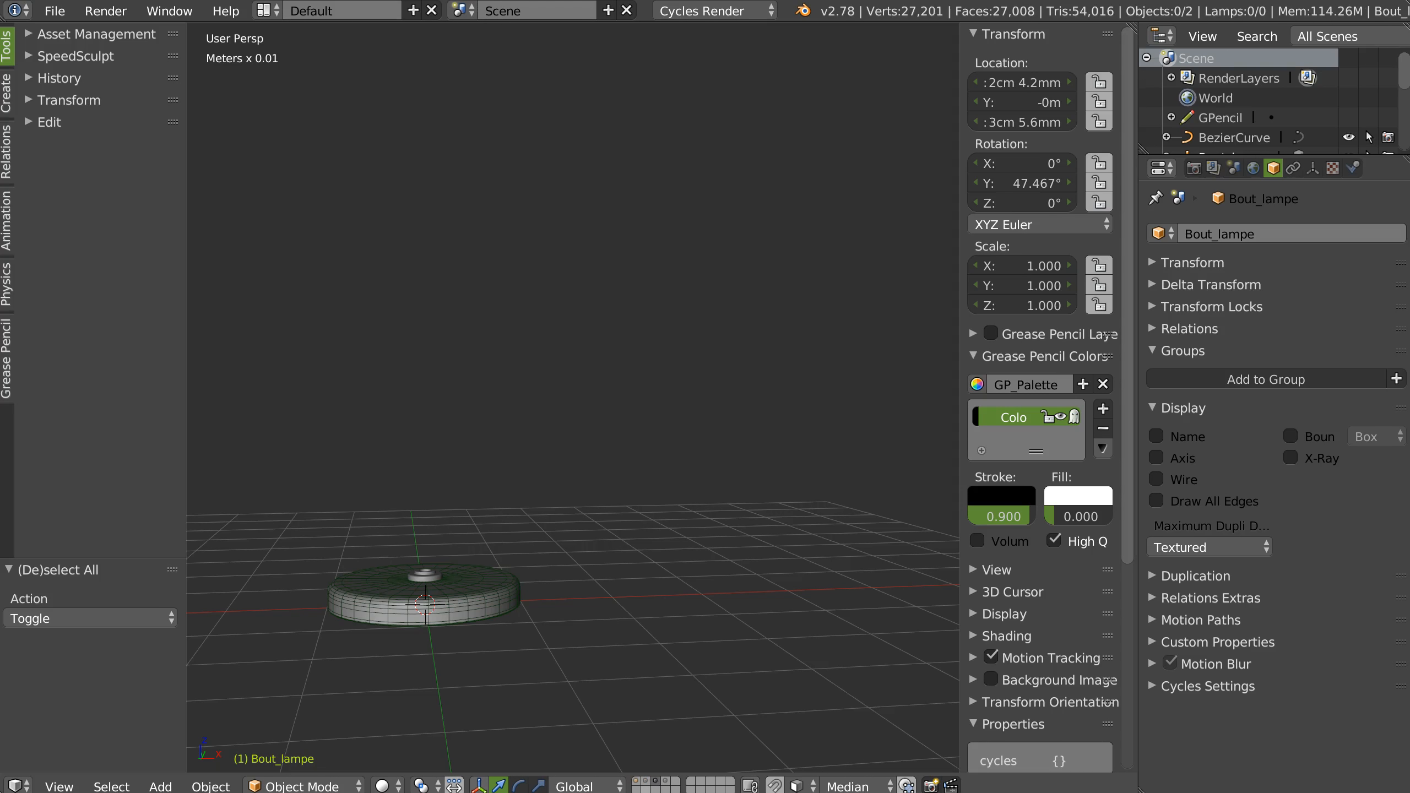
{"action": "left_click", "coordinate": [646, 787]}
Step: Move the flexible arm mesh from the fourth layer to the first, and check the second, third and first layers
{"action": "left_click", "coordinate": [636, 784]}
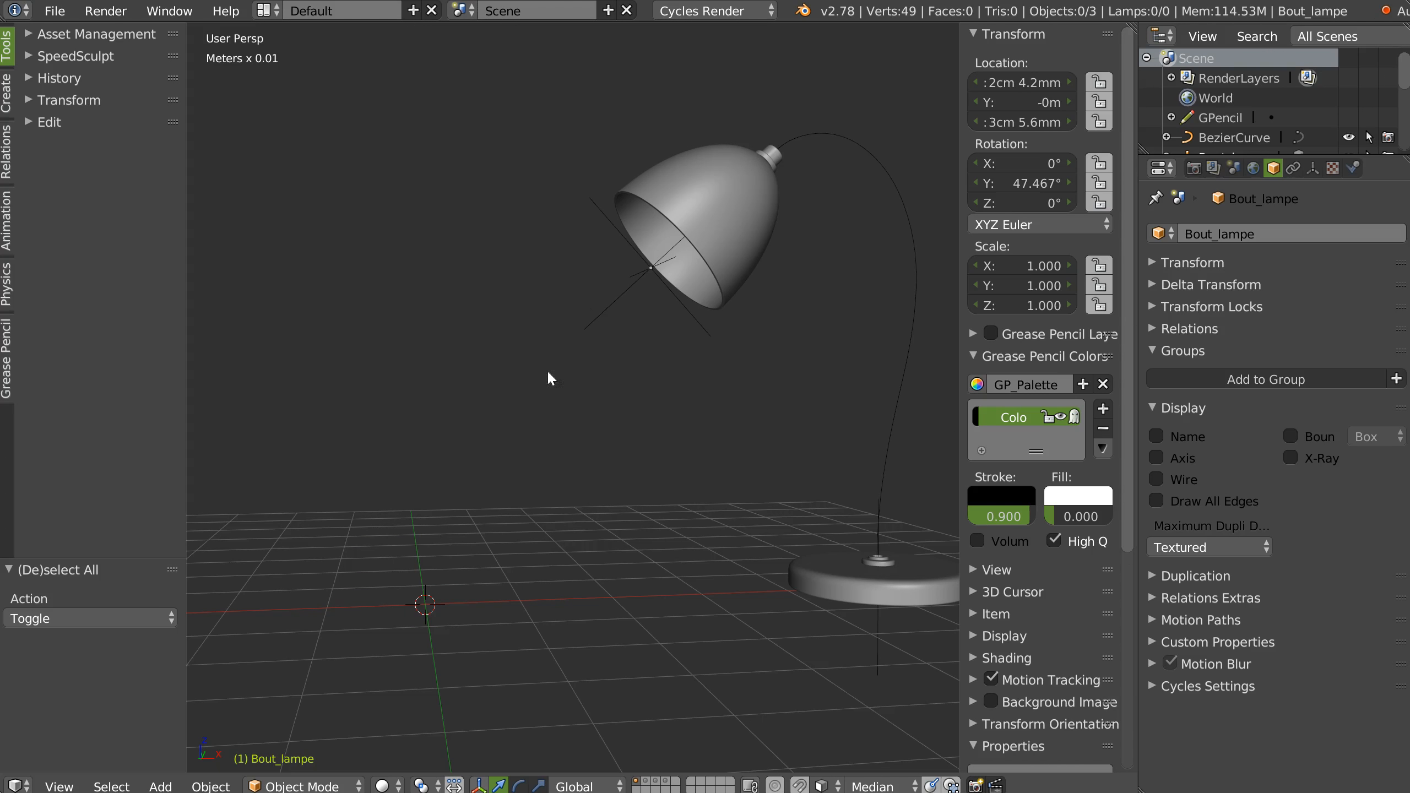
{"action": "left_click", "coordinate": [666, 781], "text": "shift"}
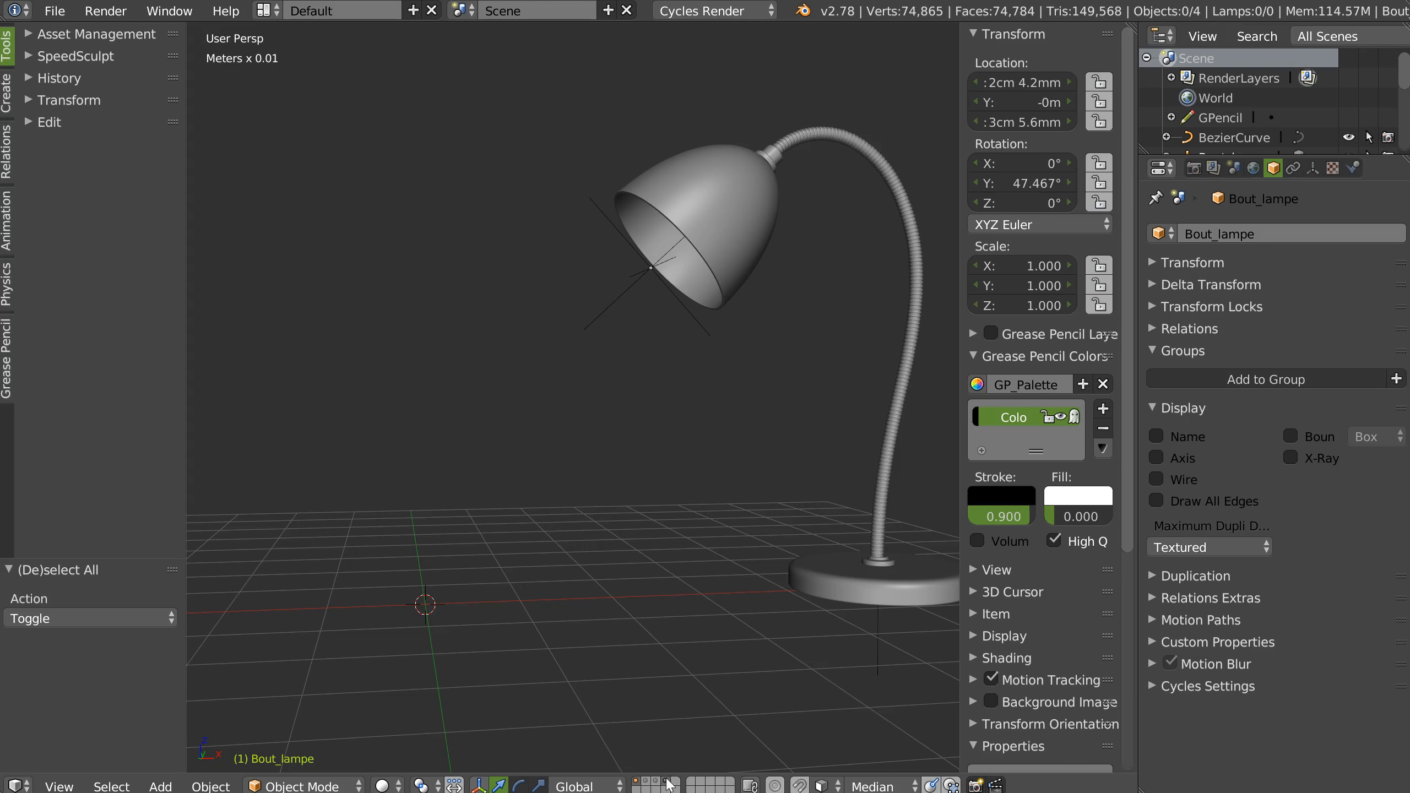
{"action": "middle_click_drag", "start_coordinate": [787, 372], "coordinate": [860, 431]}
{"action": "right_click", "coordinate": [877, 452]}
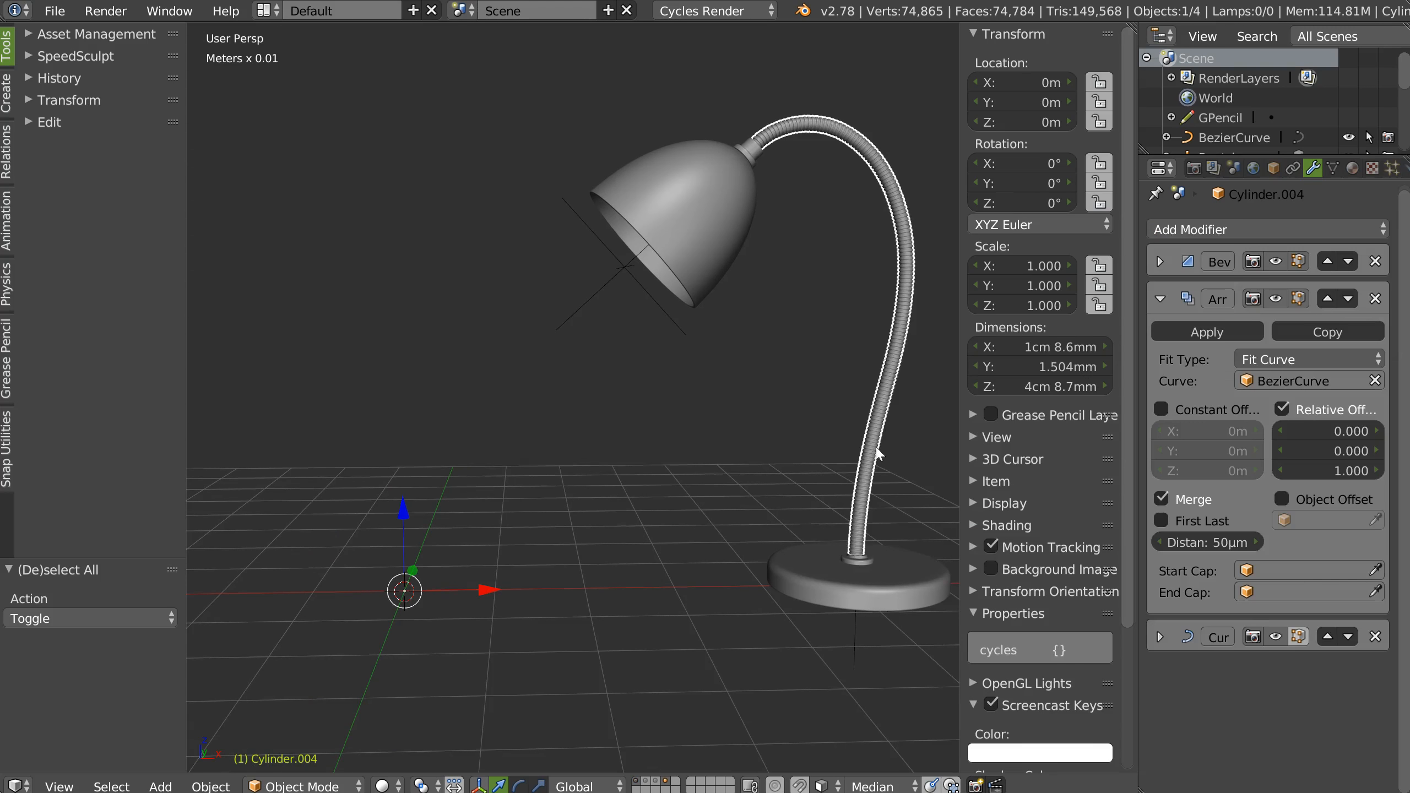
{"action": "key", "text": "m"}
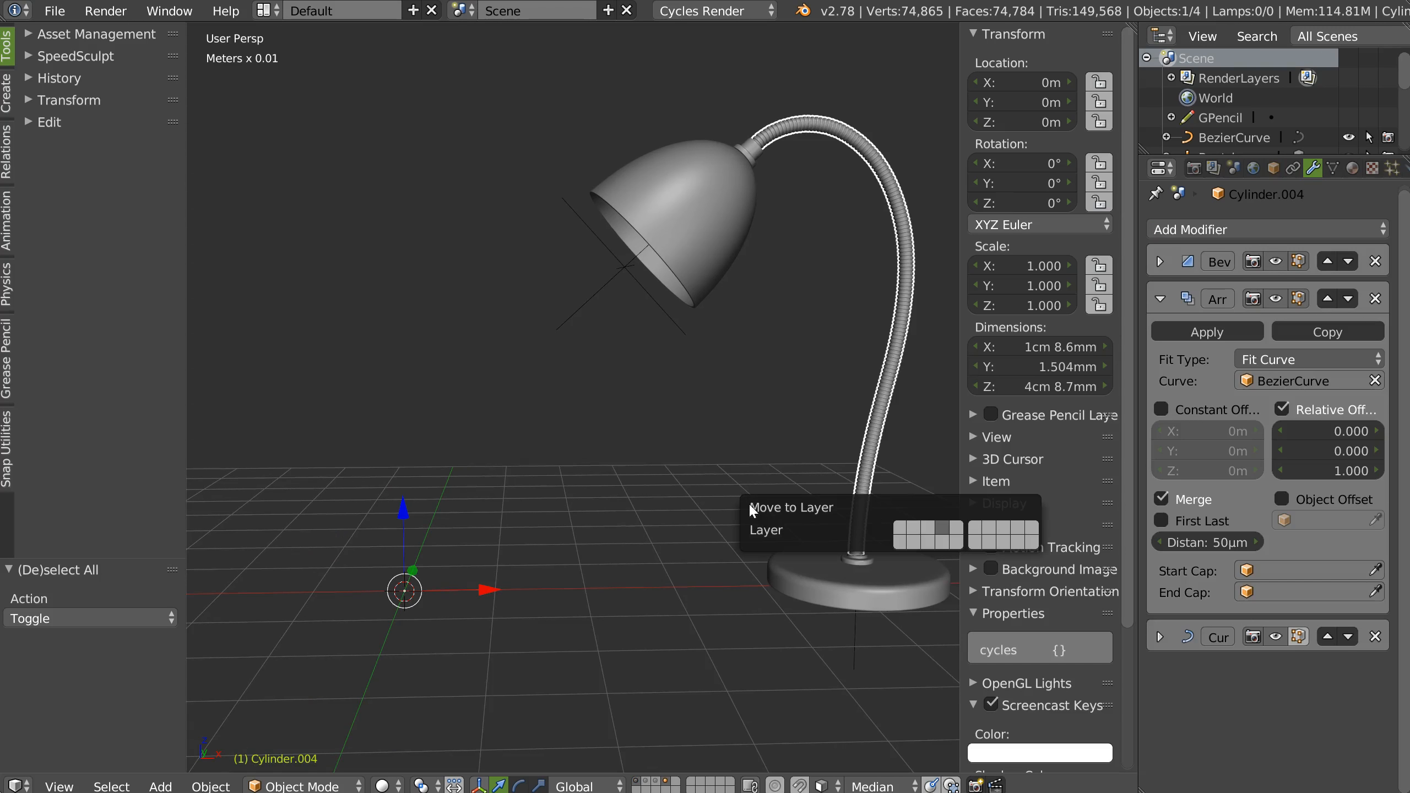
{"action": "left_click", "coordinate": [899, 528]}
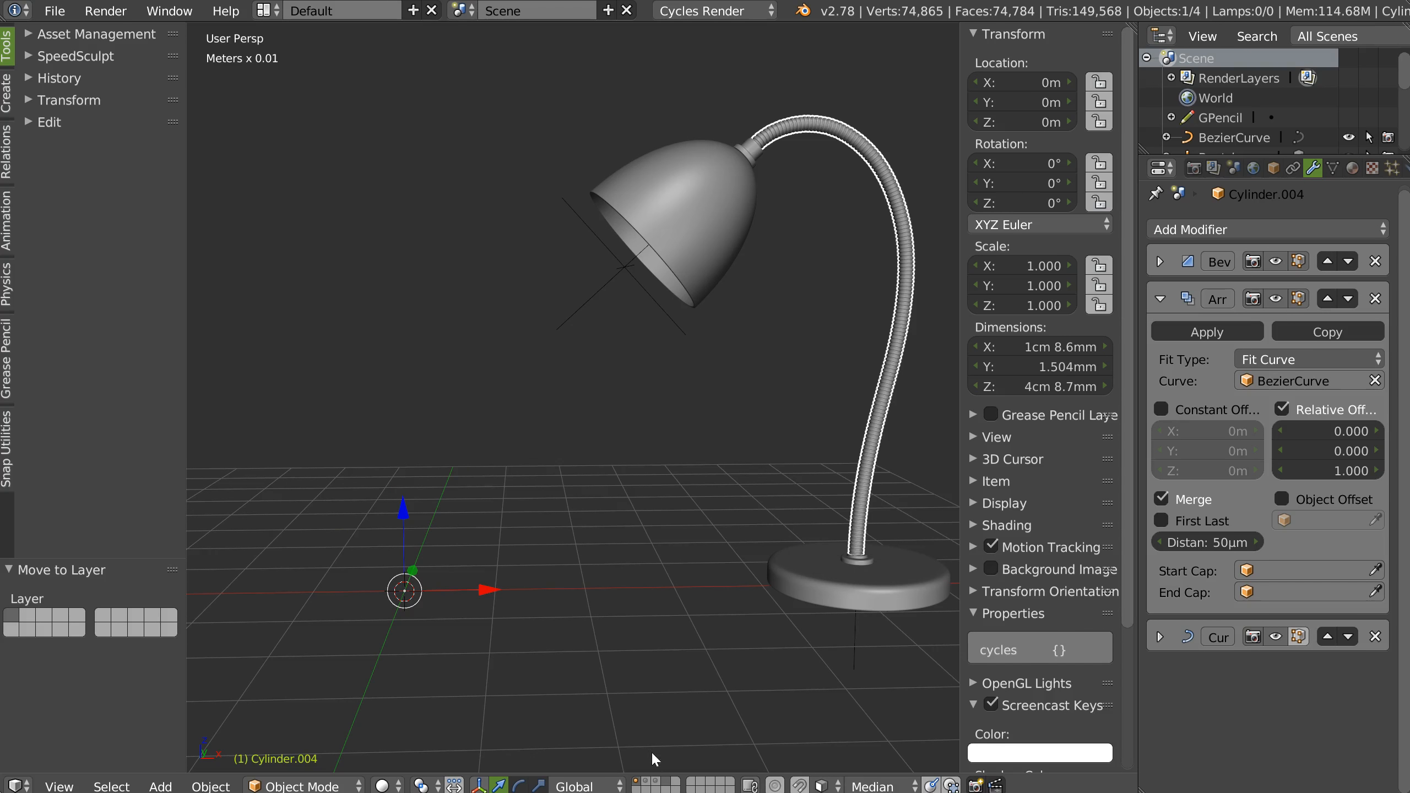
{"action": "left_click", "coordinate": [646, 781]}
{"action": "left_click", "coordinate": [656, 781]}
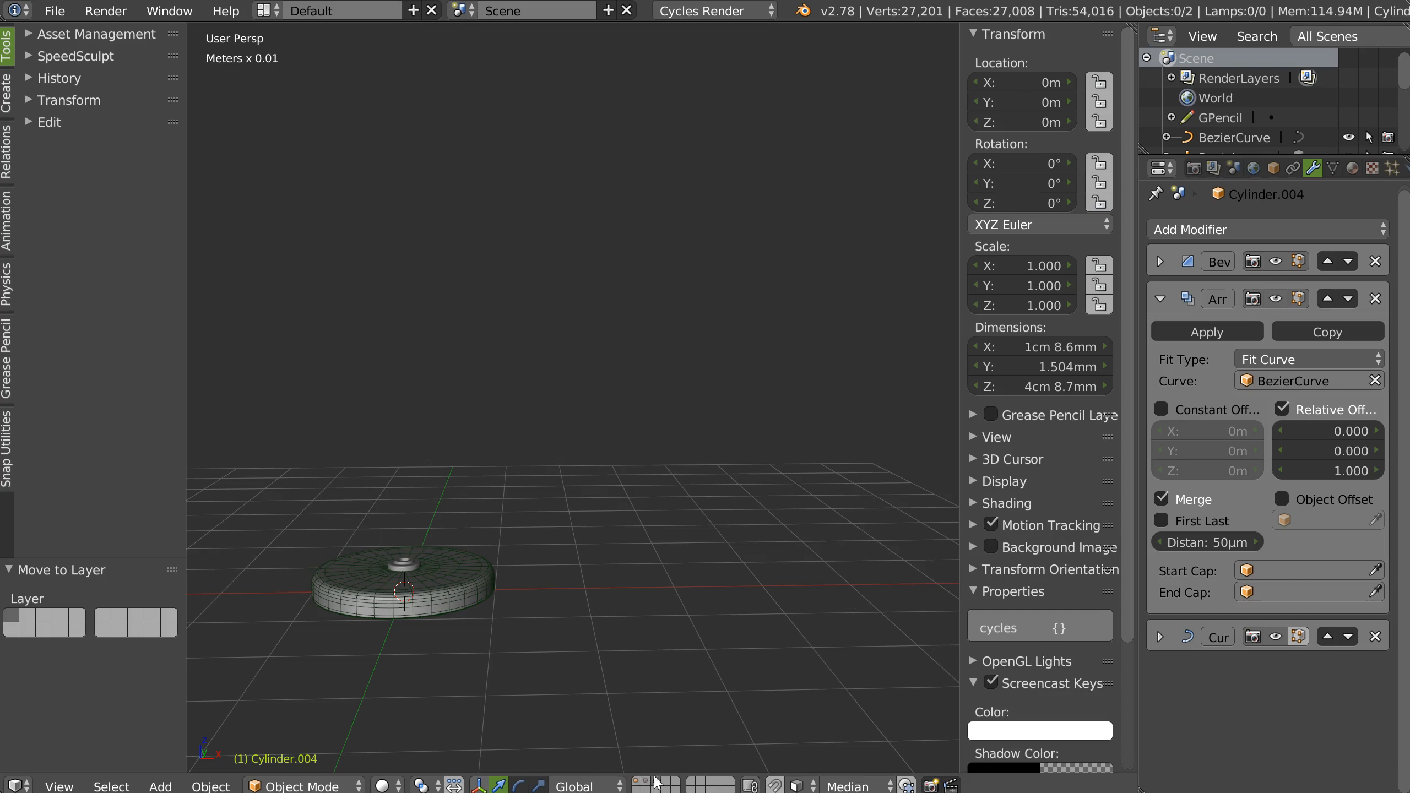
{"action": "left_click", "coordinate": [637, 781]}
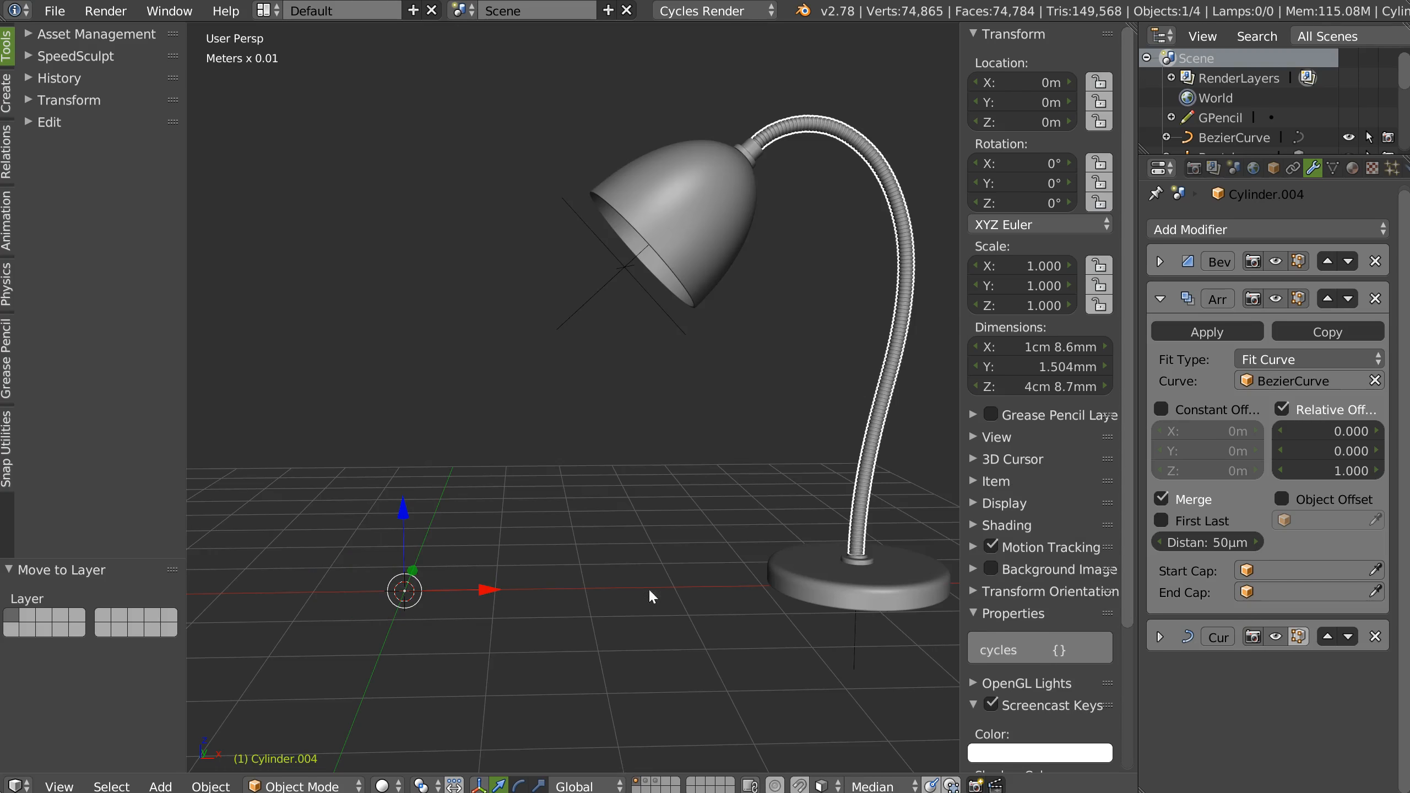
Step: Shift the arm curve's bottom control point about 97.9 µm along X to centre the arm in the base collar, and return to Object Mode
{"action": "middle_click_drag", "start_coordinate": [883, 482], "coordinate": [591, 432], "text": "shift"}
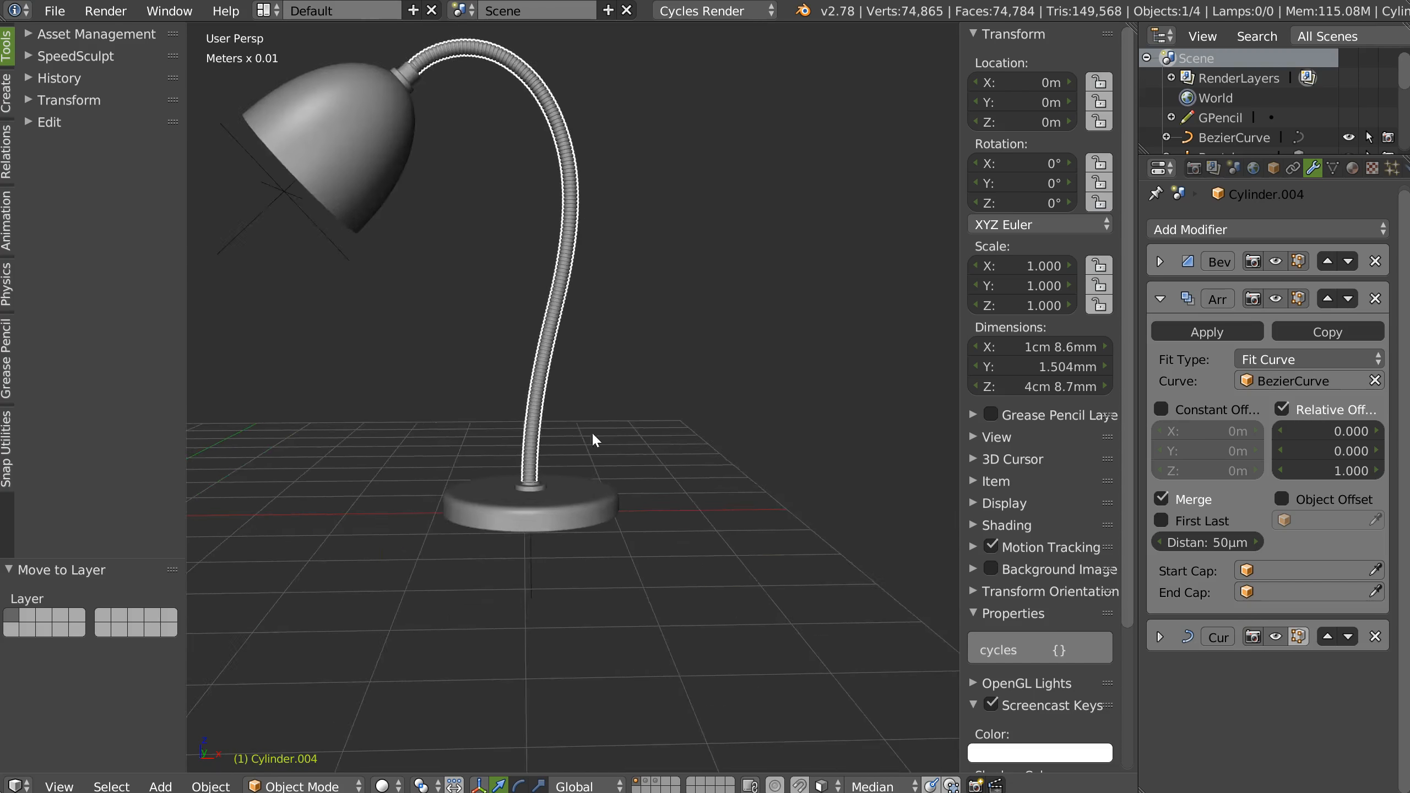
{"action": "scroll", "coordinate": [591, 432], "scroll_direction": "up", "scroll_amount": 8}
{"action": "middle_click_drag", "start_coordinate": [478, 447], "coordinate": [604, 430], "text": "shift"}
{"action": "scroll", "coordinate": [544, 489], "scroll_direction": "up", "scroll_amount": 2}
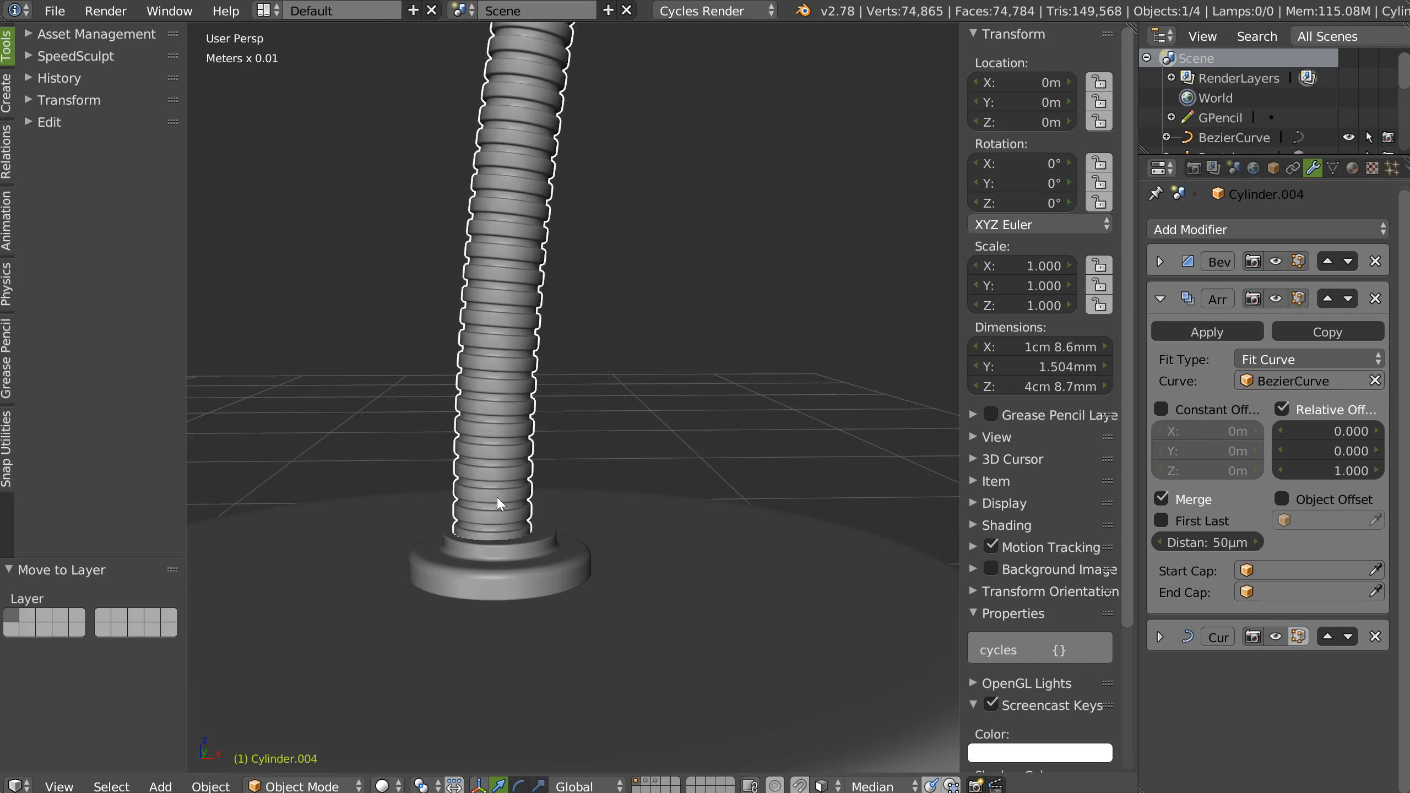
{"action": "left_click", "coordinate": [1215, 137]}
{"action": "key", "text": "Tab"}
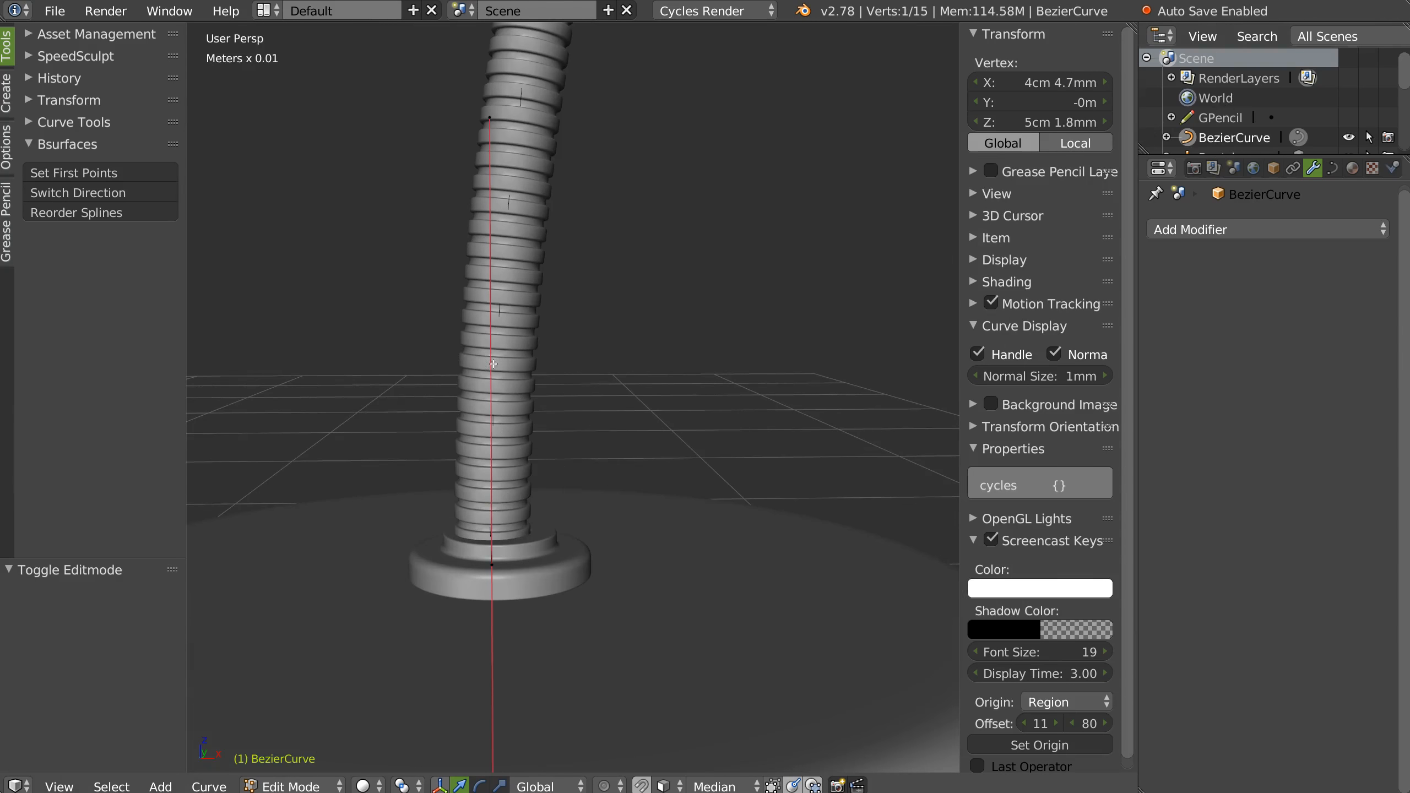
{"action": "right_click", "coordinate": [492, 573]}
{"action": "left_click_drag", "start_coordinate": [566, 565], "coordinate": [570, 564]}
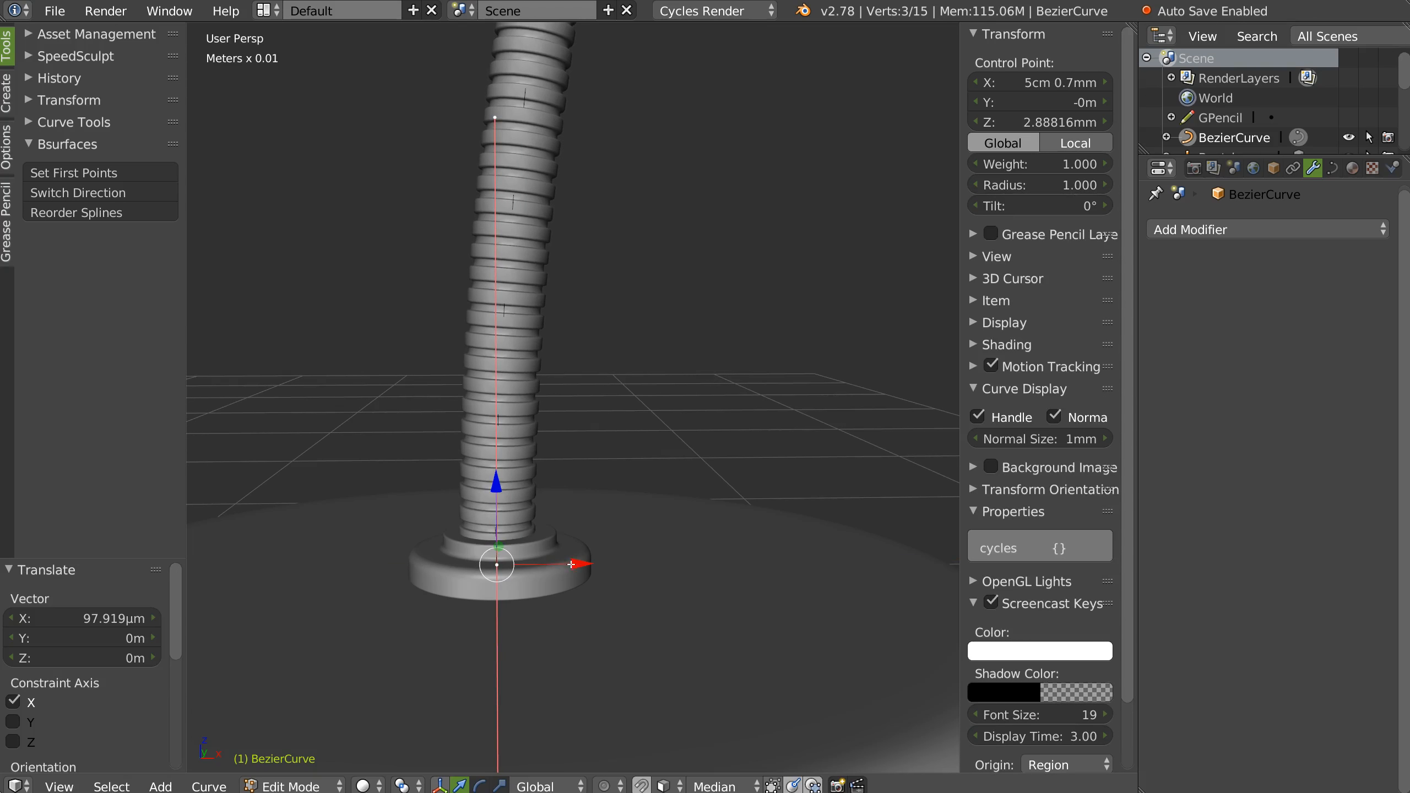
{"action": "middle_click_drag", "start_coordinate": [587, 432], "coordinate": [569, 458]}
{"action": "scroll", "coordinate": [617, 399], "scroll_direction": "down", "scroll_amount": 1}
{"action": "scroll", "coordinate": [560, 576], "scroll_direction": "down", "scroll_amount": 6}
{"action": "middle_click_drag", "start_coordinate": [320, 442], "coordinate": [686, 367], "text": "shift"}
{"action": "key", "text": "Tab"}
Step: Display the third layer alongside the lamp and split the 3D view horizontally, framing the source base and the arm's foot
{"action": "left_click", "coordinate": [658, 418]}
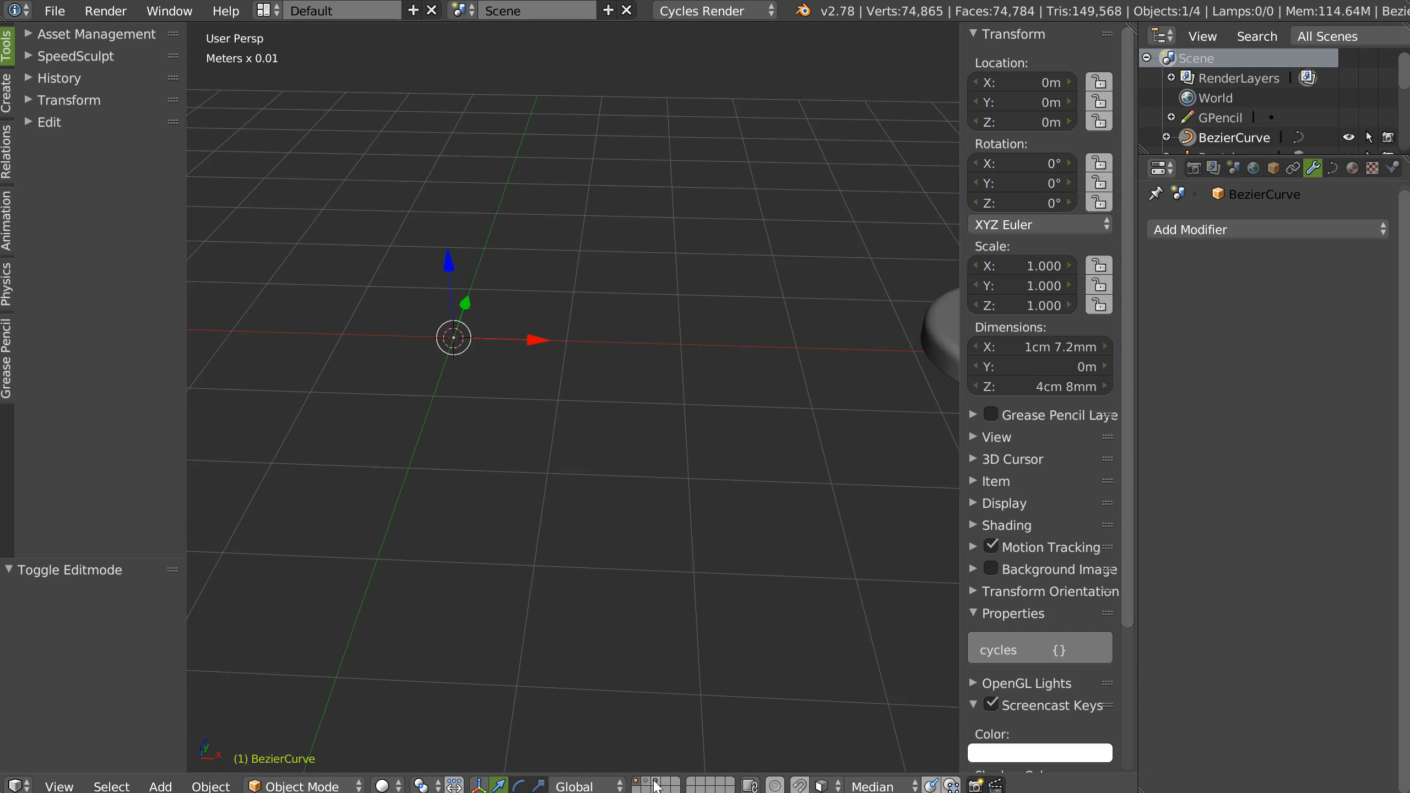
{"action": "scroll", "coordinate": [519, 277], "scroll_direction": "up", "scroll_amount": 4}
{"action": "middle_click_drag", "start_coordinate": [667, 290], "coordinate": [467, 339]}
{"action": "key", "text": "space"}
{"action": "middle_click_drag", "start_coordinate": [738, 522], "coordinate": [627, 547]}
{"action": "scroll", "coordinate": [726, 537], "scroll_direction": "up", "scroll_amount": 8}
{"action": "scroll", "coordinate": [780, 499], "scroll_direction": "down", "scroll_amount": 2}
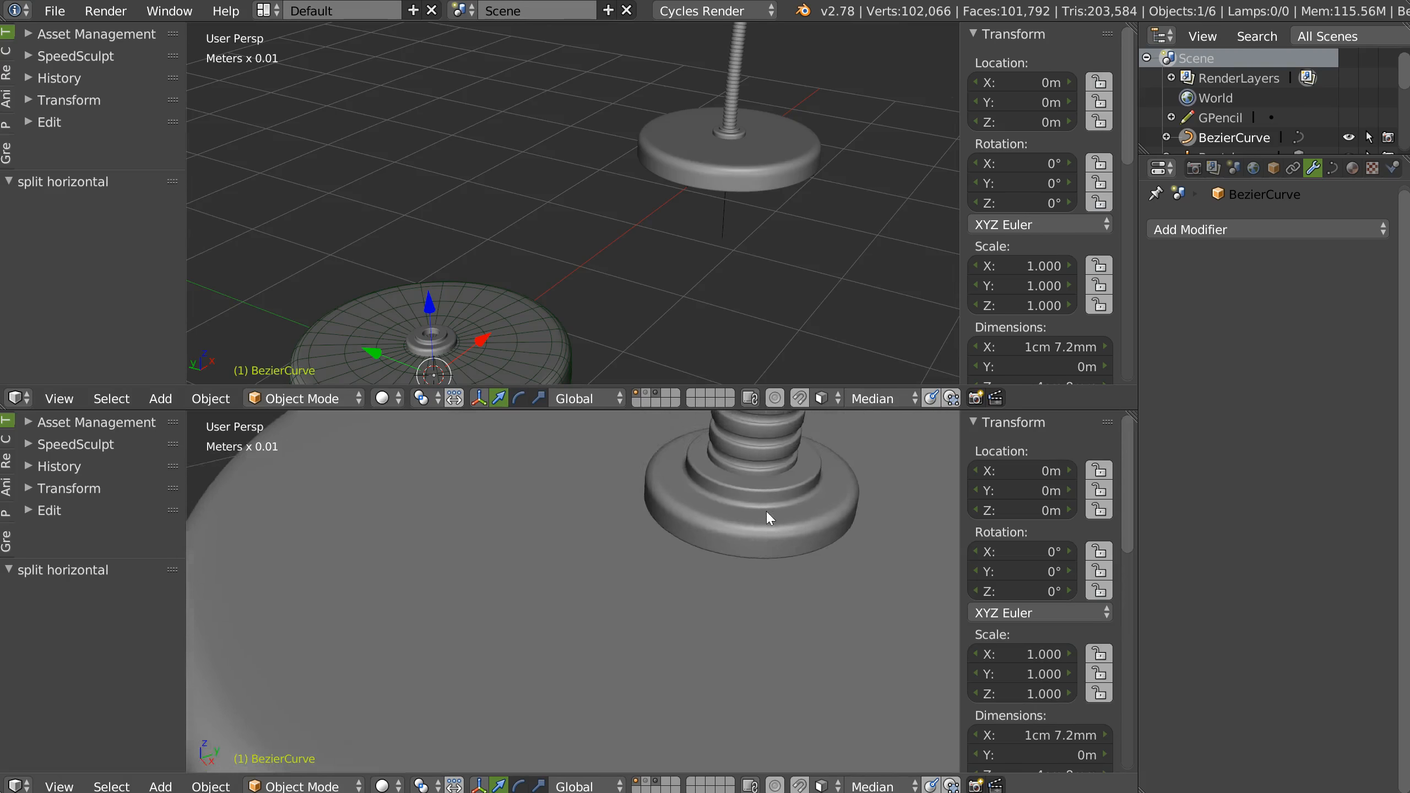
{"action": "middle_click_drag", "start_coordinate": [767, 511], "coordinate": [691, 647], "text": "shift"}
{"action": "middle_click_drag", "start_coordinate": [566, 187], "coordinate": [584, 177], "text": "shift"}
{"action": "scroll", "coordinate": [492, 295], "scroll_direction": "up", "scroll_amount": 2}
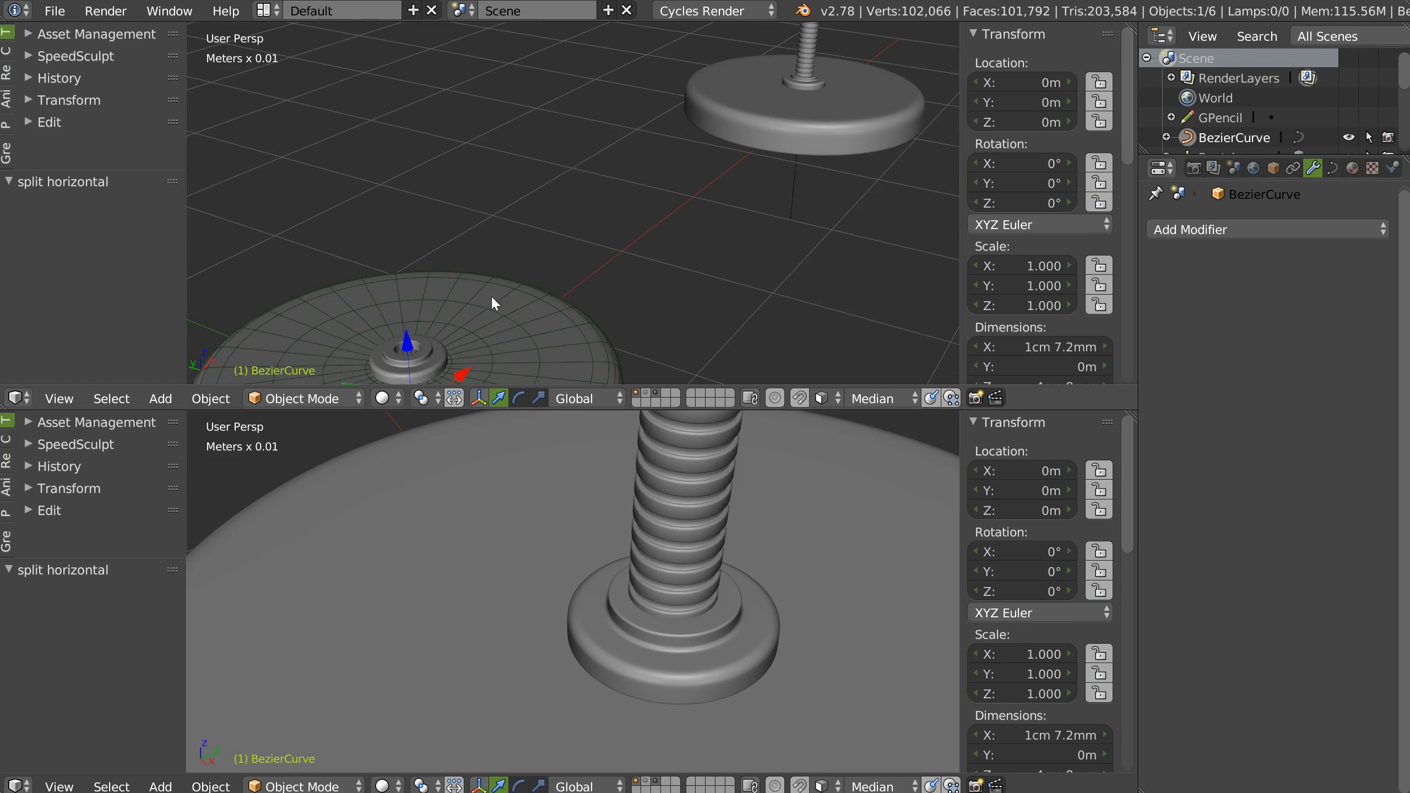
Step: Scale the source base's collar, Cylinder.003, uniformly by about 1.181
{"action": "right_click", "coordinate": [436, 344]}
{"action": "key", "text": "s"}
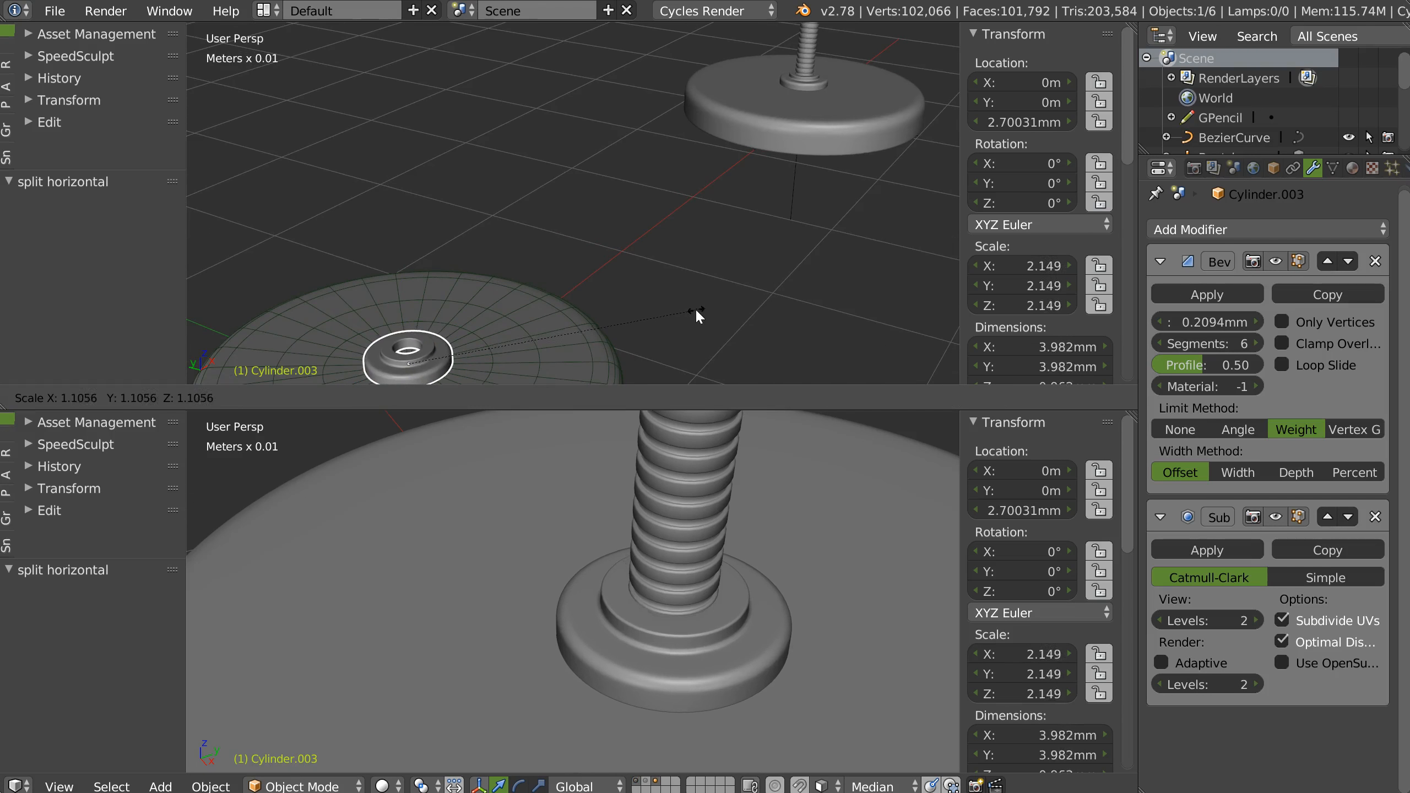
{"action": "left_click", "coordinate": [716, 312]}
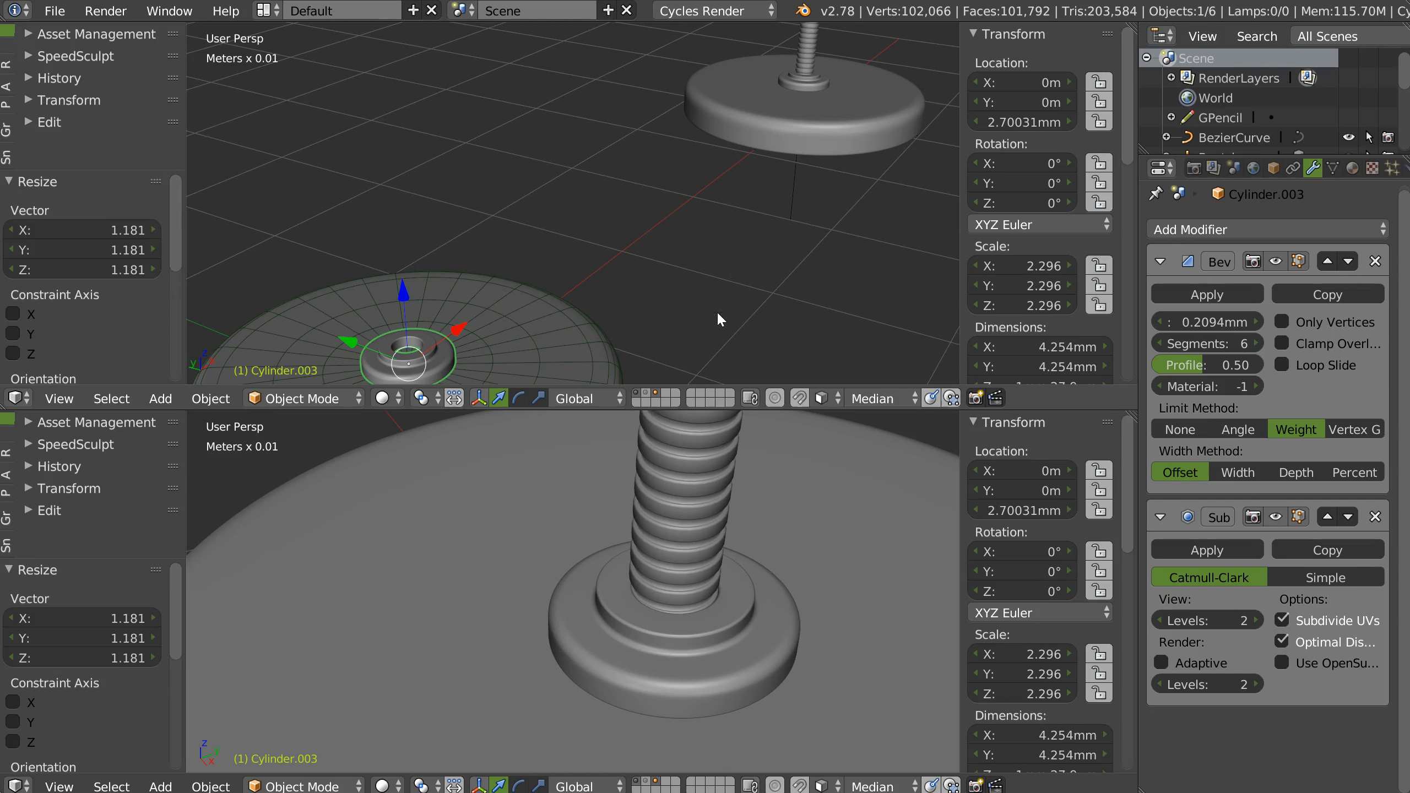
{"action": "scroll", "coordinate": [580, 567], "scroll_direction": "down", "scroll_amount": 5}
{"action": "middle_click_drag", "start_coordinate": [580, 567], "coordinate": [641, 695]}
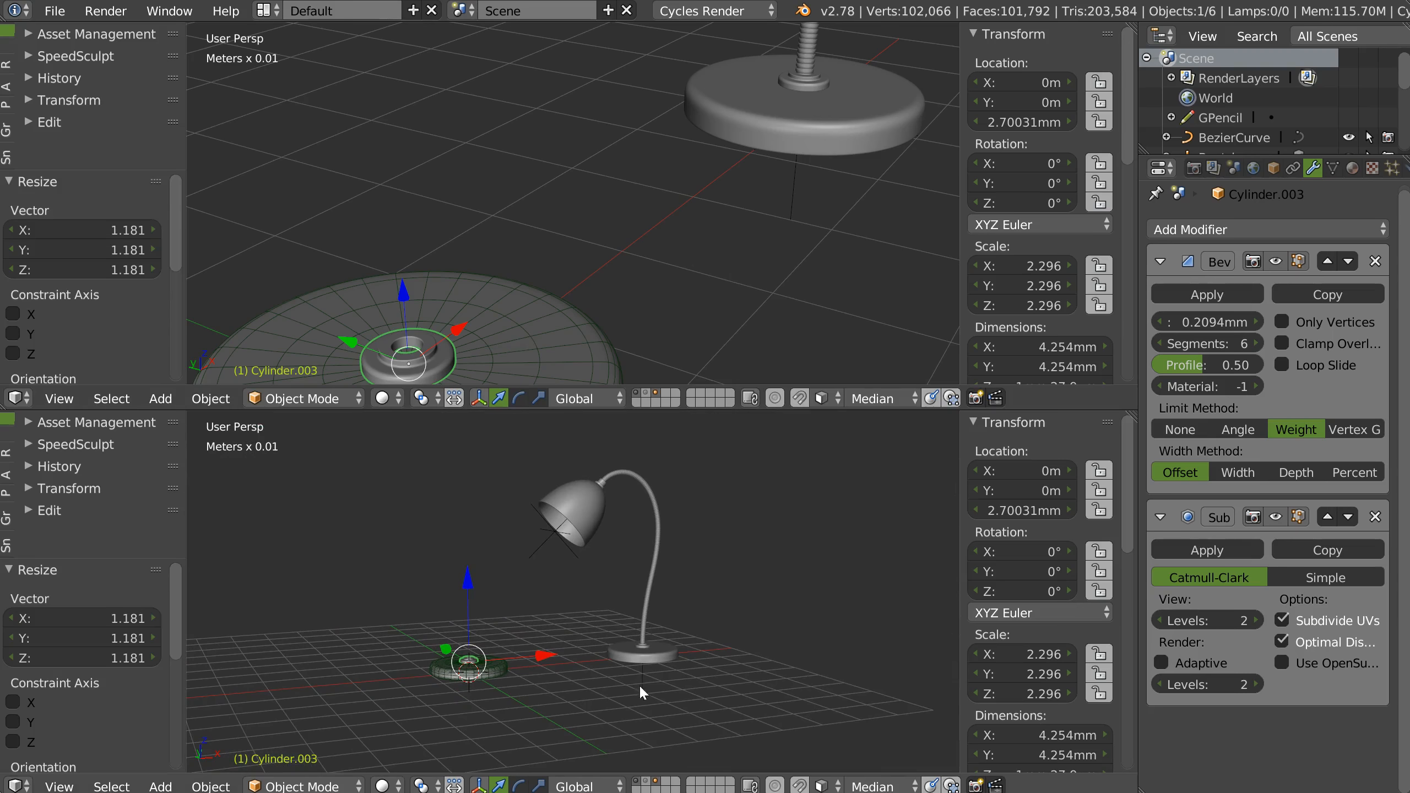
{"action": "middle_click_drag", "start_coordinate": [628, 608], "coordinate": [633, 681]}
Step: Select the lamp's Socle group instance and look at the asset management options
{"action": "right_click", "coordinate": [645, 665]}
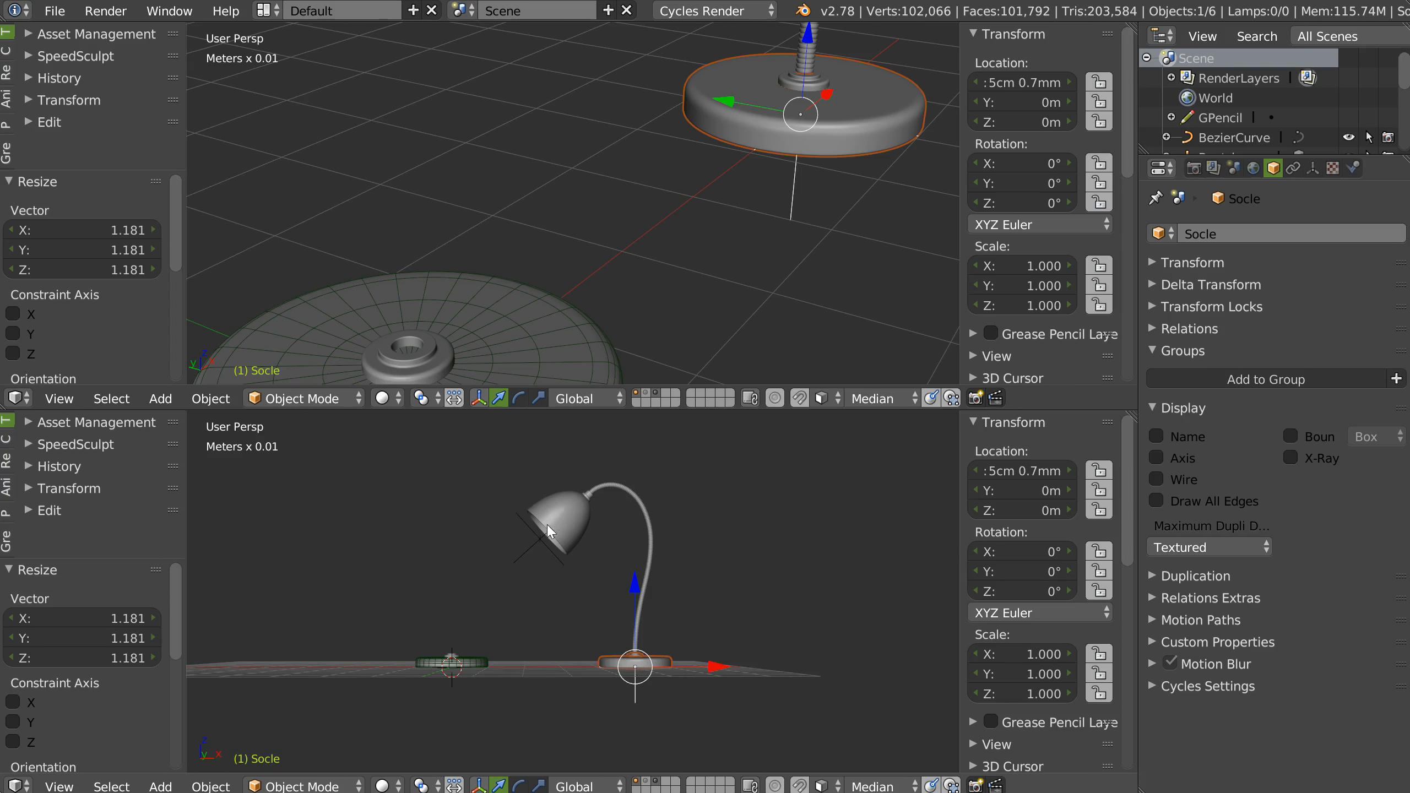
{"action": "left_click", "coordinate": [93, 431]}
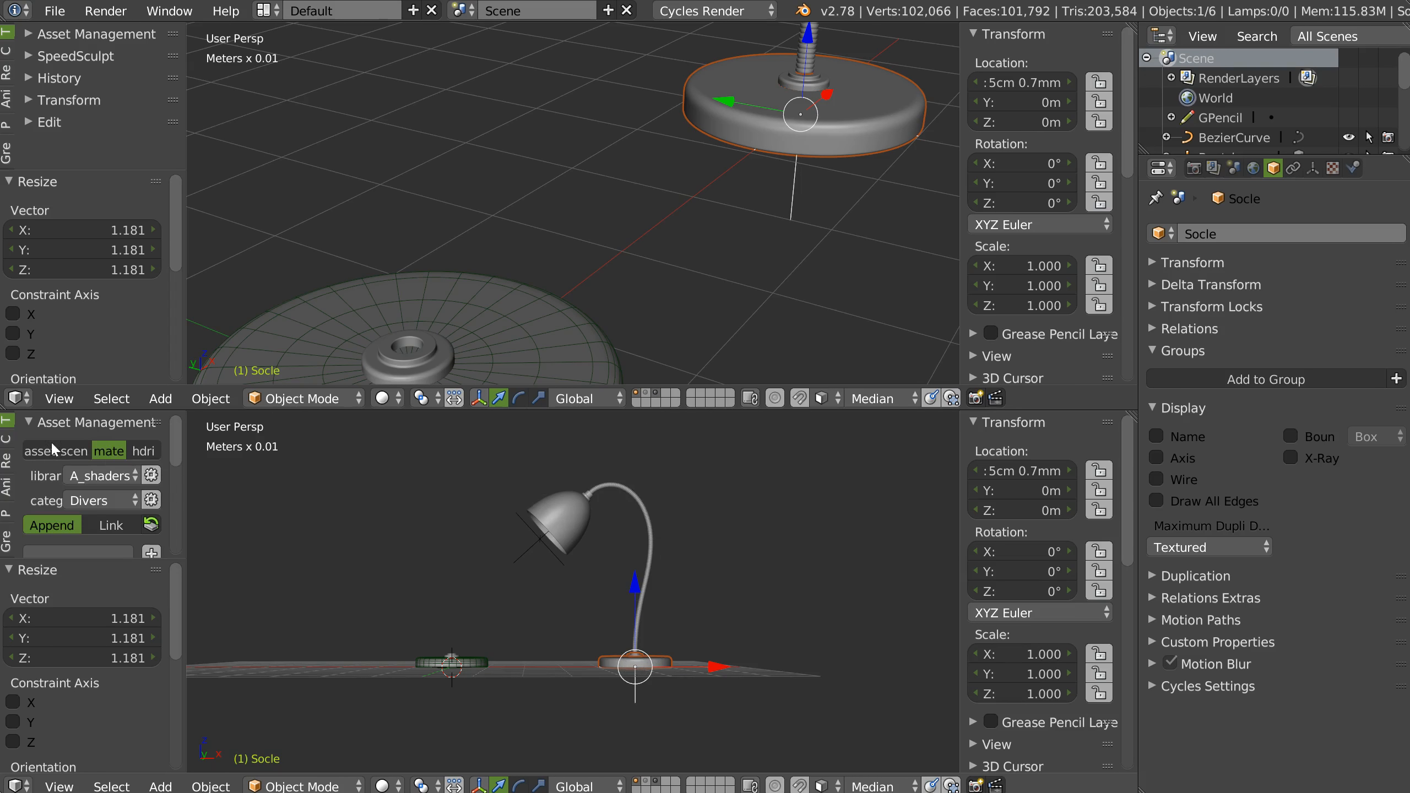
{"action": "left_click", "coordinate": [97, 423]}
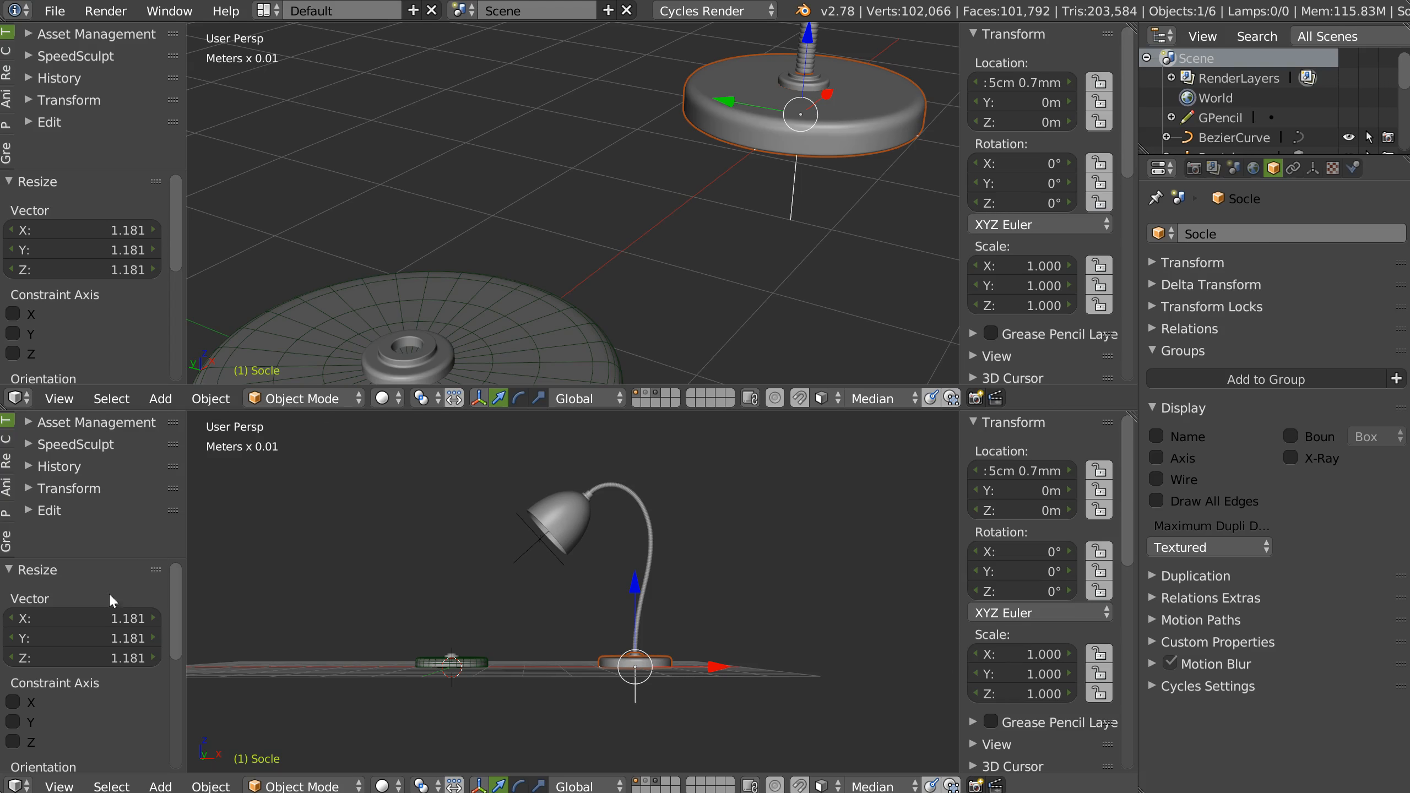
Step: Return to a single 3D view framing the whole lamp and the source base, with nothing selected
{"action": "left_click", "coordinate": [588, 239]}
{"action": "middle_click_drag", "start_coordinate": [598, 324], "coordinate": [600, 378]}
{"action": "scroll", "coordinate": [628, 354], "scroll_direction": "up", "scroll_amount": 2}
{"action": "key", "text": "a"}
{"action": "left_click", "coordinate": [611, 333]}
{"action": "middle_click_drag", "start_coordinate": [701, 426], "coordinate": [635, 291]}
{"action": "middle_click_drag", "start_coordinate": [451, 403], "coordinate": [662, 531]}
Step: Select the Socle instance and its source cylinder in turn, briefly open the cylinder for editing and return to Object Mode
{"action": "right_click", "coordinate": [658, 536]}
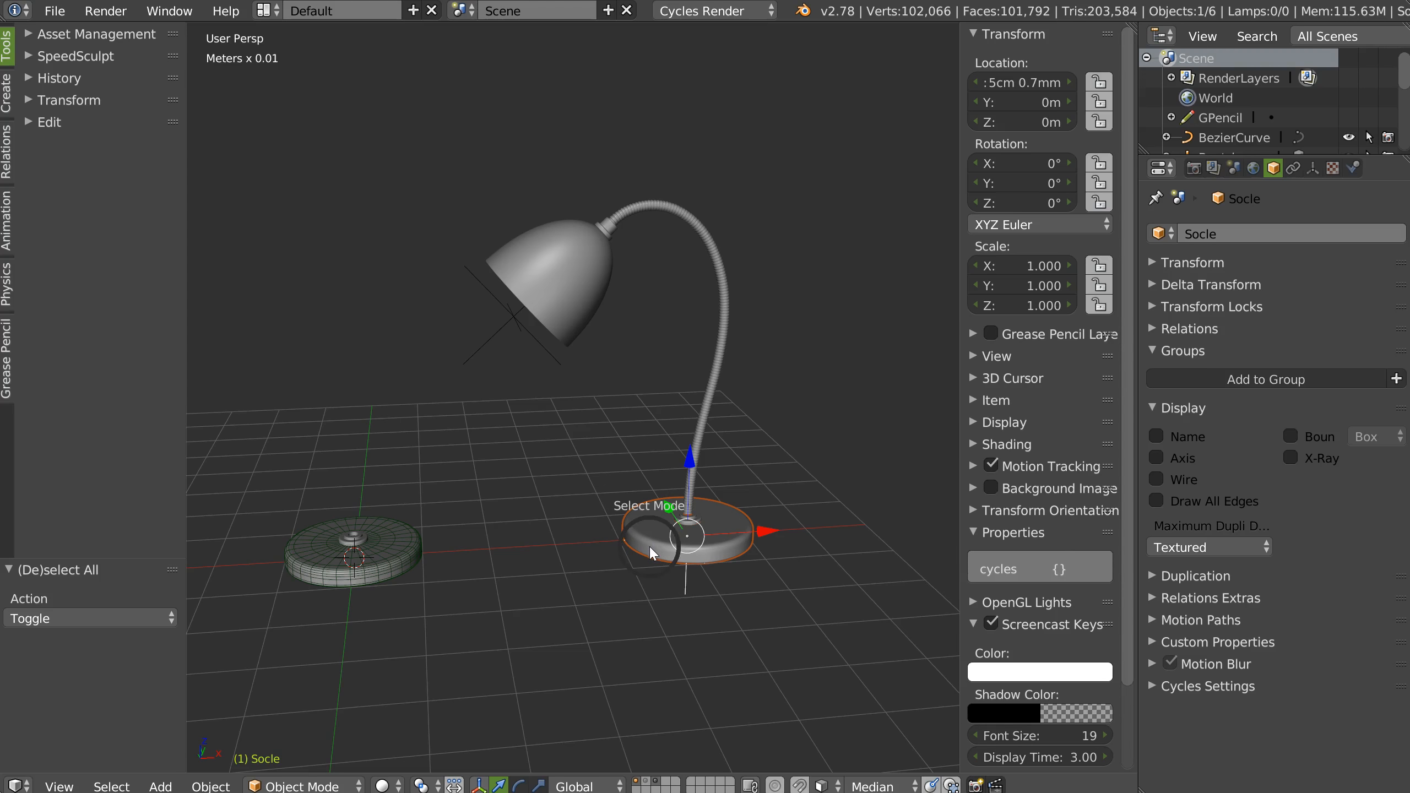
{"action": "right_click", "coordinate": [394, 569]}
{"action": "key", "text": "Tab"}
{"action": "left_click", "coordinate": [393, 434]}
{"action": "key", "text": "Tab"}
{"action": "left_click", "coordinate": [590, 410]}
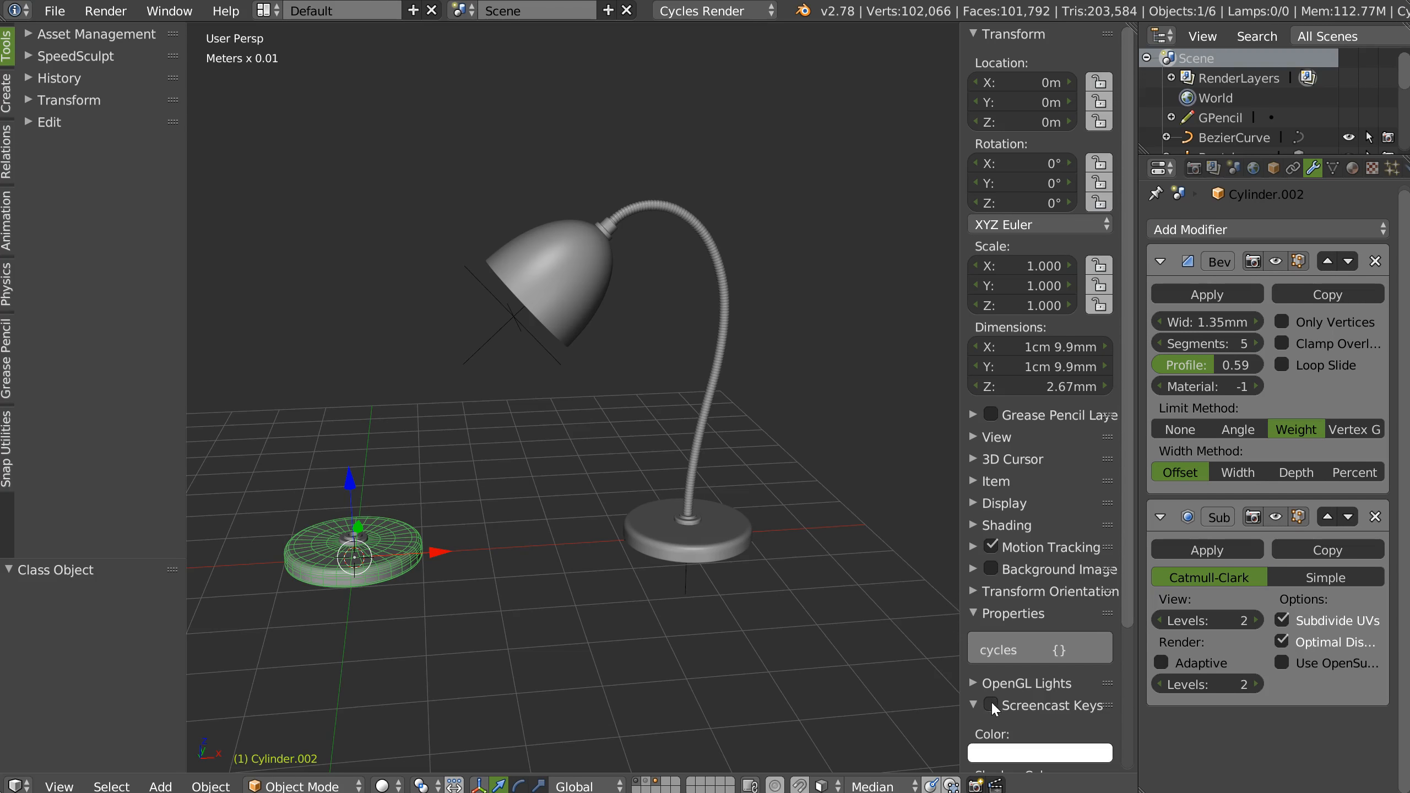
Step: Examine the source base with its collar up close and the assembled lamp's head, arm and base from several angles
{"action": "middle_click_drag", "start_coordinate": [605, 485], "coordinate": [555, 489]}
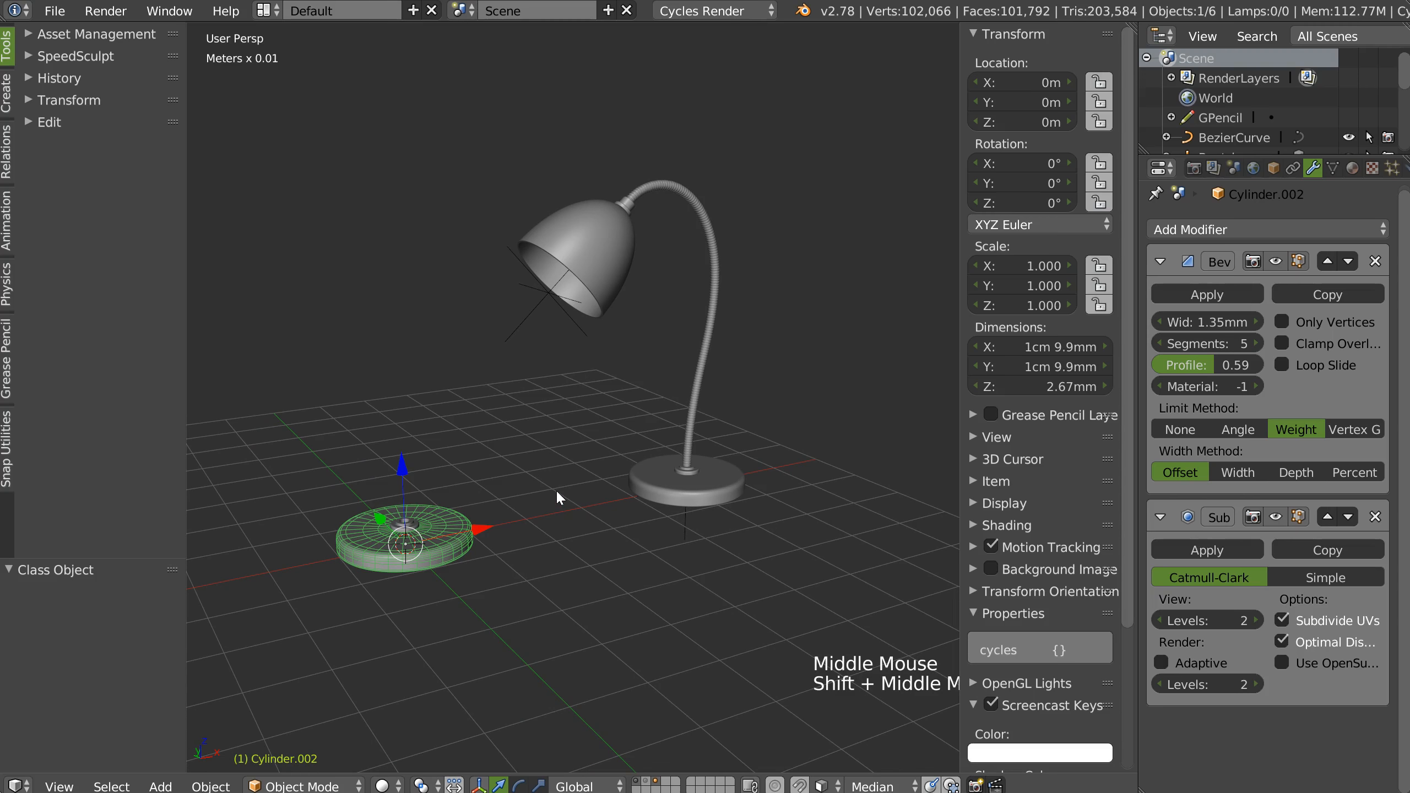
{"action": "mouse_move", "coordinate": [555, 490]}
{"action": "middle_mouse_down", "text": "ctrl"}
{"action": "mouse_move", "coordinate": [639, 409]}
{"action": "mouse_move", "coordinate": [475, 531]}
{"action": "mouse_move", "coordinate": [561, 497]}
{"action": "middle_mouse_up", "text": "ctrl"}
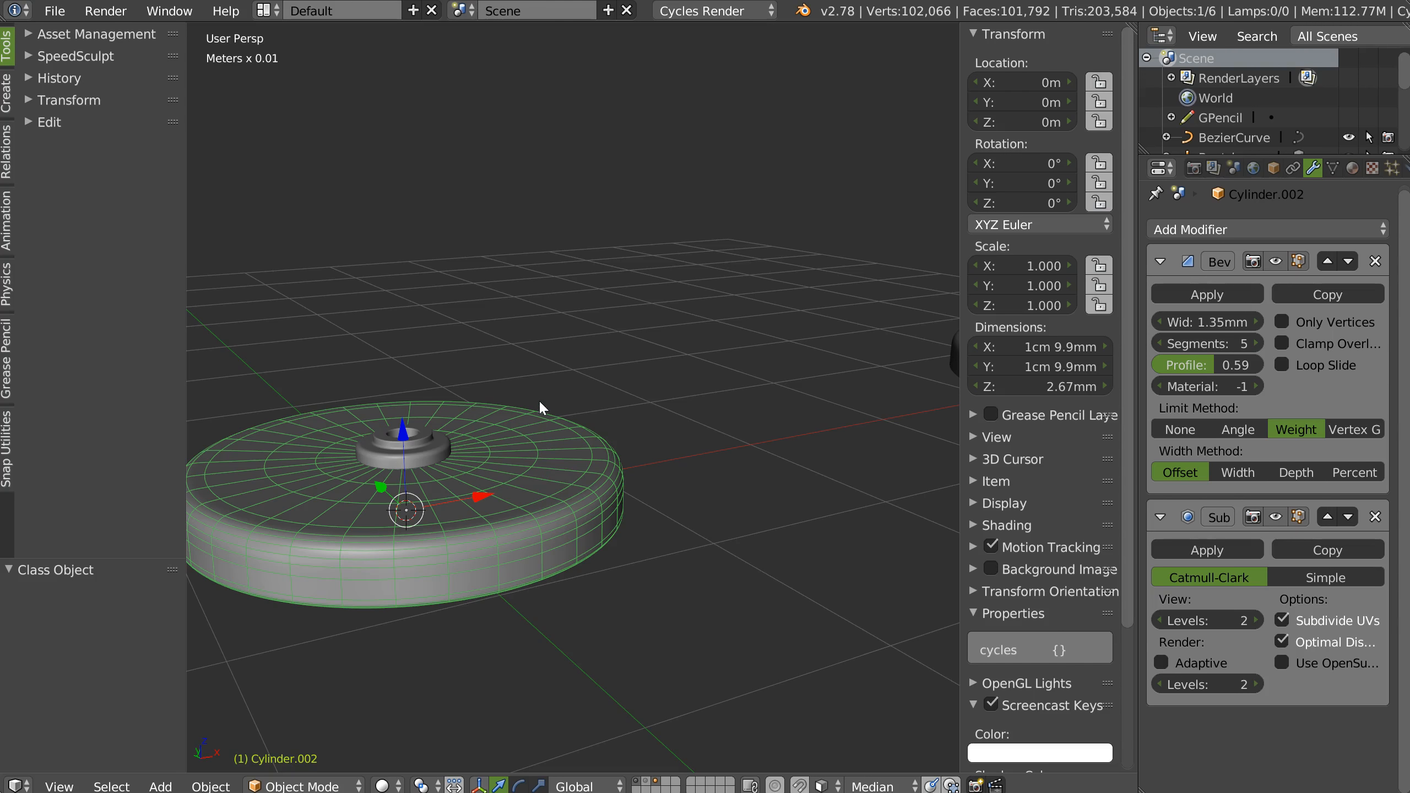
{"action": "middle_click_drag", "start_coordinate": [560, 488], "coordinate": [644, 498]}
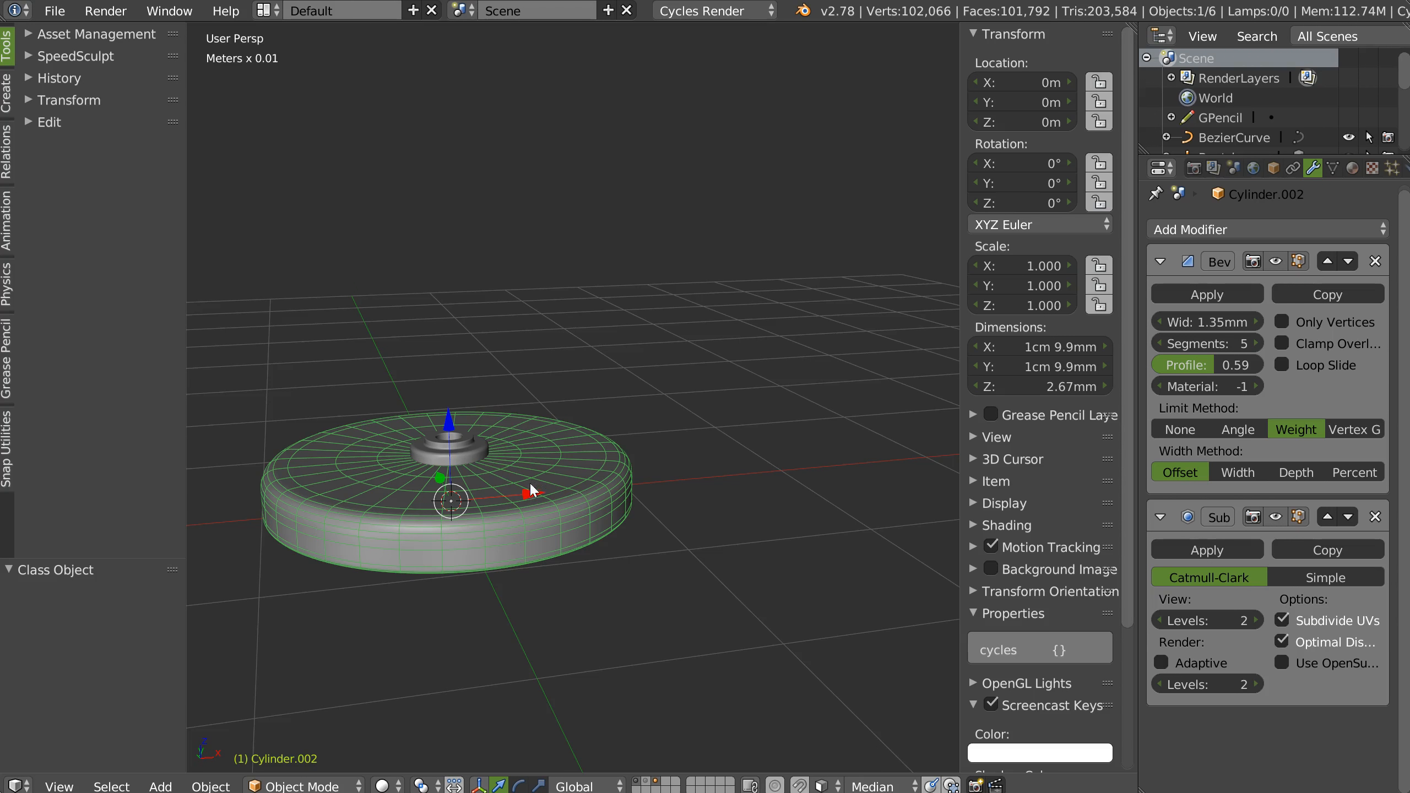
{"action": "middle_click_drag", "start_coordinate": [496, 482], "coordinate": [592, 499]}
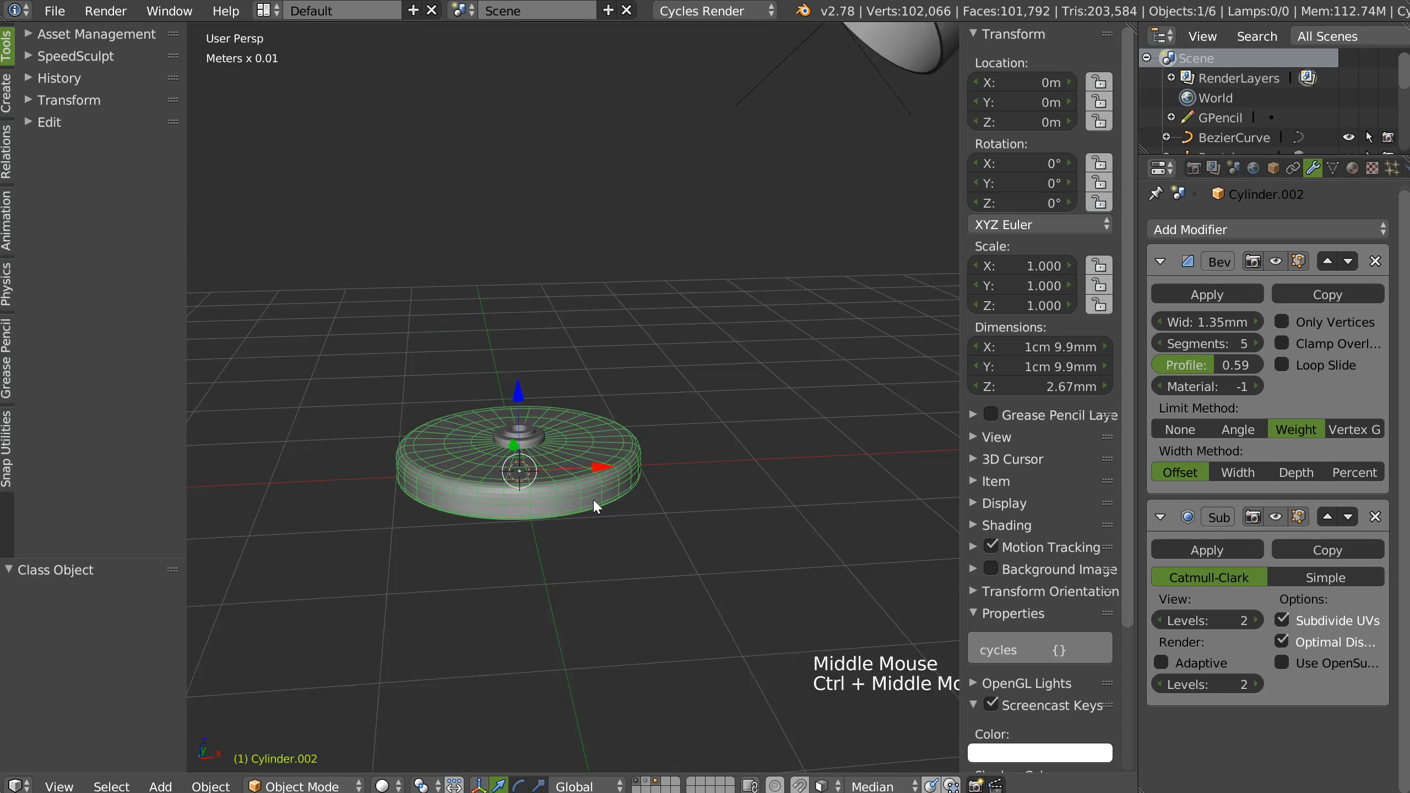
{"action": "middle_click_drag", "start_coordinate": [849, 347], "coordinate": [498, 490], "text": "shift"}
{"action": "middle_click_drag", "start_coordinate": [714, 374], "coordinate": [617, 433], "text": "ctrl"}
{"action": "middle_click_drag", "start_coordinate": [609, 437], "coordinate": [619, 490], "text": "shift"}
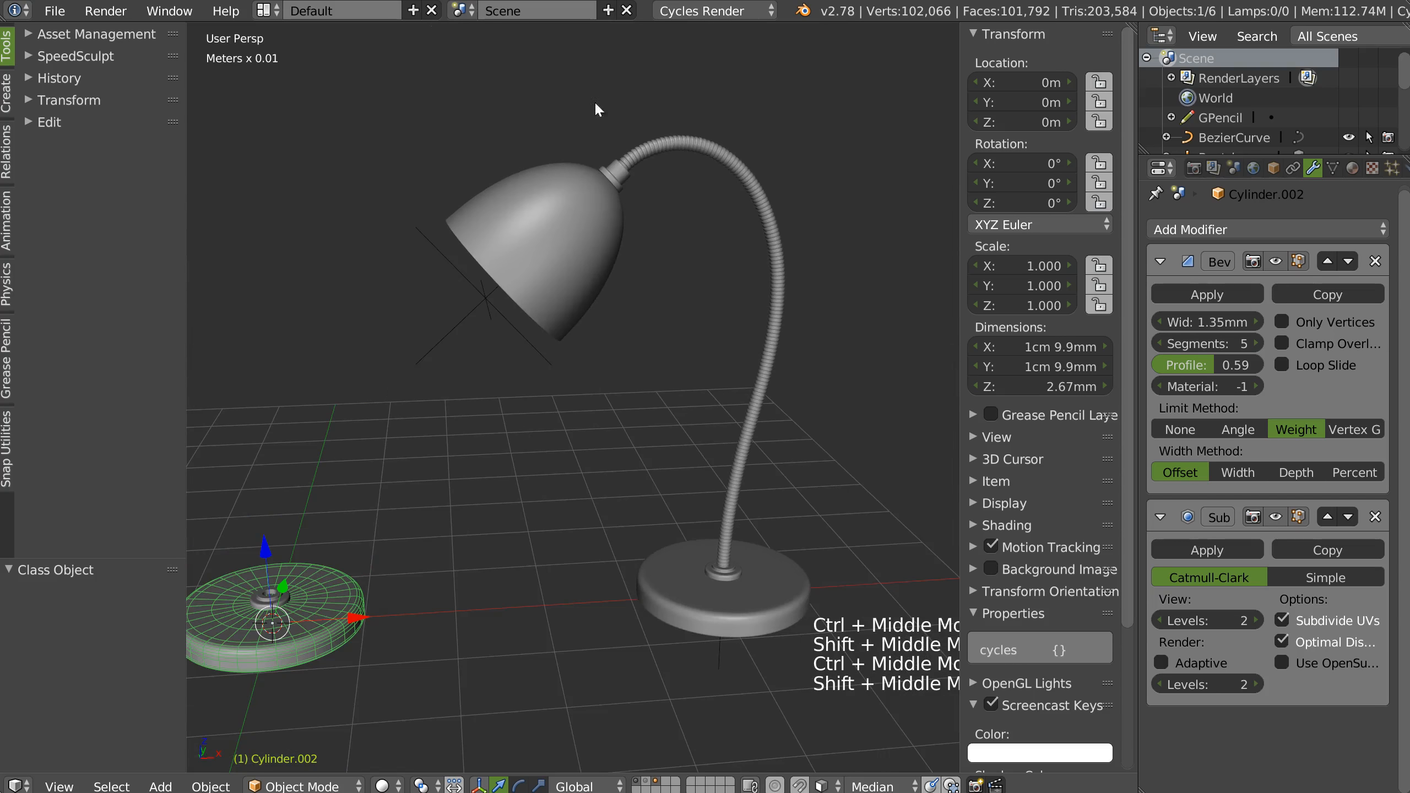
{"action": "middle_click_drag", "start_coordinate": [534, 494], "coordinate": [534, 450]}
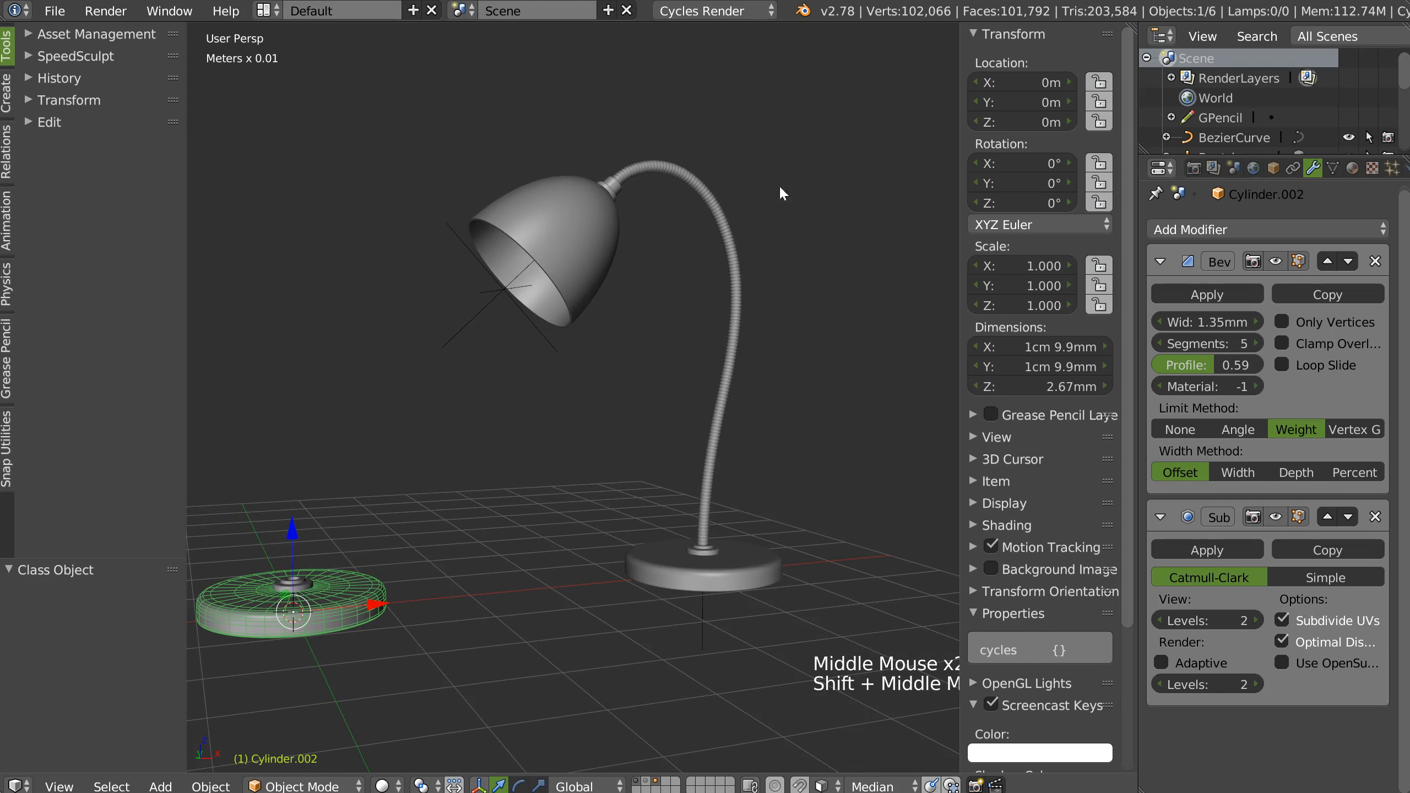
{"action": "middle_click_drag", "start_coordinate": [558, 556], "coordinate": [611, 505]}
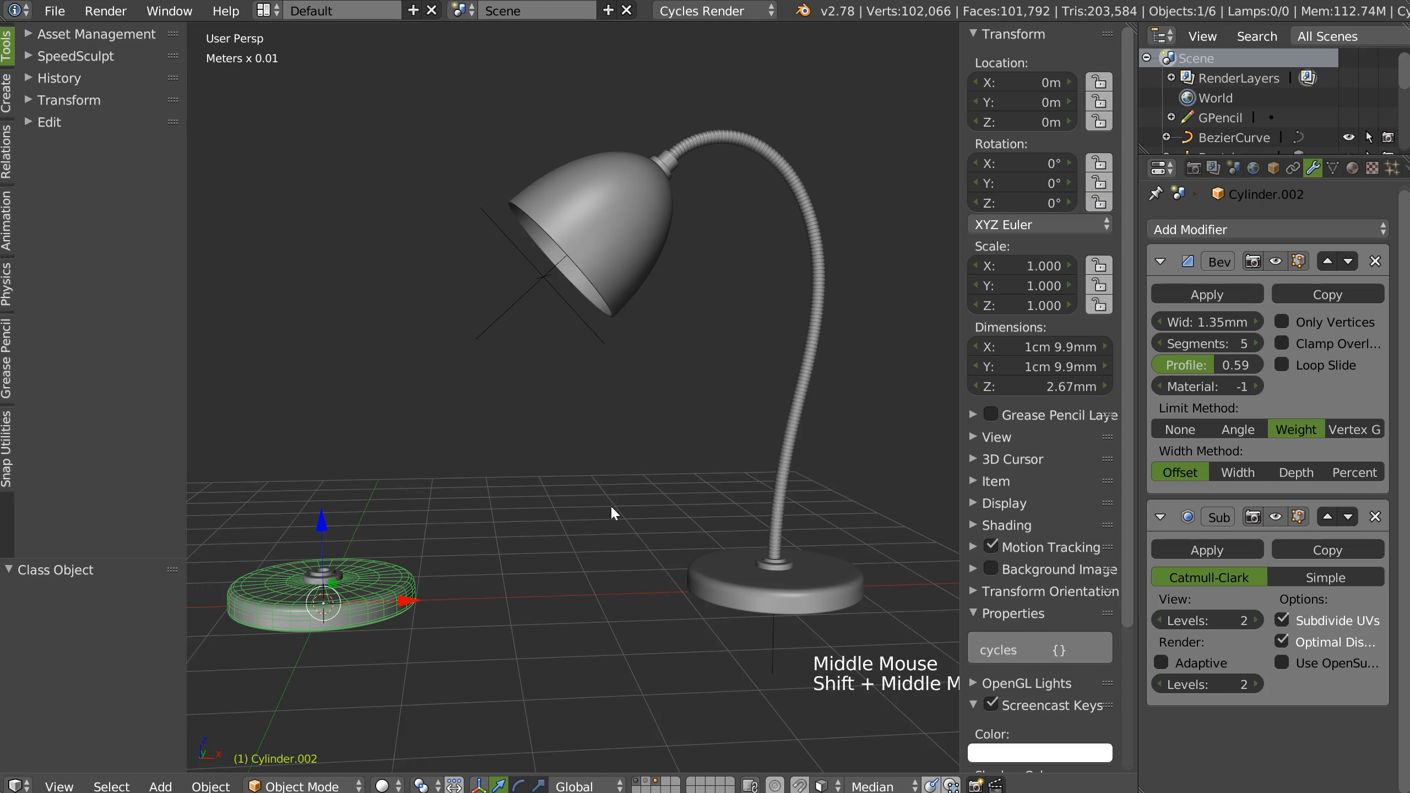
{"action": "middle_click_drag", "start_coordinate": [658, 311], "coordinate": [740, 107]}
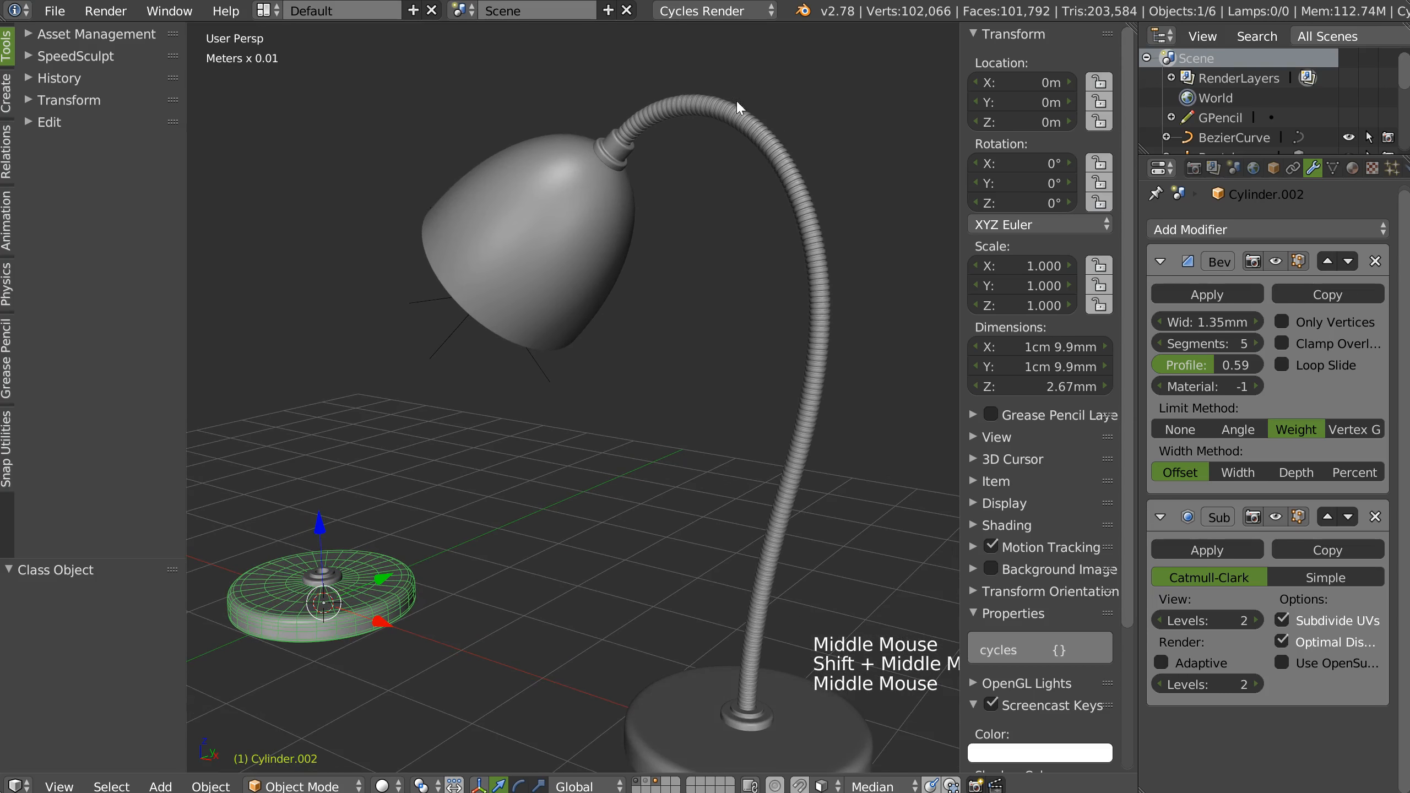
{"action": "middle_click_drag", "start_coordinate": [694, 181], "coordinate": [765, 141]}
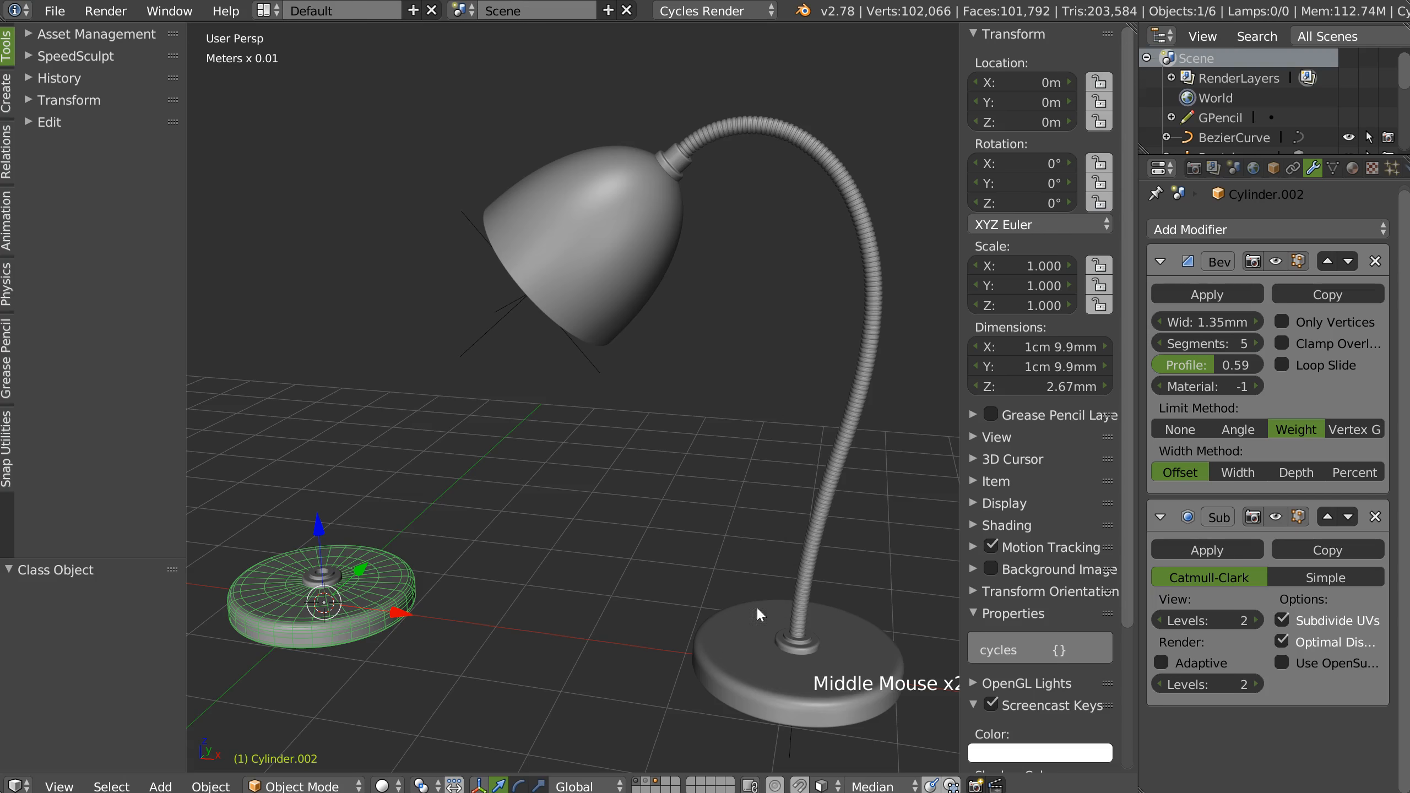
{"action": "middle_click_drag", "start_coordinate": [733, 587], "coordinate": [684, 506]}
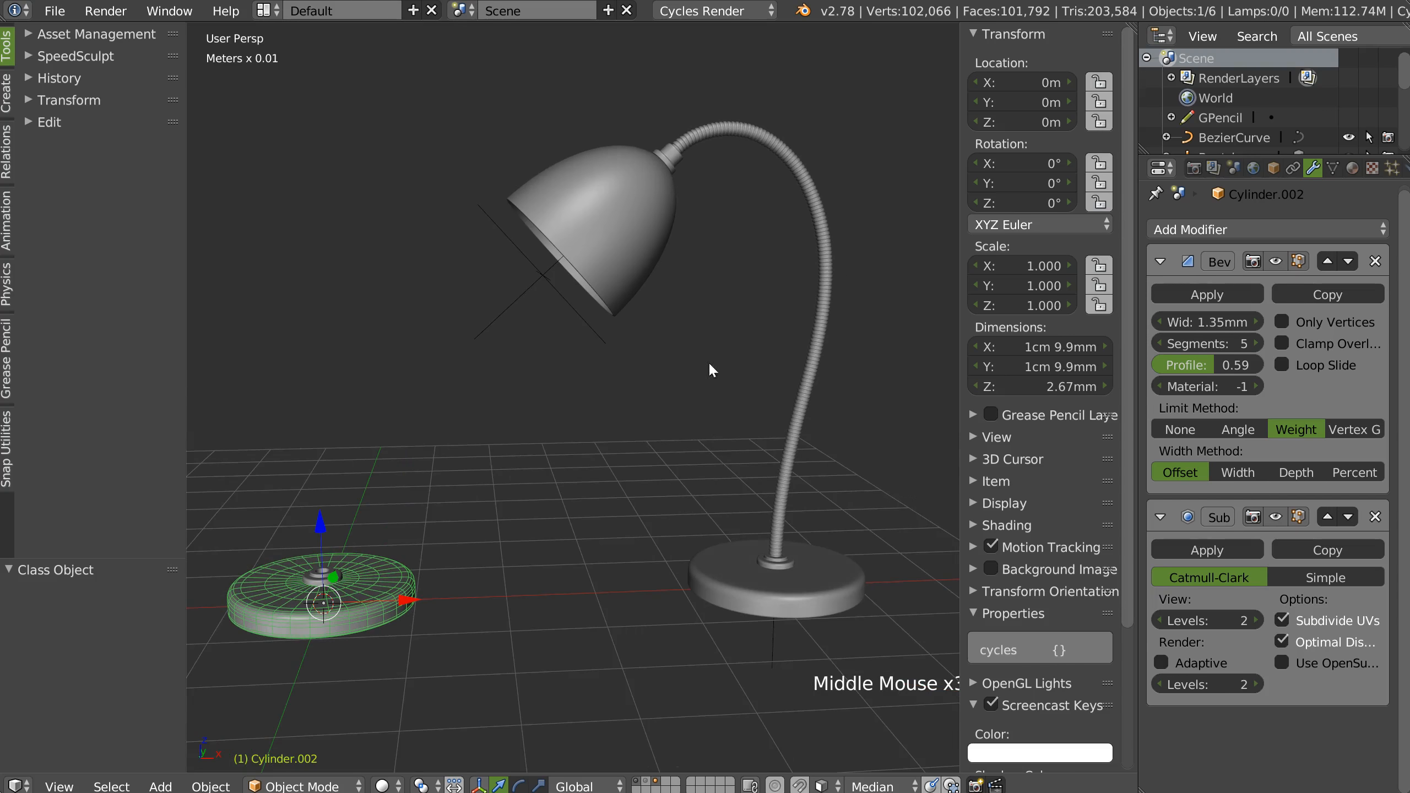
{"action": "middle_click_drag", "start_coordinate": [913, 229], "coordinate": [568, 256]}
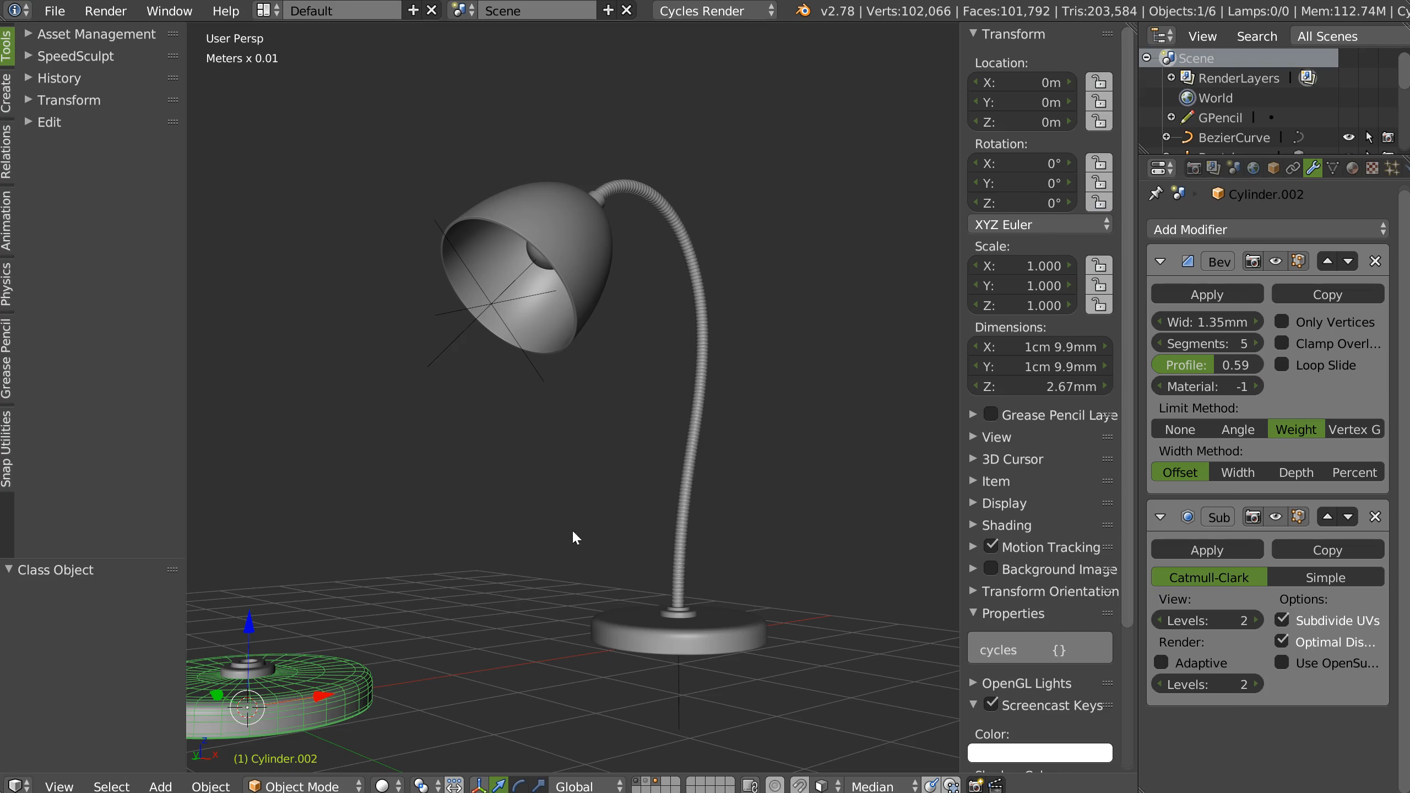
Step: Hide the 3D view's properties region and frame the whole lamp together with the source base
{"action": "middle_click_drag", "start_coordinate": [636, 493], "coordinate": [618, 498]}
{"action": "middle_click_drag", "start_coordinate": [617, 497], "coordinate": [705, 392], "text": "shift"}
{"action": "key", "text": "n"}
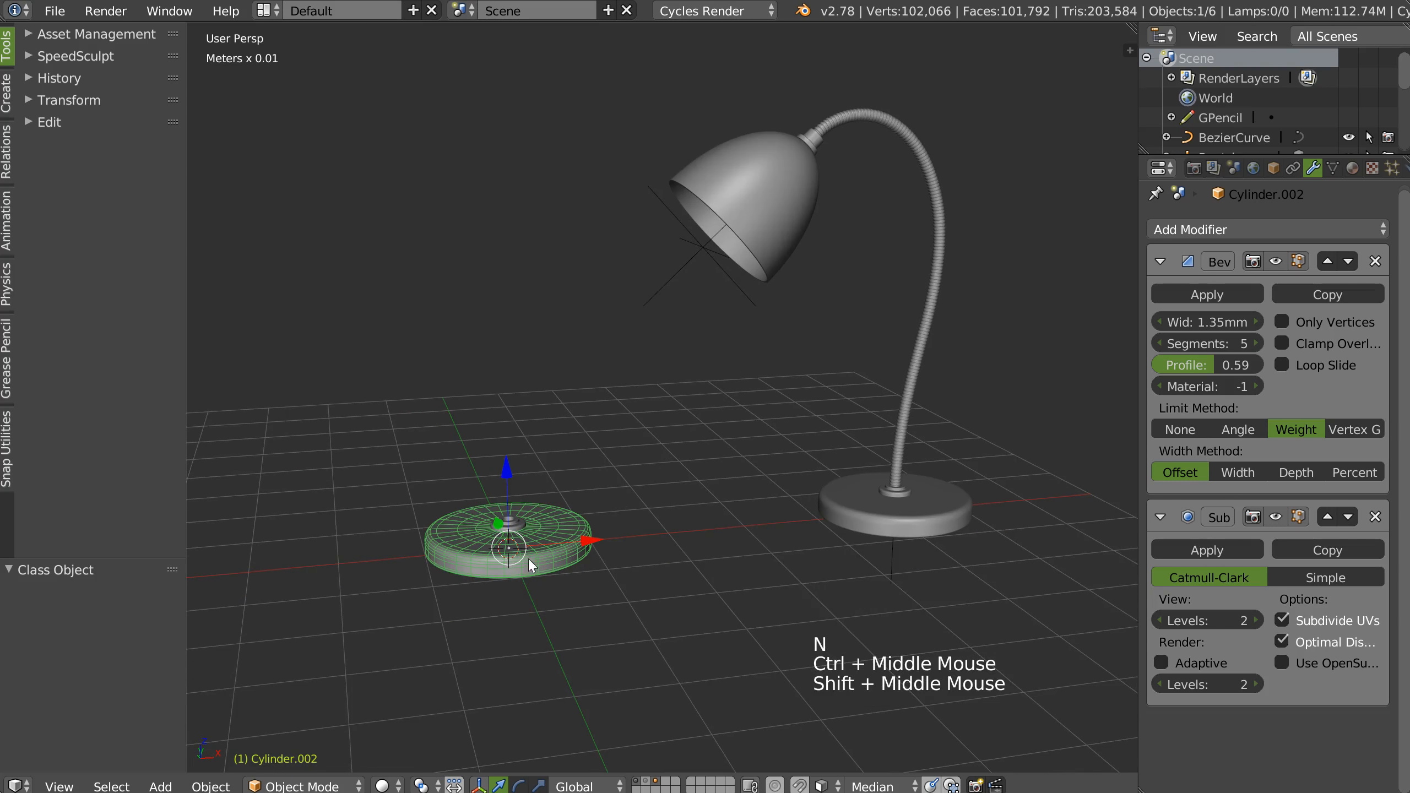